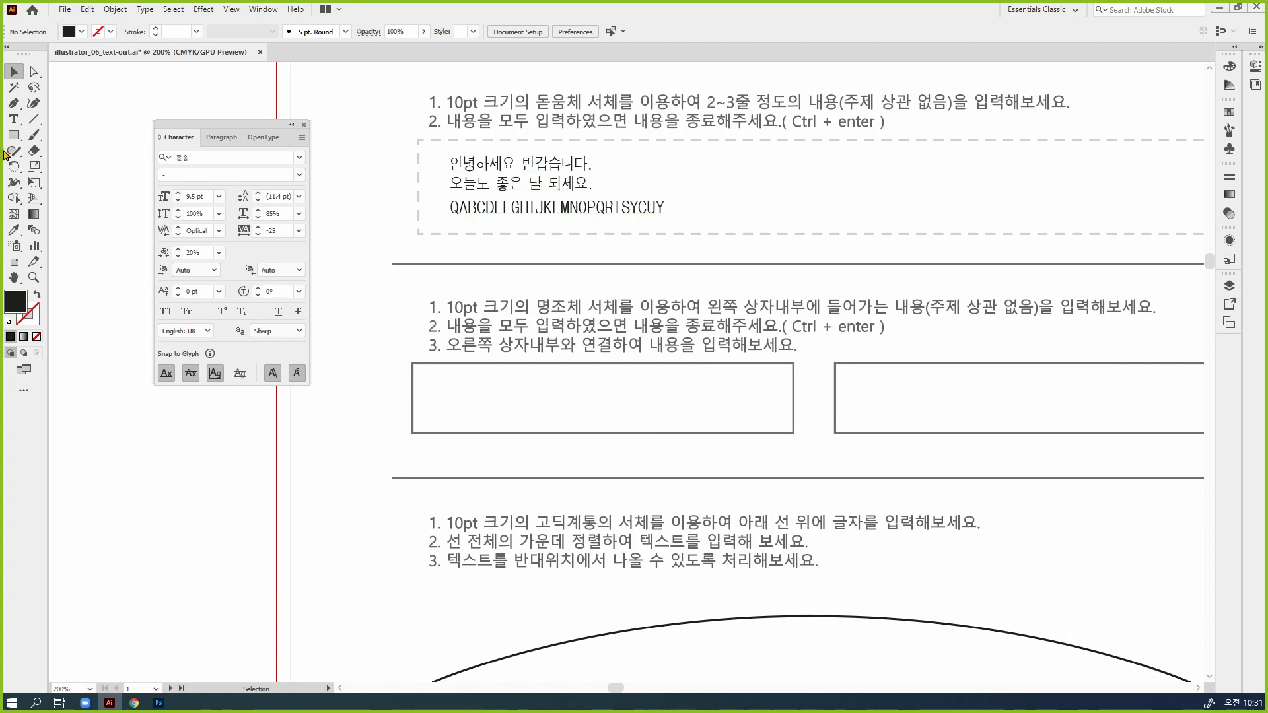
Add the point text "122345" inside the dashed box, to the right of the three sample lines
left_click(13, 120)
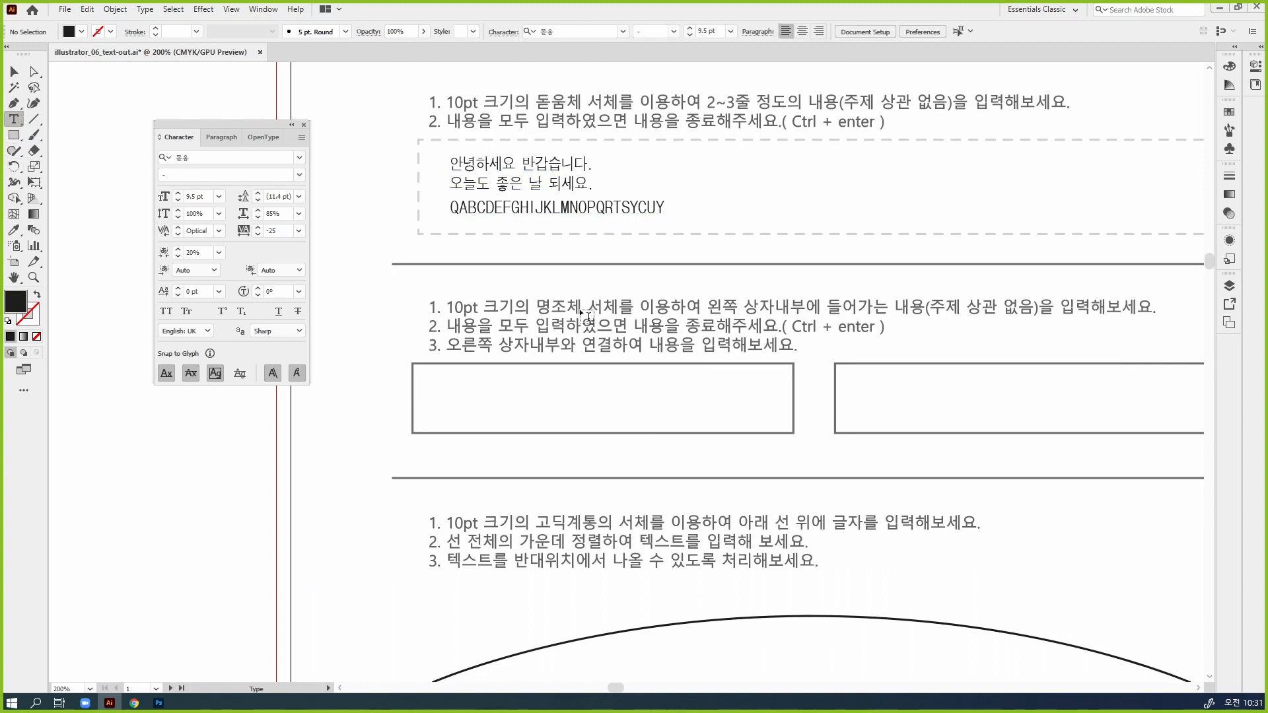
left_click(757, 175)
type("122345")
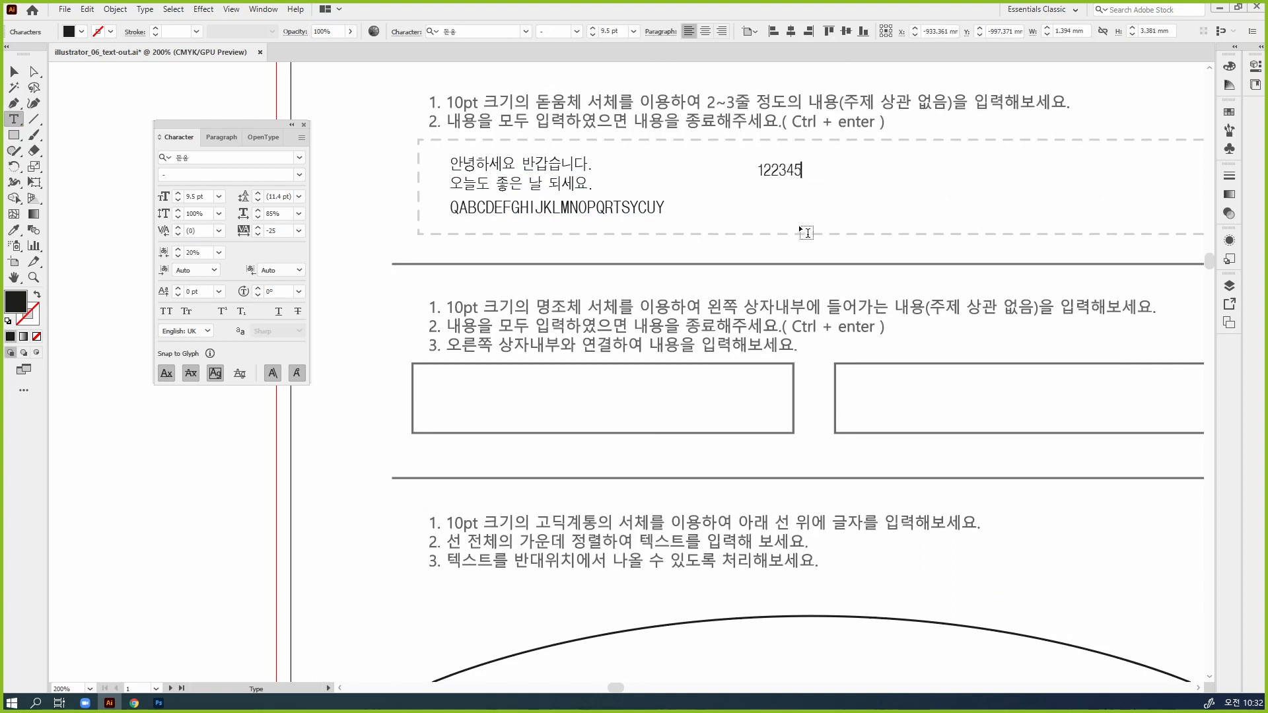
key("ctrl+Return")
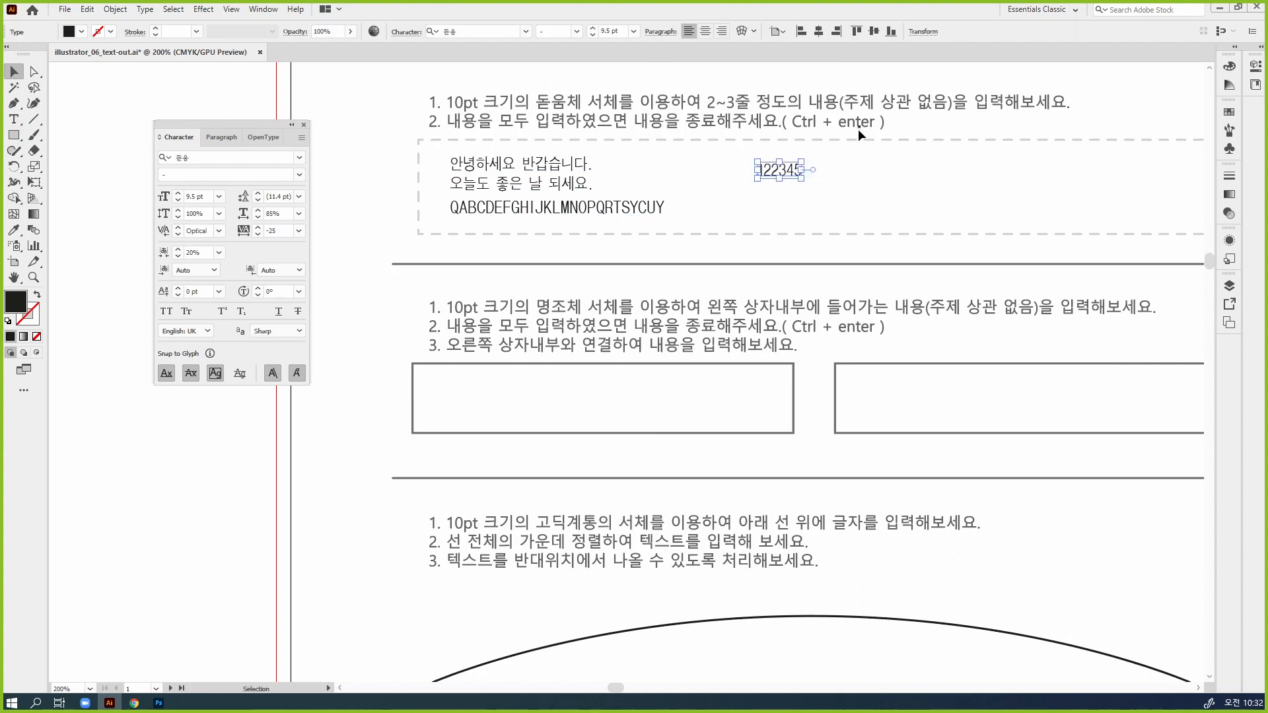
Set the "122345" text's tracking to 0, its Tsume to 0% and its horizontal scale to 100%
left_click(300, 230)
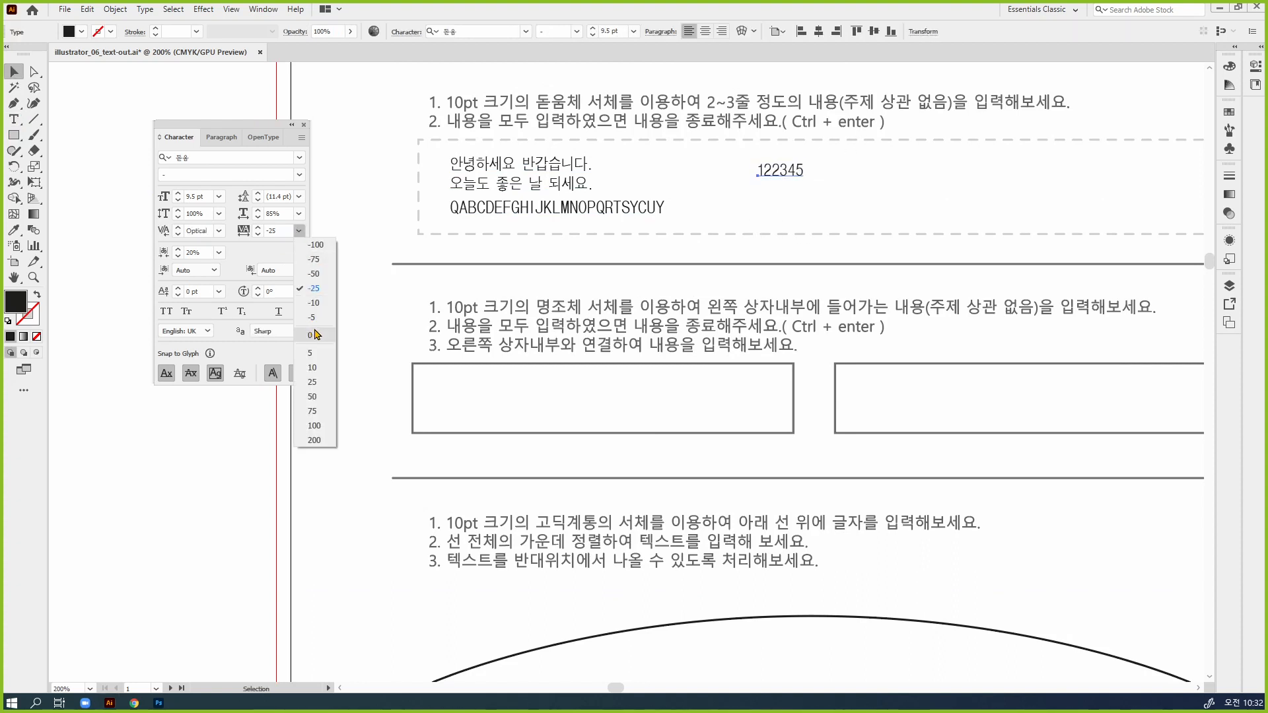
left_click(315, 335)
left_click(218, 253)
left_click(231, 270)
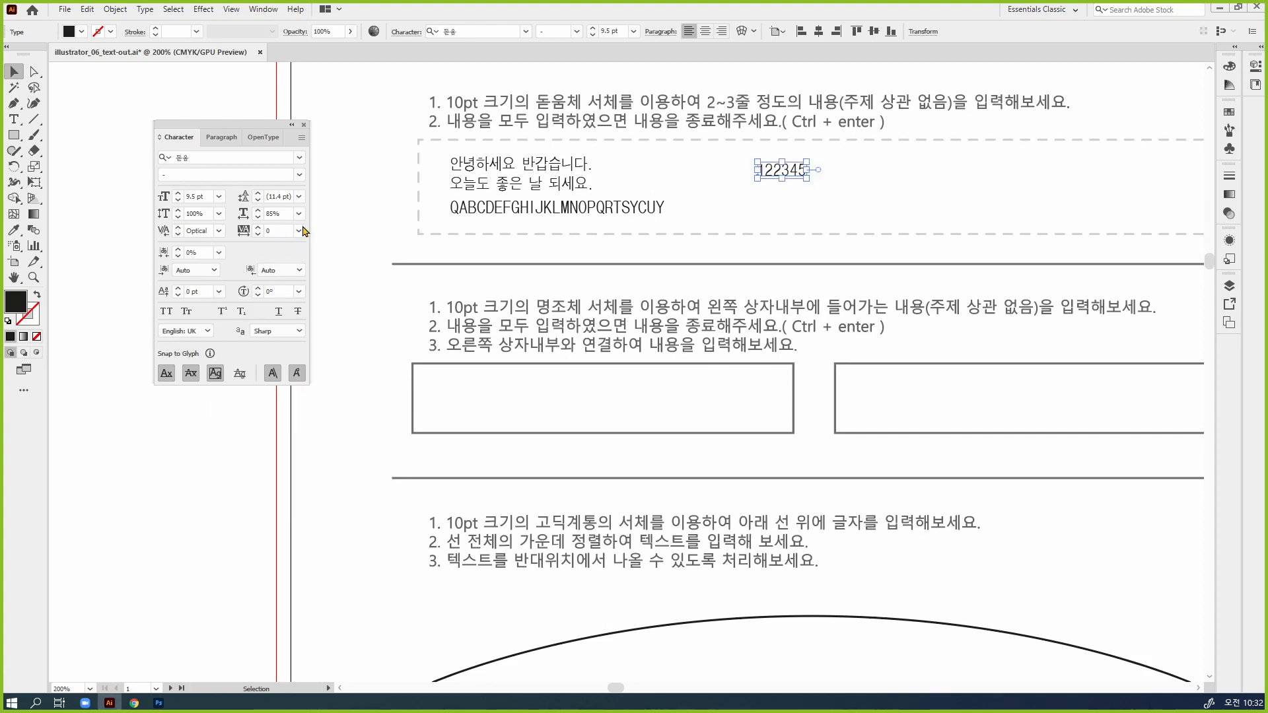
left_click(299, 213)
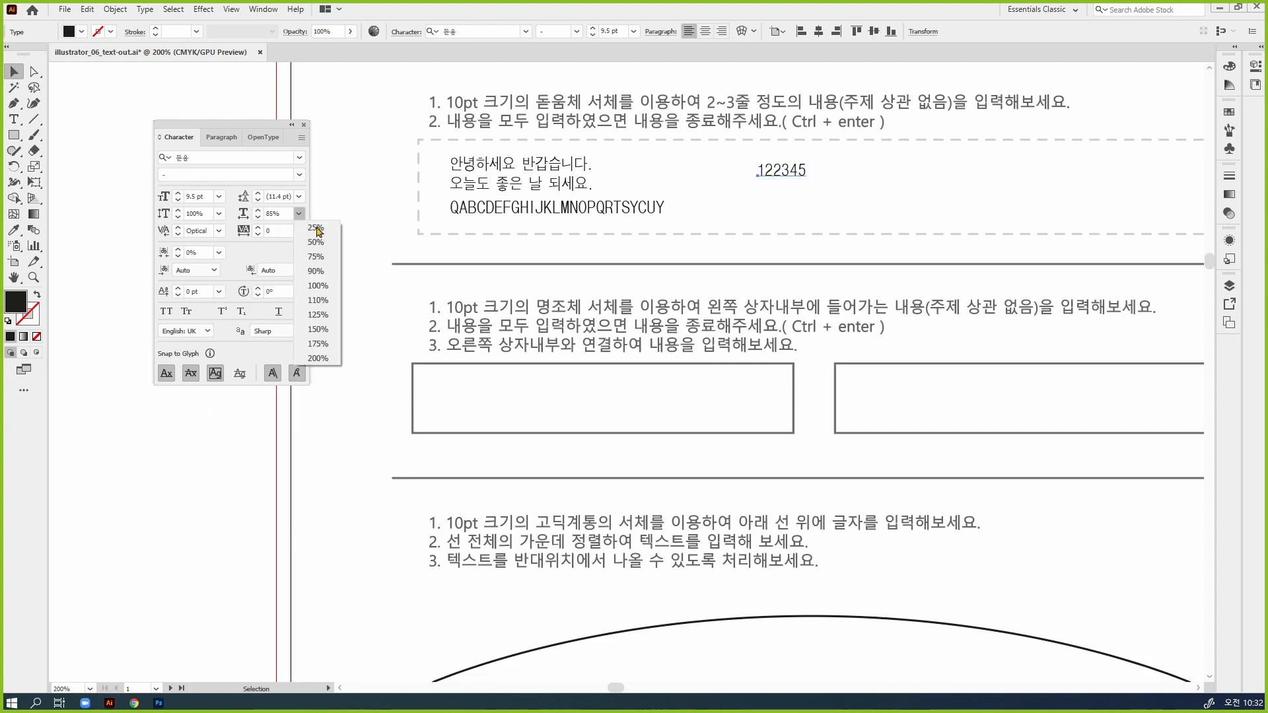
left_click(317, 286)
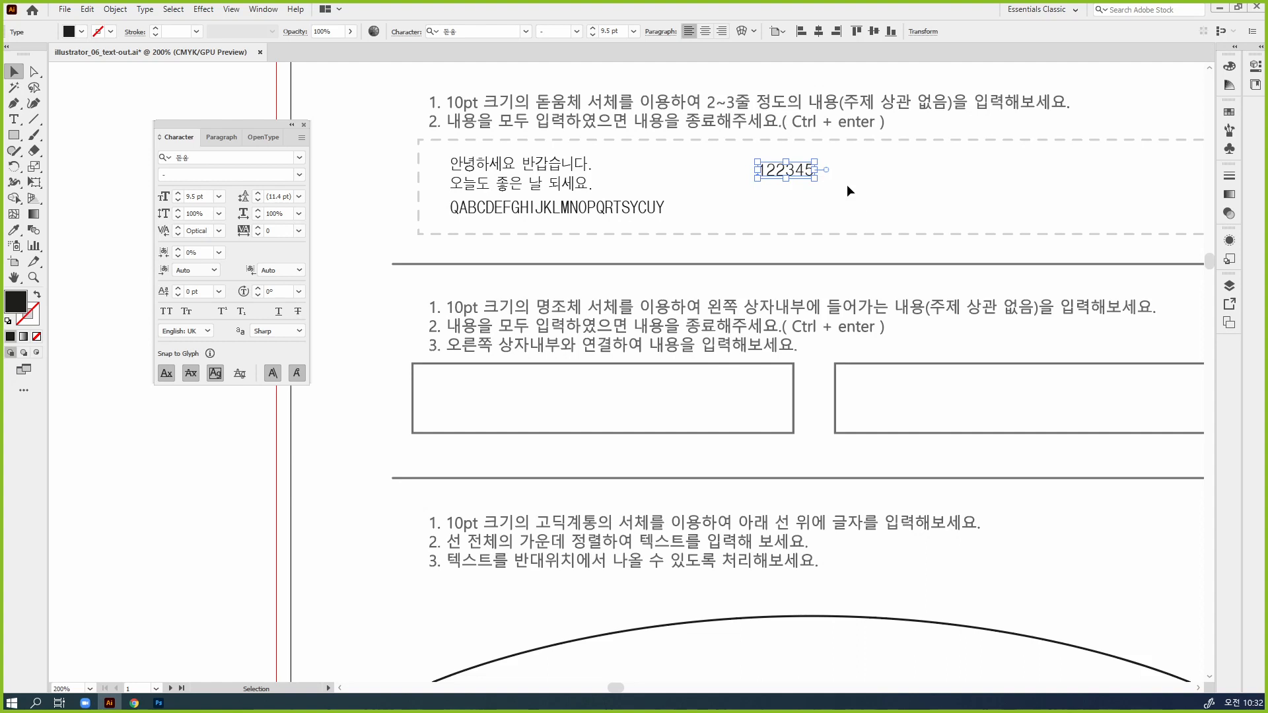
Fill the left rectangle under the second exercise with pale yellow and show the full CMYK colour sliders
left_click(794, 393)
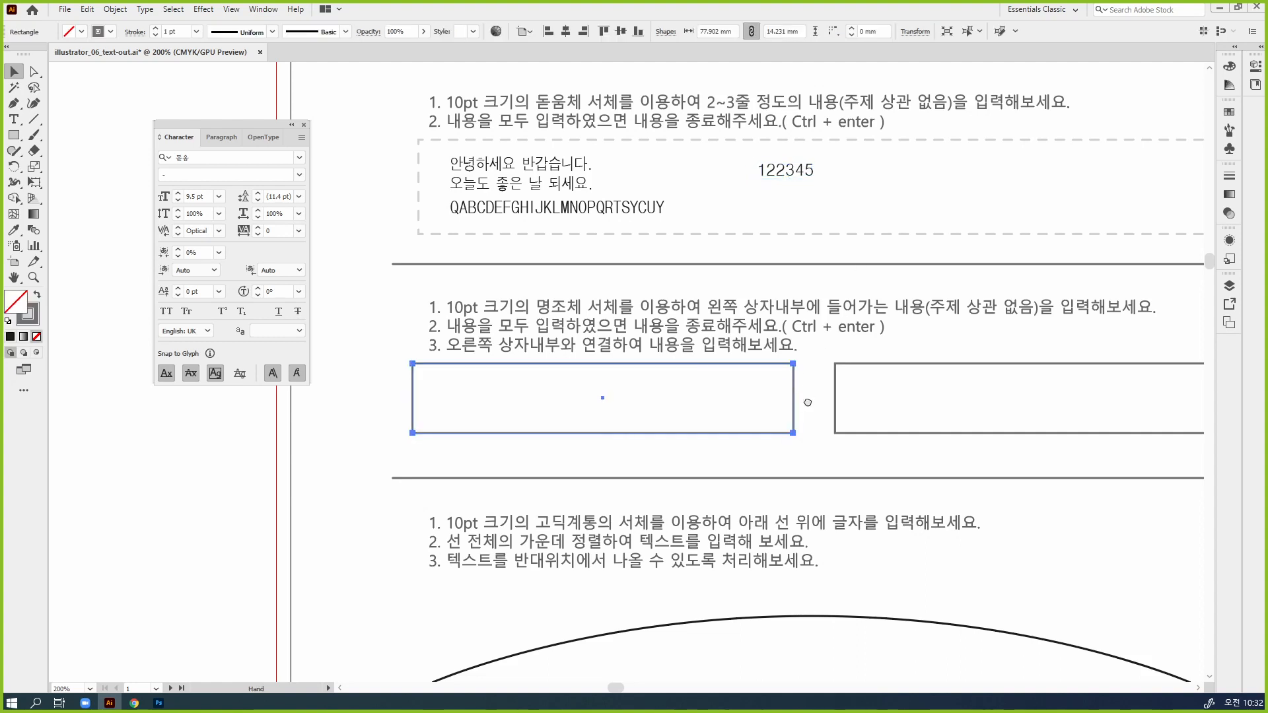
scroll(795, 370, "down", 3)
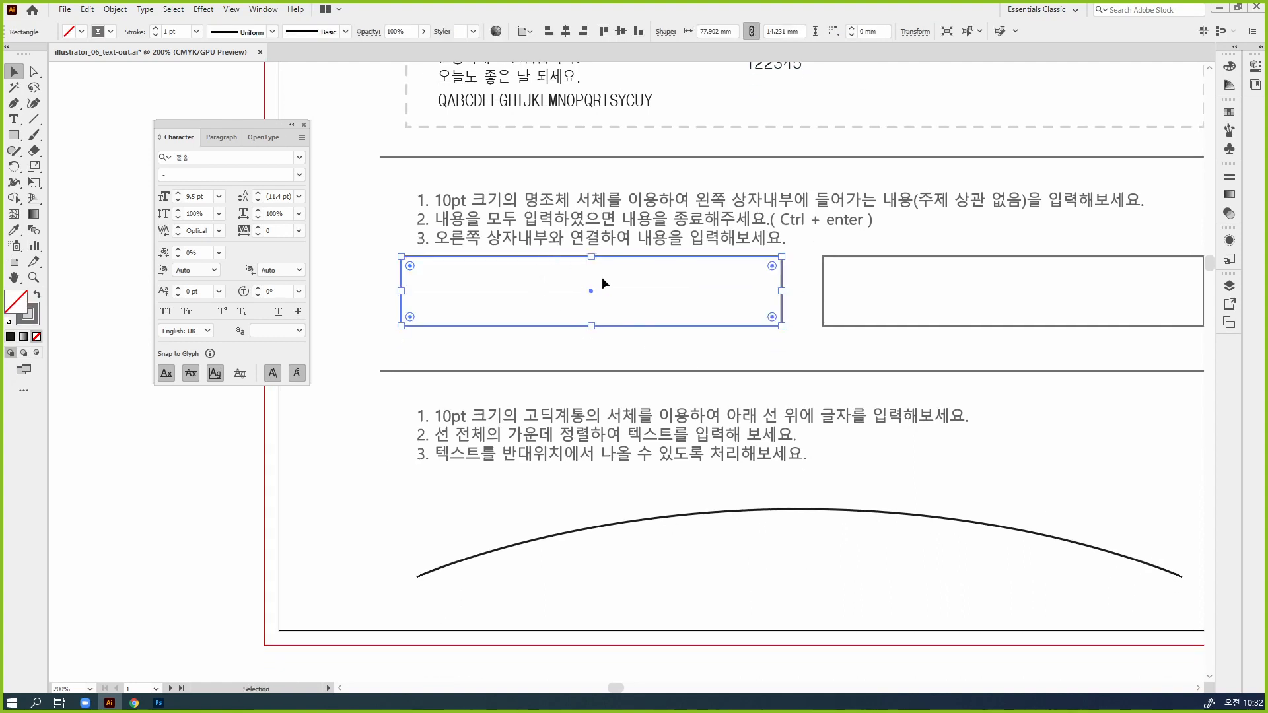
key("space")
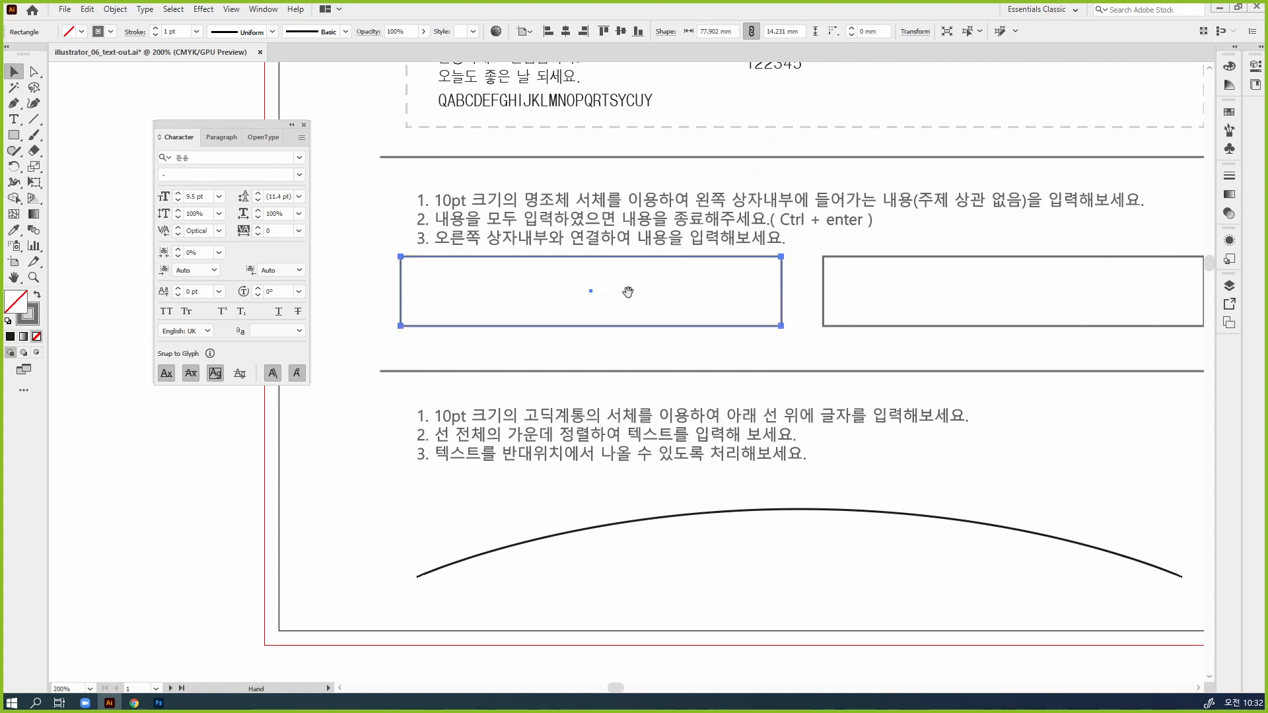
left_click_drag(628, 291, 868, 178)
left_click(737, 264, "ctrl")
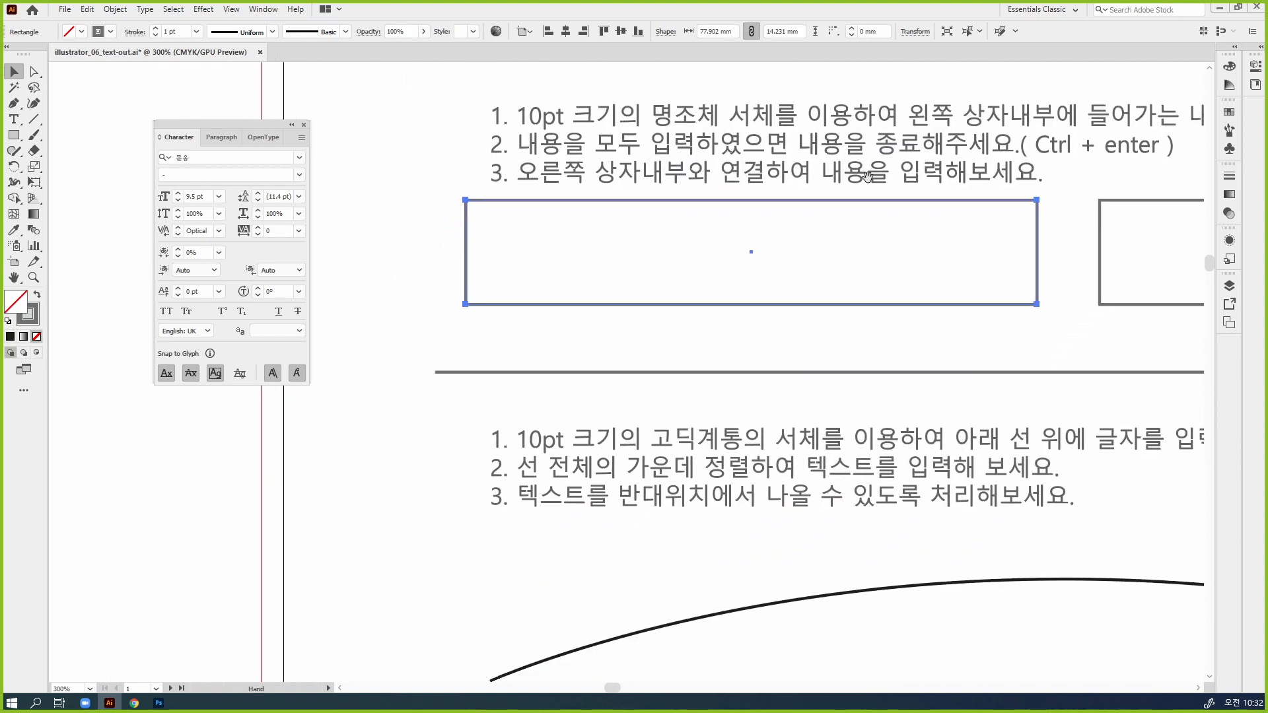
left_click(1229, 66)
left_click(1085, 91)
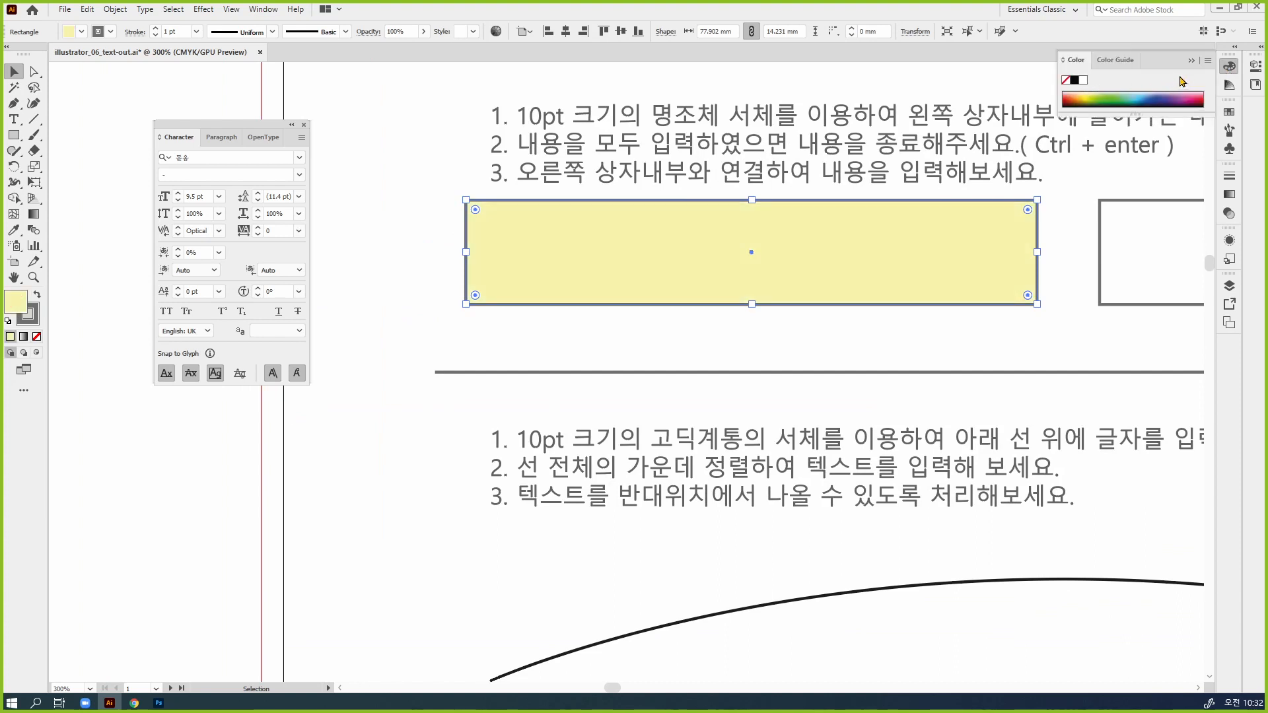
left_click(1208, 60)
left_click(1122, 63)
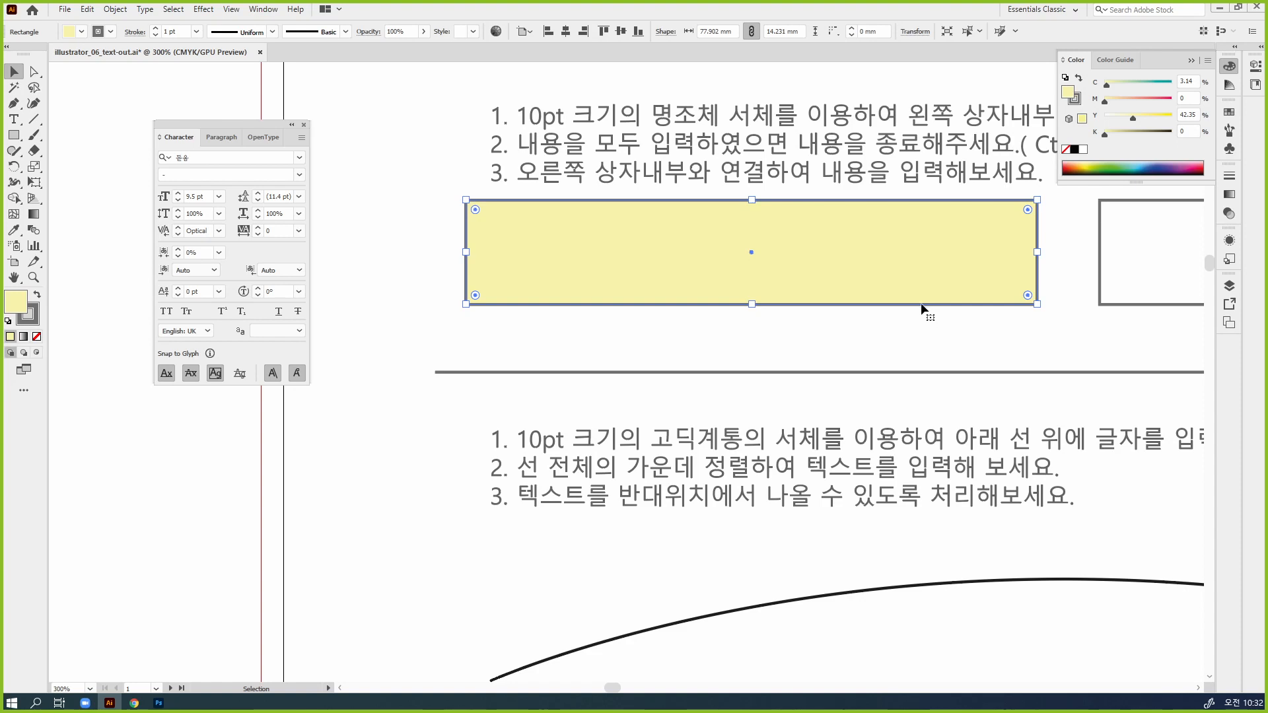
Convert the pale yellow rectangle into an area text frame filled with placeholder text
left_click(730, 362)
left_click(692, 285)
left_click(14, 119)
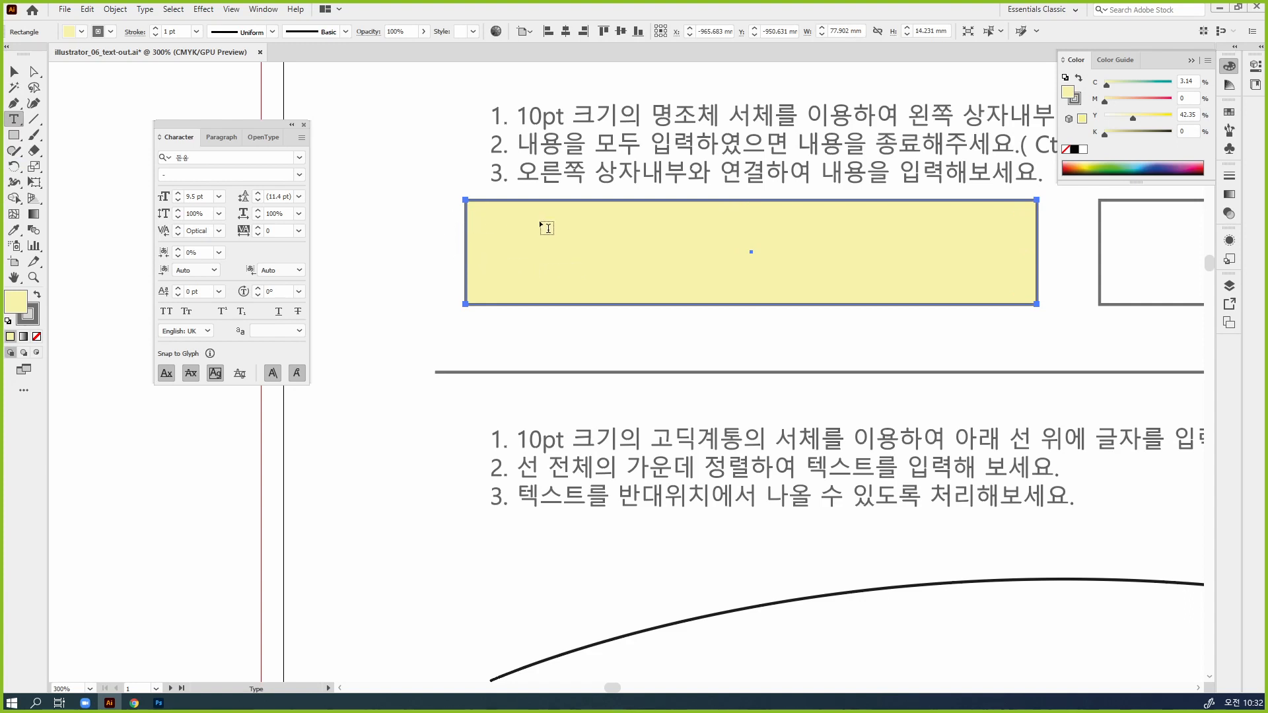
left_click(480, 207)
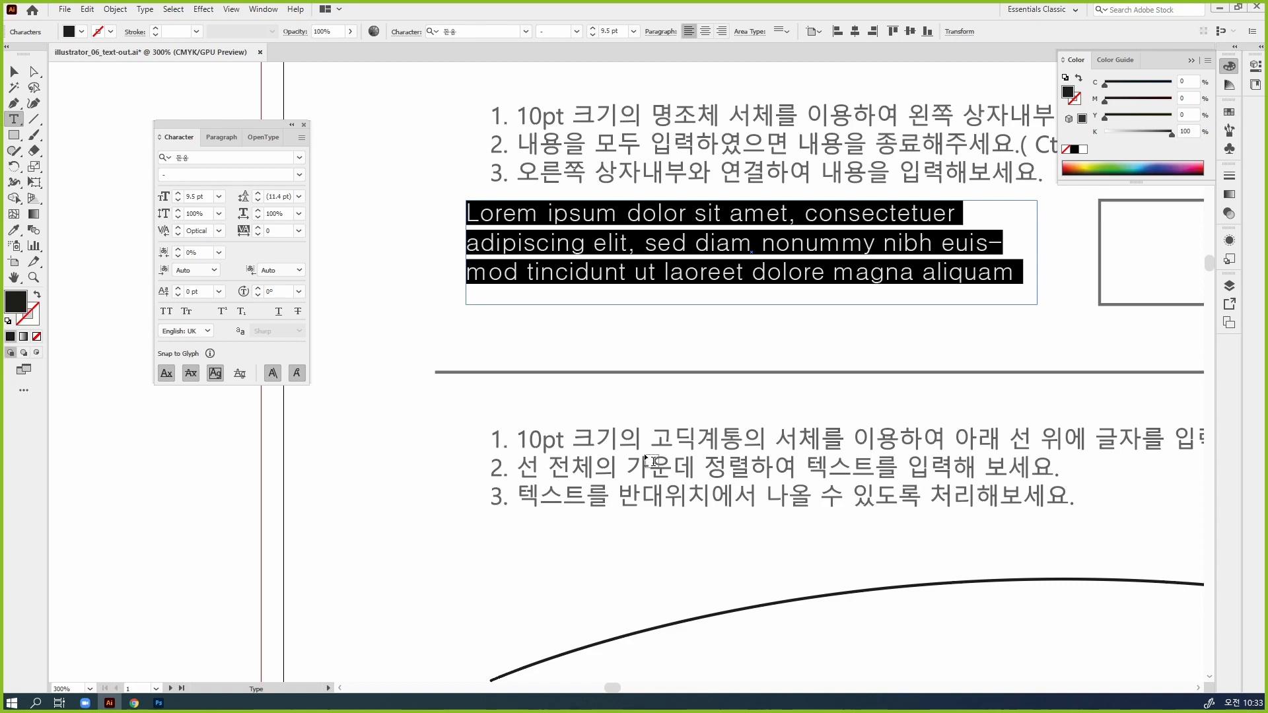
Try replacing the frame's placeholder text with "1234" and undo the replacement
type("1234")
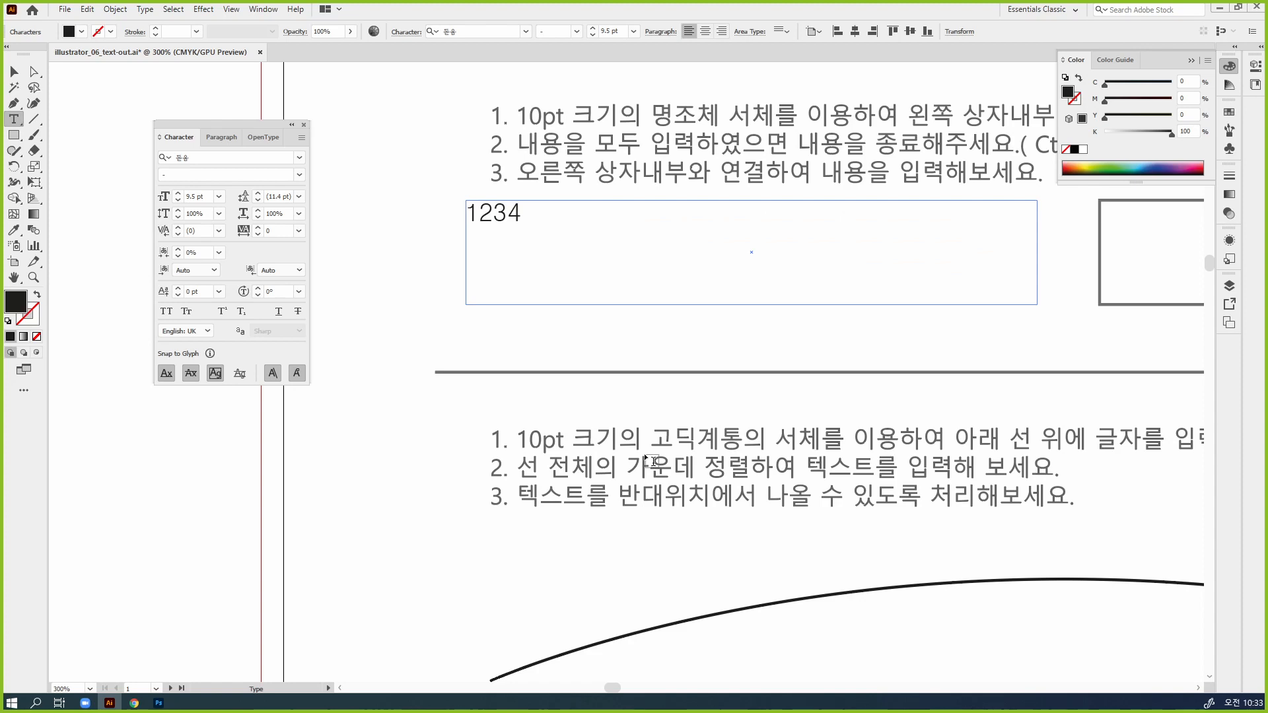
key("ctrl+z")
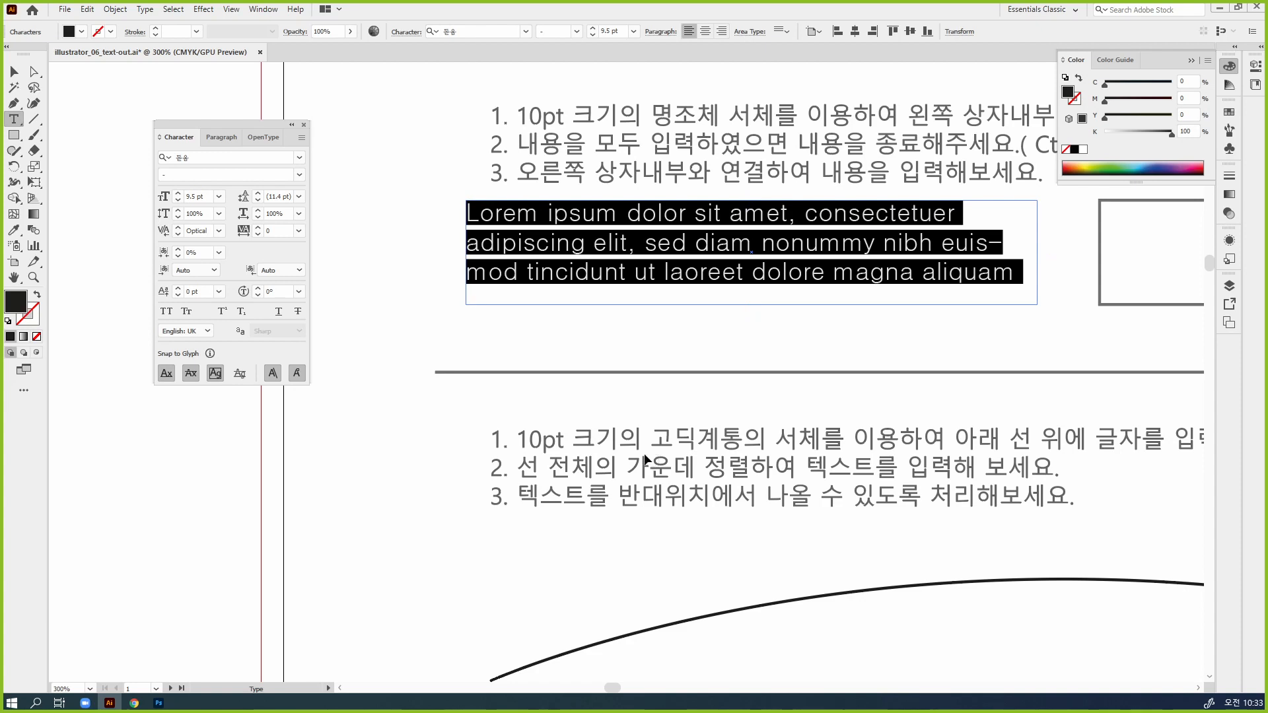
key("Escape")
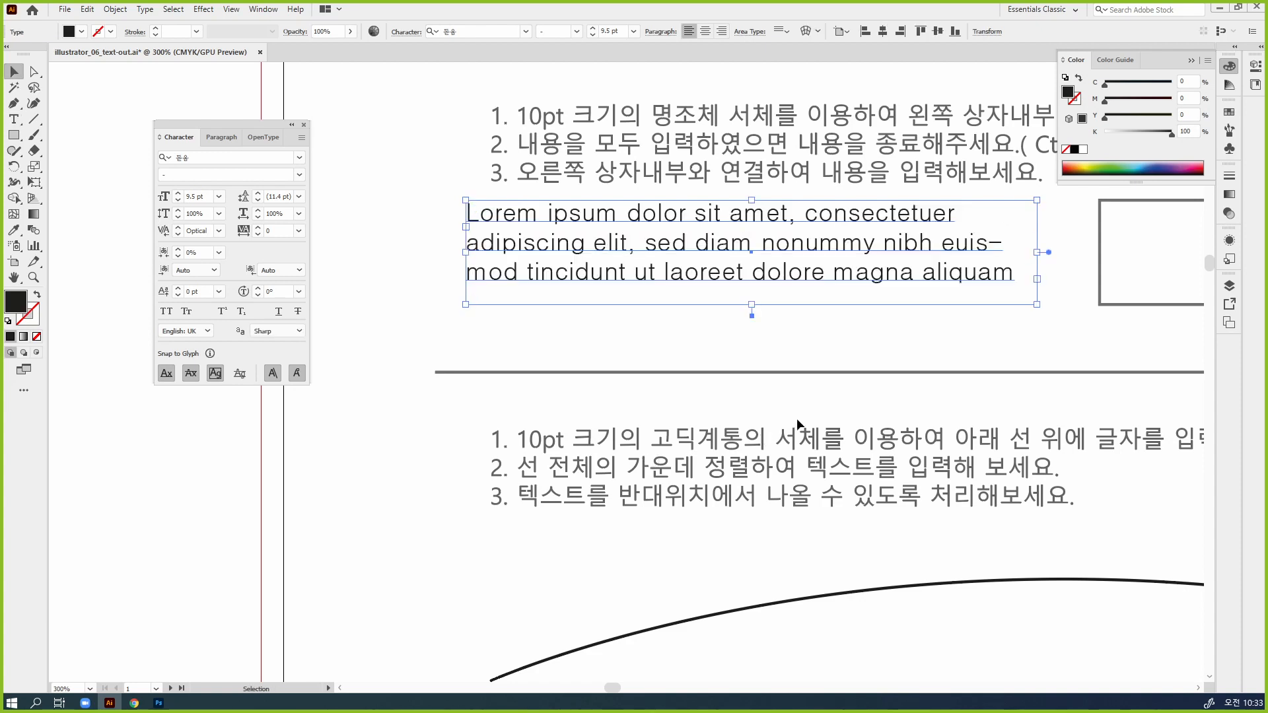
left_click(861, 359)
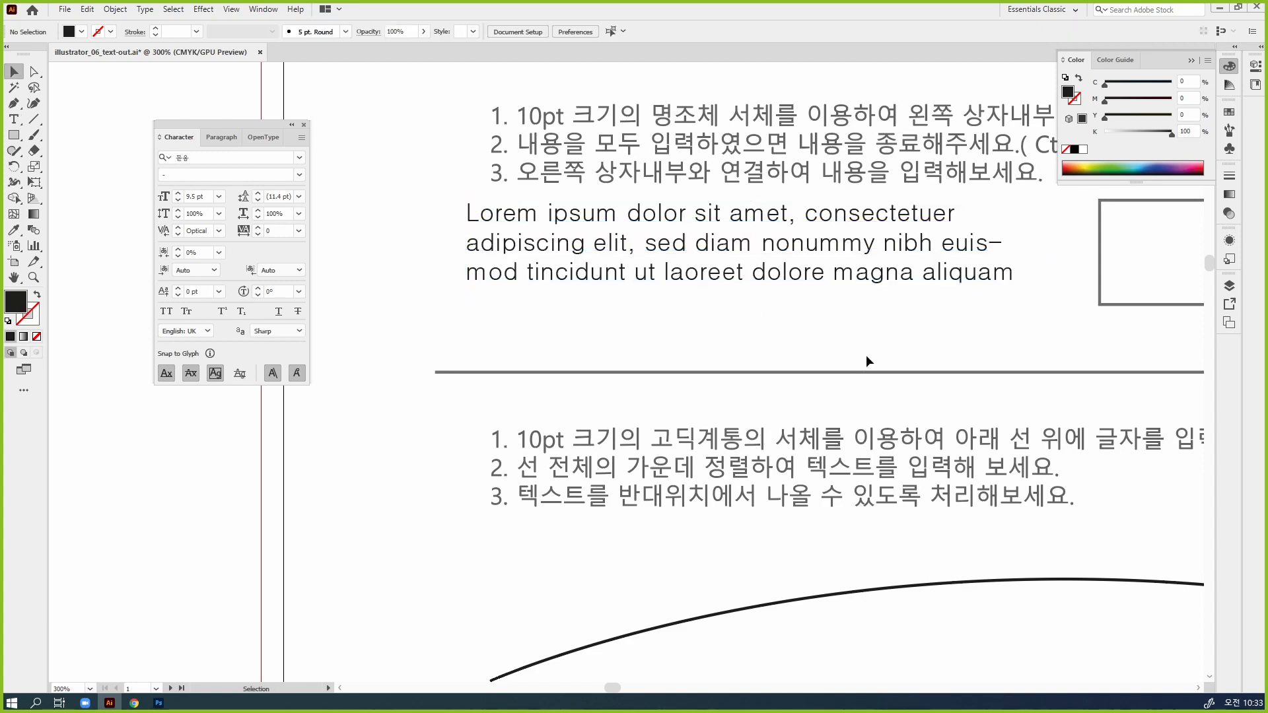
Try narrowing the area text frame from its lower-right corner and undo the resize
left_click(893, 275)
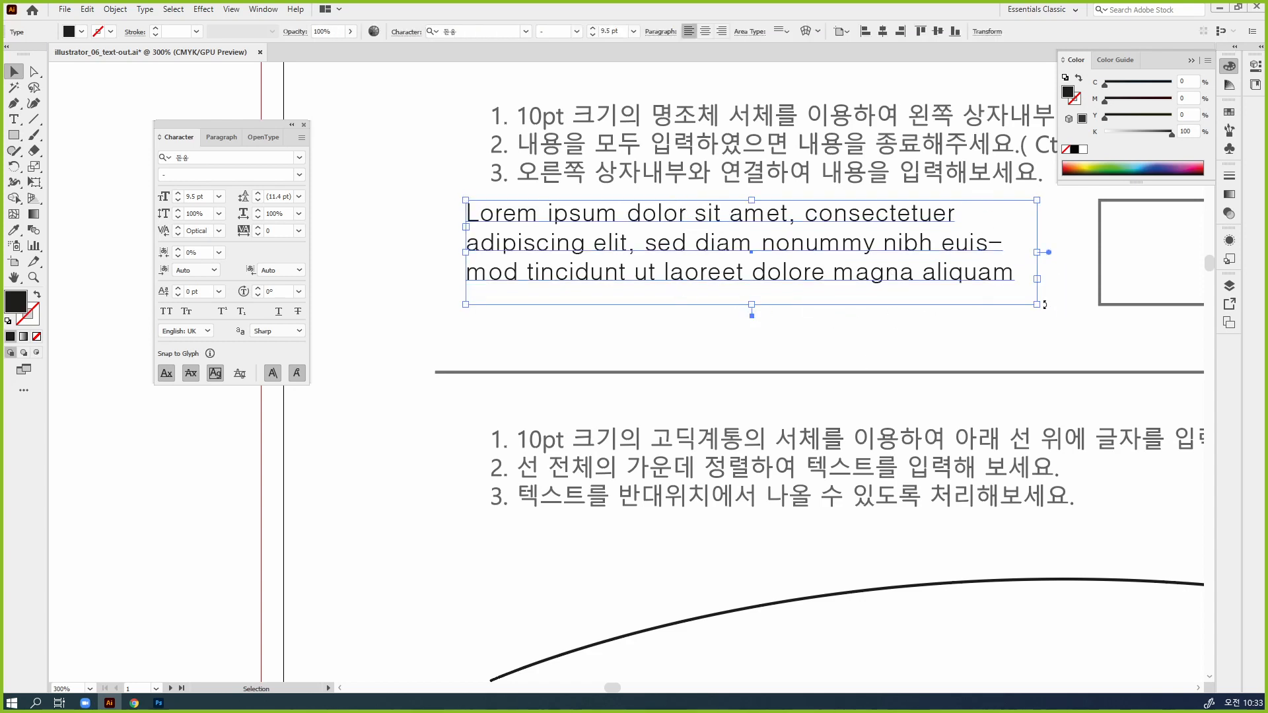
left_click_drag(1044, 305, 870, 305)
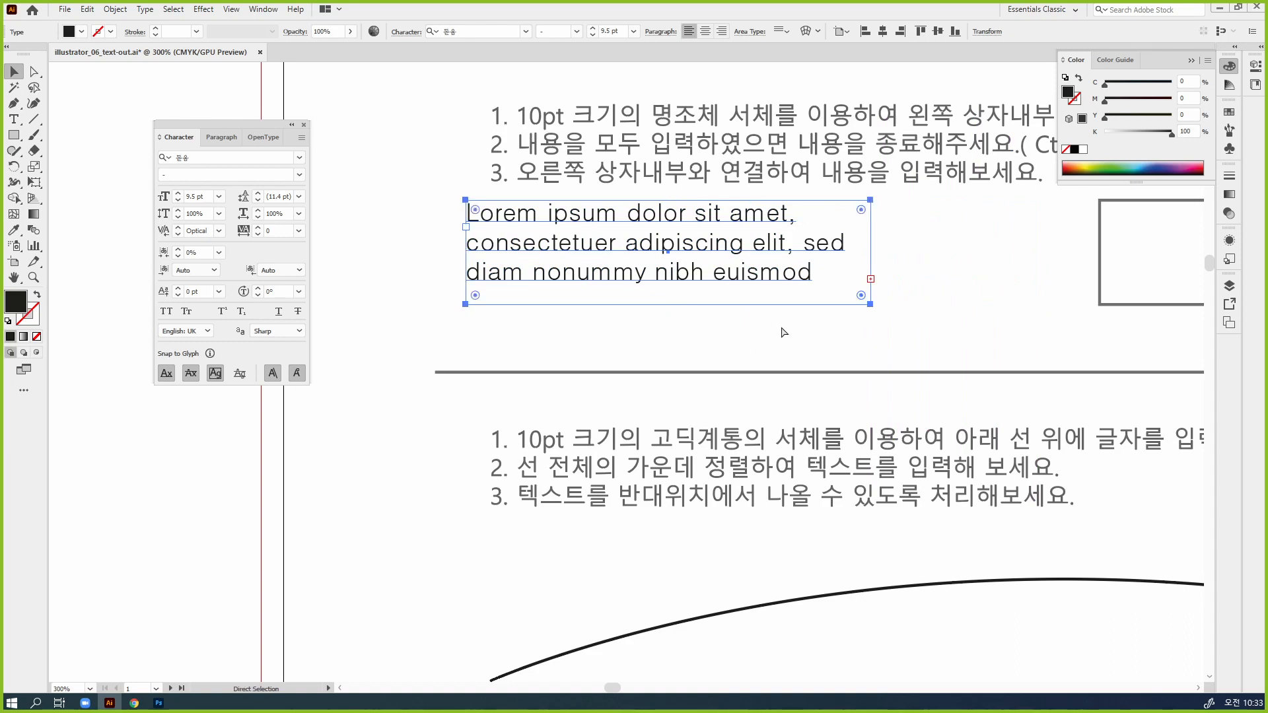
key("ctrl+z")
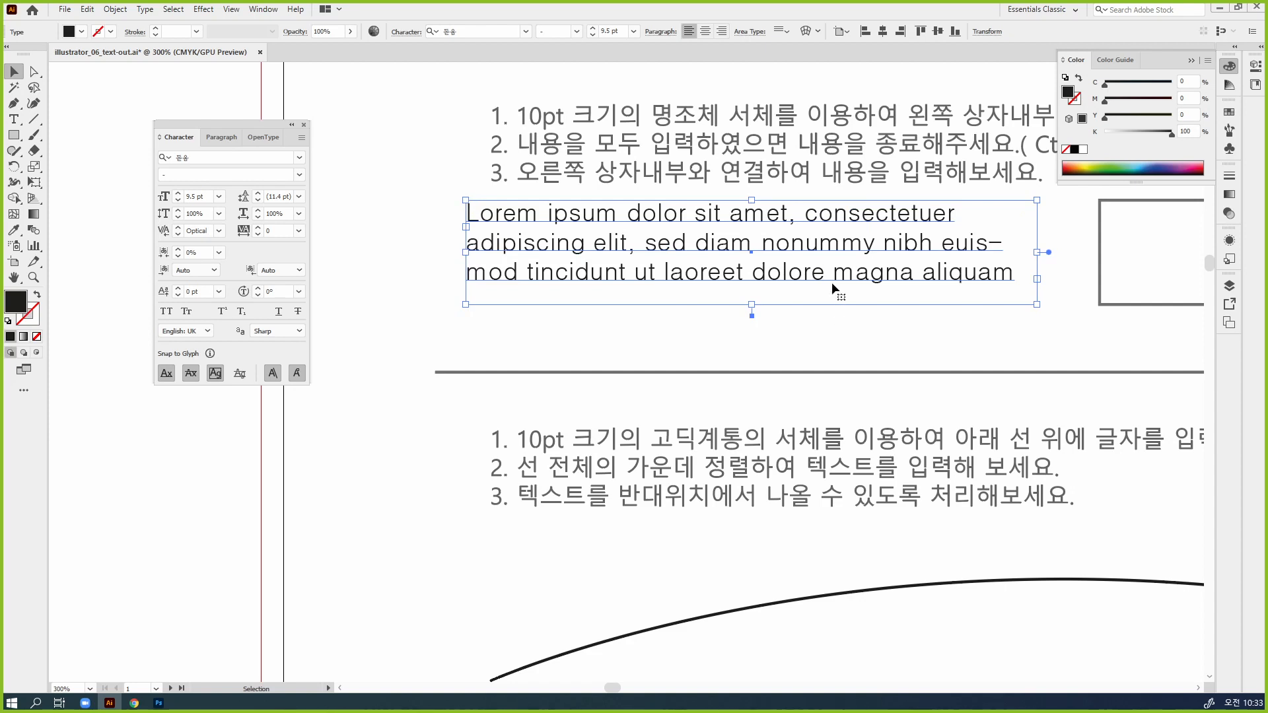
Add the point text "12ASDSADASD3" to the left of the area text and move it across the artboard's left edge
scroll(831, 283, "left", 3)
left_click(14, 119)
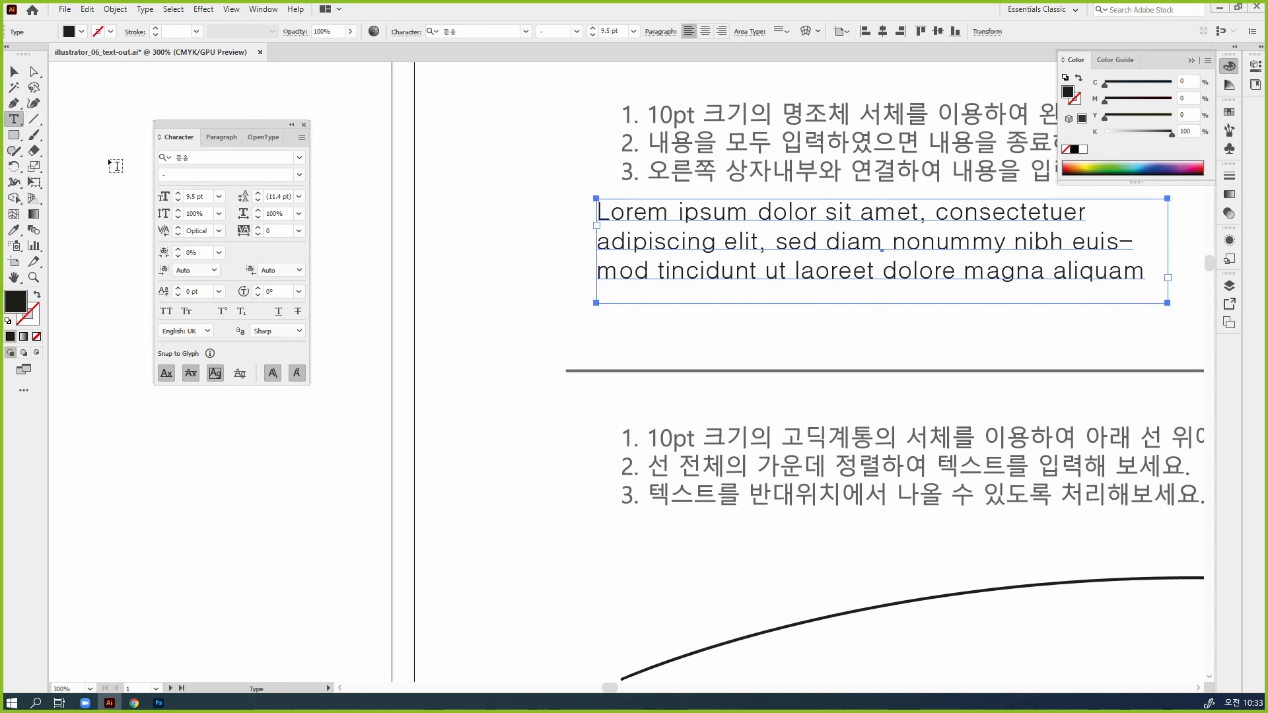
left_click(439, 238)
type("123")
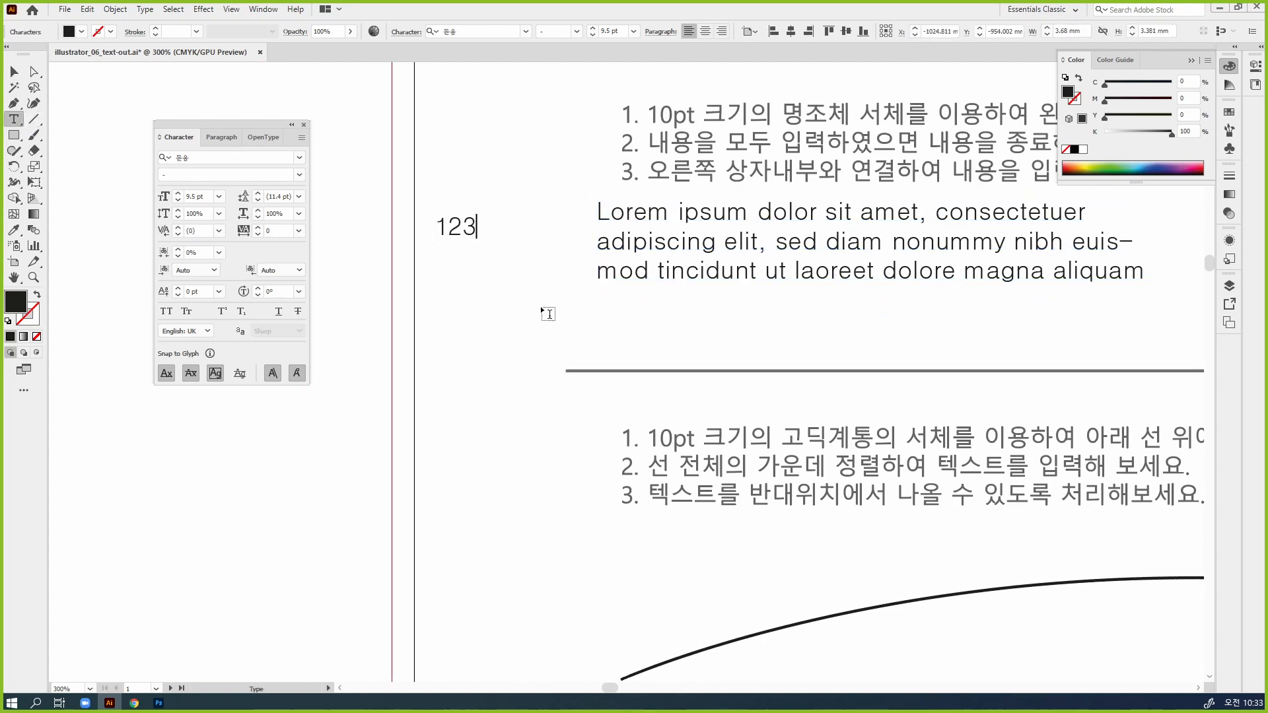
key("Escape")
type("ASDSADASD")
key("Escape")
left_click_drag(597, 252, 506, 195)
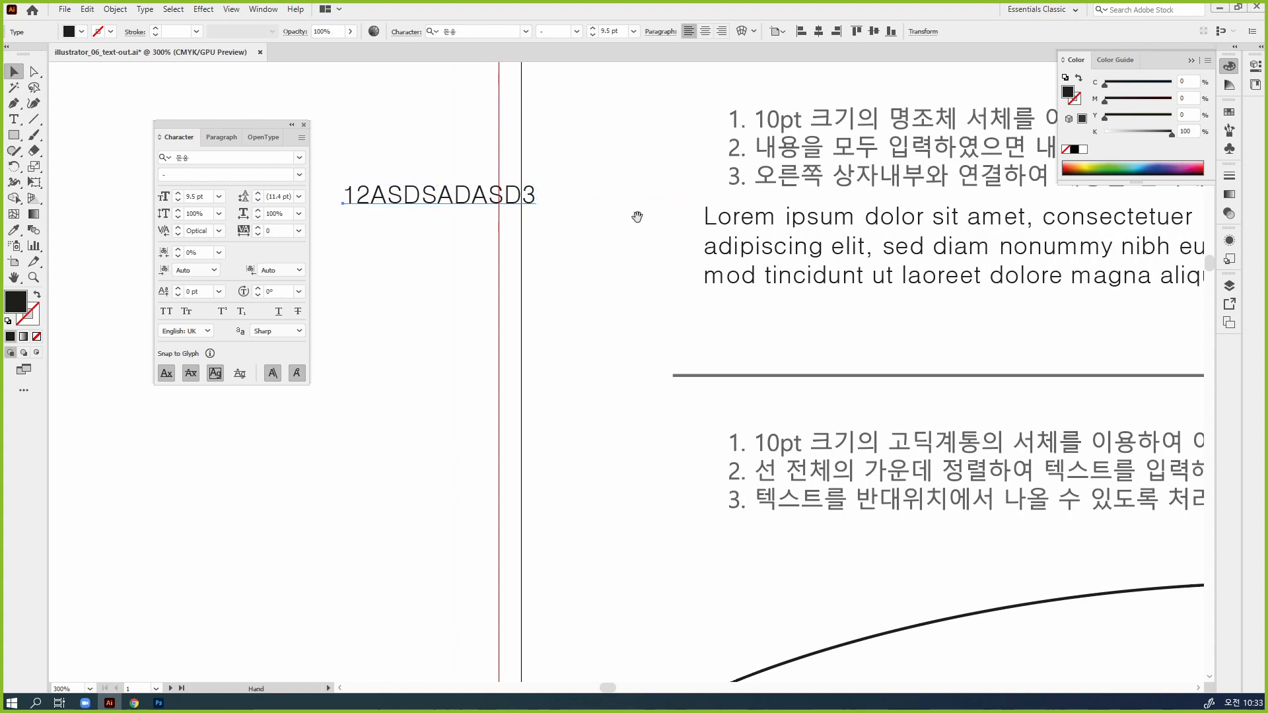
Narrow the Lorem ipsum area text frame from its right side until the text overflows
left_click_drag(635, 215, 474, 204)
left_click(709, 247)
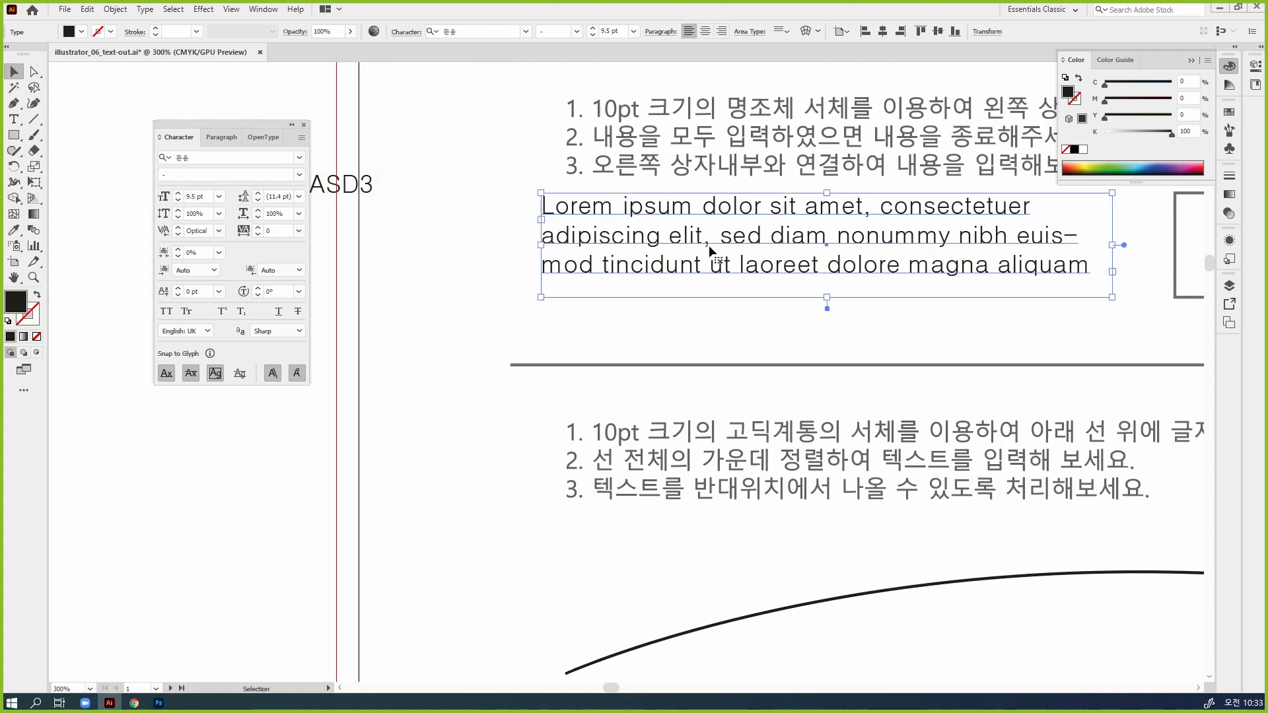
left_click_drag(845, 261, 744, 249)
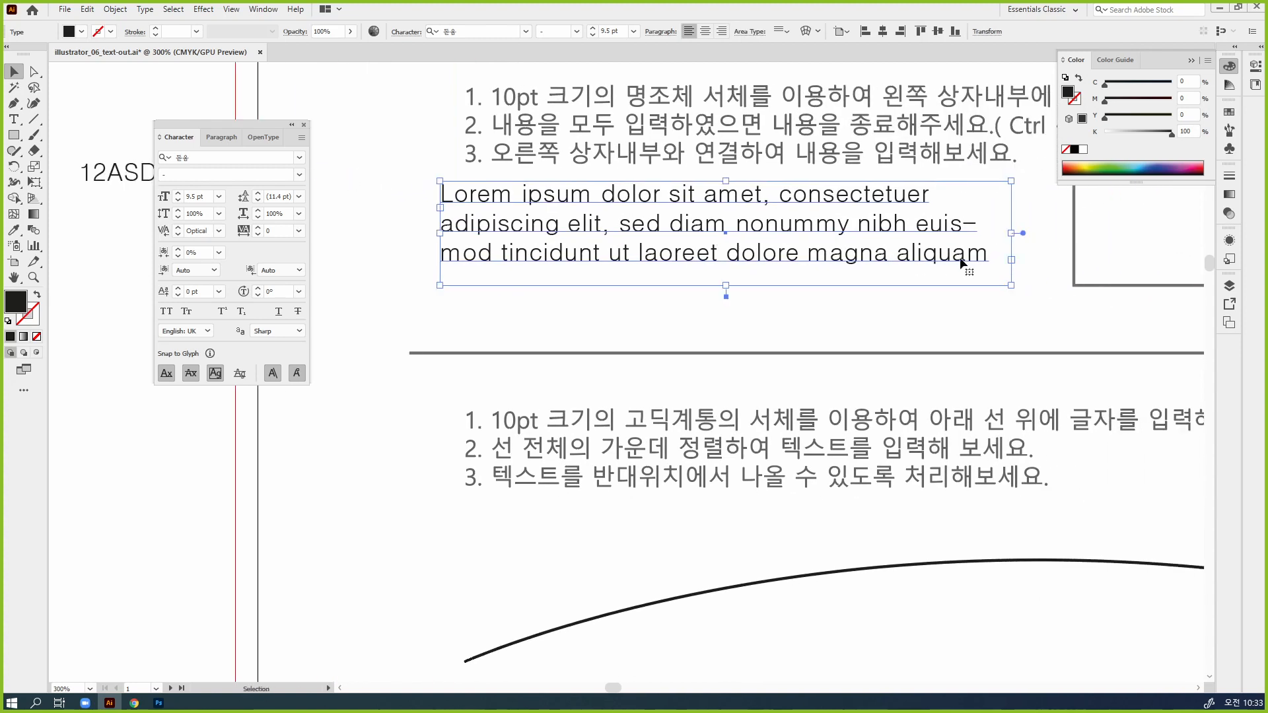
left_click_drag(1009, 231, 792, 232)
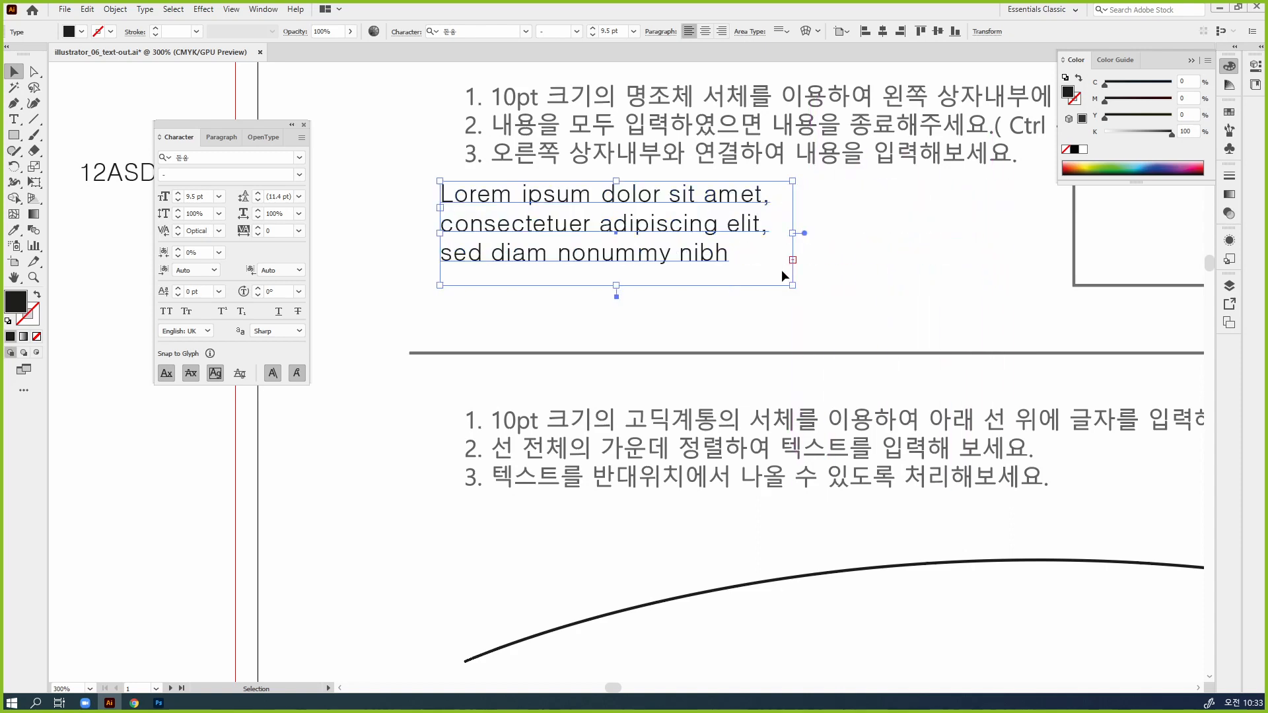
left_click(877, 309)
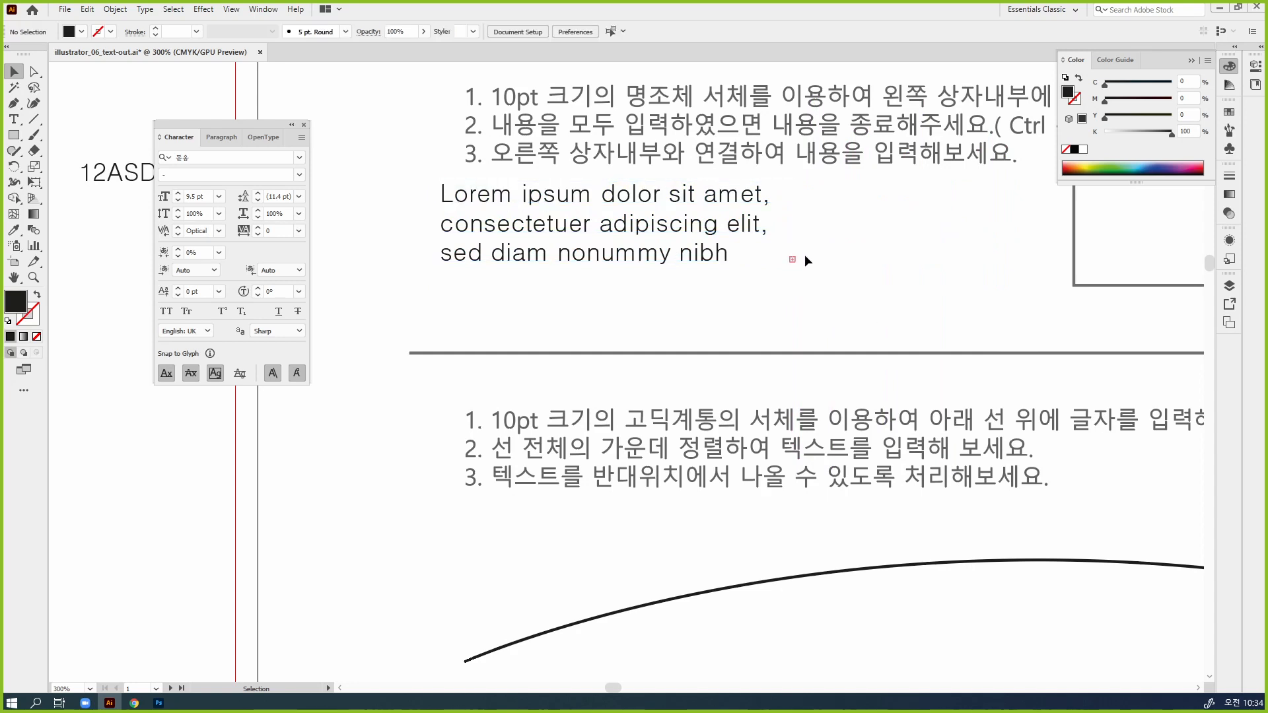
Enlarge the overflowing area text frame in width and height until all its placeholder text fits
key("ctrl+2")
left_click_drag(781, 248, 806, 269)
key("Escape")
left_click(732, 260)
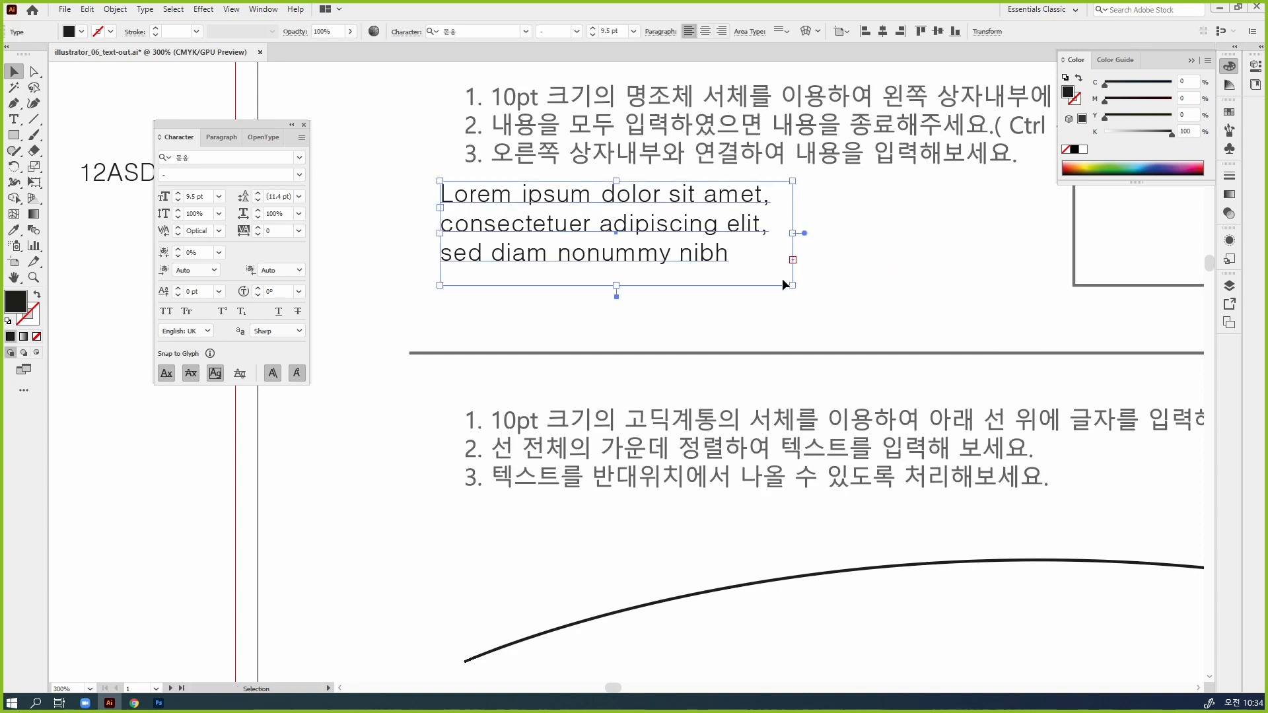
left_click_drag(791, 284, 1054, 317)
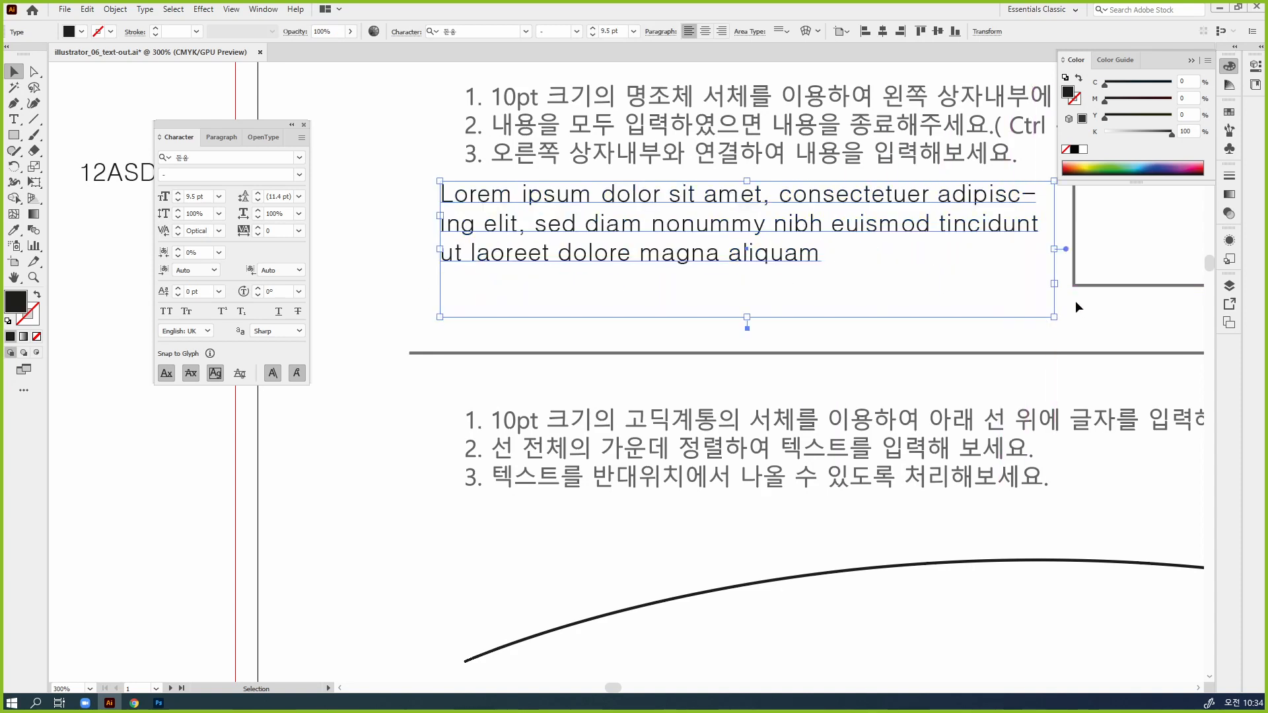
left_click(1092, 303)
Move the "12ASDSADASD3" point text outside the artboard and squeeze it to about 46% horizontal scale and 10.34 pt size
key("space")
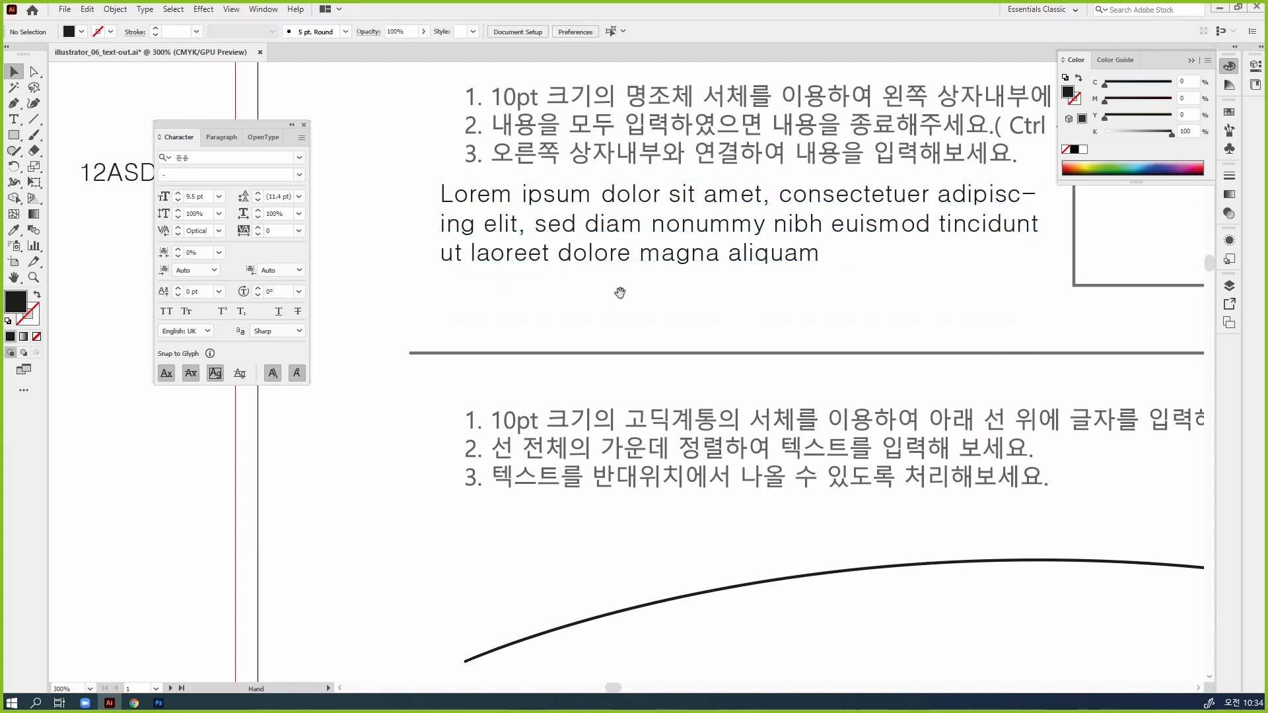
left_click_drag(636, 300, 990, 283)
left_click_drag(515, 151, 450, 173)
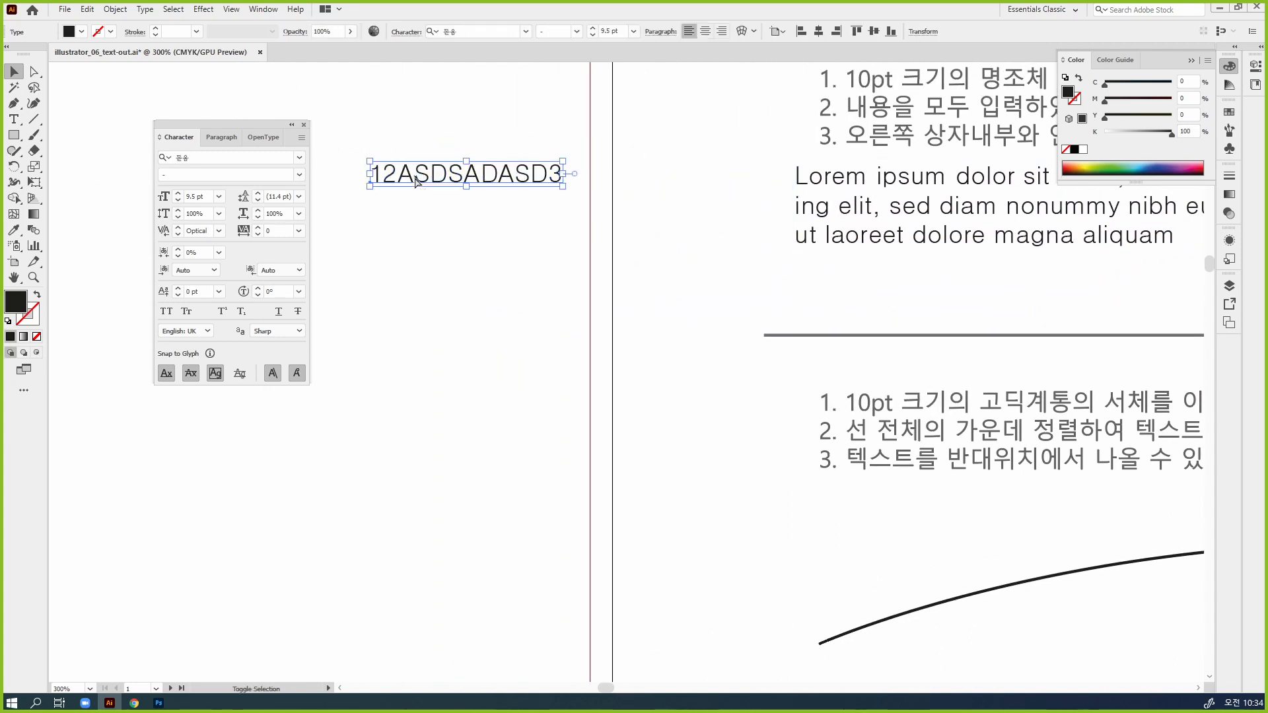
left_click(465, 222)
left_click(475, 176)
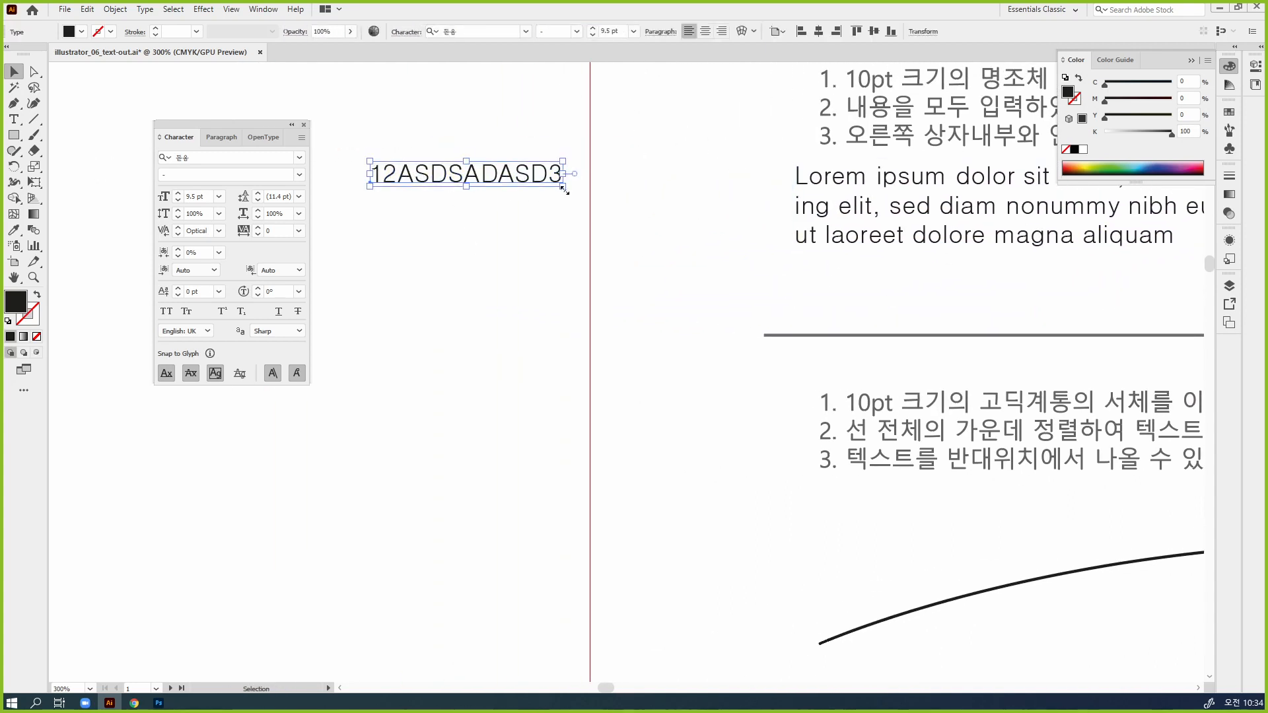
left_click_drag(562, 186, 469, 188)
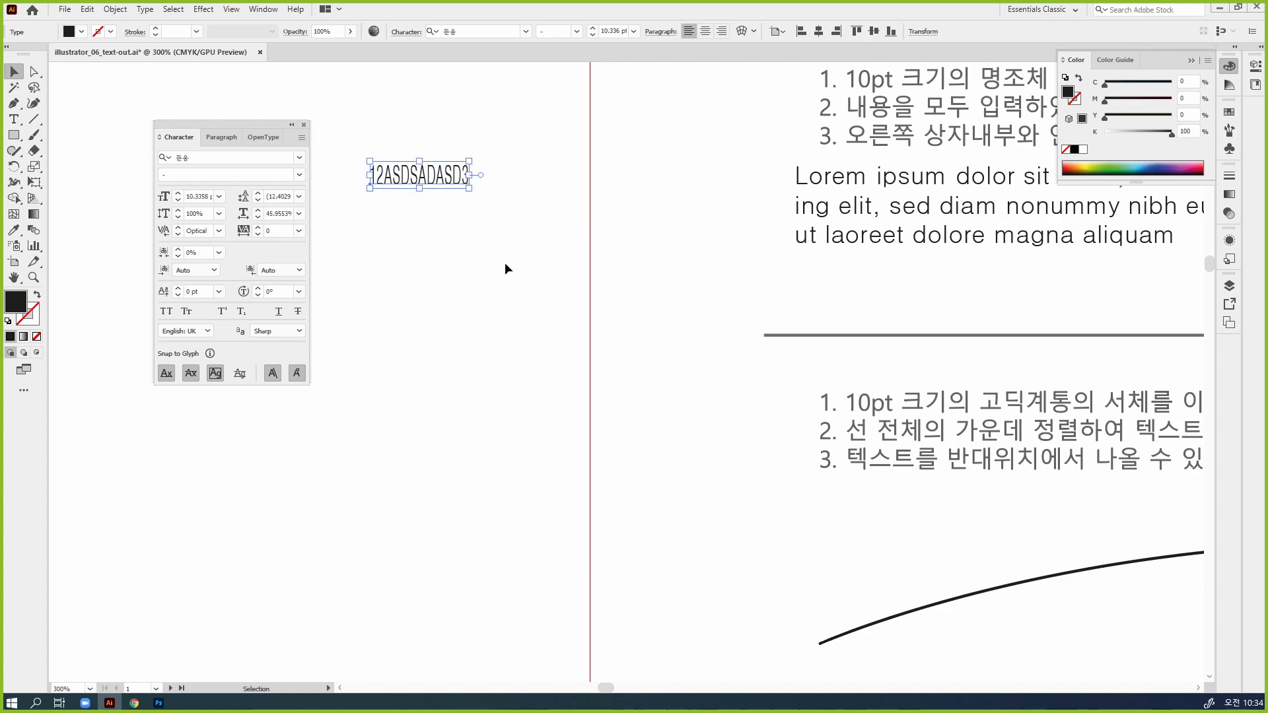
Undo the squeeze of the "12ASDSADASD3" point text, try enlarging it to about 37.92 pt, and undo that enlargement
key("ctrl+z")
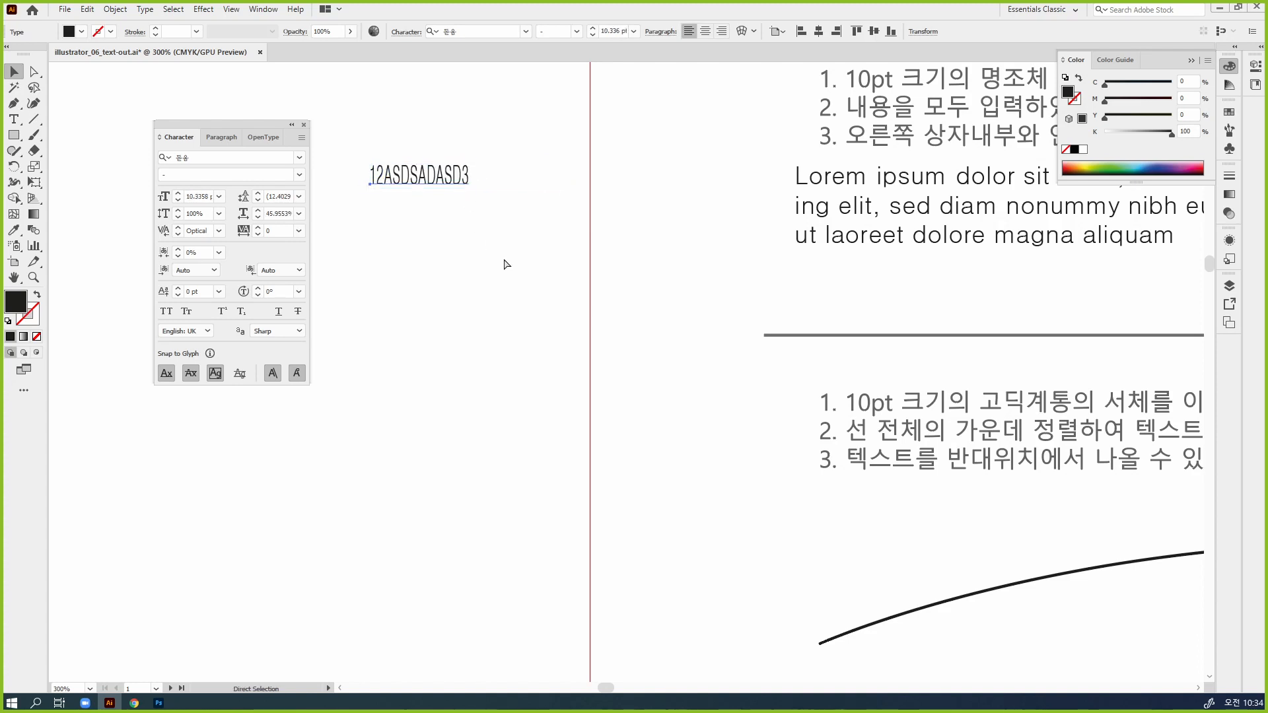
left_click_drag(563, 186, 770, 262)
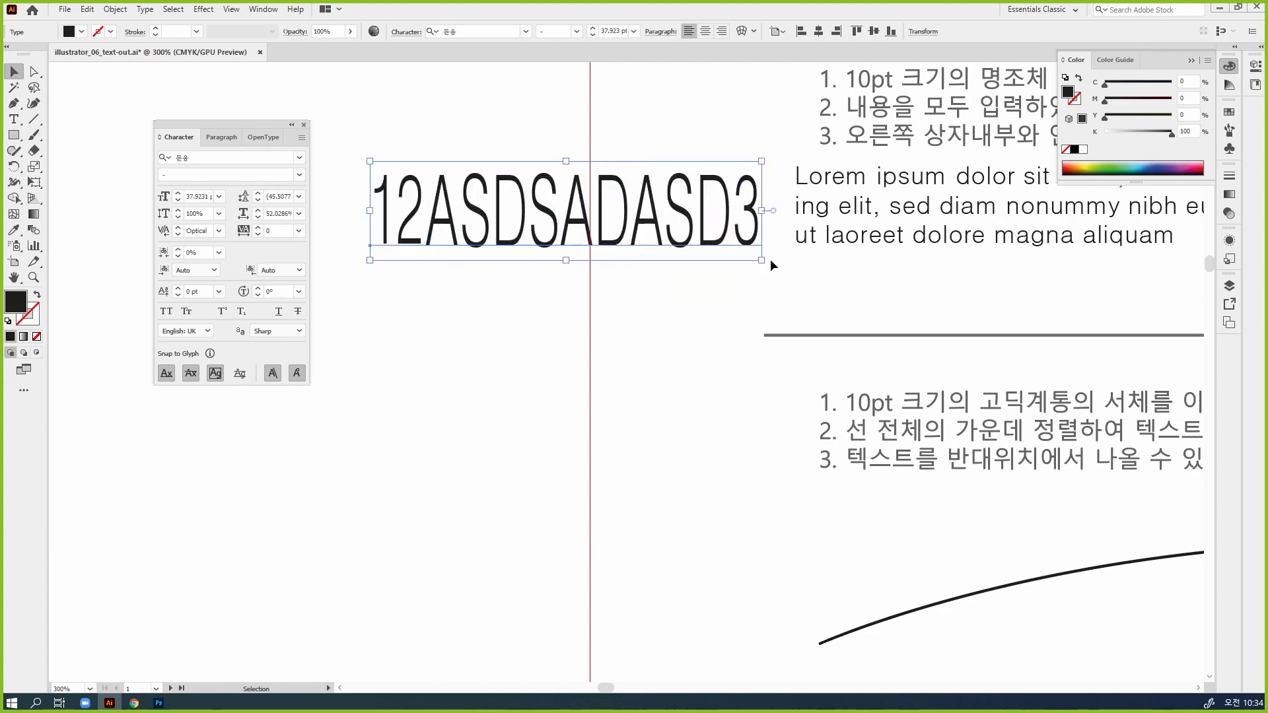
key("ctrl+z")
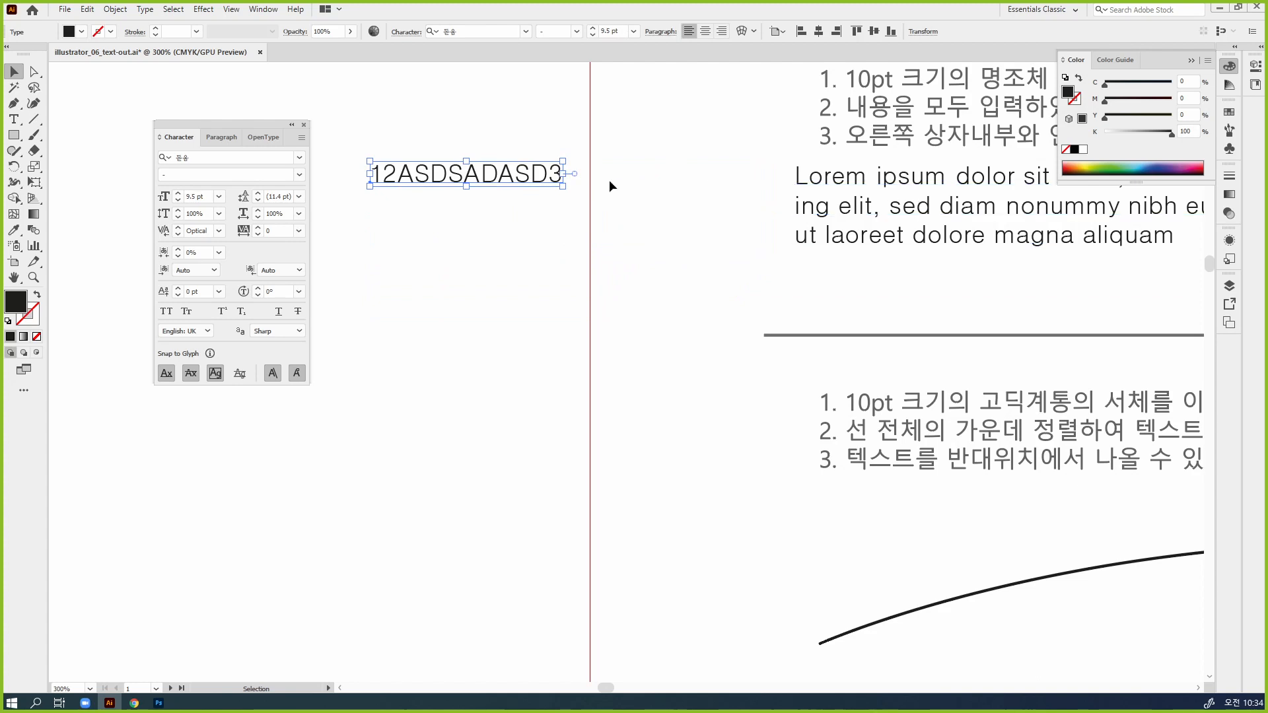
Shrink the Lorem ipsum area text frame in height and width until its text overflows, and move it close to the empty rectangle on its right
left_click(1018, 302)
left_click_drag(1018, 301, 637, 326)
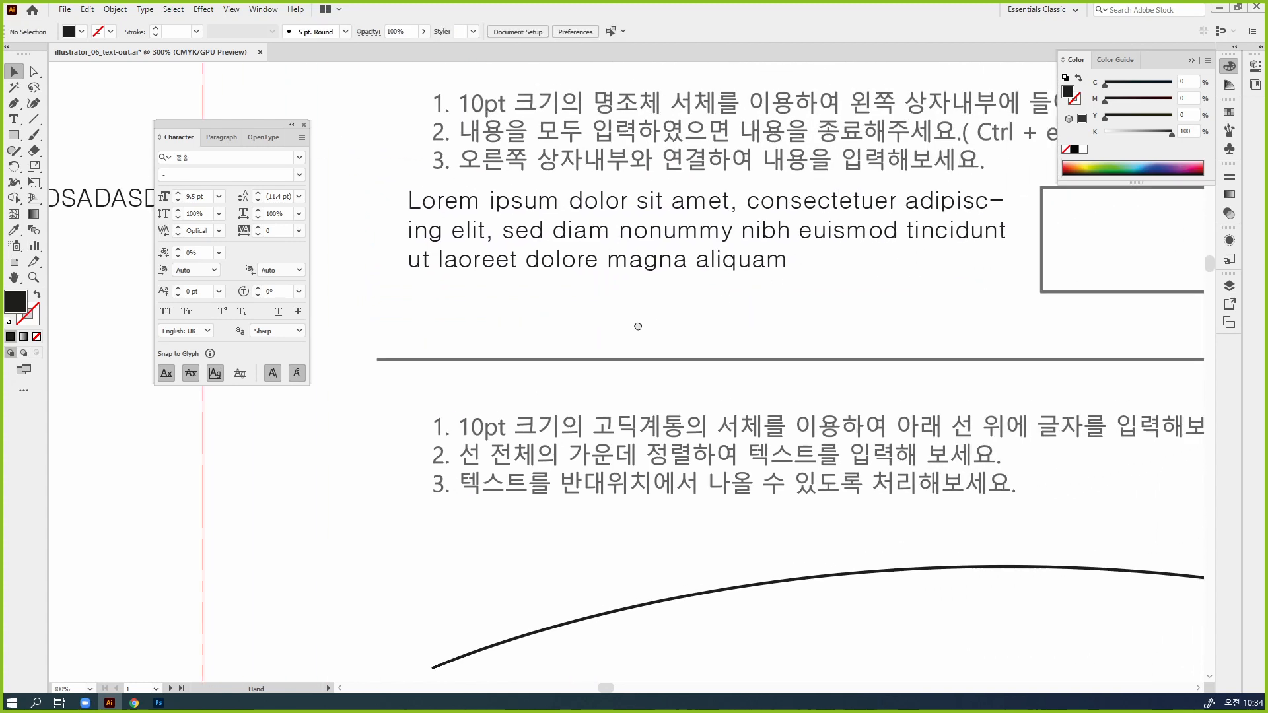
left_click(628, 264)
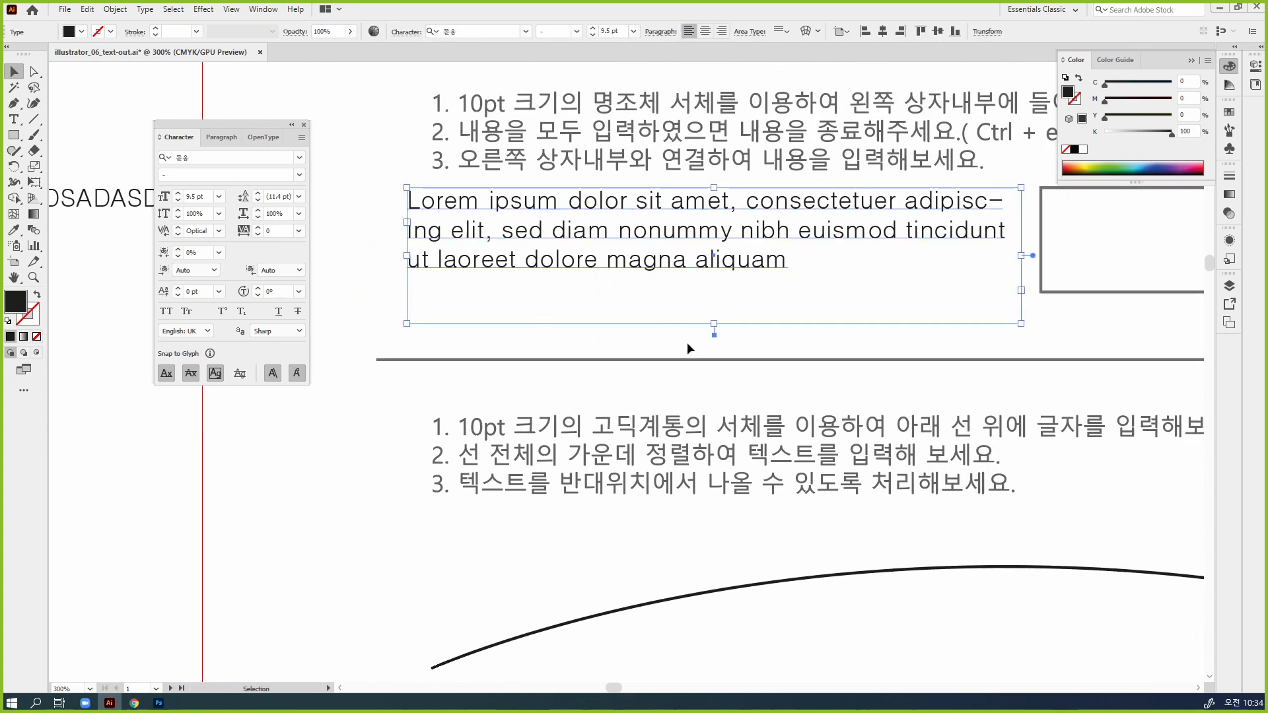
left_click_drag(714, 325, 715, 291)
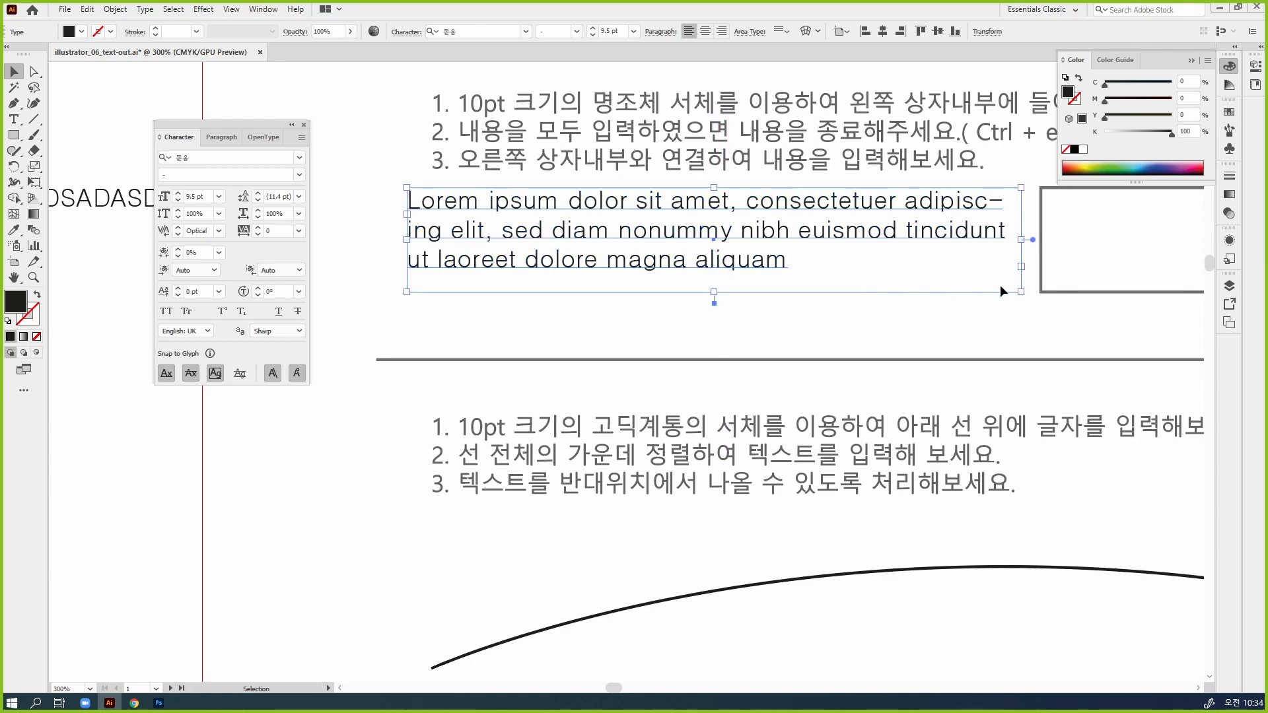
left_click_drag(1018, 292, 733, 271)
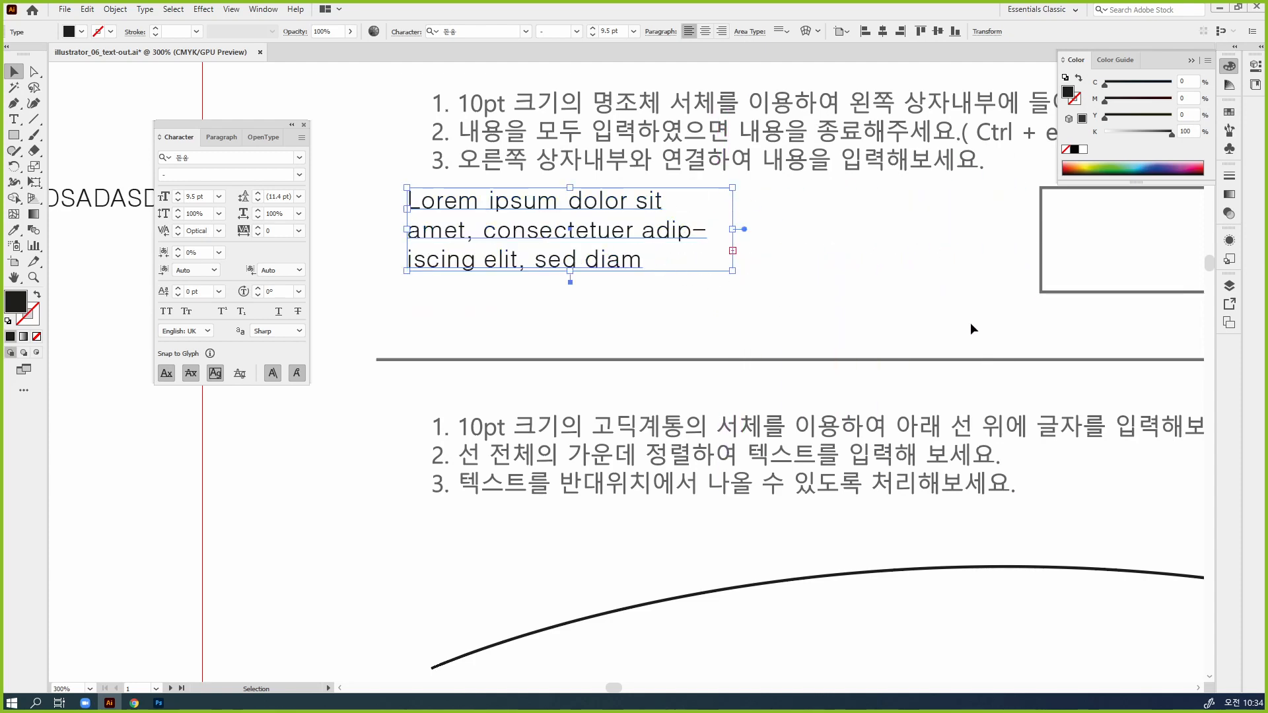
left_click_drag(981, 328, 801, 309)
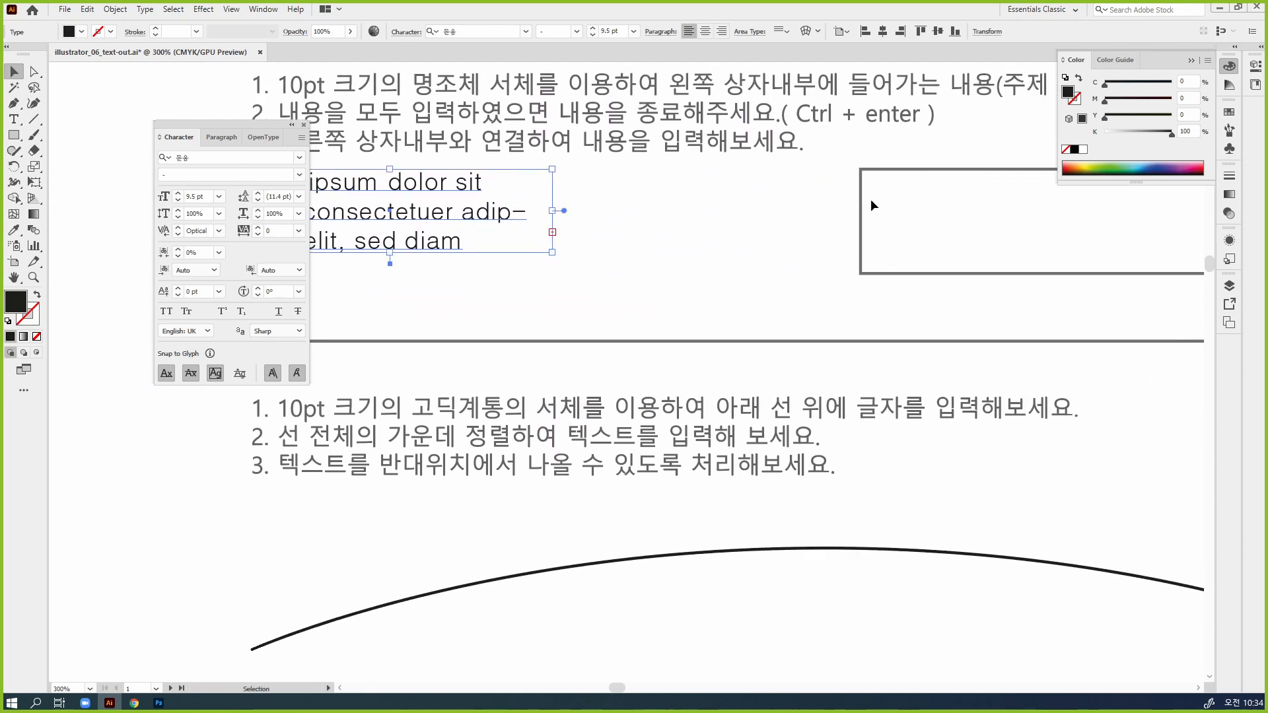
left_click_drag(529, 251, 823, 253)
Put the Color panel away and turn the empty rectangle beside the Lorem ipsum frame into area text with the Area Type Tool
left_click(864, 270)
left_click_drag(920, 305, 704, 276)
left_click(1226, 68)
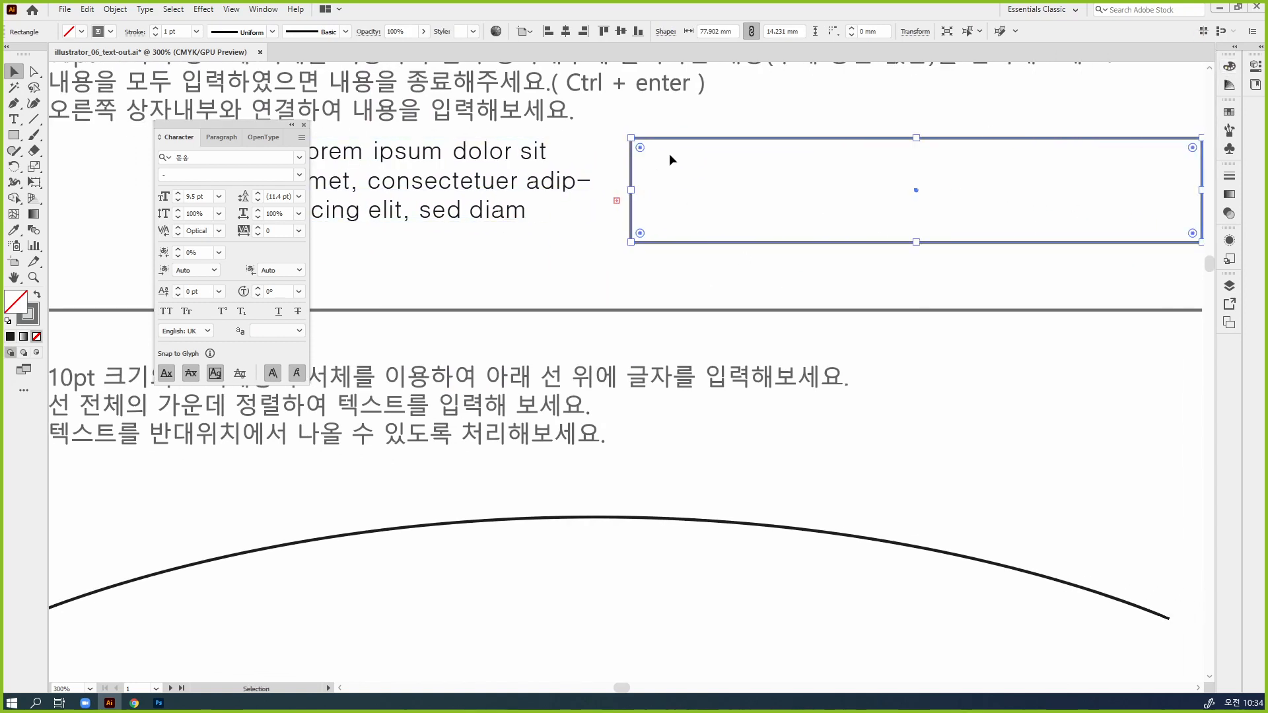
left_click(15, 121)
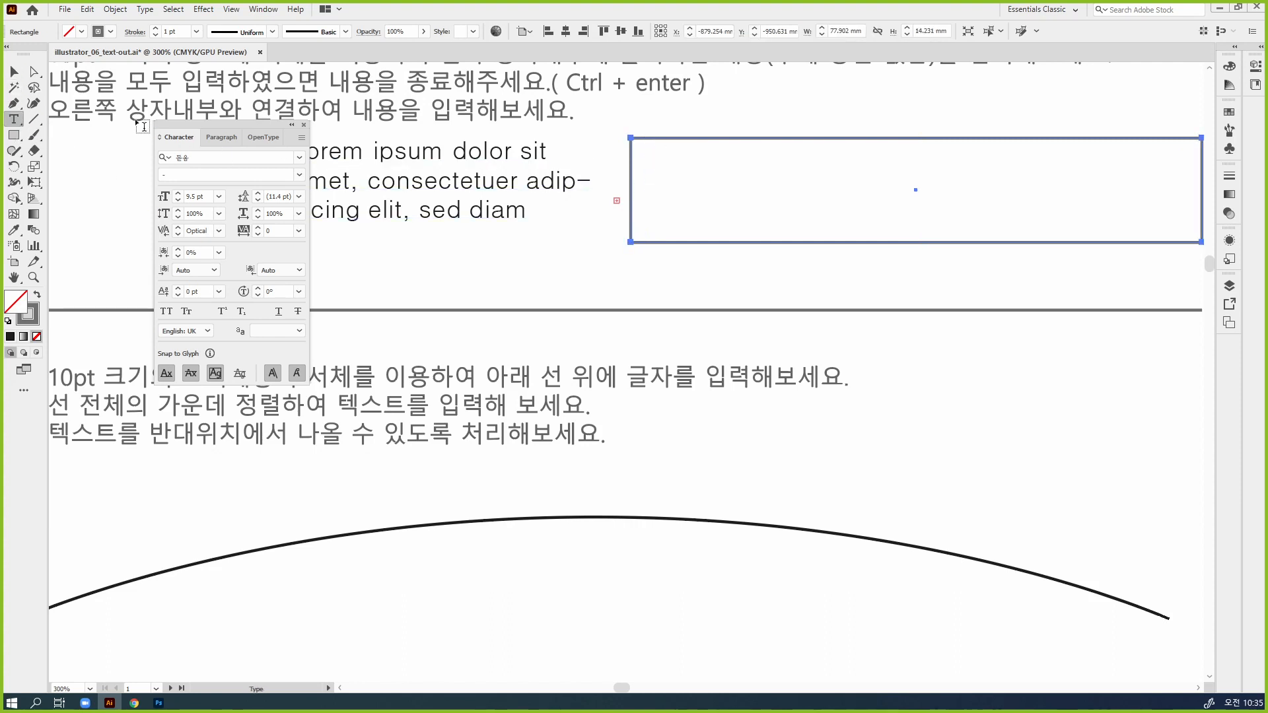
left_click_drag(14, 120, 62, 140)
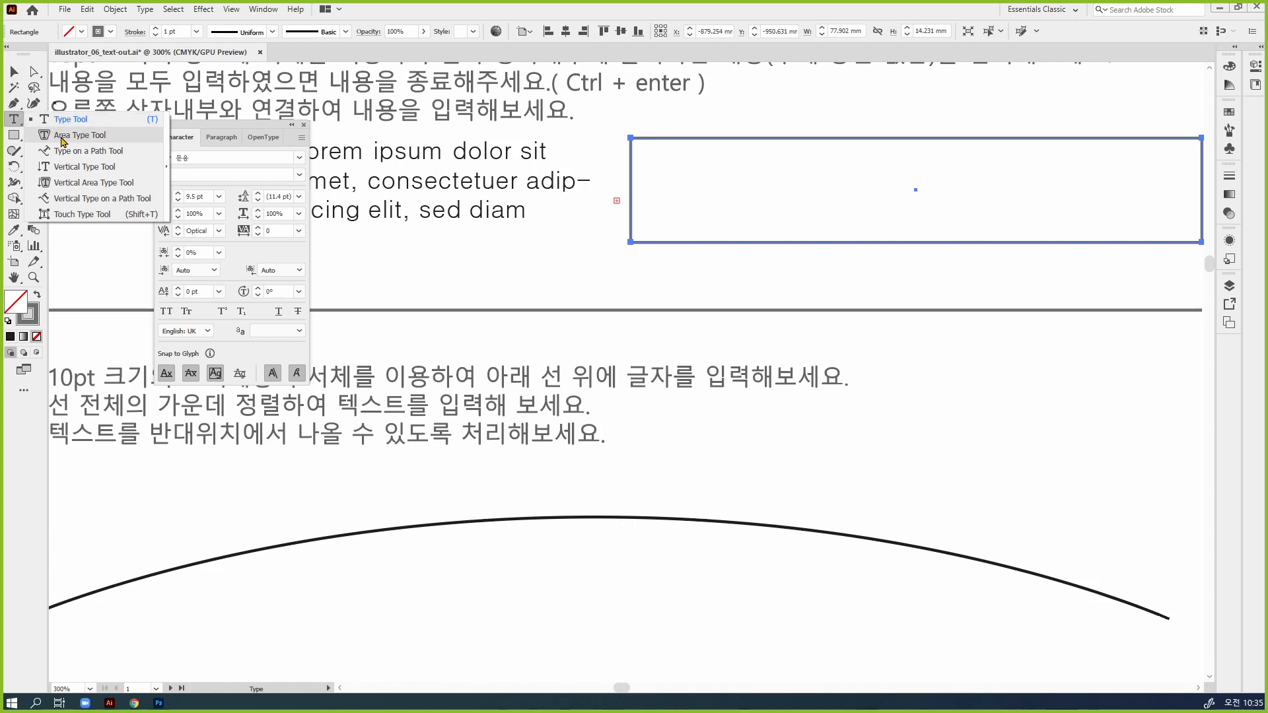
left_click(63, 141)
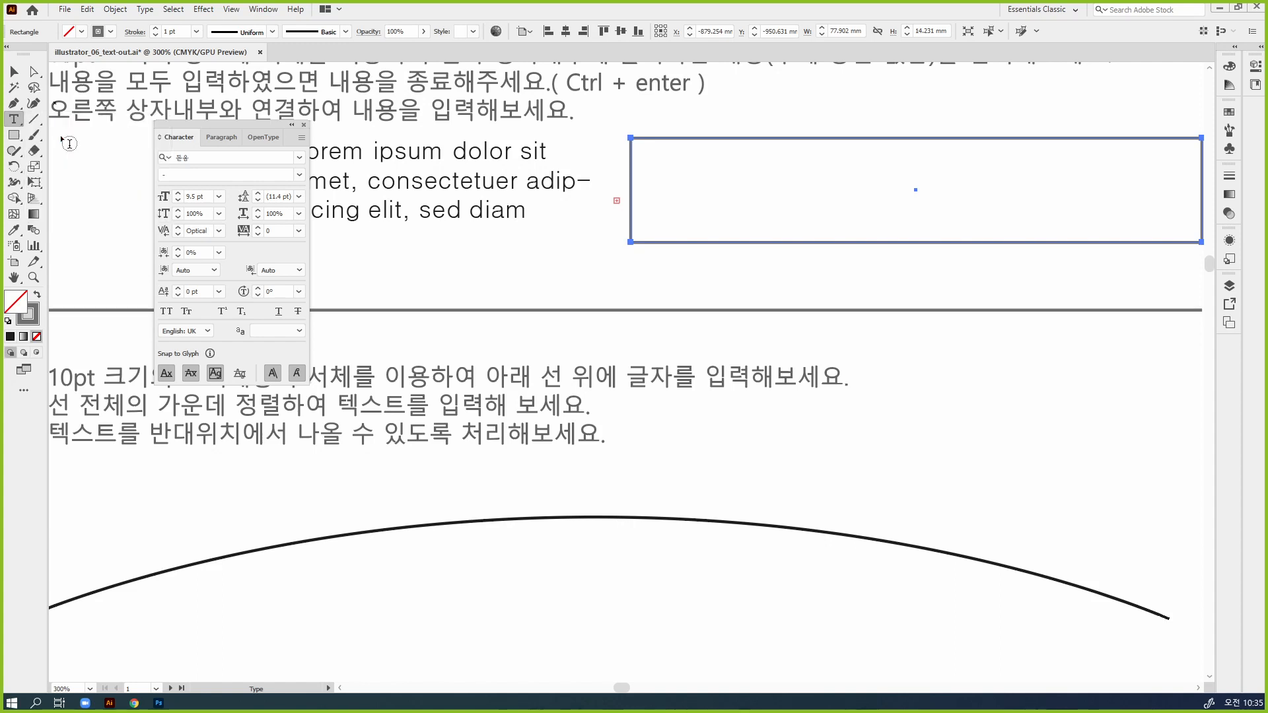
left_click(680, 201)
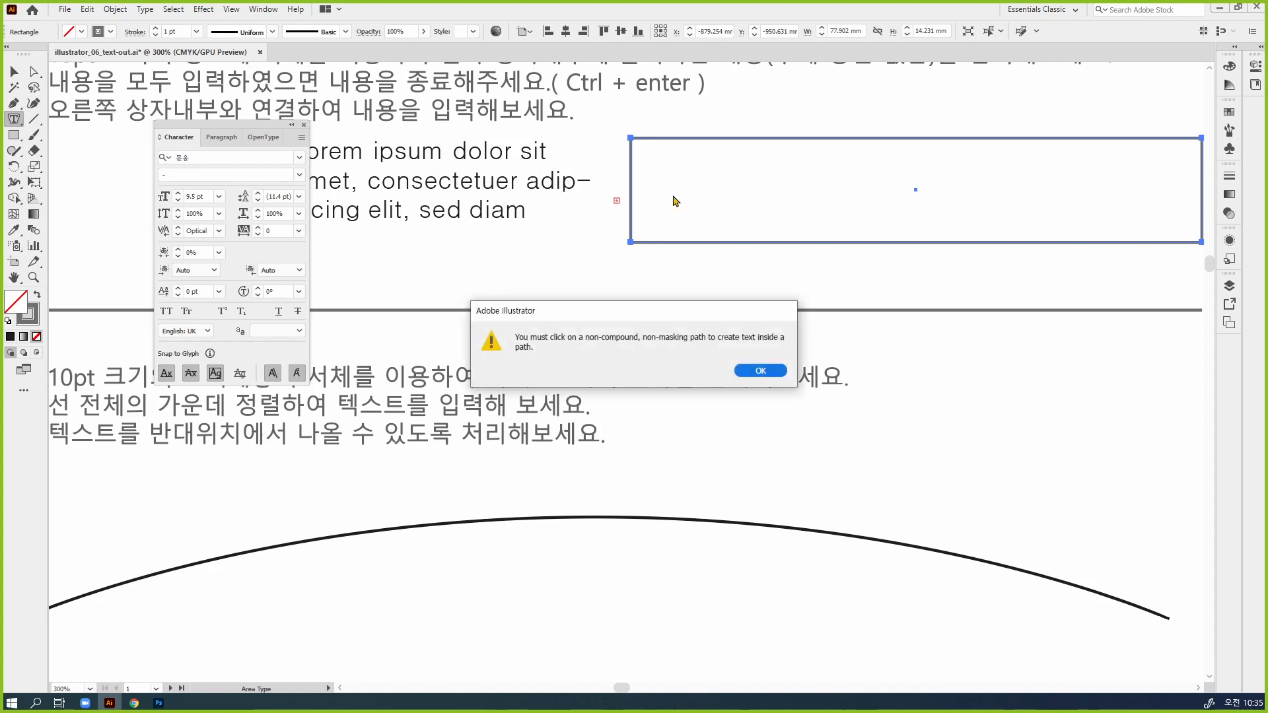
left_click(759, 371)
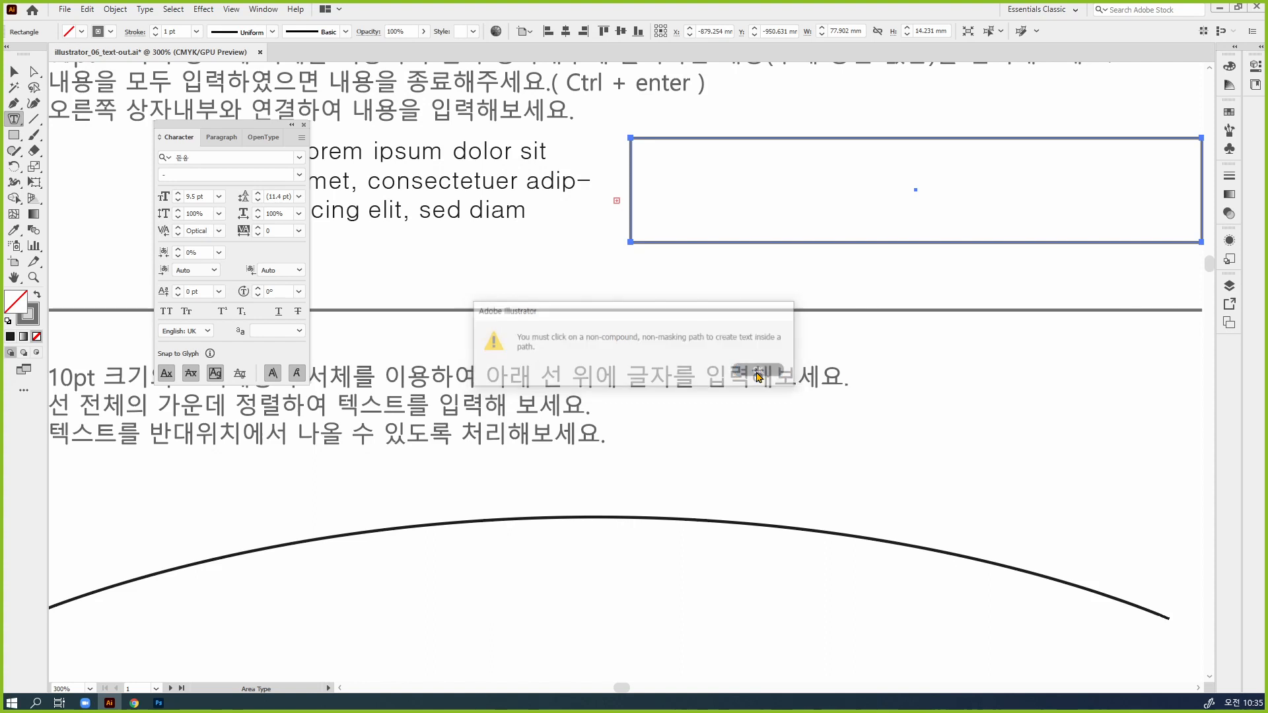
left_click(638, 140)
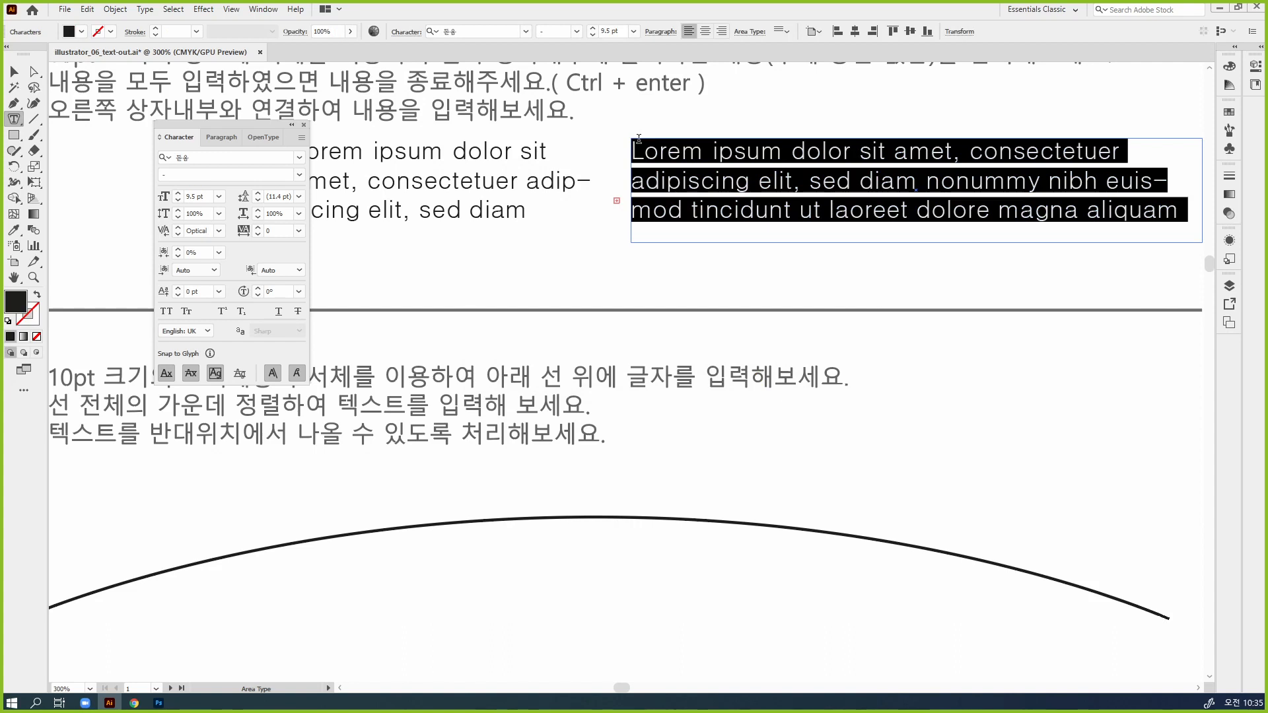
key("Escape")
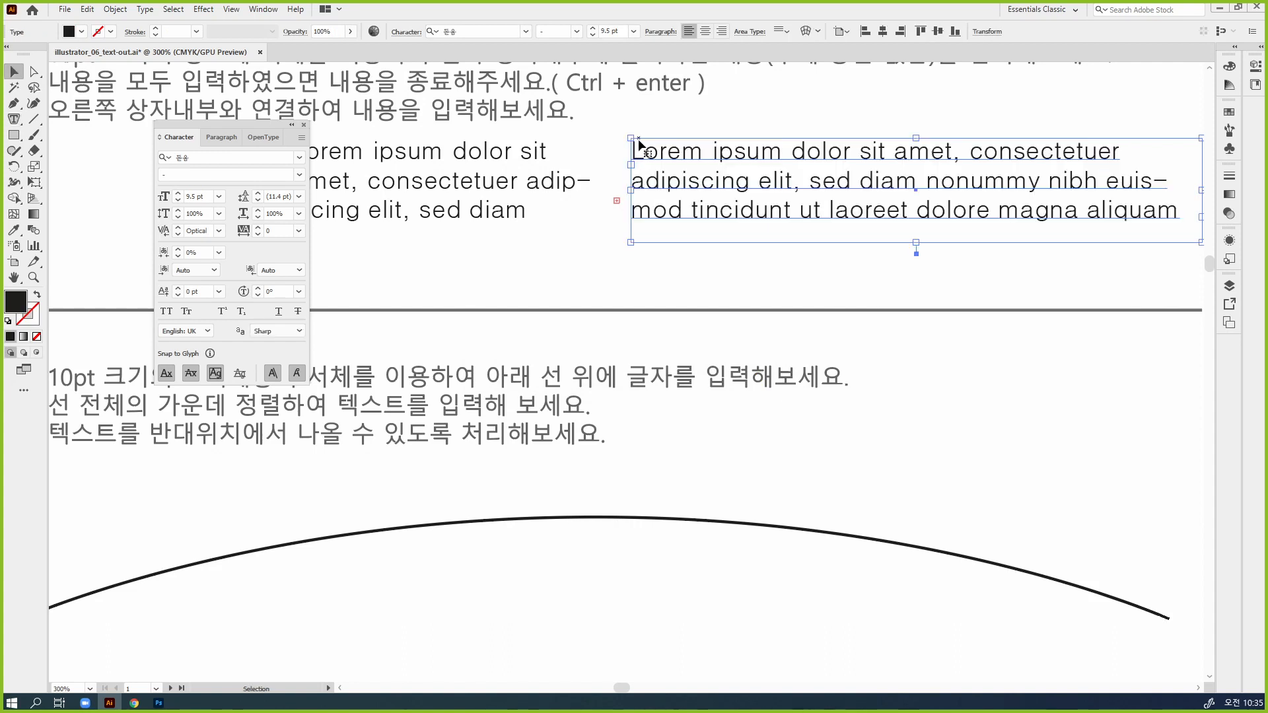
Delete everything after "Lorem ipsum" in the new right-hand text frame and replace its initial "L" with "????"
mouse_move(726, 212)
left_mouse_down()
mouse_move(596, 212)
mouse_move(721, 192)
left_mouse_up()
double_click(738, 169)
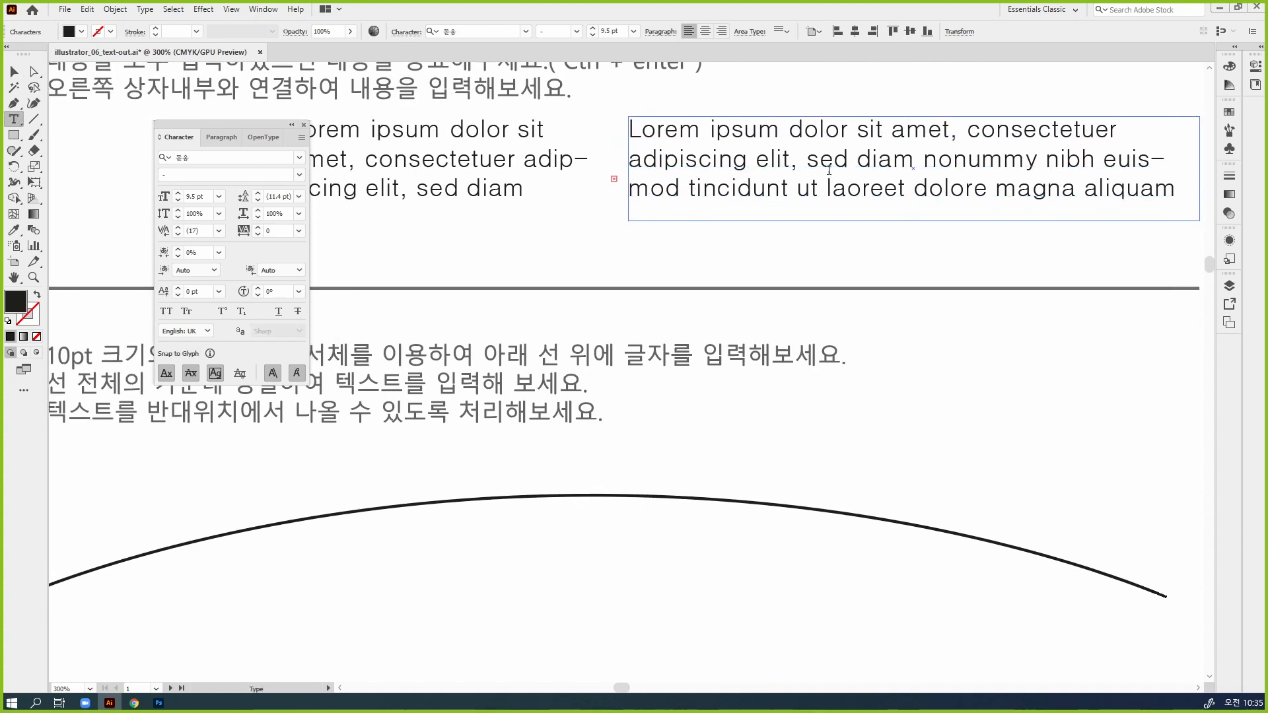
left_click_drag(789, 131, 1196, 212)
key("BackSpace")
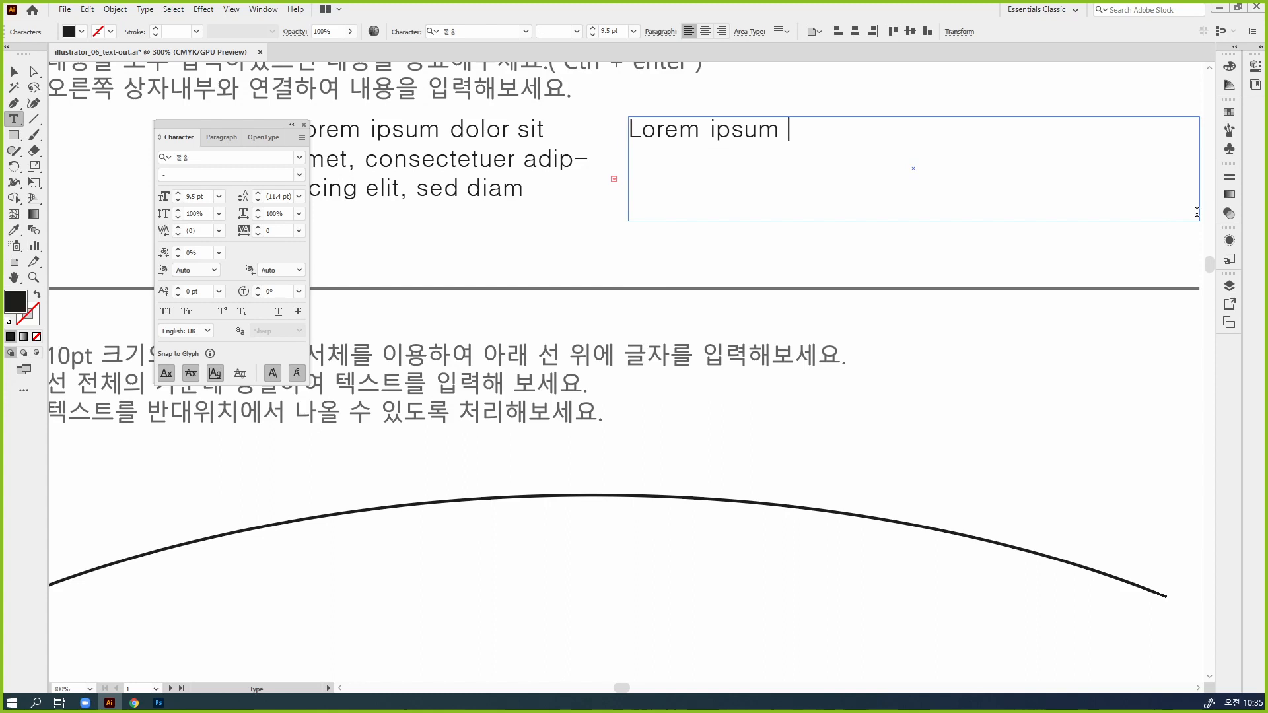
left_click(641, 132)
key("BackSpace")
type("????")
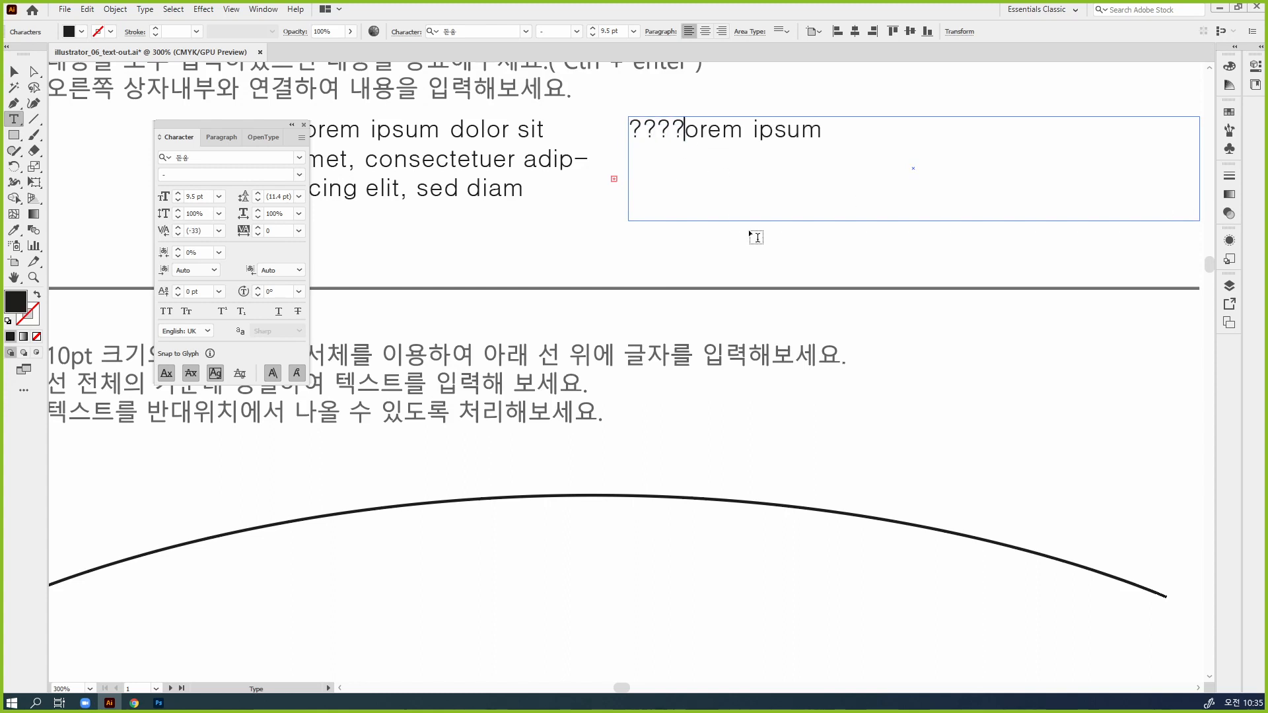
key("ctrl+Return")
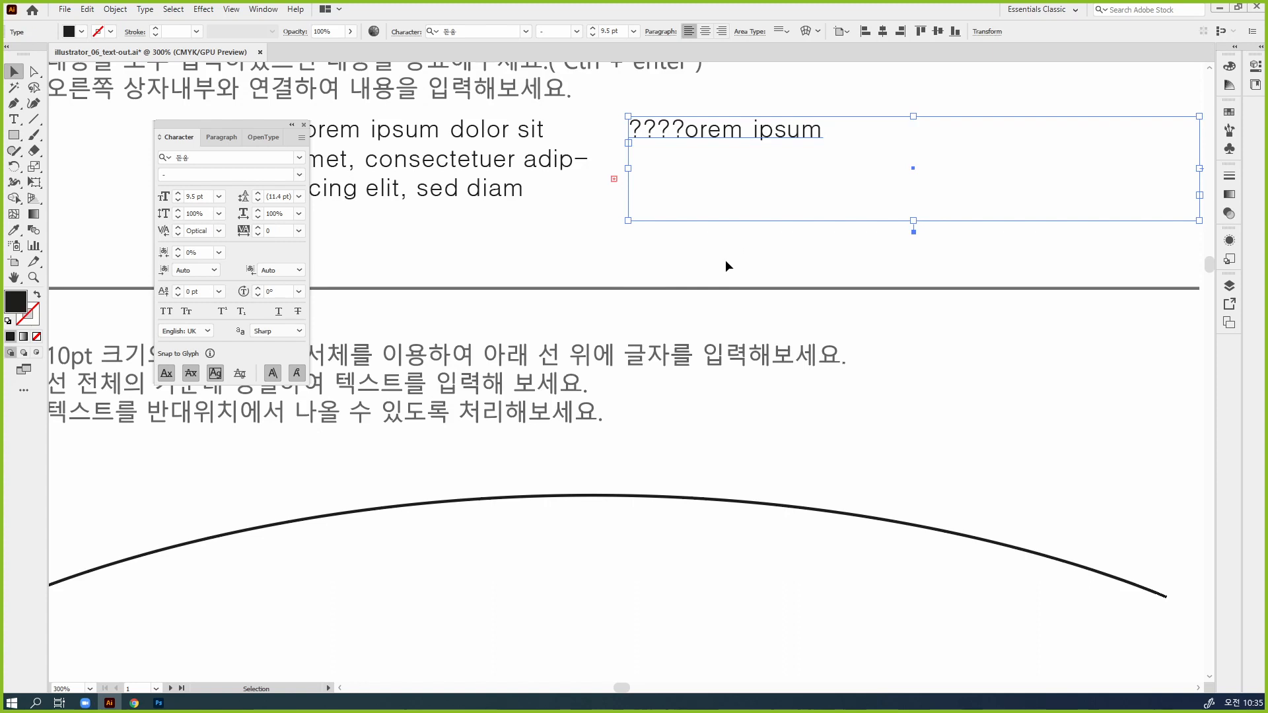
Move the overflowing Lorem ipsum frame slightly away from the "????orem ipsum" frame and select both text frames
left_click(725, 259)
left_click_drag(680, 263, 758, 277)
left_click_drag(594, 198, 556, 199)
left_click_drag(865, 269, 801, 135, "shift")
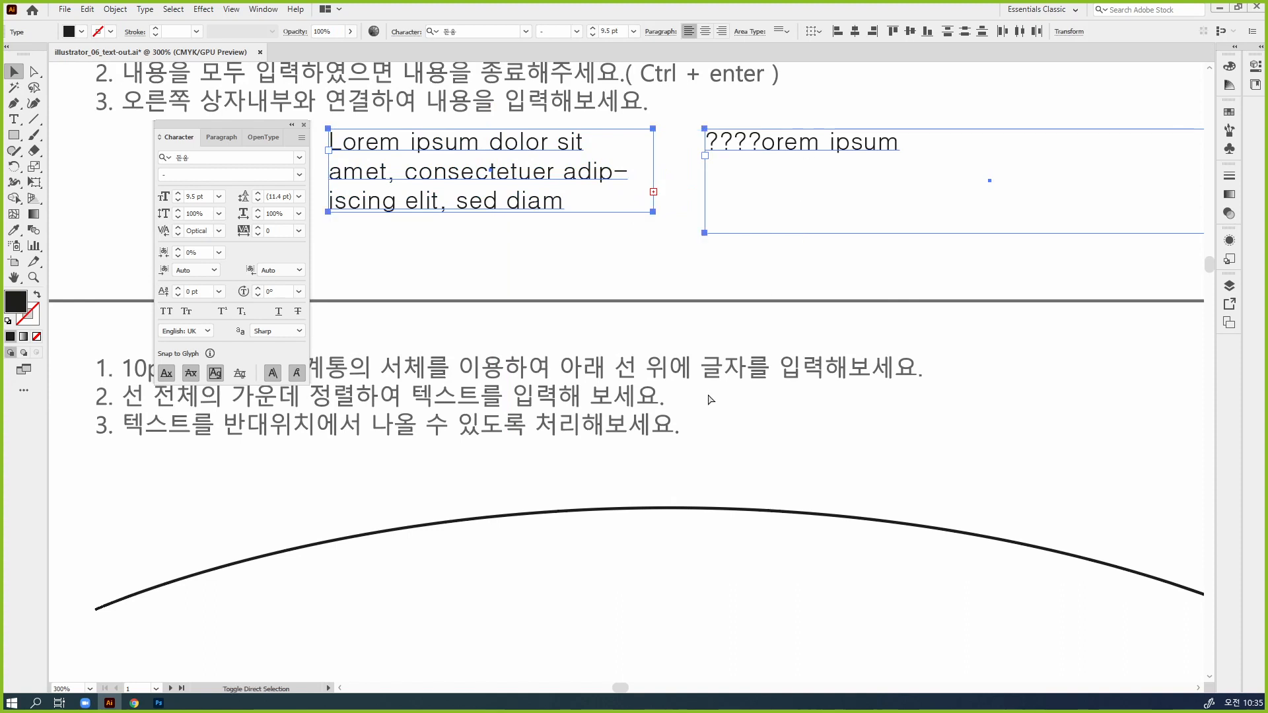
key("ctrl+2")
left_click_drag(657, 192, 663, 198)
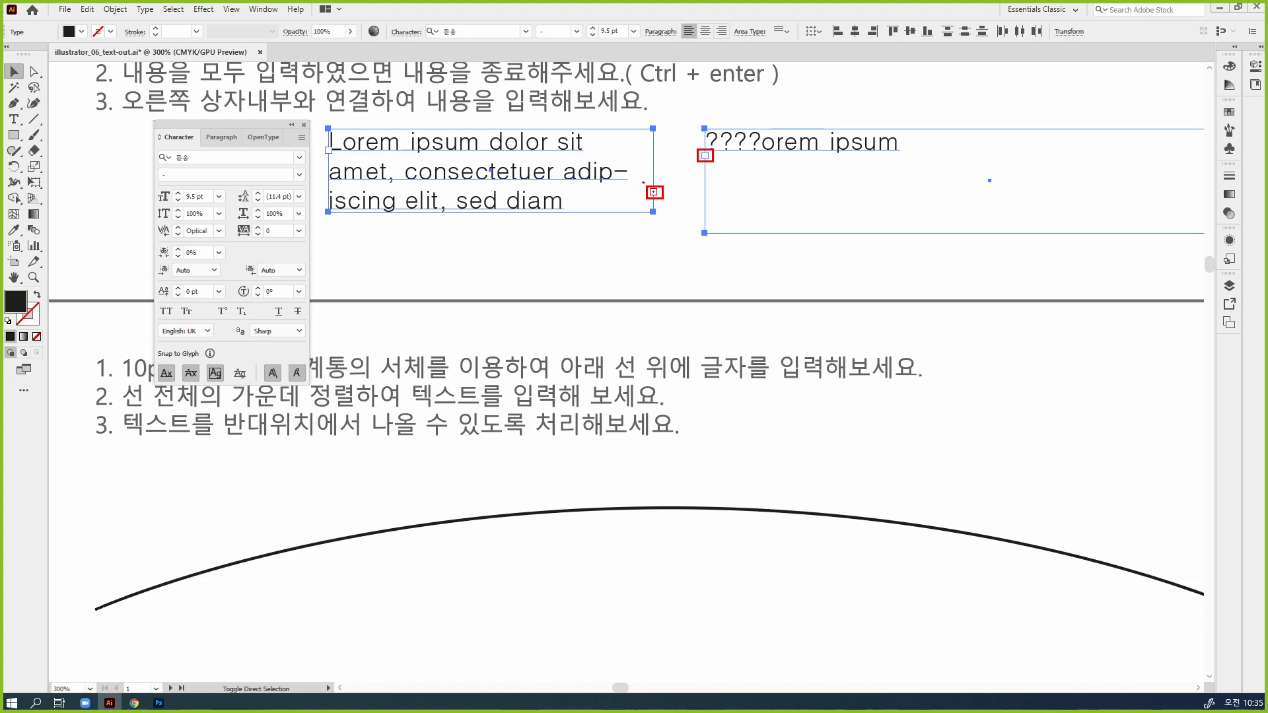
mouse_move(643, 183)
left_mouse_down()
mouse_move(653, 195)
mouse_move(719, 139)
left_mouse_up()
left_click_drag(655, 192, 701, 157)
key("Escape")
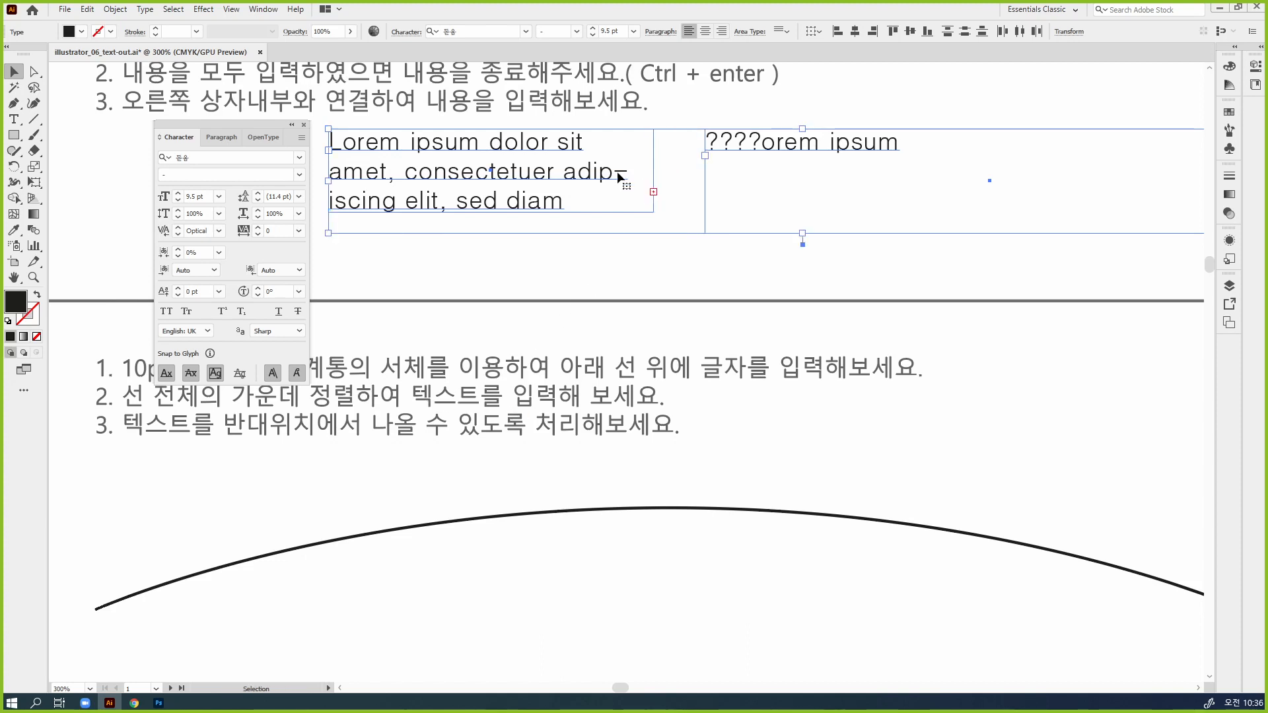
Thread the left frame's overflow text into the "????orem ipsum" frame and lengthen the left frame by one line
left_click(654, 192)
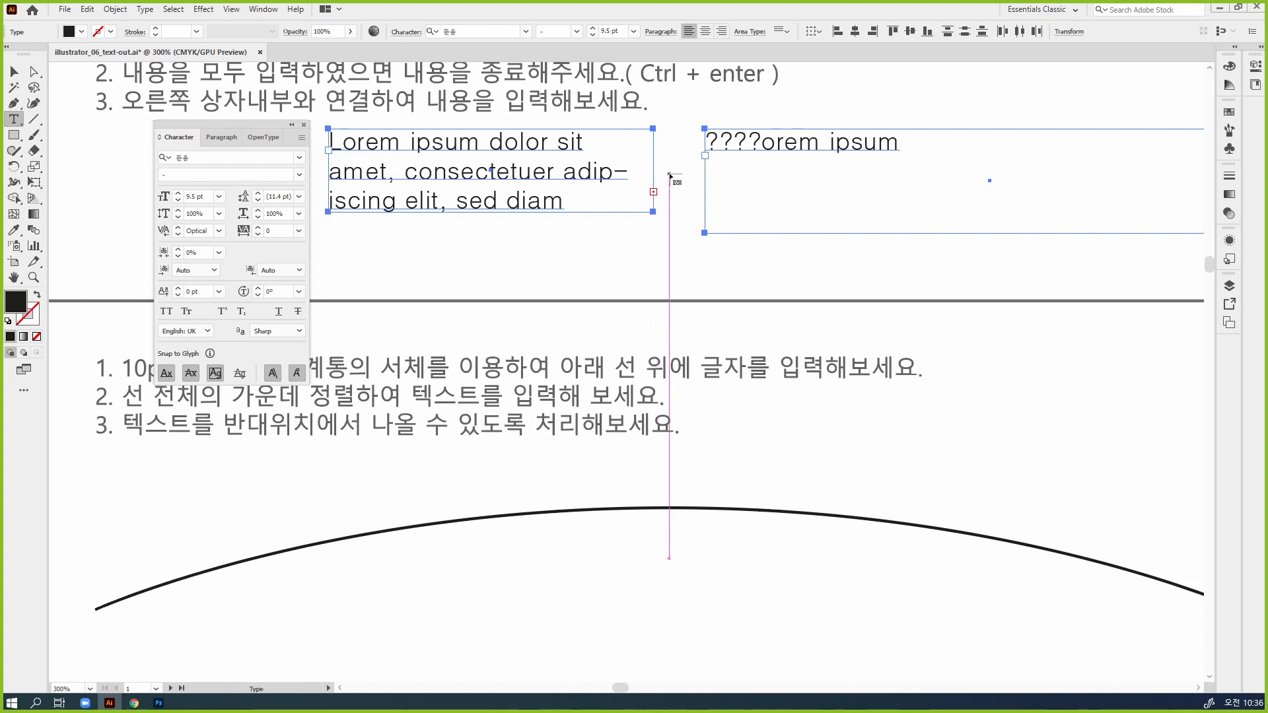
left_click(706, 158)
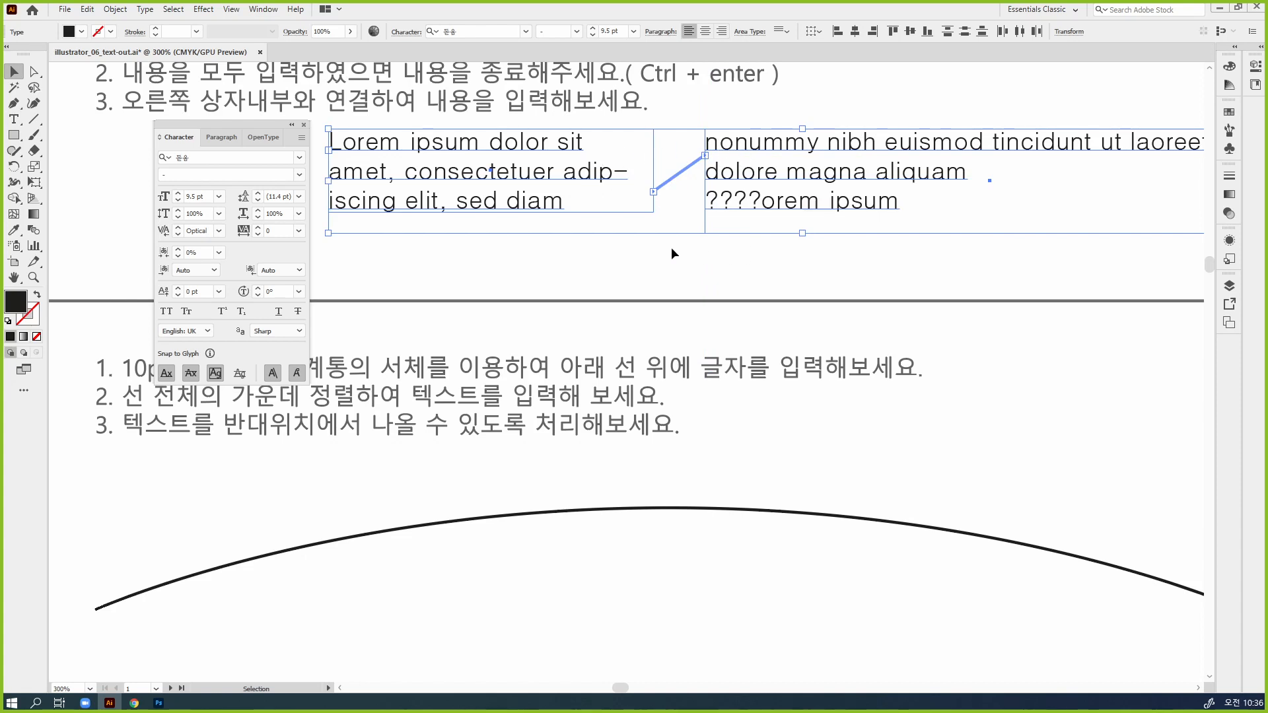
left_click(531, 203)
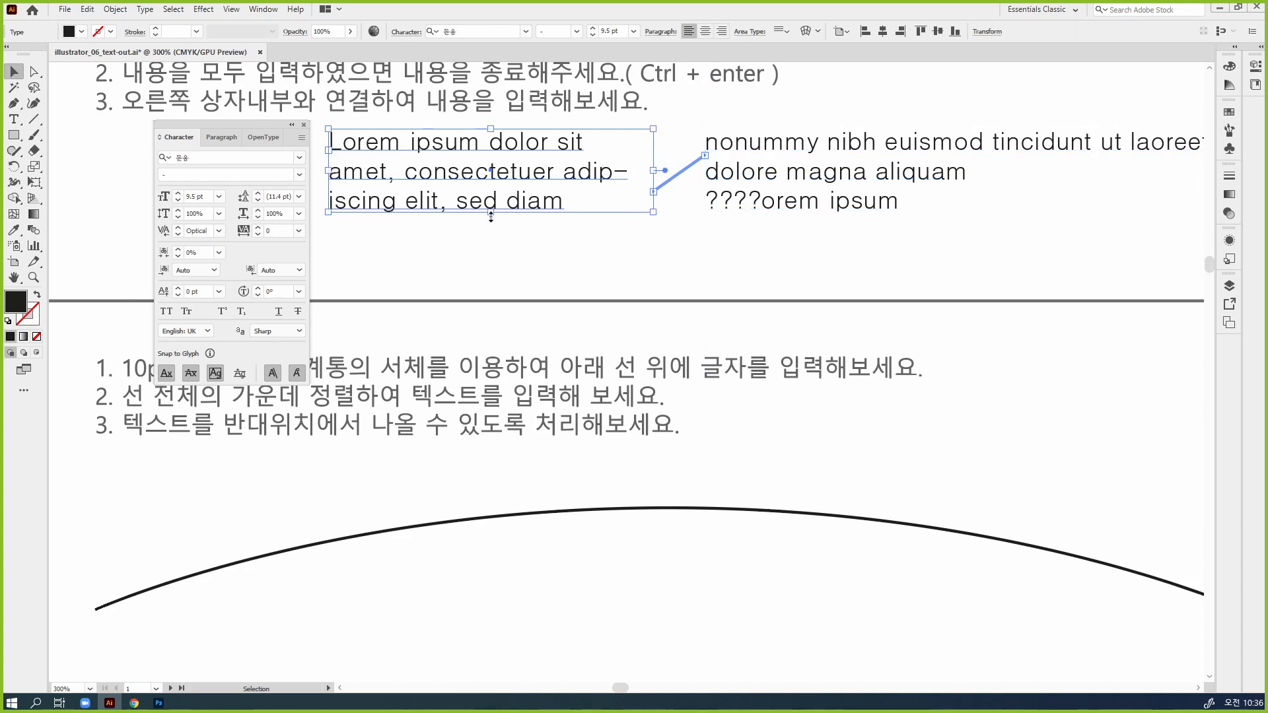
left_click_drag(490, 212, 503, 241)
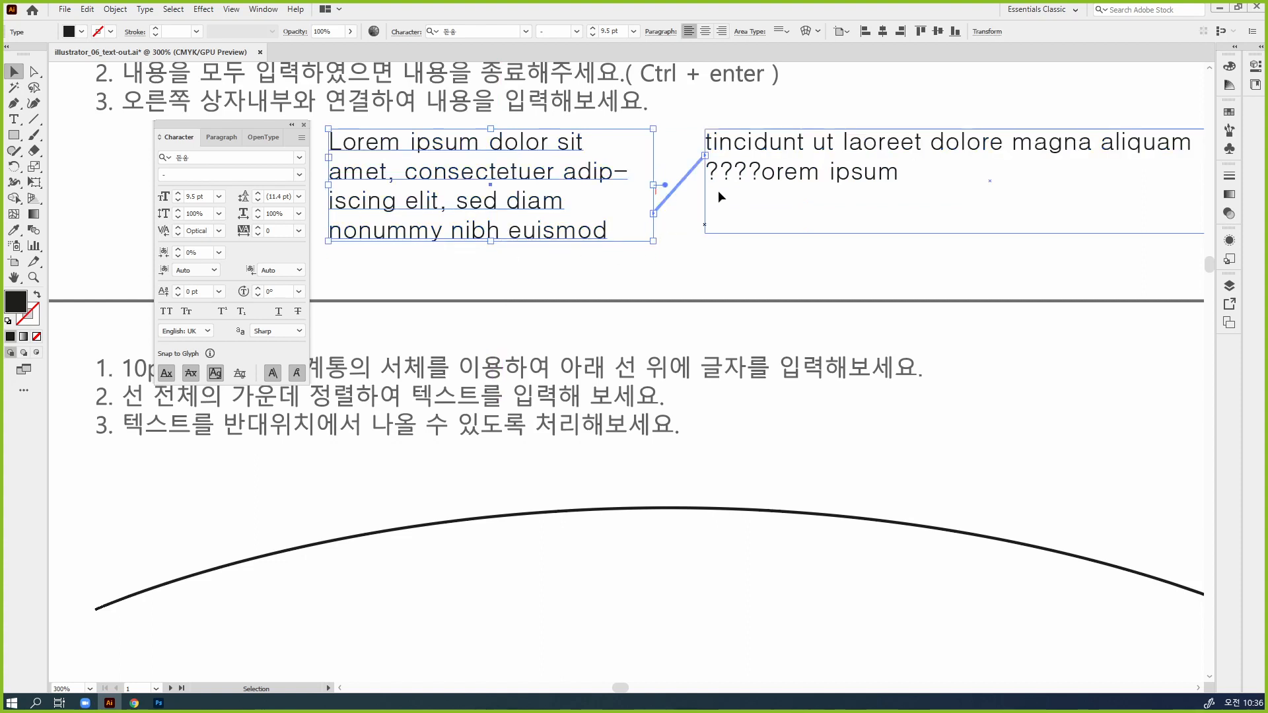
Insert "DFDSDFDSDFSDFDSF" after "consectetuer" in the left threaded frame and check how the text continues in the right frame
double_click(555, 177)
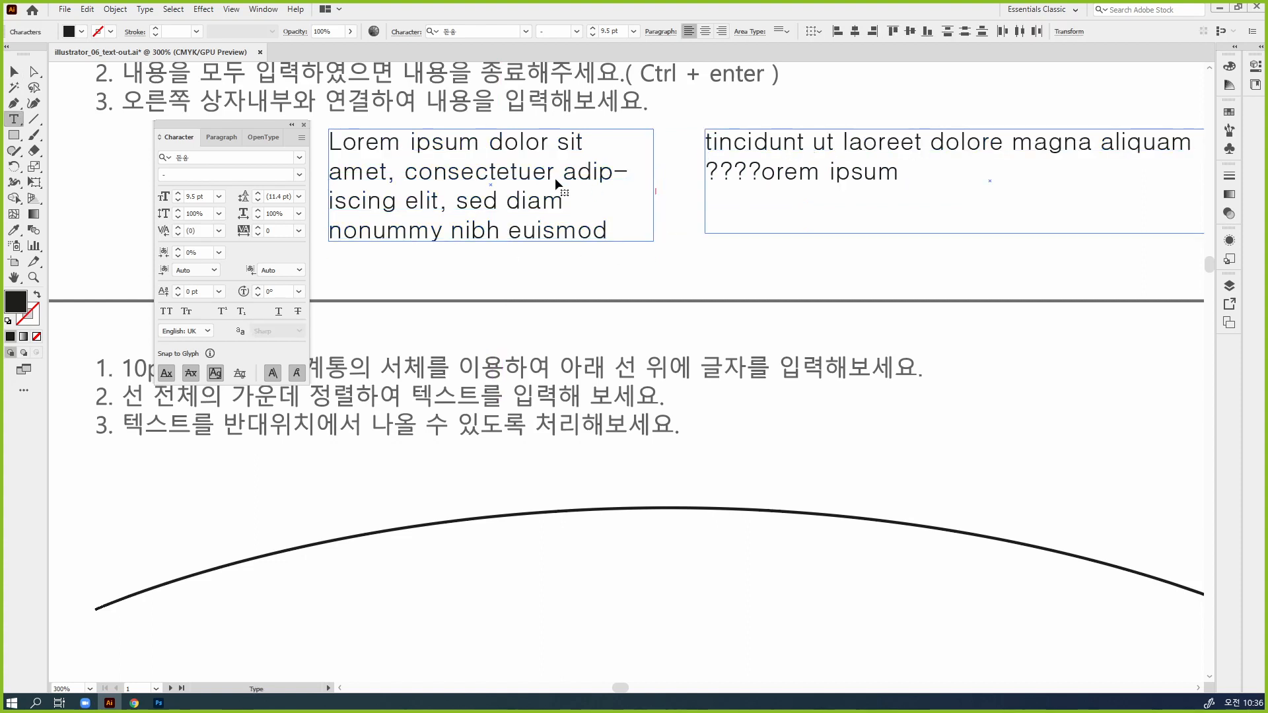
type("D-FDS")
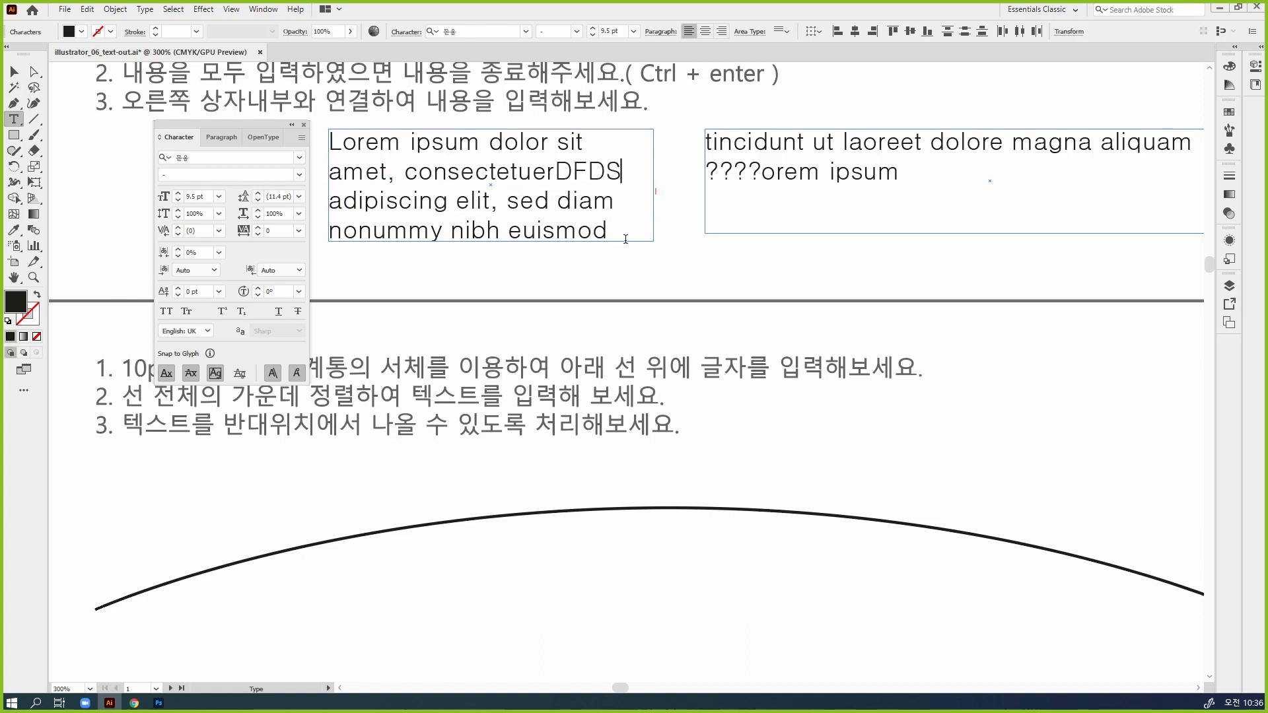
type("DFDSDFSDFDSF")
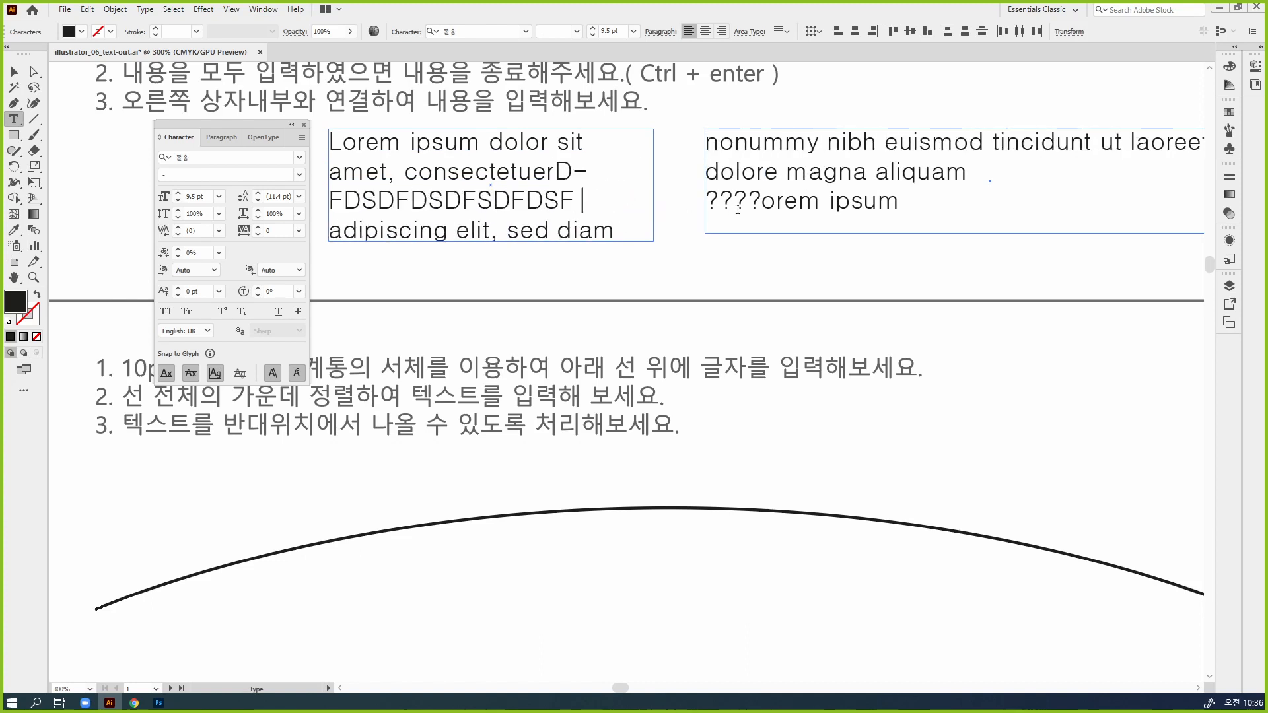
left_click_drag(827, 142, 1008, 207)
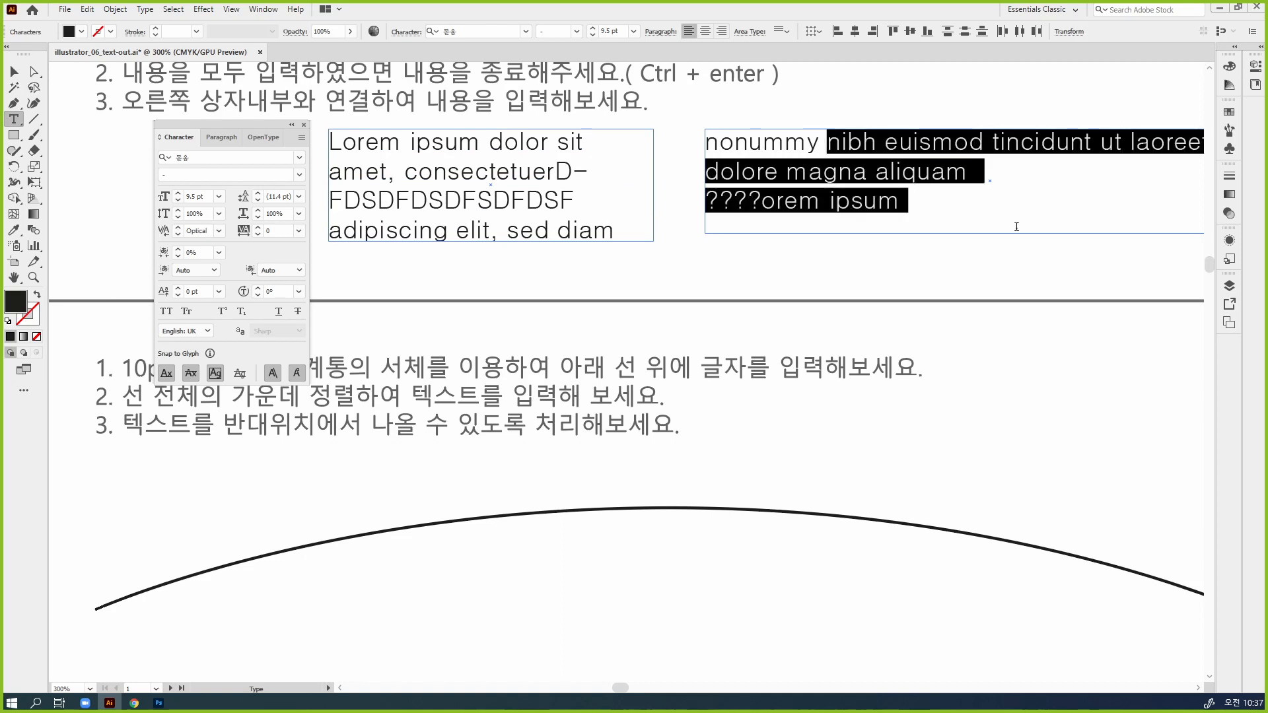
key("Escape")
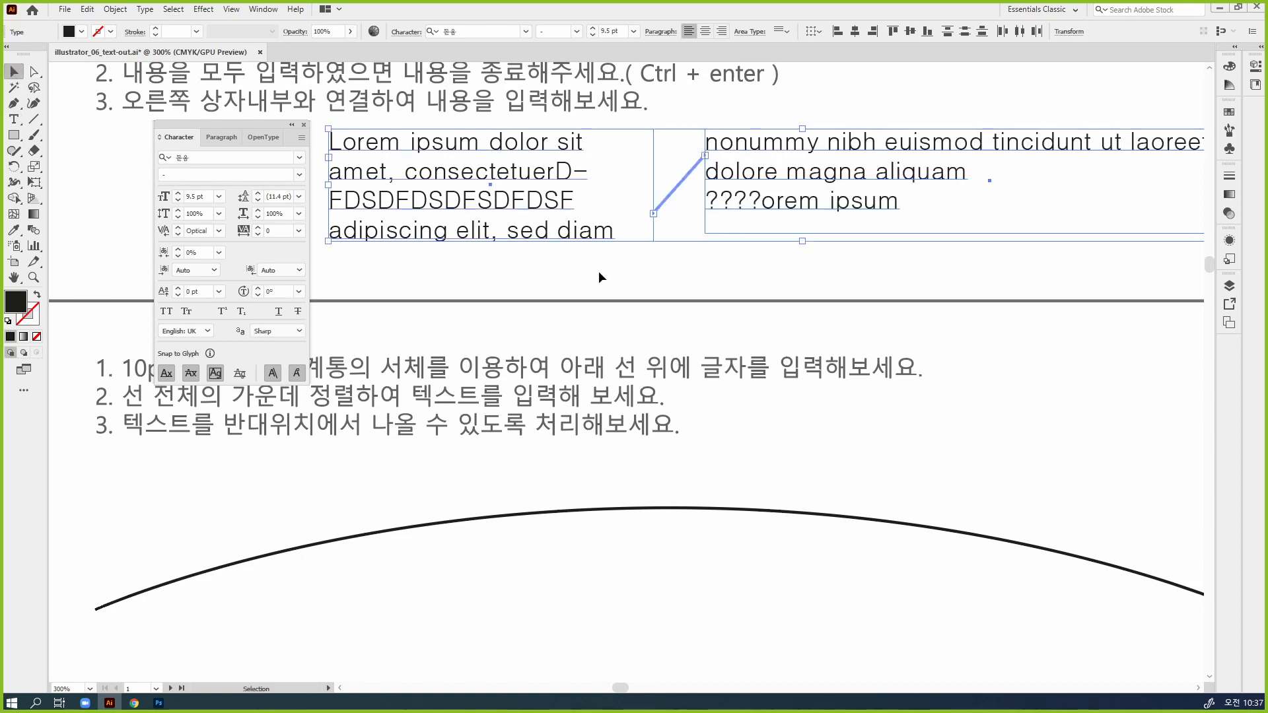
Select both threaded text frames above the curved line at 200% zoom
left_click(605, 279)
key("ctrl+minus")
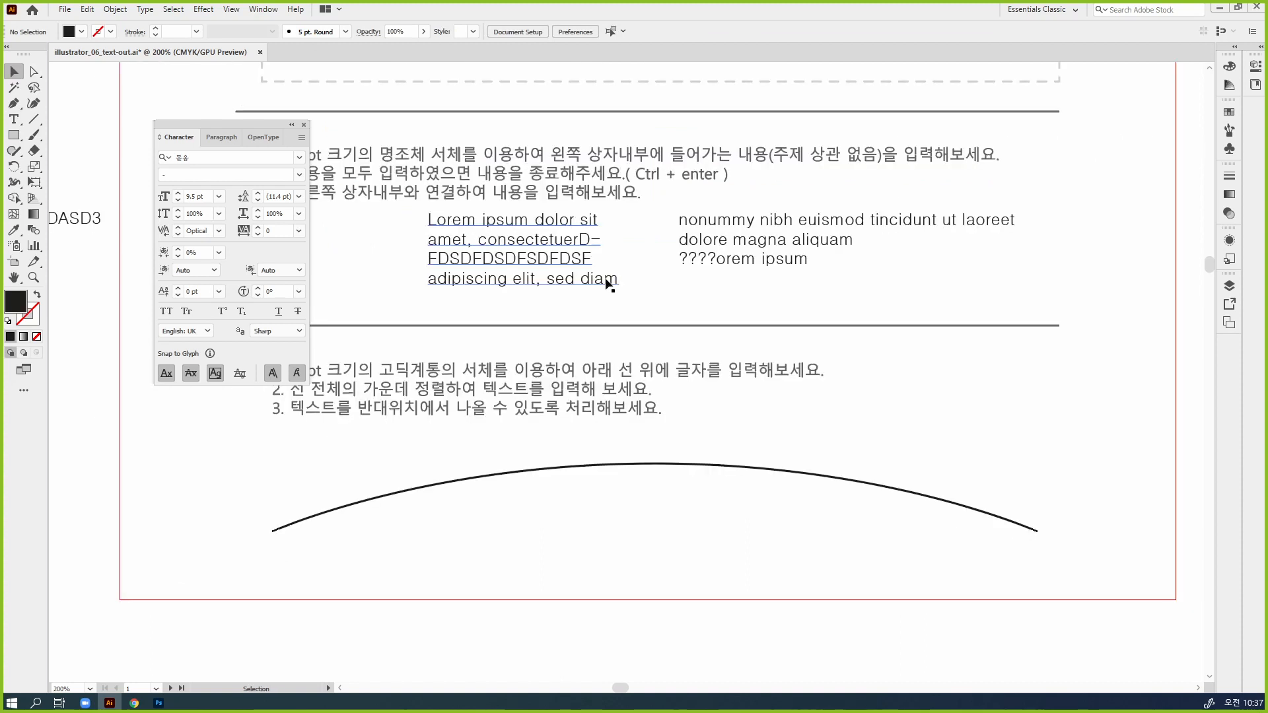
left_click(589, 280)
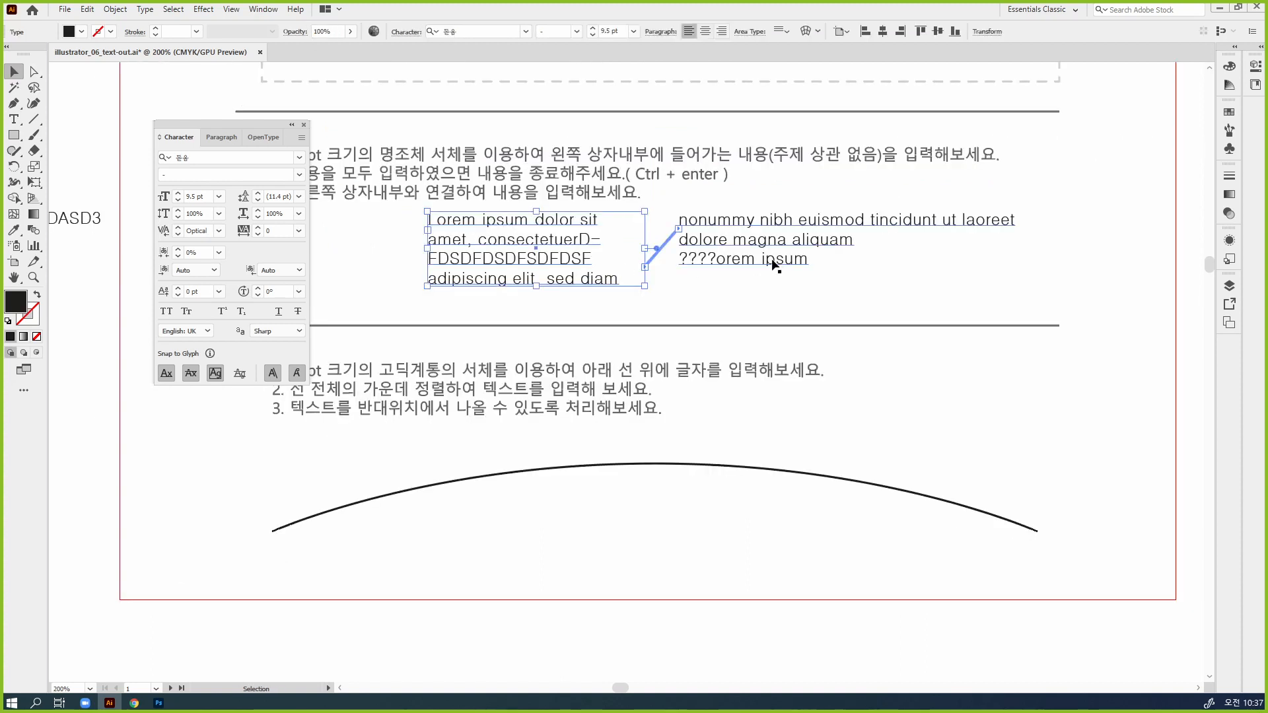
left_click(773, 264, "shift")
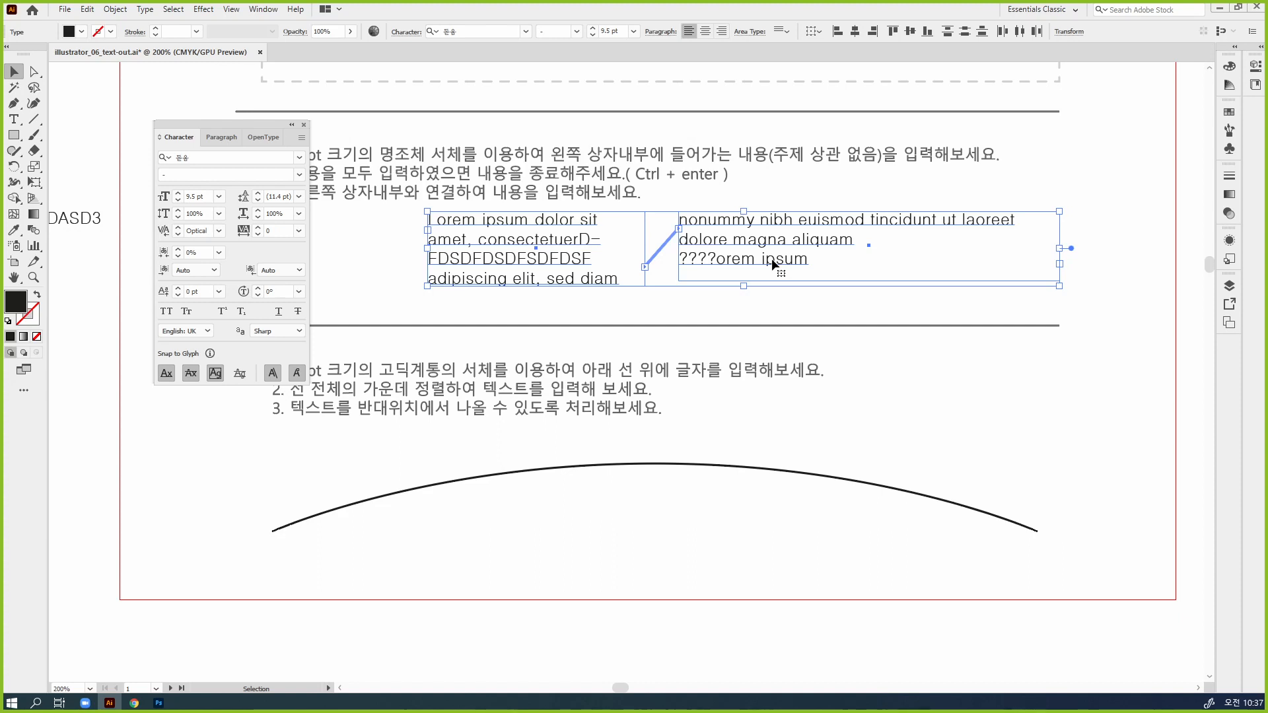
Set the left threaded frame's text fill to C 53, M 100, Y 0, K 53 and deselect it
left_click(718, 303)
left_click(505, 256)
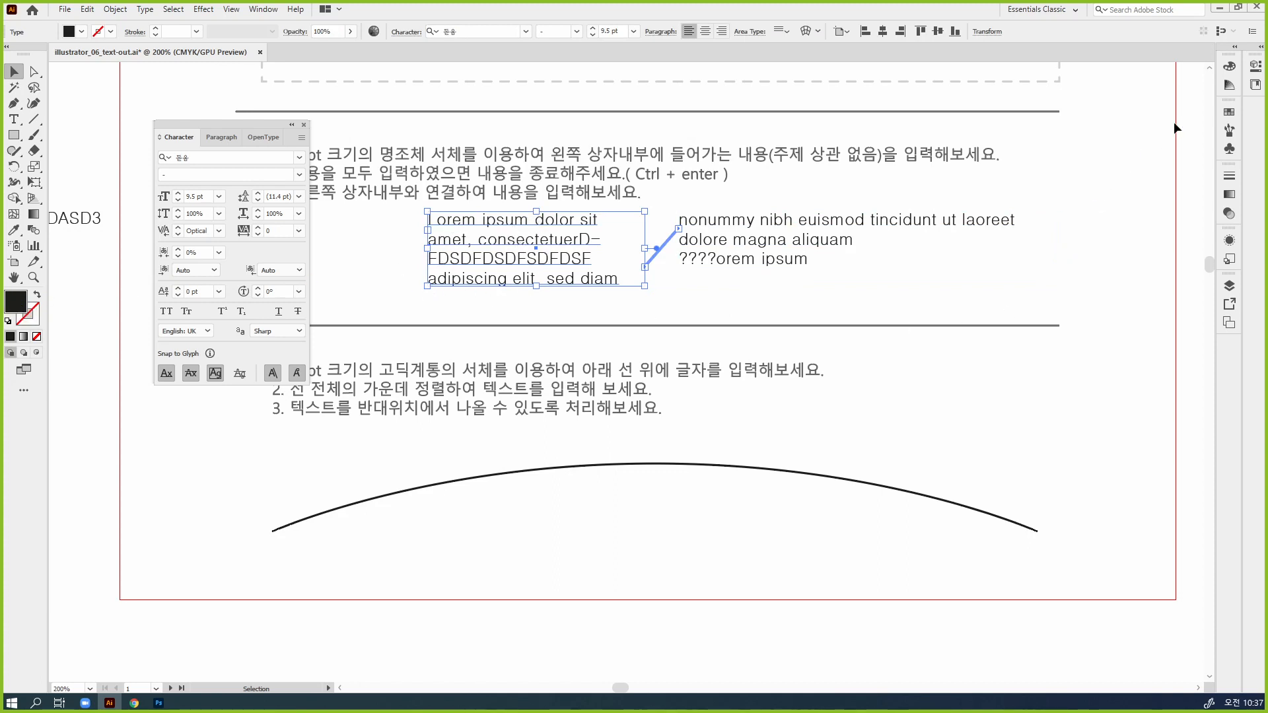
left_click(1229, 66)
left_click(1140, 135)
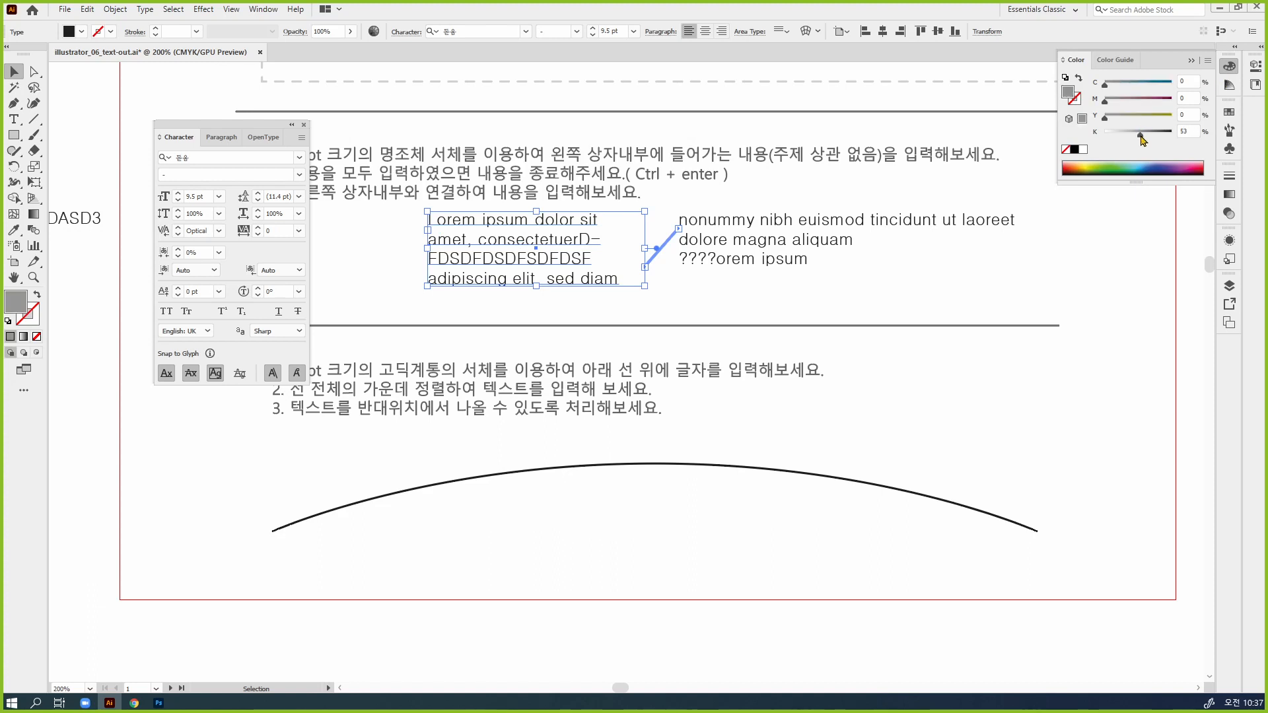
left_click_drag(1148, 101, 1172, 101)
left_click(1140, 85)
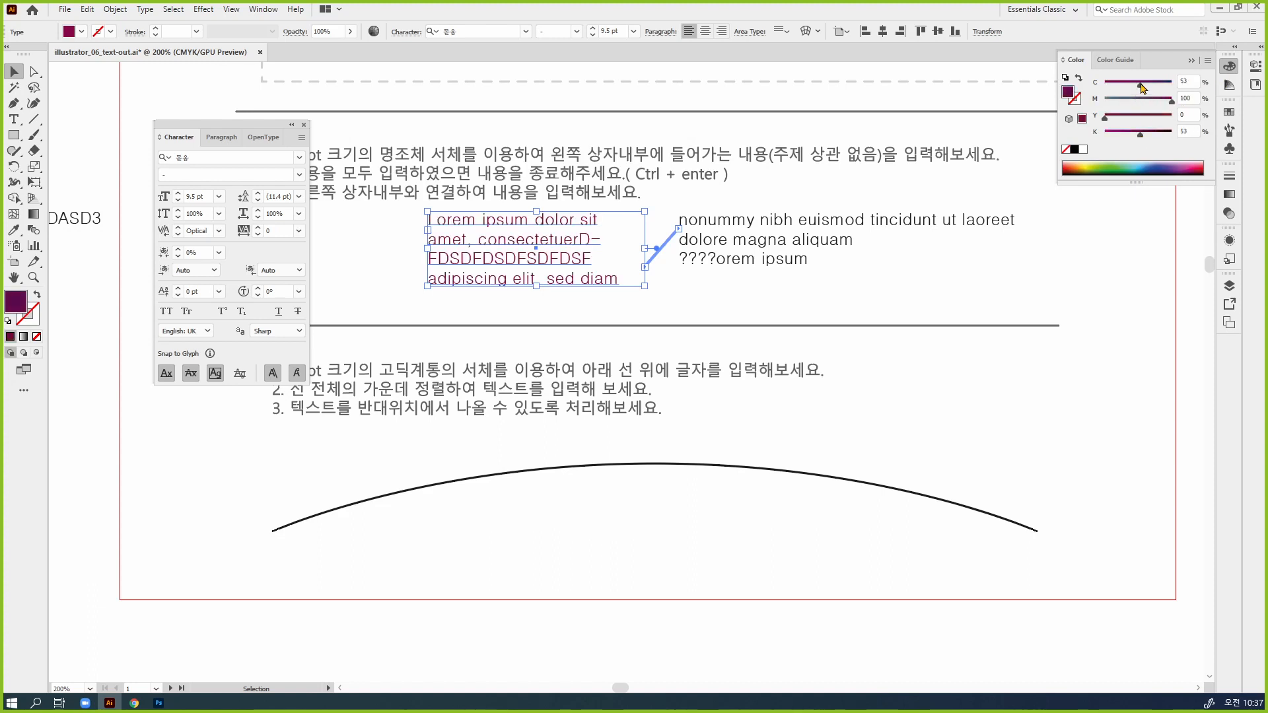
left_click(846, 307)
Set the right threaded frame's text fill to C 0, M 67, Y 43, K 40 and deselect it
left_click(811, 262)
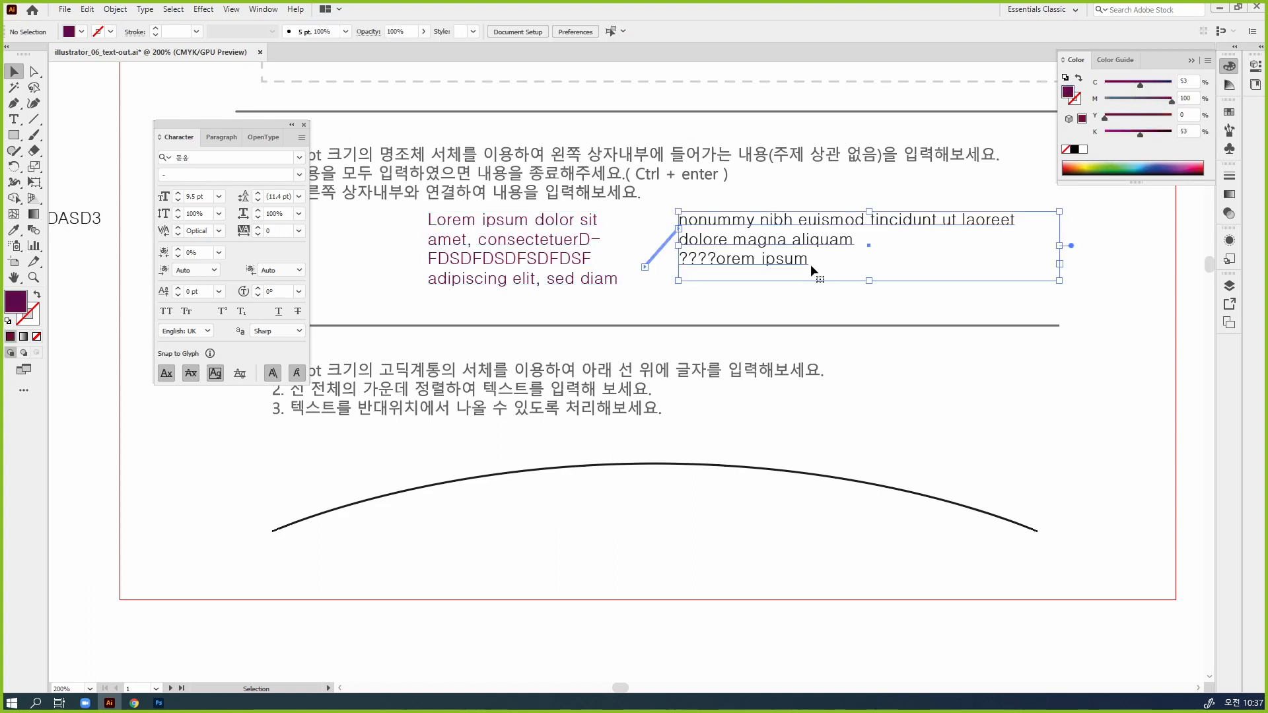
left_click(1133, 117)
left_click(1131, 133)
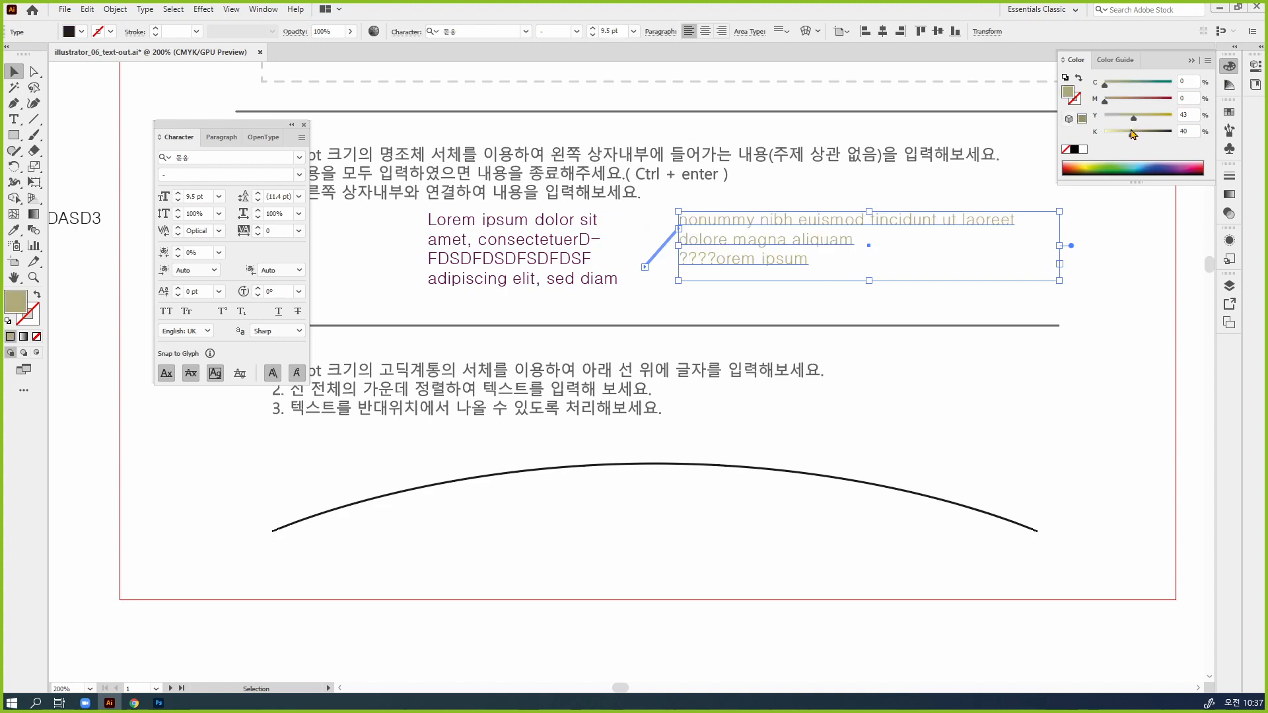
left_click(1150, 101)
left_click(1122, 346)
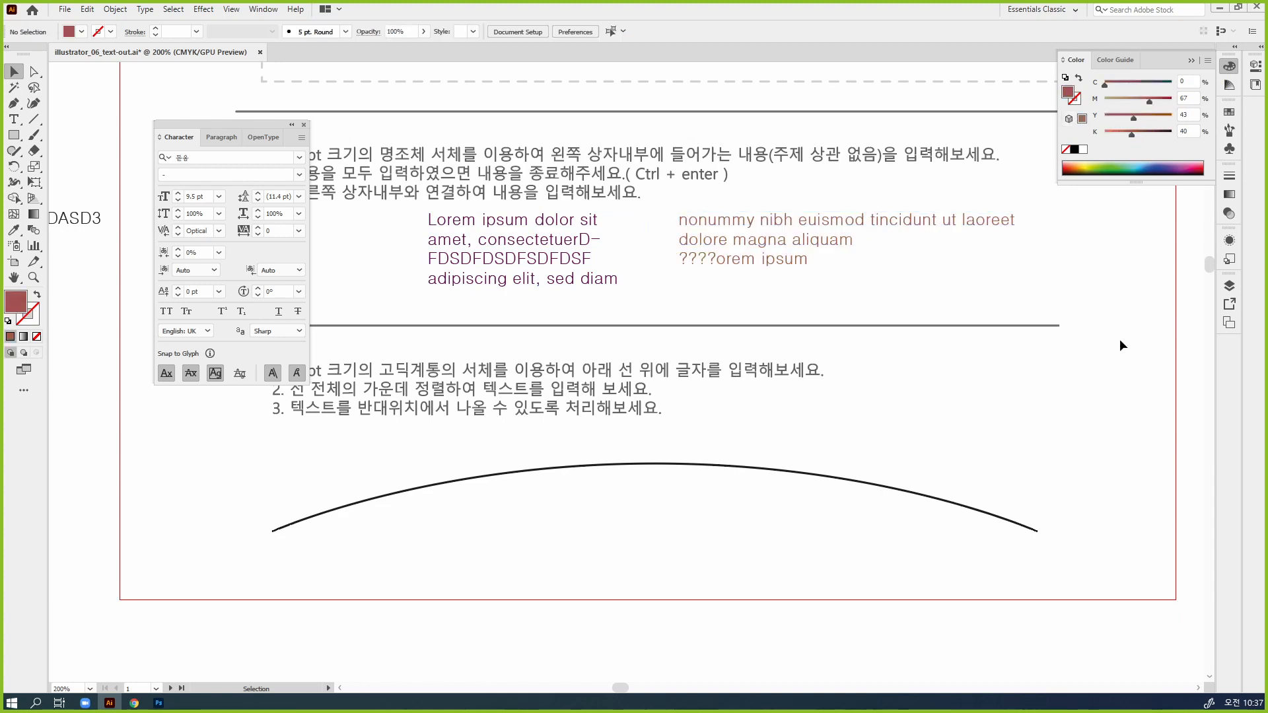
Compare selecting the whole left text frame with directly selecting only its outline, at 300% zoom
left_click_drag(826, 318, 904, 298)
left_click(660, 255, "ctrl")
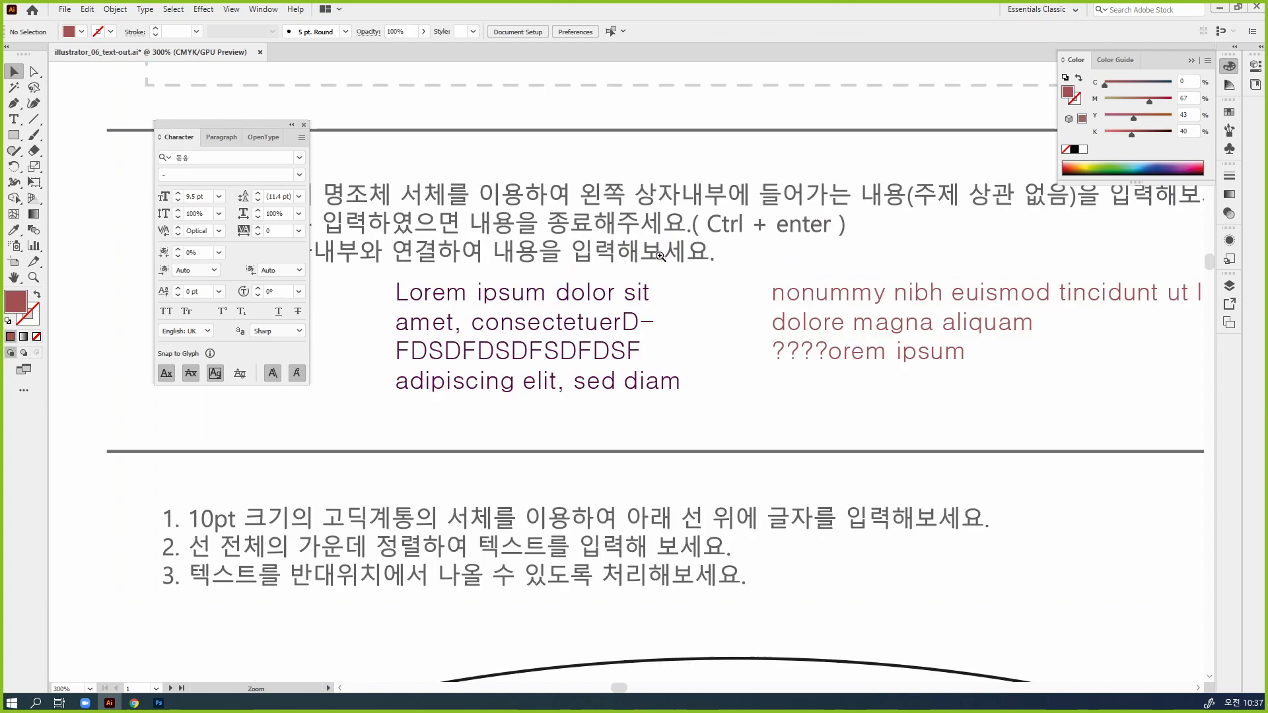
left_click_drag(685, 380, 720, 299)
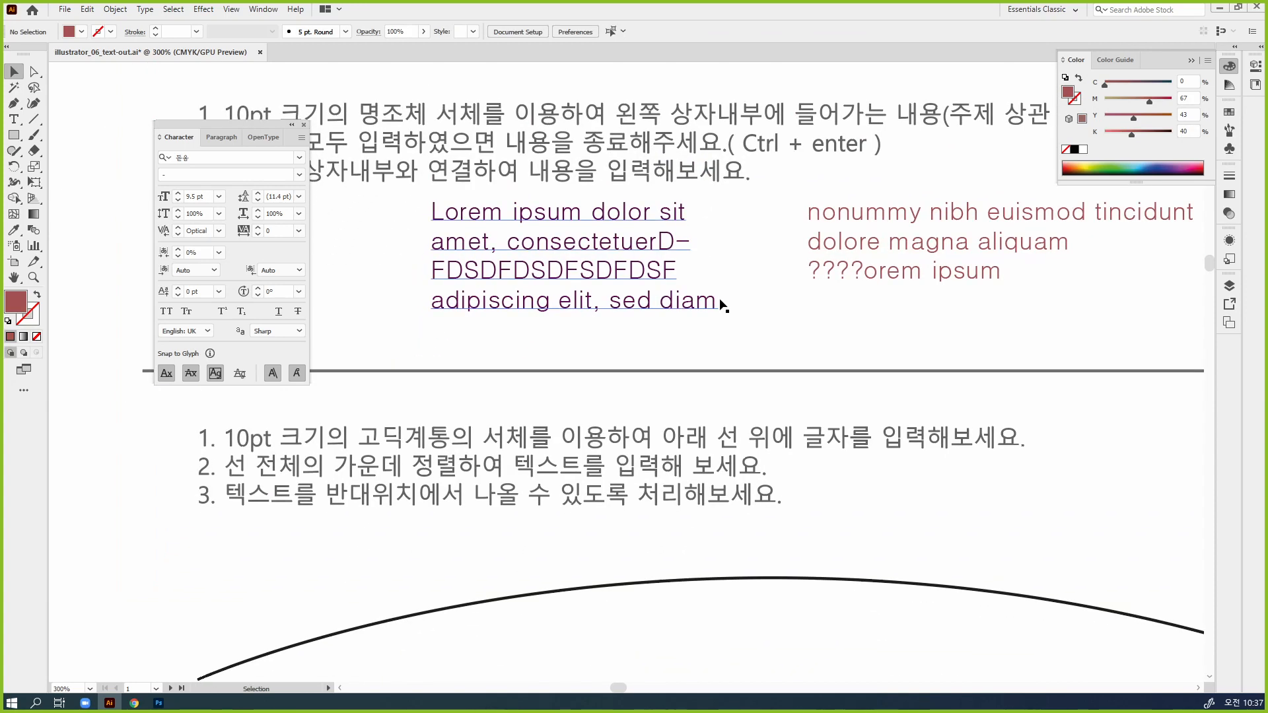
left_click(718, 303)
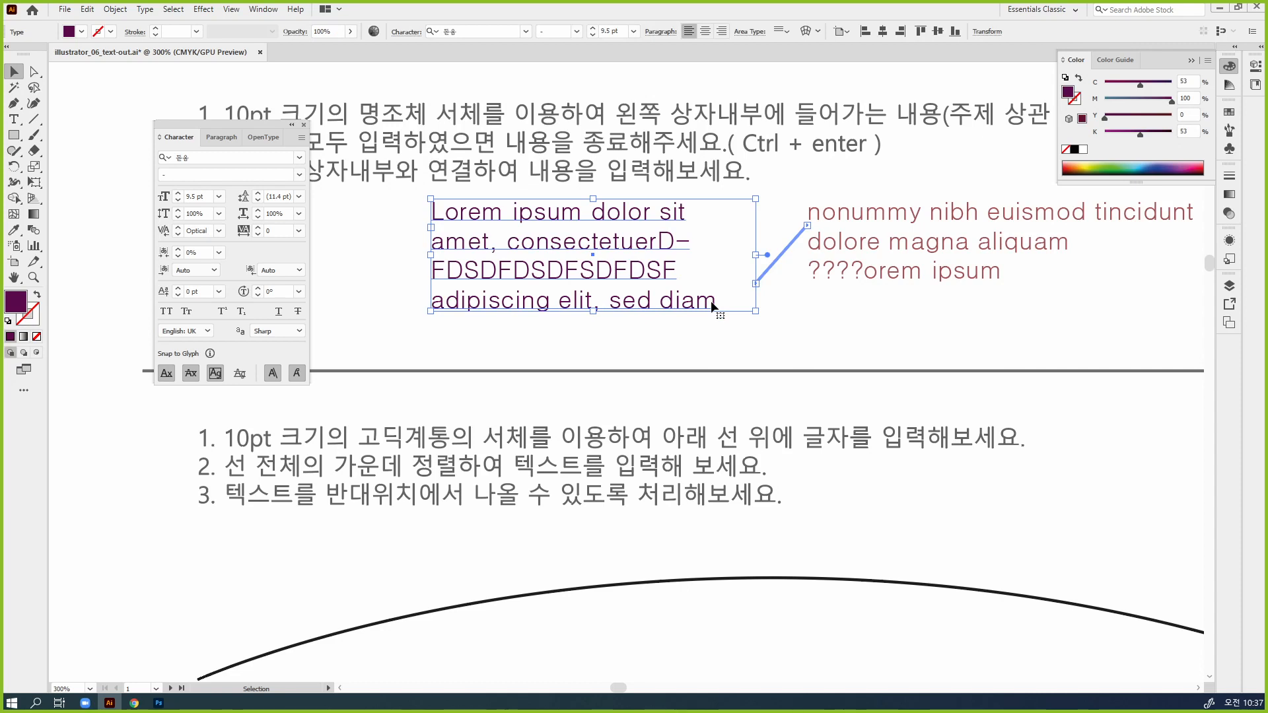
left_click(34, 70)
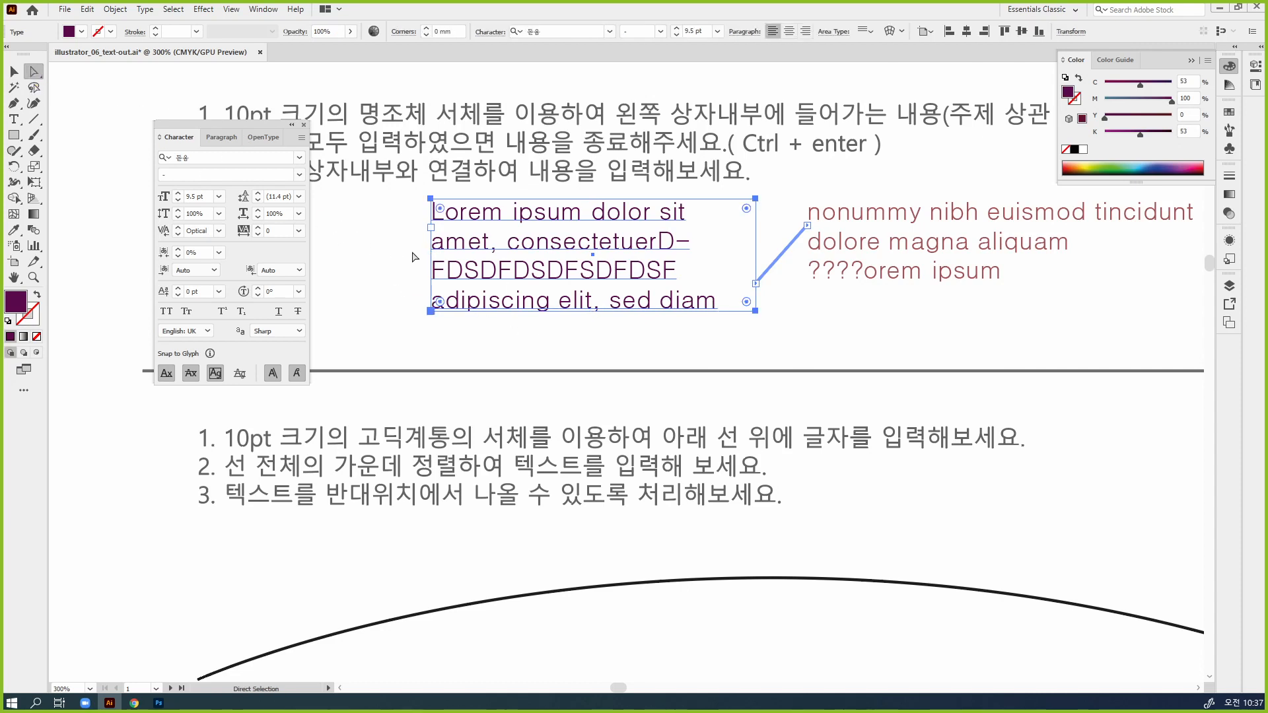
left_click(375, 257)
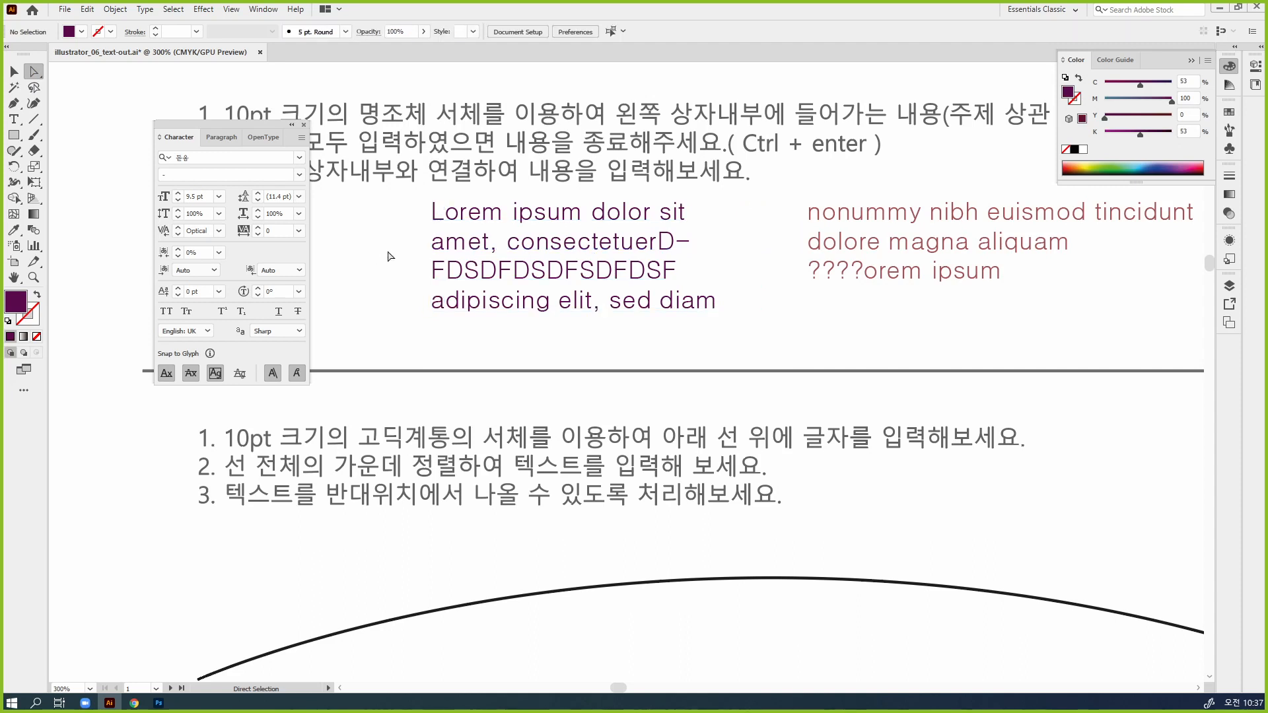
left_click(430, 241)
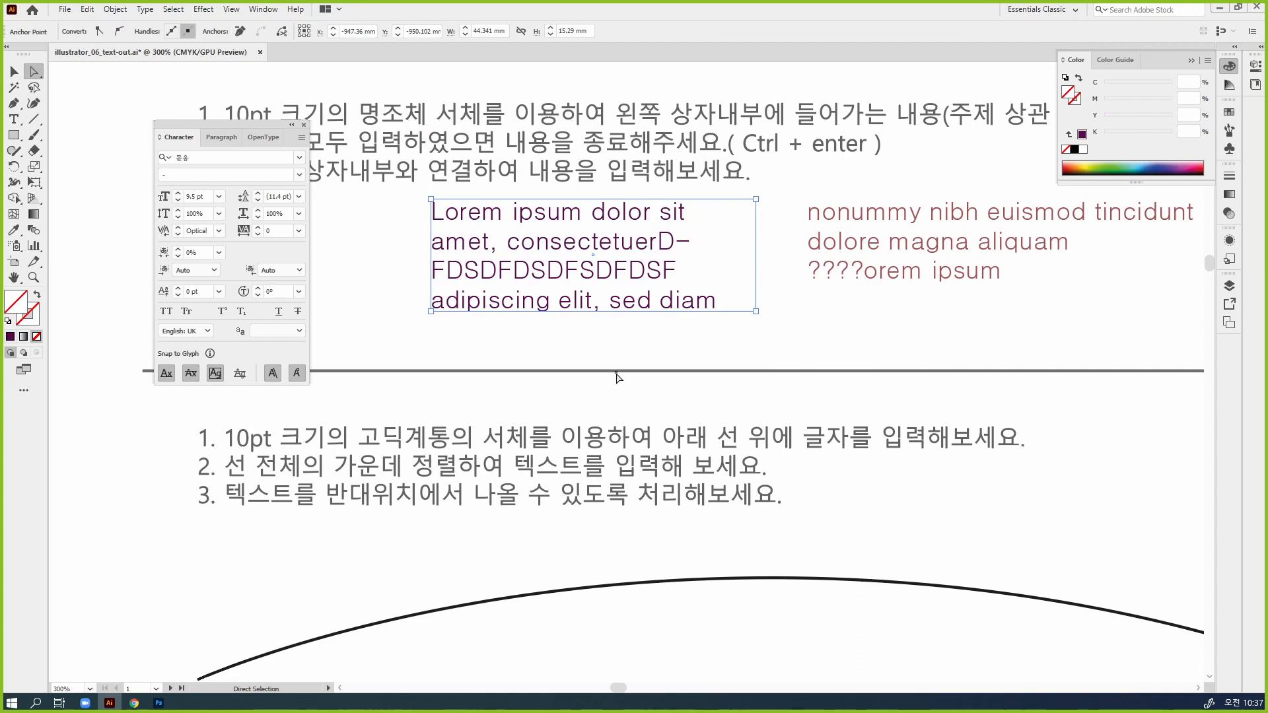
Select the whole left text object, mark its upper corners and text lines in red on screen, and remove the marks
left_click(14, 71)
left_click(397, 286)
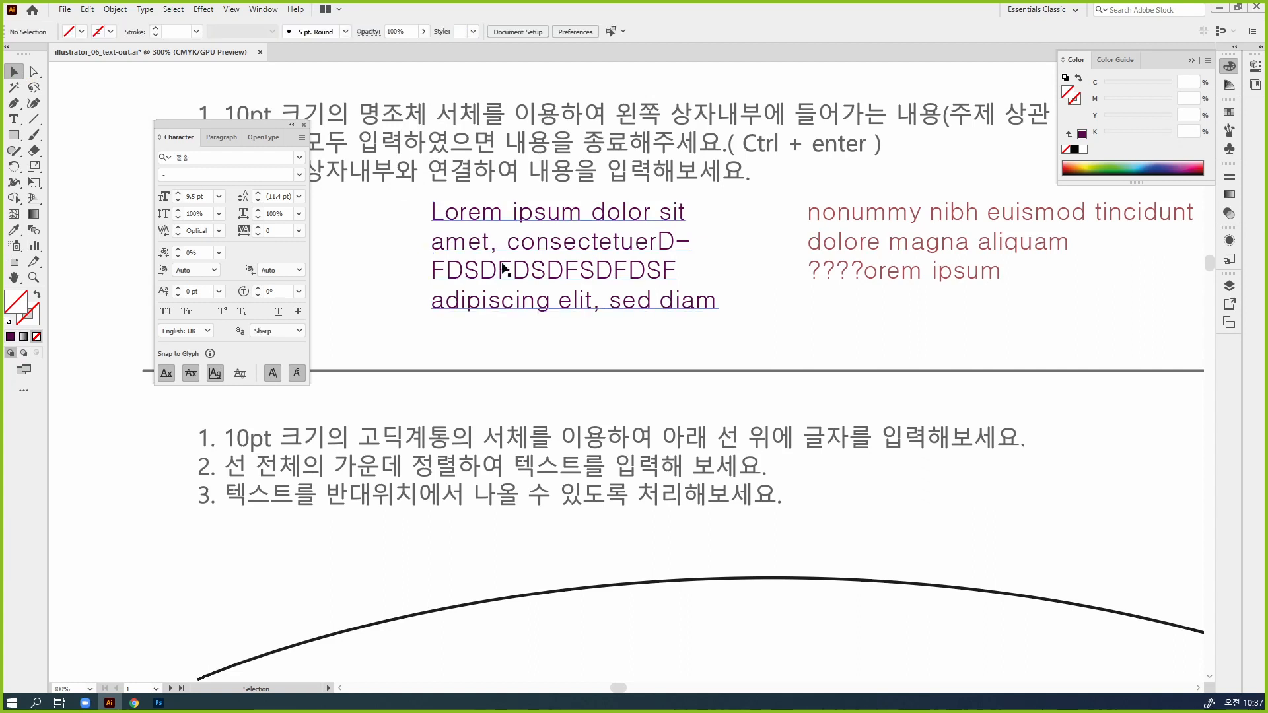
left_click(504, 271)
key("ctrl")
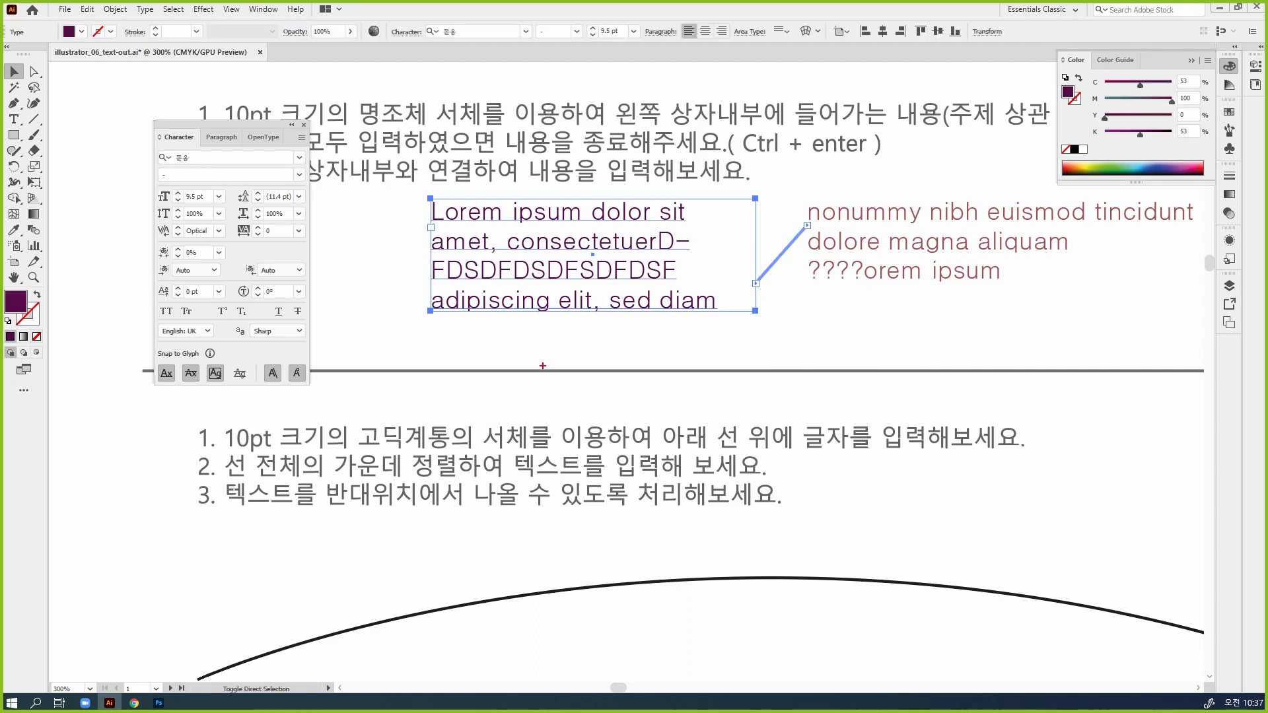
mouse_move(446, 201)
left_mouse_down()
mouse_move(408, 208)
mouse_move(445, 198)
left_mouse_up()
left_click_drag(762, 196, 747, 201)
left_click_drag(449, 222, 616, 218)
mouse_move(459, 252)
left_mouse_down()
mouse_move(614, 243)
mouse_move(571, 273)
mouse_move(608, 274)
left_mouse_up()
left_click_drag(482, 310, 629, 307)
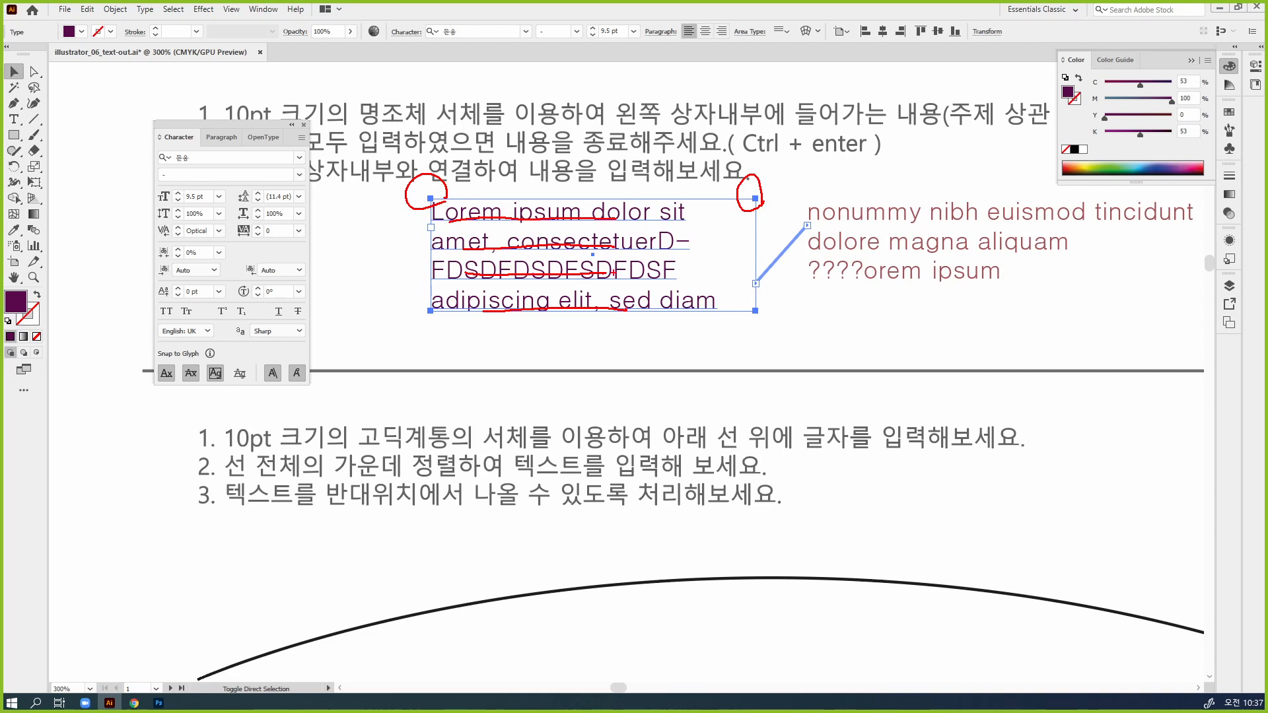
key("Escape")
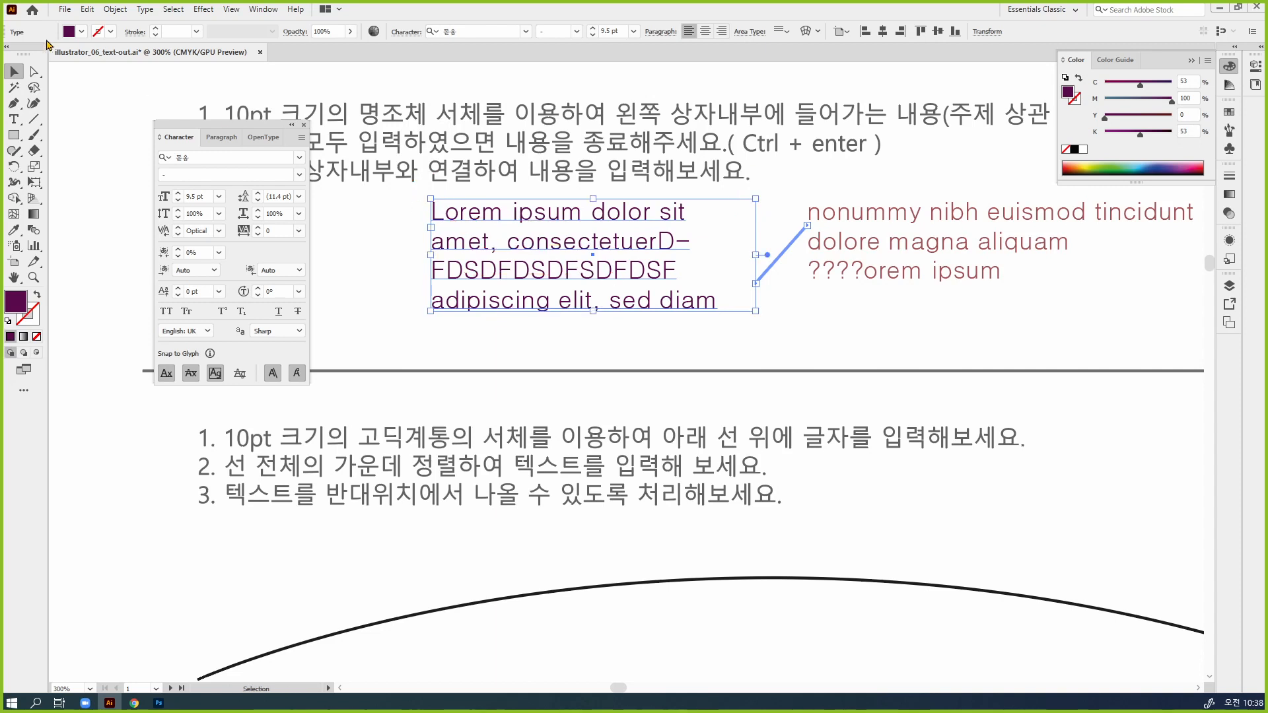
Select only the left text frame's outline, without its text, using Direct Selection
key("a")
left_click(395, 254)
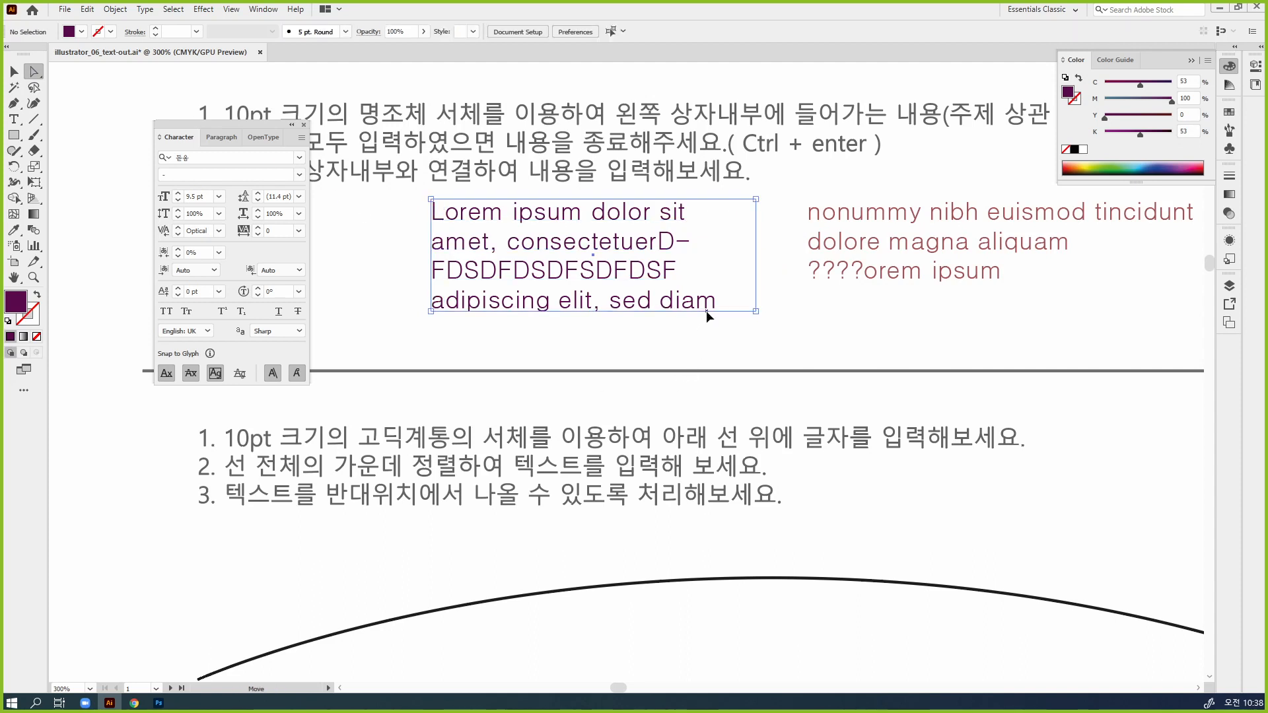
left_click(708, 313)
Mark the first text line and the left-side frame points in red on screen, and remove the marks
key("ctrl")
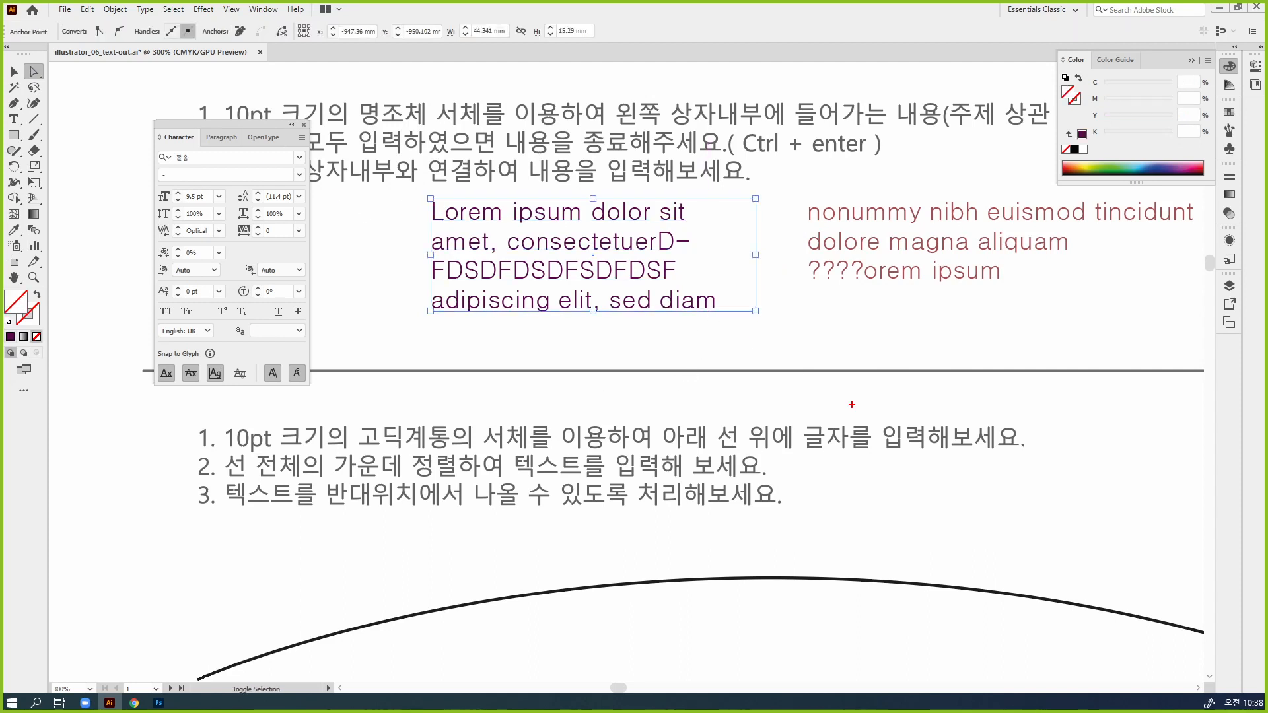
left_click_drag(455, 216, 714, 225)
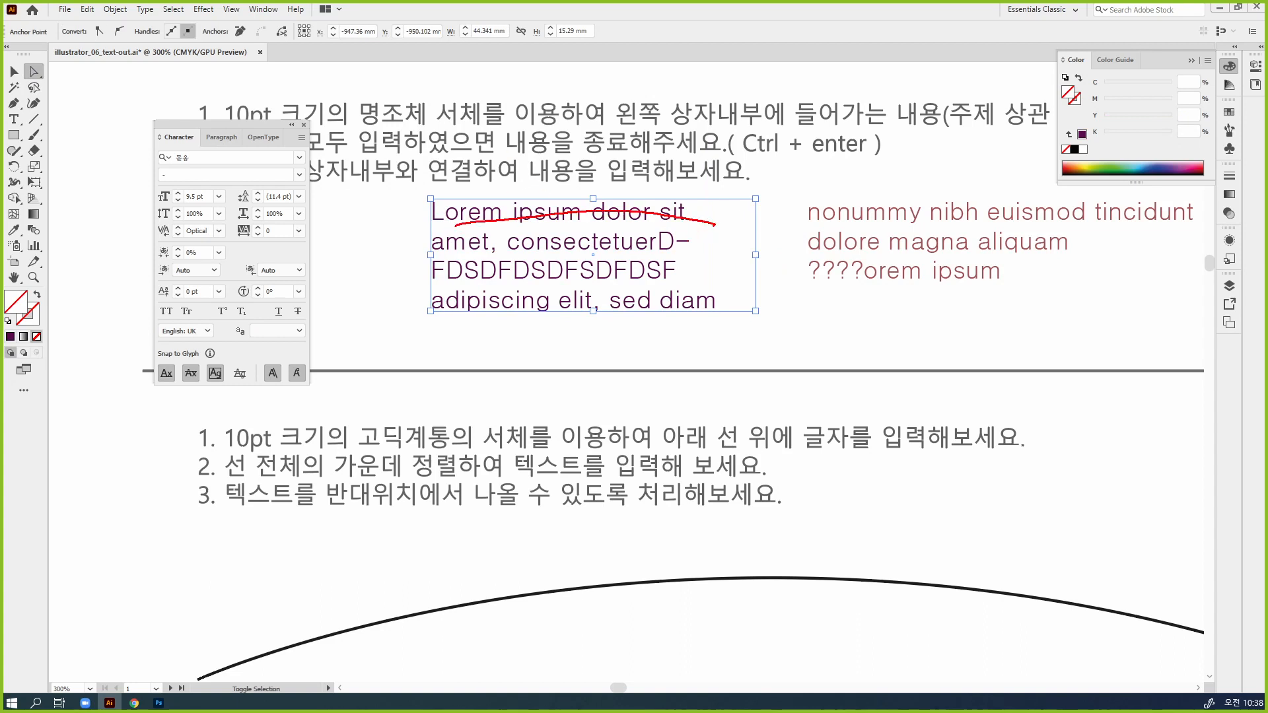
key("e")
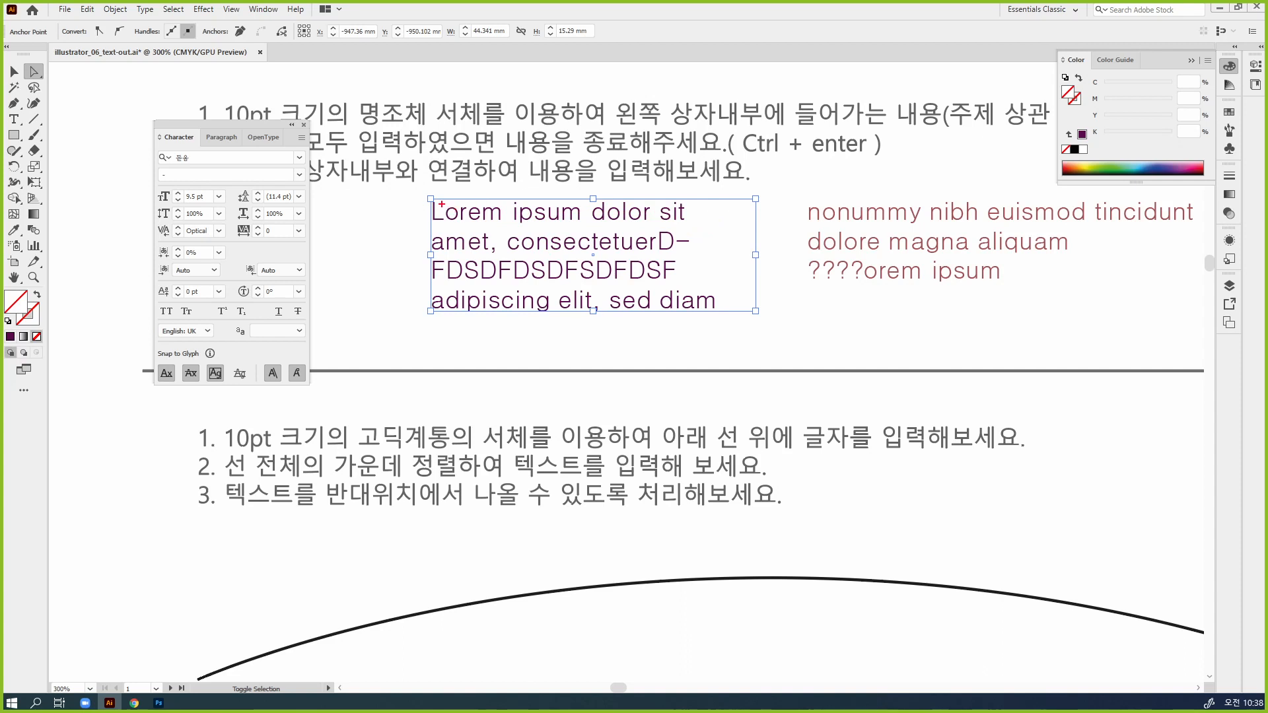
mouse_move(441, 204)
left_mouse_down()
mouse_move(415, 199)
mouse_move(438, 184)
left_mouse_up()
mouse_move(444, 260)
left_mouse_down()
mouse_move(439, 250)
mouse_move(445, 319)
left_mouse_up()
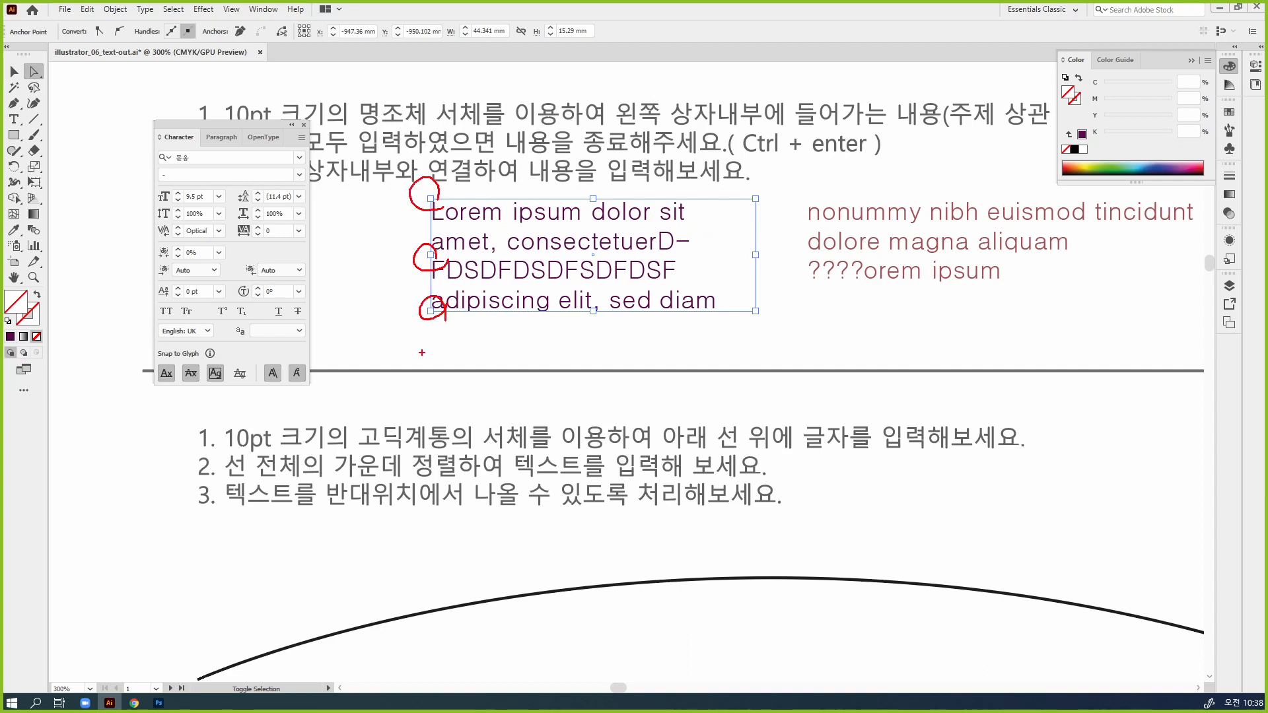
key("ctrl+z")
key("ctrl+z")
key("ctrl+z")
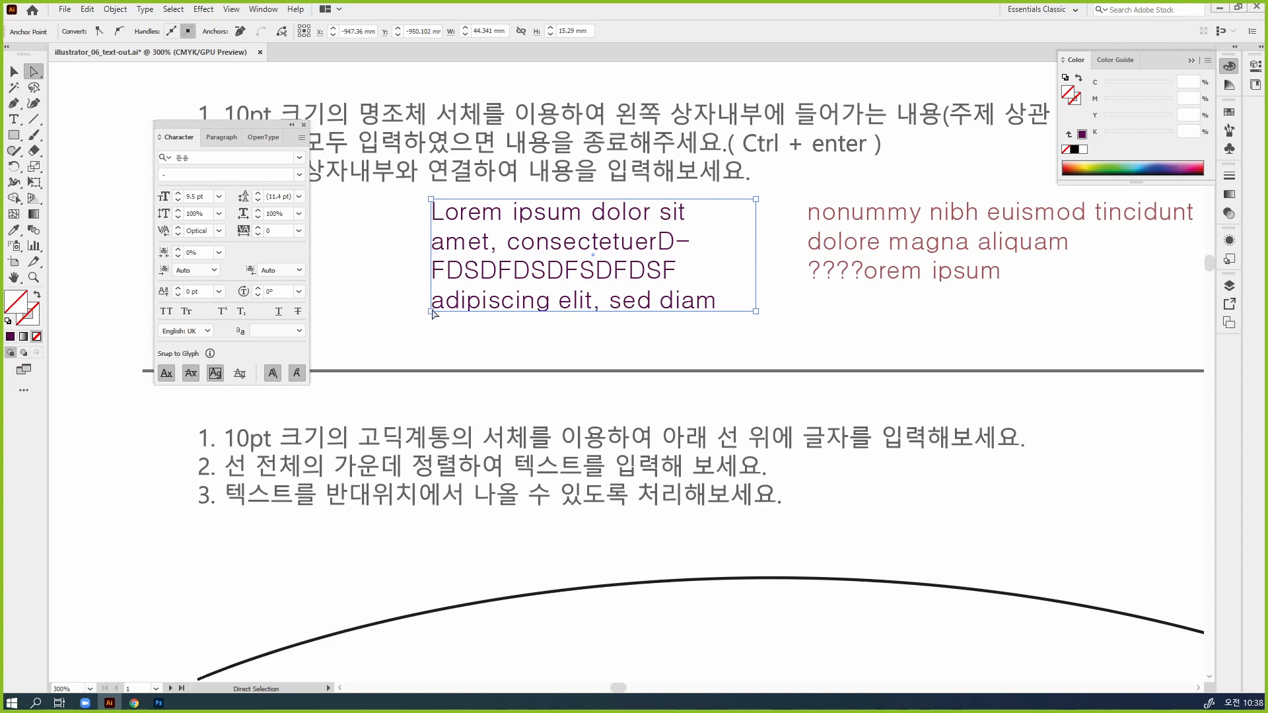
Fill the left frame light yellow (C 3.92, Y 55.29) and give it a brown stroke of C 26.67, M 61.57, Y 100, K 22.75
left_click(1085, 161)
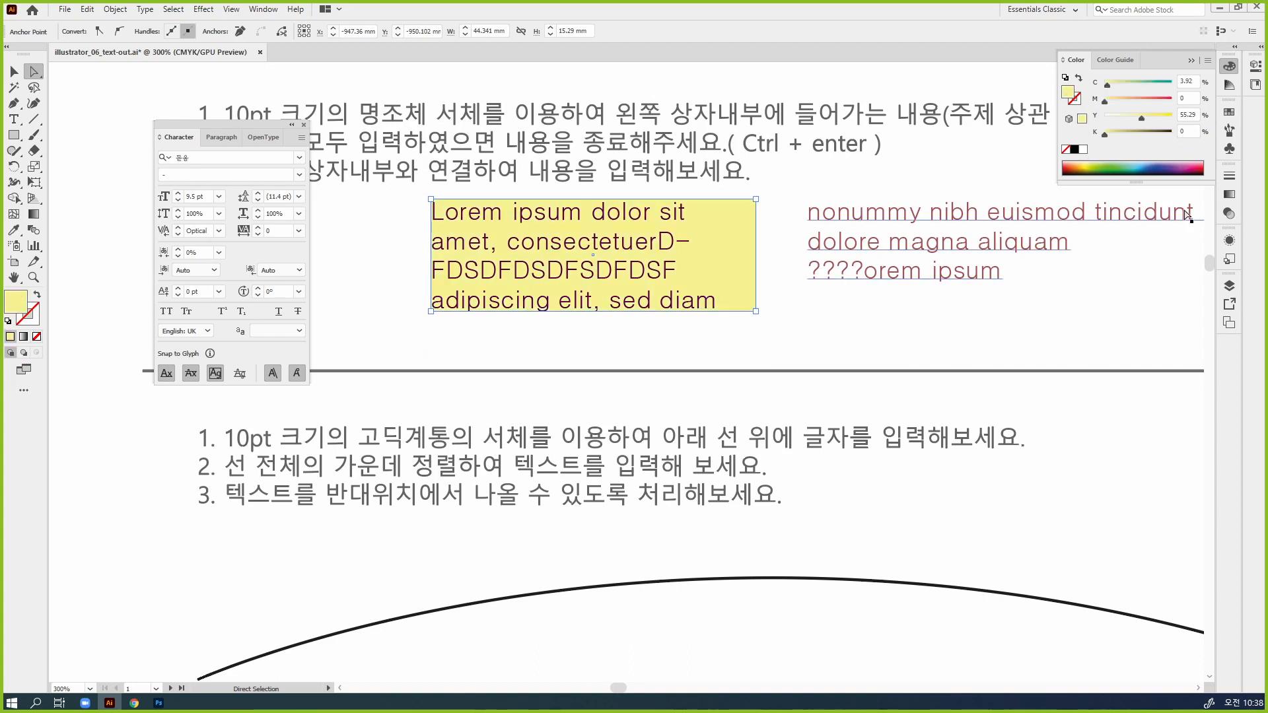
key("x")
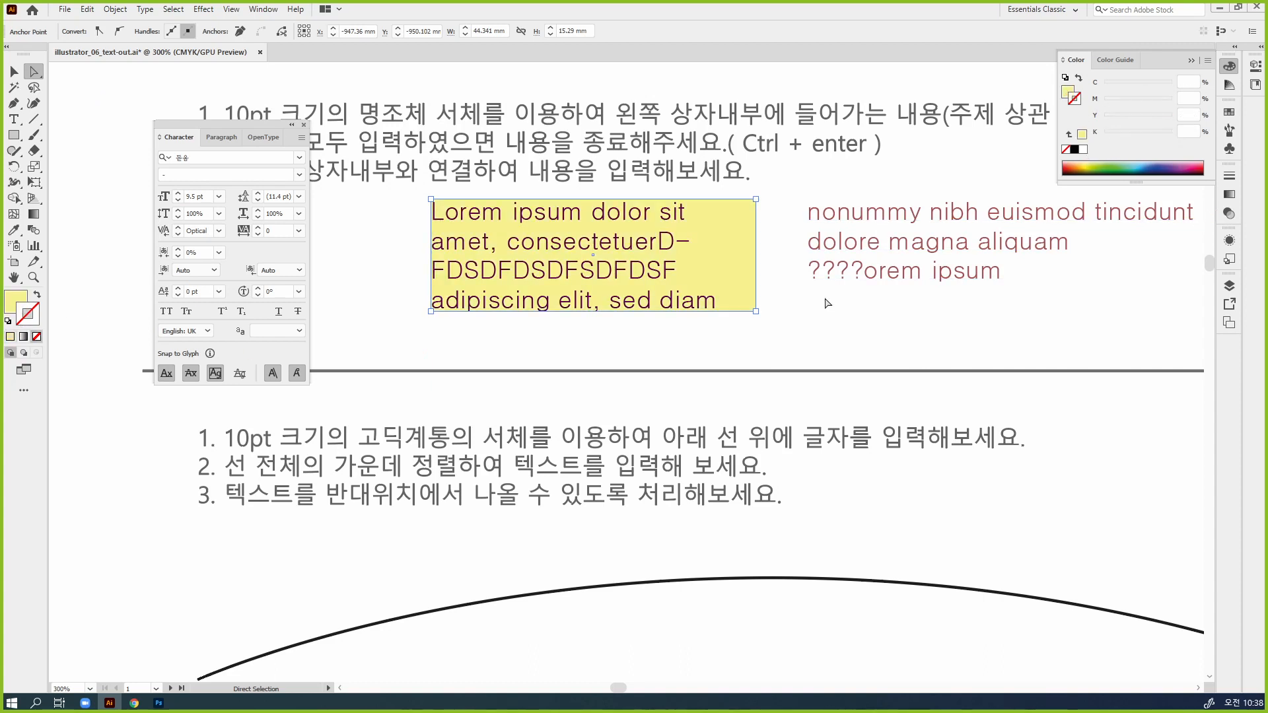
left_click(1086, 162)
left_click(1080, 165)
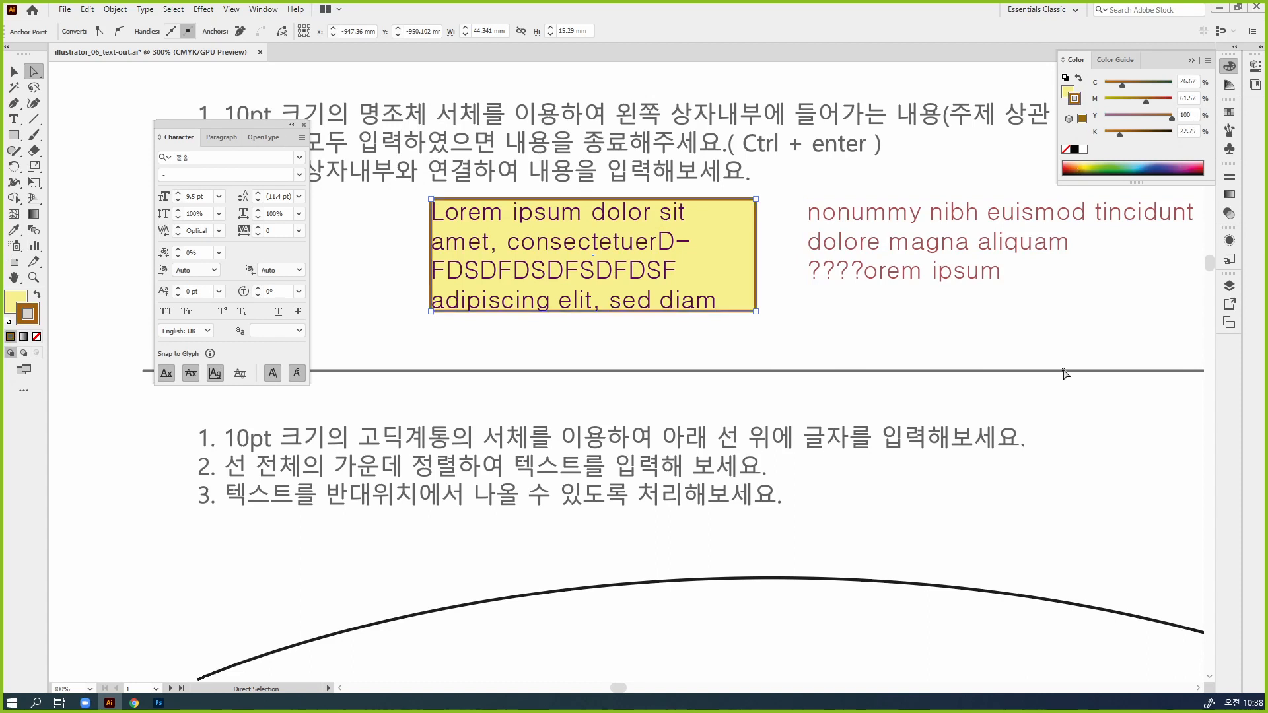
left_click(14, 71)
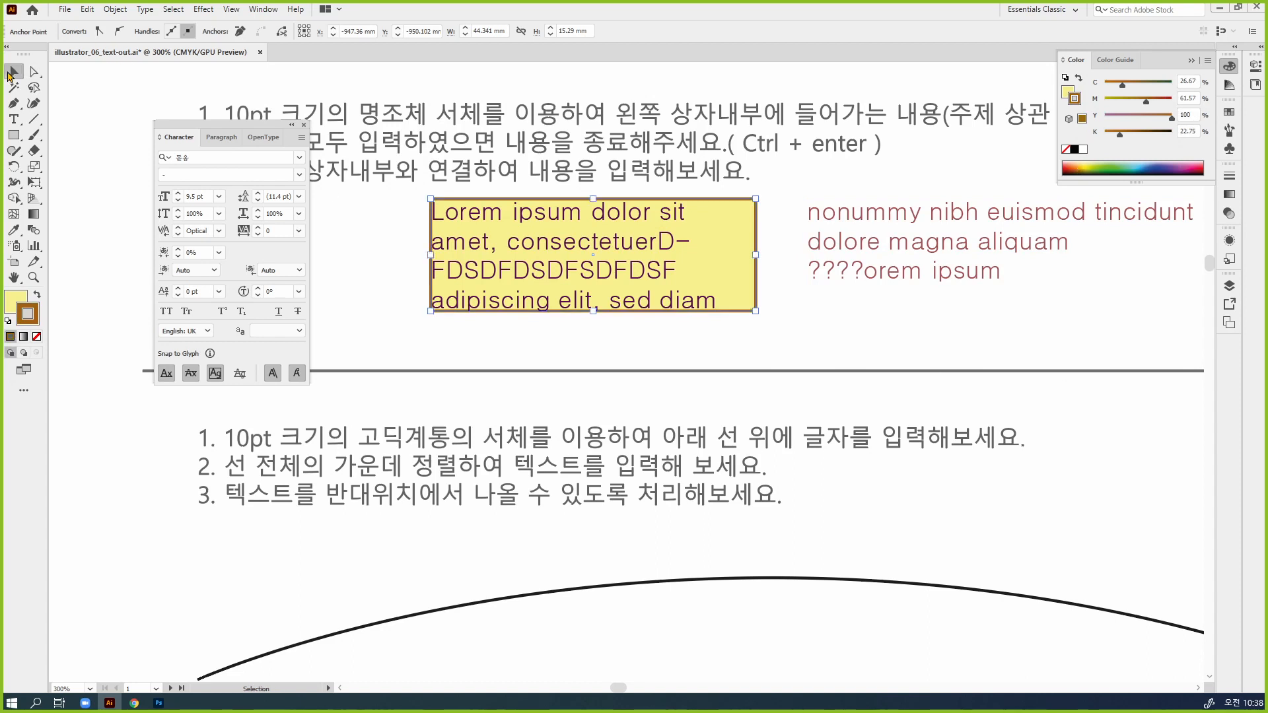
left_click(885, 332)
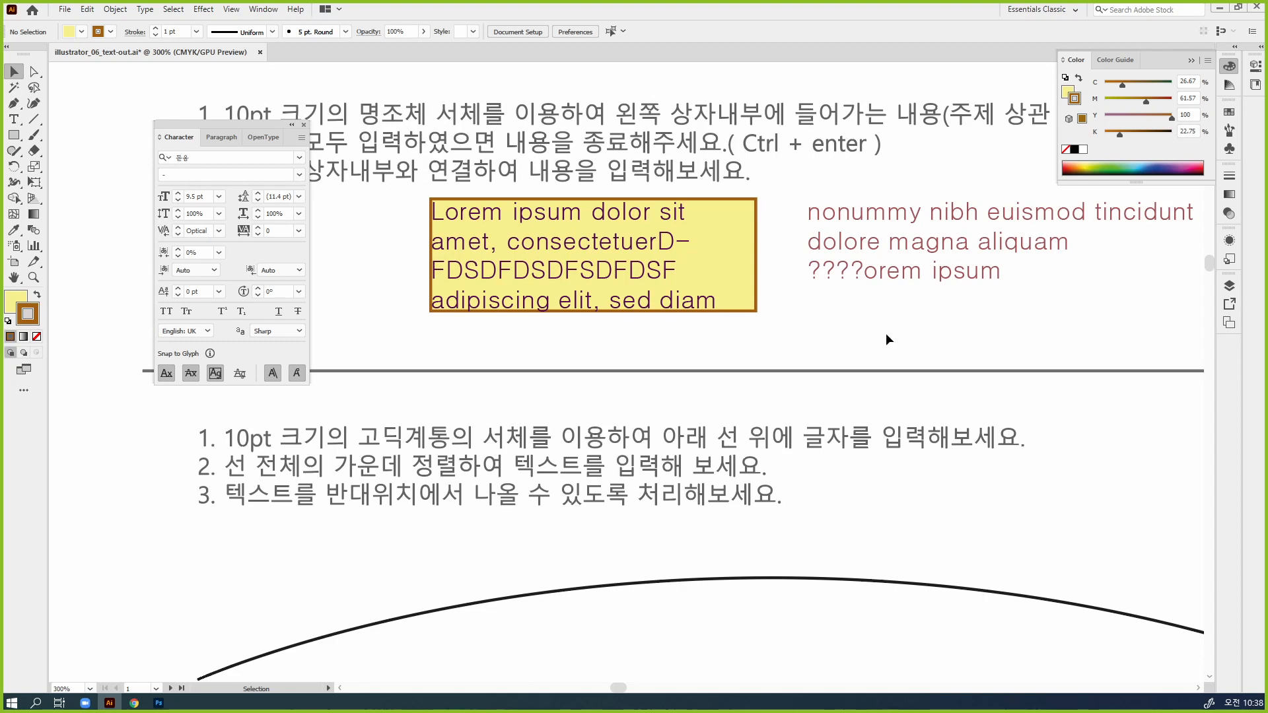
Select the right threaded frame and set its text fill to C 0, M 19, Y 68, K 40
left_click_drag(973, 334, 616, 321)
left_click(602, 238)
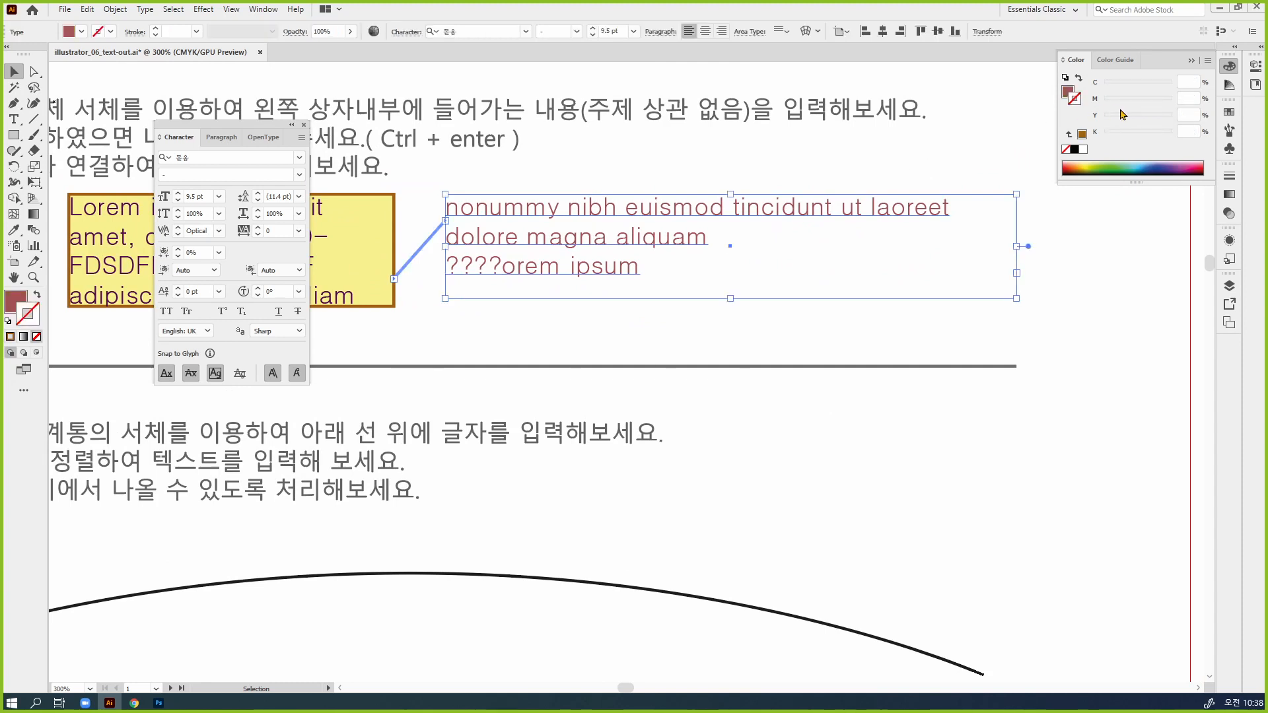
left_click(1065, 93)
left_click_drag(1137, 119, 1117, 101)
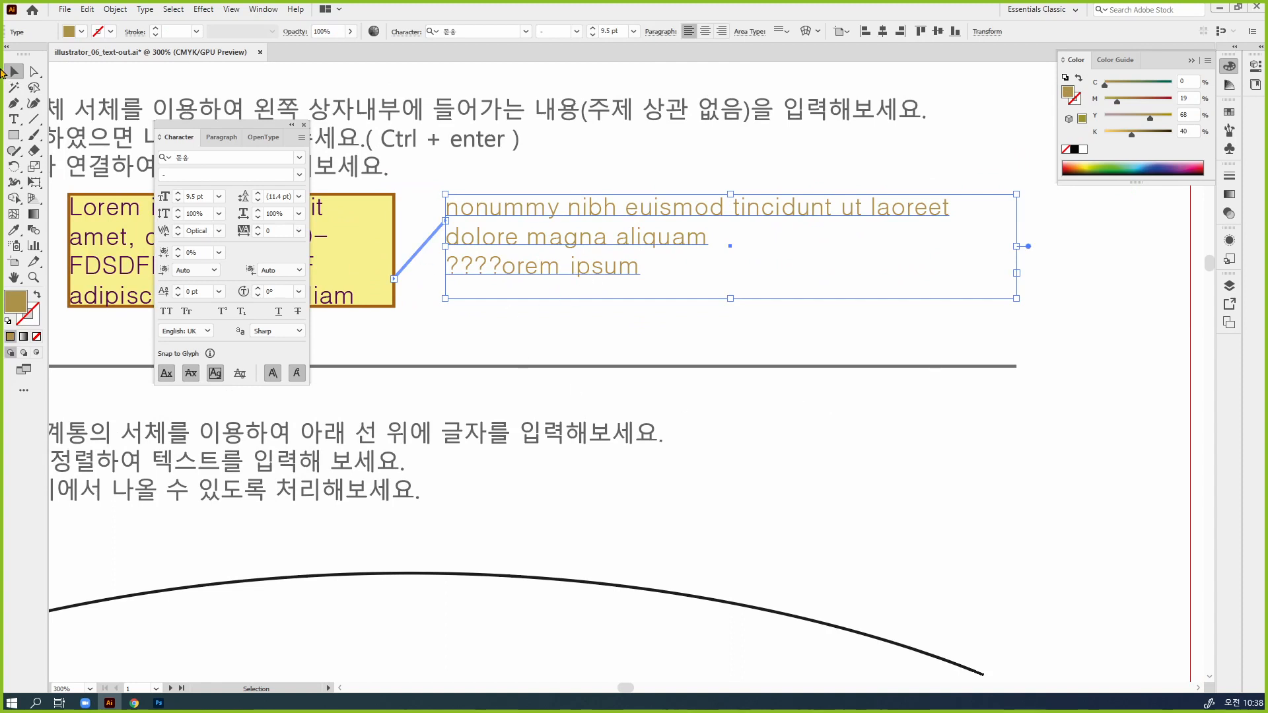
Select only the right threaded frame's outline, without its text, using Direct Selection
left_click(34, 71)
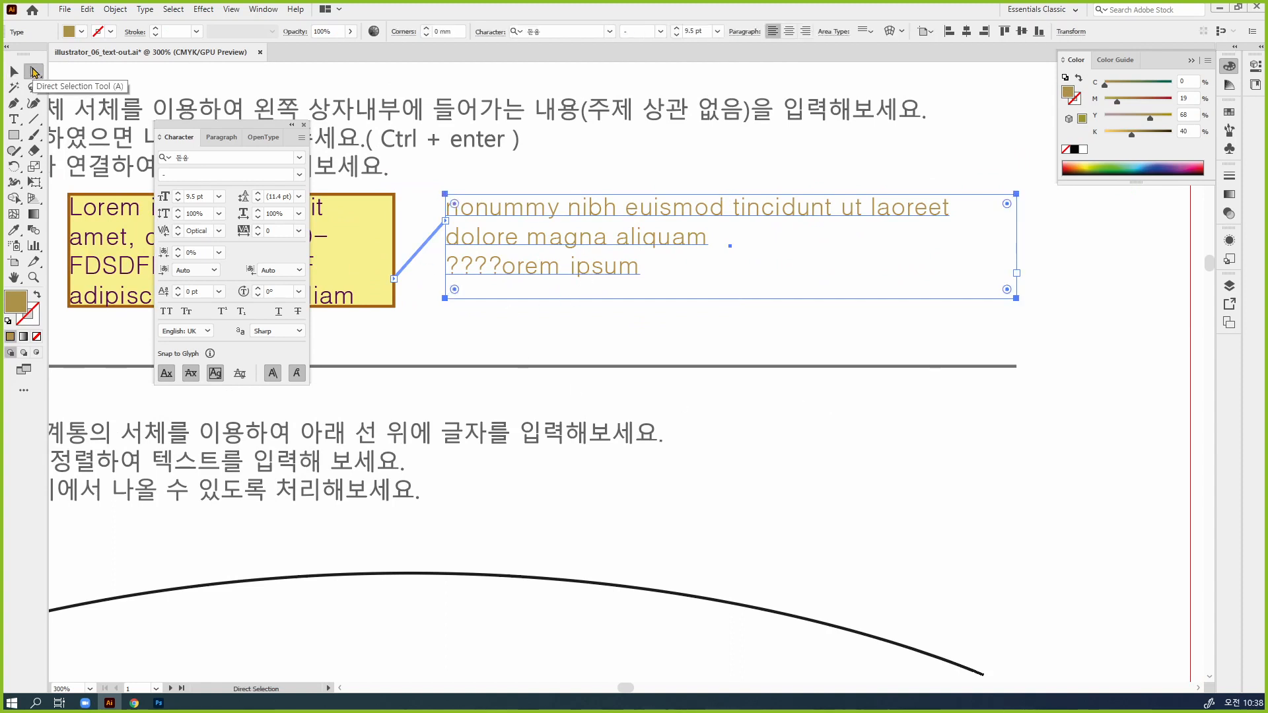
left_click(701, 156)
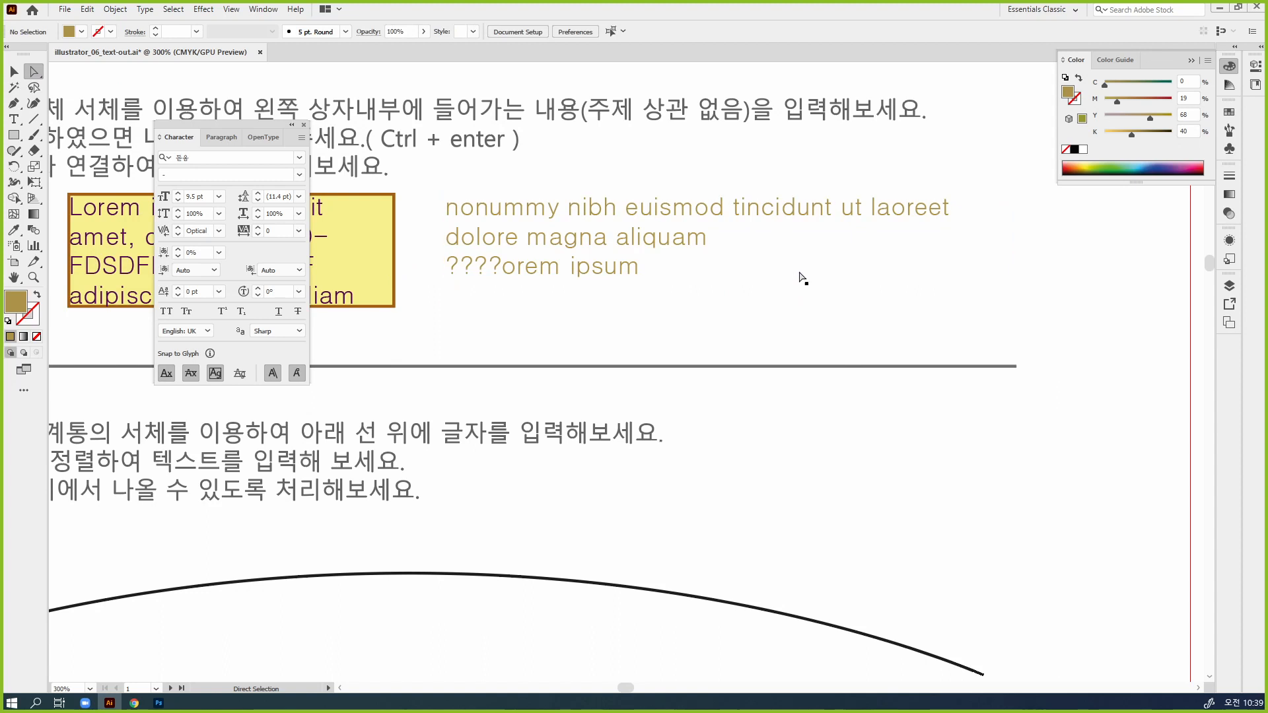
left_click(800, 271)
left_click(809, 338)
left_click(806, 299)
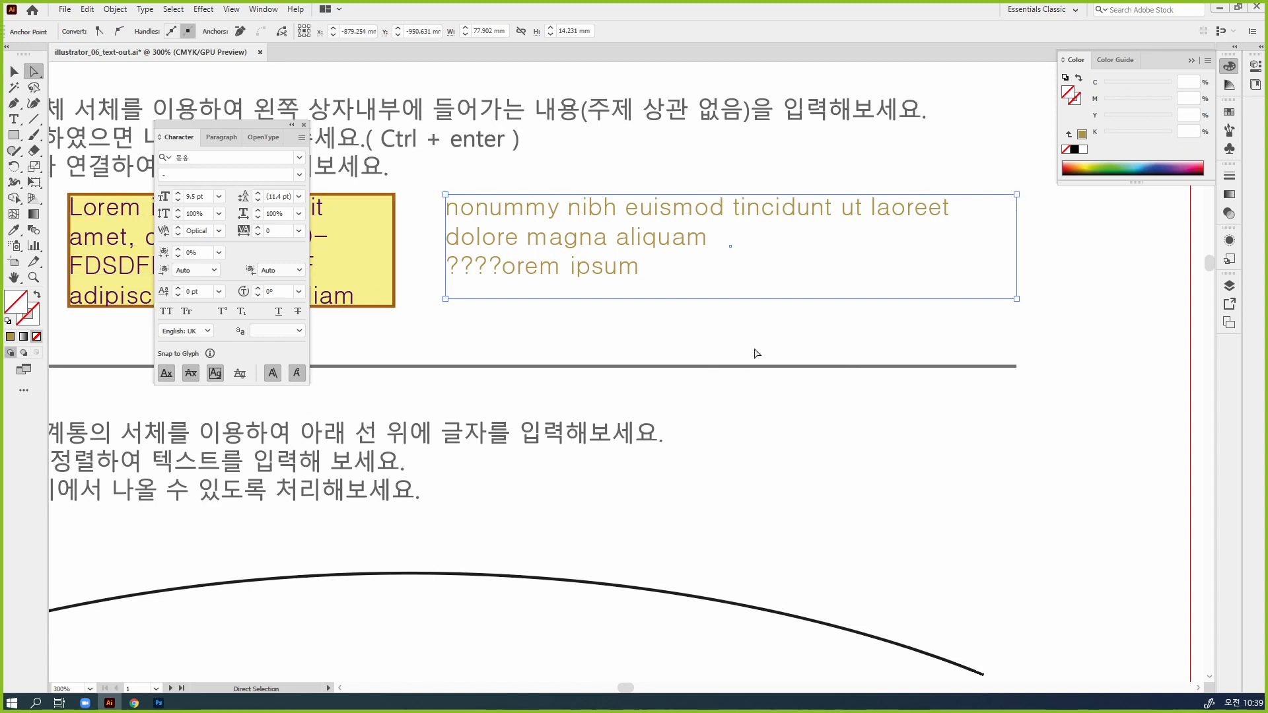
Fill the right frame blue (C 89.41, M 70.2), give it a green stroke of C 63.92, Y 100, and deselect it
left_click(1087, 164)
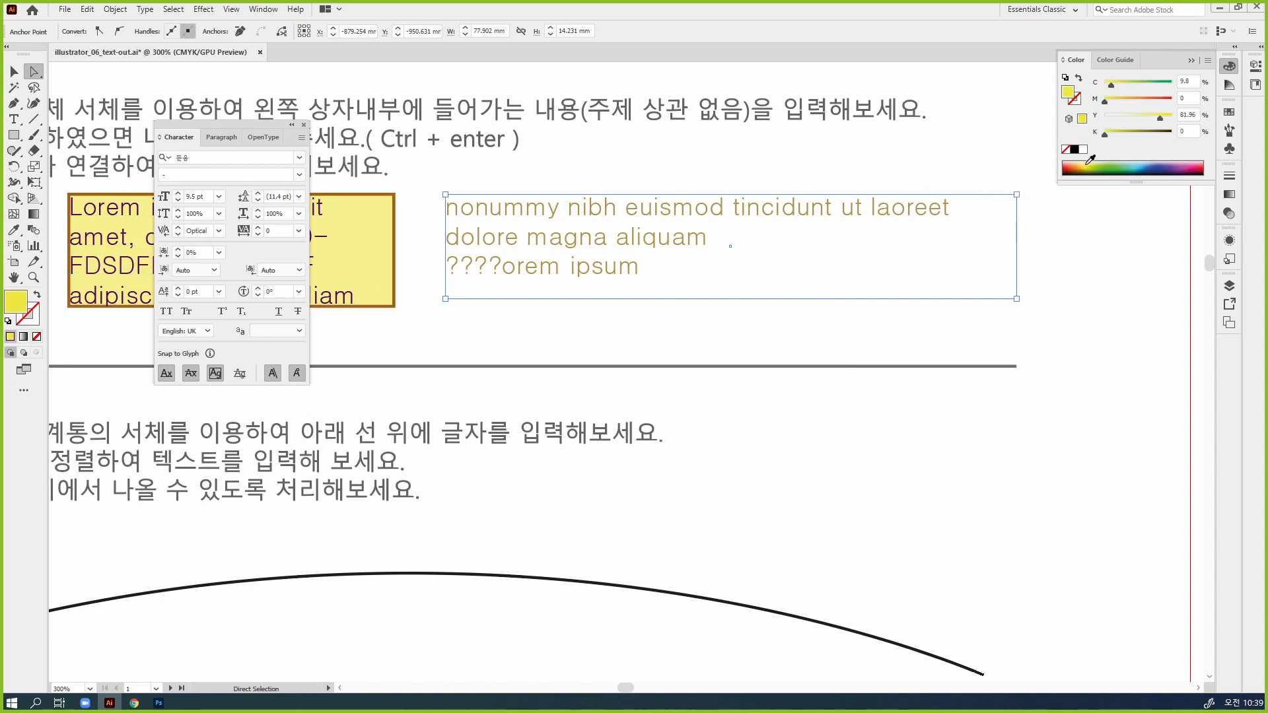
left_click(1155, 161)
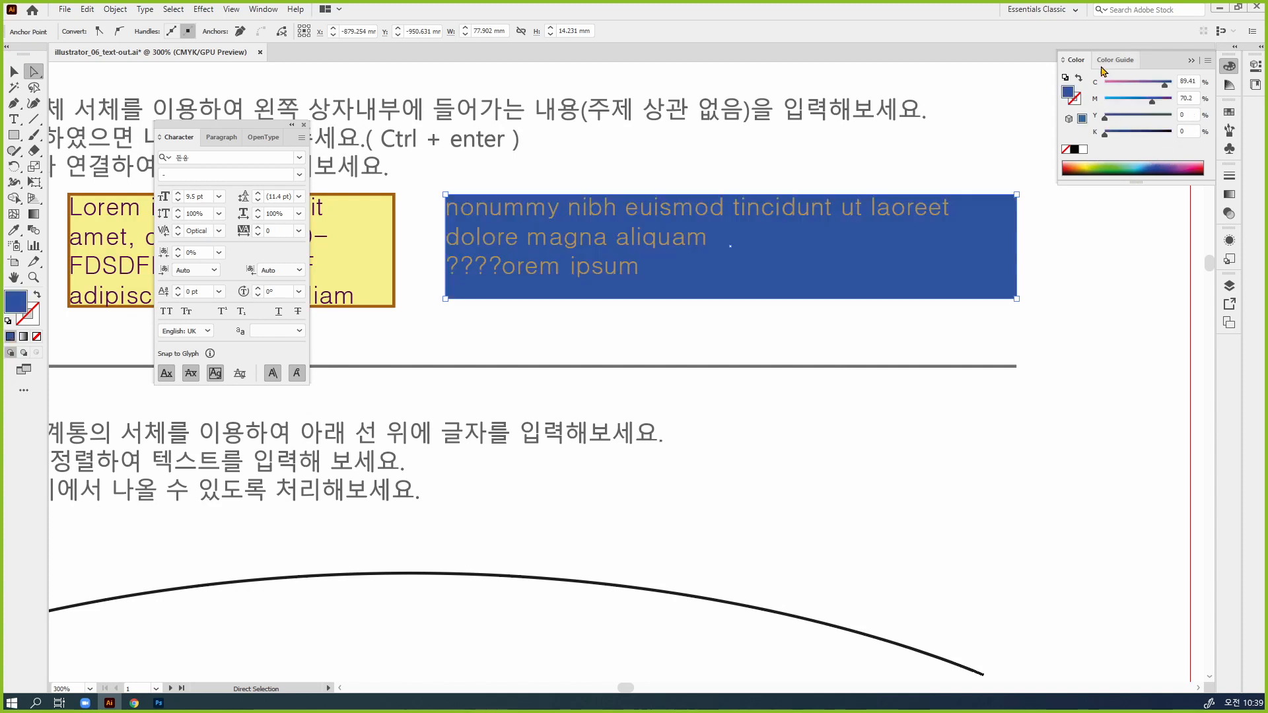
left_click(1075, 99)
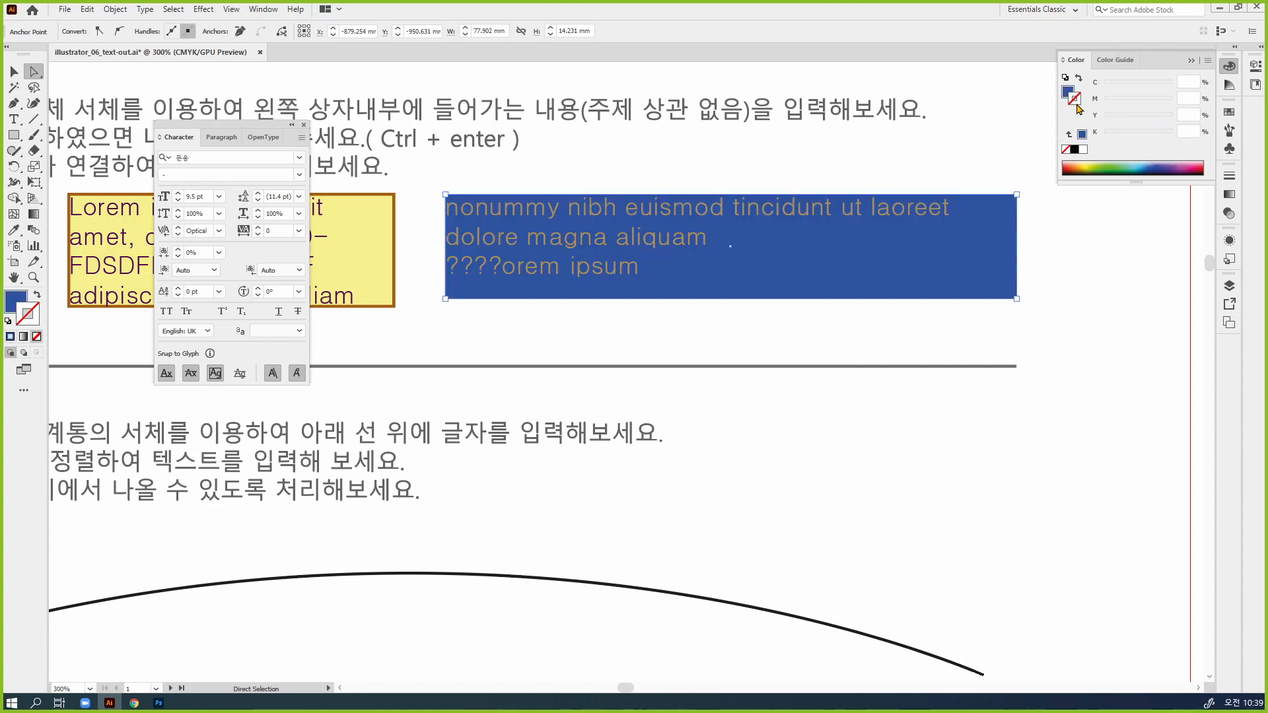
left_click(1109, 165)
left_click(1120, 243)
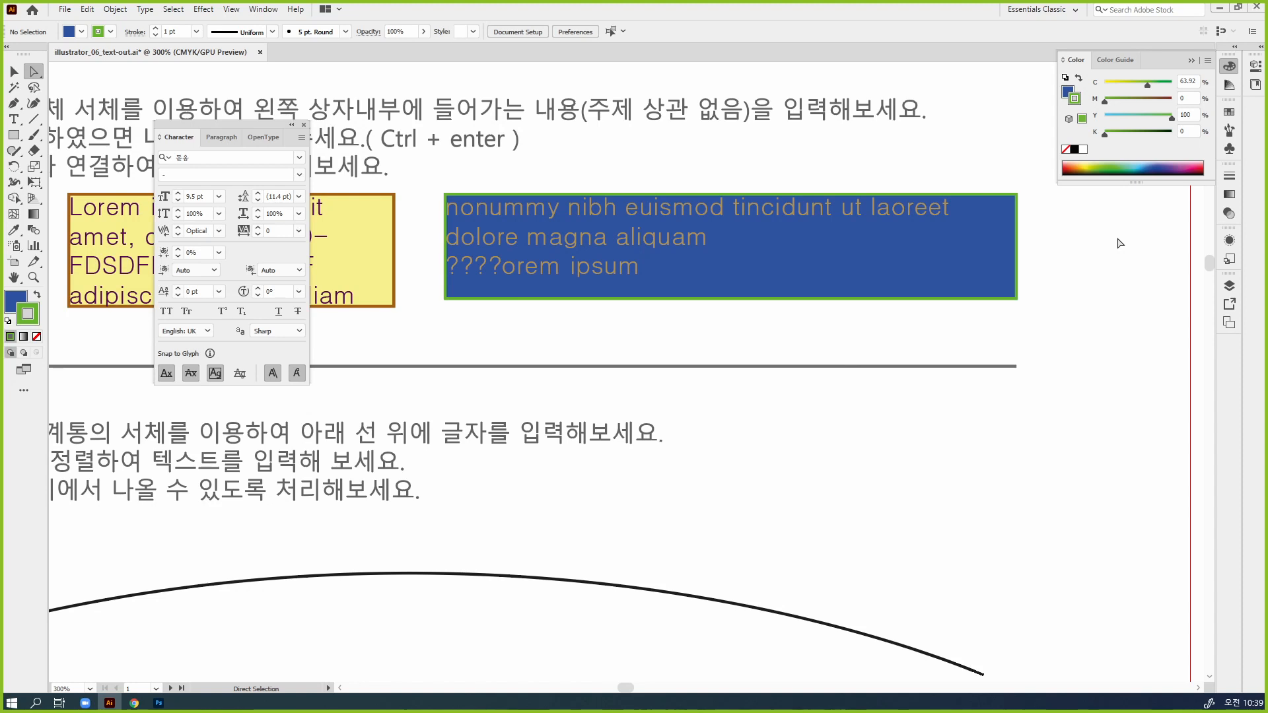
Select the left text frame, view the artwork in Outline mode, and return to the normal preview
key("v")
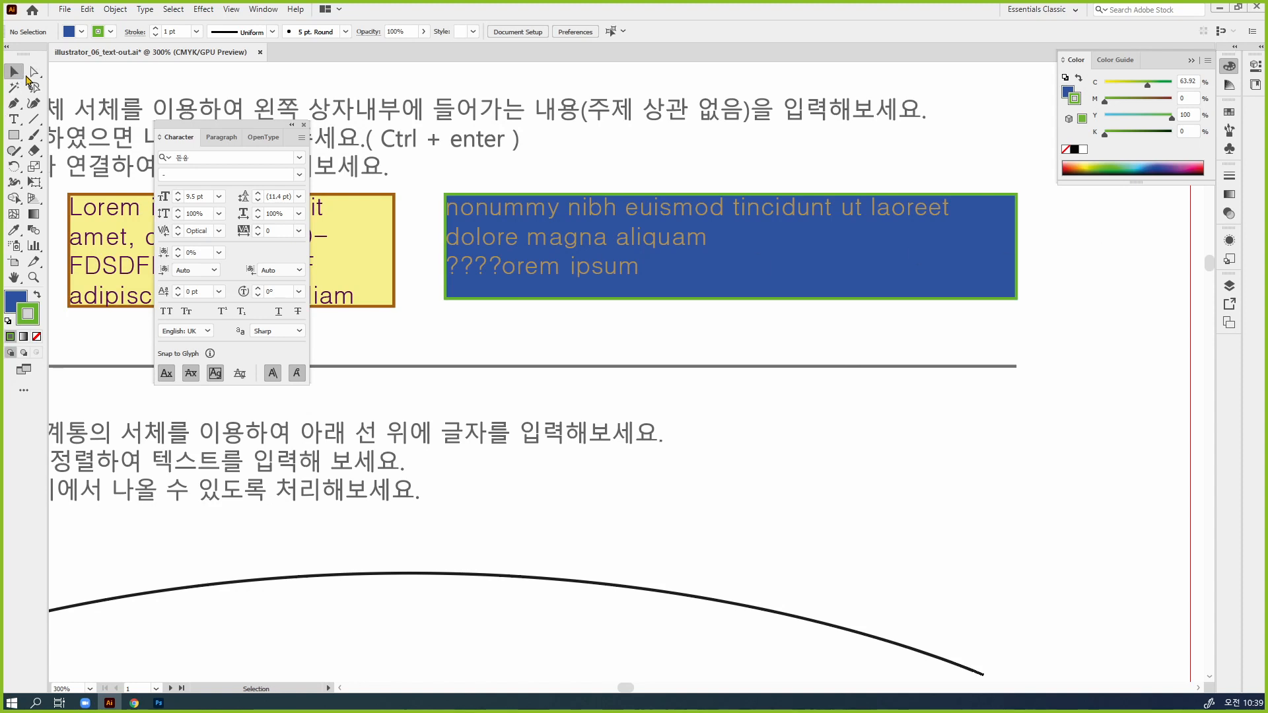
left_click(481, 260)
left_click_drag(445, 284, 703, 284)
left_click(500, 260)
left_click_drag(499, 260, 590, 240)
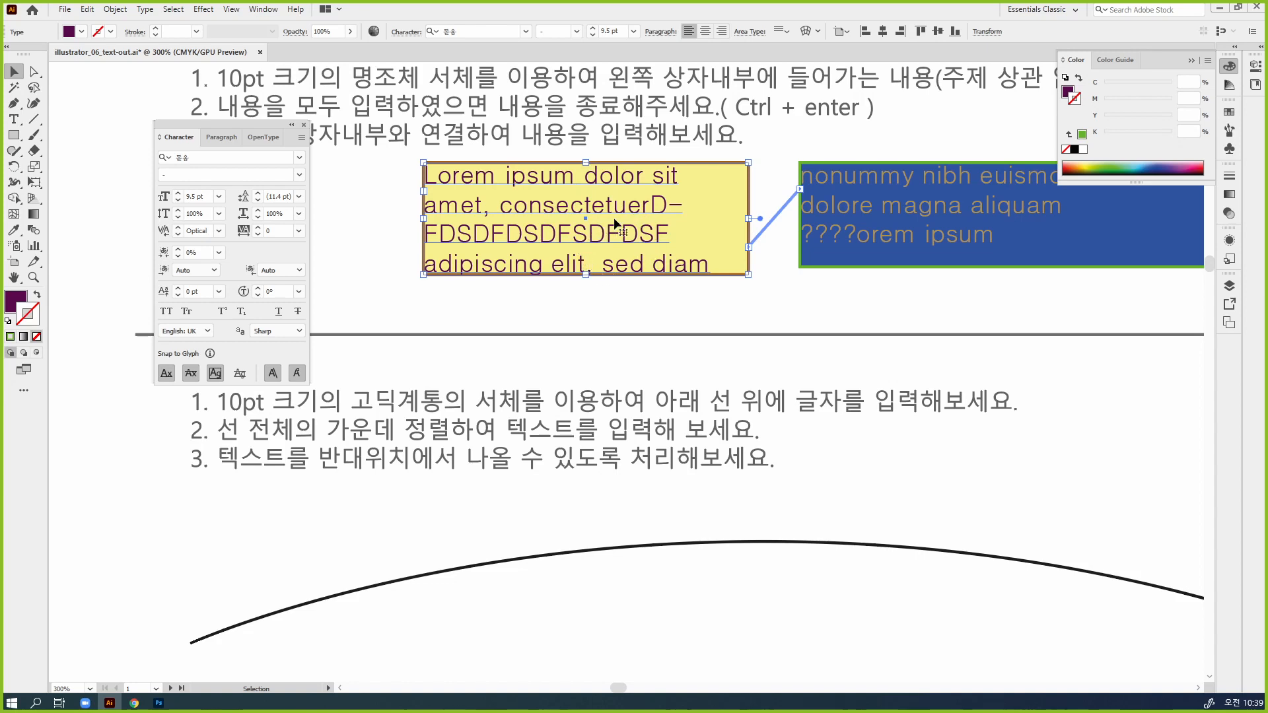
key("ctrl+y")
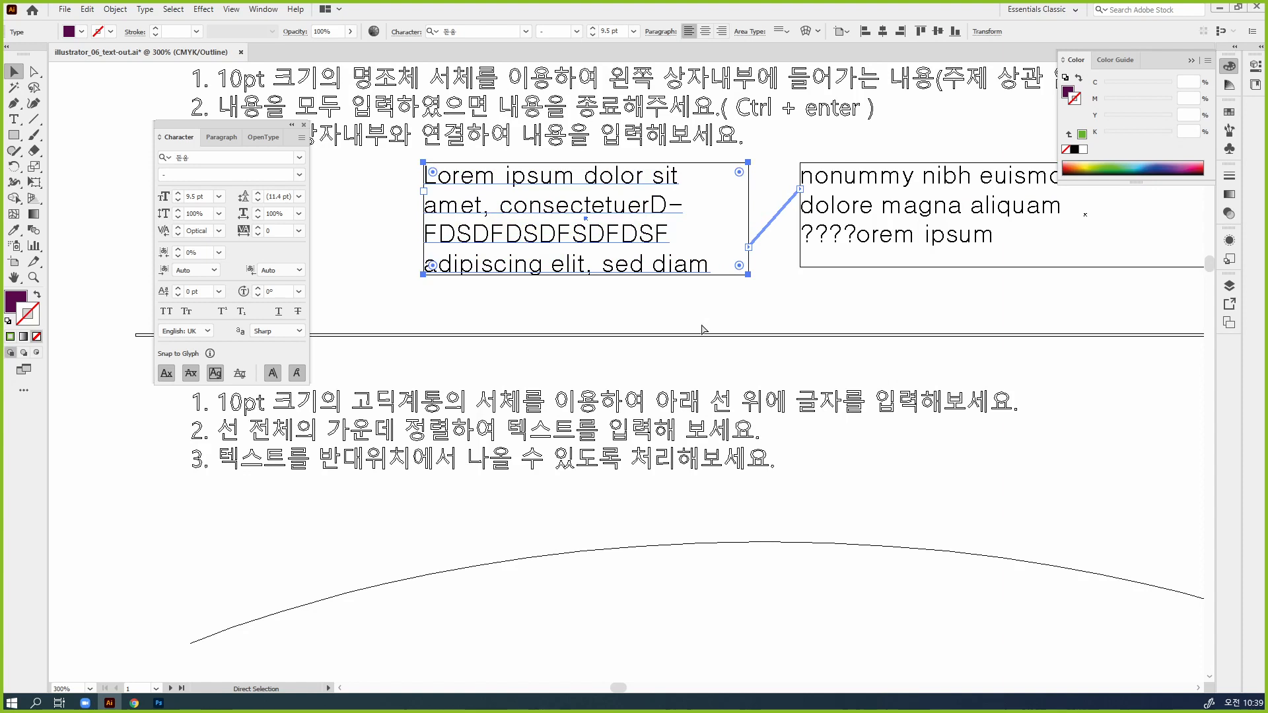
key("ctrl+y")
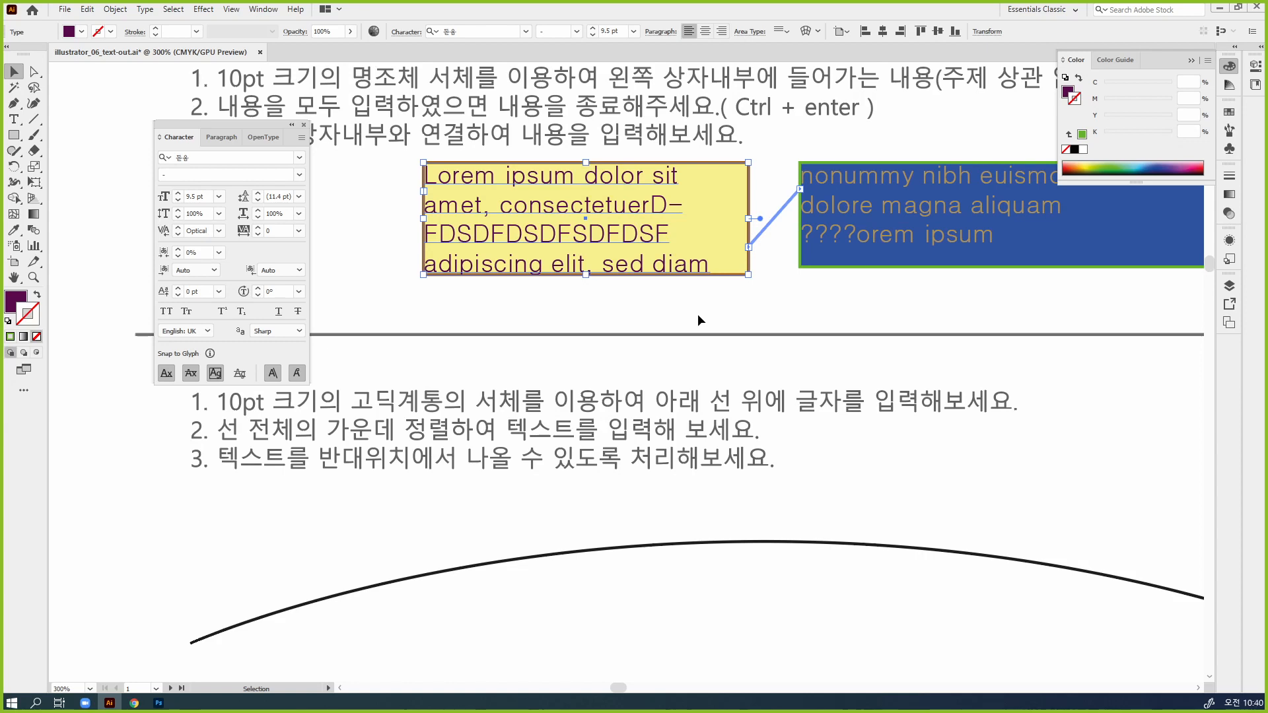
Convert the left text frame to outlines and ungroup it to move the yellow rectangle apart from the letters
left_click(151, 10)
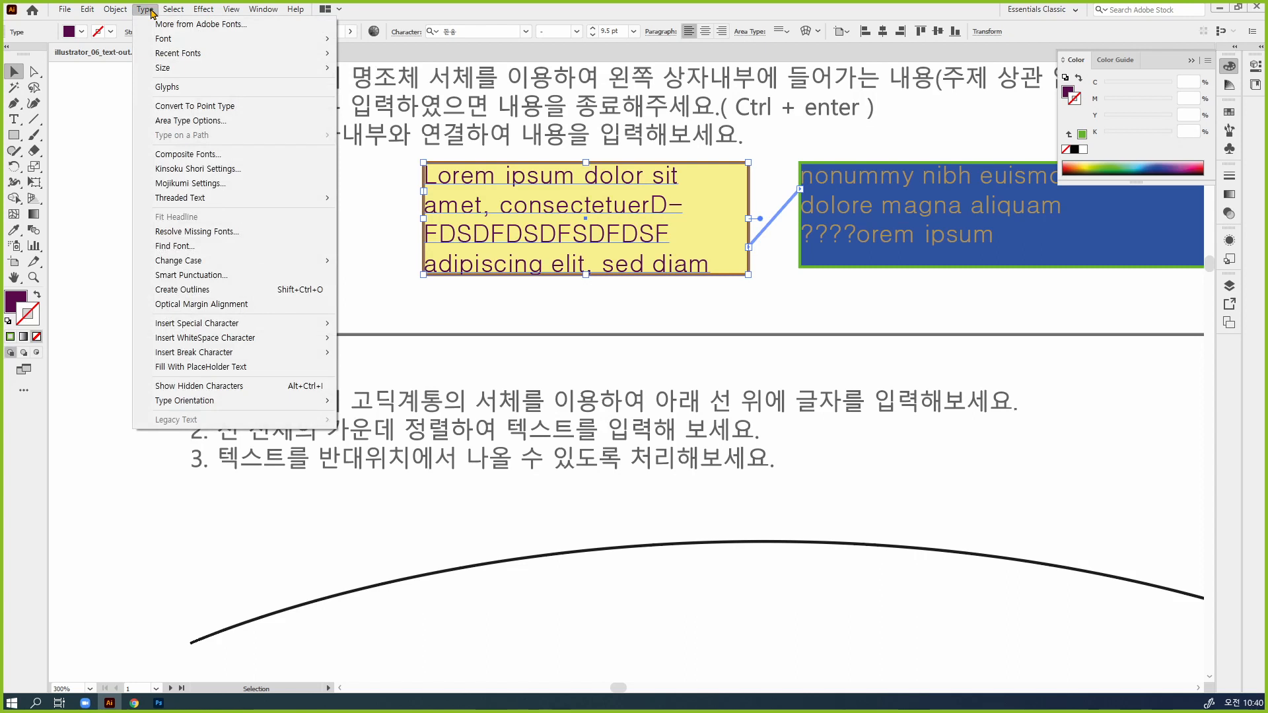
left_click(207, 289)
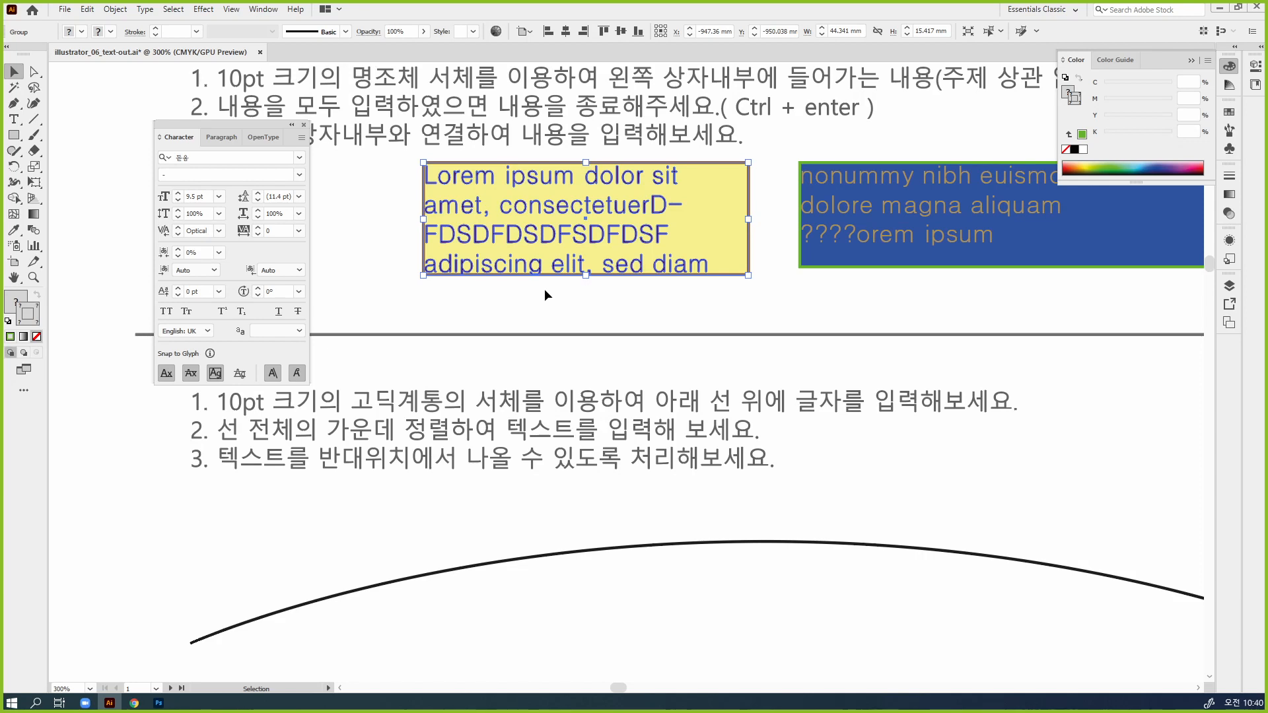
key("ctrl+shift+o")
left_click(560, 294)
left_click(626, 266)
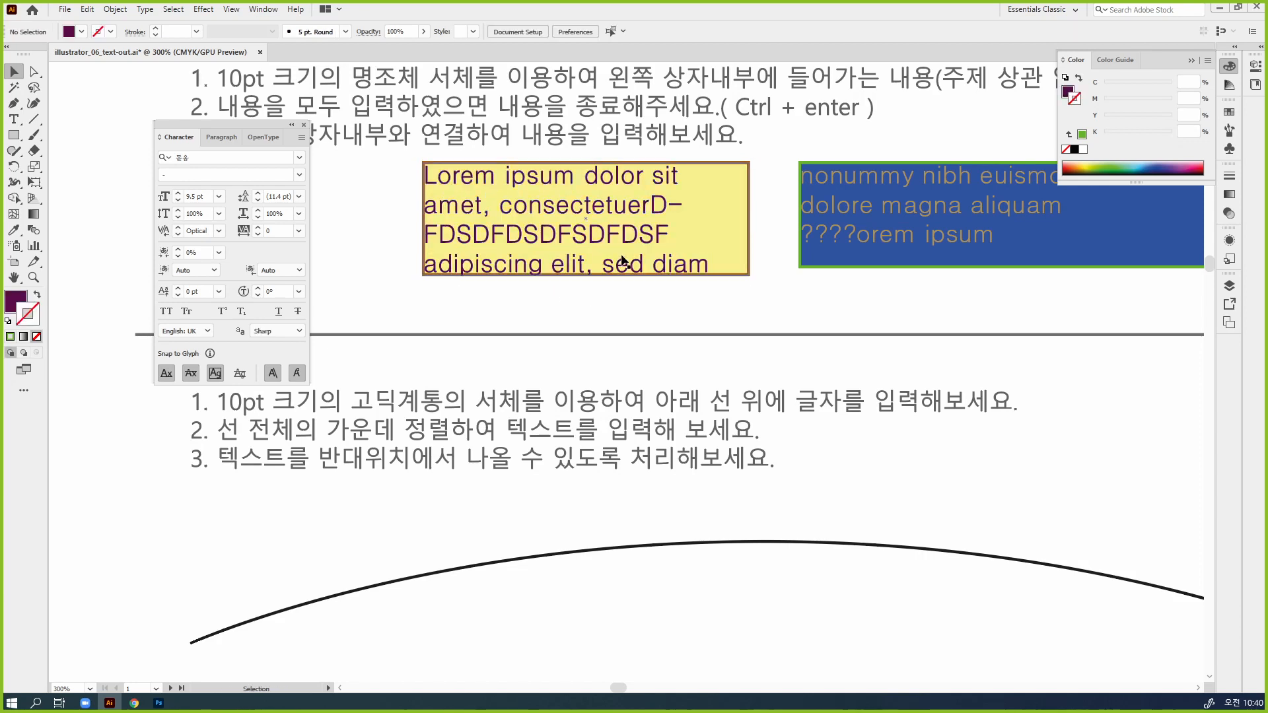
left_click(660, 265)
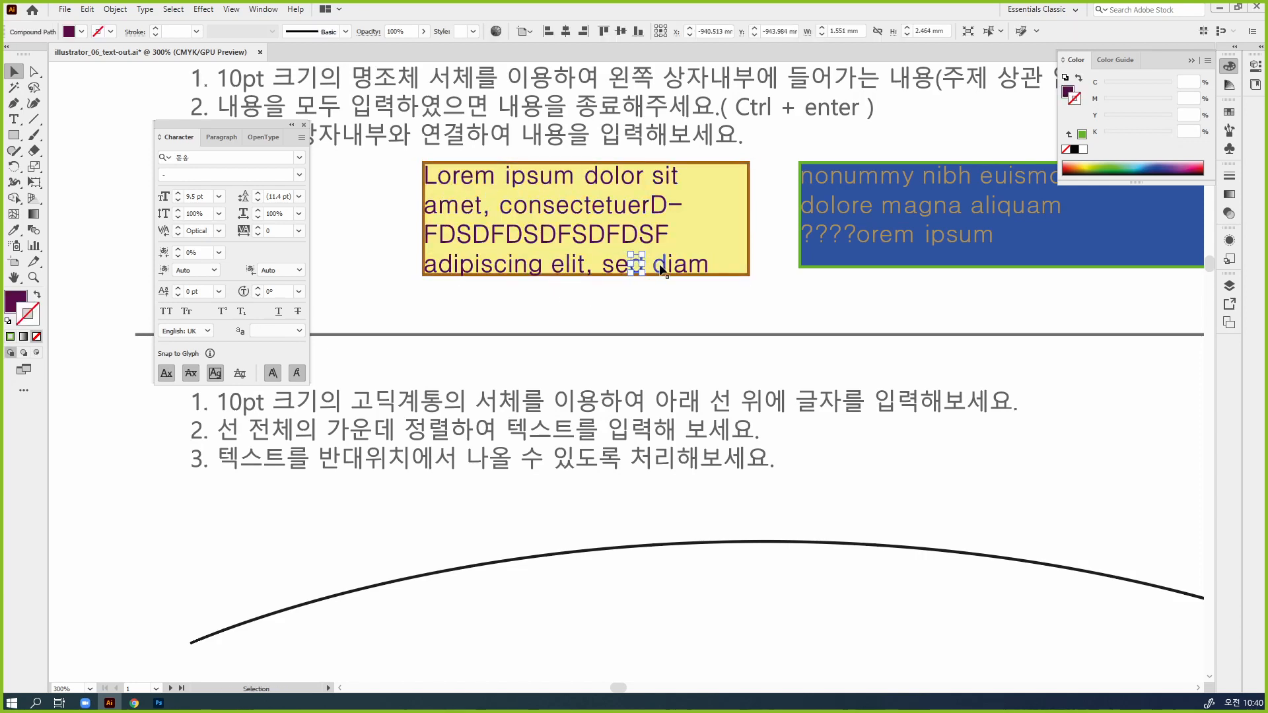
left_click(707, 239)
left_click_drag(706, 239, 758, 320)
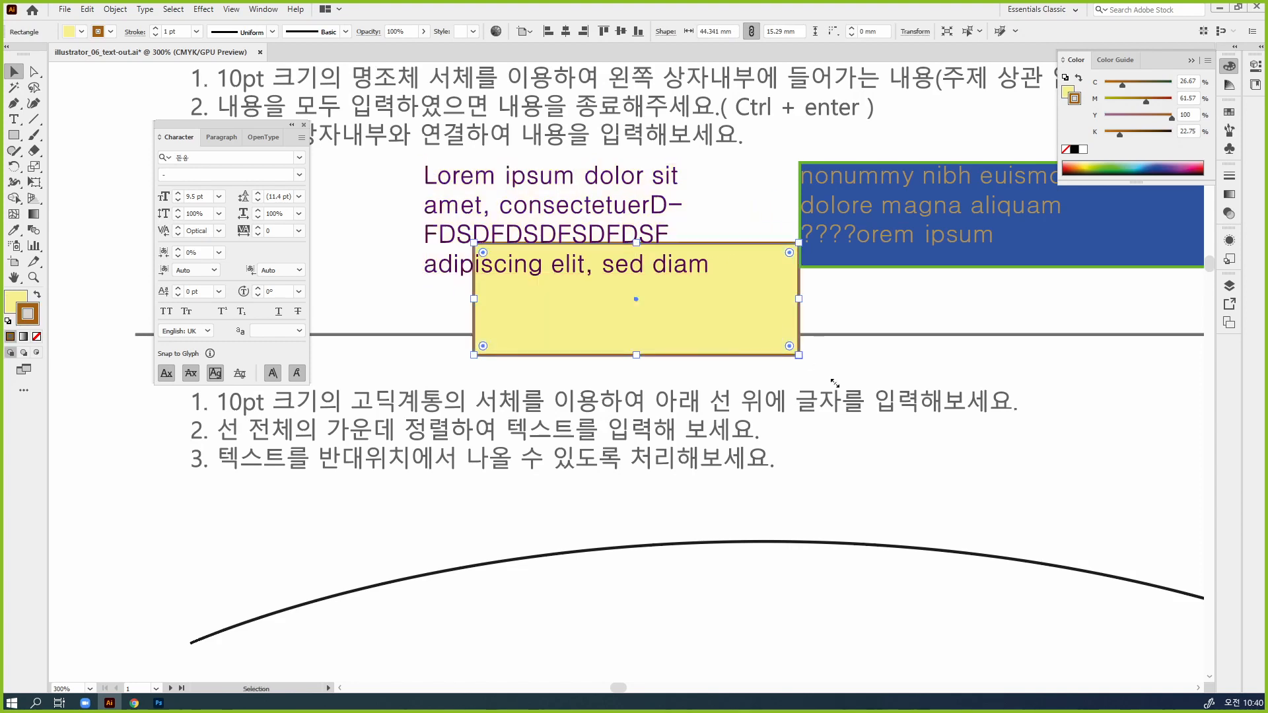
Undo the rectangle move, the ungrouping and the outline conversion, and clear the selection
key("ctrl+z")
key("ctrl+z")
key("ctrl+z")
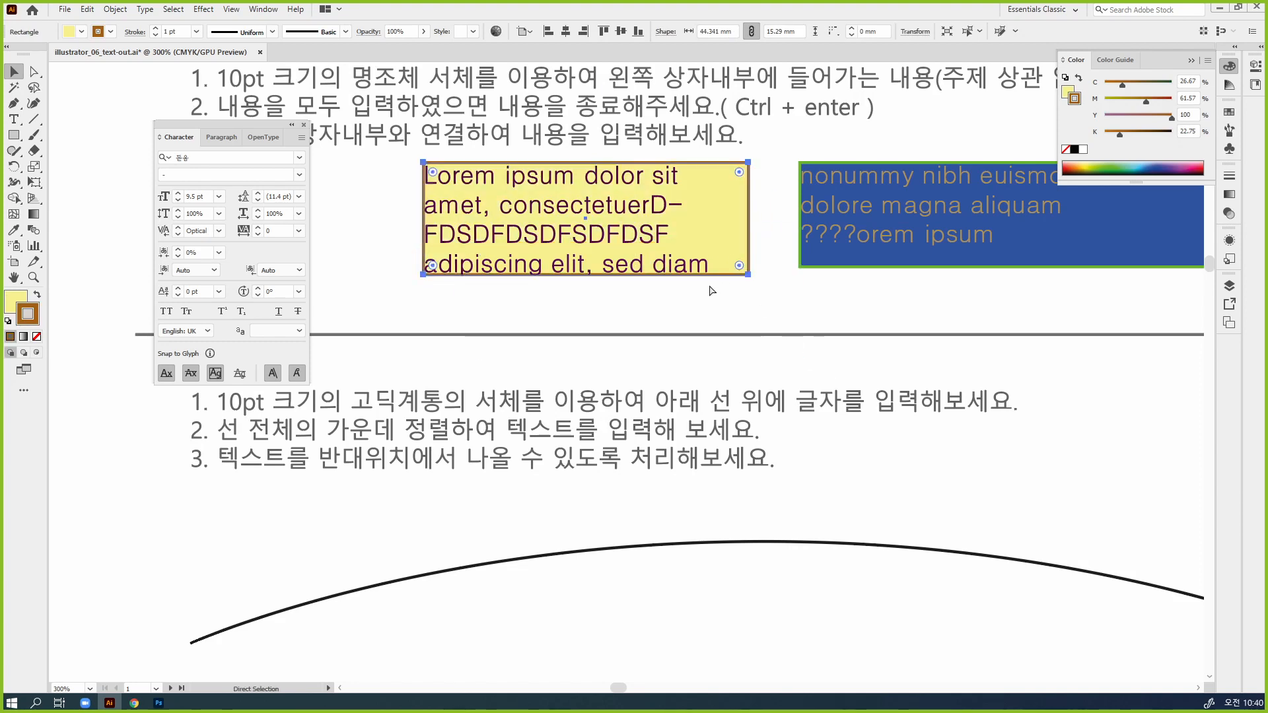
left_click(774, 325)
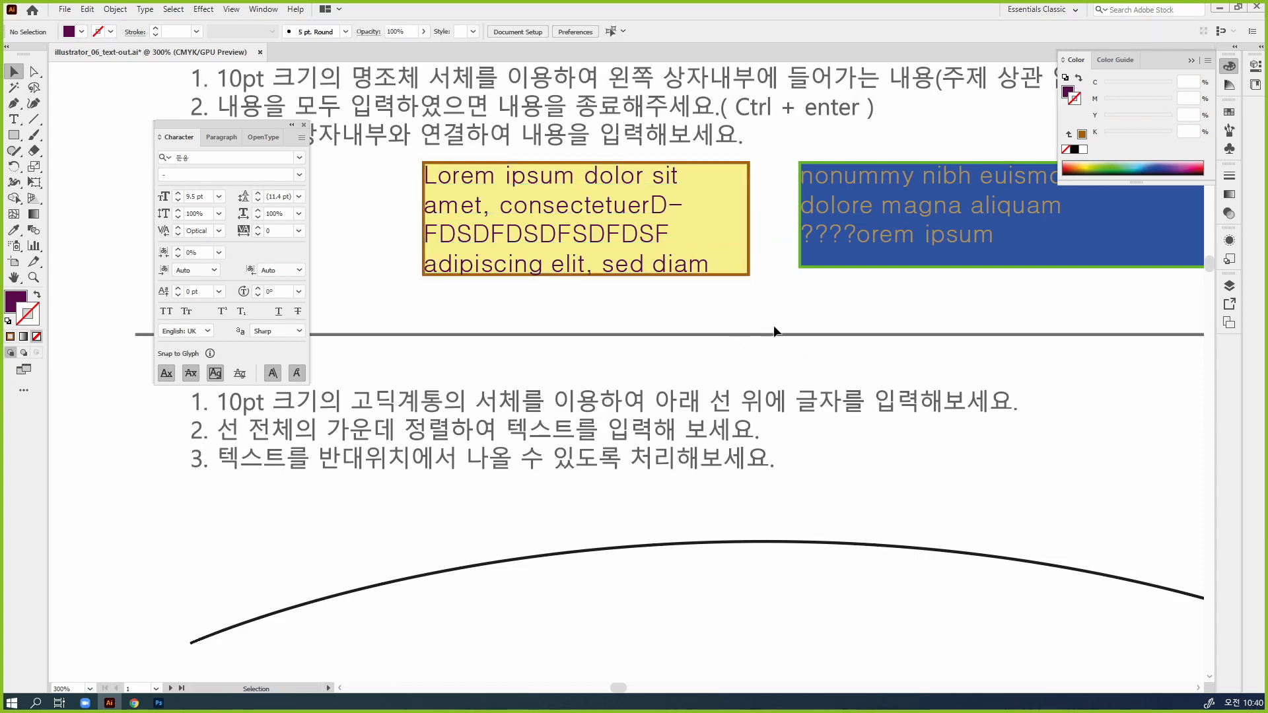
Place placeholder text along the arc from its middle with the regular Type tool, and undo it
left_click_drag(730, 489, 778, 339)
key("ctrl+minus")
key("ctrl+minus")
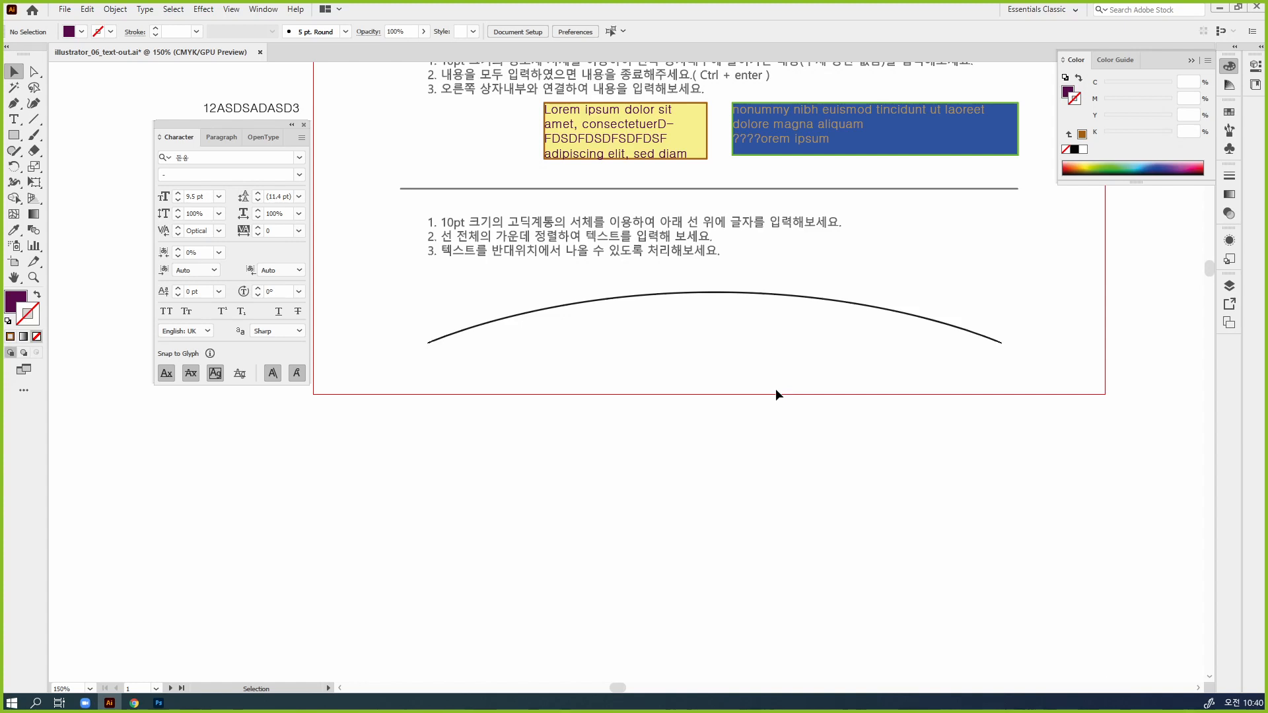
left_click(719, 293)
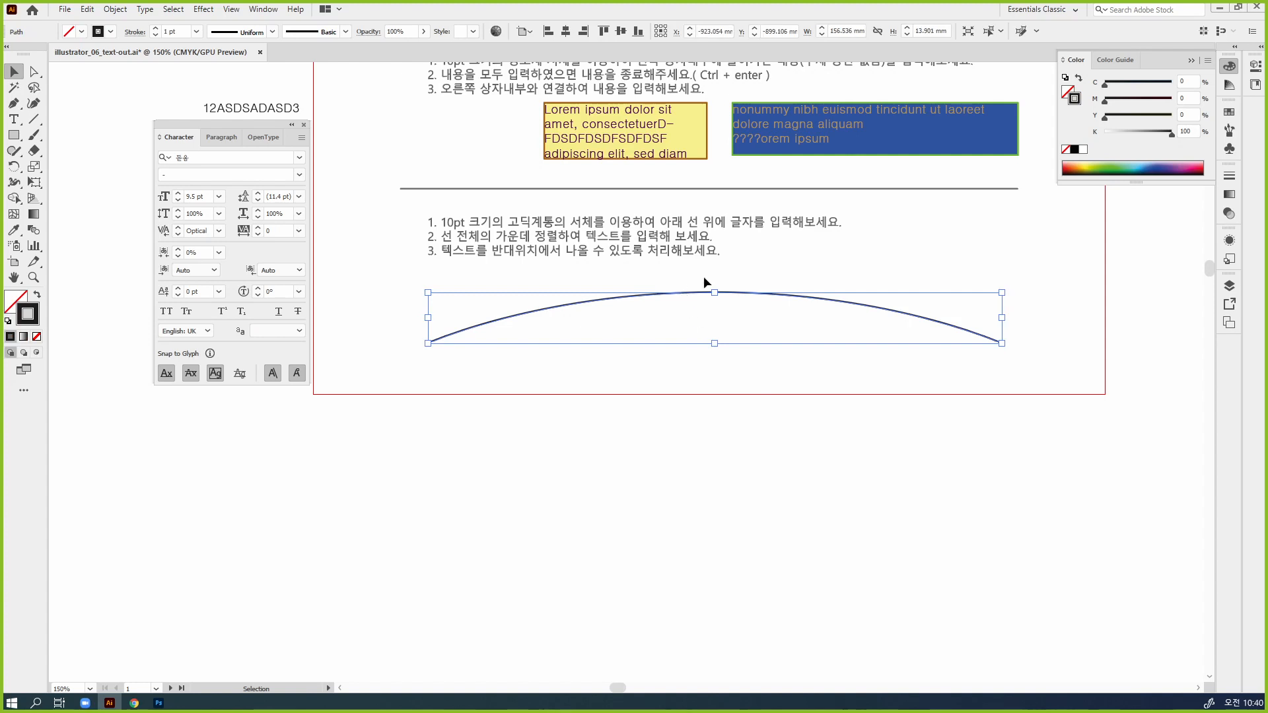
left_click(13, 119)
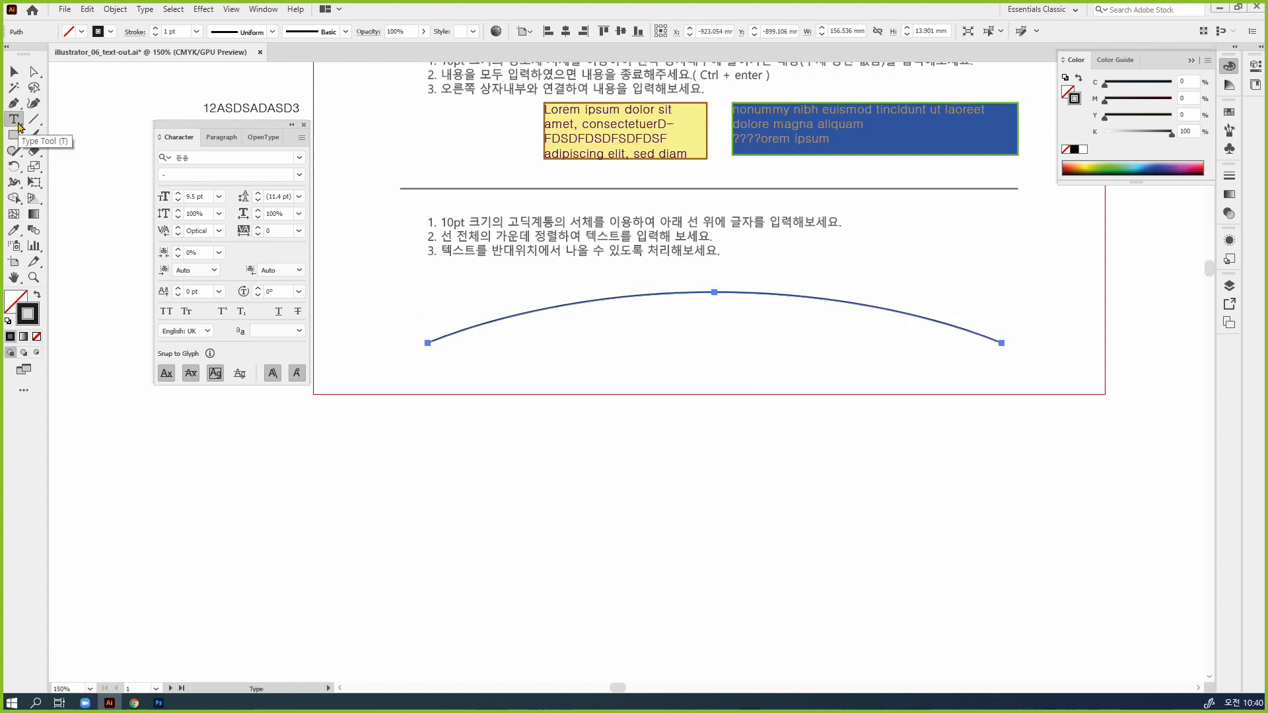
left_click(718, 290)
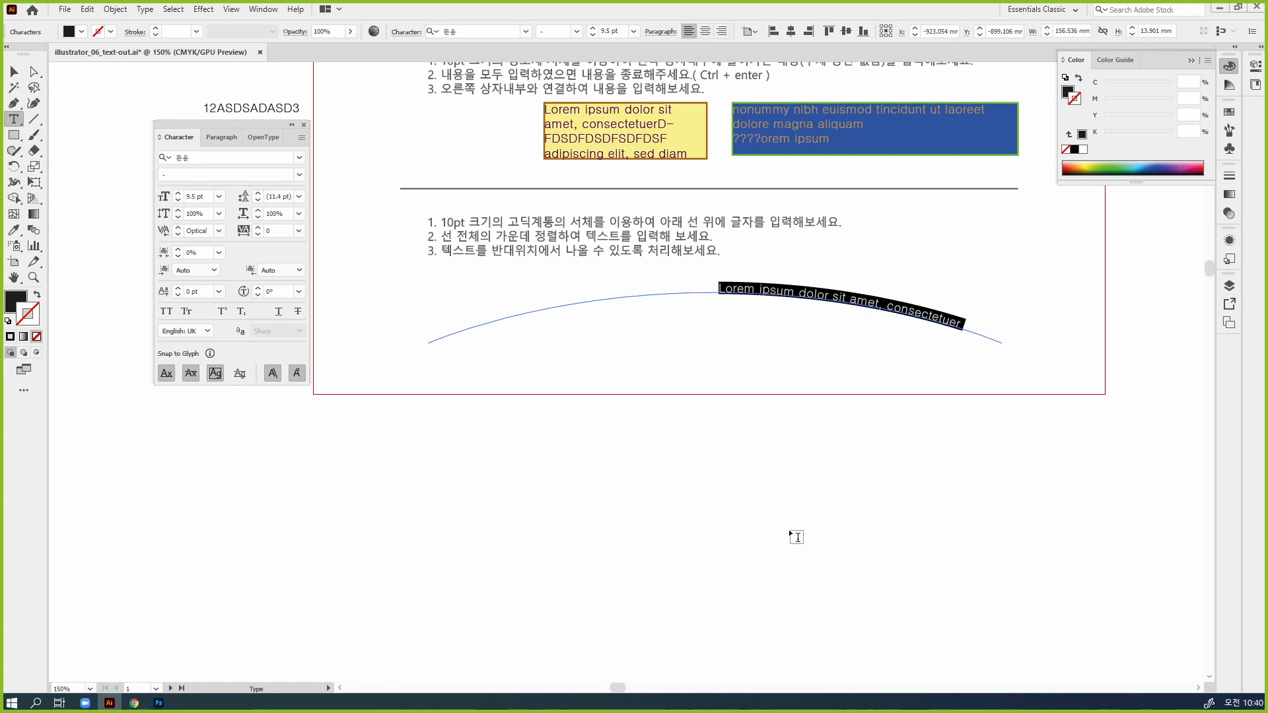
key("ctrl+z")
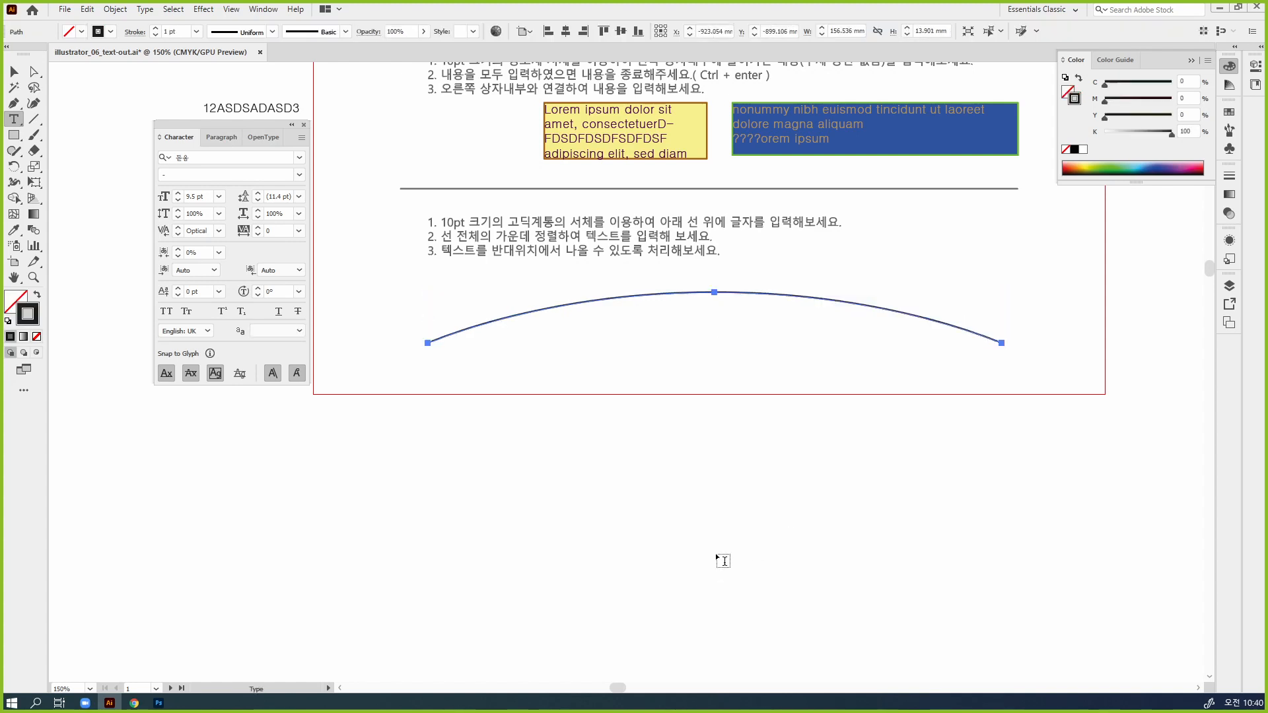
Draw a placeholder text box in the empty area below the artboard with the Type tool, and delete it
left_click(14, 118)
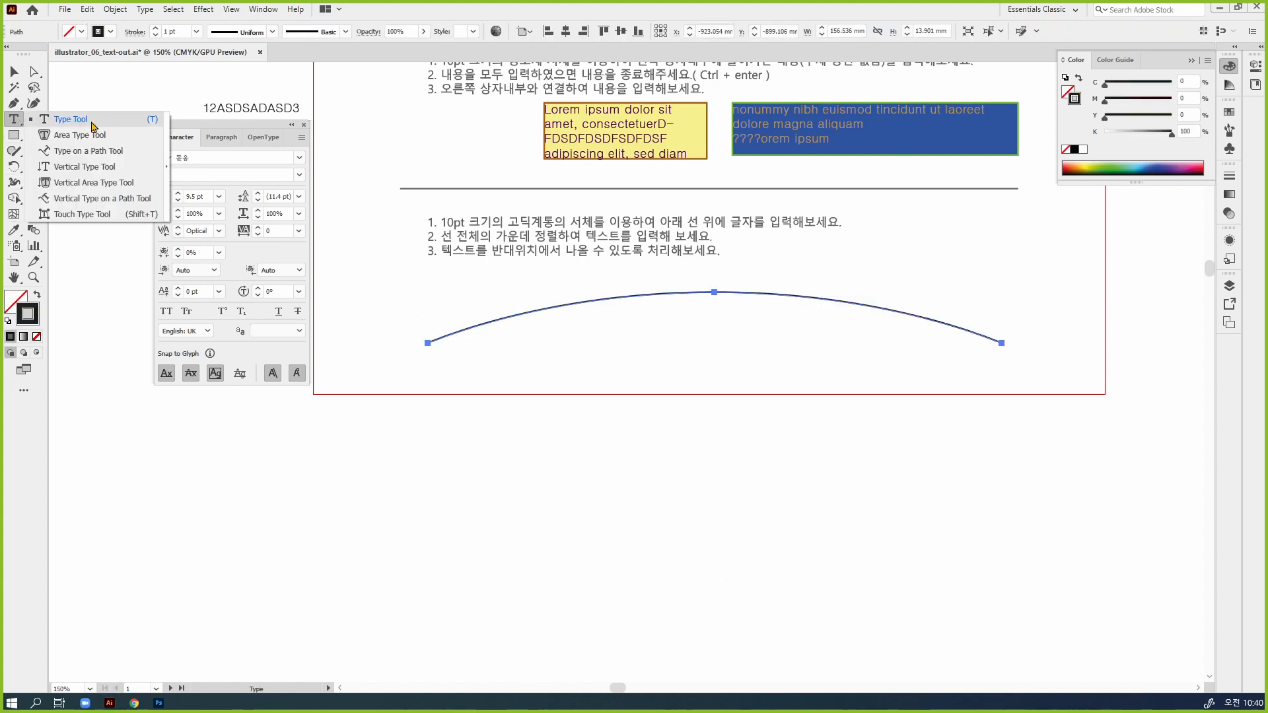
left_click(82, 158)
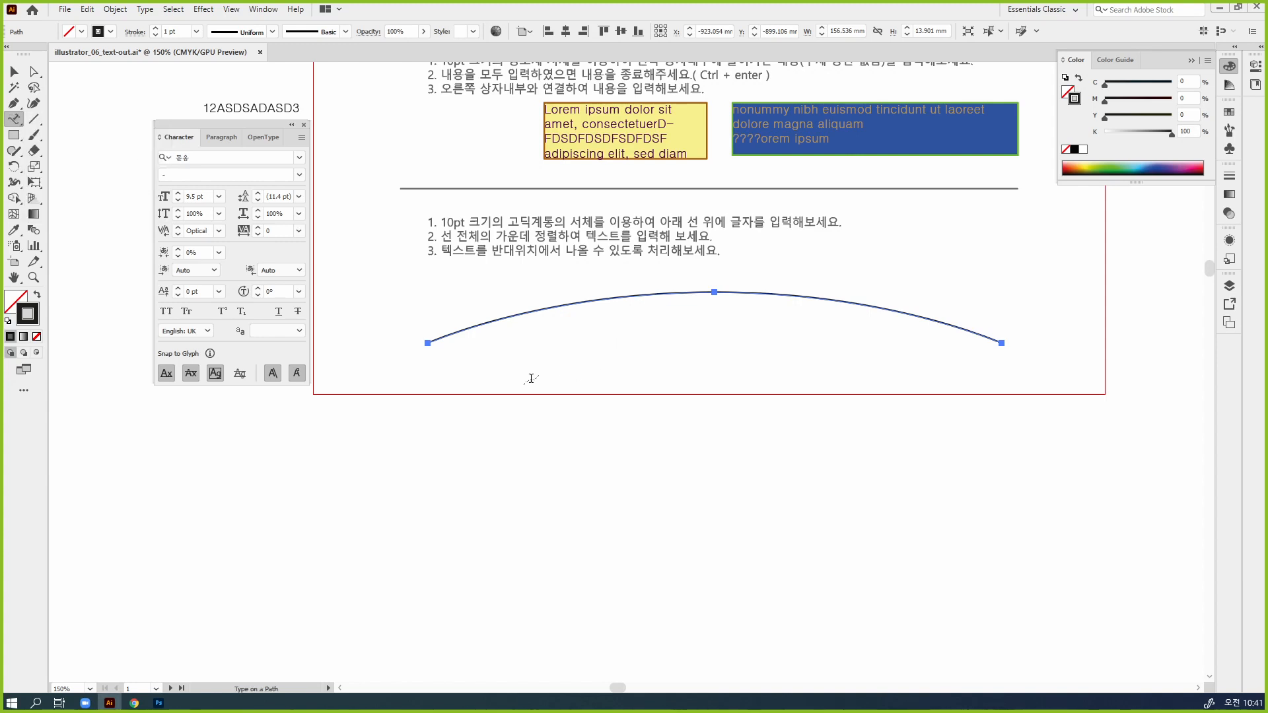
left_click(502, 358)
left_click(761, 371)
left_click(15, 120)
left_click(79, 120)
left_click_drag(543, 405, 996, 497)
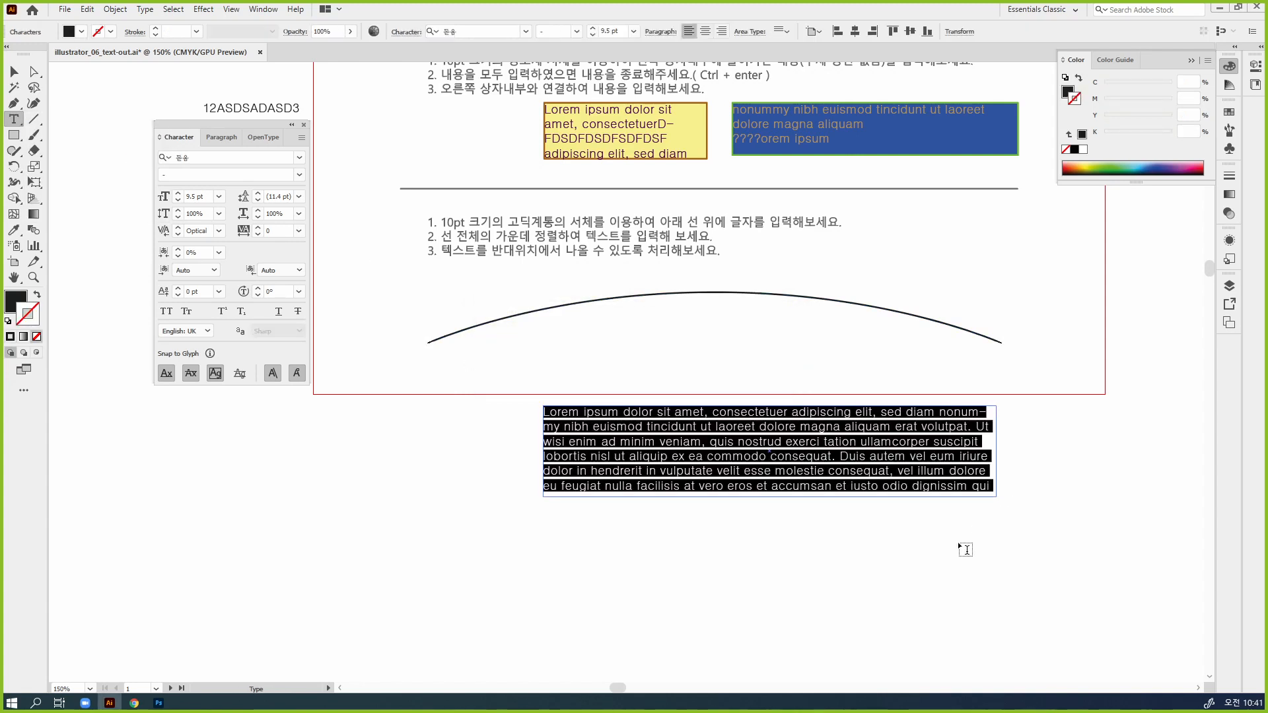
key("Escape")
key("Delete")
Select the arc and place placeholder text on it from its middle with the Type on a Path tool
left_click_drag(729, 345, 619, 275)
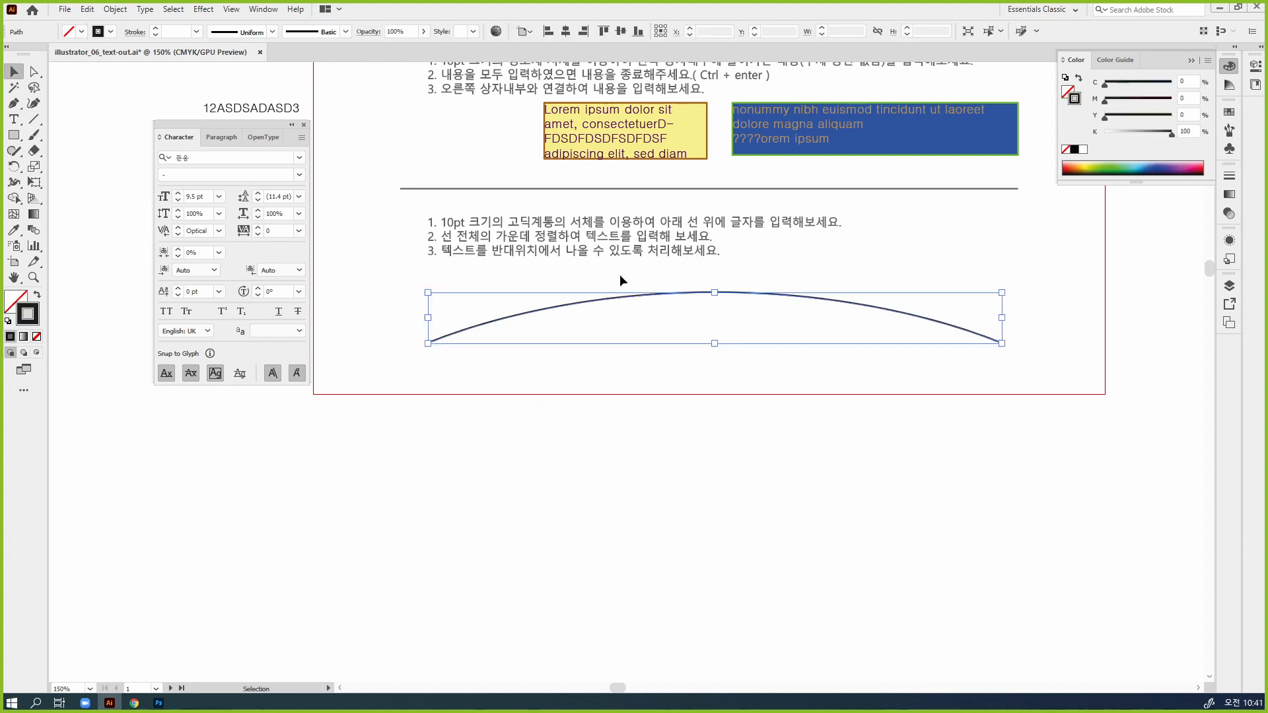
left_click(15, 120)
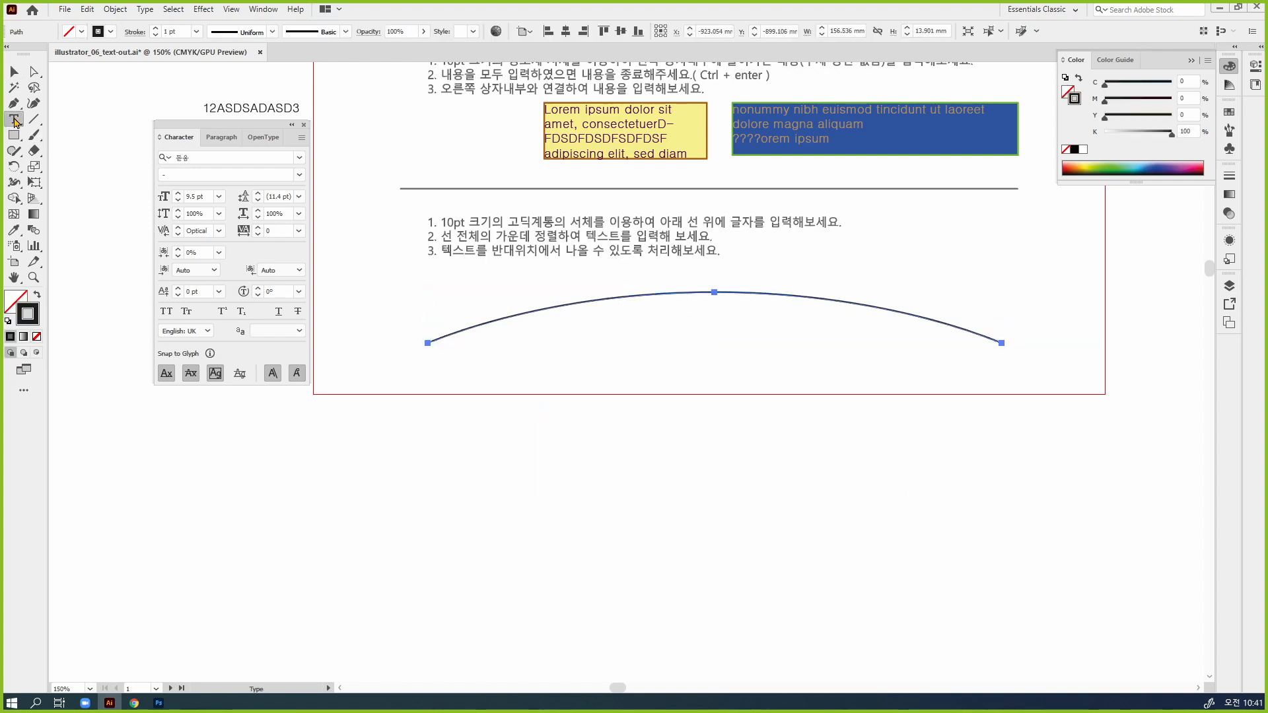
left_click(15, 120)
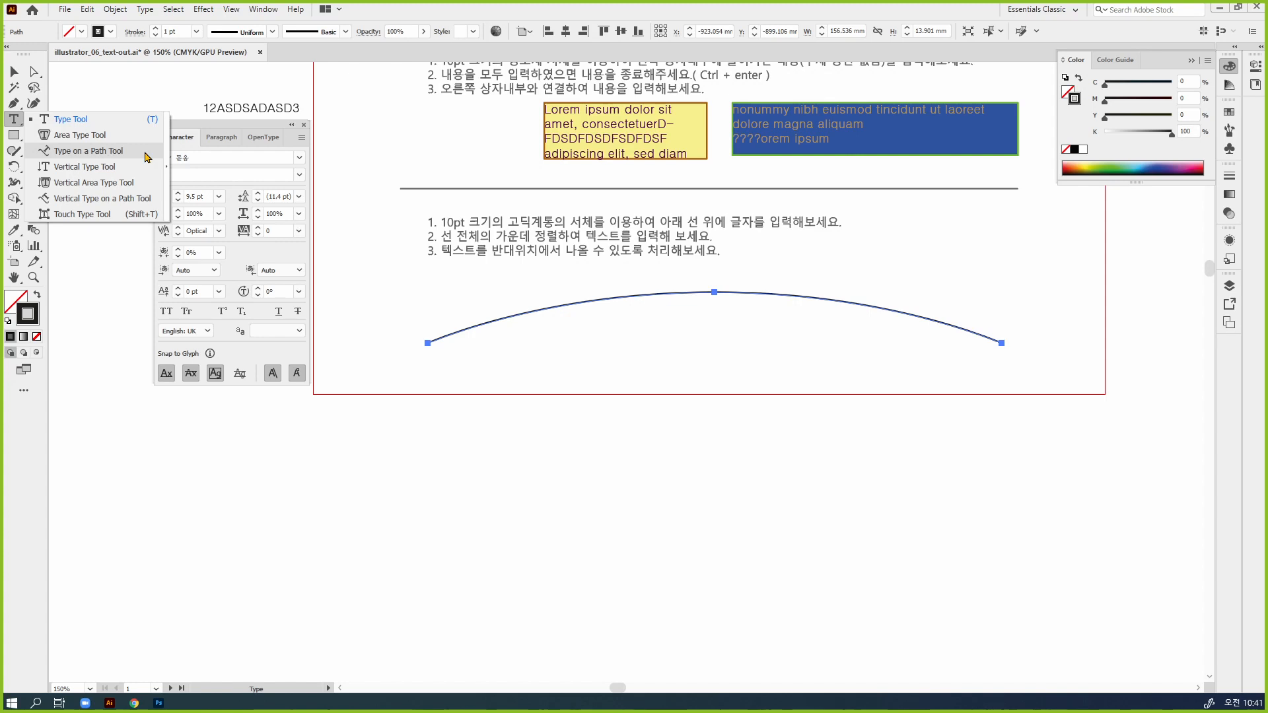
left_click(105, 151)
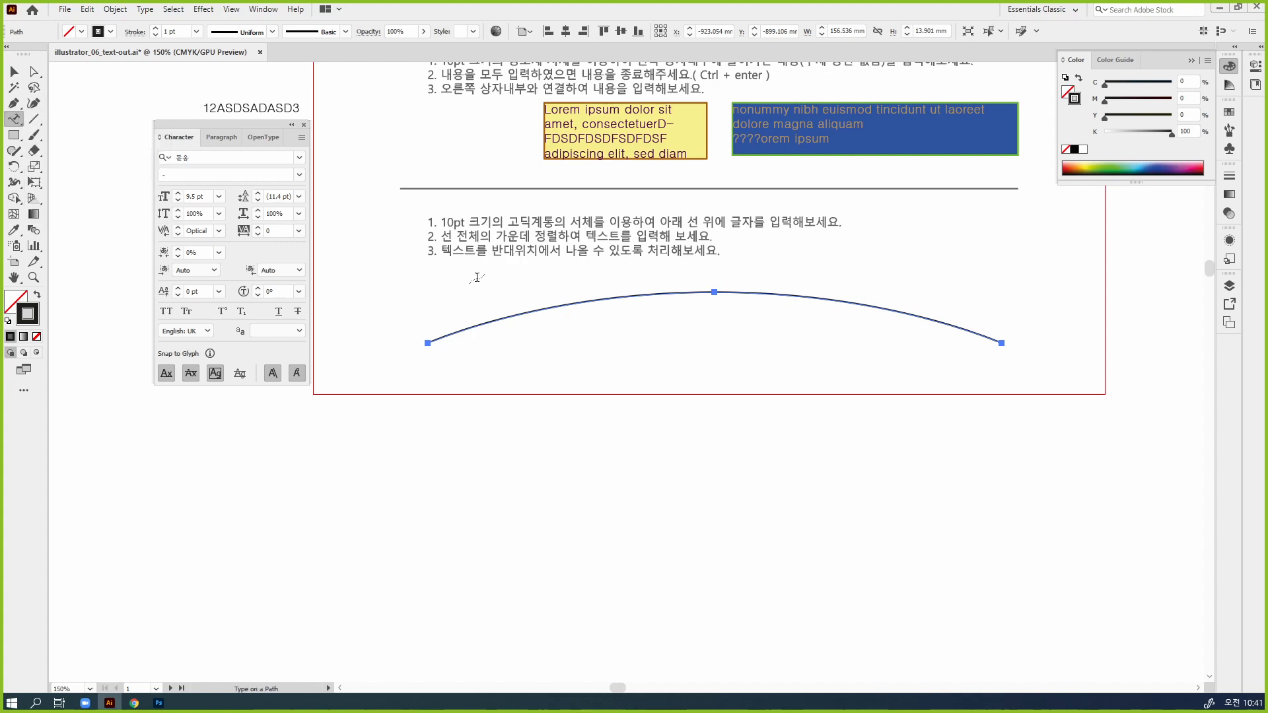
left_click(707, 292)
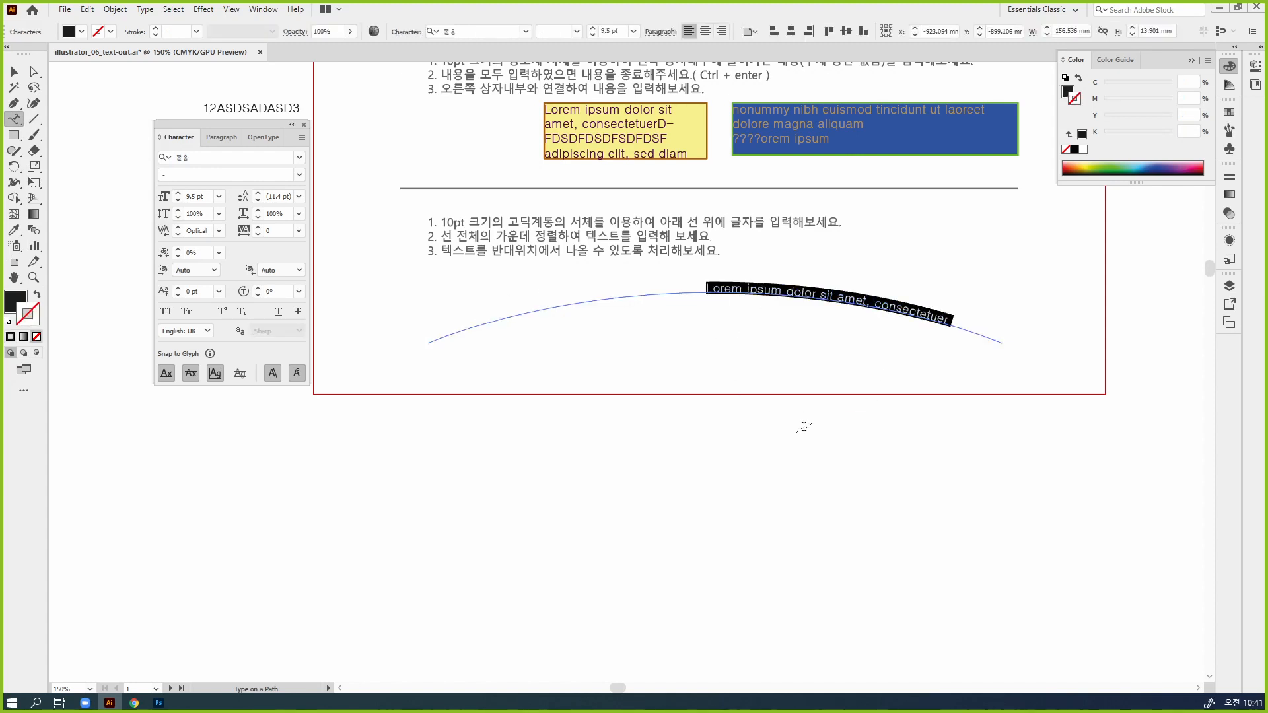
left_click(14, 71)
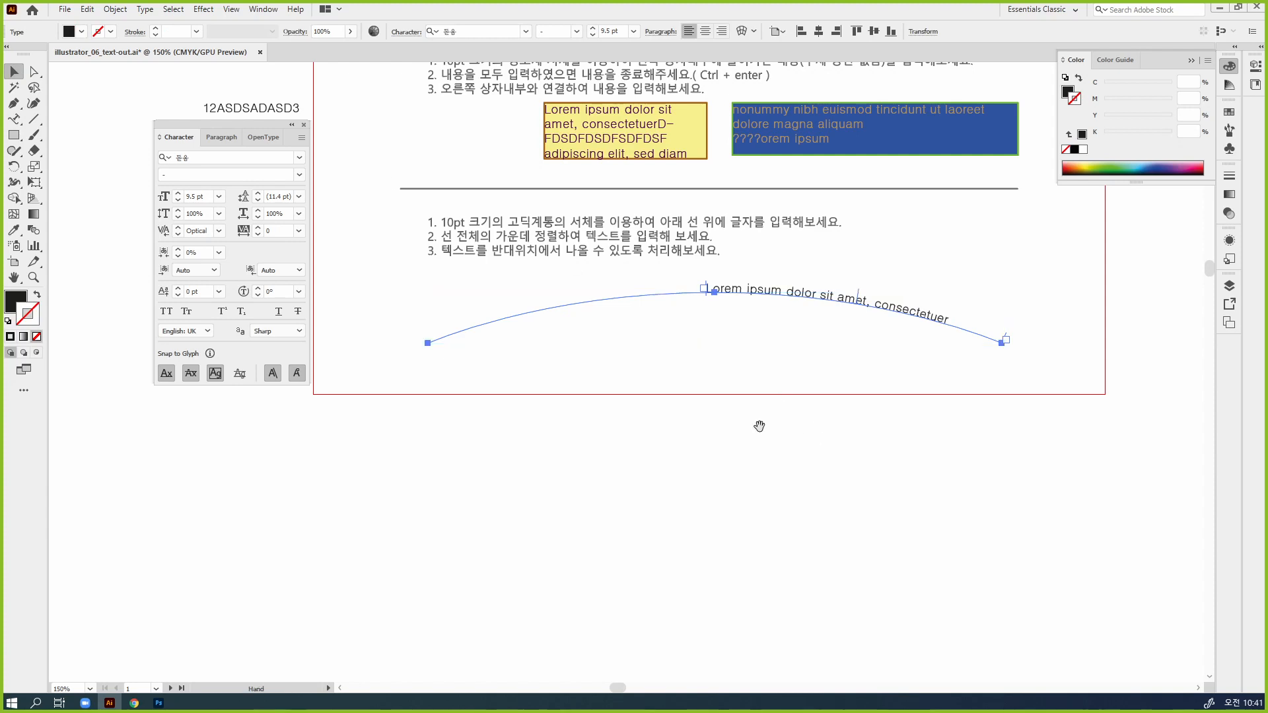
Collapse the Color panel and dock the floating Character panel group with the collapsed panel icons
left_click(805, 415, "ctrl")
left_click_drag(774, 429, 985, 452)
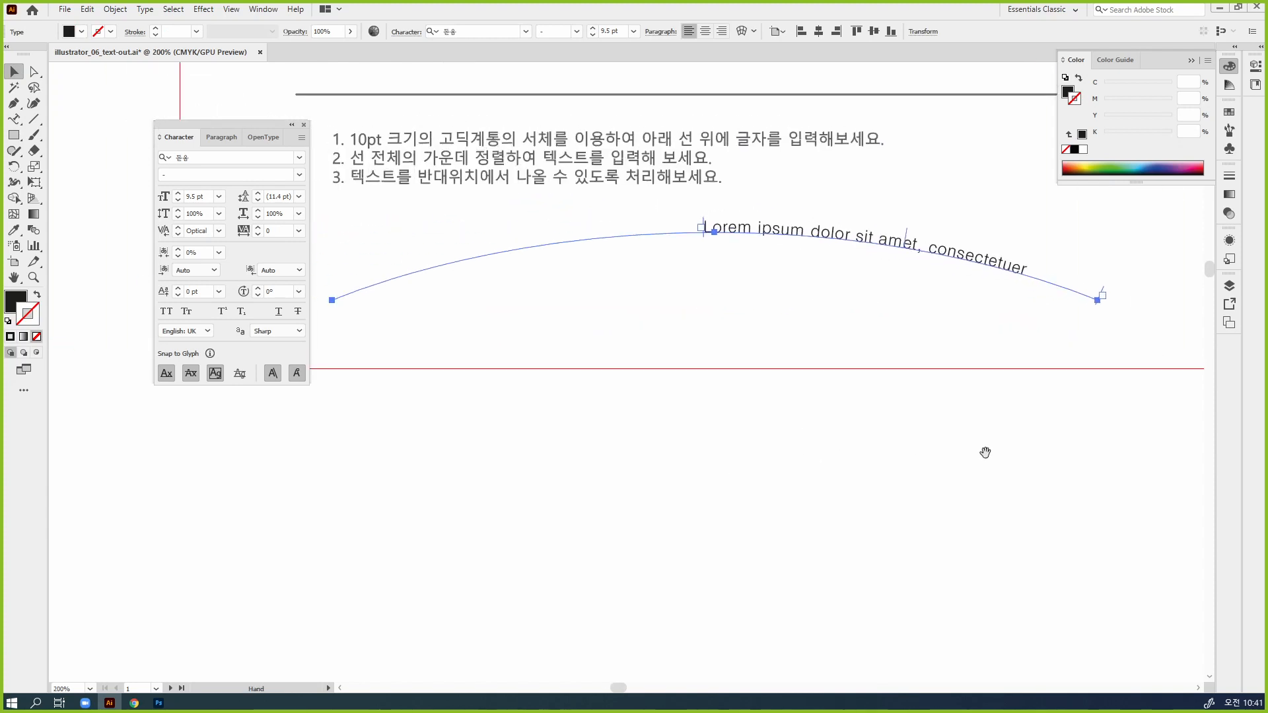
left_click(1230, 67)
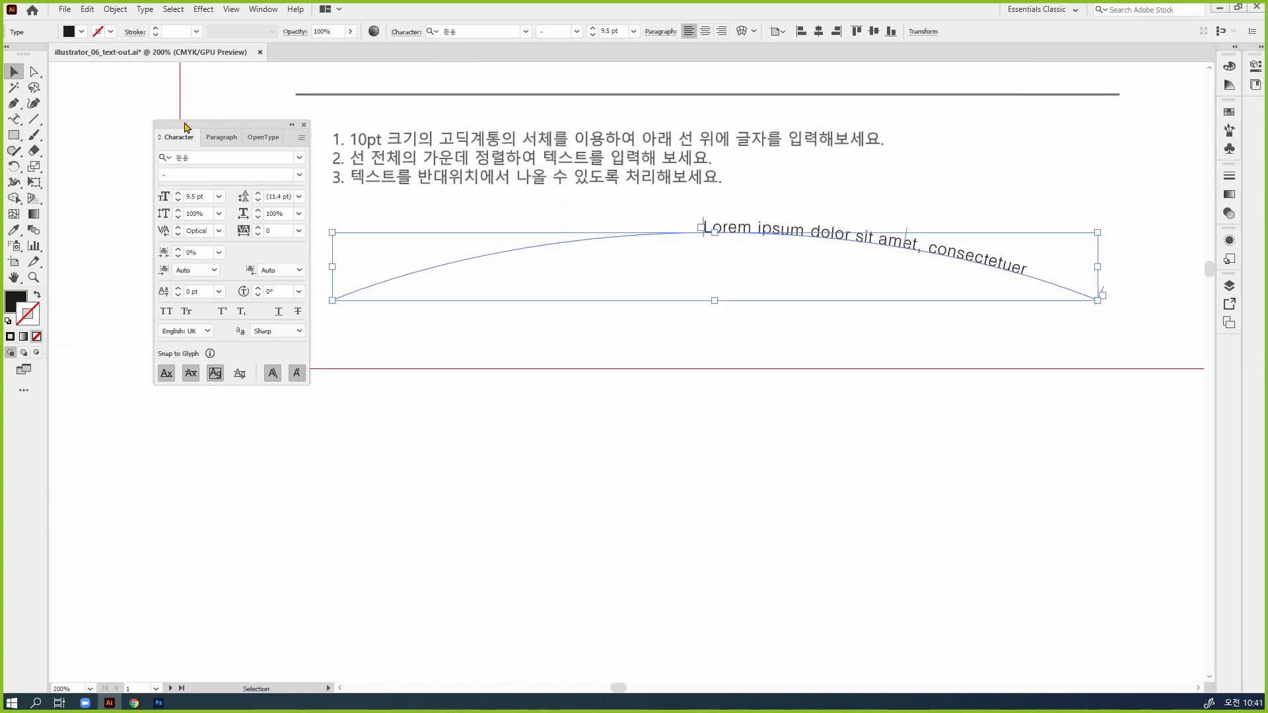
left_click_drag(178, 129, 1231, 358)
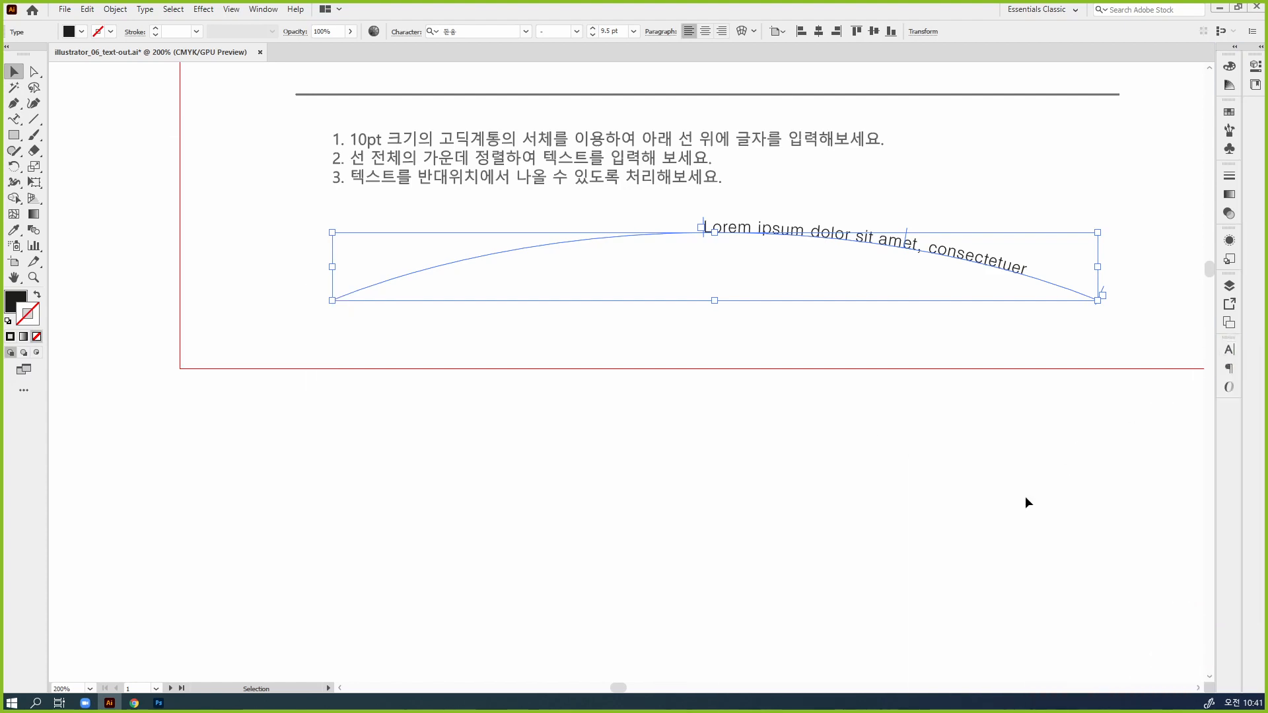
key("ctrl")
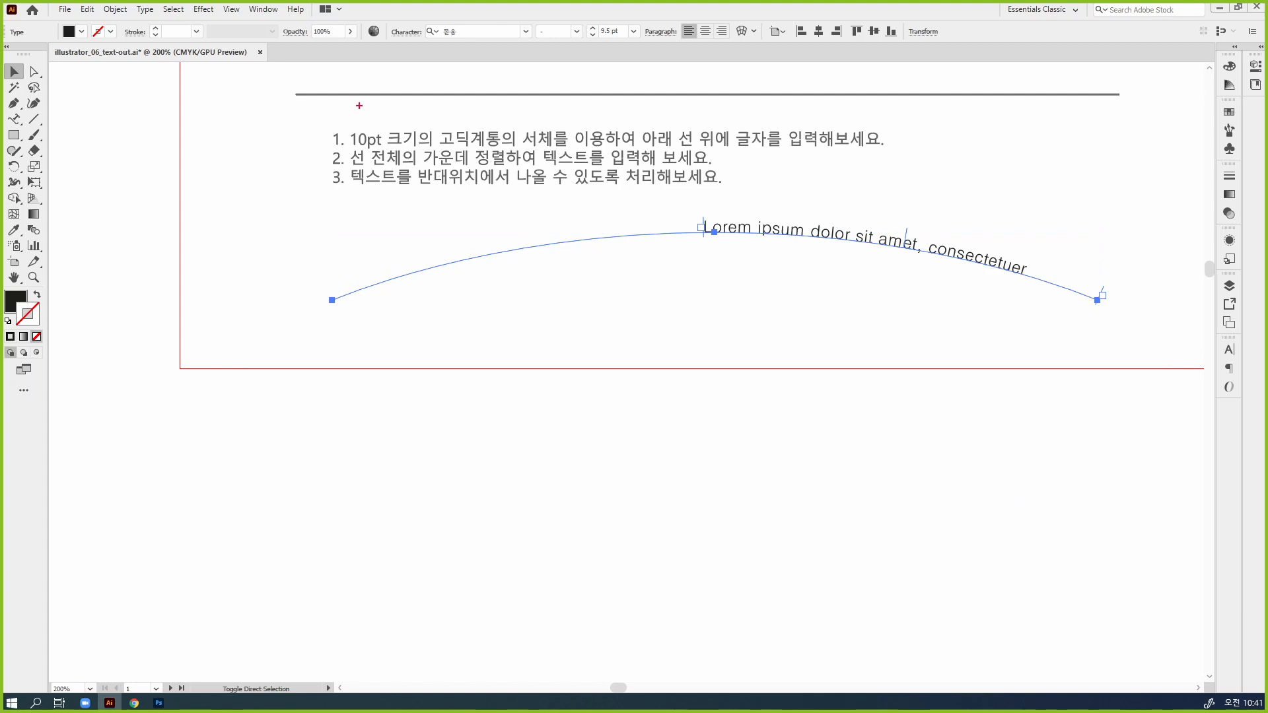
mouse_move(703, 201)
left_mouse_down()
mouse_move(705, 243)
mouse_move(704, 206)
mouse_move(665, 199)
left_mouse_up()
mouse_move(1112, 271)
left_mouse_down()
mouse_move(1095, 301)
mouse_move(1123, 286)
mouse_move(1111, 278)
left_mouse_up()
mouse_move(1111, 279)
left_mouse_down()
mouse_move(1109, 291)
mouse_move(1141, 278)
left_mouse_up()
left_click_drag(1131, 281, 1140, 295)
left_click_drag(1130, 287, 1141, 286)
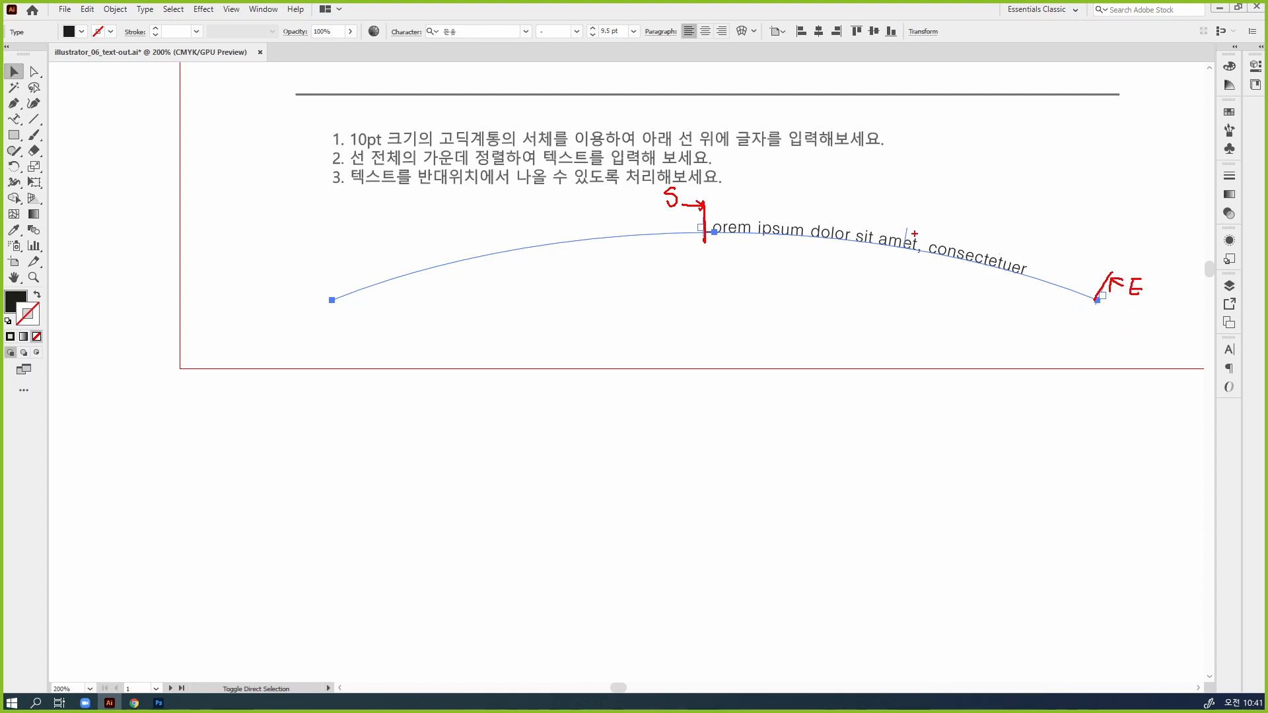
mouse_move(914, 234)
left_mouse_down()
mouse_move(905, 209)
mouse_move(919, 213)
mouse_move(923, 195)
left_mouse_up()
left_click_drag(940, 183, 943, 197)
left_click_drag(704, 245, 705, 262)
mouse_move(546, 285)
left_mouse_down()
mouse_move(474, 307)
mouse_move(544, 199)
mouse_move(535, 305)
left_mouse_up()
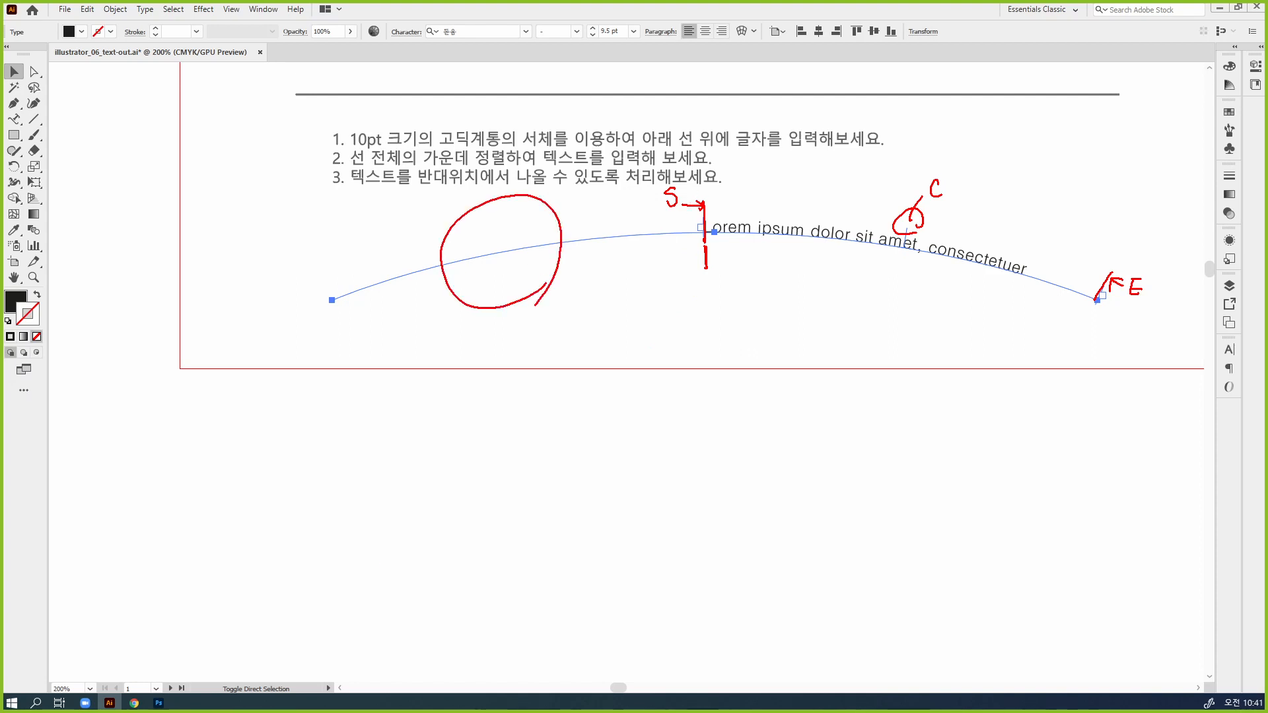
mouse_move(1131, 301)
left_mouse_down()
mouse_move(1096, 292)
mouse_move(1132, 257)
mouse_move(1137, 308)
left_mouse_up()
key("Escape")
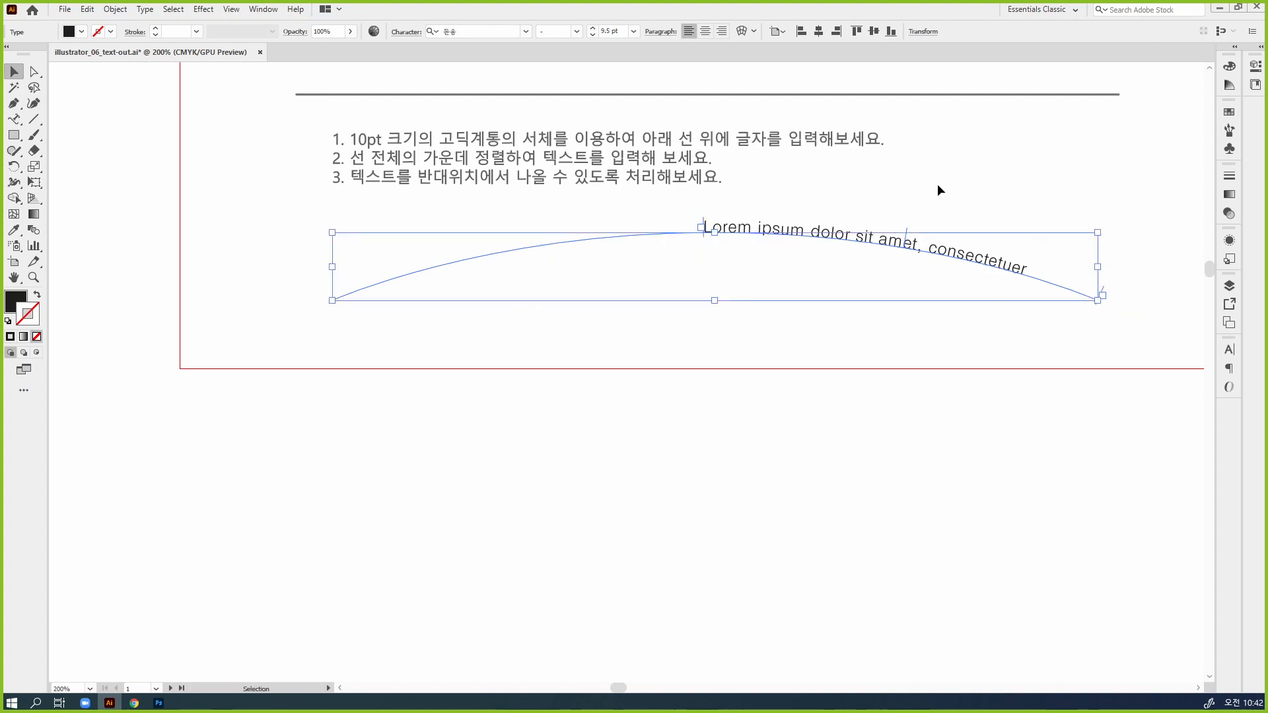
Try right and left paragraph alignment on the arc text, and leave it centered
left_click(1229, 350)
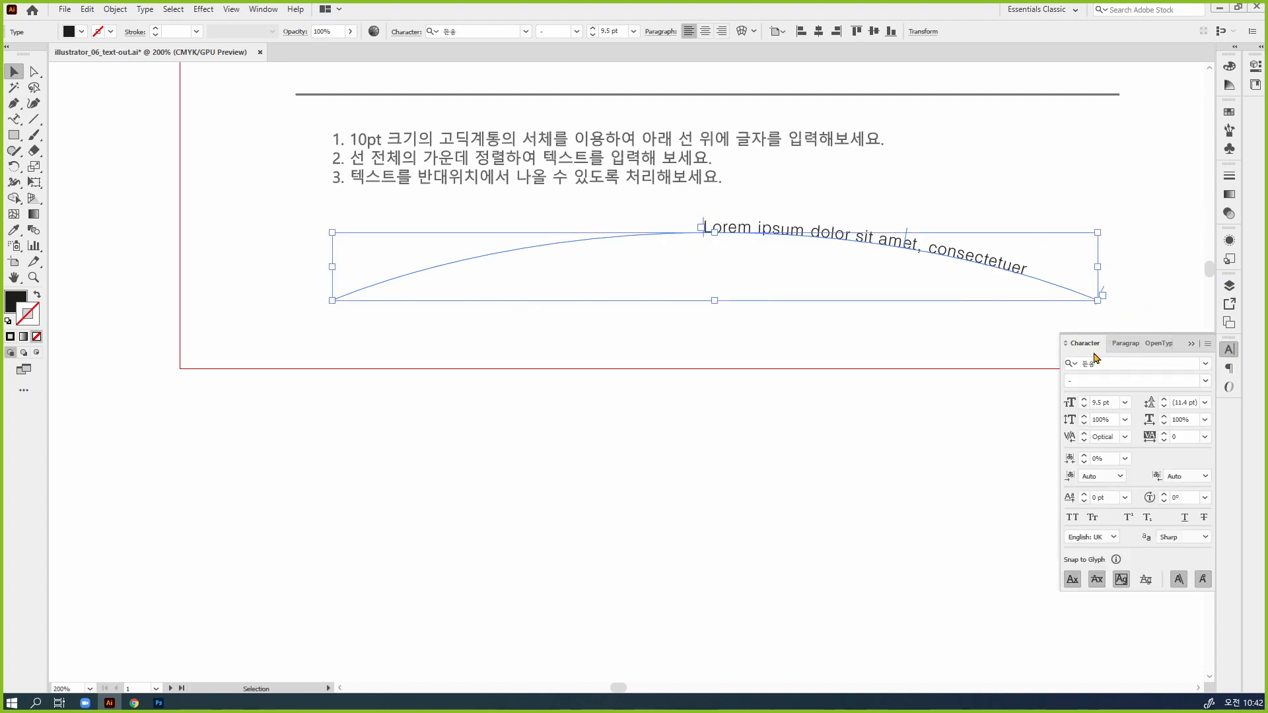
left_click(1127, 351)
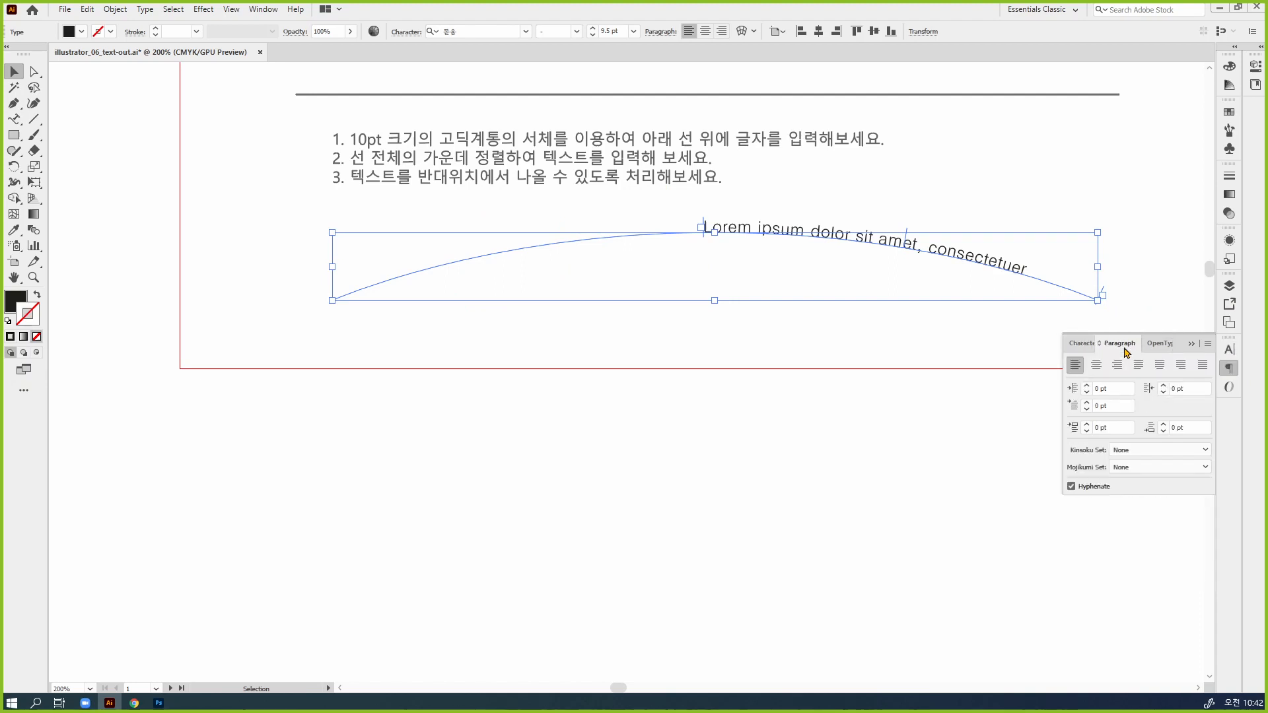
left_click(1096, 365)
left_click(1119, 371)
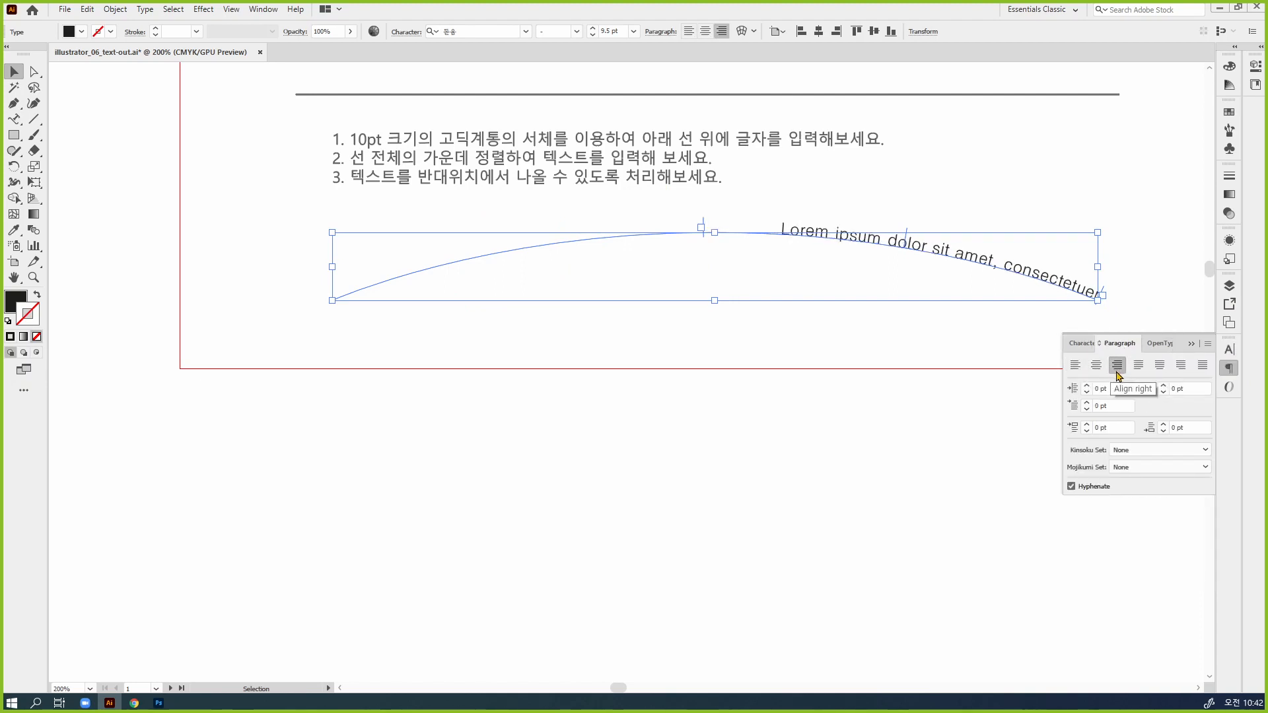
left_click(1100, 370)
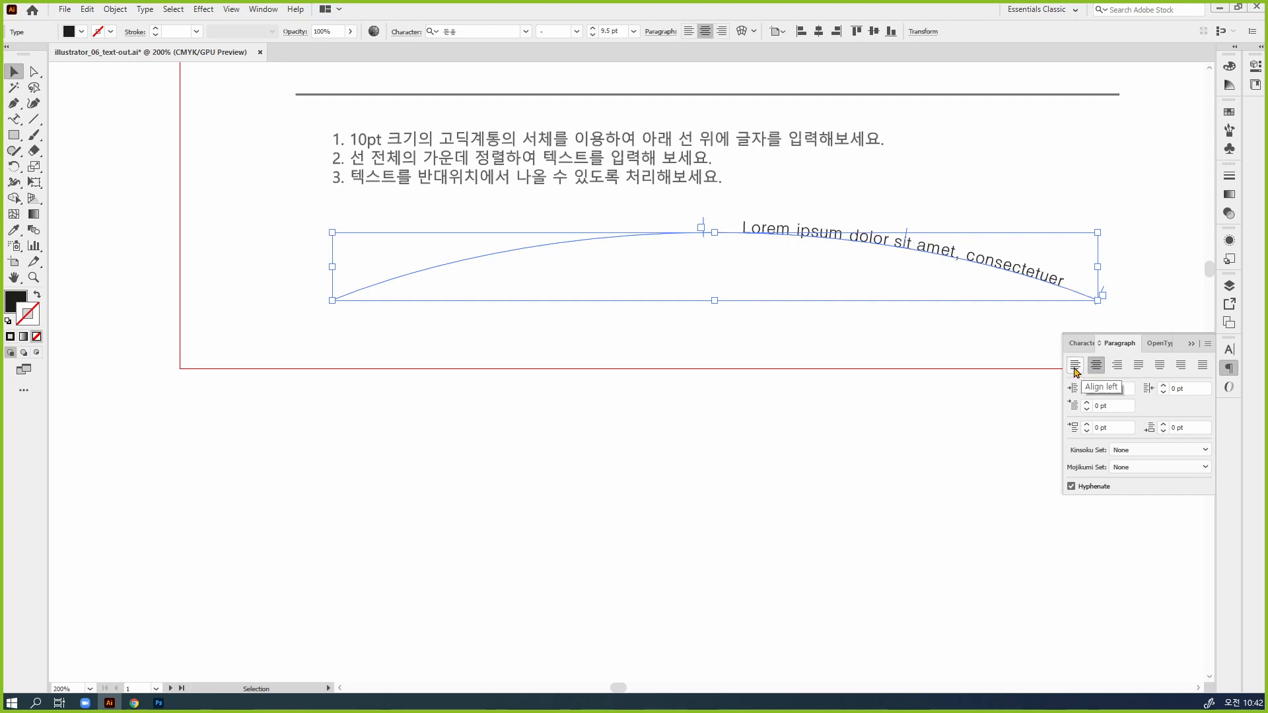
left_click(1076, 367)
left_click(1091, 367)
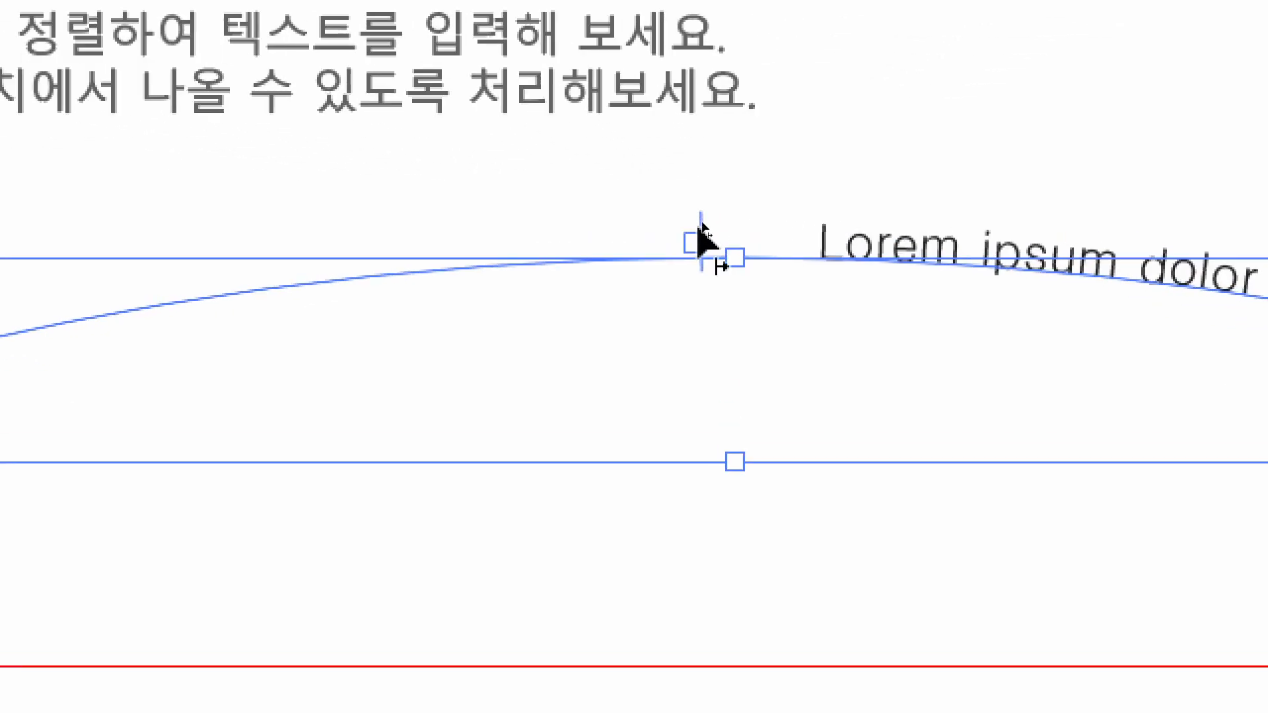
Move the path text's start bracket from the middle of the arc to the arc's left end
left_click_drag(701, 235, 161, 458)
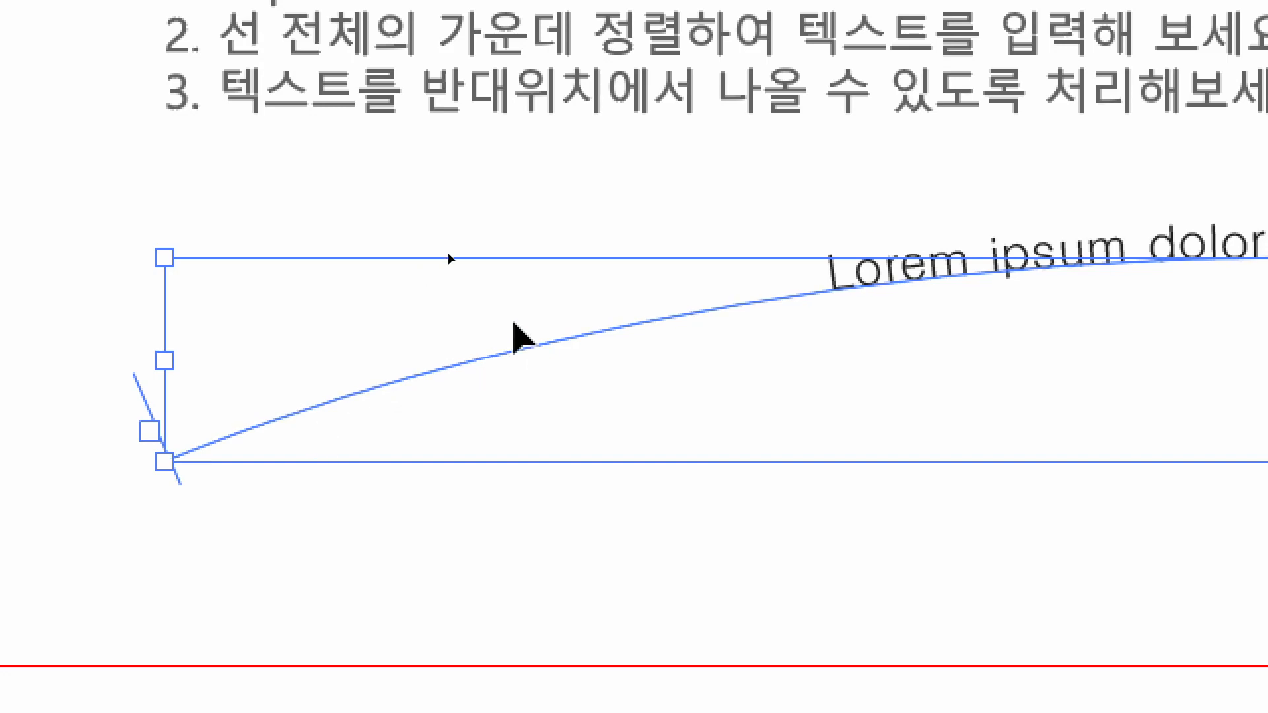
key("a")
key("v")
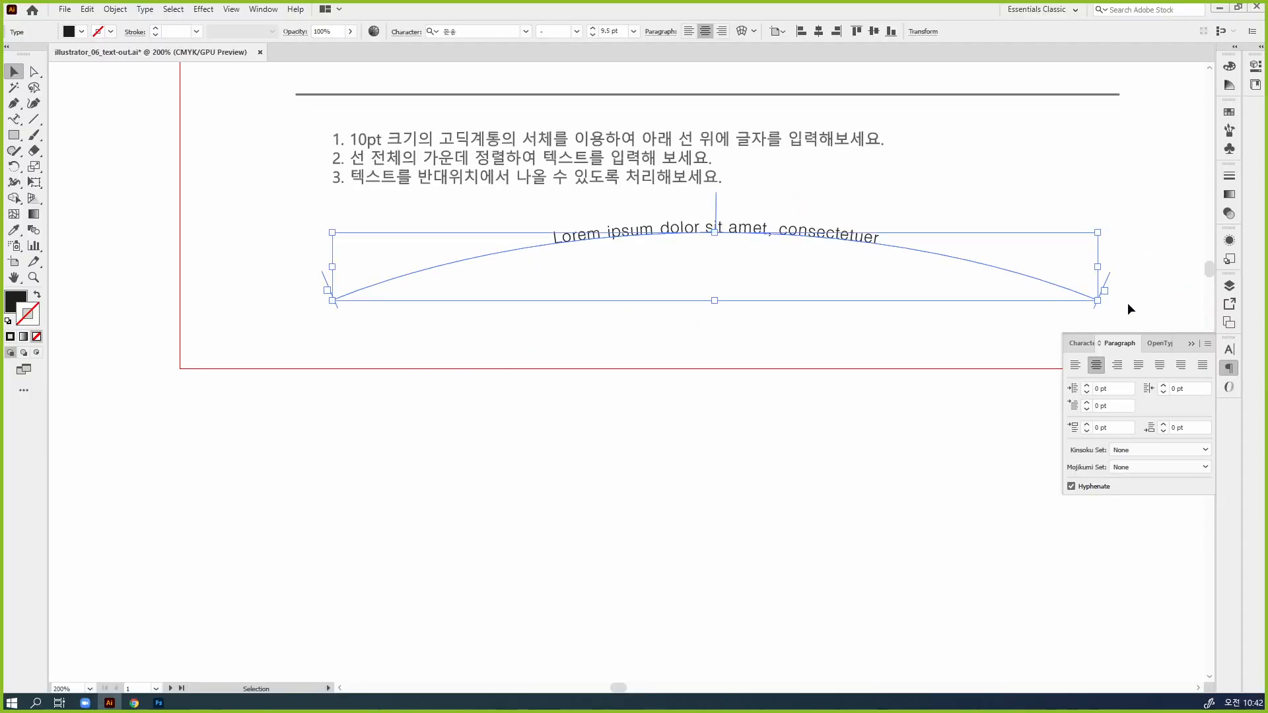
Try right, left and centered alignment on the full-length arc text, and leave it right-aligned
left_click(1116, 365)
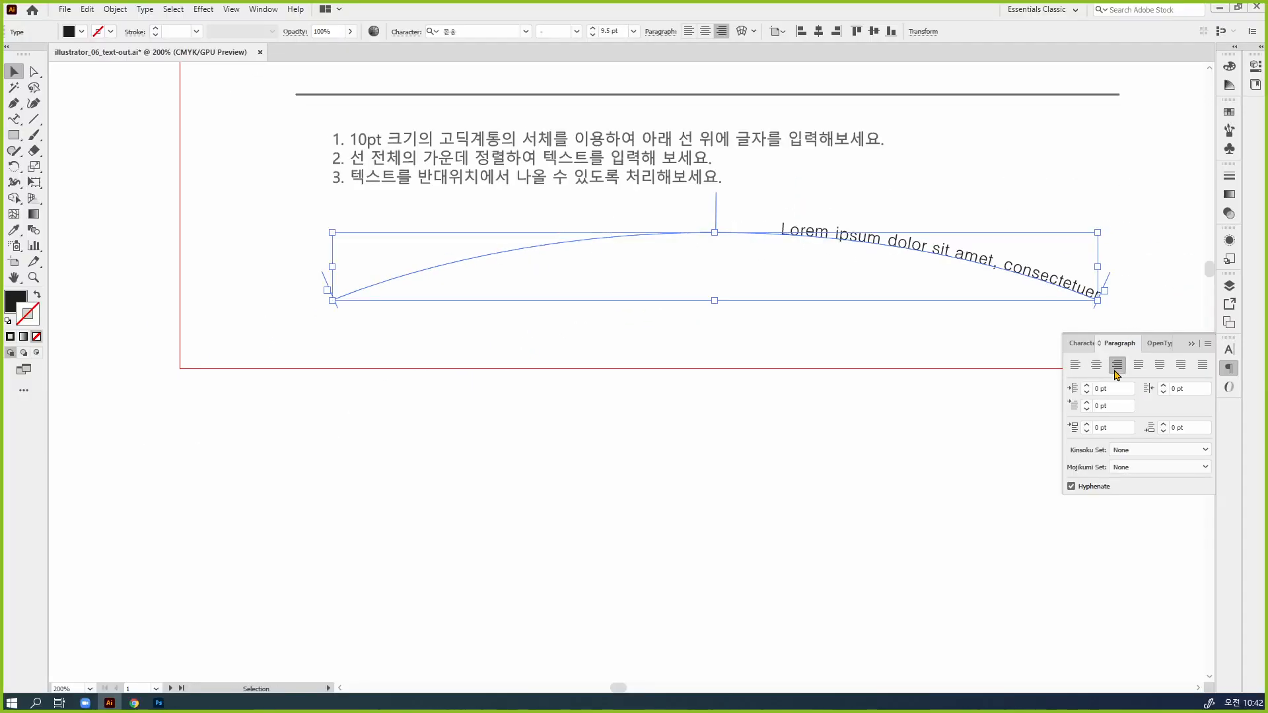
left_click(1074, 365)
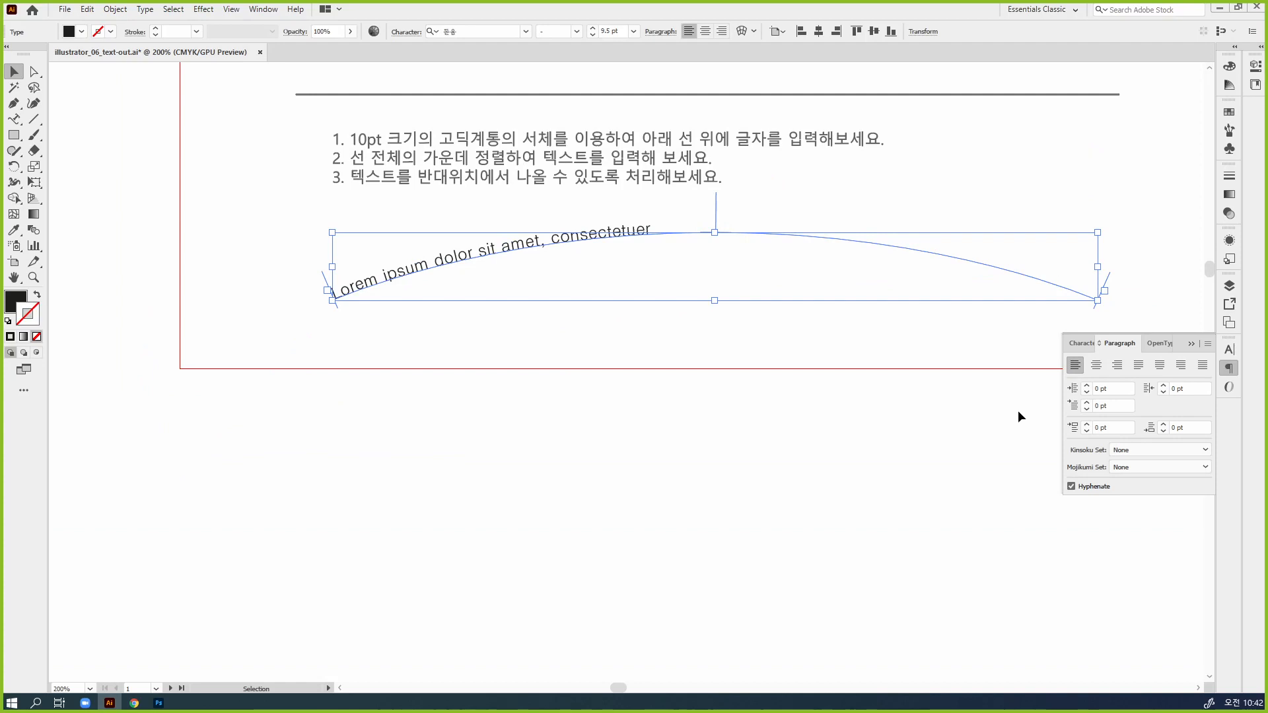
left_click(1095, 366)
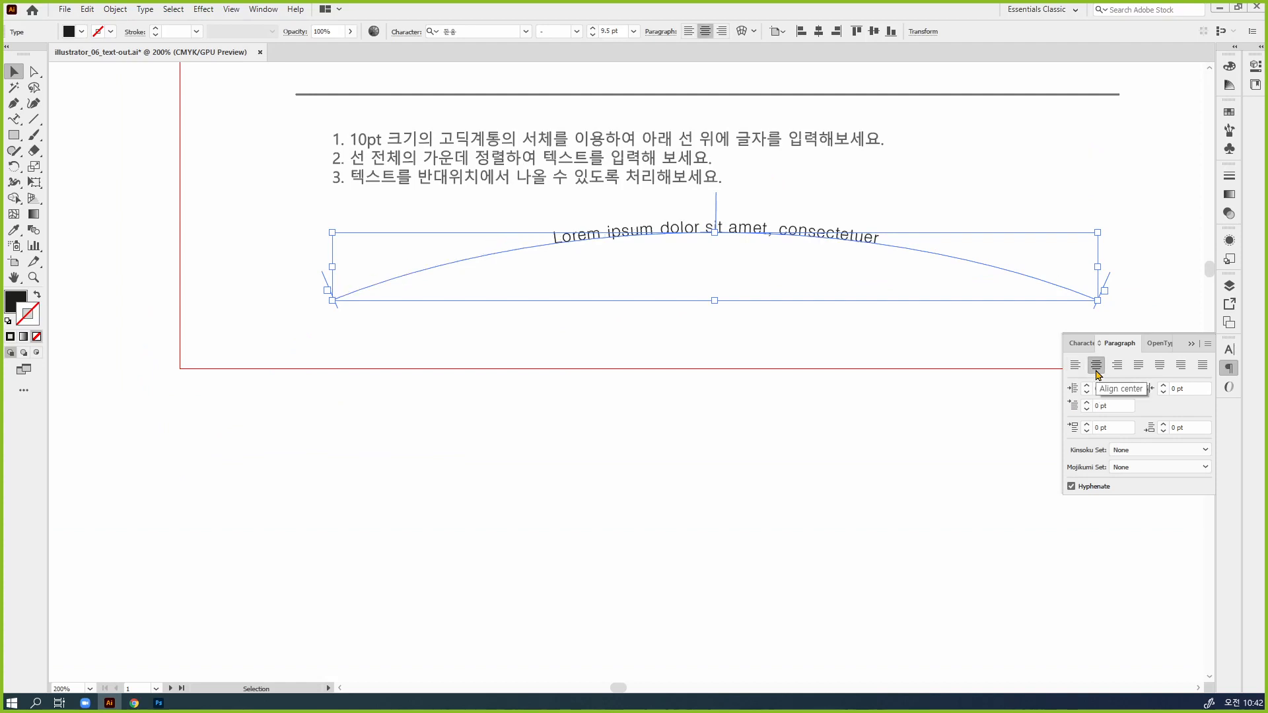
scroll(882, 330, "down", 1)
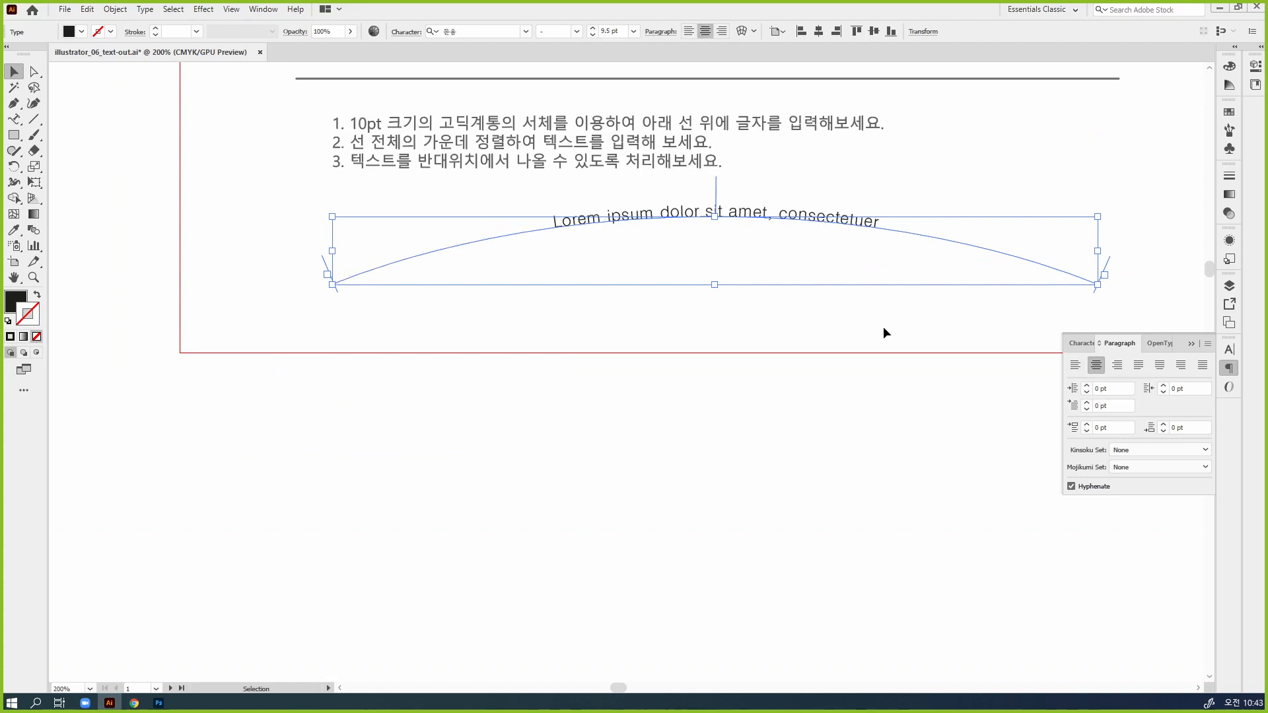
left_click(892, 337)
key("ctrl+z")
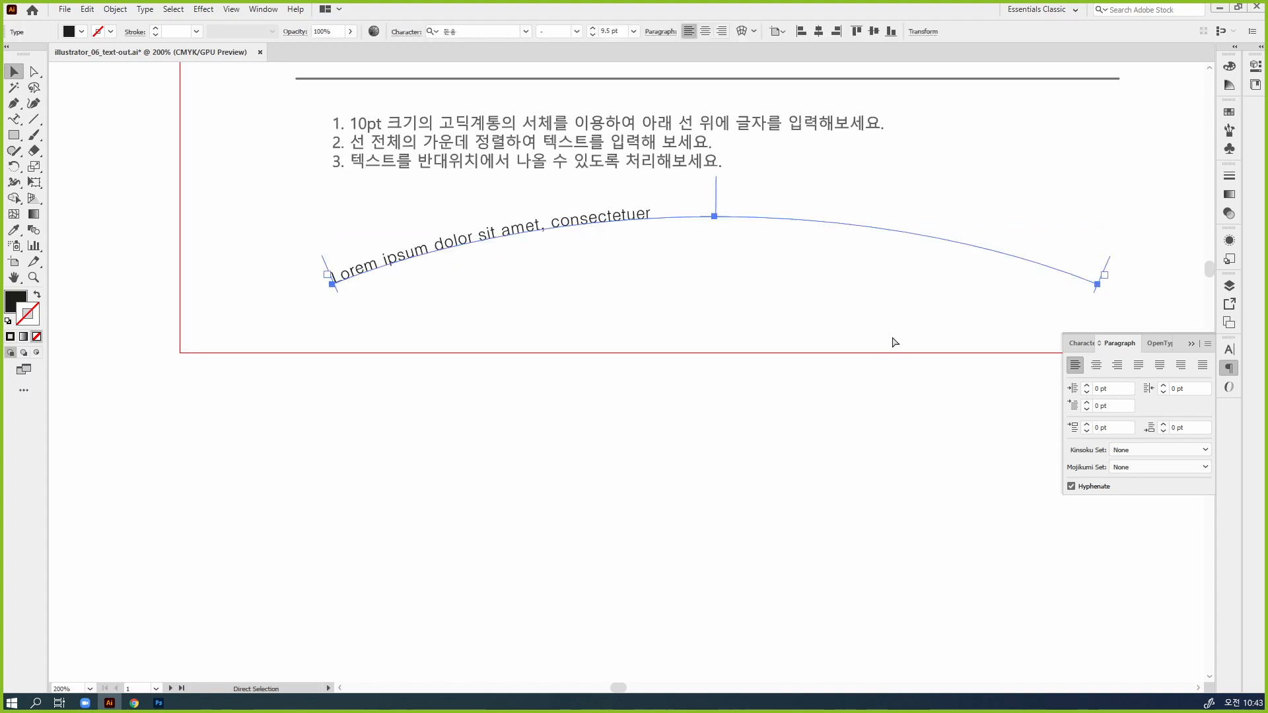
key("ctrl+shift+r")
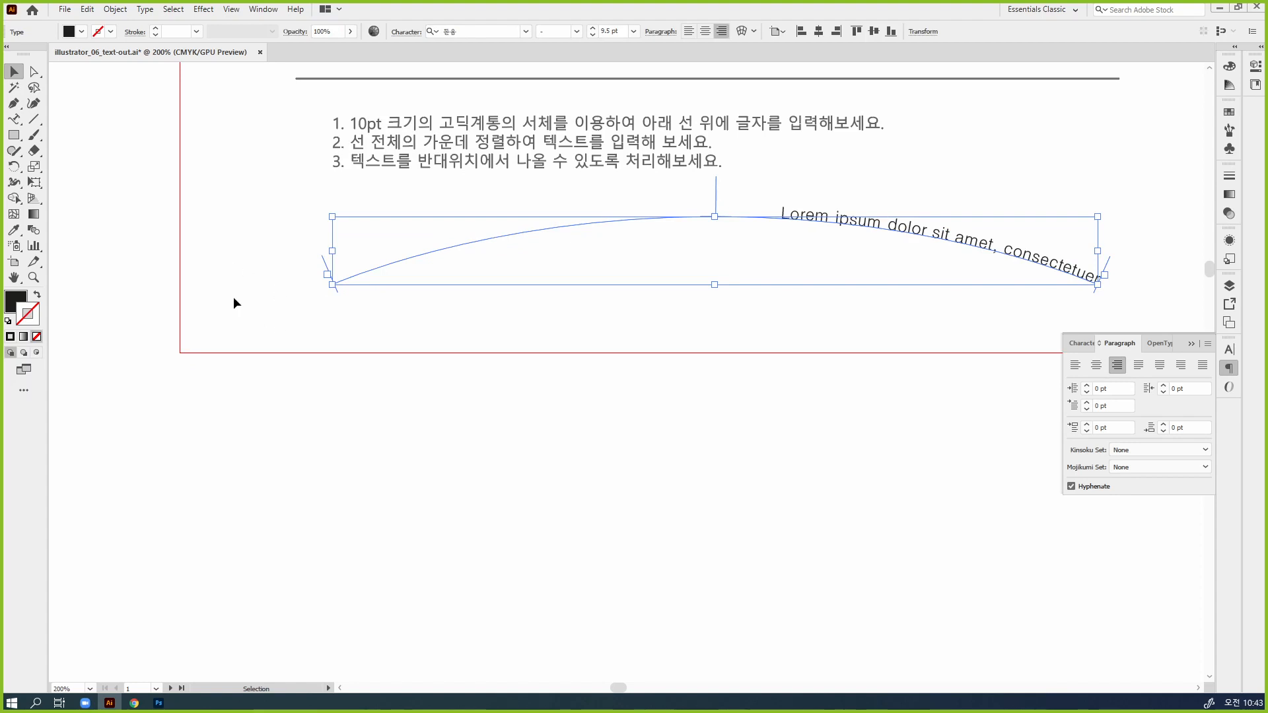
Fine-tune the path text's start bracket so it sits exactly on the arc's left endpoint
left_click_drag(470, 326, 664, 289)
scroll(664, 288, "up", 4)
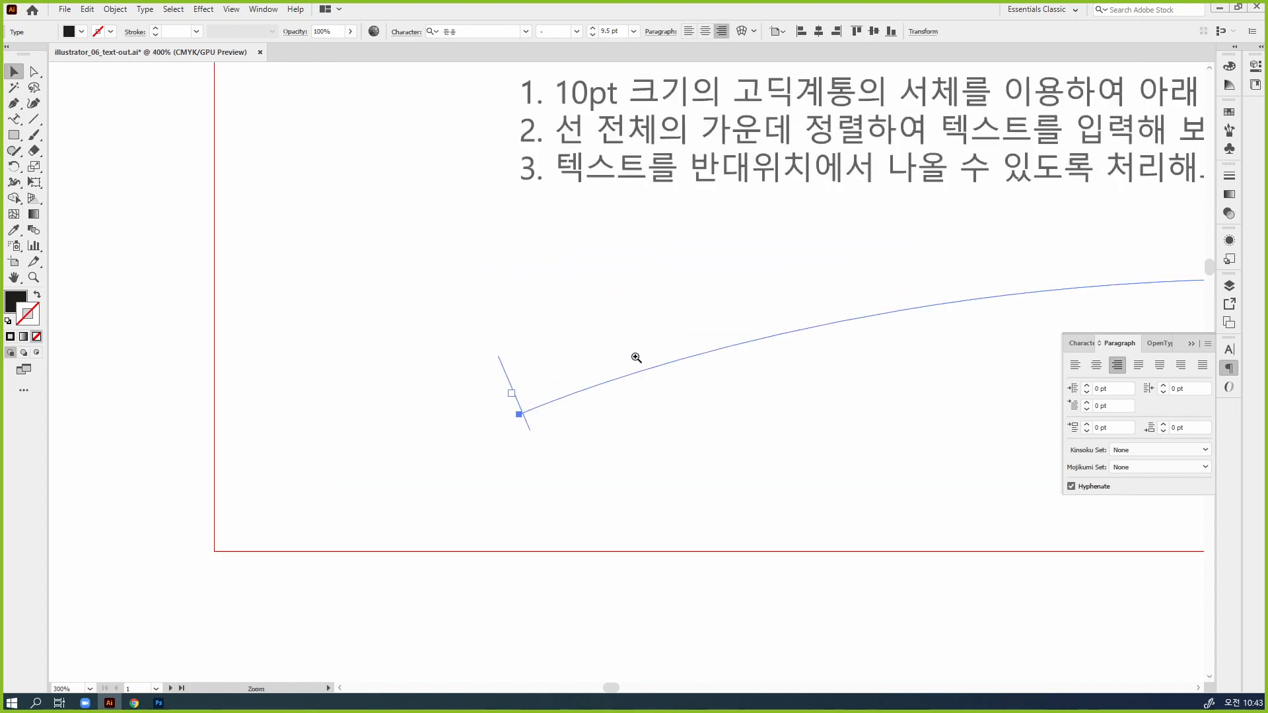
left_click_drag(666, 438, 571, 351)
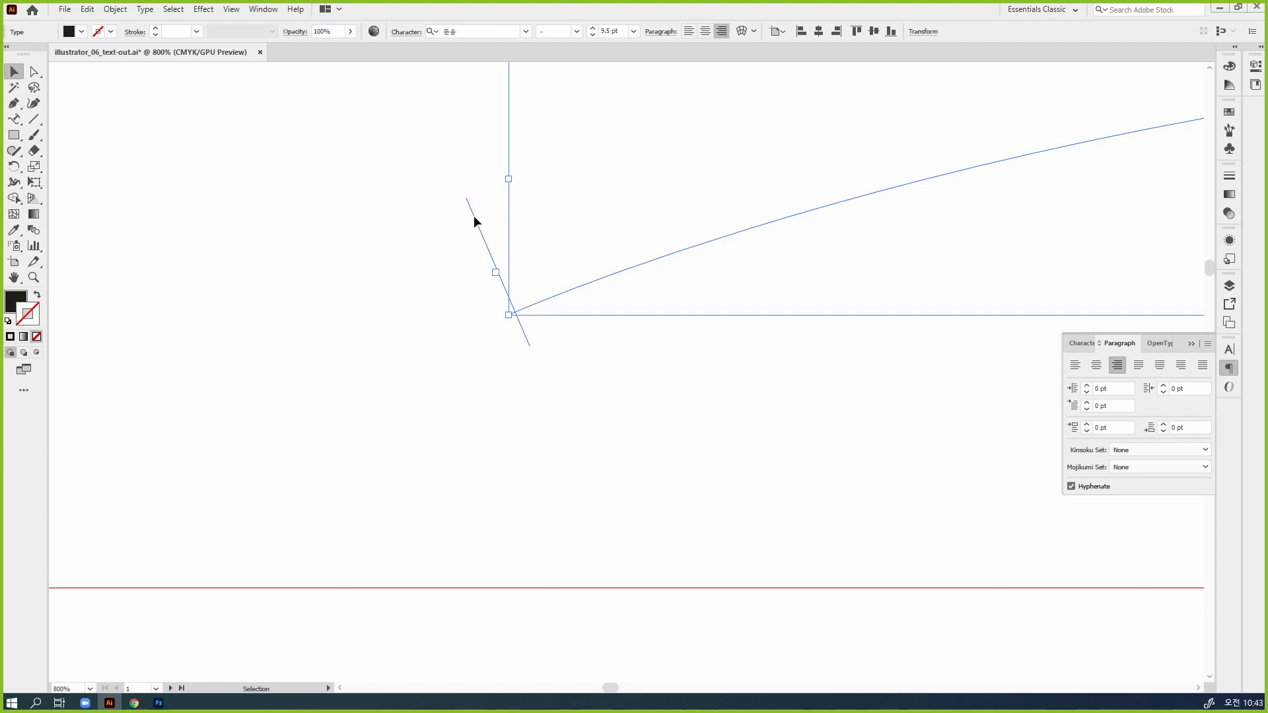
mouse_move(474, 220)
left_mouse_down()
mouse_move(730, 175)
mouse_move(874, 167)
mouse_move(938, 186)
mouse_move(894, 87)
mouse_move(631, 155)
mouse_move(469, 219)
left_mouse_up()
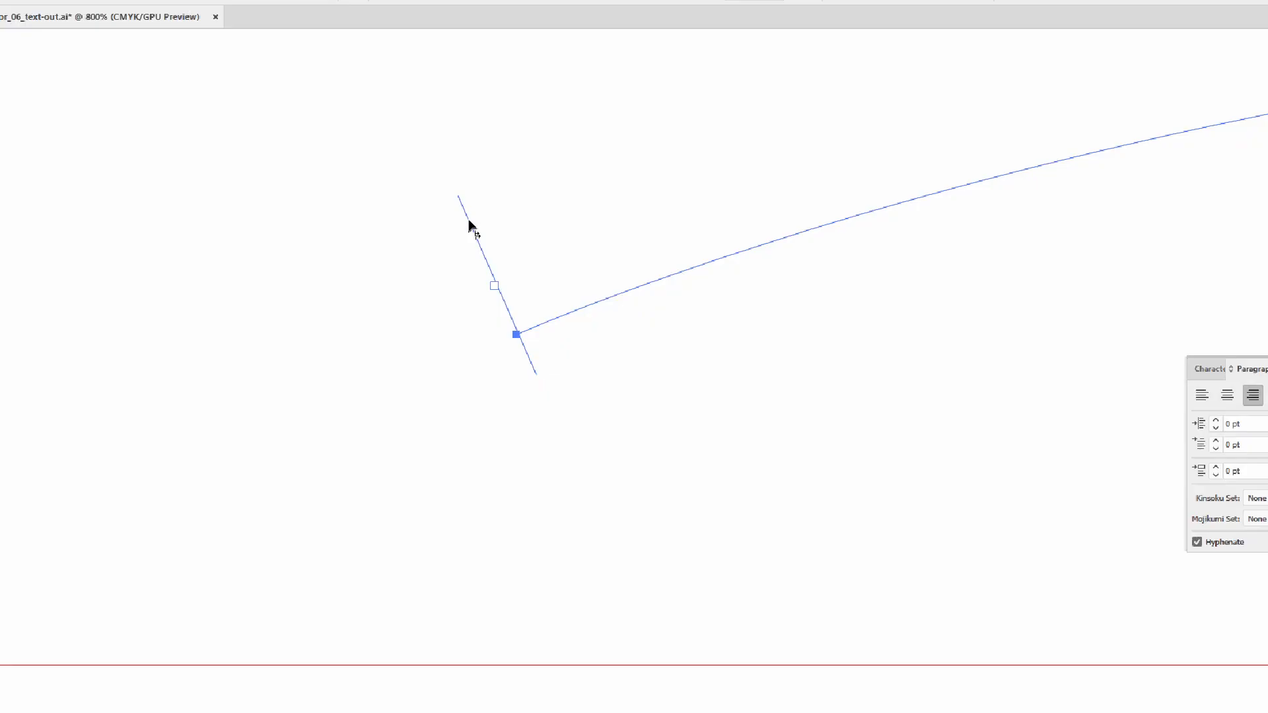
key("ctrl+minus")
key("ctrl+minus")
key("ctrl+minus")
key("ctrl+minus")
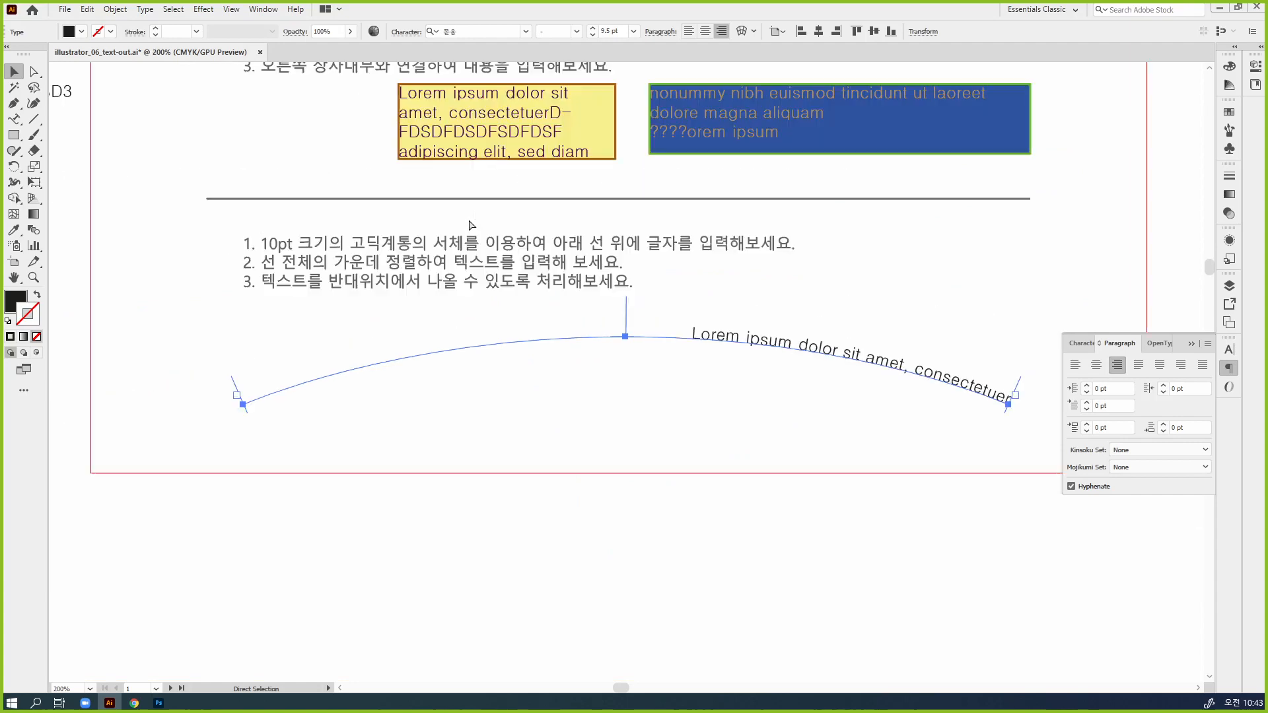
key("ctrl+minus")
left_click_drag(536, 390, 575, 295)
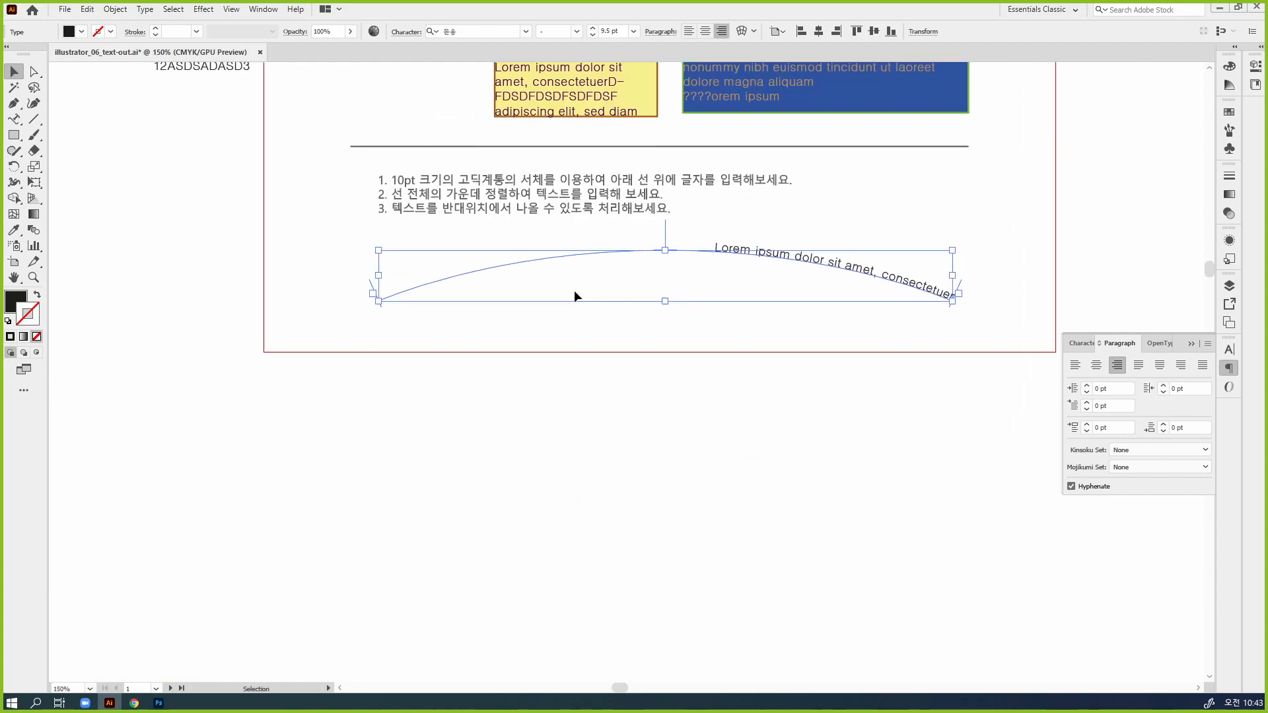
Move the start bracket inward with Direct Selection, and flip the text to the arc's underside with centered alignment
left_click(370, 282)
key("a")
key("ctrl+plus")
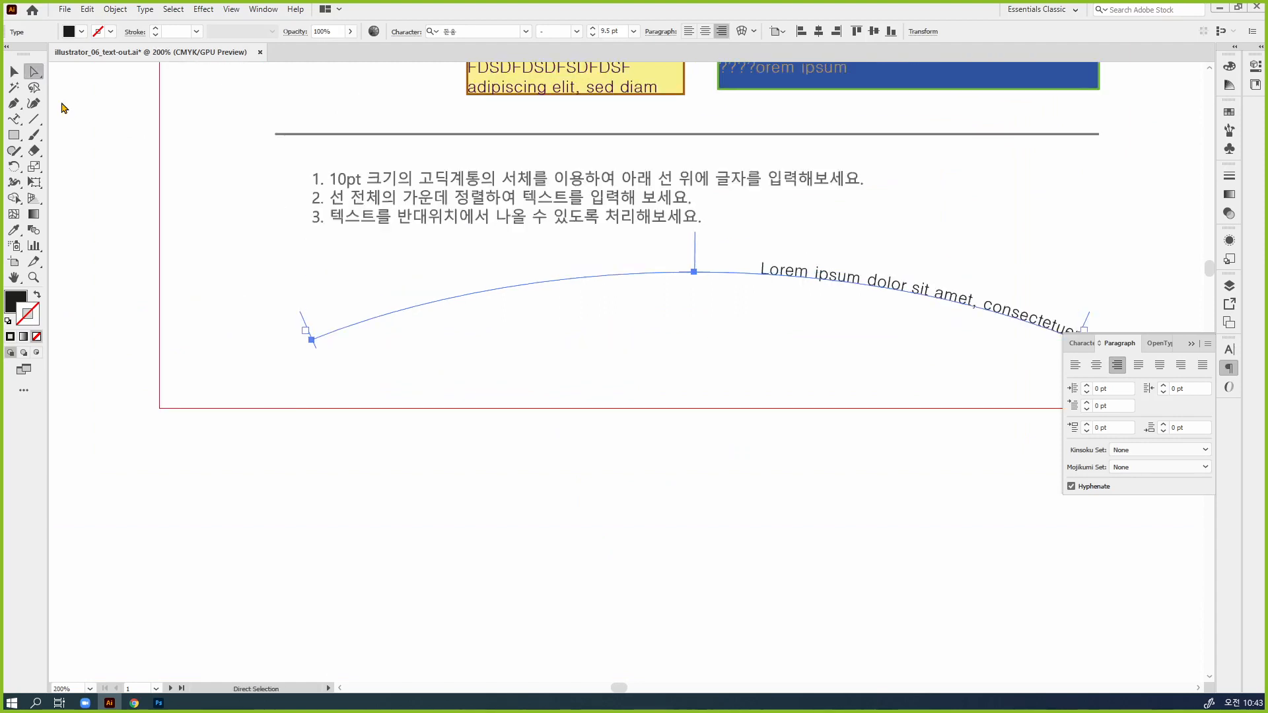
left_click_drag(304, 324, 551, 272)
left_click_drag(820, 249, 711, 297)
left_click(1096, 365)
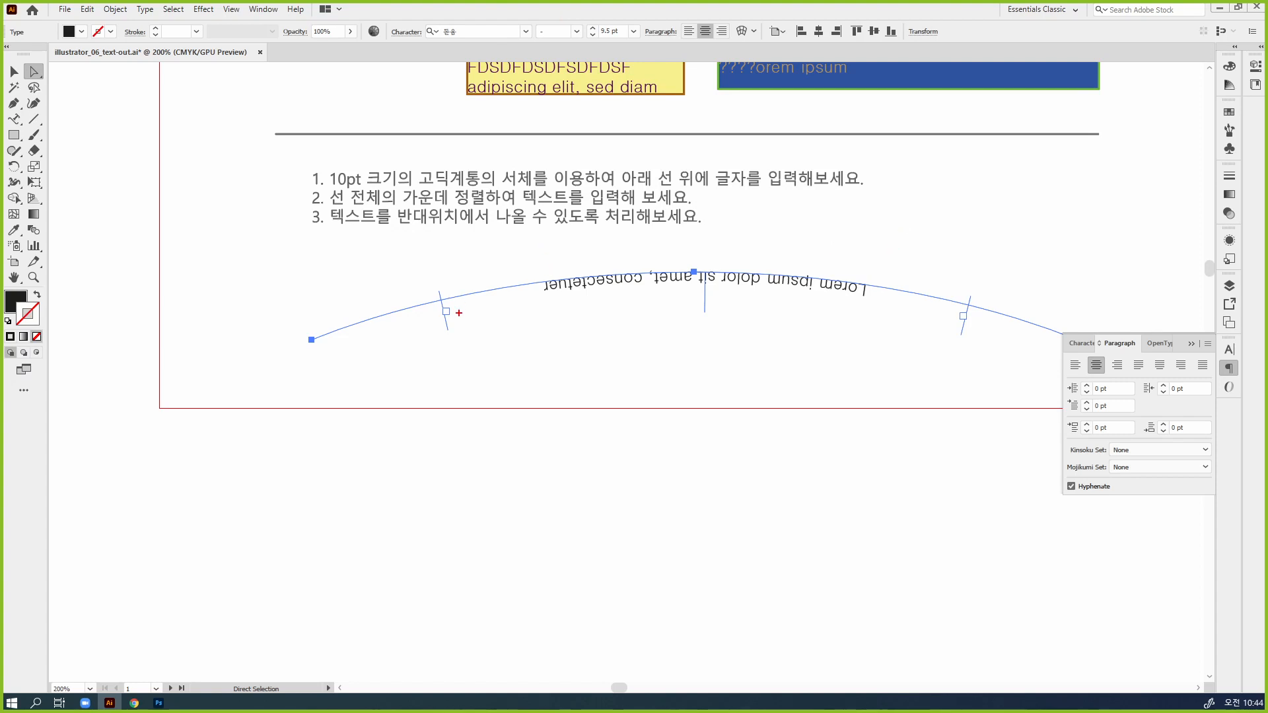
mouse_move(459, 312)
left_mouse_down()
mouse_move(435, 324)
mouse_move(430, 266)
mouse_move(463, 328)
left_mouse_up()
mouse_move(709, 317)
left_mouse_down()
mouse_move(713, 268)
mouse_move(710, 323)
left_mouse_up()
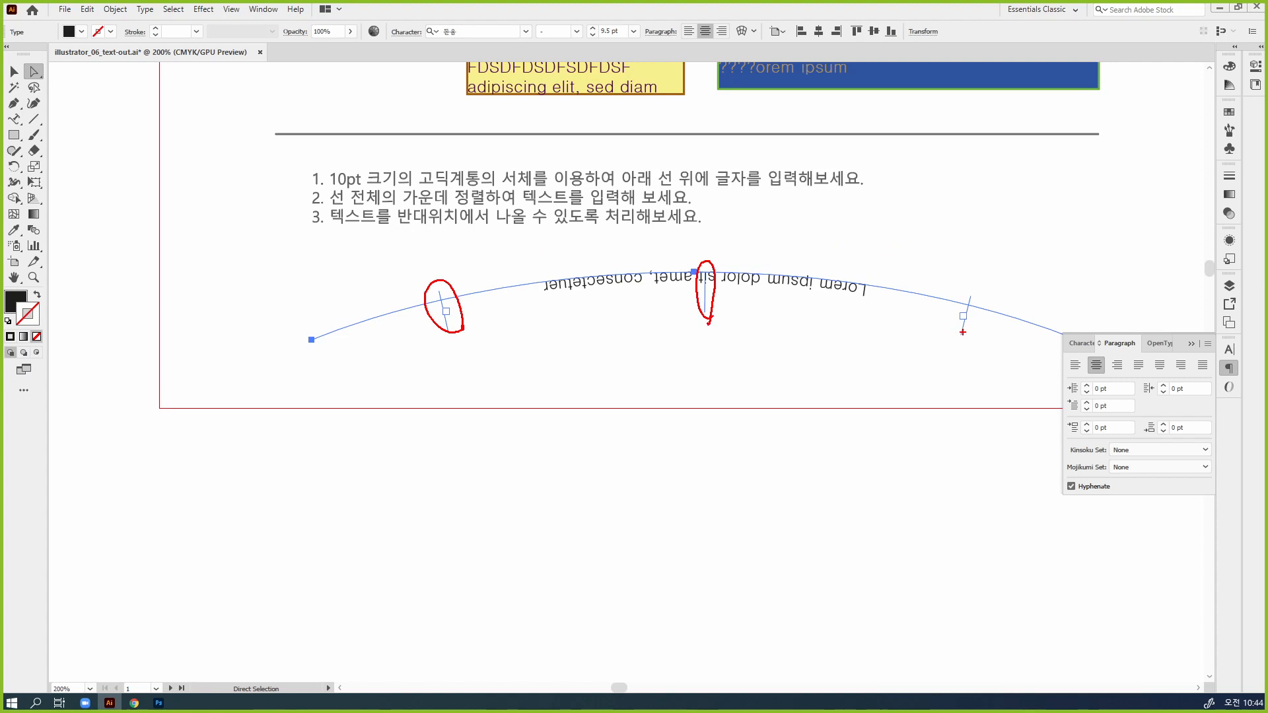
mouse_move(963, 332)
left_mouse_down()
mouse_move(957, 309)
mouse_move(974, 334)
mouse_move(961, 348)
left_mouse_up()
key("Escape")
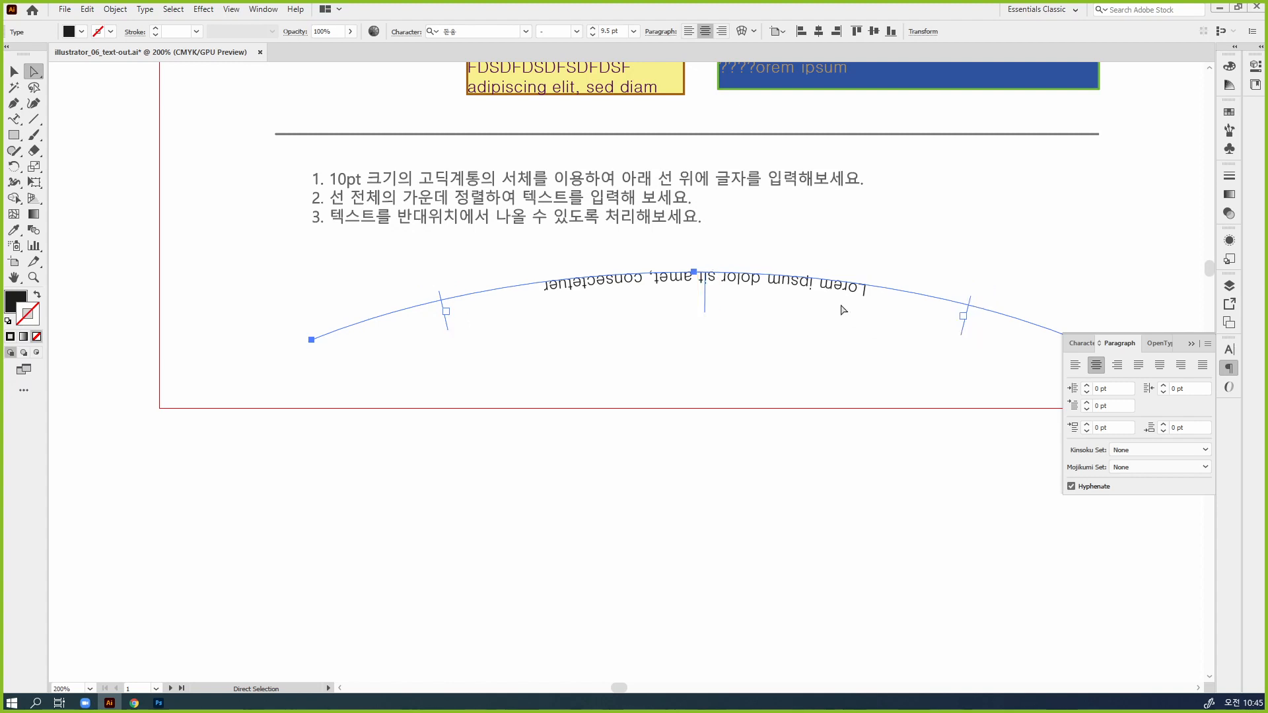
Flip the text back above the arc, with its center bracket at about the arc's midpoint
left_click_drag(702, 298, 696, 261)
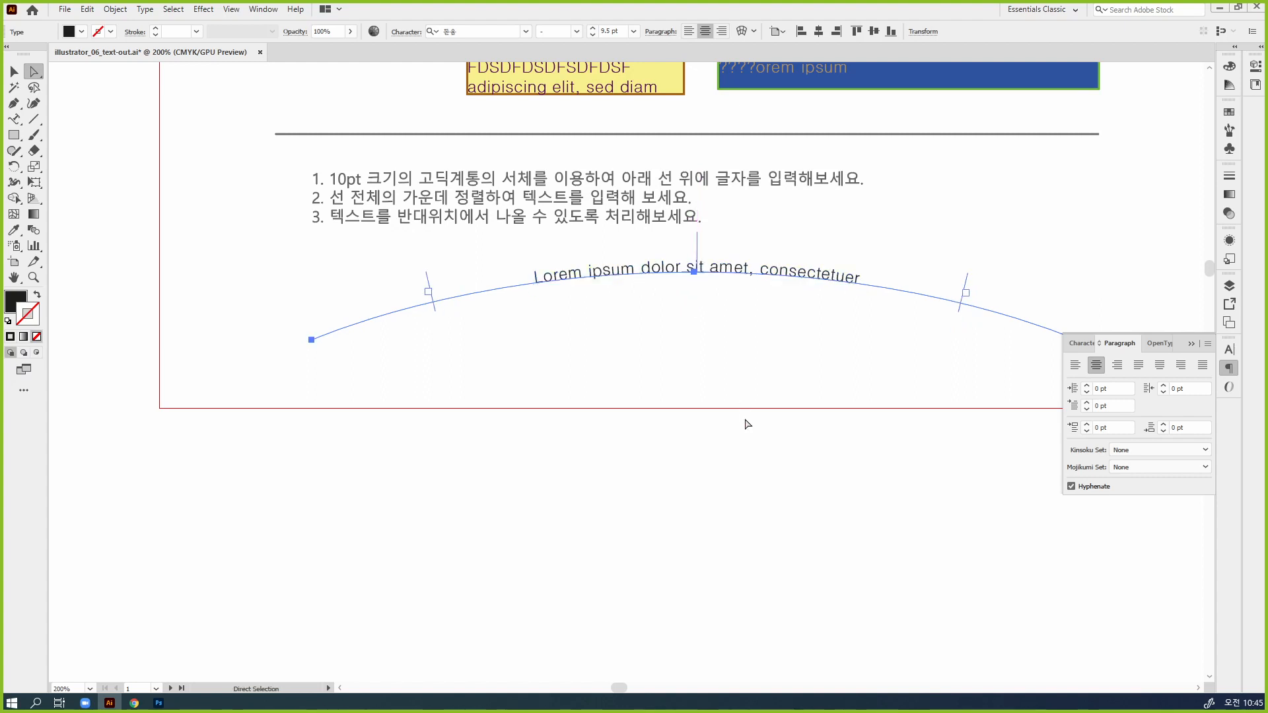
key("ctrl+2")
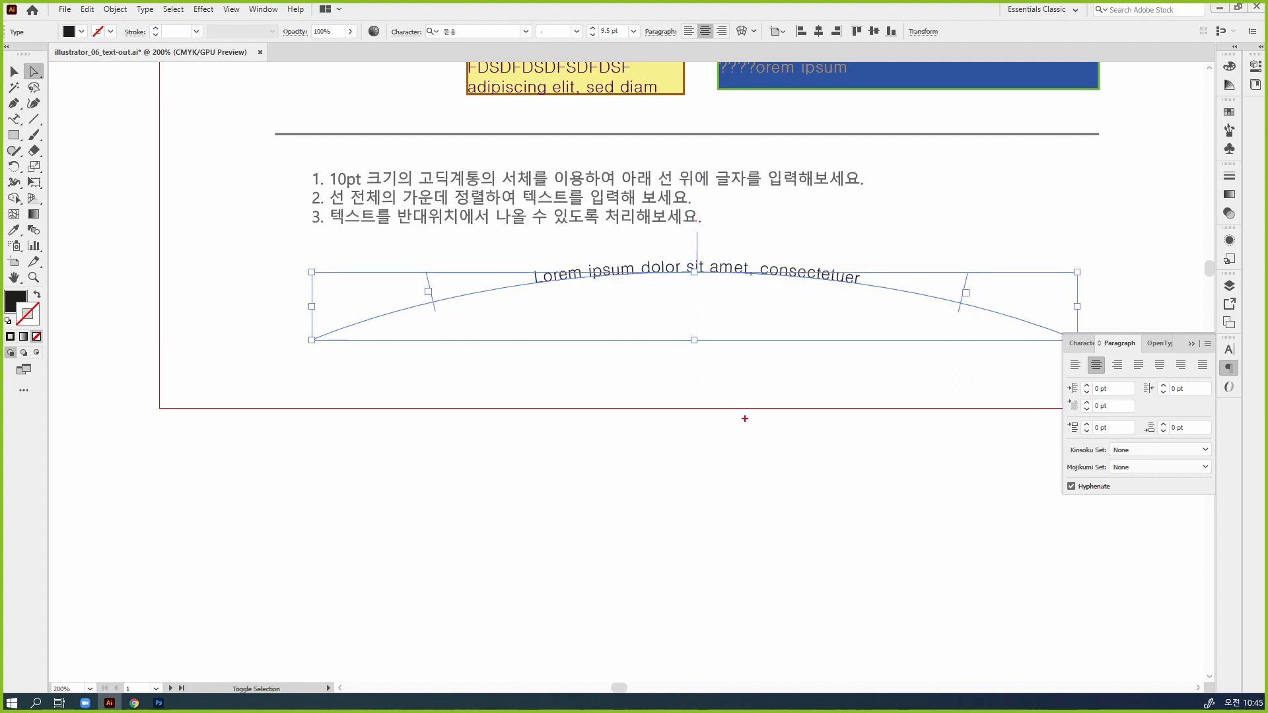
mouse_move(435, 293)
left_mouse_down()
mouse_move(421, 294)
mouse_move(434, 292)
left_mouse_up()
mouse_move(974, 305)
left_mouse_down()
mouse_move(958, 299)
mouse_move(961, 286)
mouse_move(975, 297)
left_mouse_up()
left_click_drag(959, 300, 976, 282)
left_click_drag(1048, 188, 1160, 240)
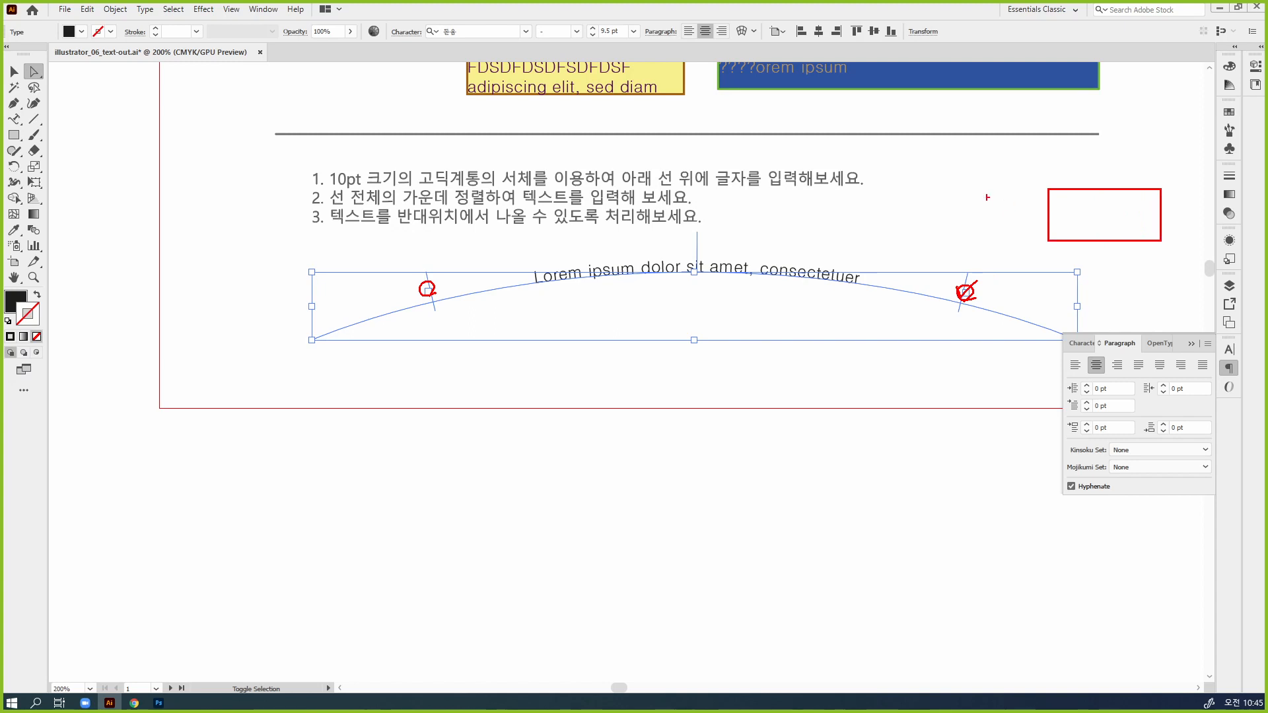
left_click_drag(1045, 202, 1055, 204)
left_click_drag(964, 294, 1050, 210)
key("Escape")
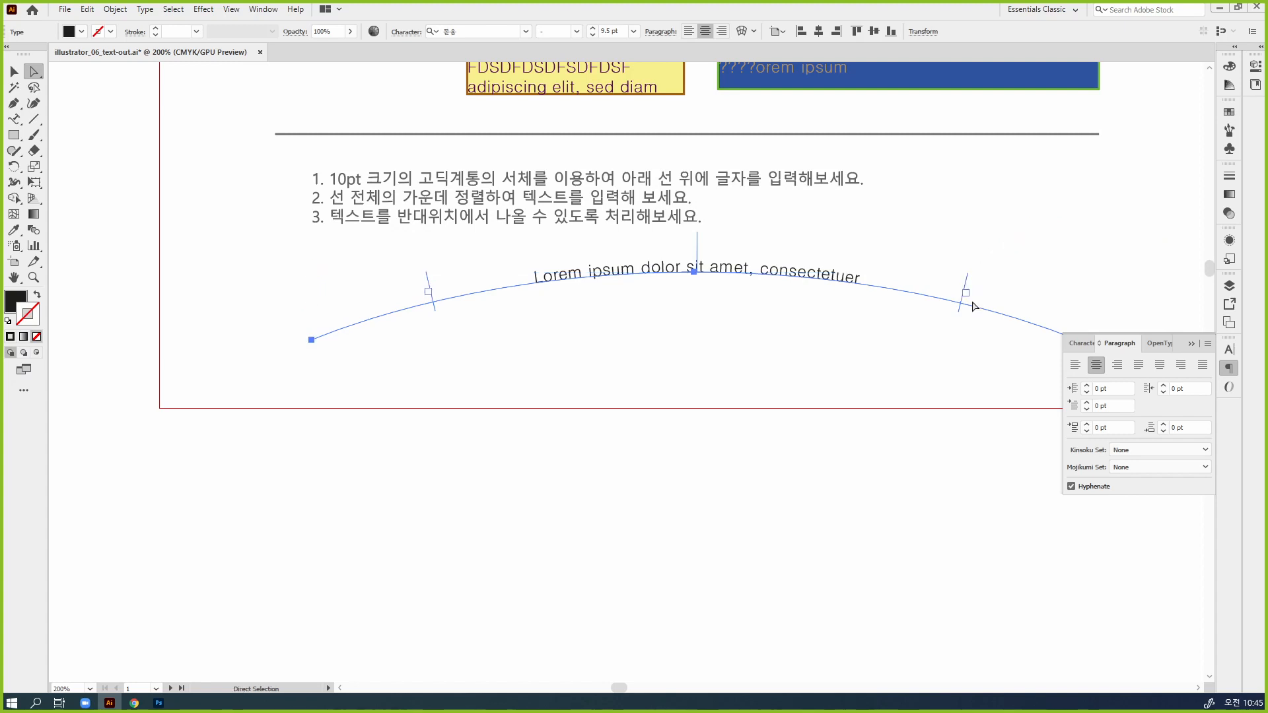
Set the arc text's font size to 14 pt, and deselect the text
left_click(14, 70)
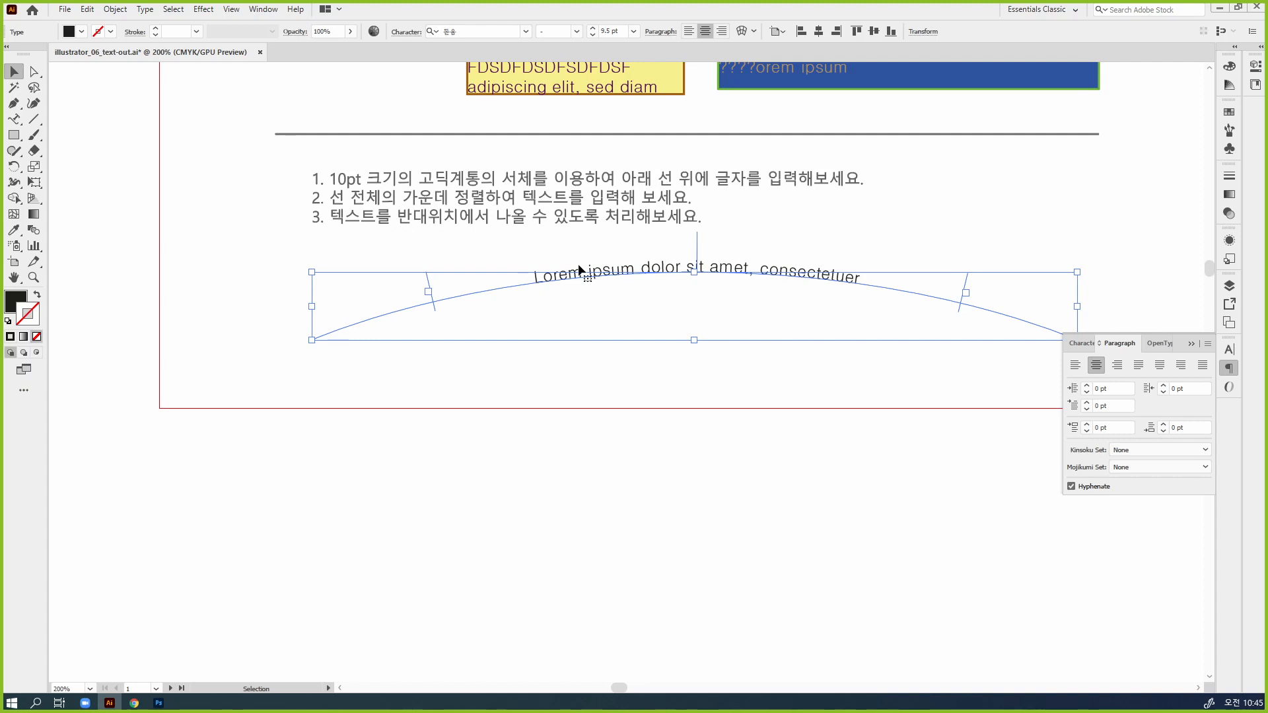
left_click(1227, 350)
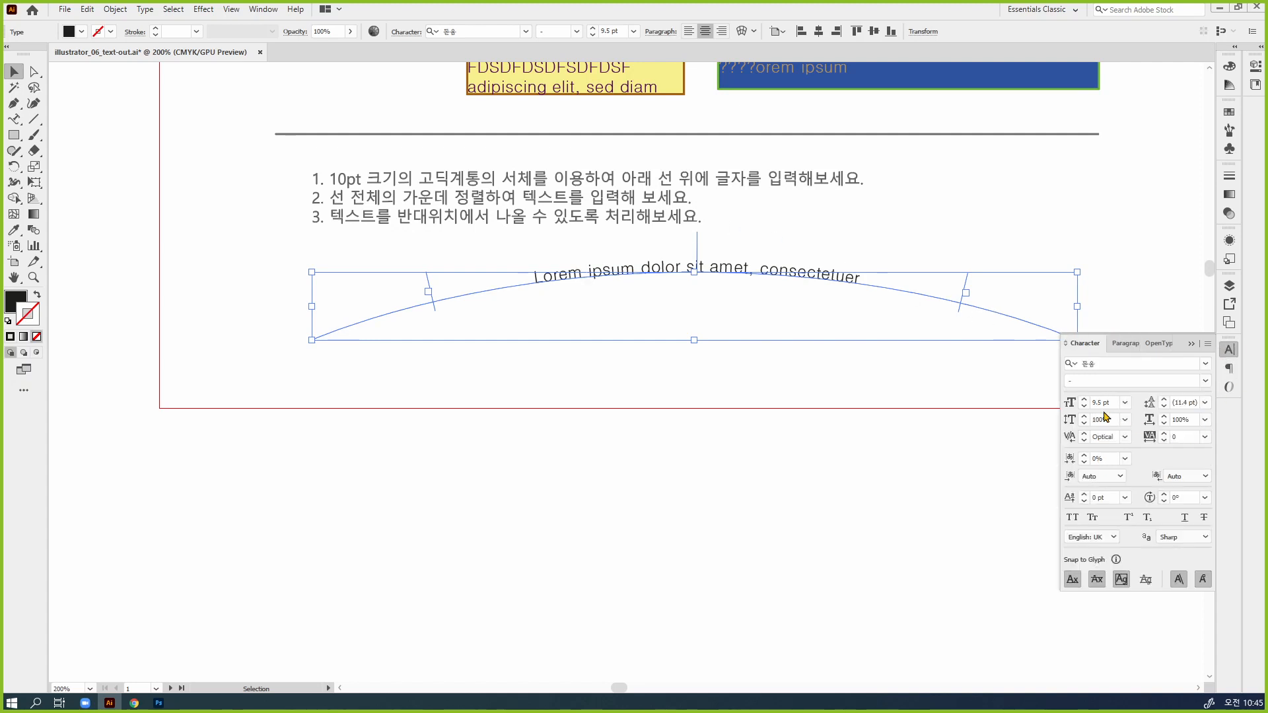
left_click(1082, 400)
left_click(1082, 400)
left_click(1083, 400)
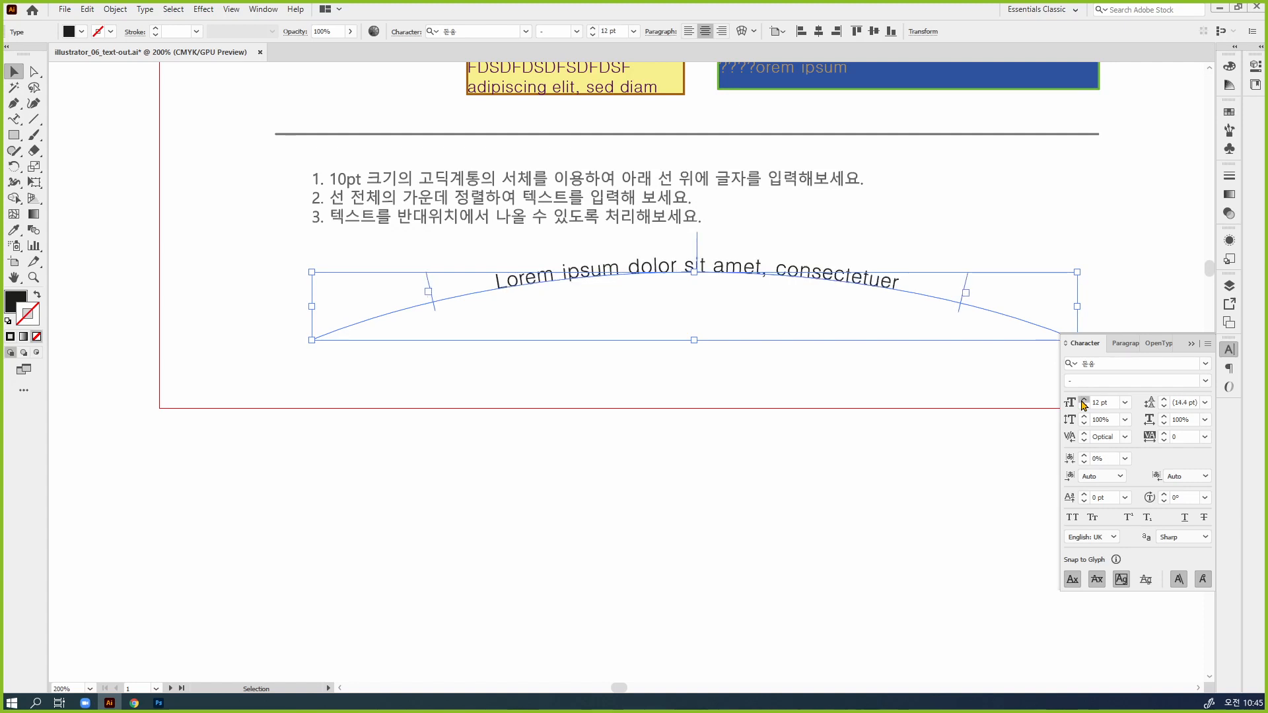
left_click(1083, 400)
left_click(1083, 400)
left_click(1083, 400)
left_click(1082, 400)
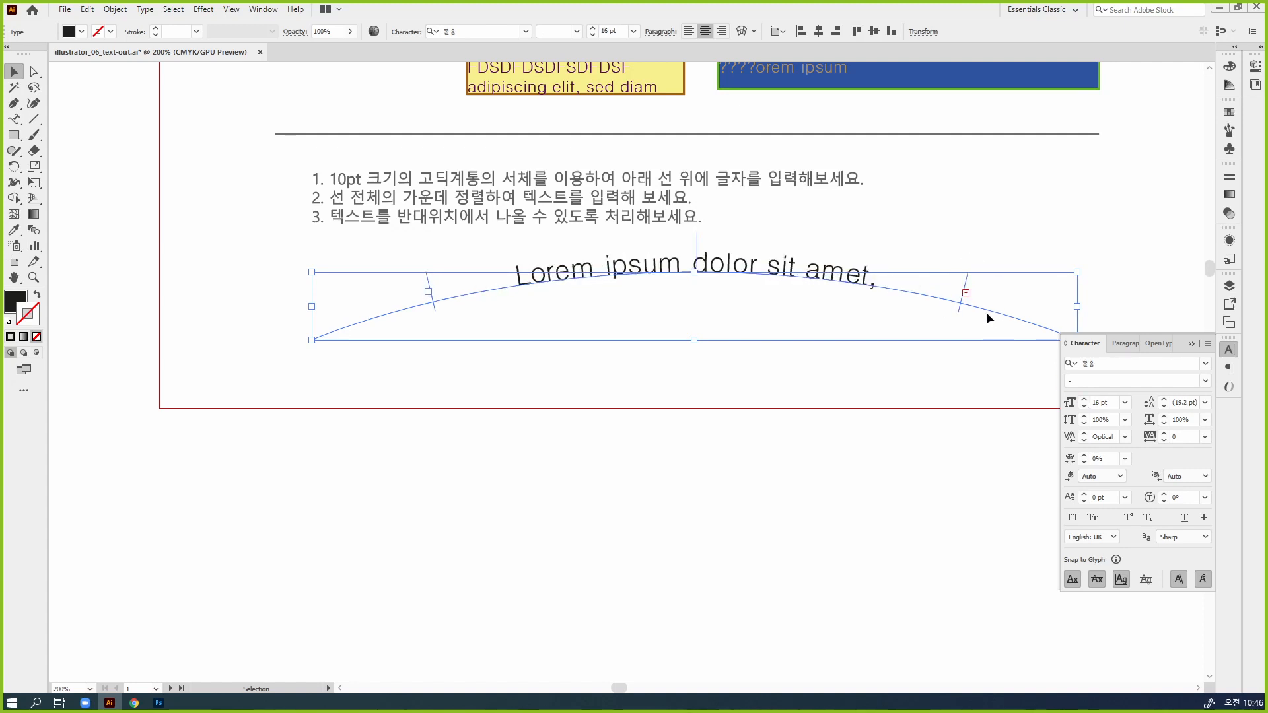
left_click(1084, 406)
left_click(1084, 406)
left_click(848, 467)
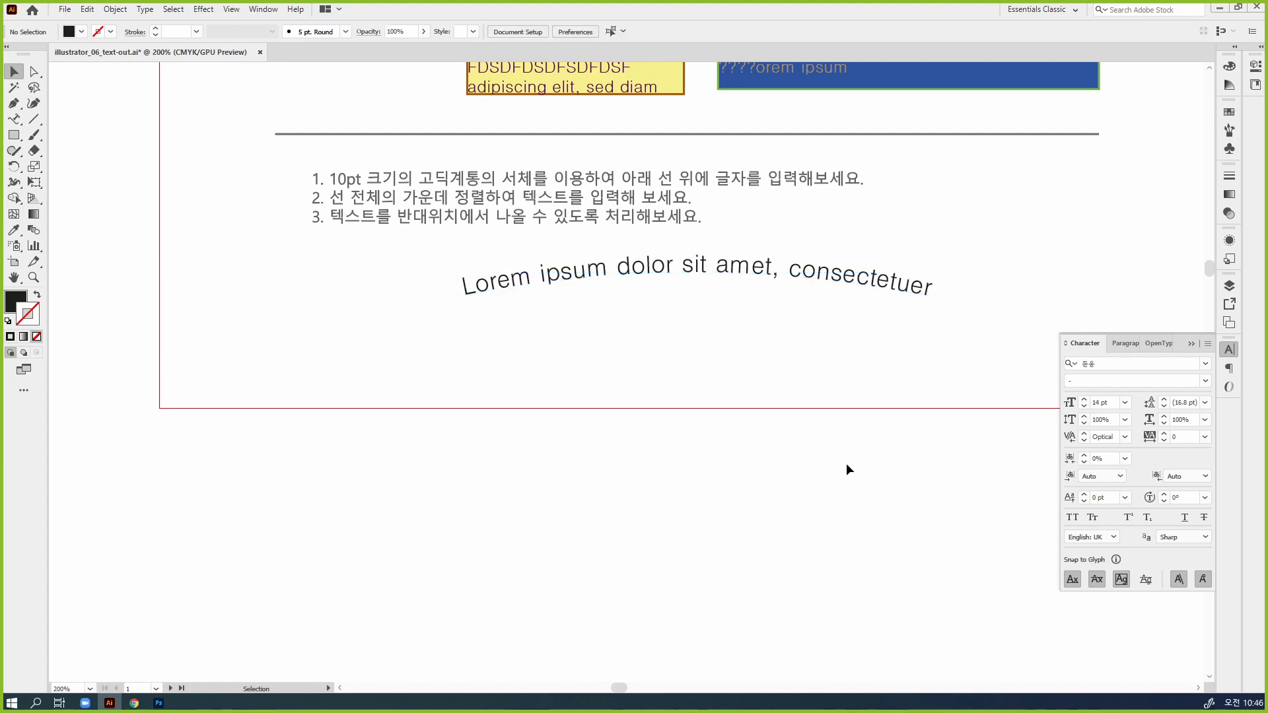
Fill the arc text with light blue, C 64.31, M 0, Y 1.57, K 0
key("ctrl+minus")
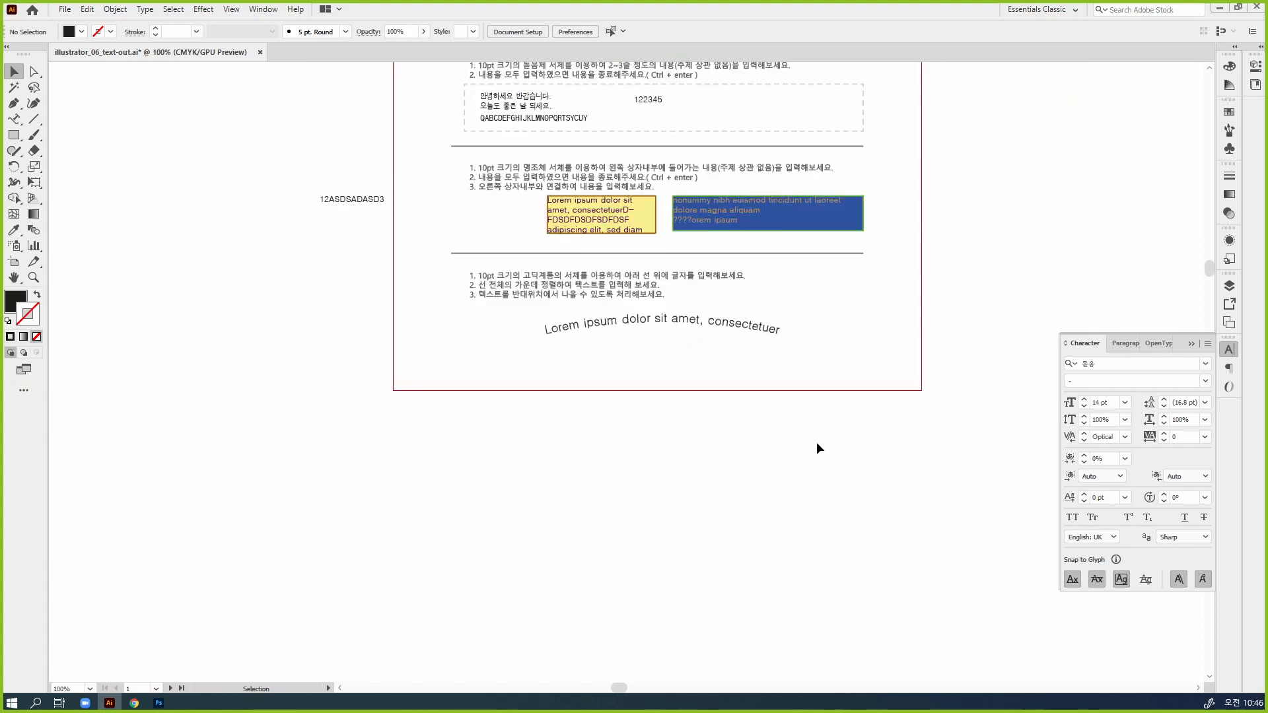
left_click_drag(818, 442, 747, 324)
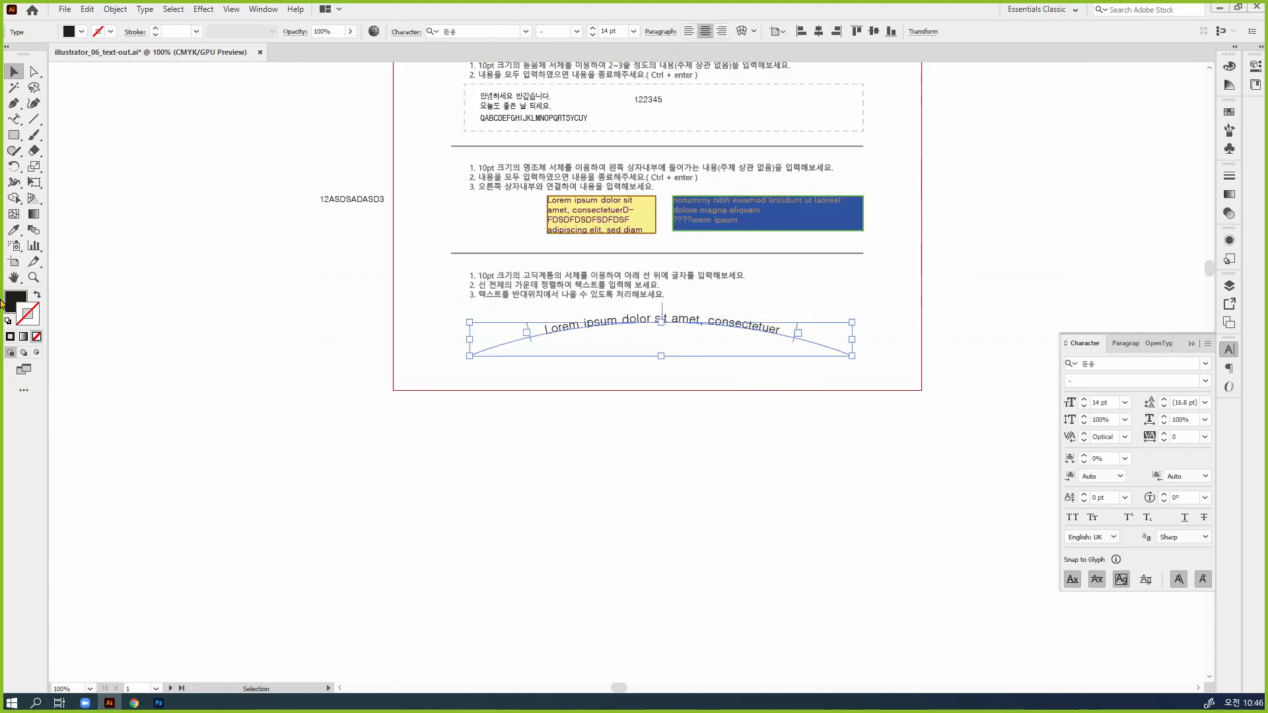
left_click(24, 299)
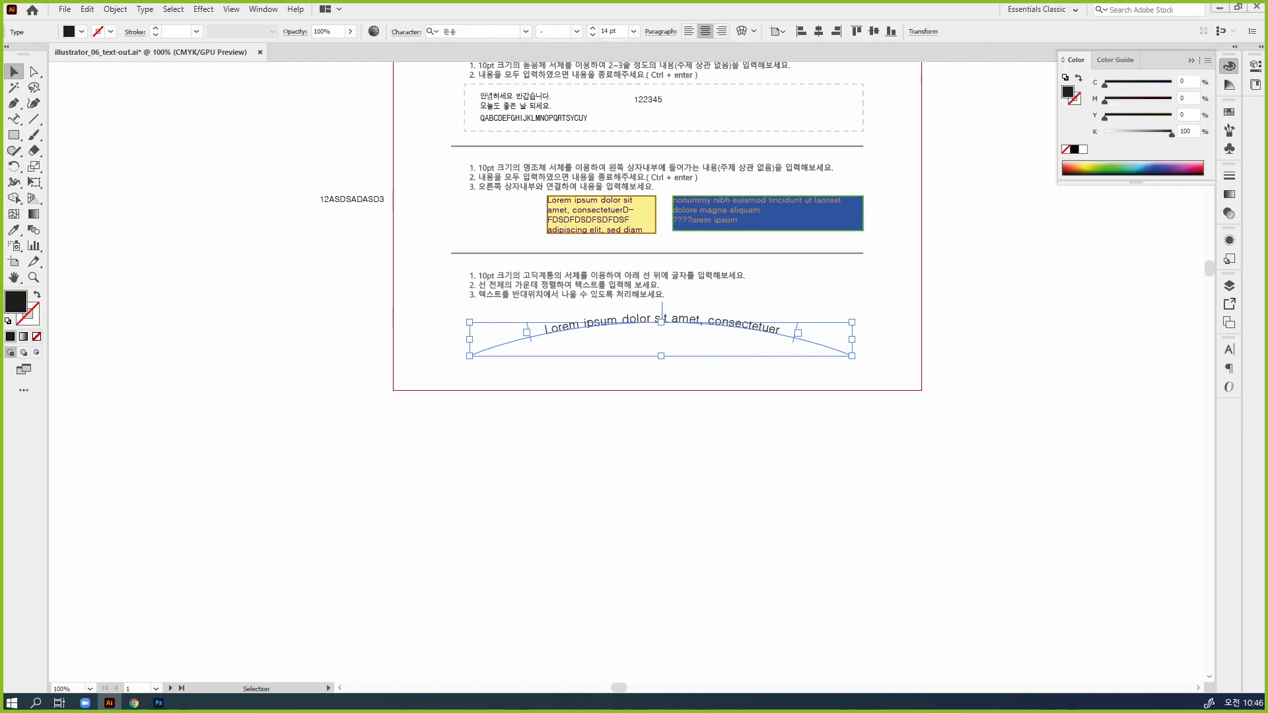
left_click(1141, 164)
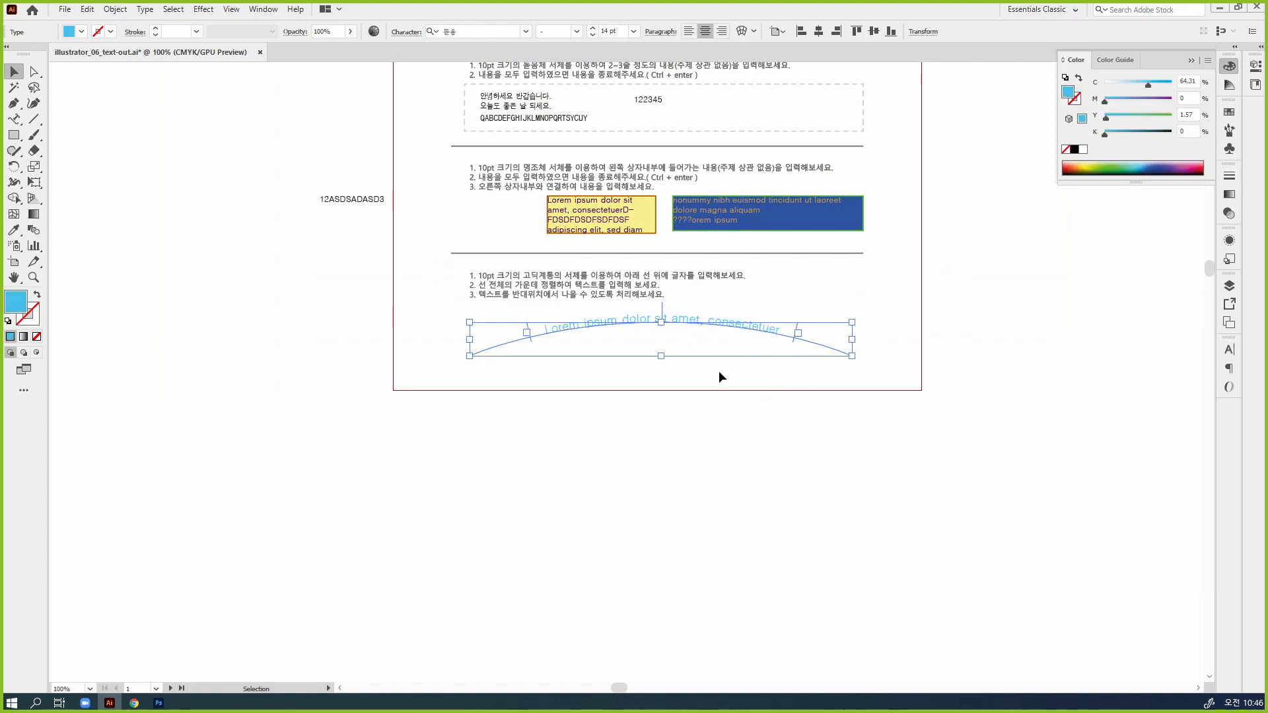
Give the text's arc path a green stroke of C 63.53, M 0, Y 100, K 0 using Direct Selection, and deselect it
left_click(728, 355, "ctrl")
left_click_drag(600, 379, 769, 377)
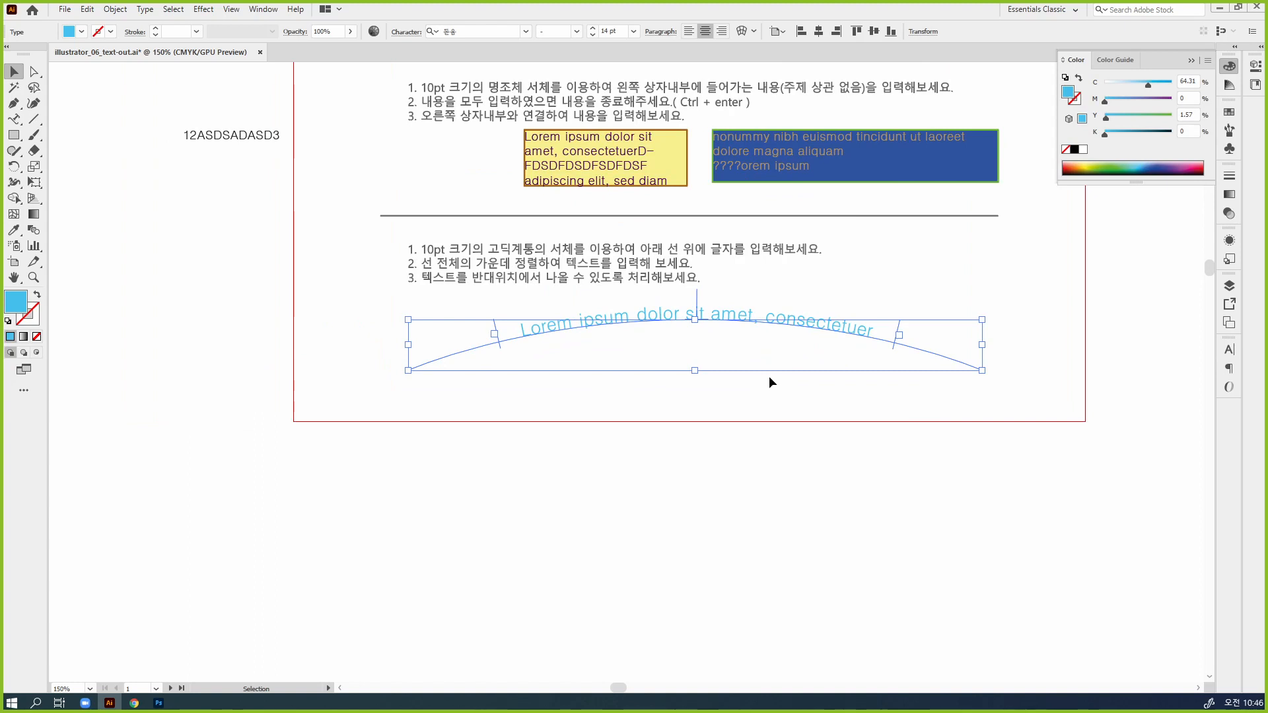
left_click(35, 71)
left_click(999, 443)
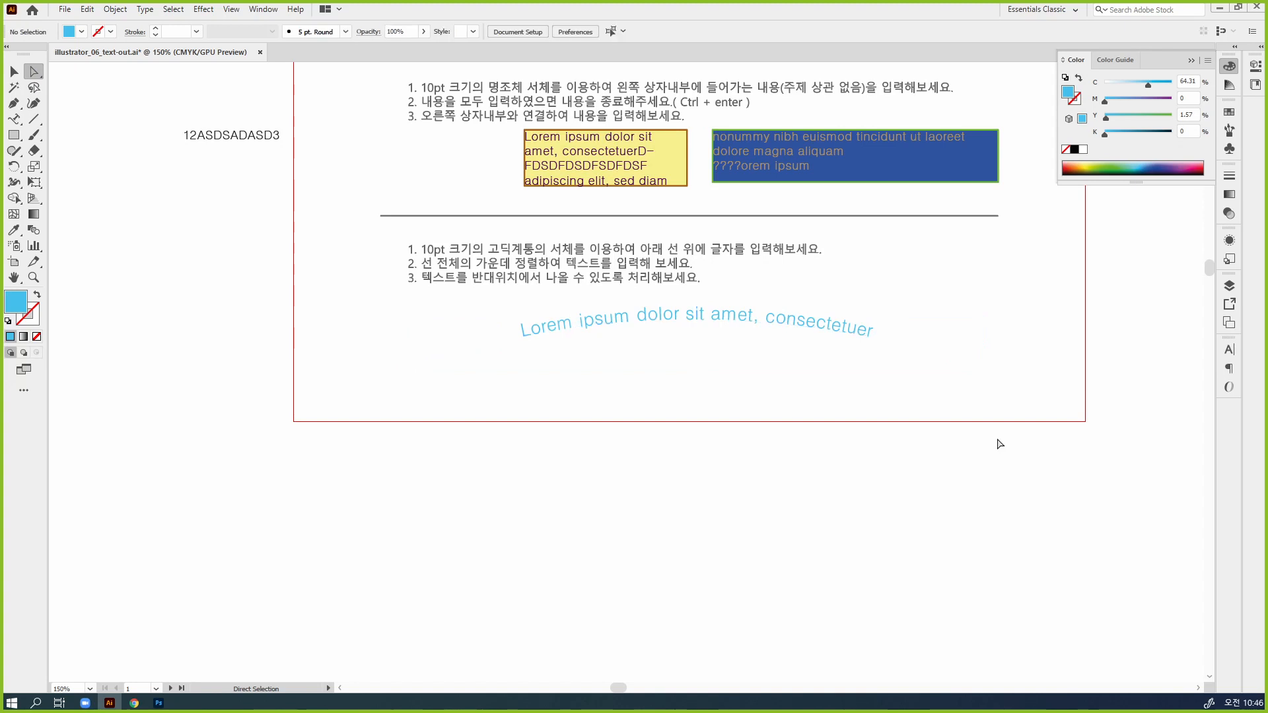
left_click(960, 365)
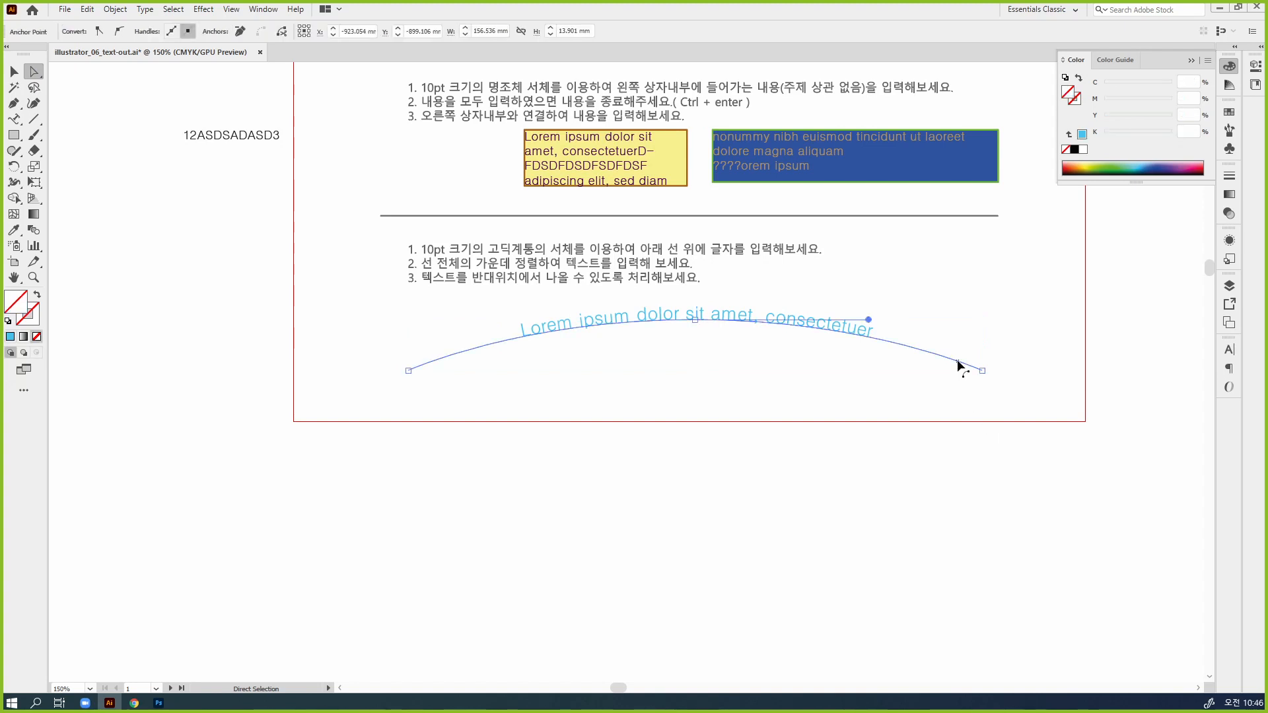
left_click(1075, 105)
left_click(1109, 166)
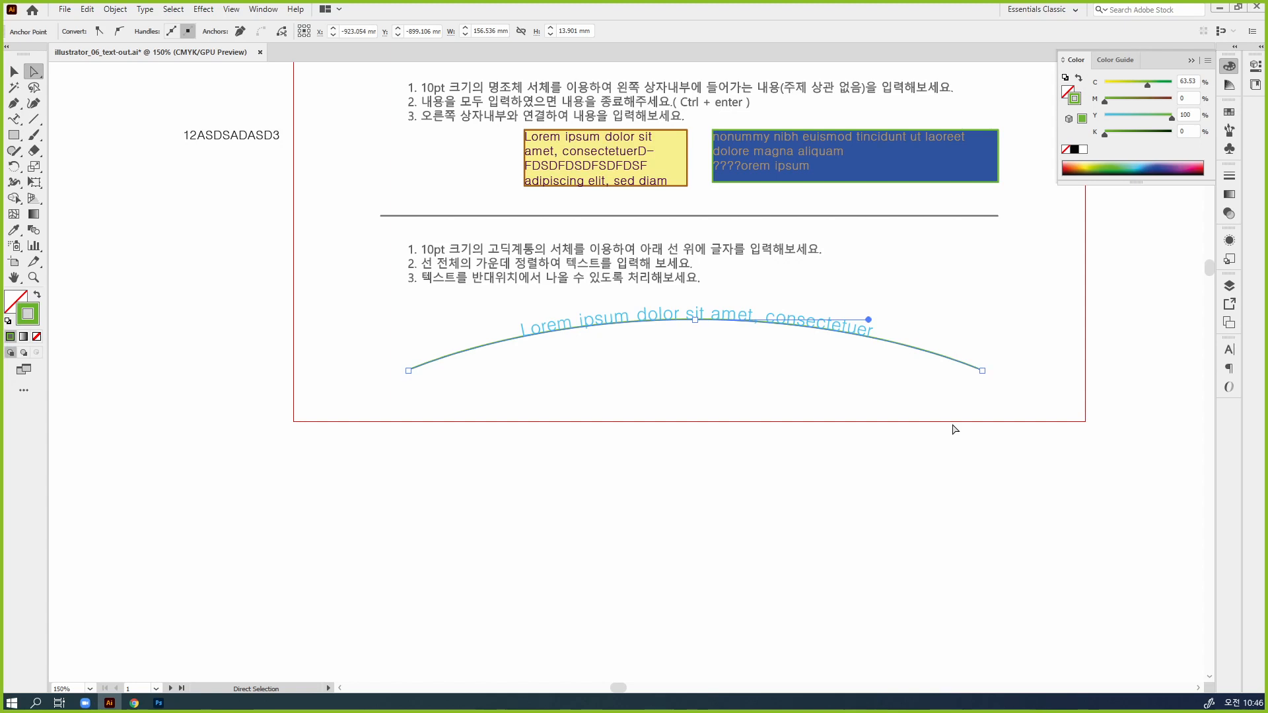
left_click(809, 324)
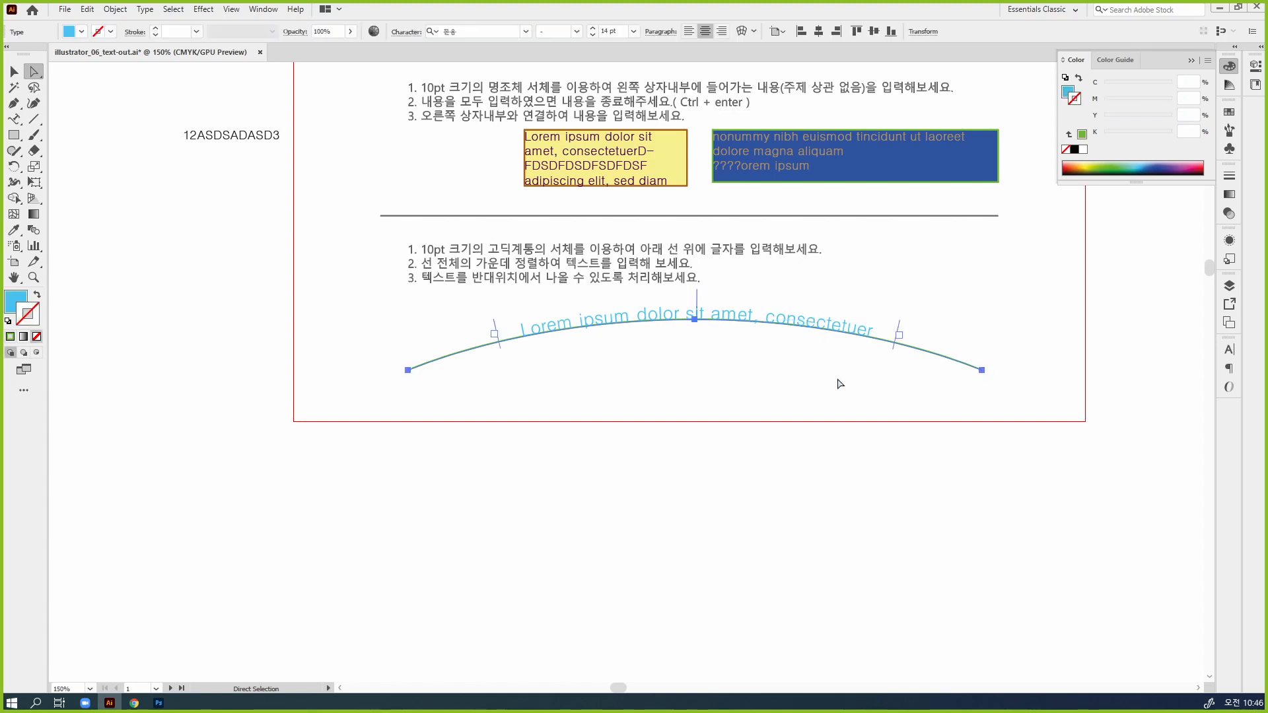
left_click(873, 415)
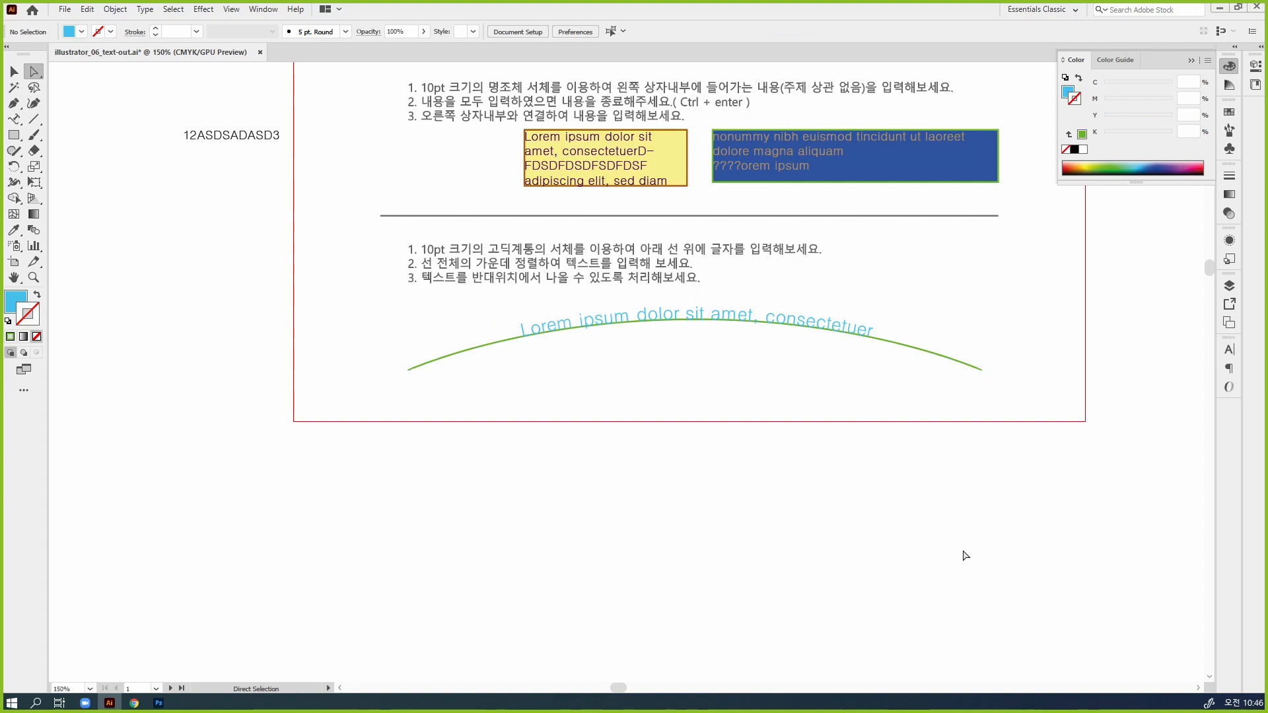
Select the arc text, and float the expanded Character panel just below the arc
left_click(13, 72)
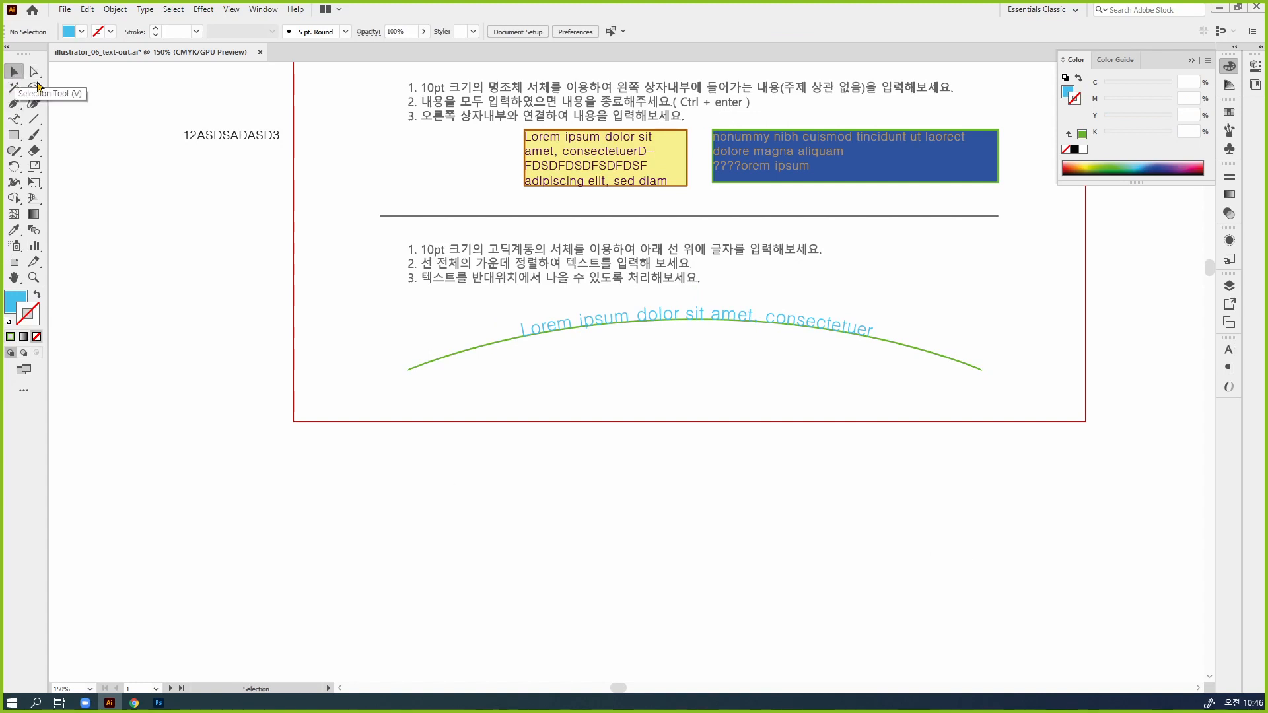
left_click(810, 306)
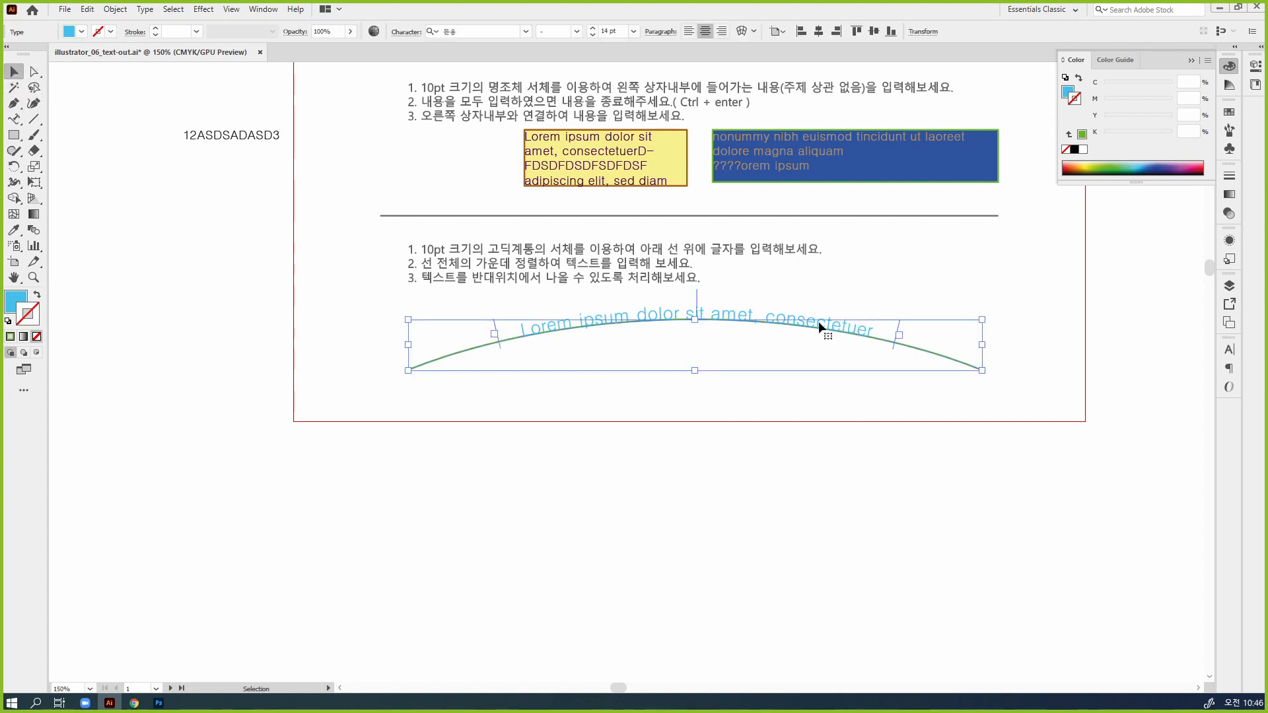
left_click(750, 367, "ctrl")
left_click_drag(675, 395, 785, 363)
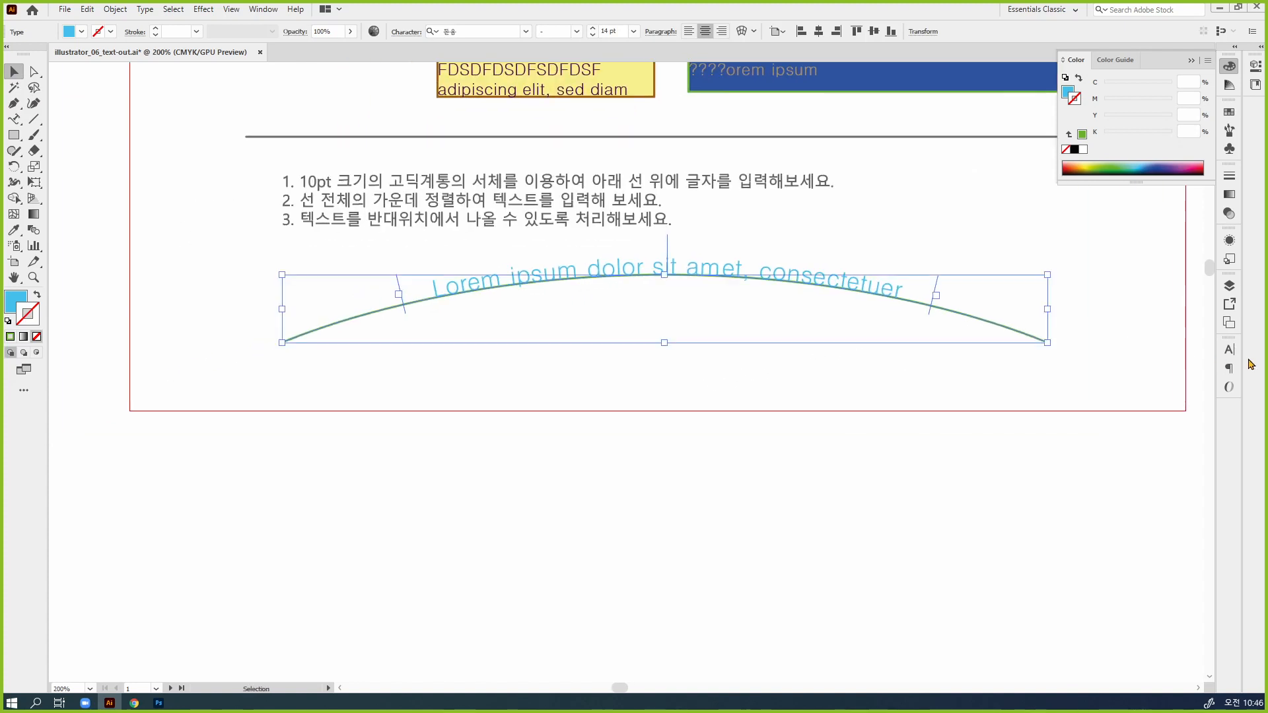
left_click_drag(1229, 341, 825, 176)
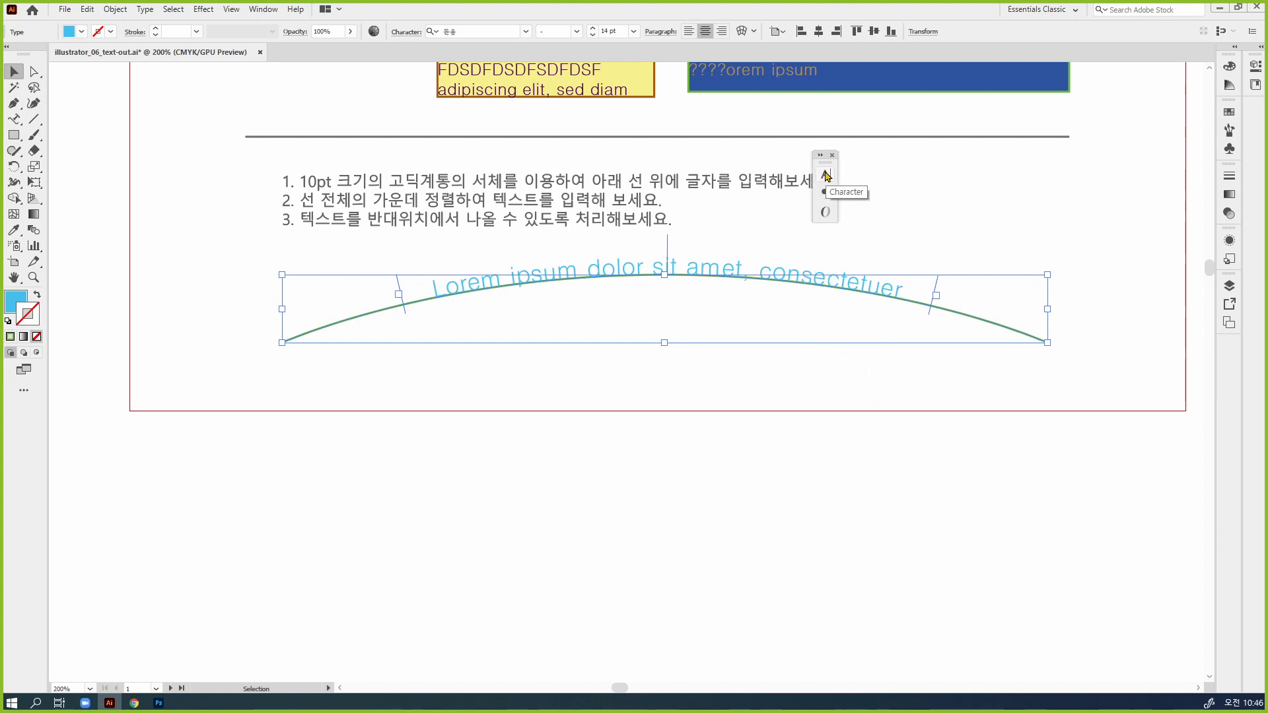
left_click(827, 177)
left_click(820, 156)
left_click_drag(836, 157, 658, 291)
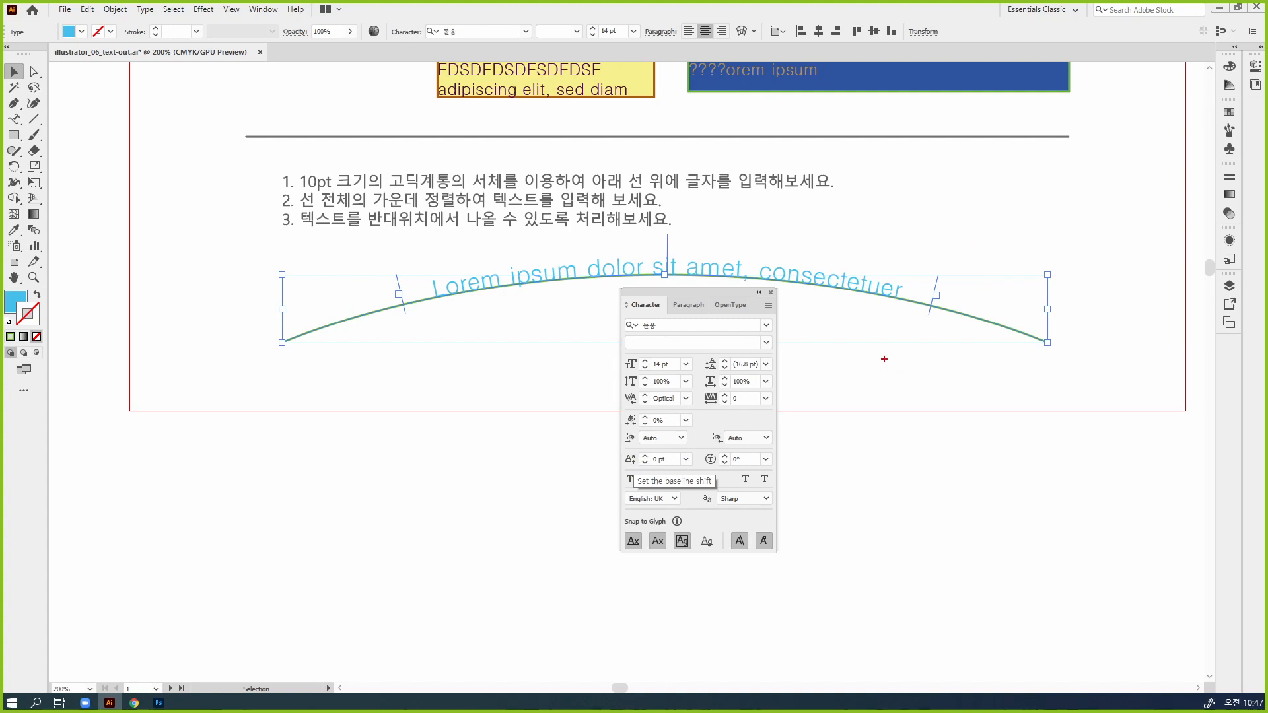
left_click_drag(880, 358, 967, 352)
mouse_move(892, 370)
left_mouse_down()
mouse_move(985, 363)
mouse_move(962, 375)
mouse_move(989, 375)
left_mouse_up()
left_click_drag(898, 391, 1005, 386)
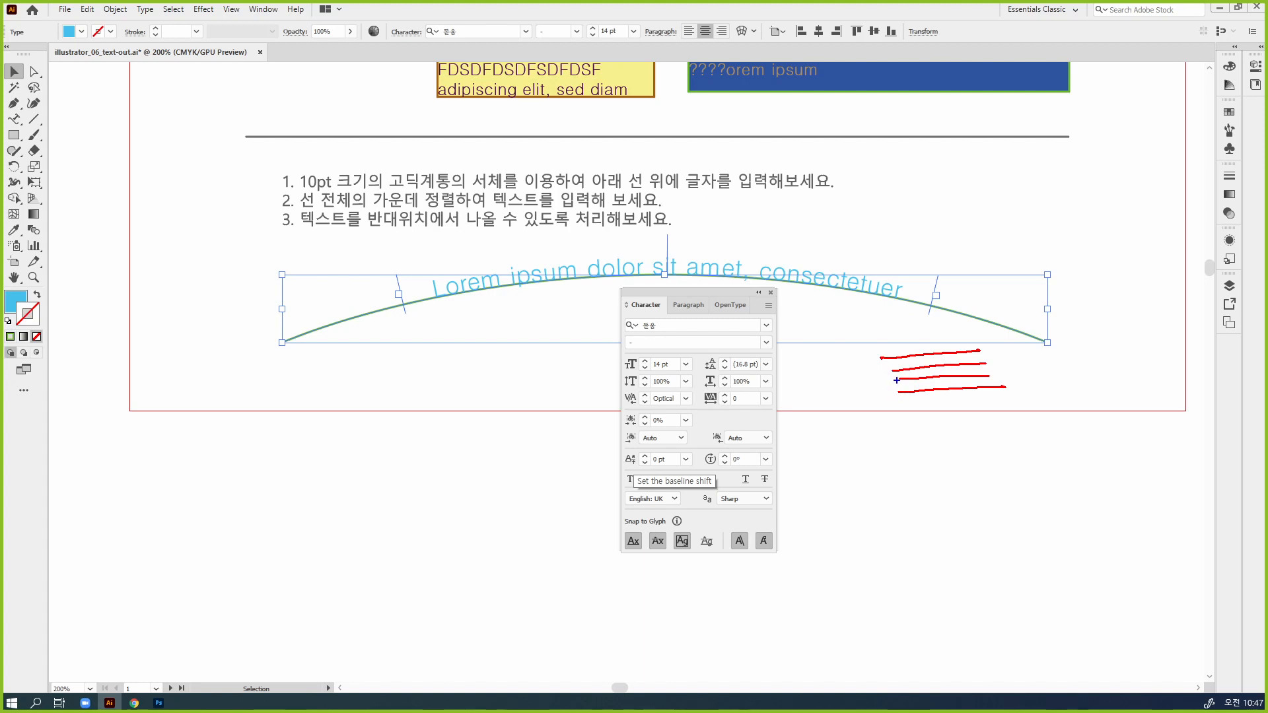
left_click_drag(896, 380, 1004, 372)
left_click_drag(1012, 375, 1003, 363)
mouse_move(898, 353)
left_mouse_down()
mouse_move(898, 395)
mouse_move(914, 384)
mouse_move(913, 355)
left_mouse_up()
key("Escape")
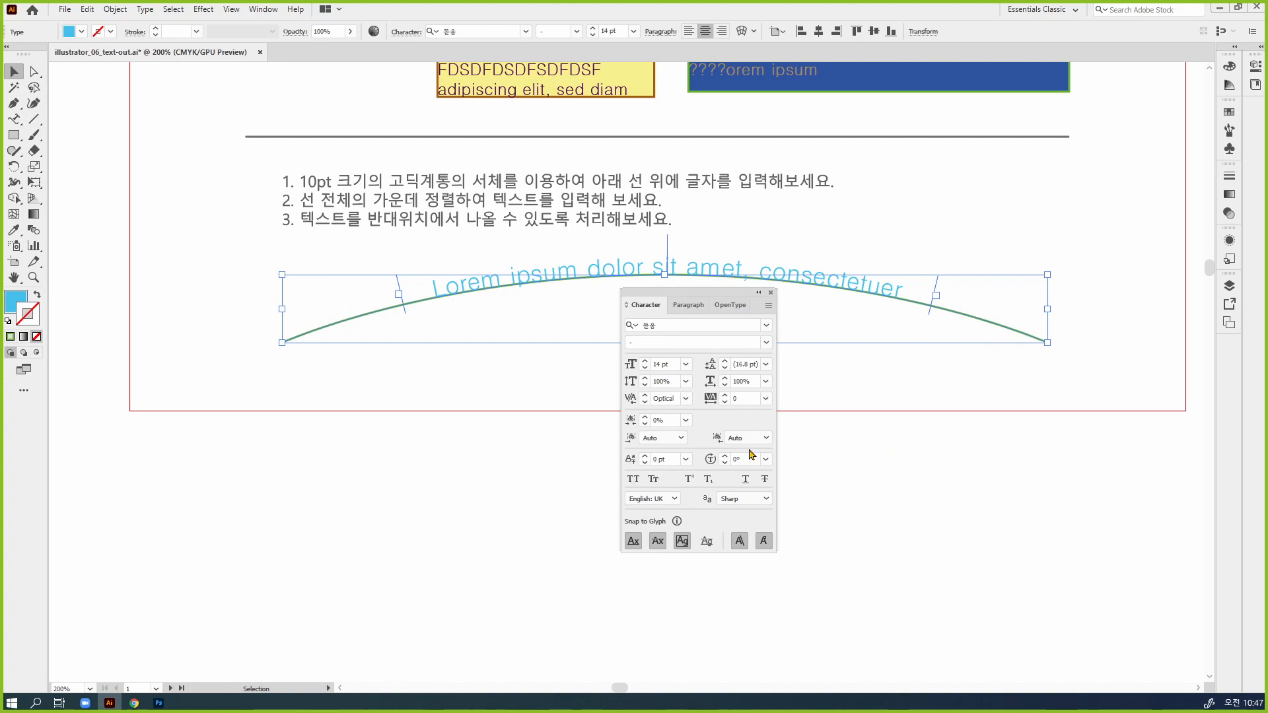
Raise the arc text off its path with a baseline shift of 6 pt
left_click(644, 458)
left_click(644, 458)
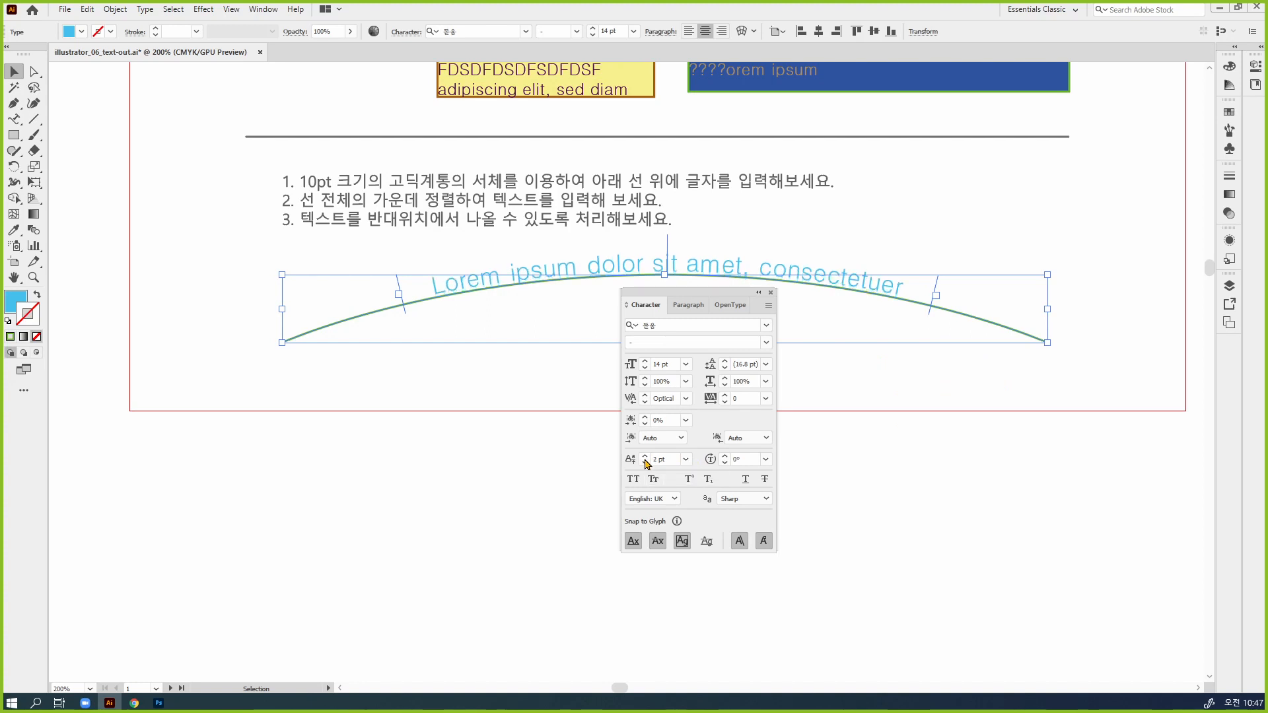
left_click(644, 458)
left_click(644, 459)
left_click(645, 458)
left_click(645, 458)
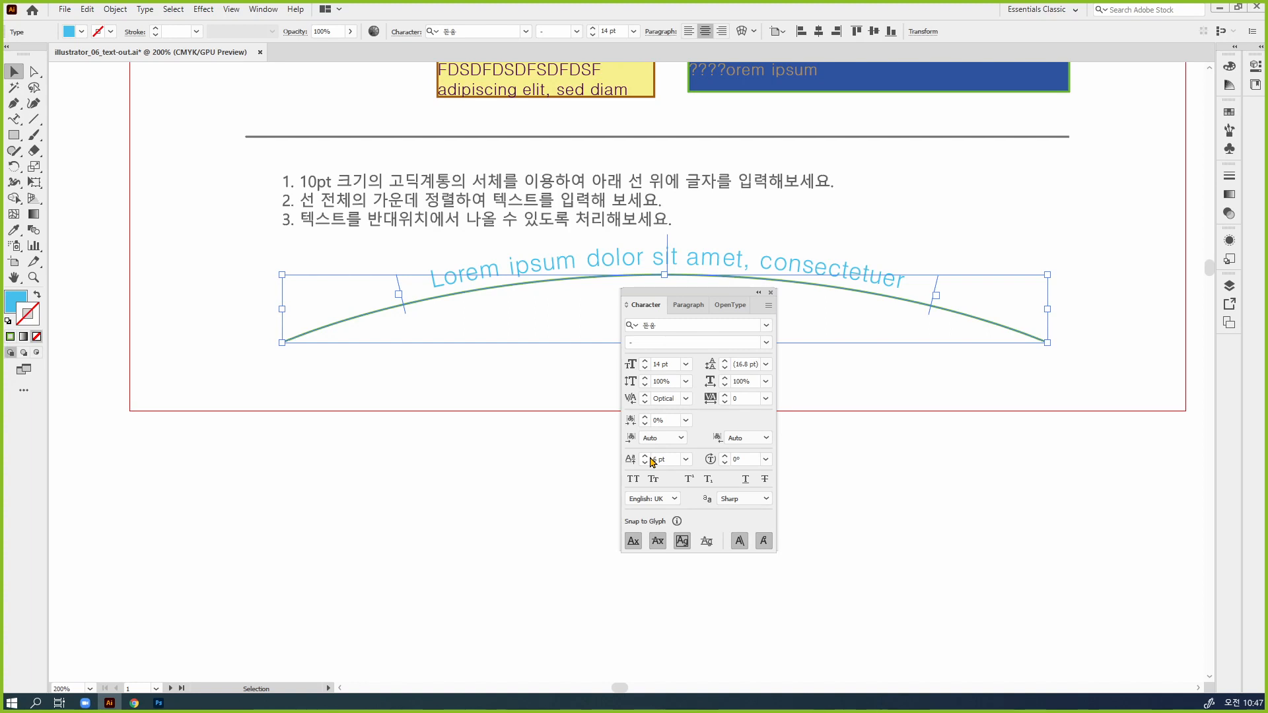
Try rotating the arc text's individual characters by 10°
left_click(725, 456)
left_click(725, 456)
left_click(725, 457)
left_click(725, 456)
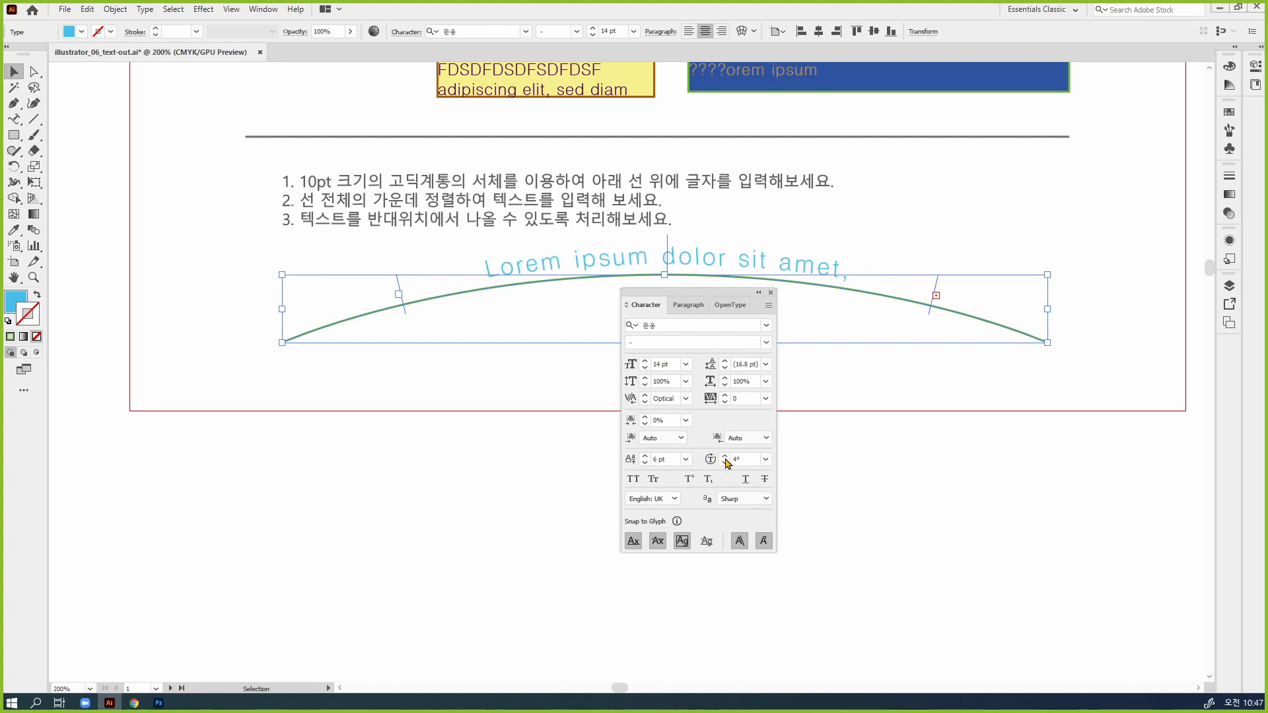
left_click(725, 457)
left_click(724, 457)
left_click(725, 457)
left_click(725, 457)
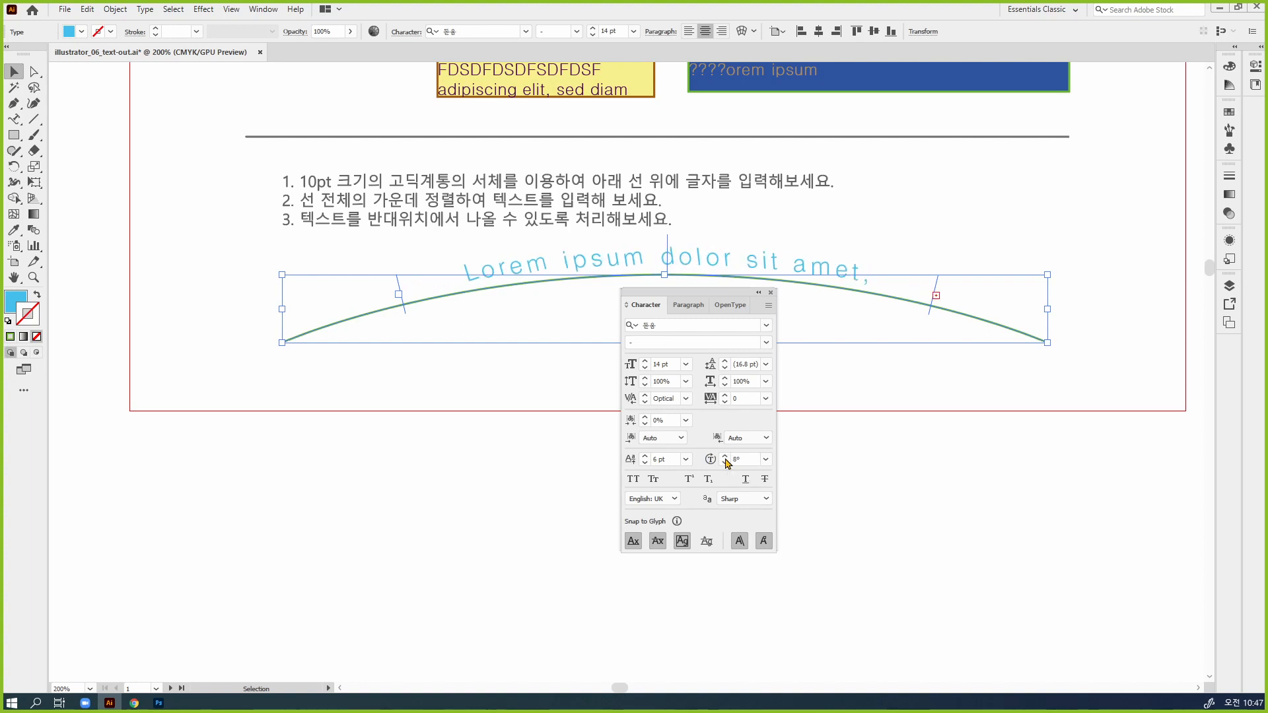
left_click(725, 456)
left_click(725, 457)
Return the arc text's character rotation to 0°, and deselect the text
left_click(725, 462)
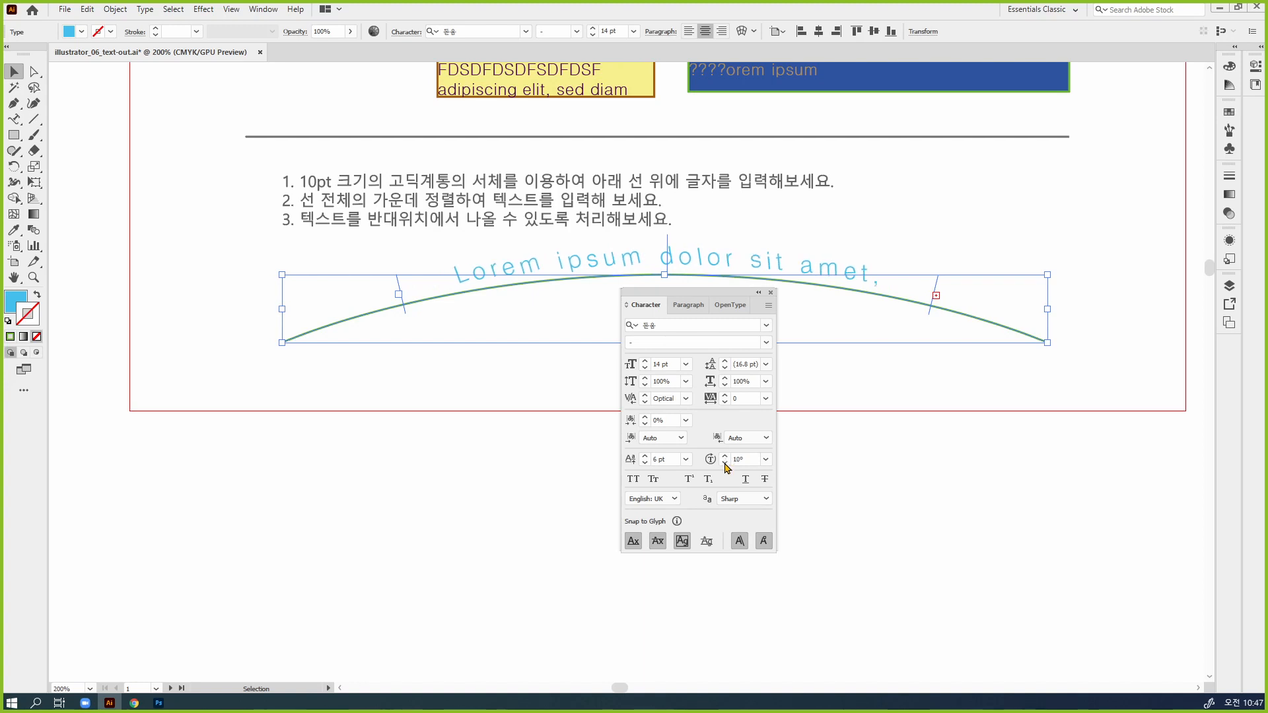
left_click(725, 462)
left_click(725, 462)
left_click(725, 462)
left_click(725, 462)
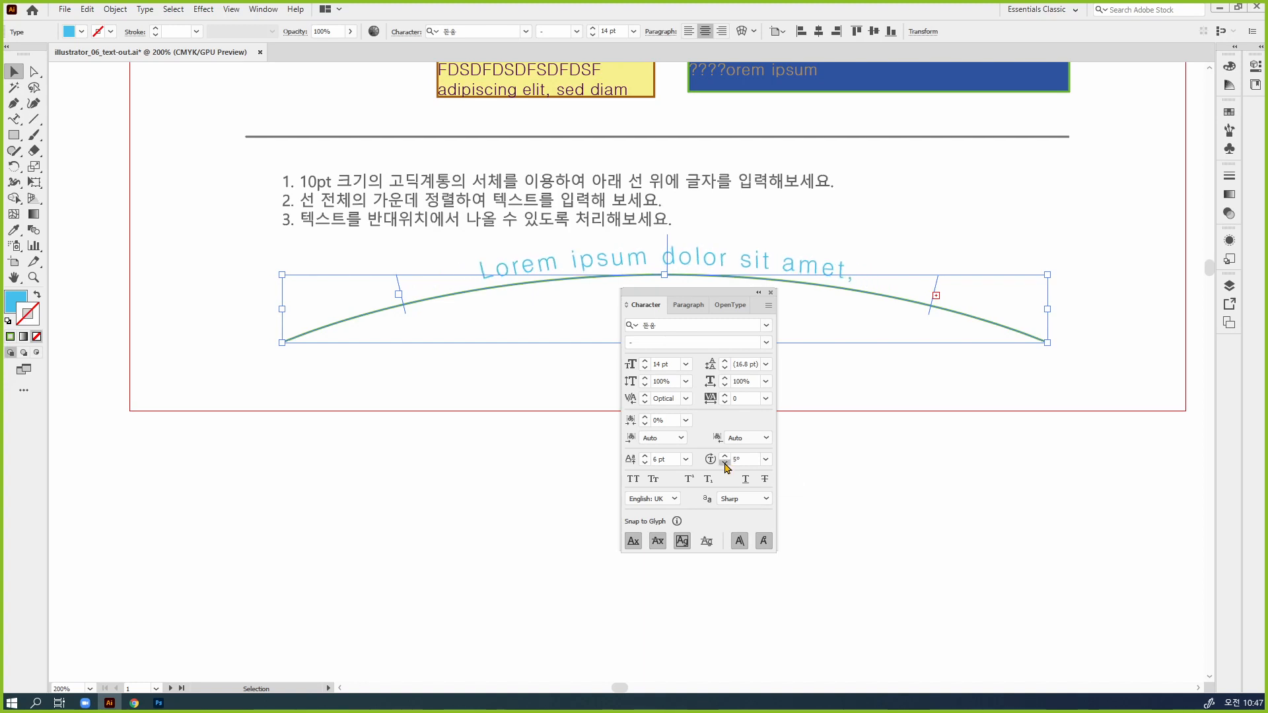
left_click(725, 462)
left_click(725, 462)
left_click(725, 462)
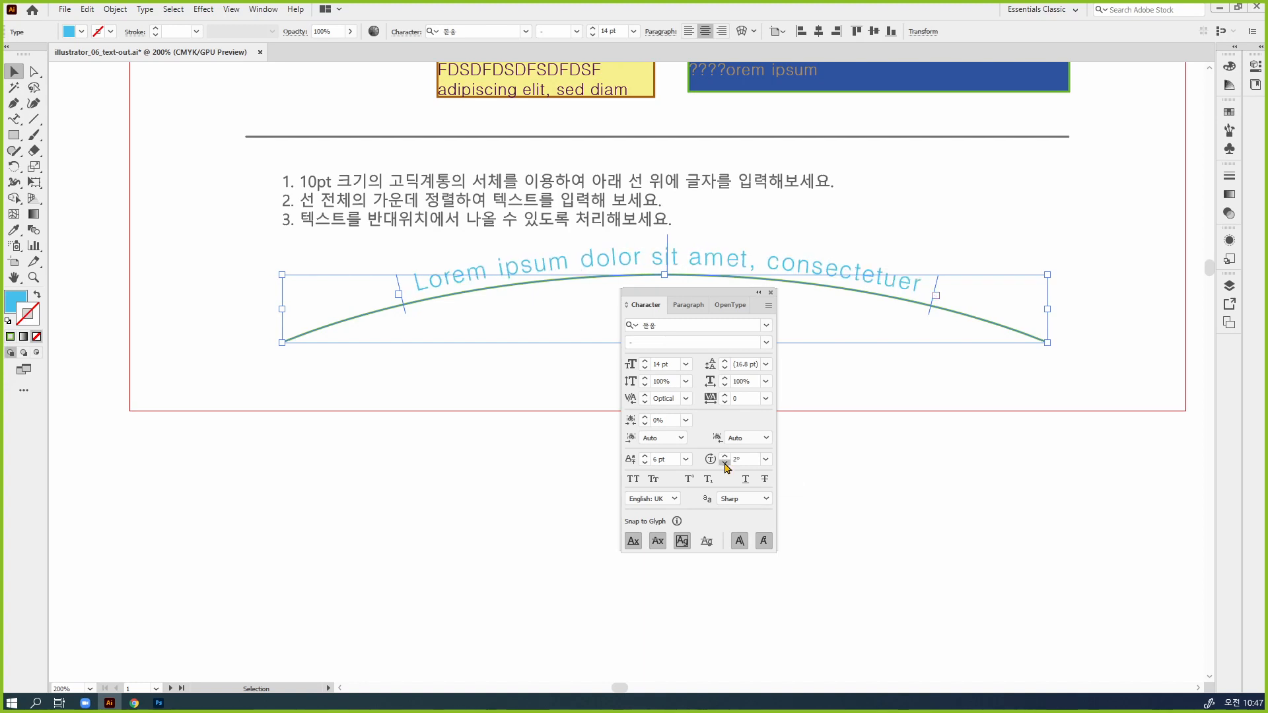
left_click(725, 463)
left_click(725, 462)
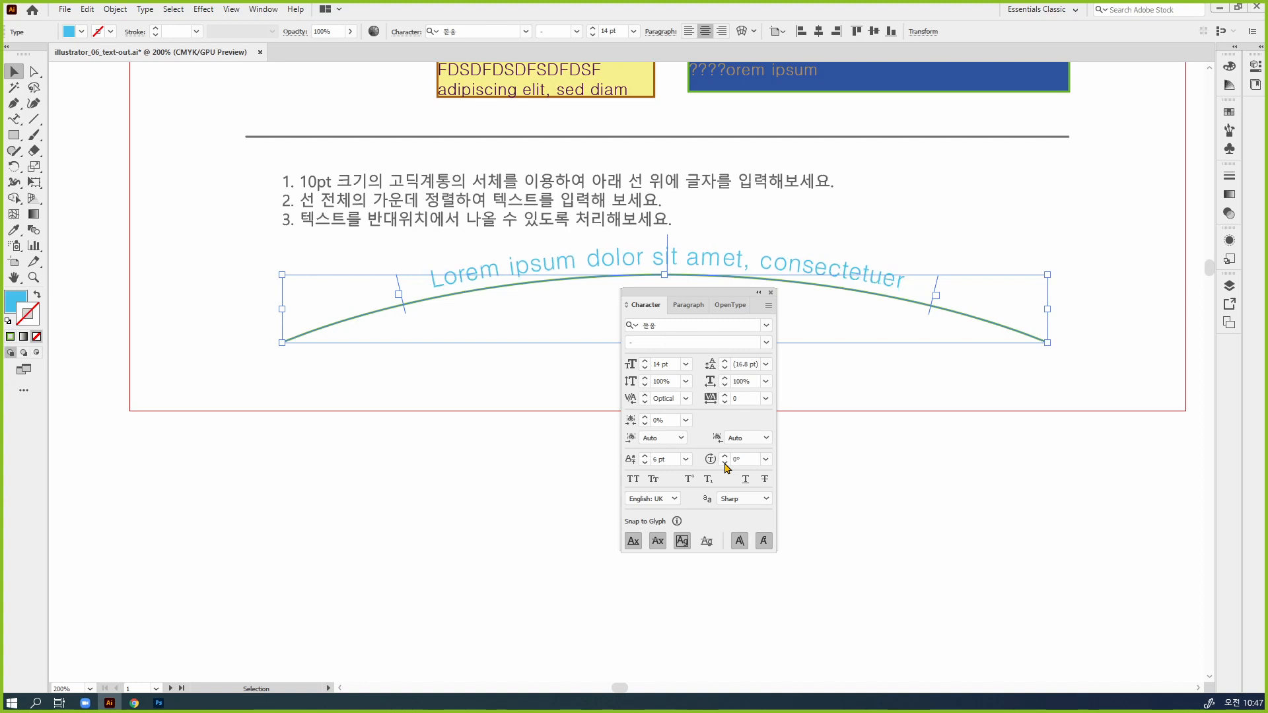
left_click(926, 497)
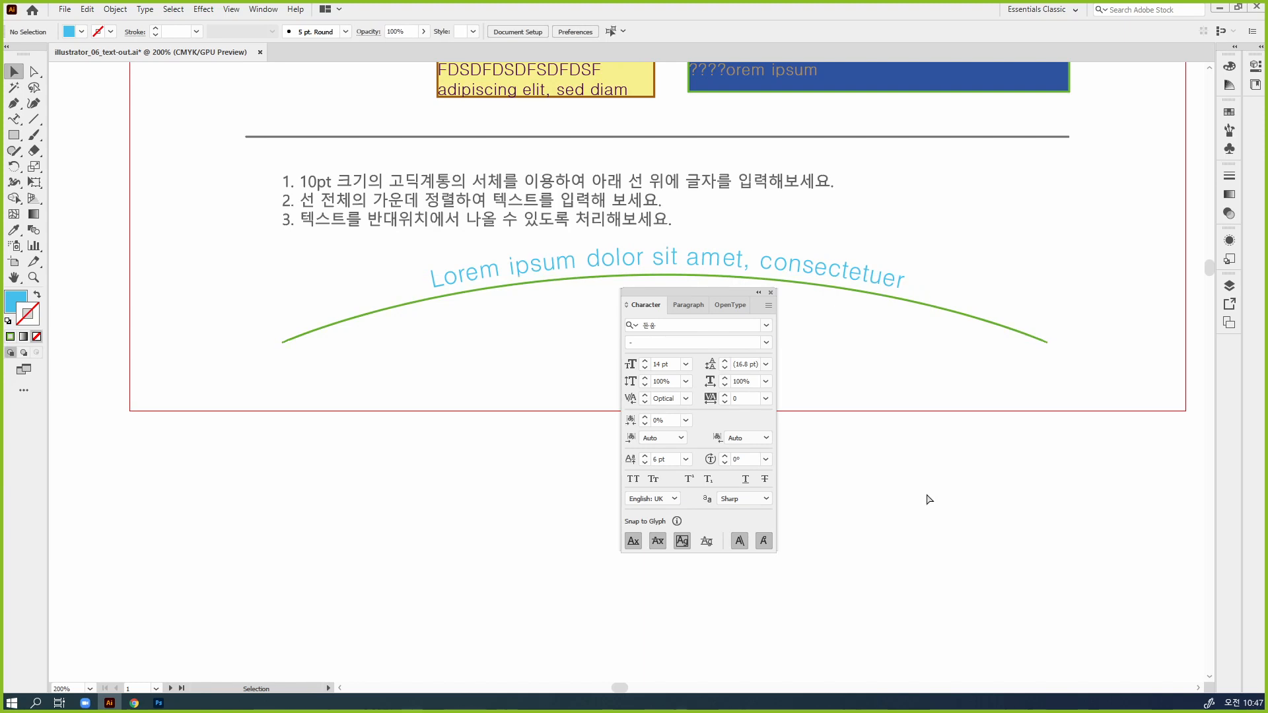
Bring the second exercise page into view, and move the floating Character panel away from its badge artwork
key("ctrl+minus")
key("ctrl+minus")
key("ctrl+minus")
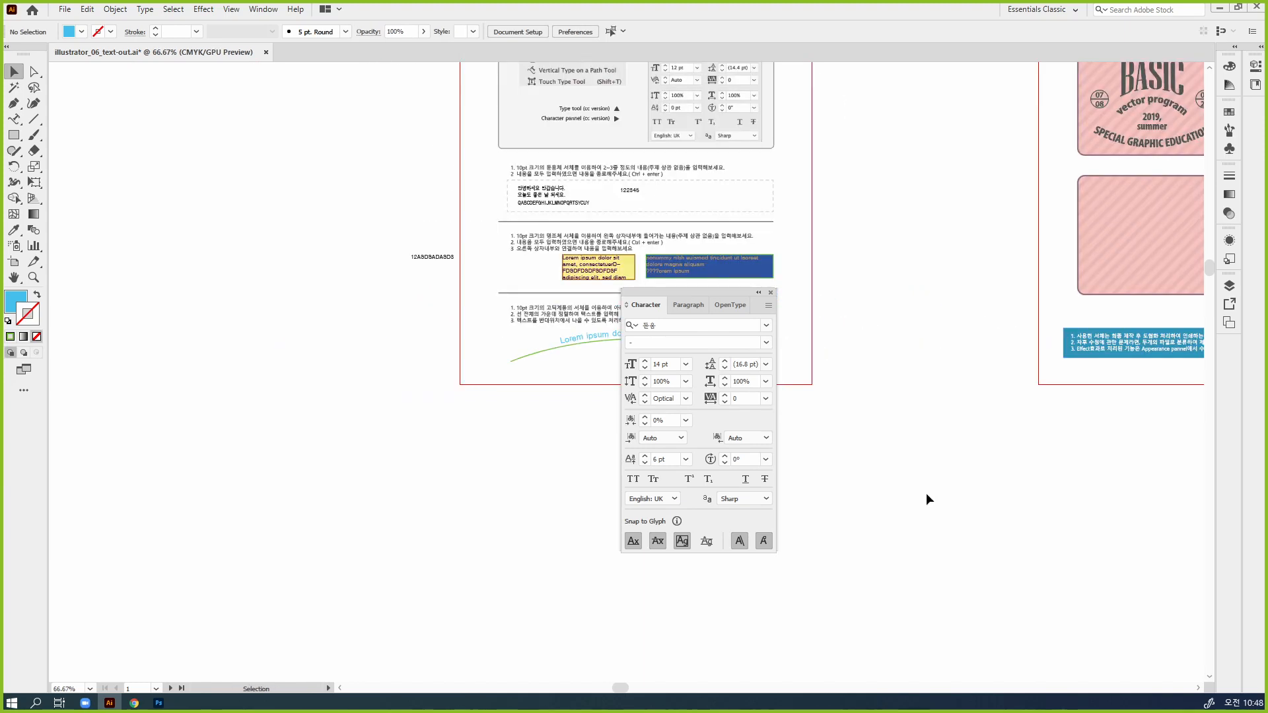
left_click_drag(919, 492, 651, 504)
left_click_drag(408, 229, 408, 358)
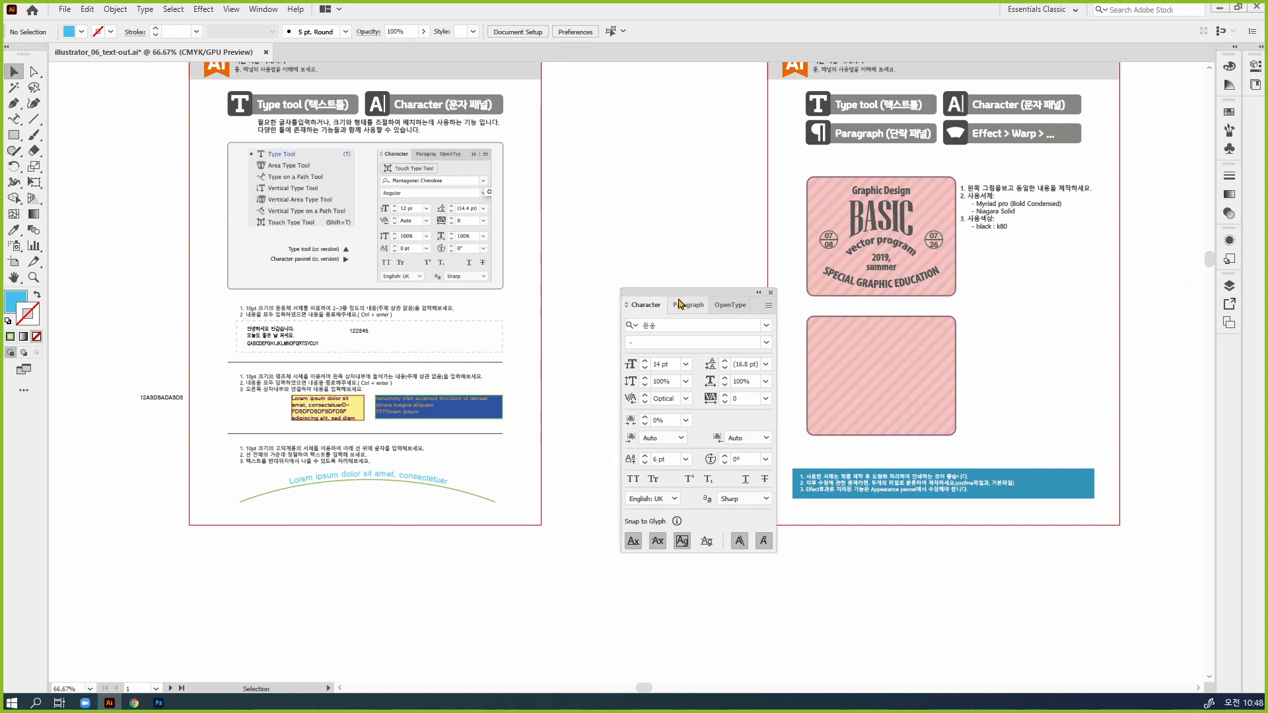
left_click_drag(684, 298, 1184, 203)
Examine the second page's badge exercise: the sample design, the font and color instructions, the empty striped panel and the tool headings
left_click_drag(1002, 296, 740, 367)
left_click(782, 458, "ctrl")
left_click(572, 418, "ctrl")
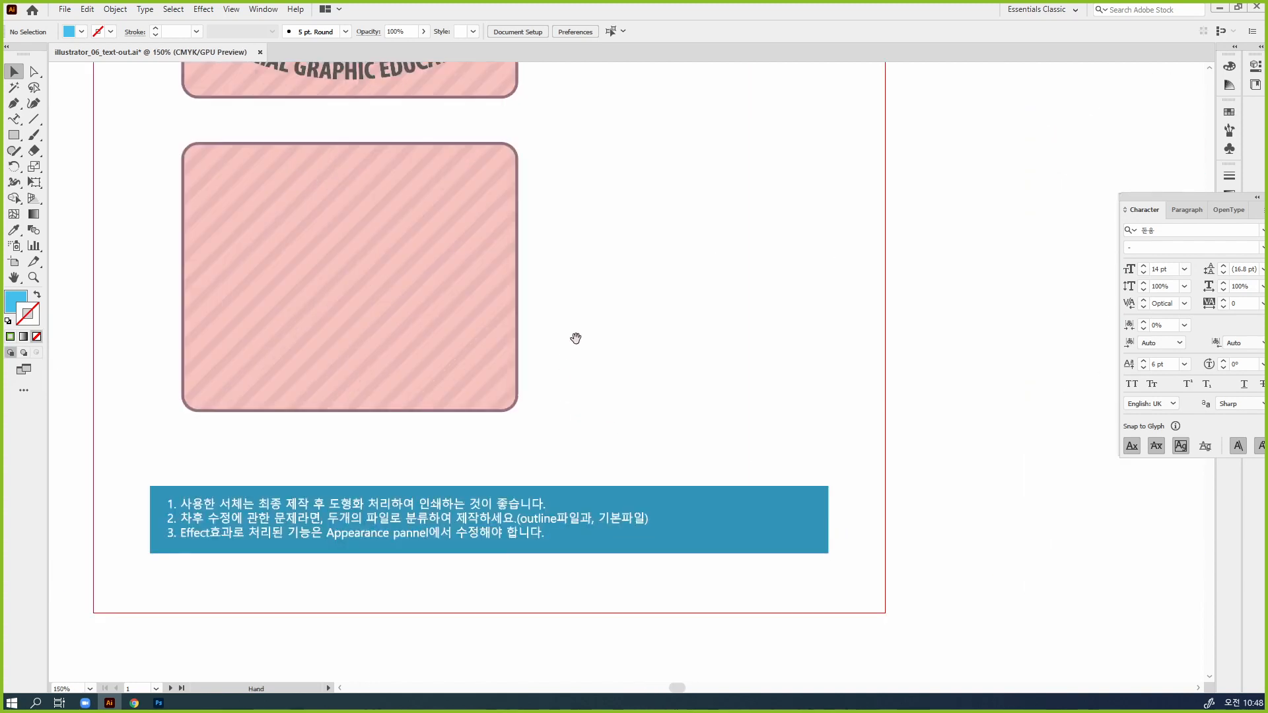
left_click_drag(574, 337, 741, 552)
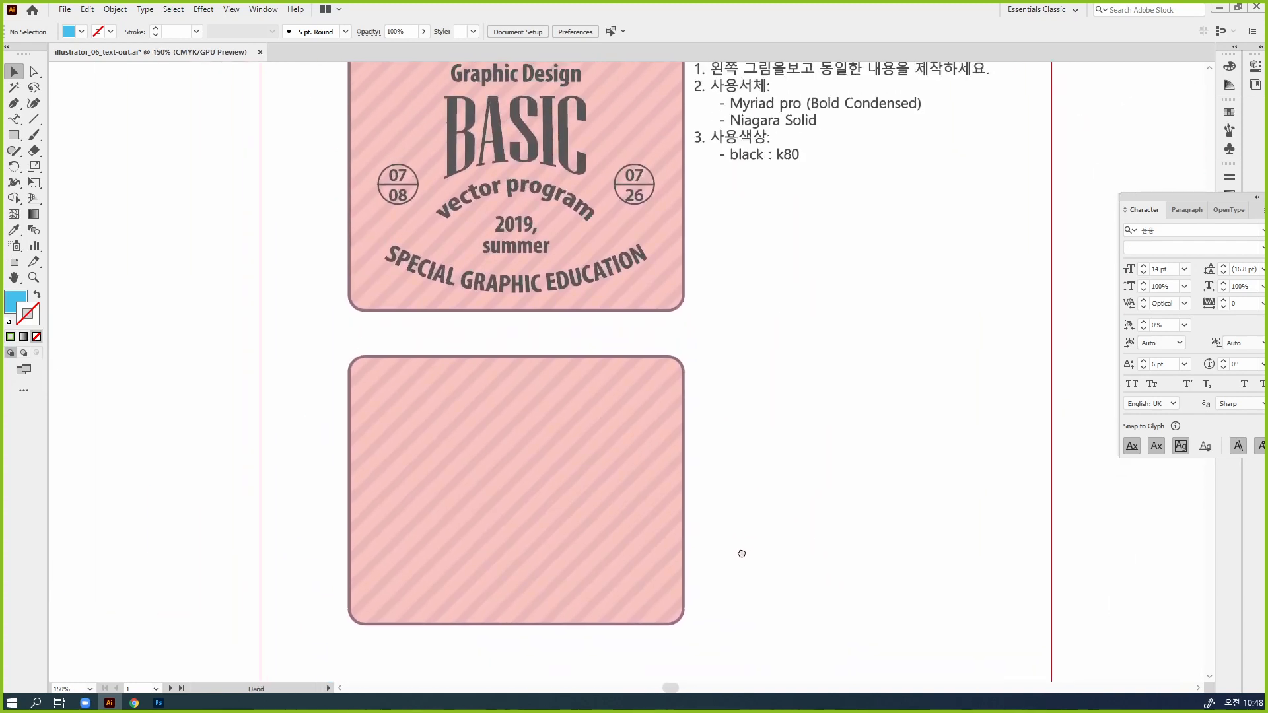
left_click_drag(790, 319, 787, 595)
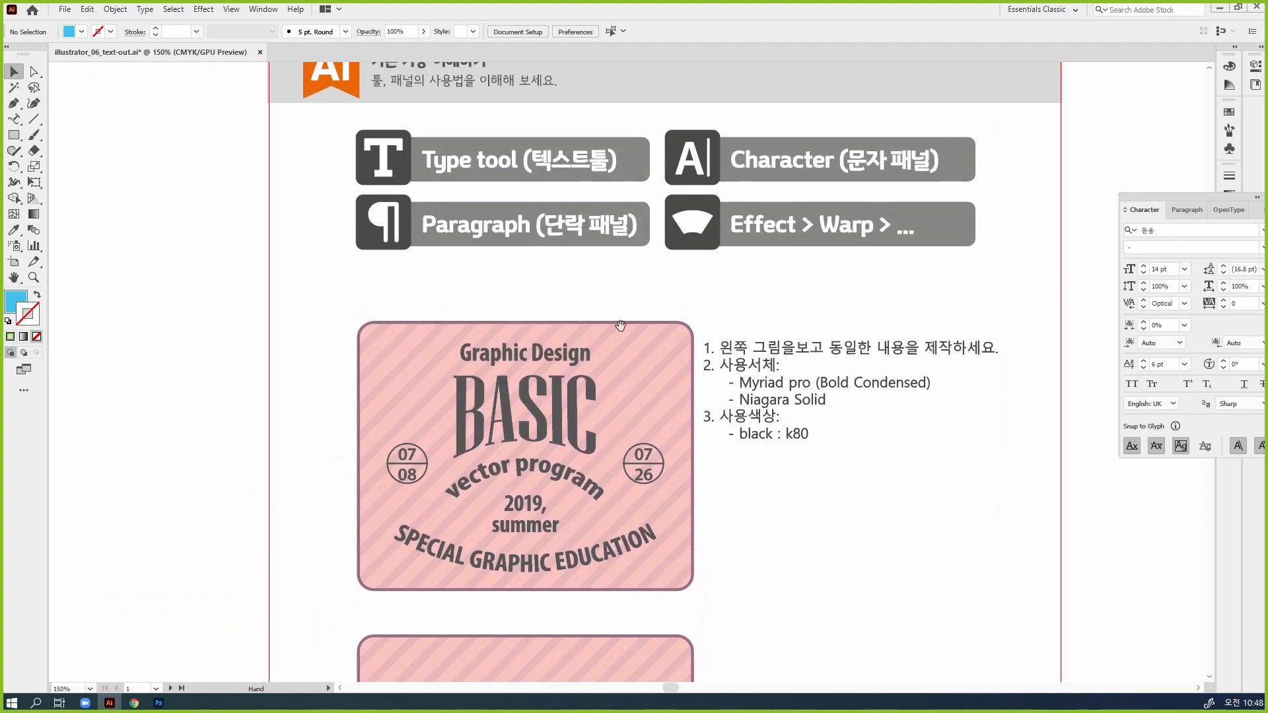
left_click_drag(772, 491, 823, 227)
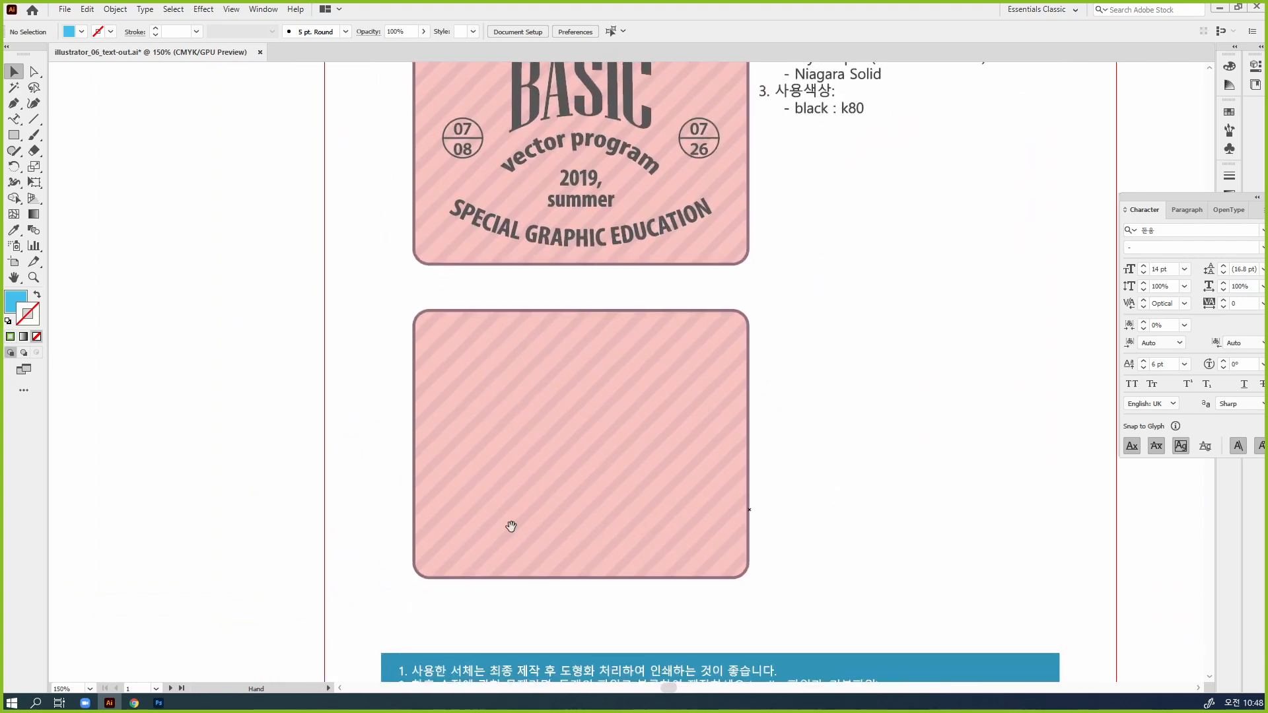
left_click_drag(728, 379, 635, 506)
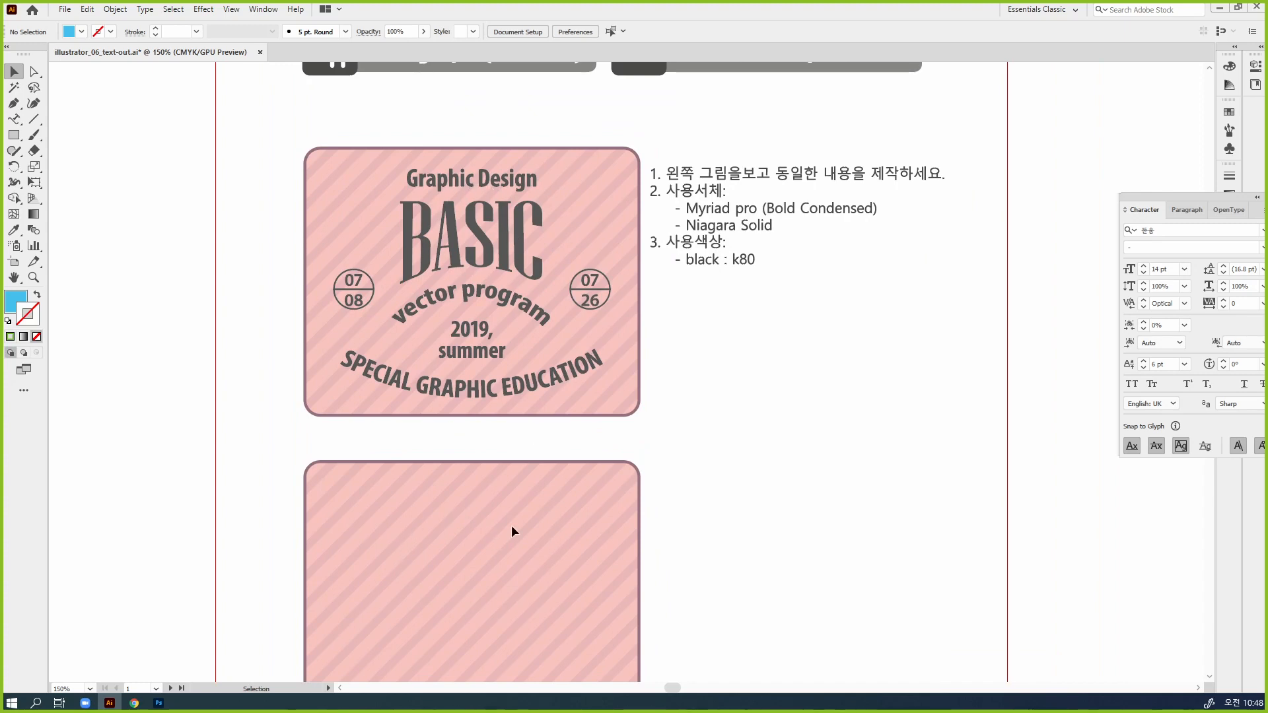
scroll(512, 527, "down", 3)
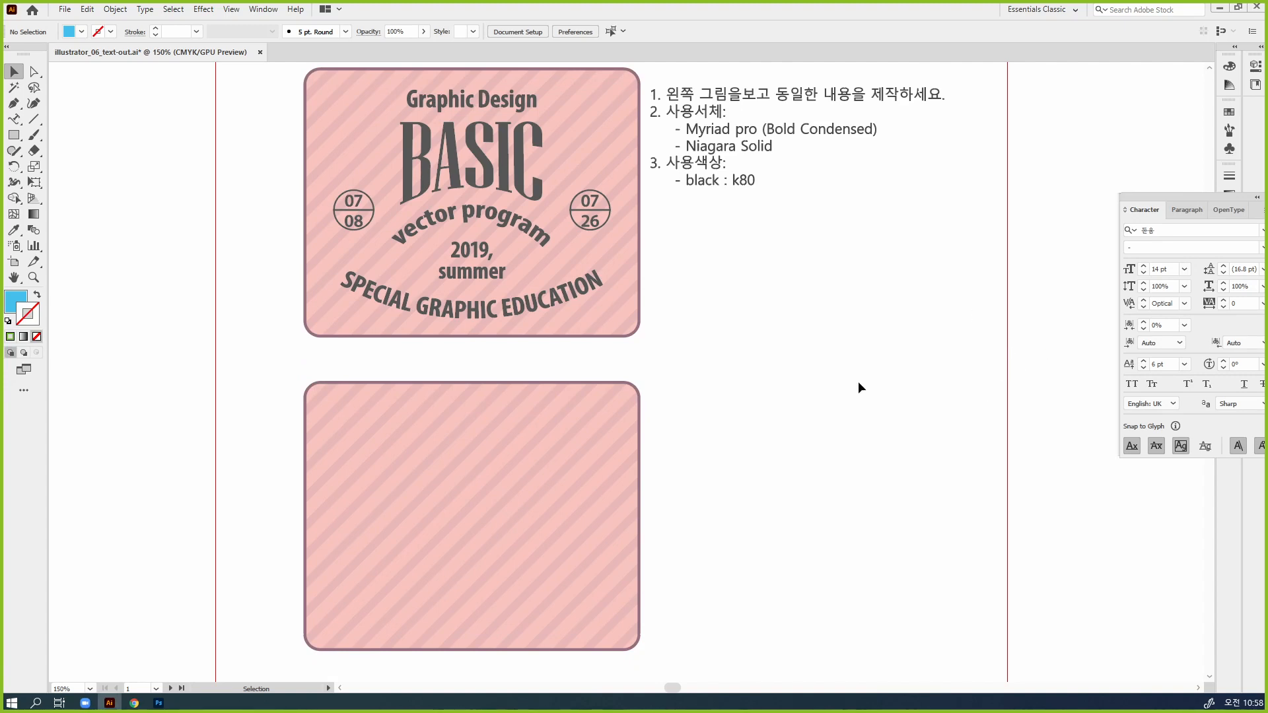
key("space")
left_click_drag(838, 305, 913, 596)
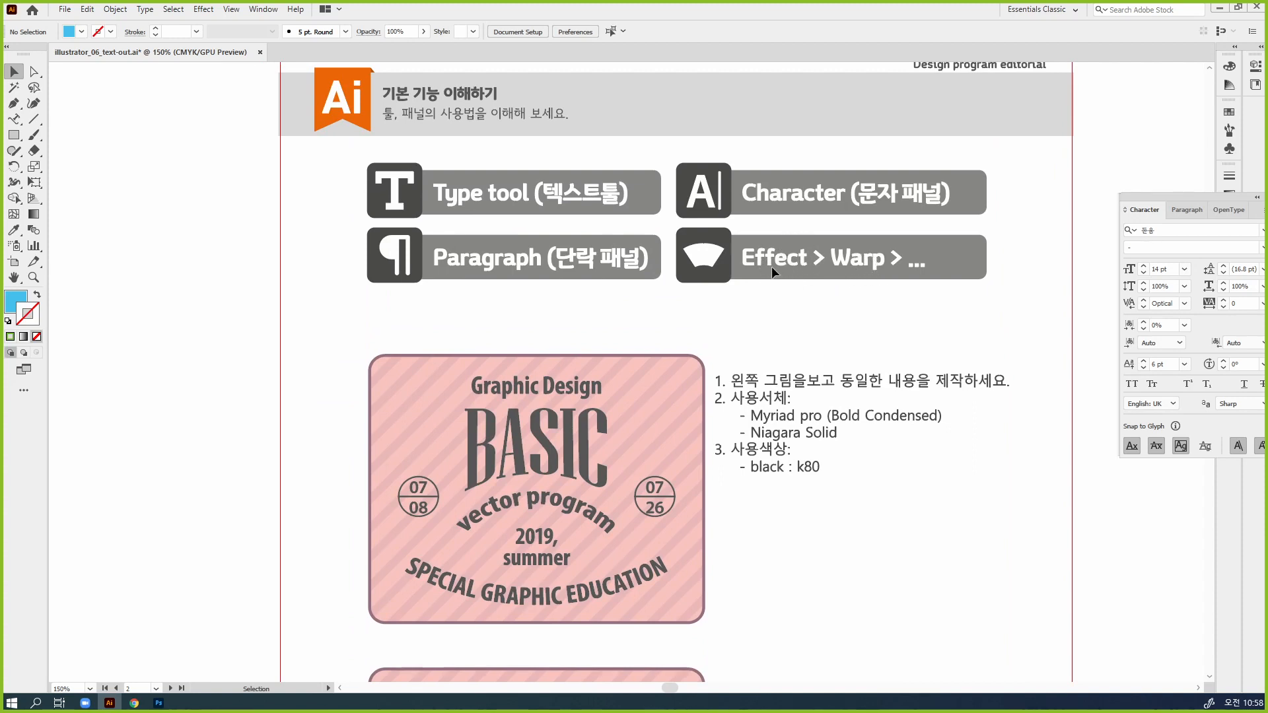
Add a point text reading "Graphic Design" below the font and color instructions beside the badge
key("ctrl")
left_click_drag(1002, 603, 921, 360)
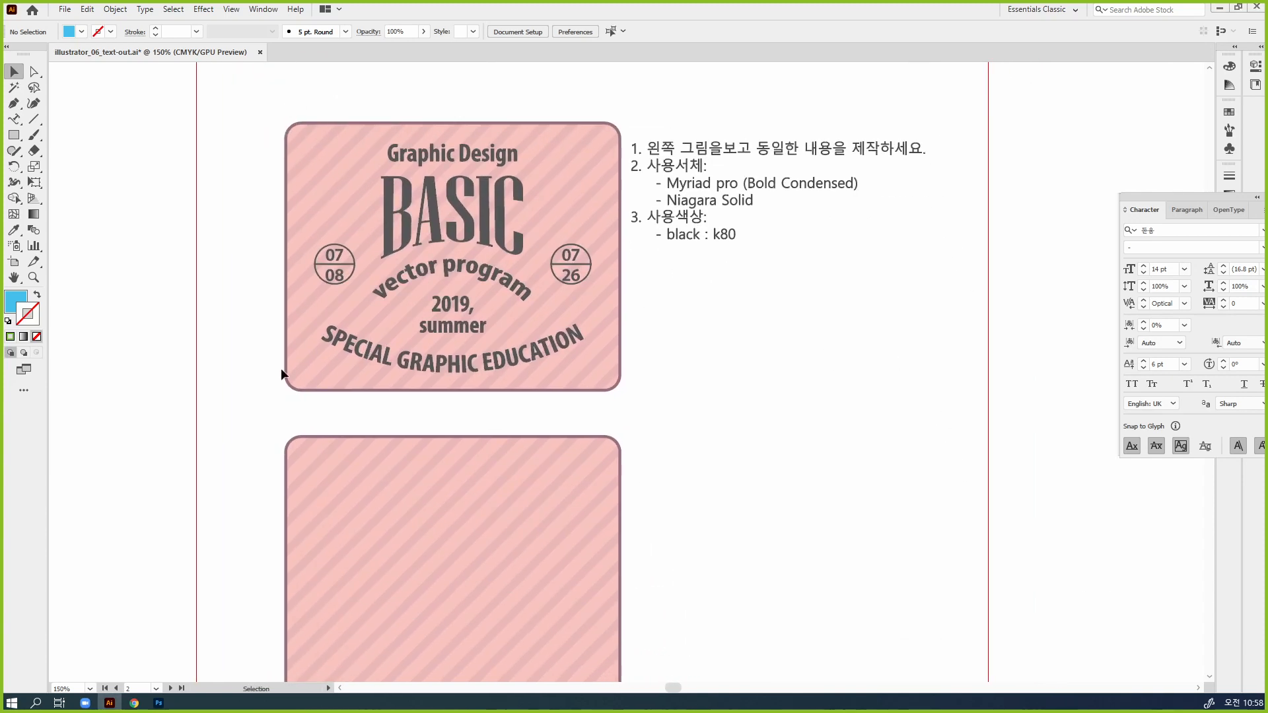
left_click_drag(14, 119, 60, 116)
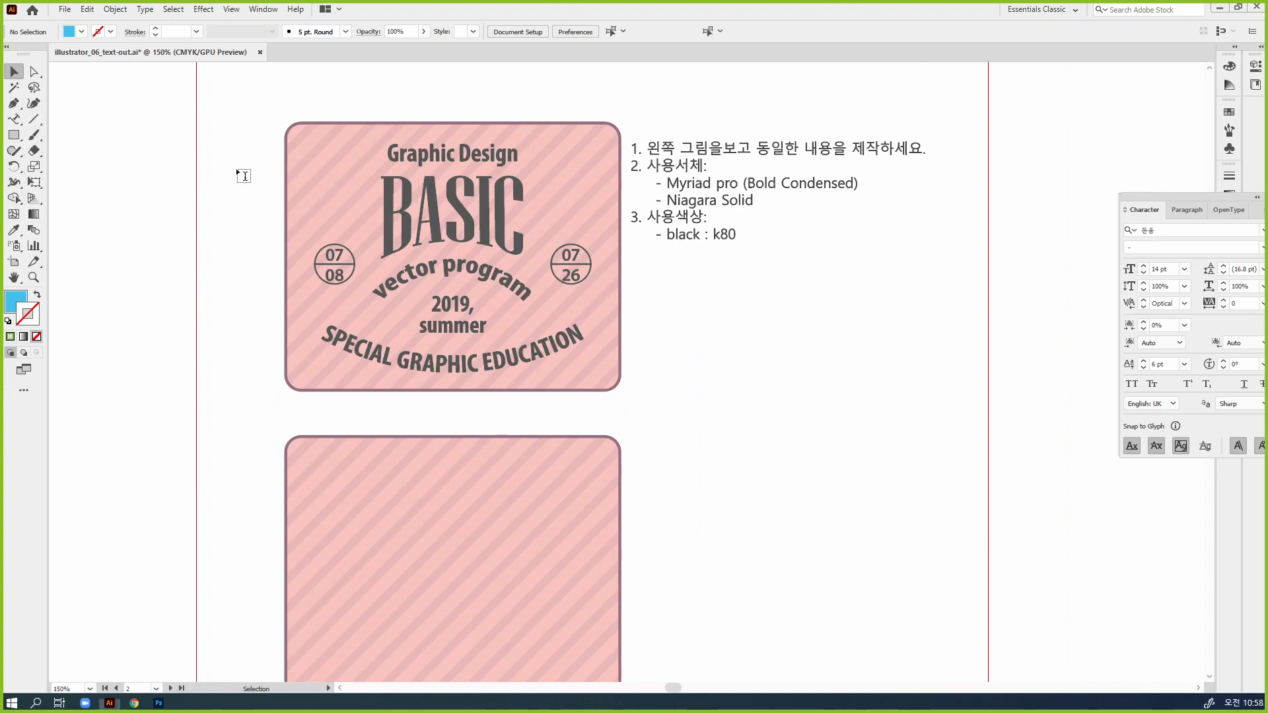
left_click(682, 298)
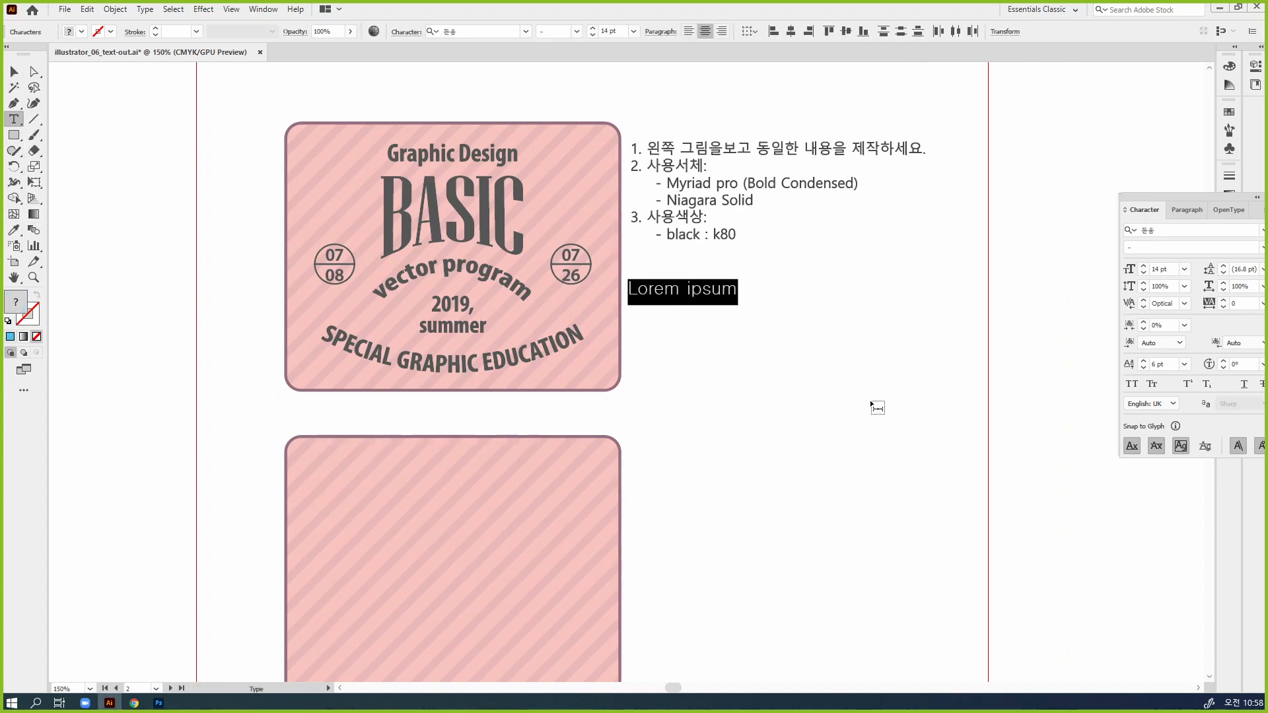
type("Gra")
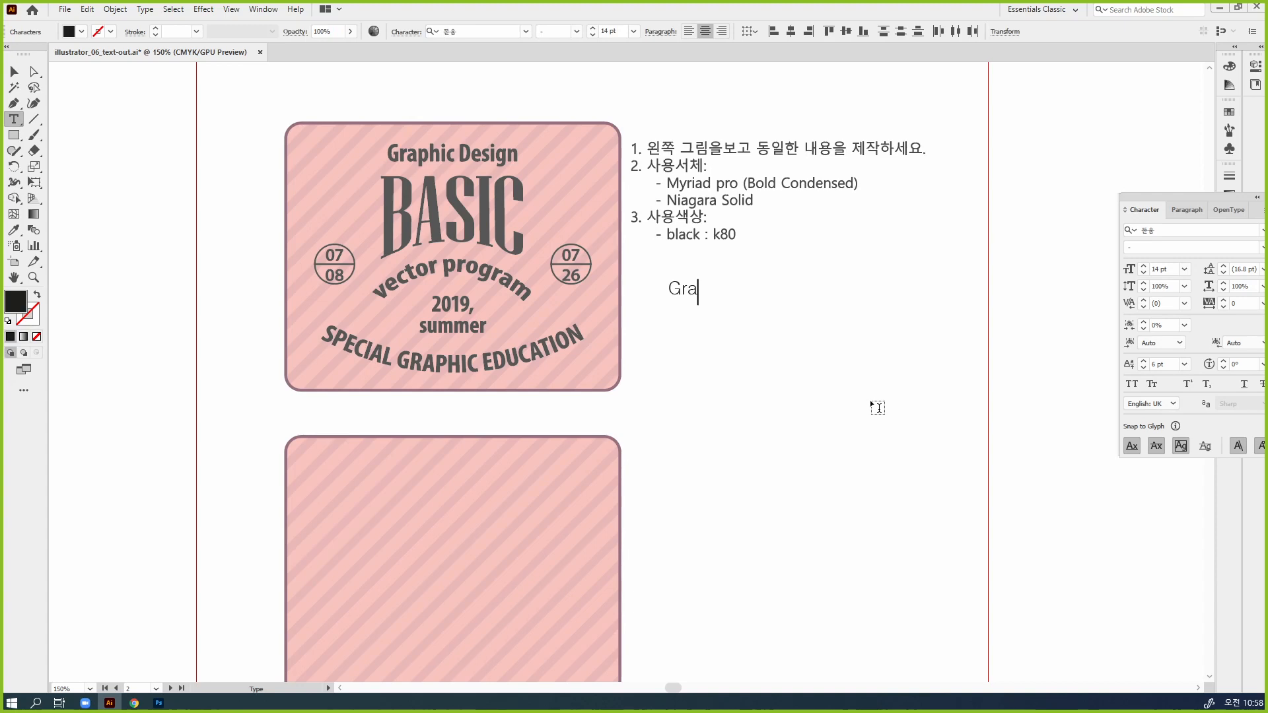
type("phic Design")
key("Escape")
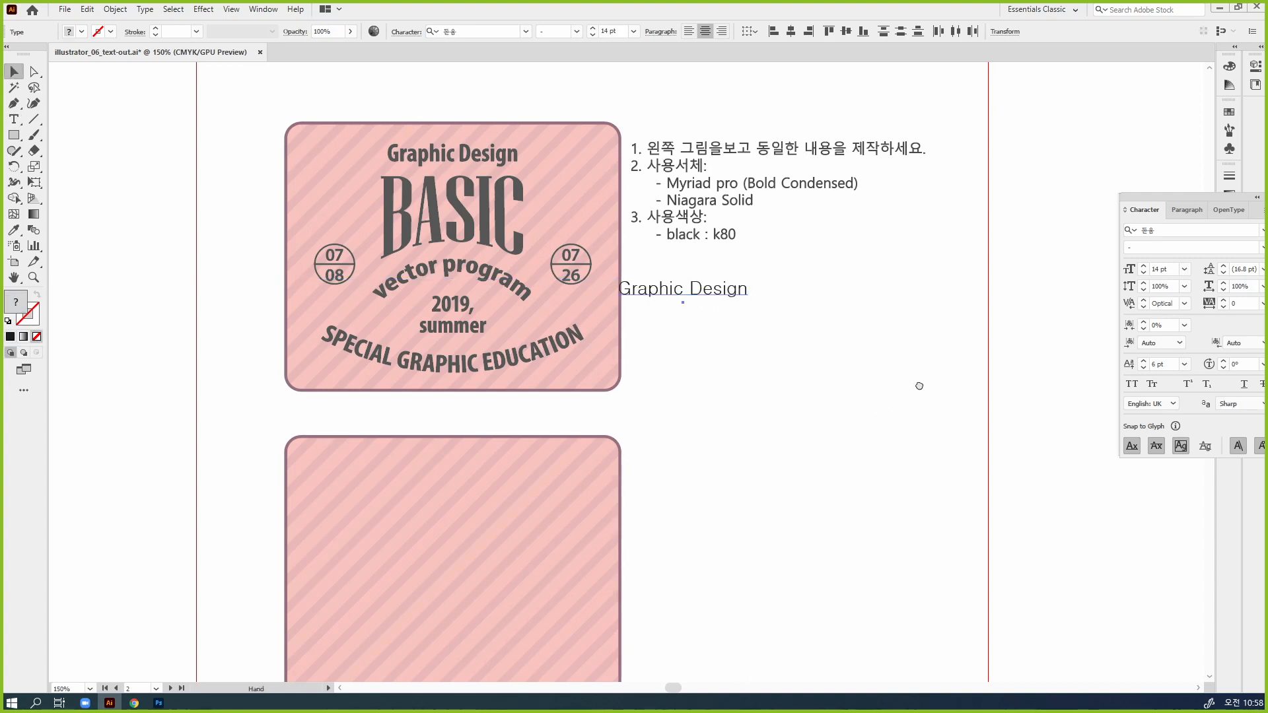
Bring the floating Character panel closer to the artwork, and shift the "Graphic Design" text clear of the badge into the empty area beneath the instructions
left_click_drag(919, 387, 904, 390)
left_click_drag(1179, 198, 1071, 187)
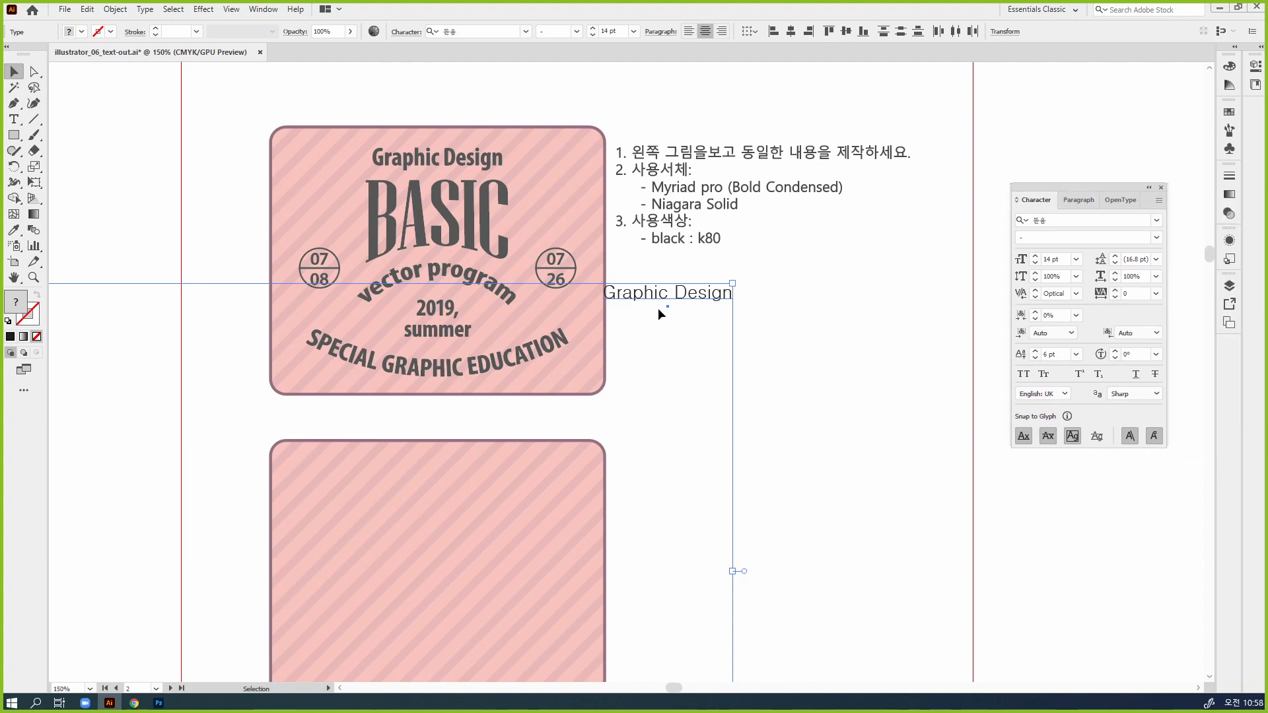
left_click(700, 326)
left_click(699, 295)
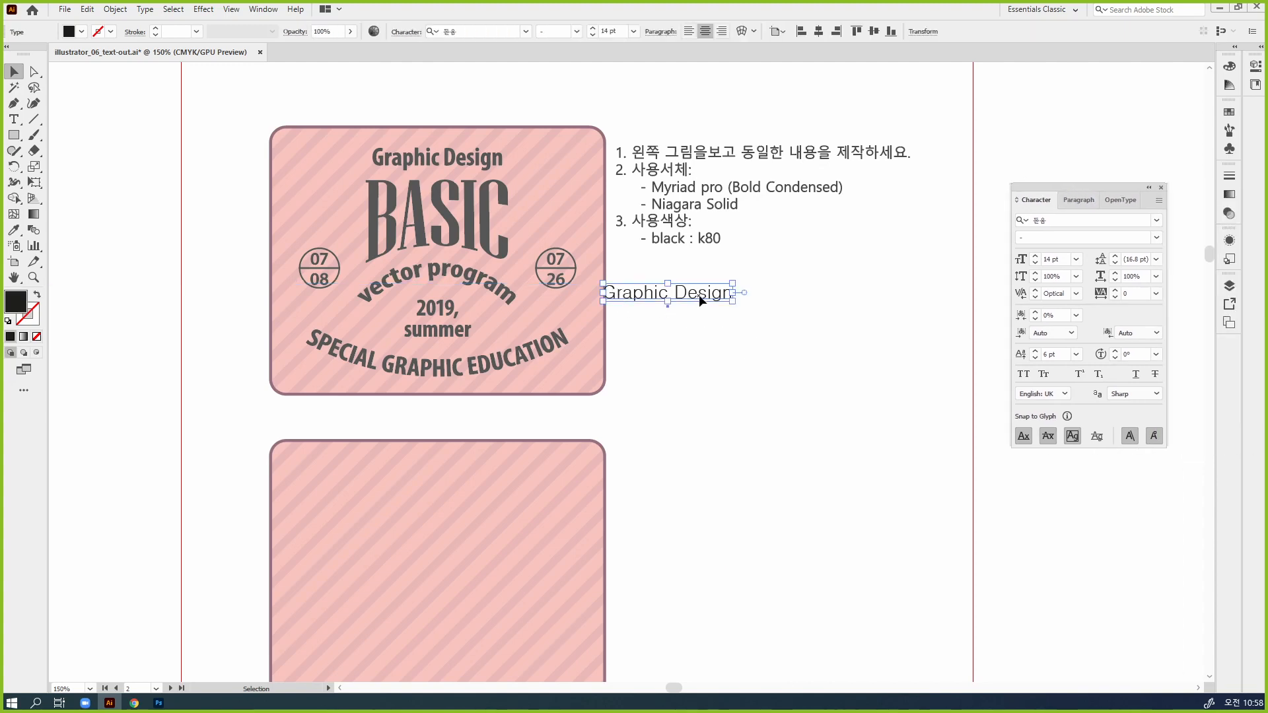
left_click_drag(698, 294, 754, 313)
left_click(803, 367)
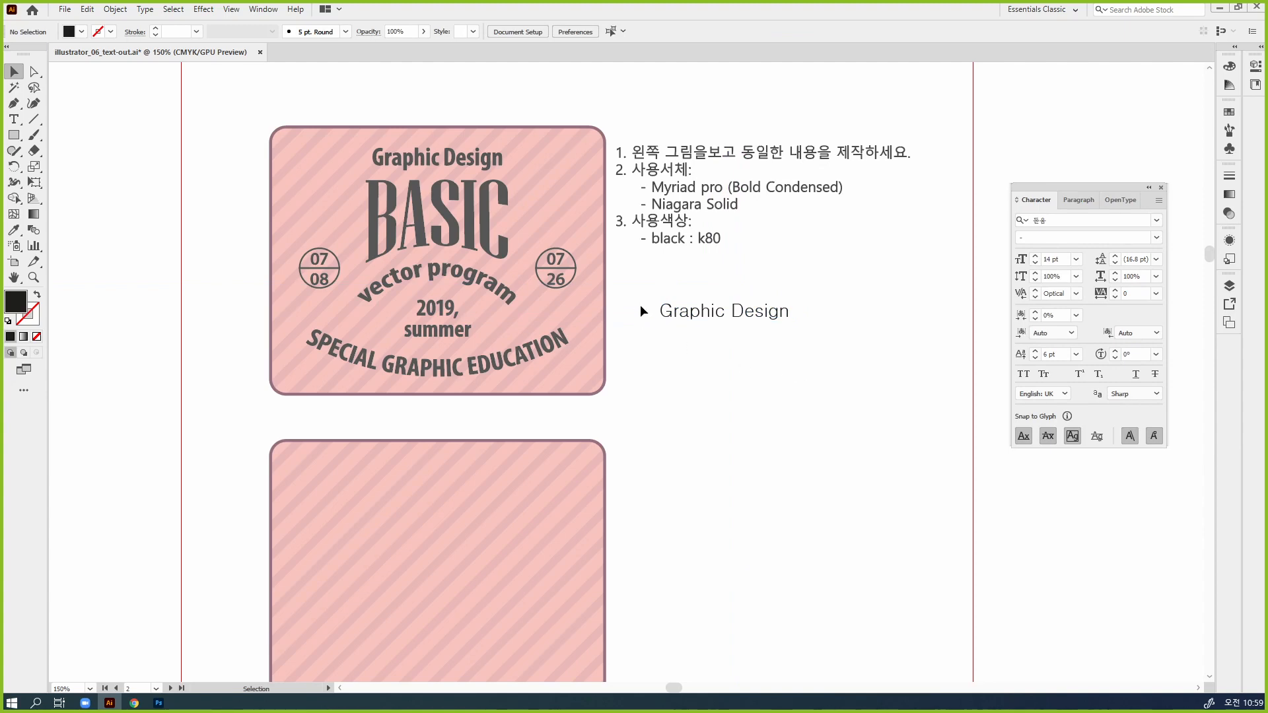
Duplicate the "Graphic Design" text directly beneath itself and change the copy's wording to "Basic"
left_click_drag(744, 311, 747, 331)
triple_click(747, 331)
type("Basic")
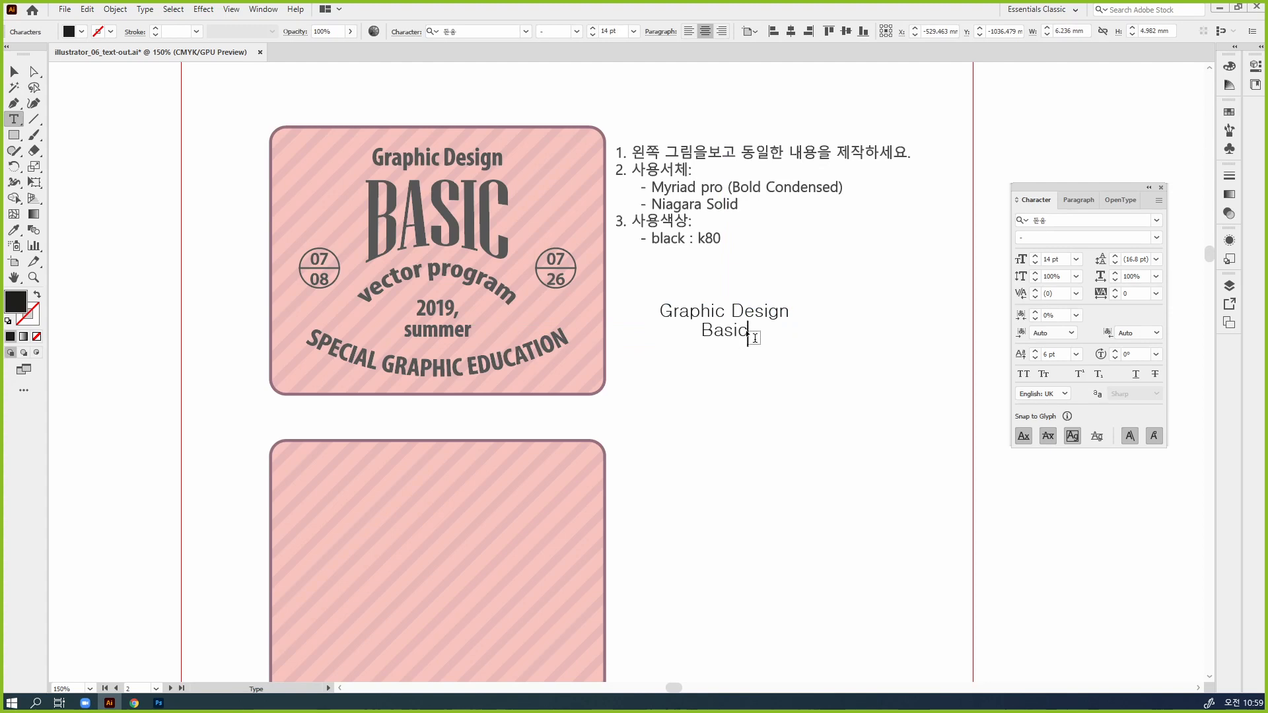
key("Escape")
Duplicate the "Basic" text directly beneath itself and change the copy's wording to "vector program" in lowercase
left_click_drag(716, 338, 715, 358)
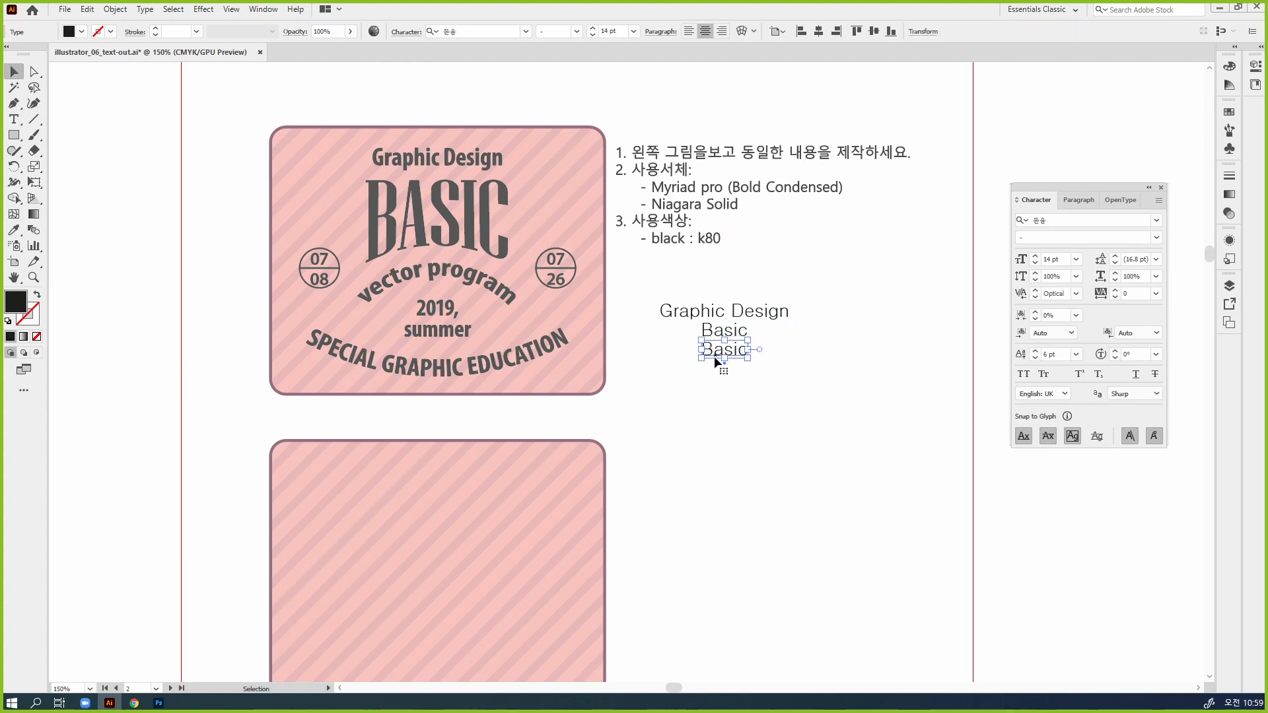
triple_click(720, 351)
type("Ve")
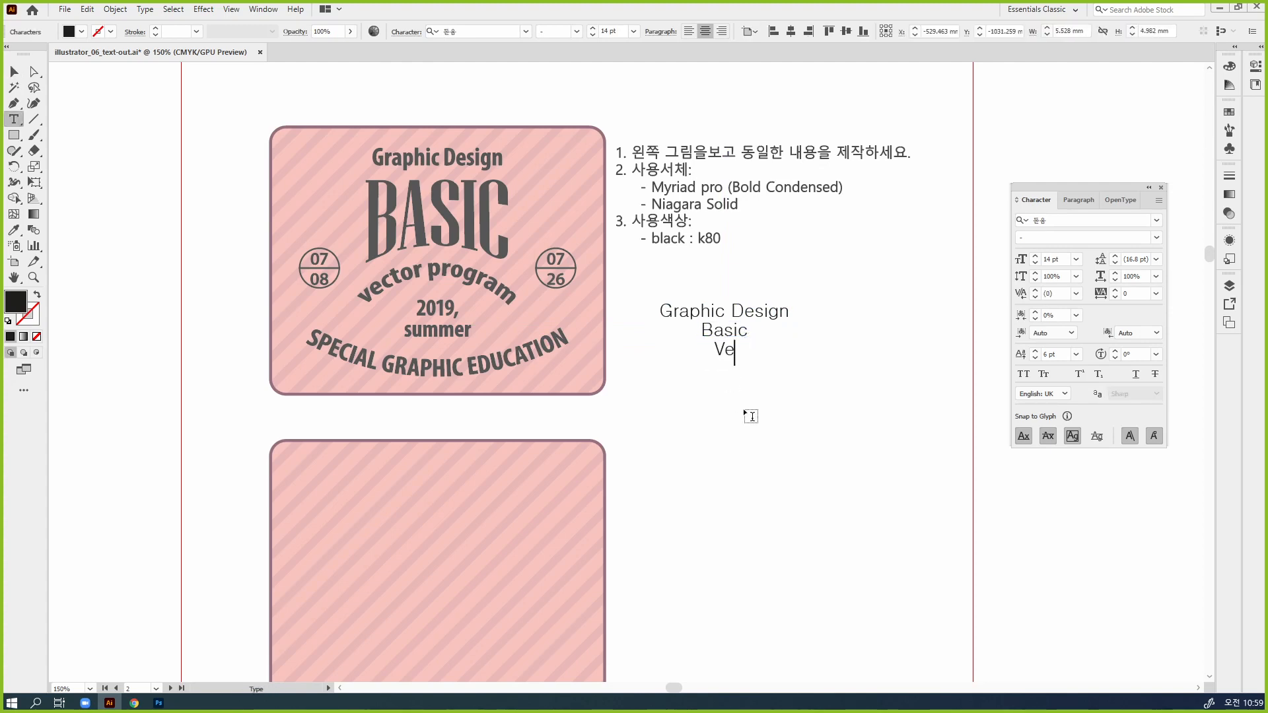
type("ct")
key("BackSpace")
key("BackSpace")
key("BackSpace")
key("BackSpace")
type("vector p")
type("ram")
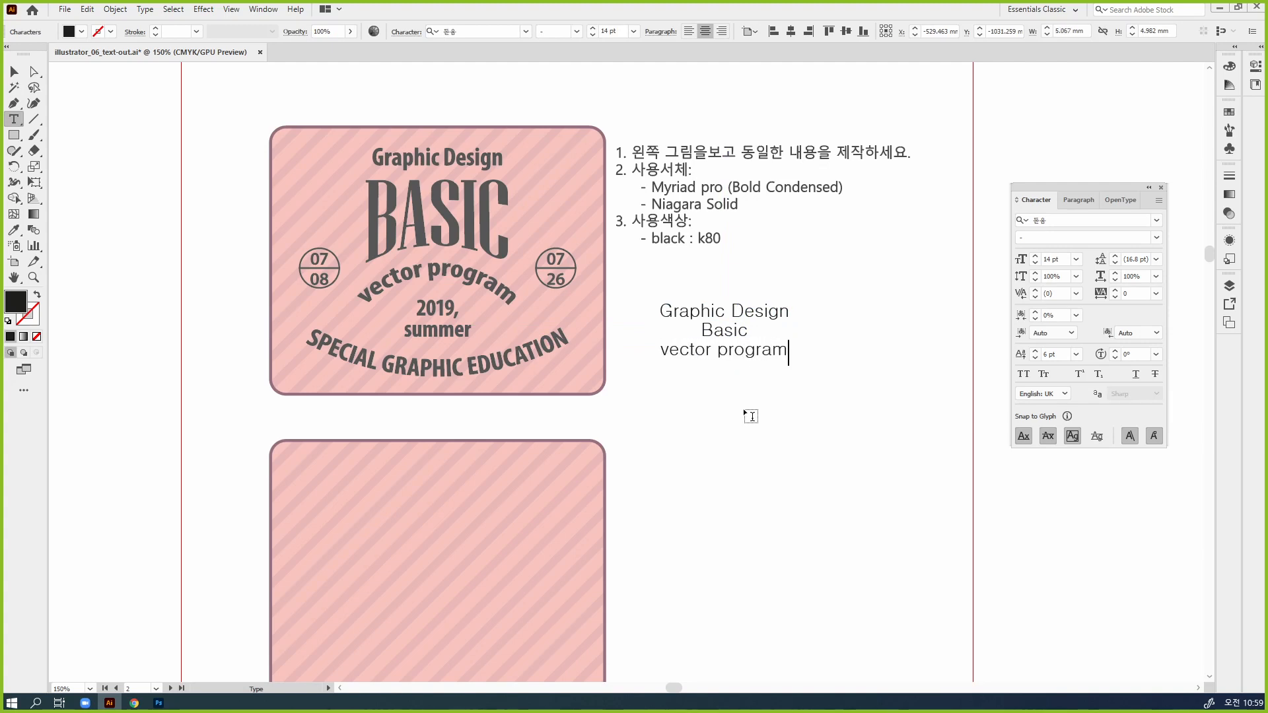
key("Escape")
Repeat the duplication below "vector program" and change the new copy's wording to "2021"
key("ctrl+d")
double_click(714, 367)
key("ctrl+a")
type("2019")
key("BackSpace")
key("BackSpace")
type("21")
key("Escape")
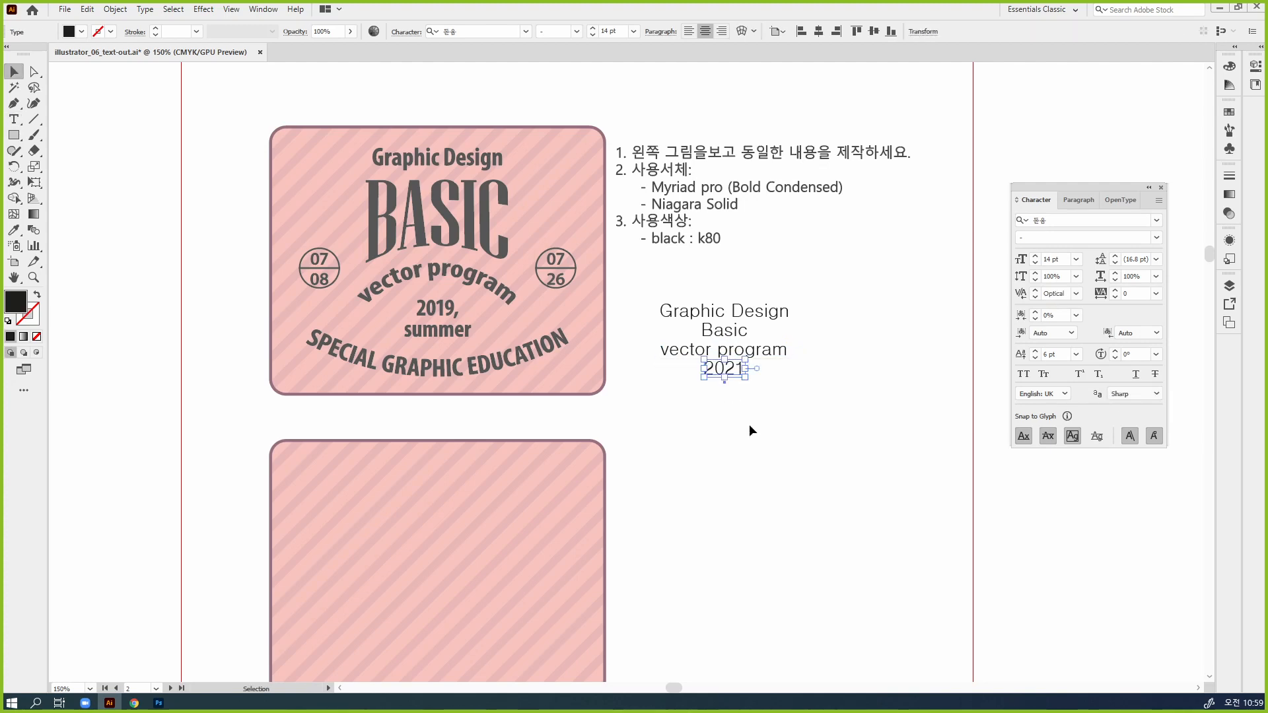
Repeat the duplication below "2021" and change the new copy's wording to "spring"
key("ctrl+d")
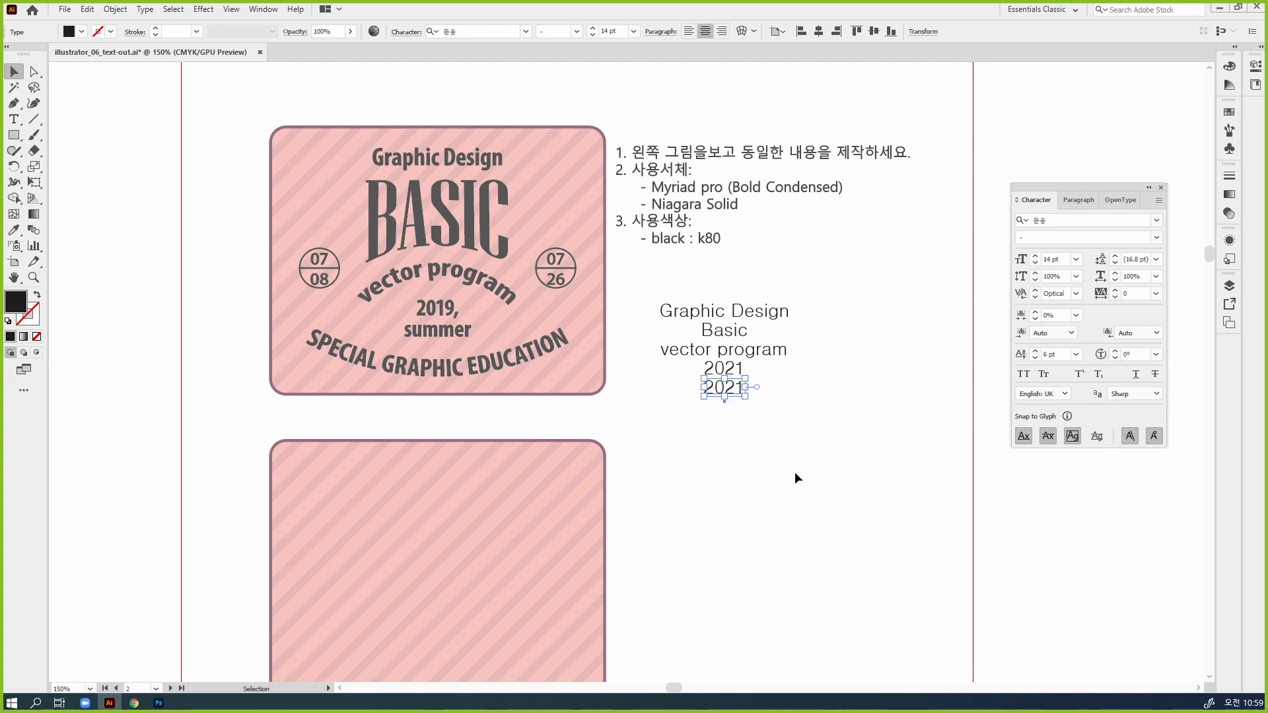
key("ctrl+a")
left_click(703, 385)
double_click(719, 388)
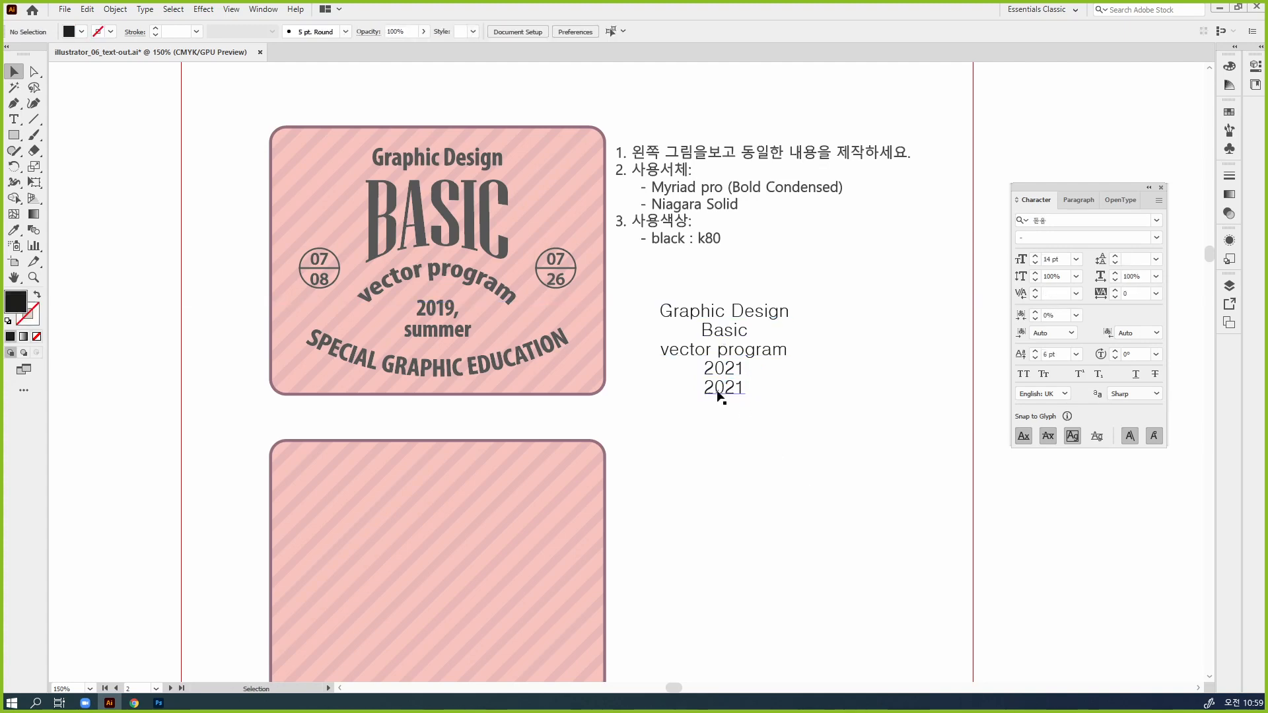
key("ctrl+a")
type("spring")
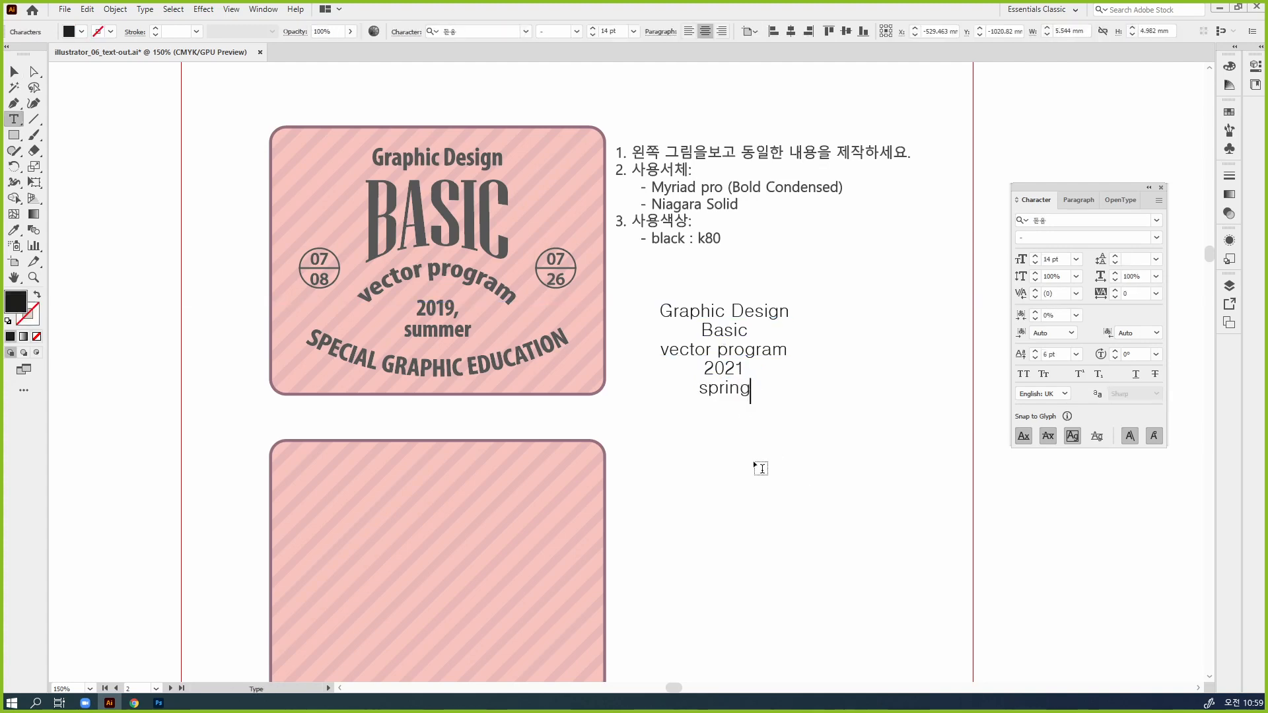
key("Escape")
Repeat the duplication below "spring" and change the new copy's wording to "special graphic education"
key("ctrl+d")
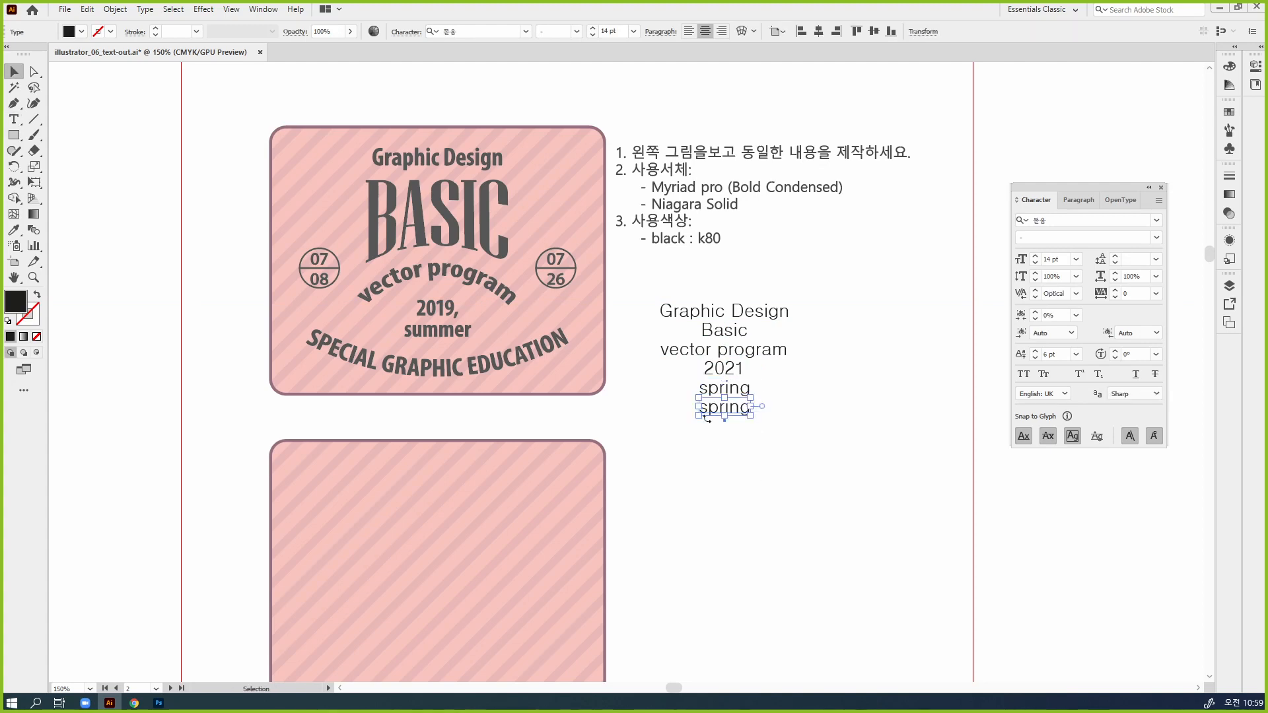
left_click(723, 411)
left_click(722, 405)
double_click(725, 410)
key("ctrl+a")
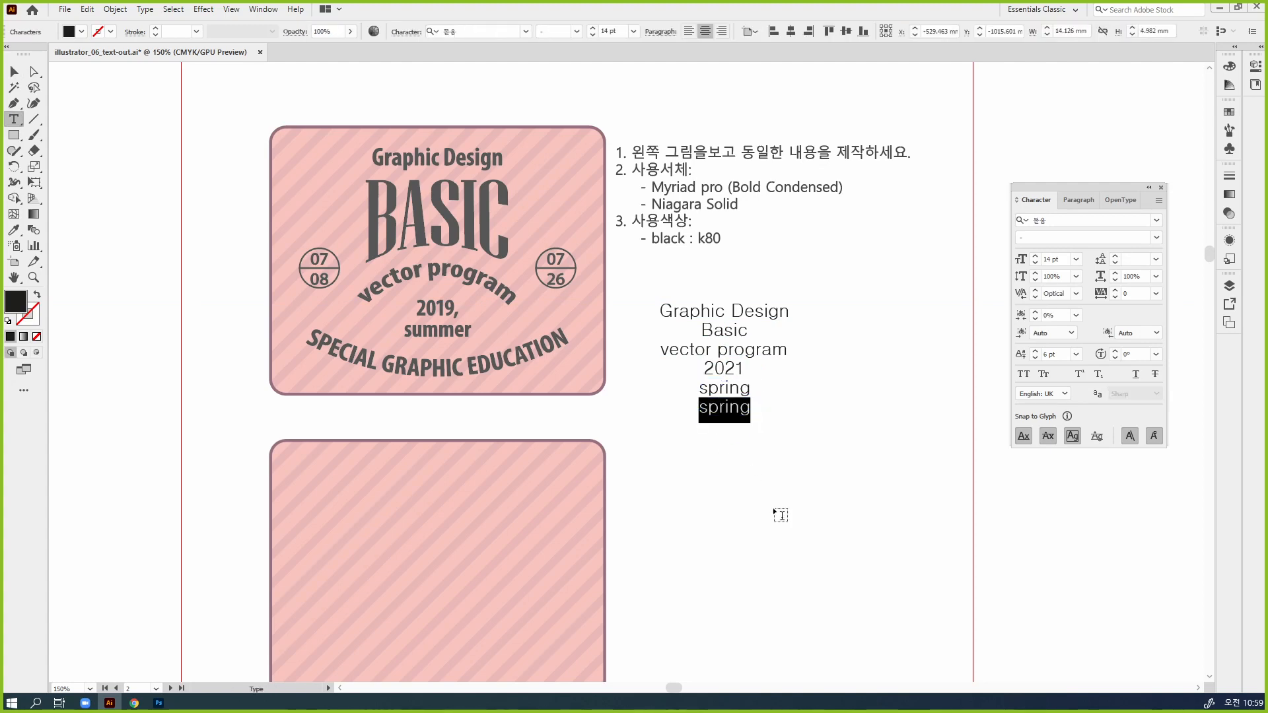
type("special g")
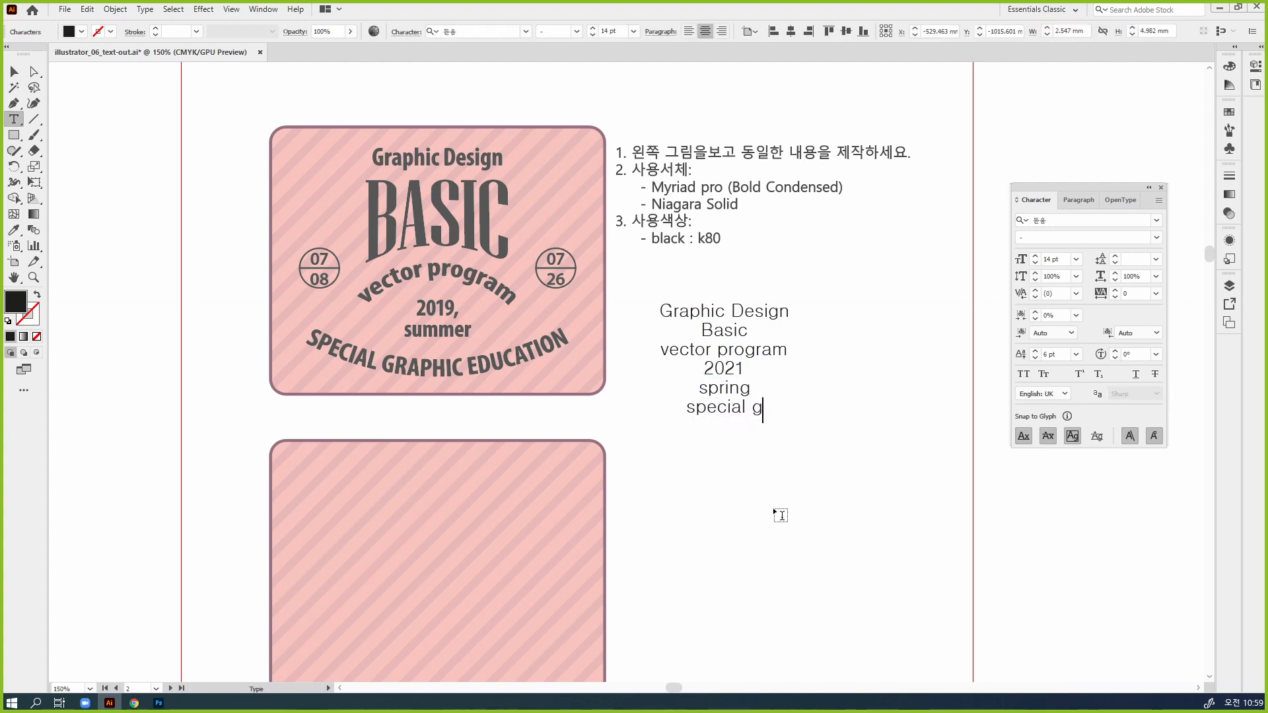
type("raphic educstion")
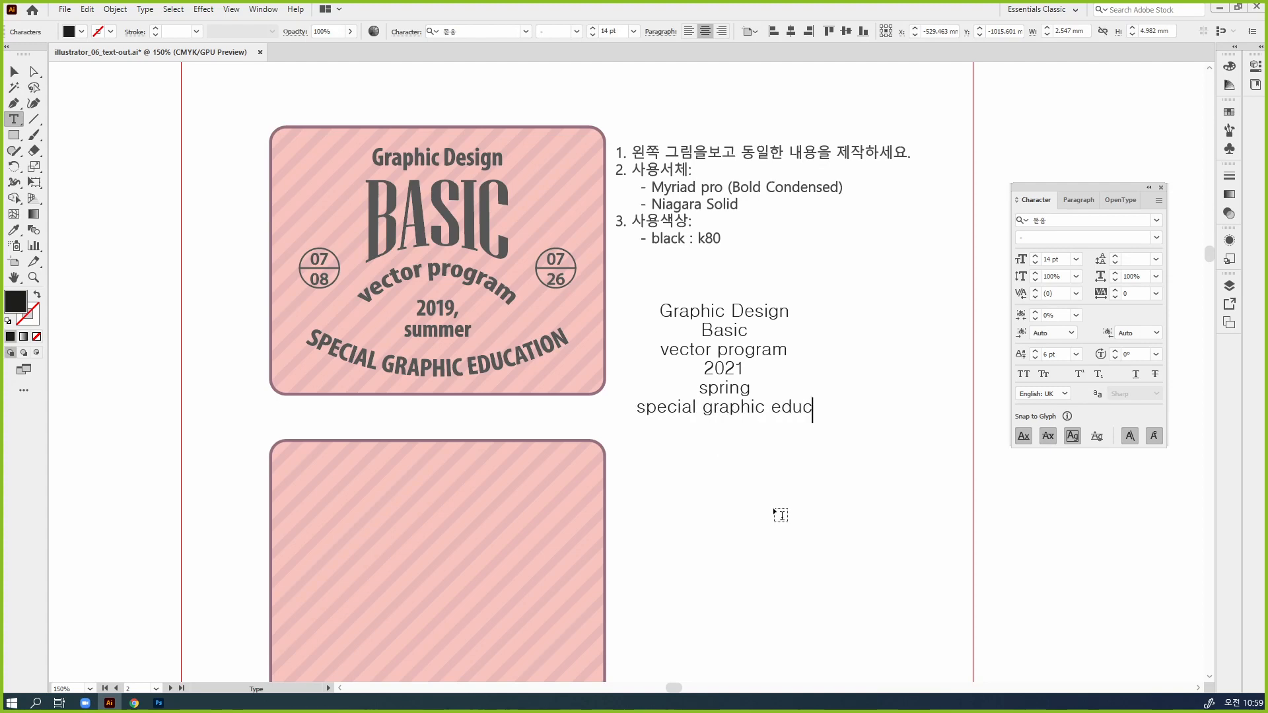
key("BackSpace")
key("BackSpace")
key("BackSpace")
key("BackSpace")
key("BackSpace")
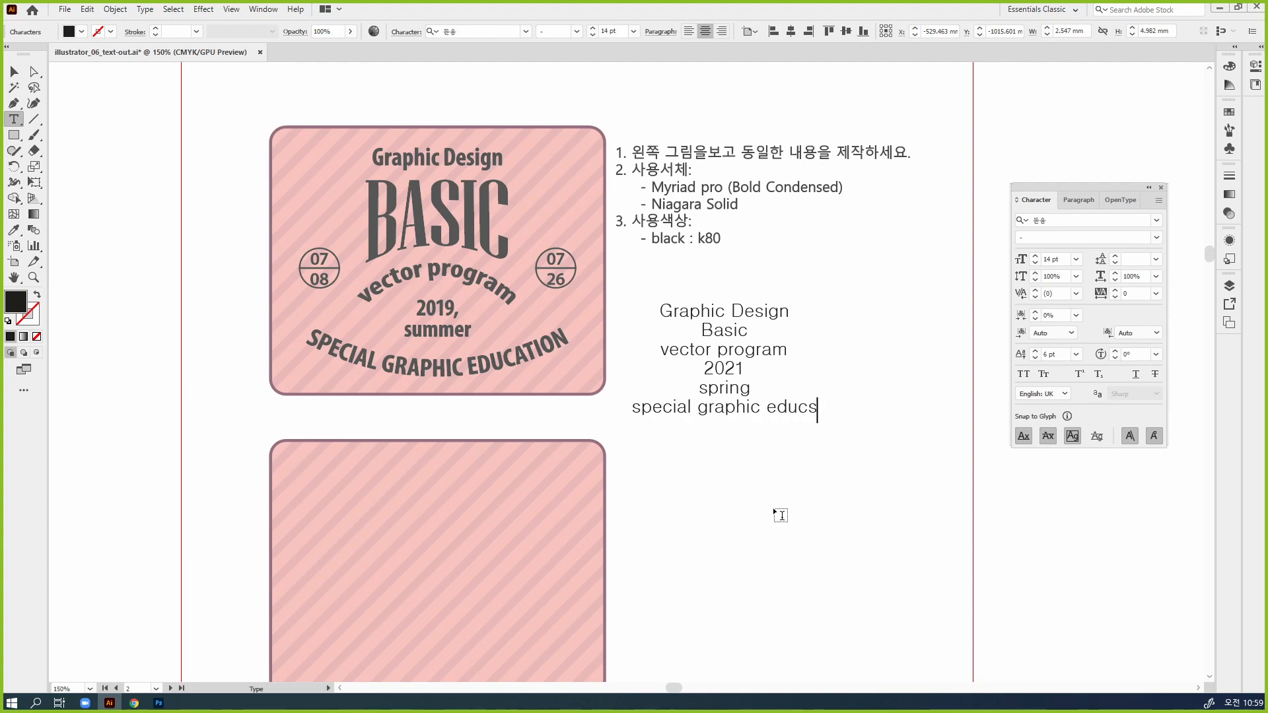
type("ation")
key("Escape")
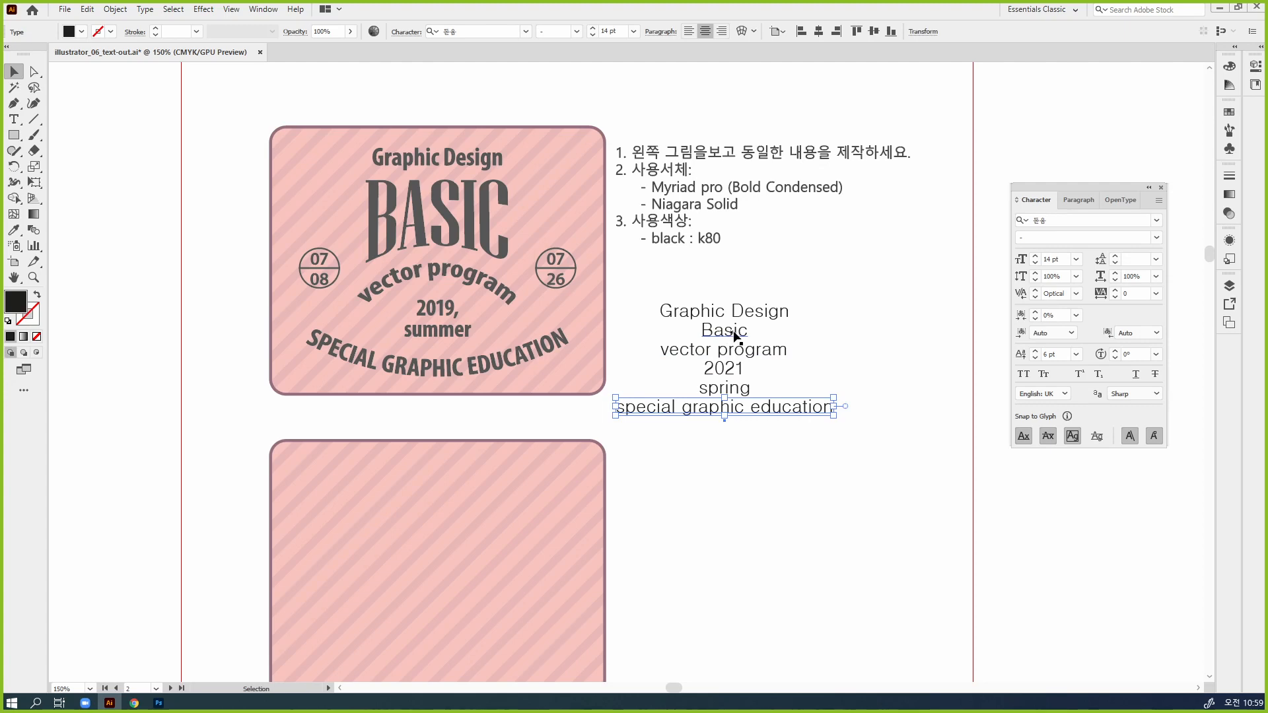
Apply All Caps to the "special graphic education" and "Basic" texts, and deselect them
left_click_drag(1080, 190, 985, 149)
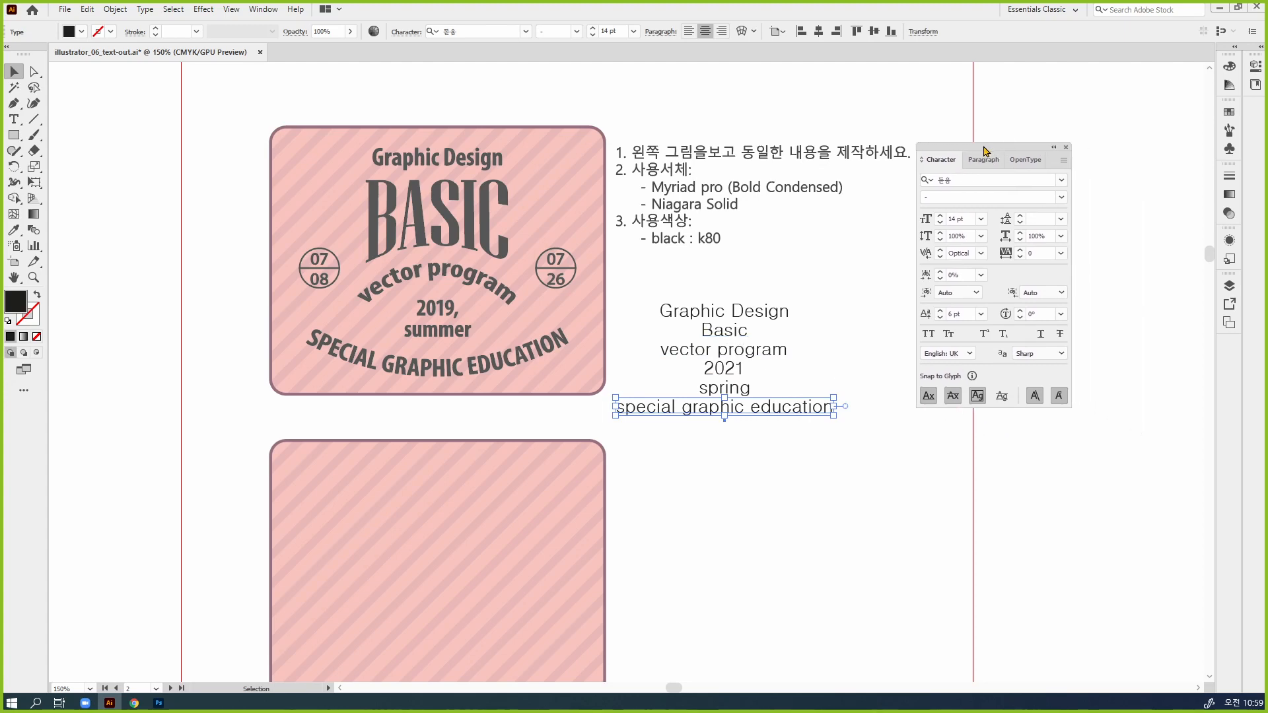
left_click(928, 333)
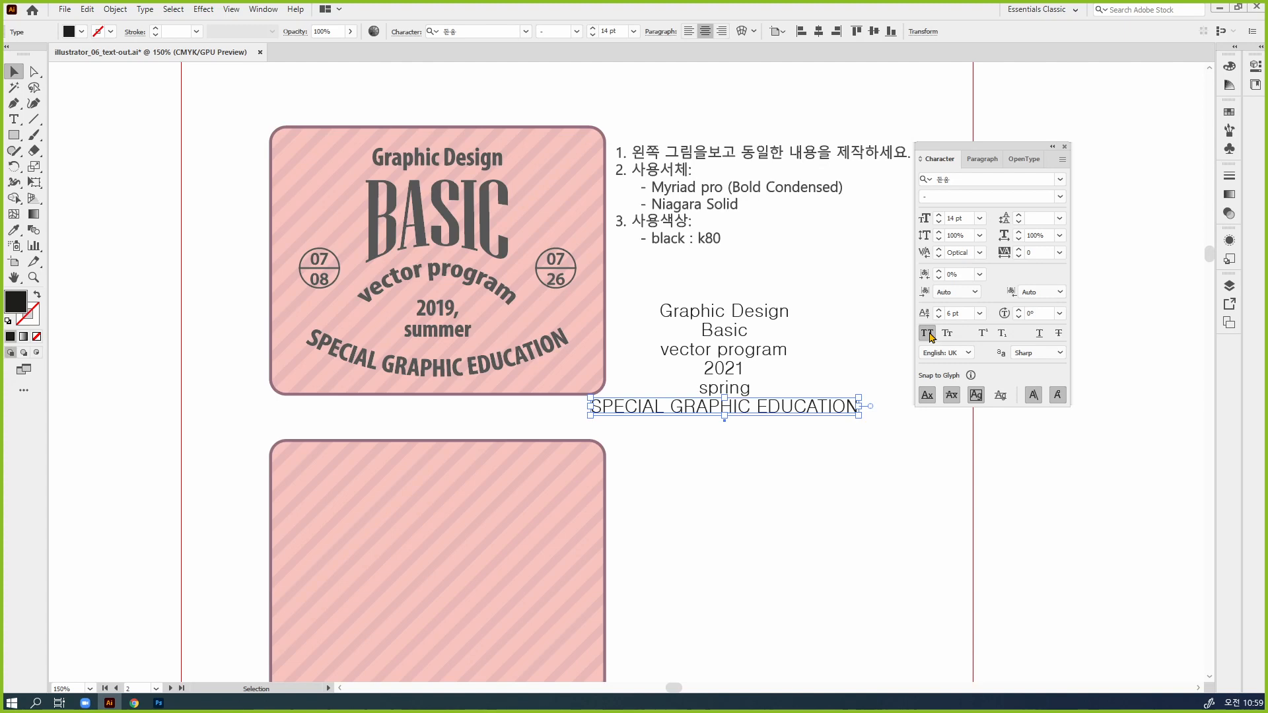
left_click(722, 336)
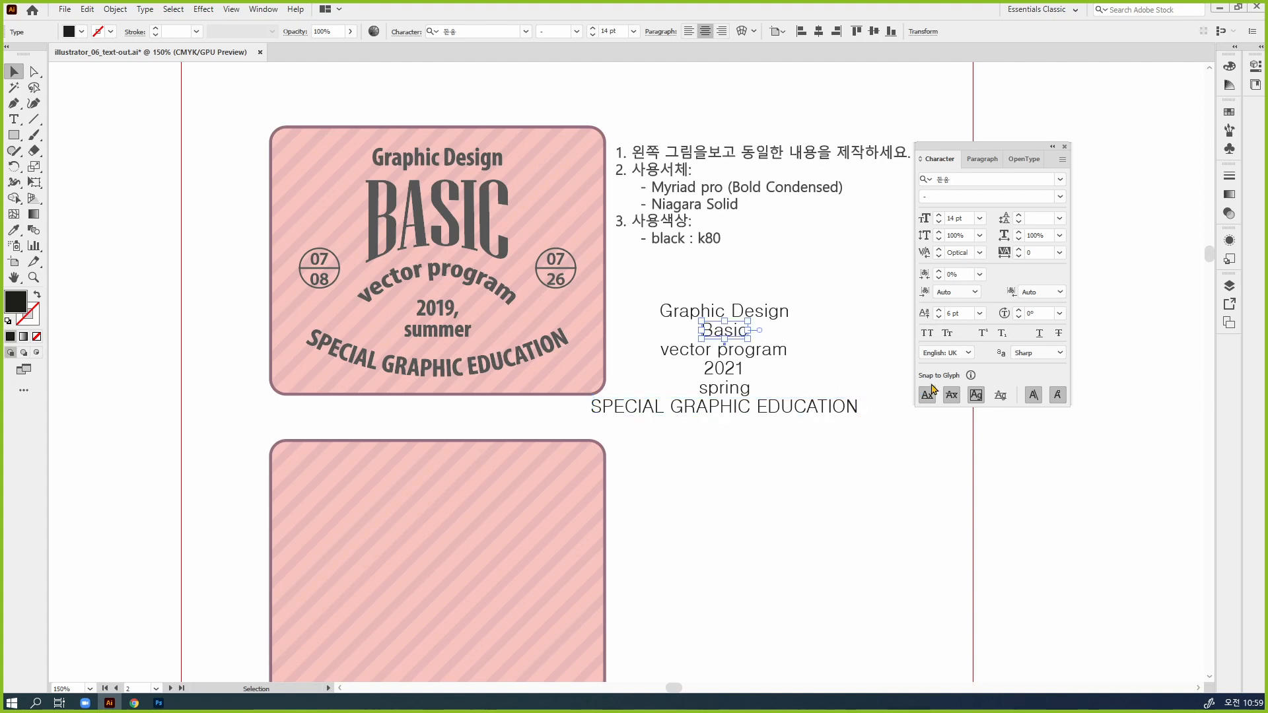
left_click(928, 335)
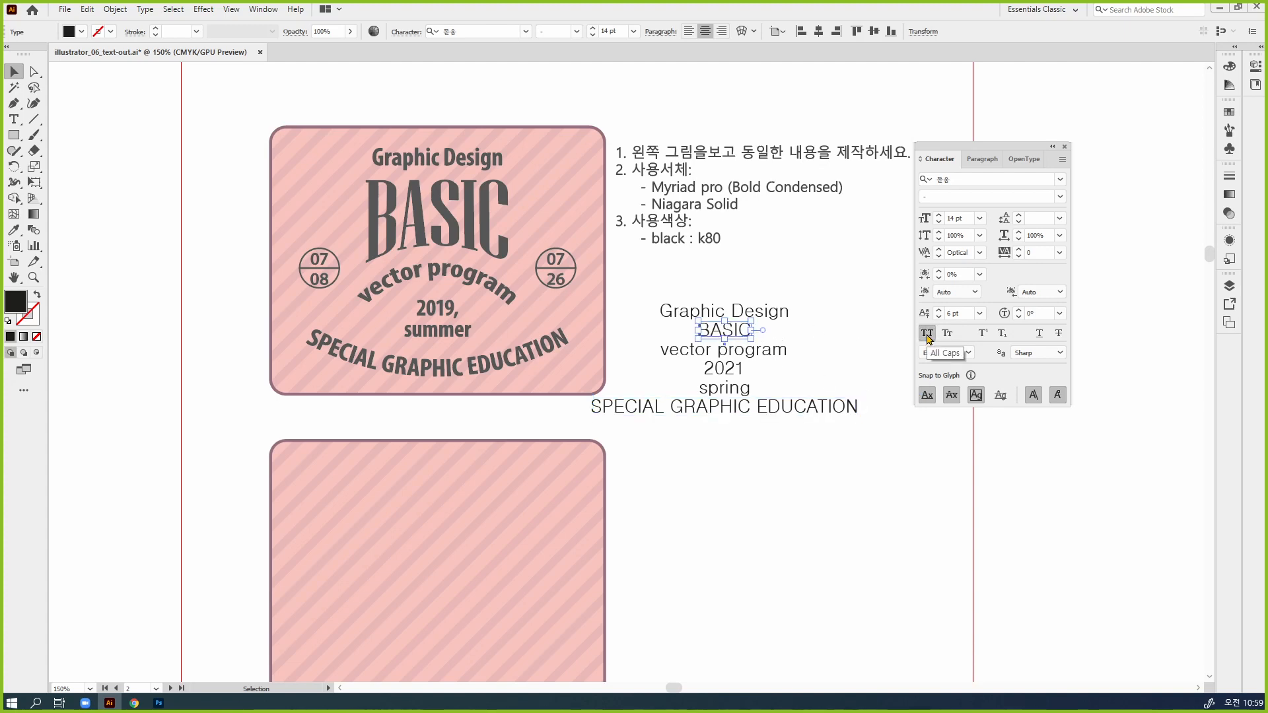
left_click(942, 463)
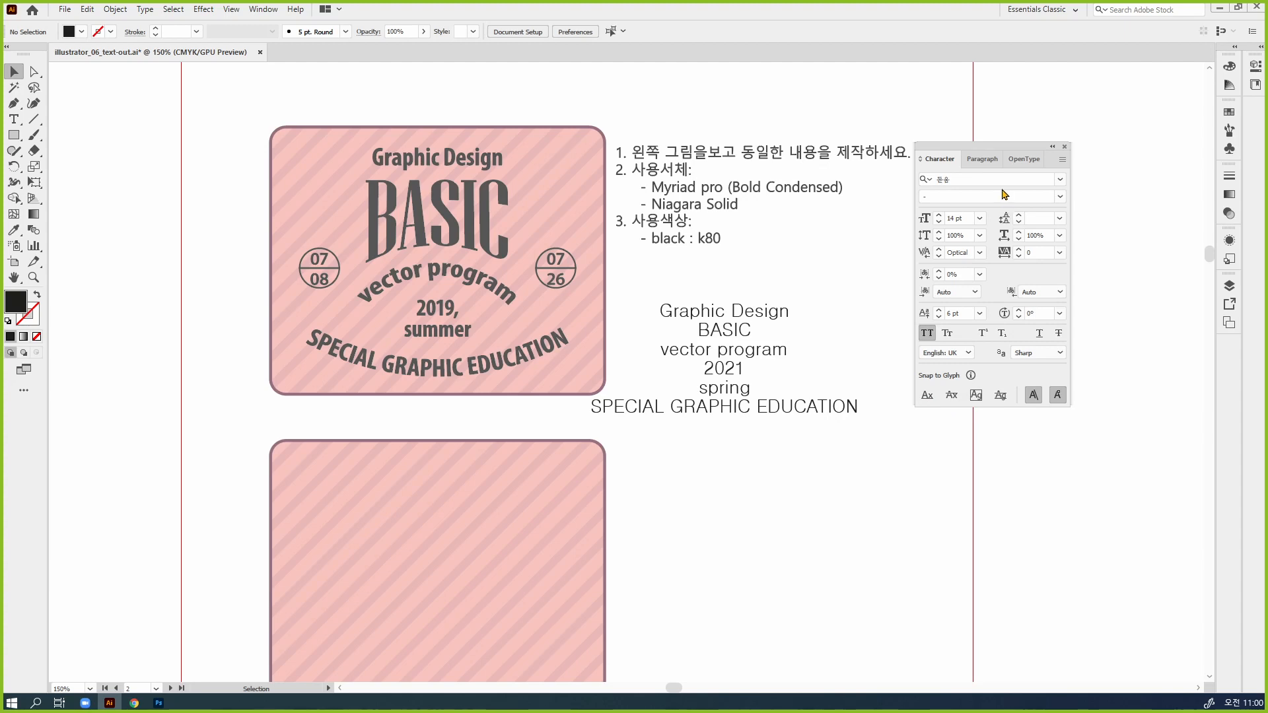
Try Small Caps on the "spring" text, and turn it off again
left_click(735, 391)
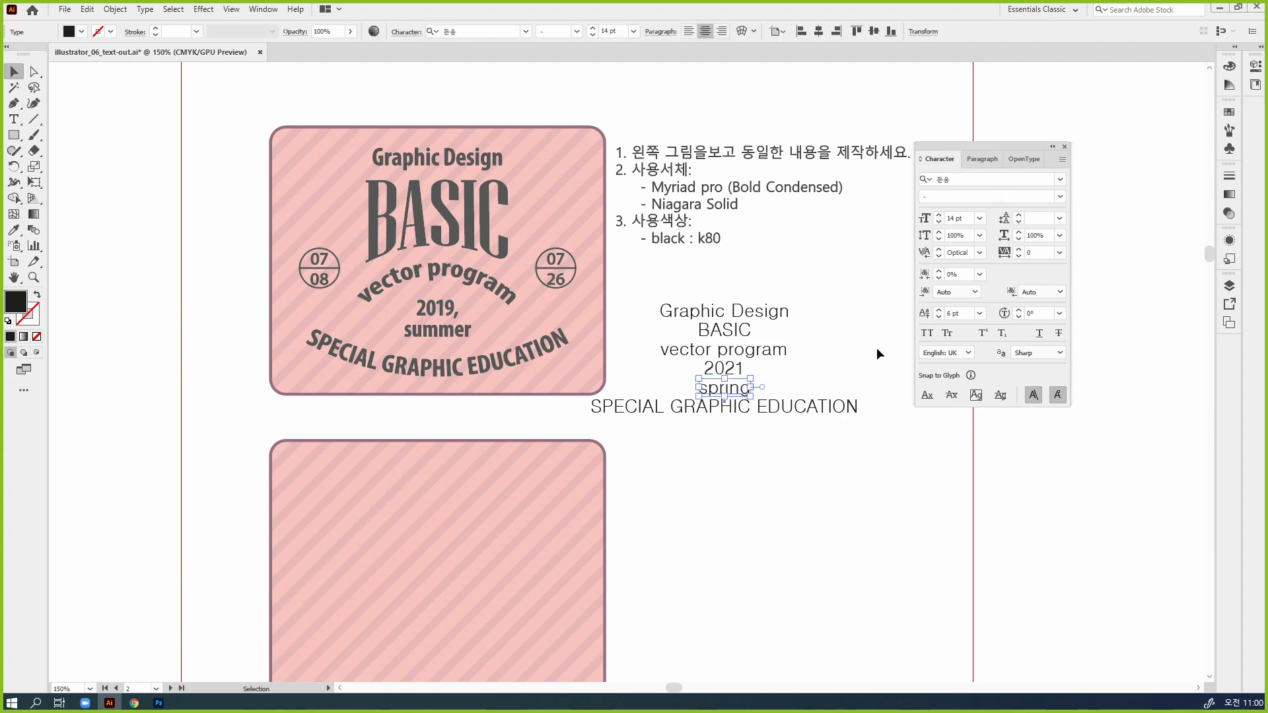
left_click_drag(984, 147, 928, 169)
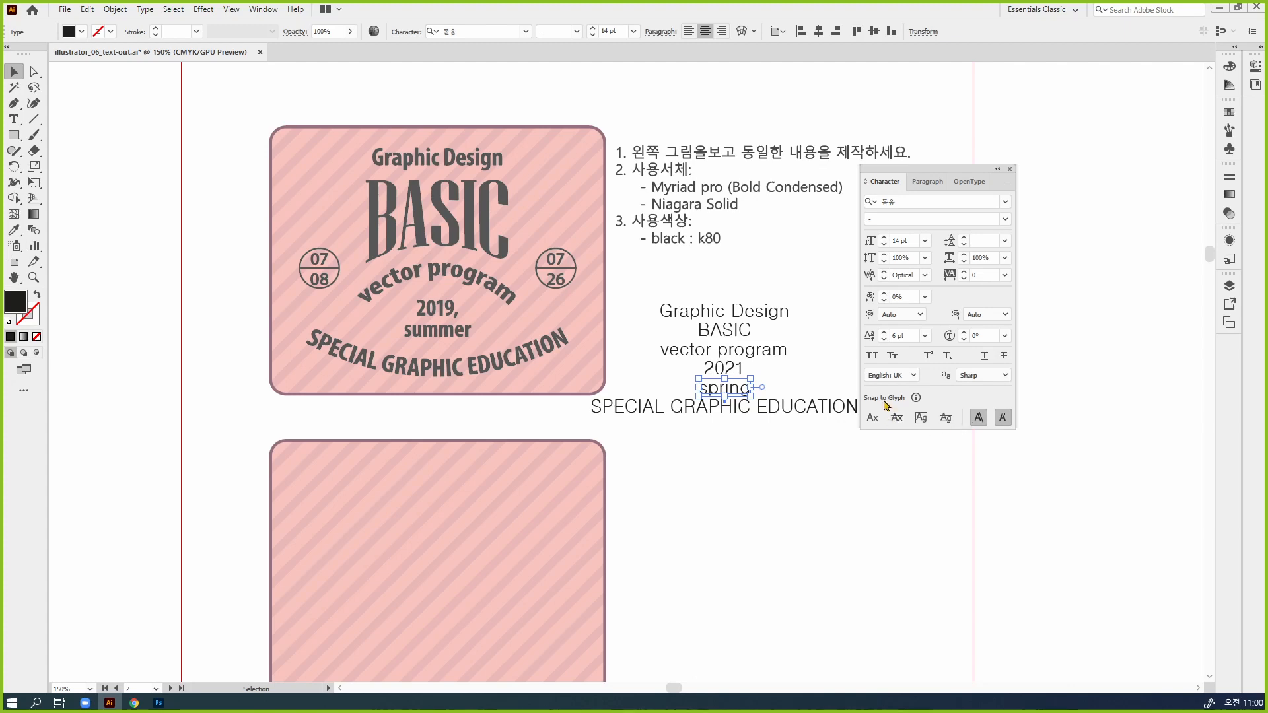
left_click(892, 356)
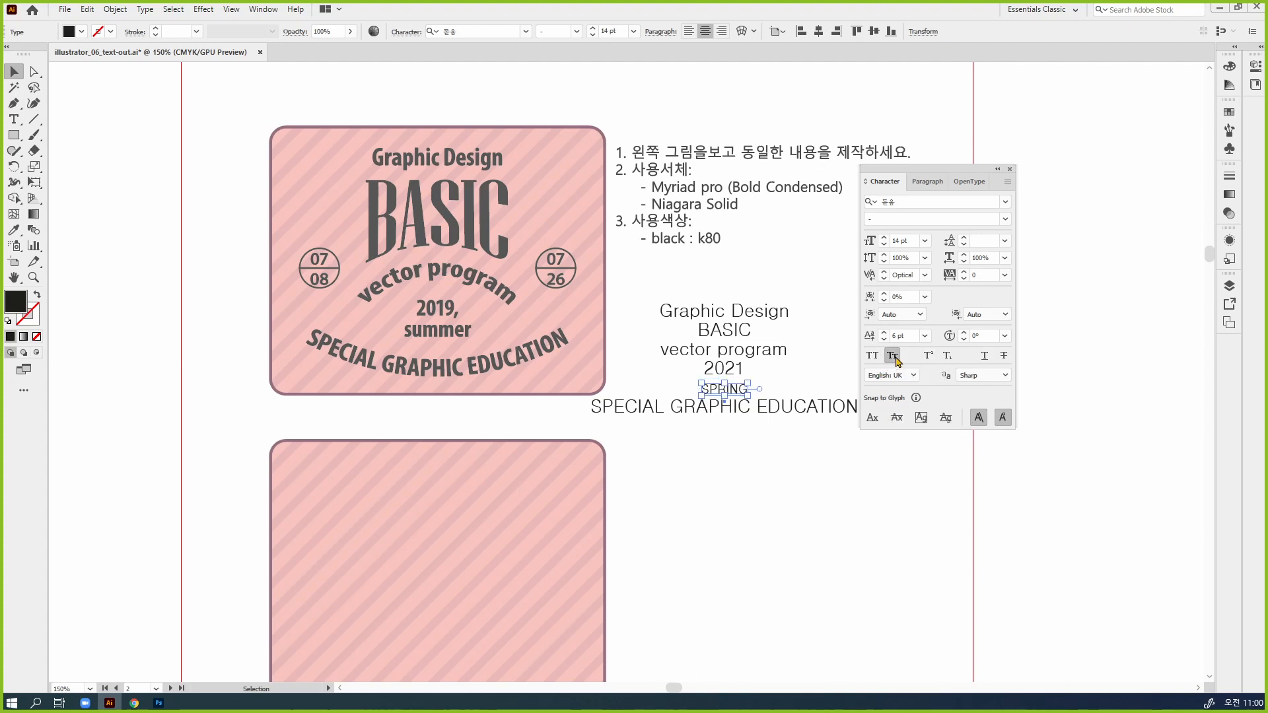
left_click(894, 357)
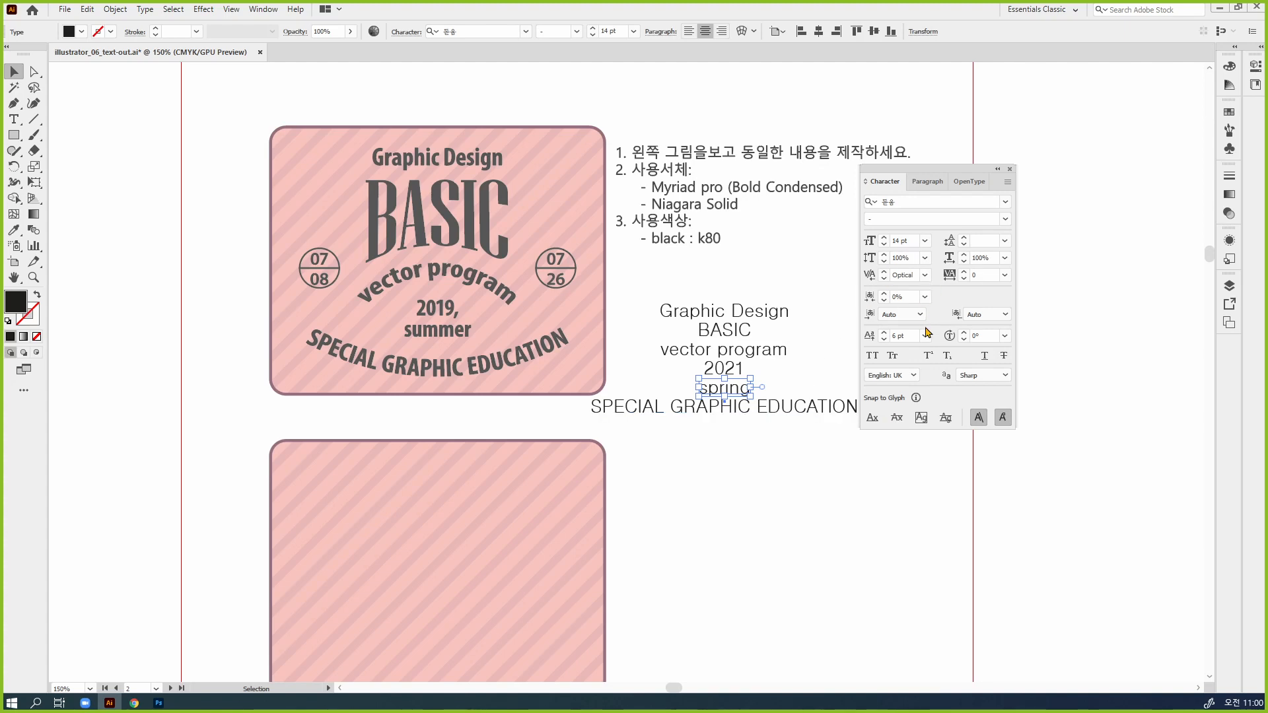
left_click(1007, 182)
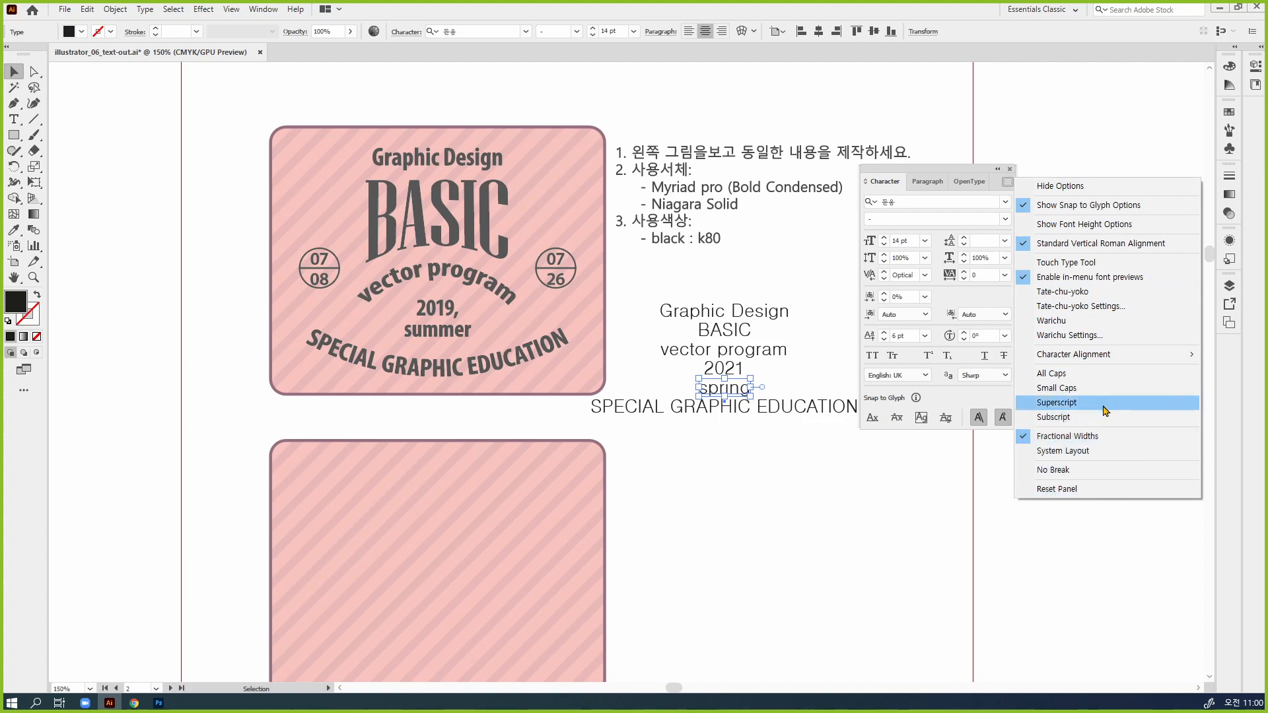
left_click(1003, 399)
left_click(659, 496)
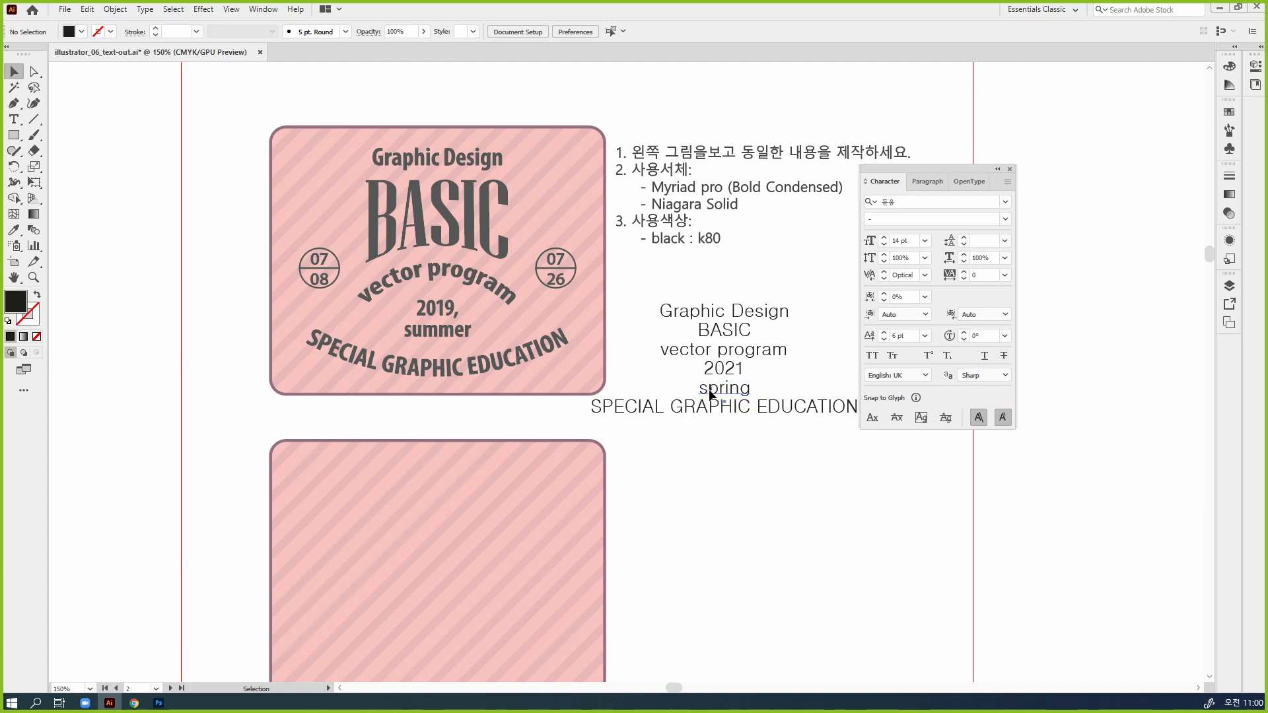
Try All Caps on only the first letter of "spring", turn it off again, and leave text editing
double_click(709, 394)
left_click_drag(699, 389, 710, 389)
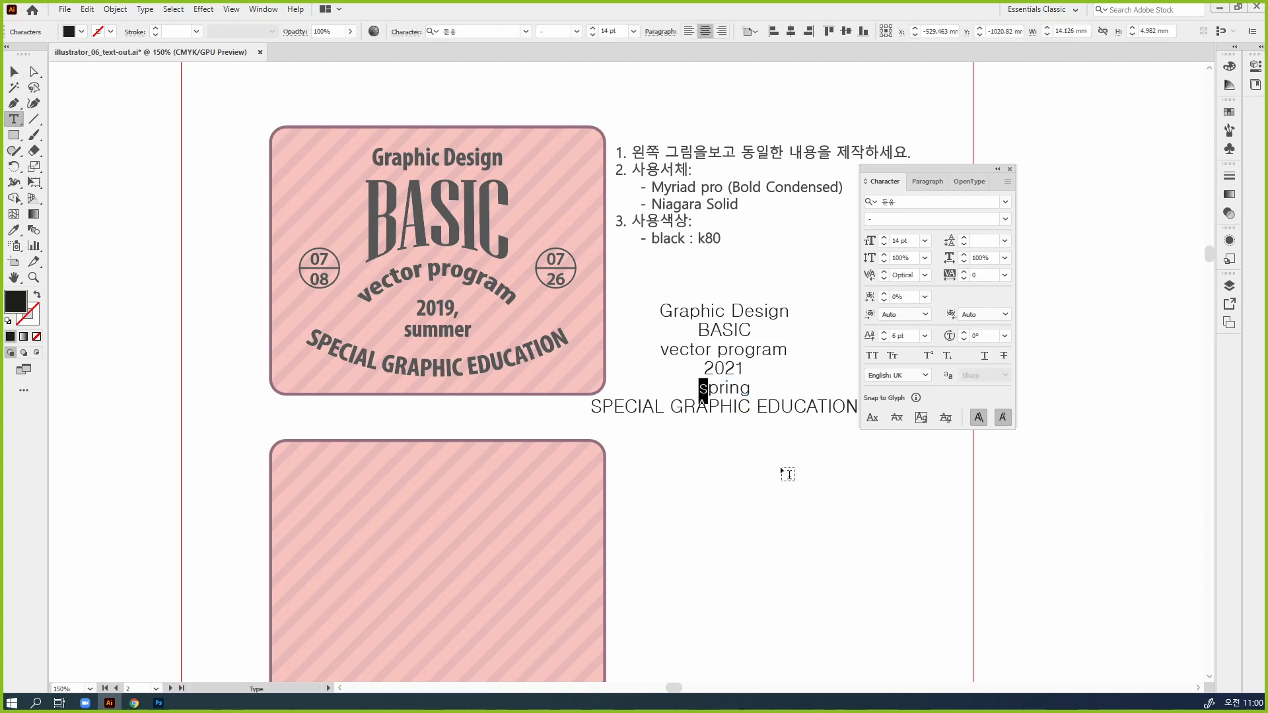
left_click(872, 355)
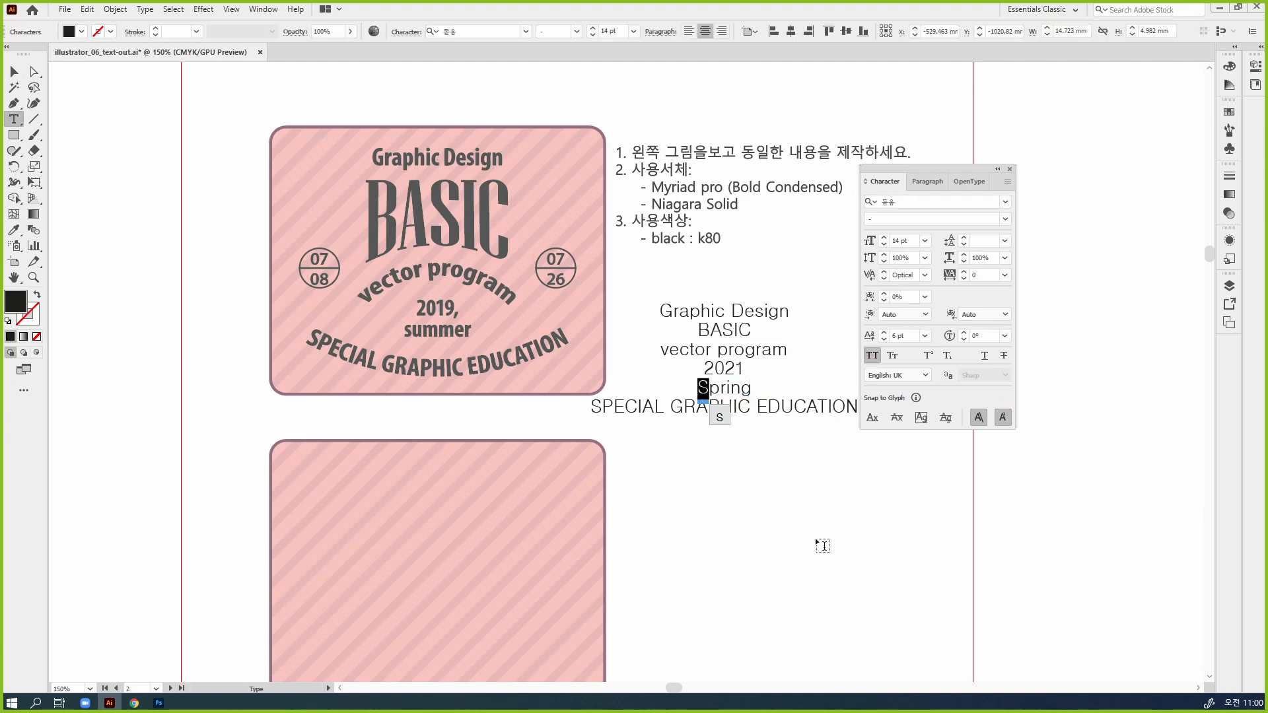
left_click(871, 356)
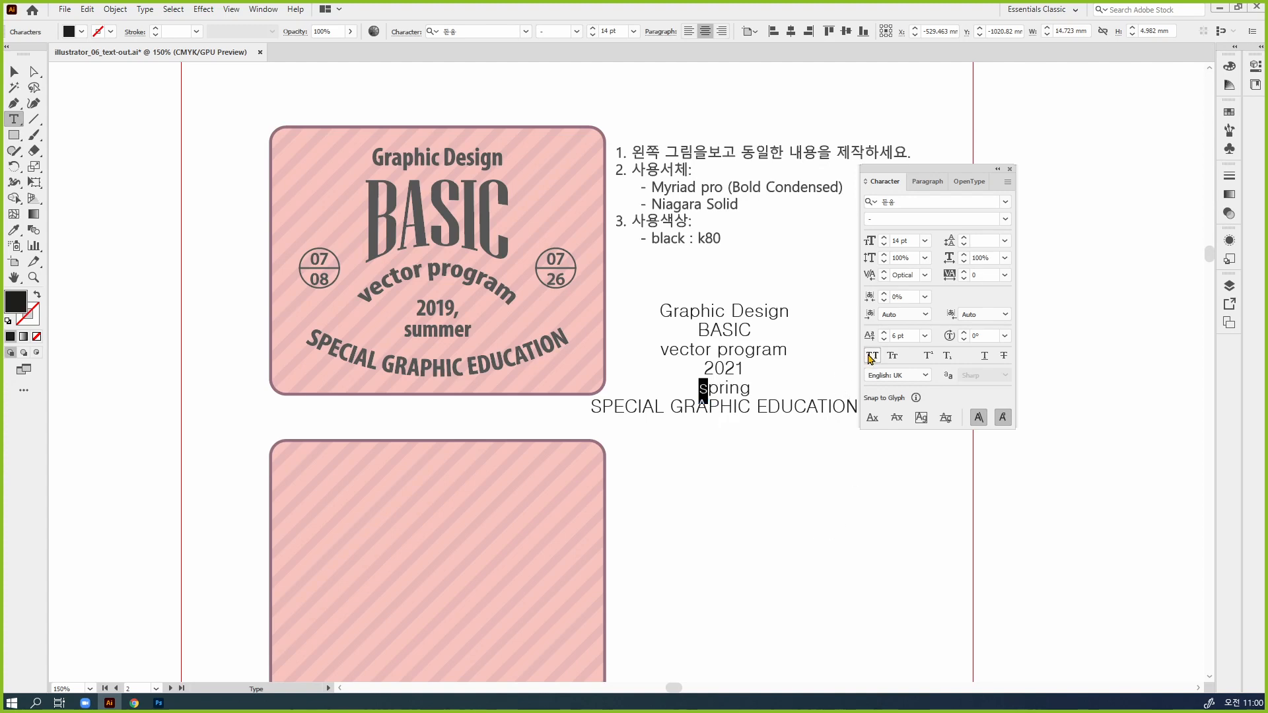
left_click(11, 73)
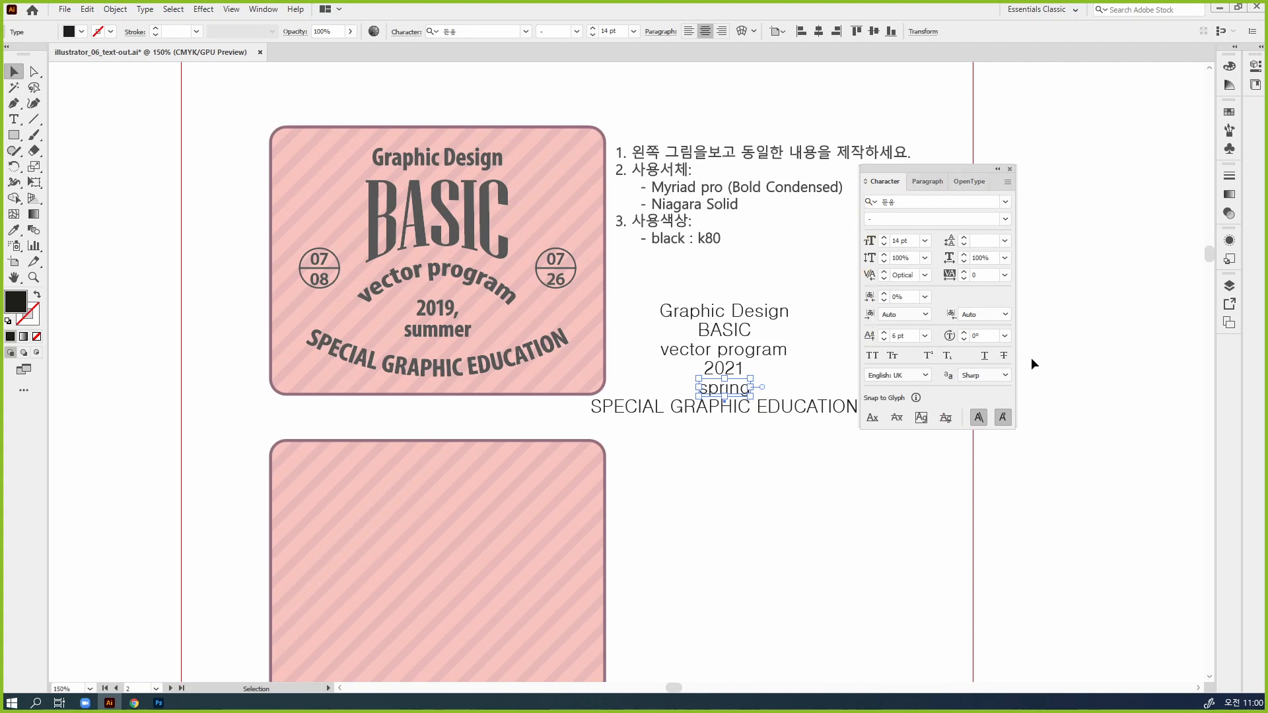
Change the "spring" text's case to Title Case and move the Character panel clear of the text lines
left_click(122, 9)
mouse_move(145, 9)
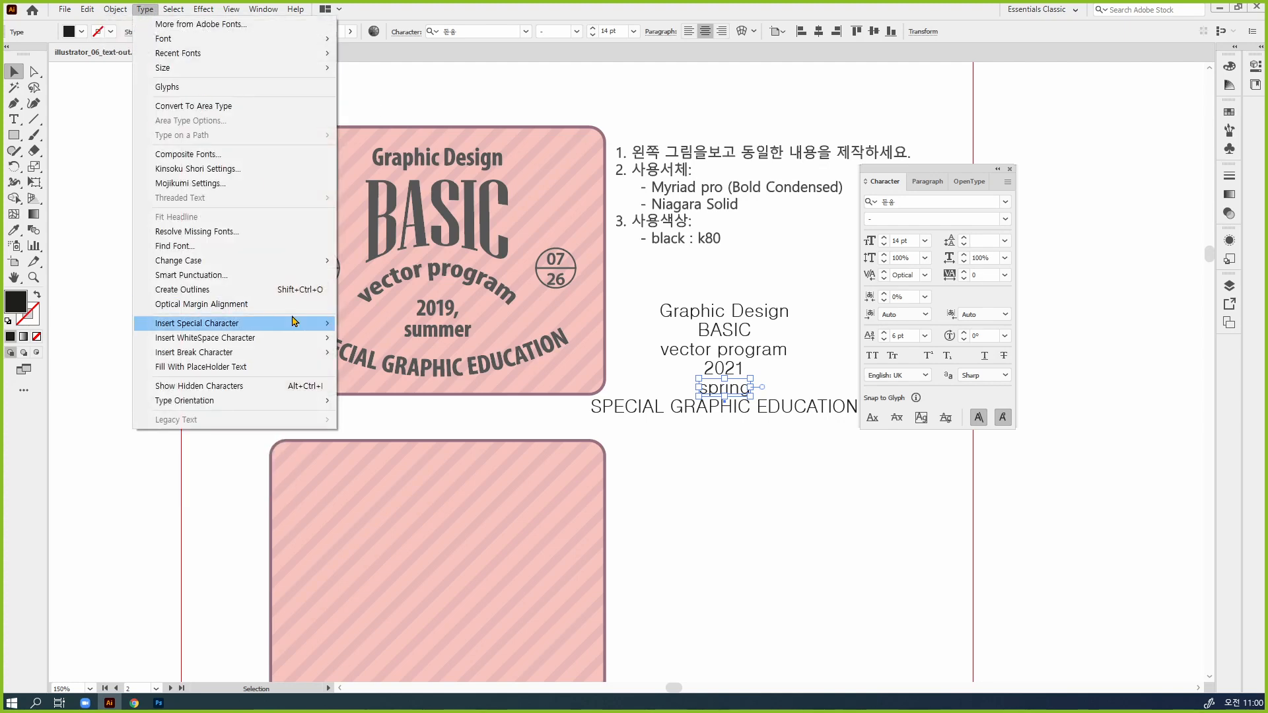
mouse_move(243, 264)
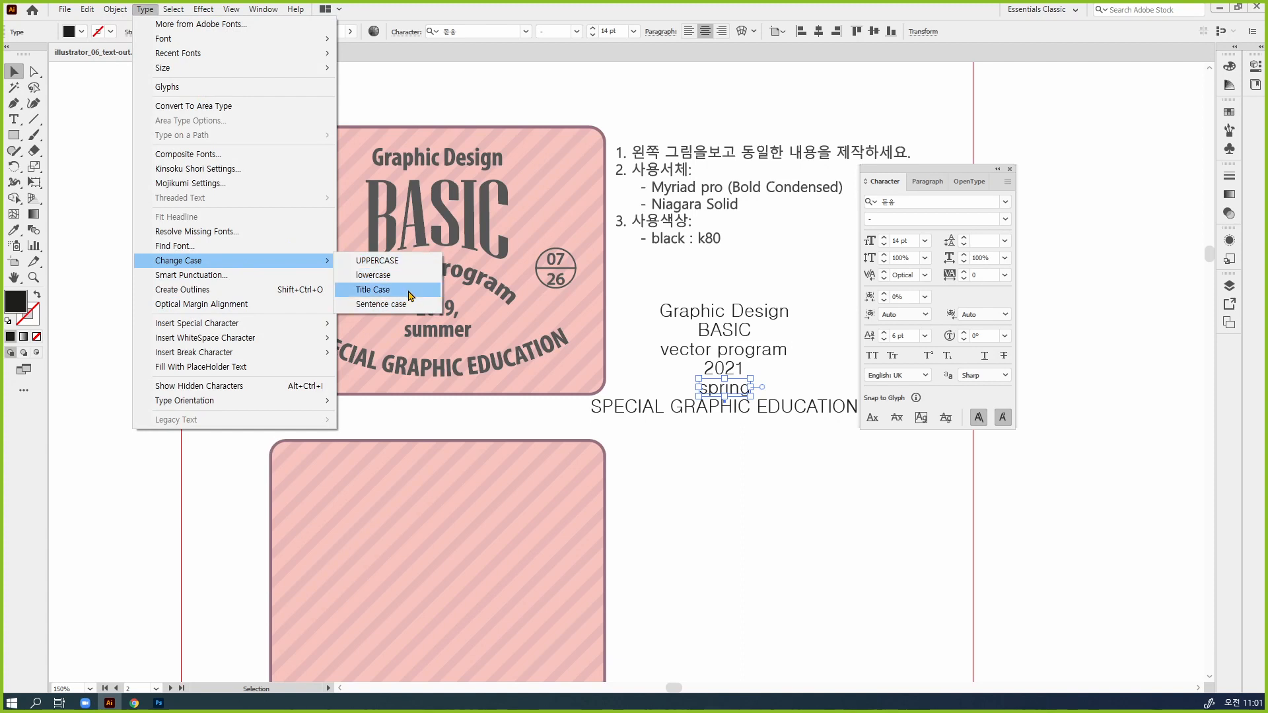
left_click(409, 294)
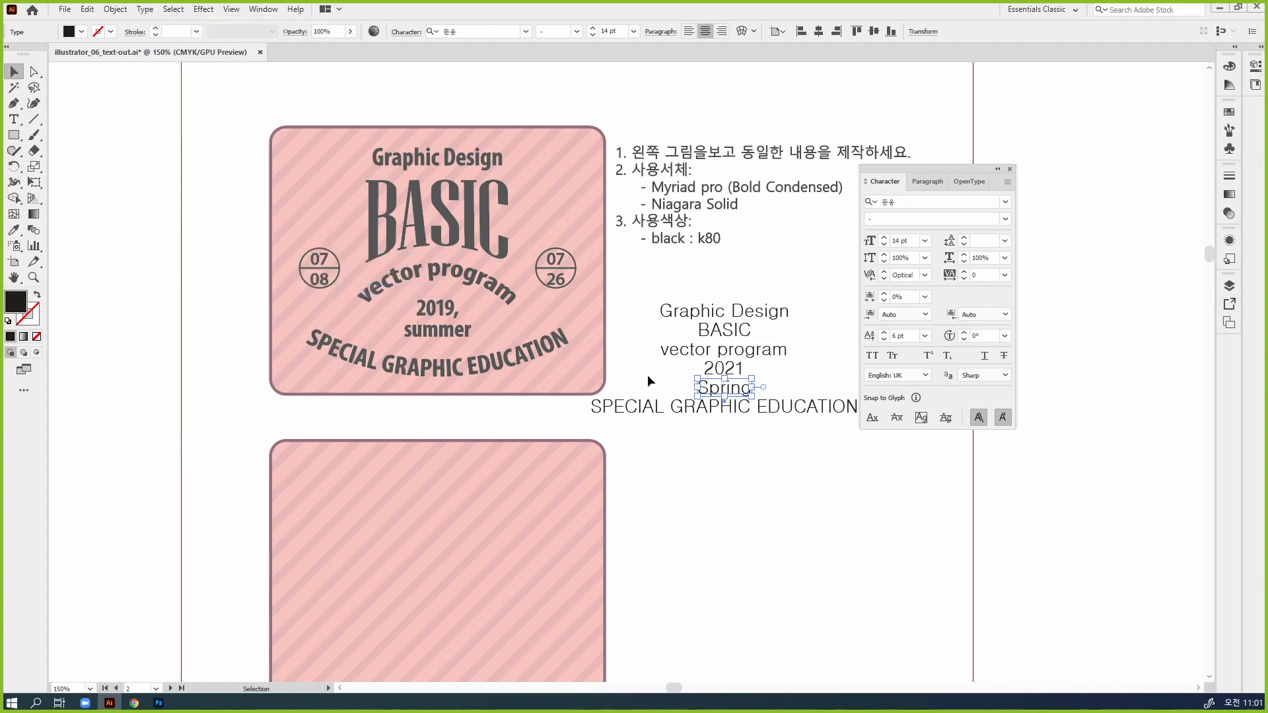
left_click_drag(962, 174, 1023, 171)
Try changing the "vector program" text to Title Case, then undo it and deselect
left_click(146, 9)
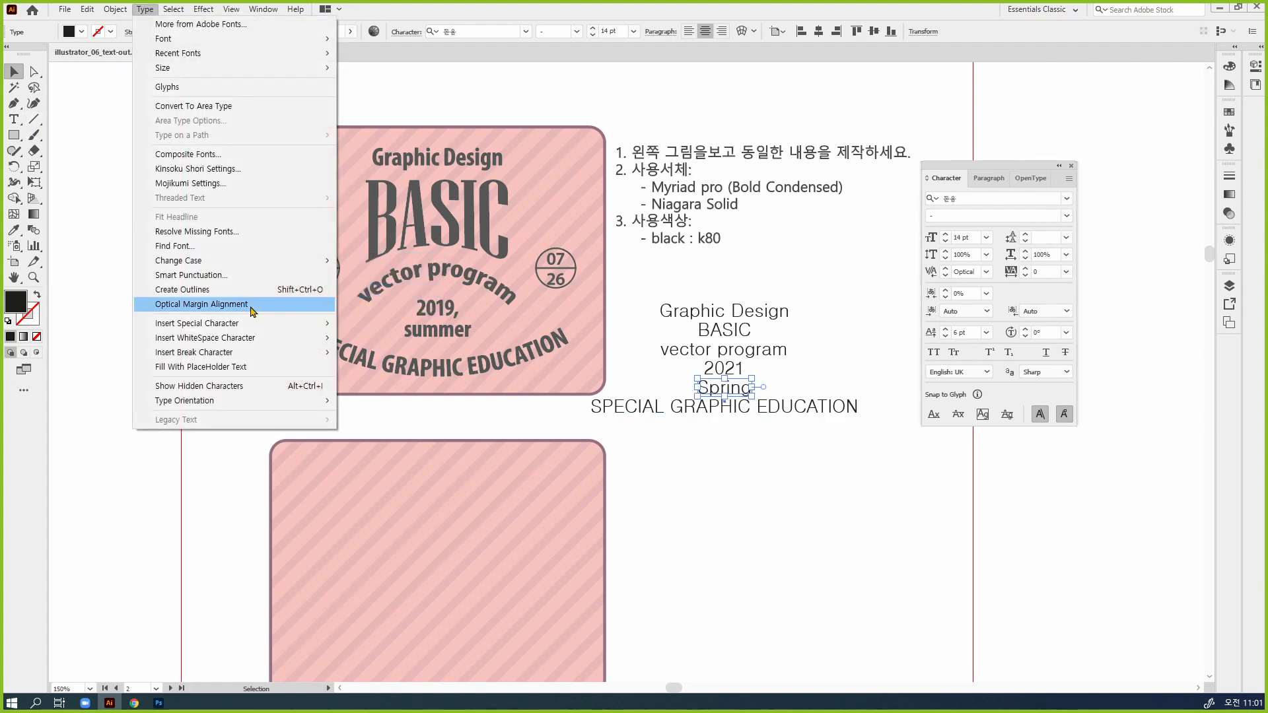
left_click(795, 343)
left_click(789, 347)
left_click(146, 9)
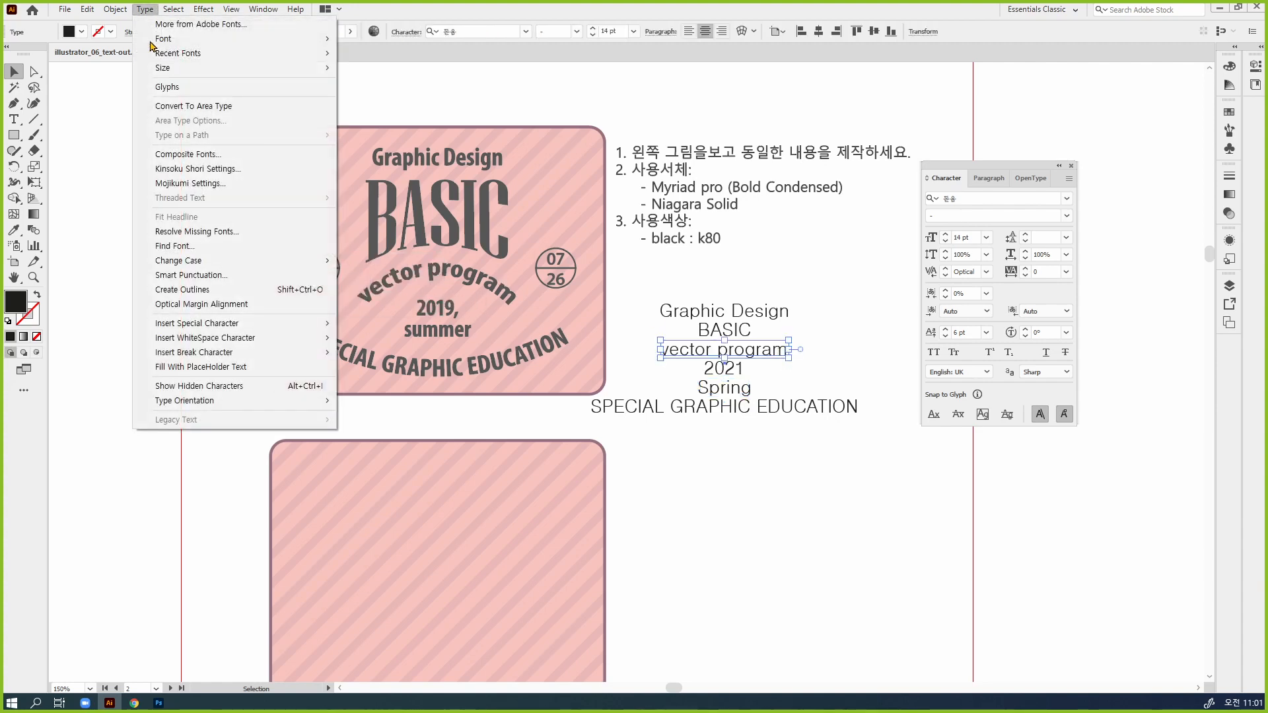
mouse_move(196, 264)
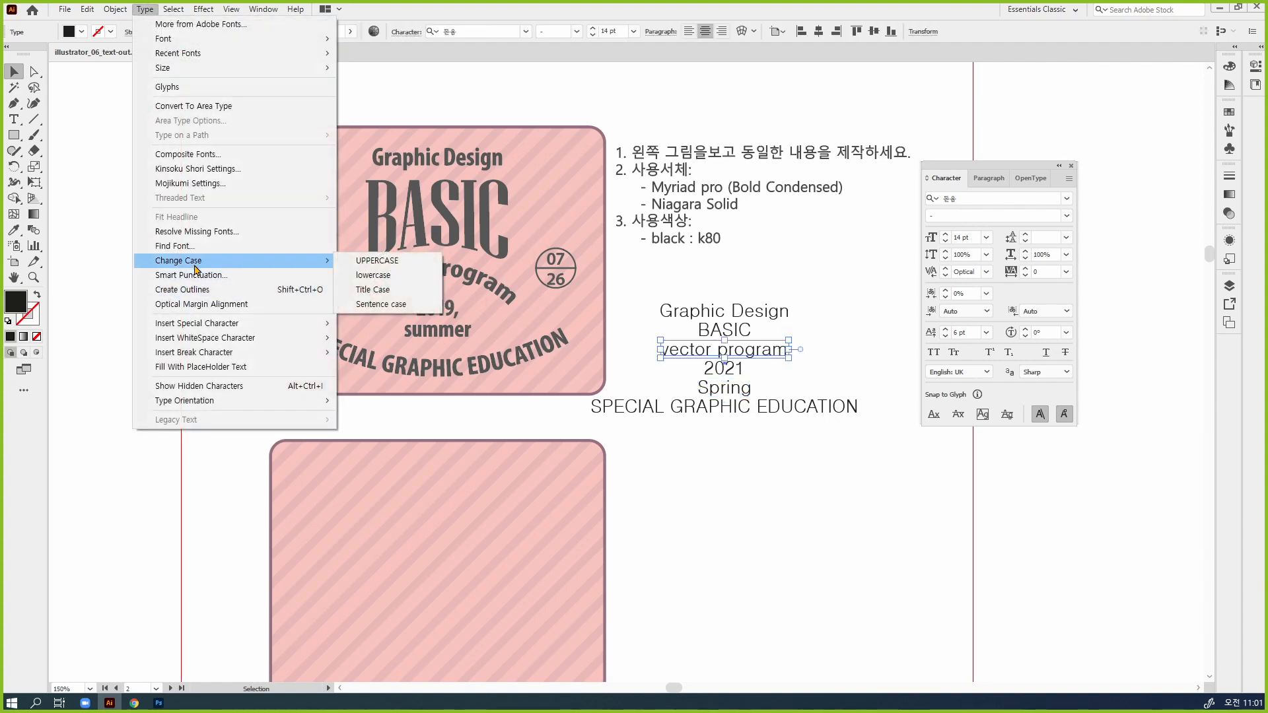
left_click(402, 289)
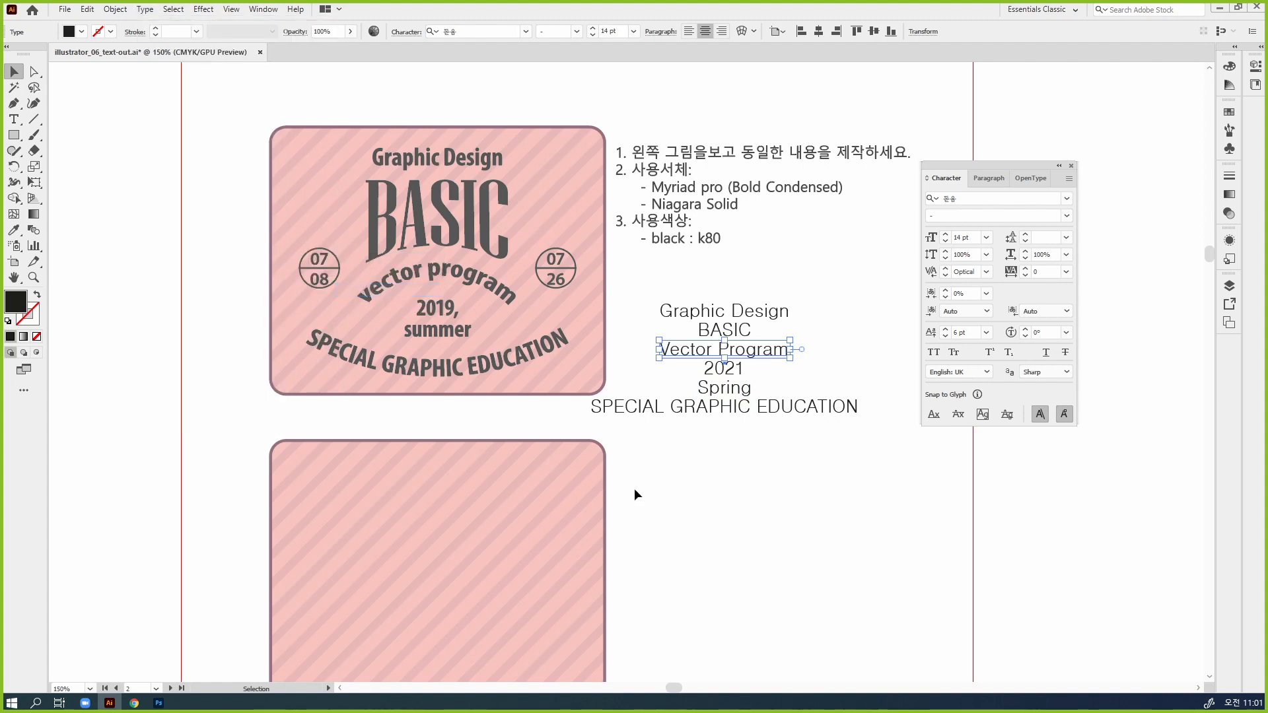
left_click(676, 480)
key("ctrl+z")
left_click(847, 502)
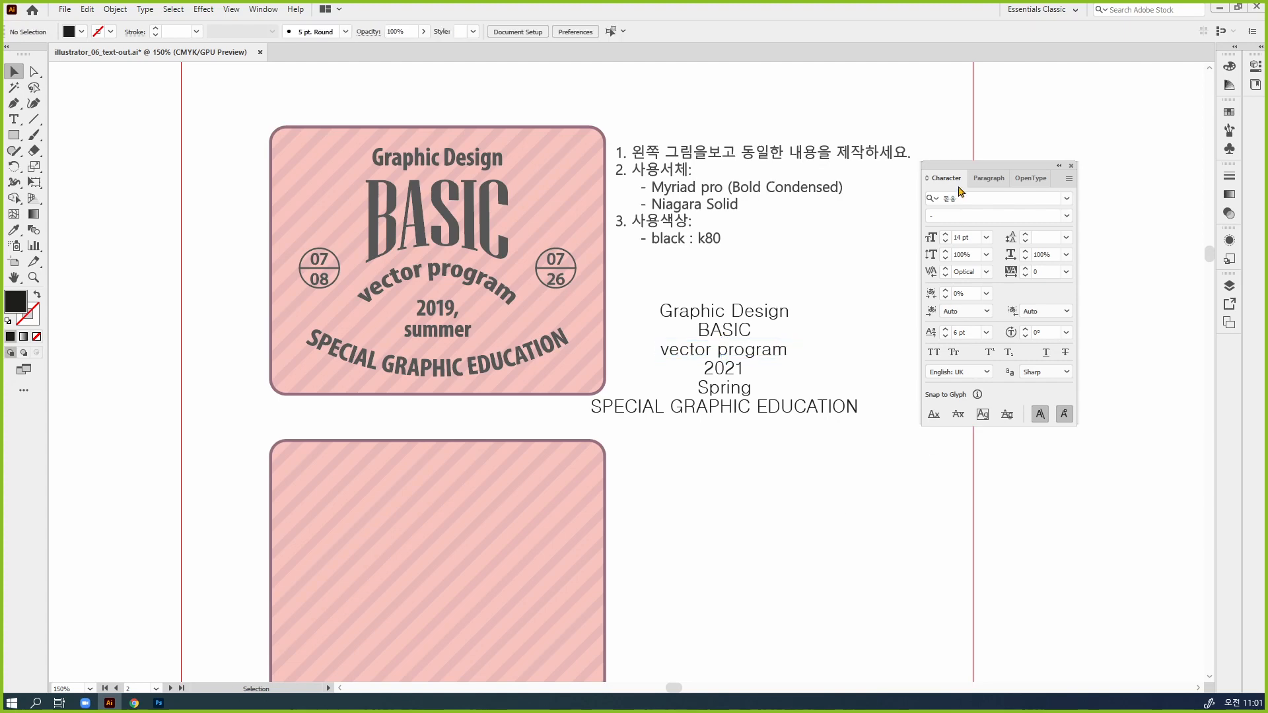
Duplicate the "2021" text below the text lines and replace its wording with "07" and "08" on two lines
left_click_drag(958, 187, 1058, 179)
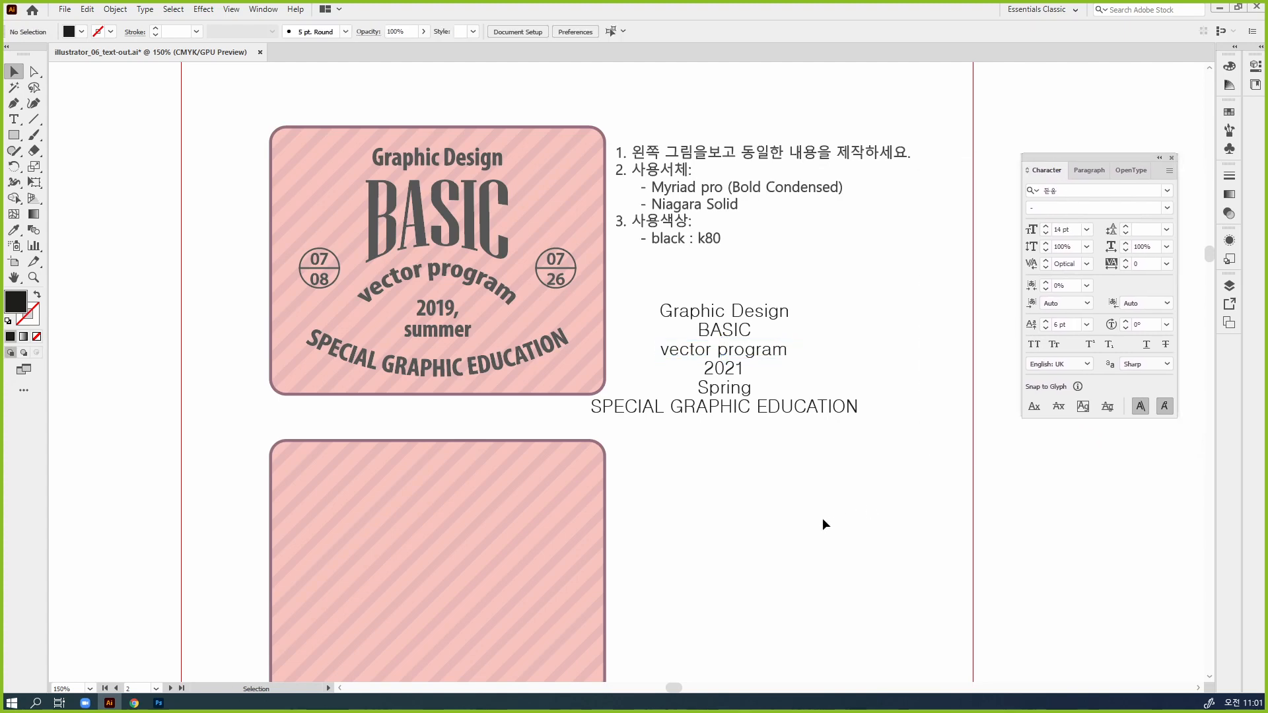
scroll(818, 436, "down", 3)
left_click_drag(839, 383, 765, 359)
left_click(838, 434)
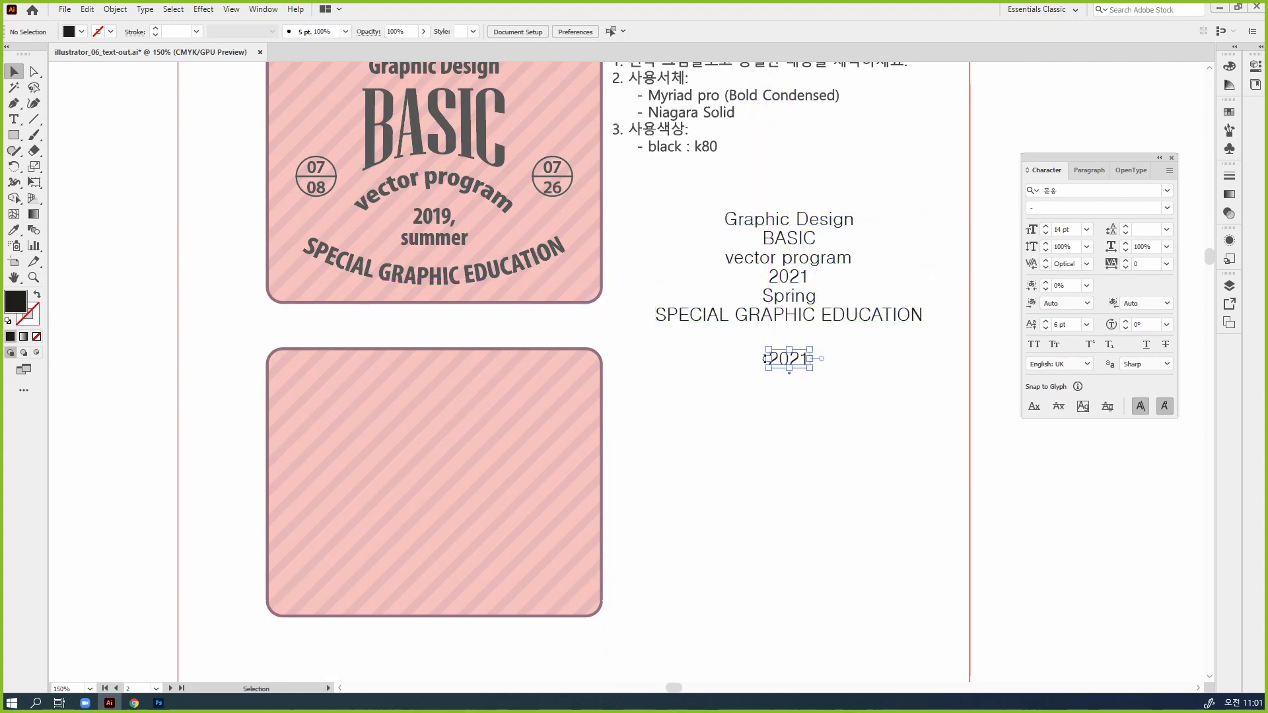
left_click(818, 417)
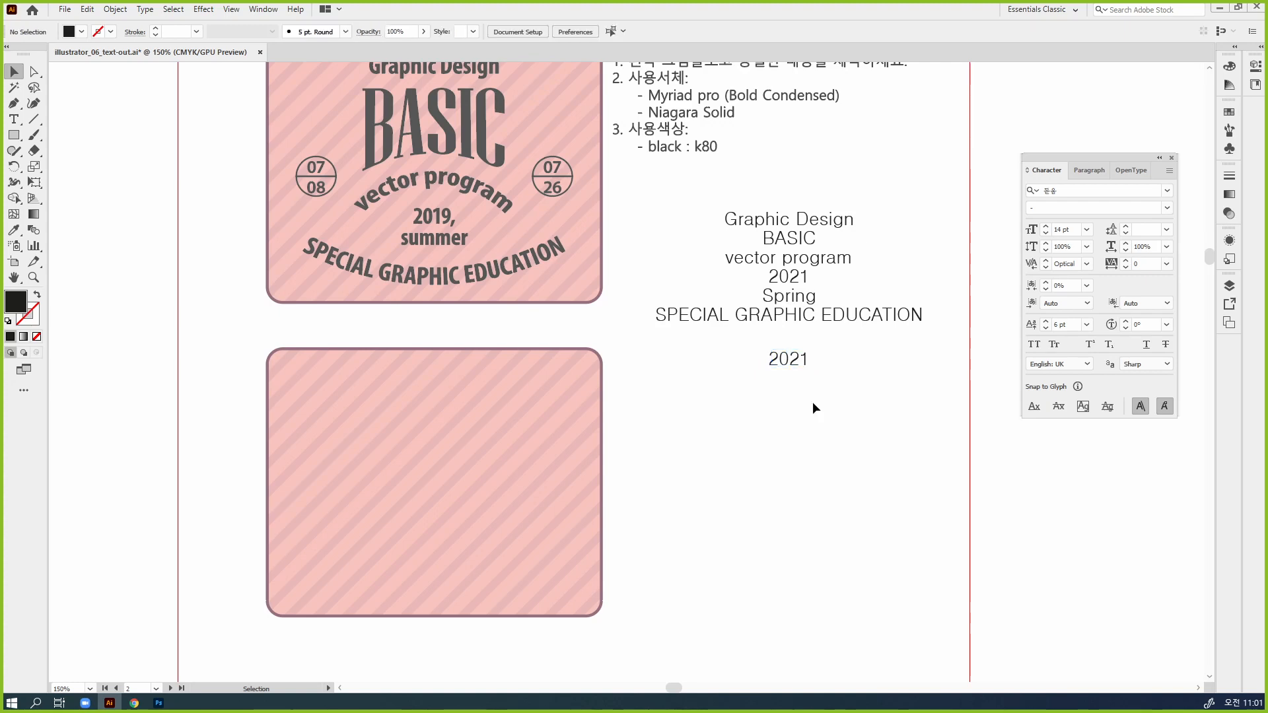
double_click(789, 359)
key("ctrl+a")
type("07")
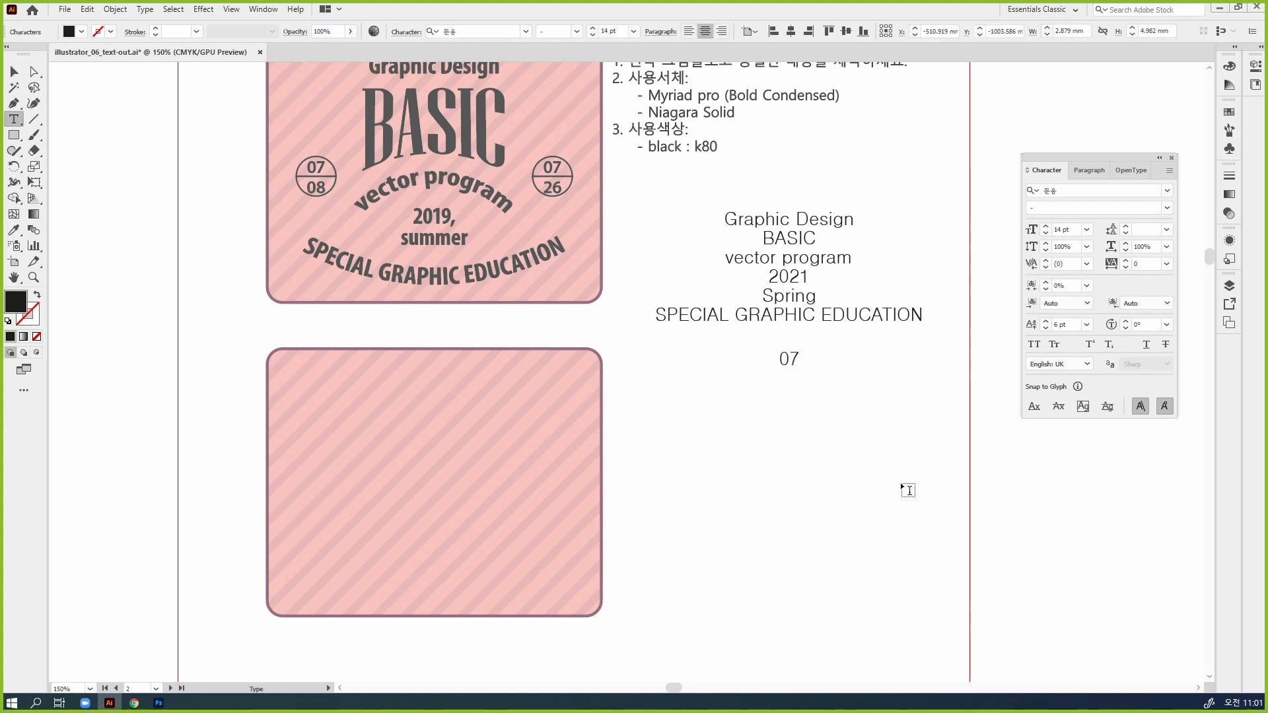
key("Return")
type("08")
key("Escape")
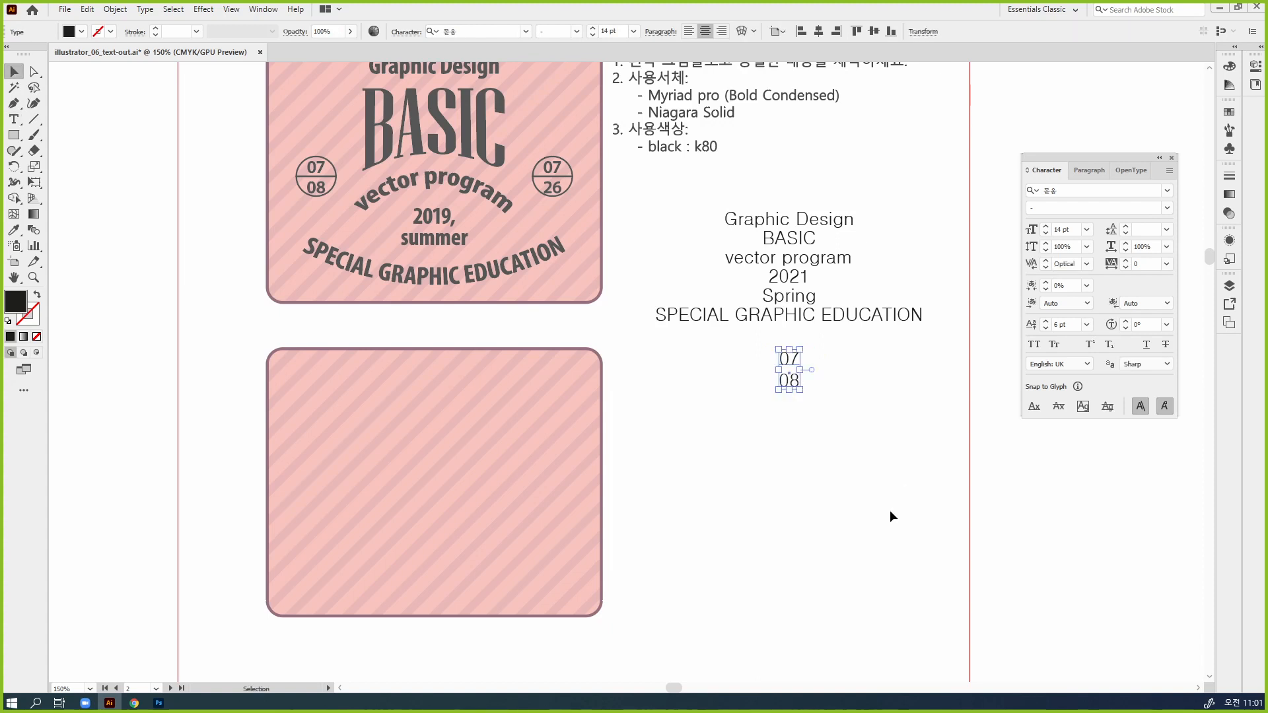
left_click(890, 510)
Duplicate the "07 / 08" text to its right with "26" as the second line, and center both date texts below the text lines
left_click_drag(795, 396, 865, 389)
double_click(862, 386)
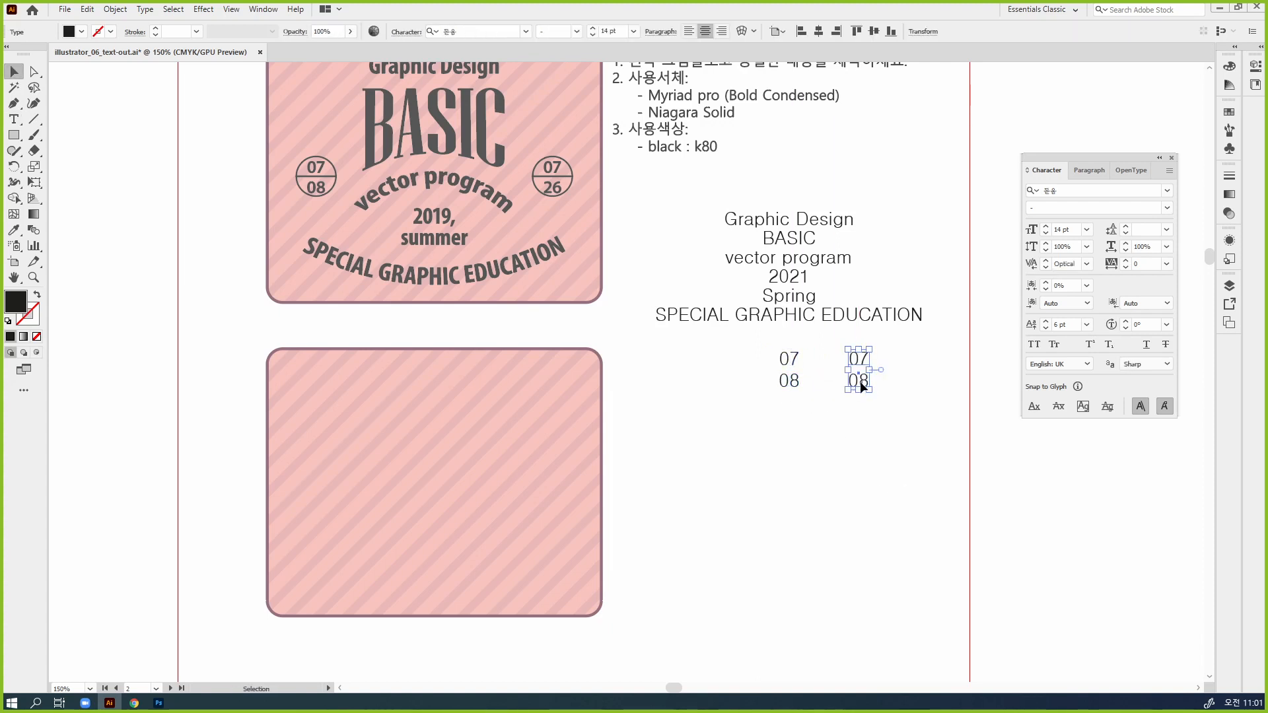
key("Right")
key("shift+Left")
key("shift+Left")
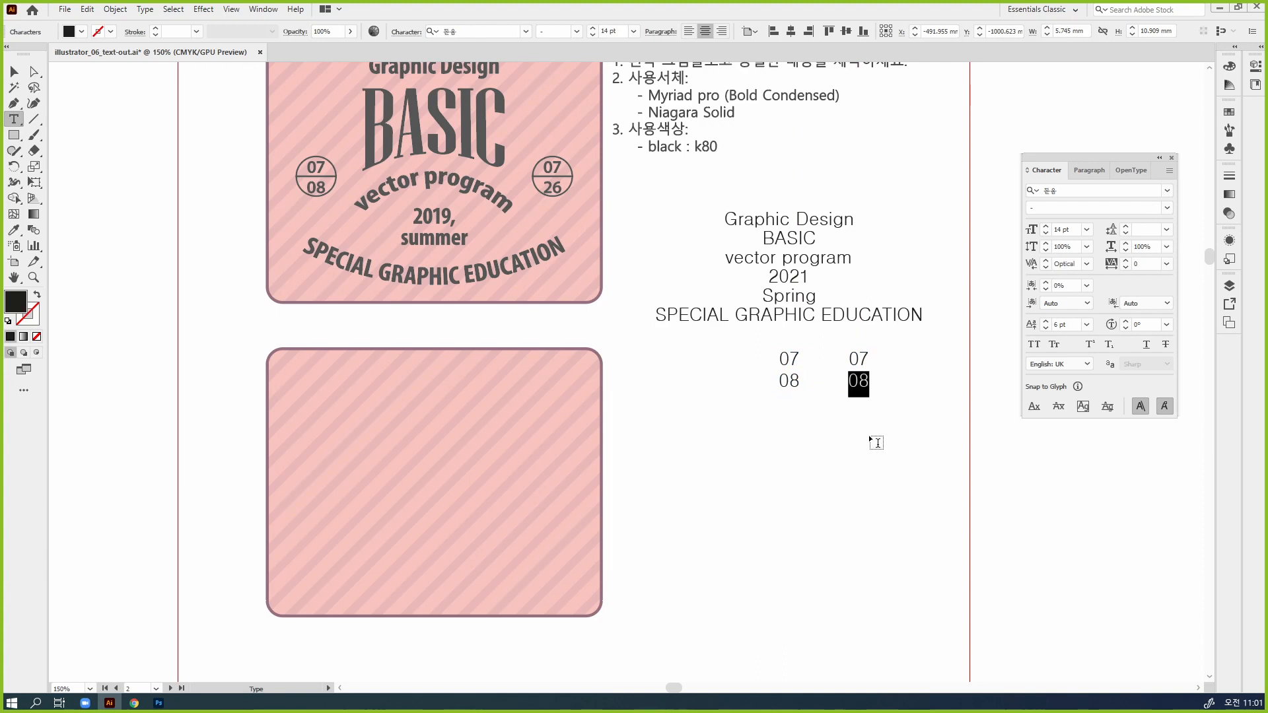
type("26")
key("Escape")
left_click_drag(878, 422, 749, 373)
left_click(820, 472)
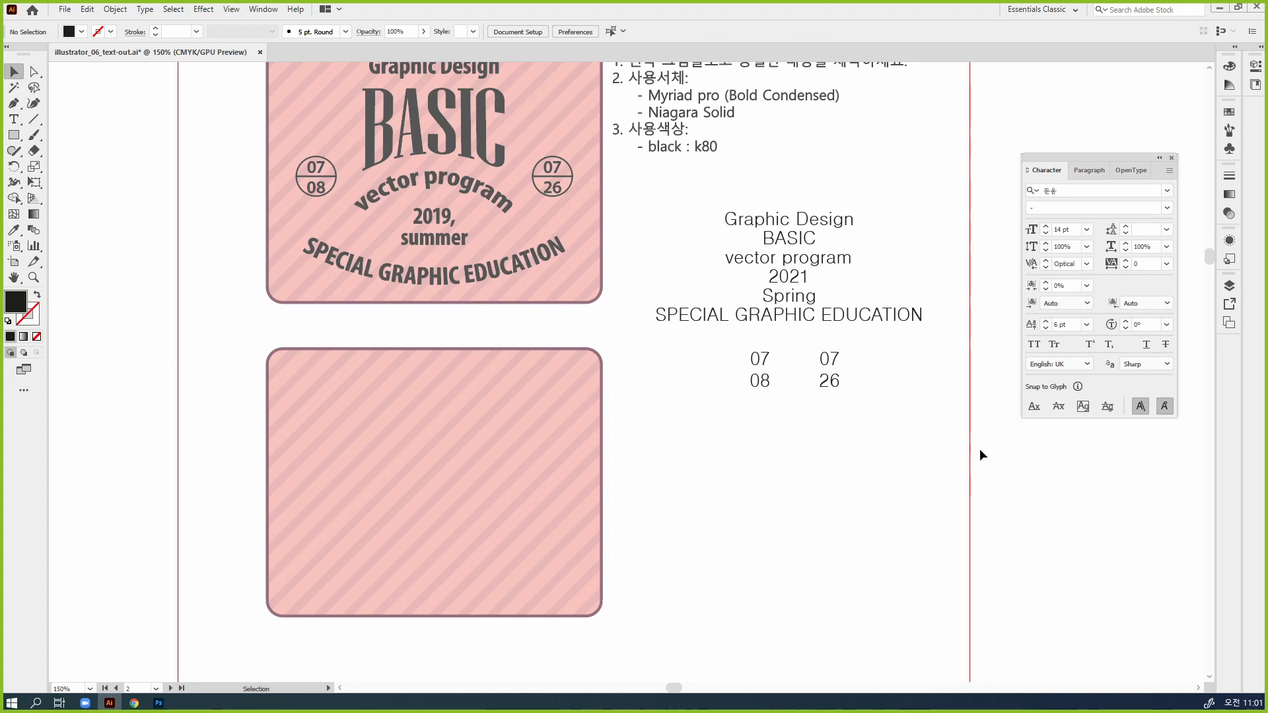
Move the "Graphic Design", "BASIC" and "vector program" texts onto the upper part of the empty striped badge
left_click_drag(927, 439, 946, 438)
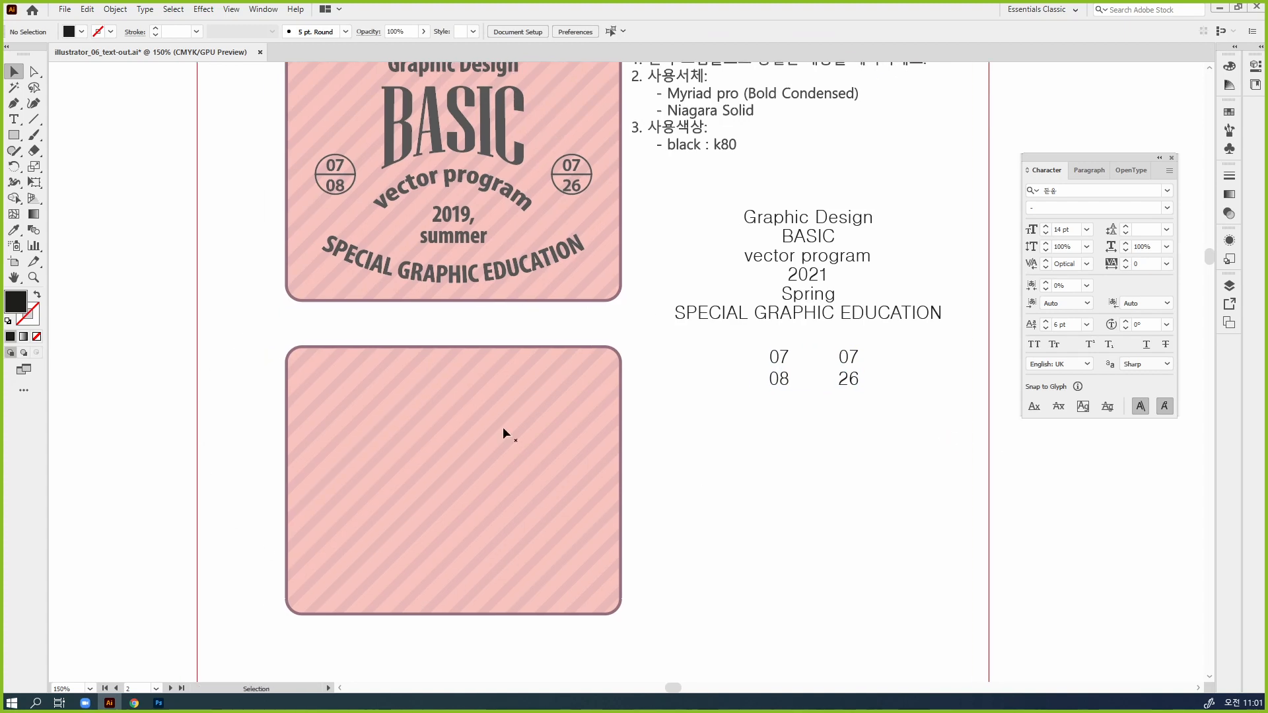
left_click_drag(623, 411, 816, 445)
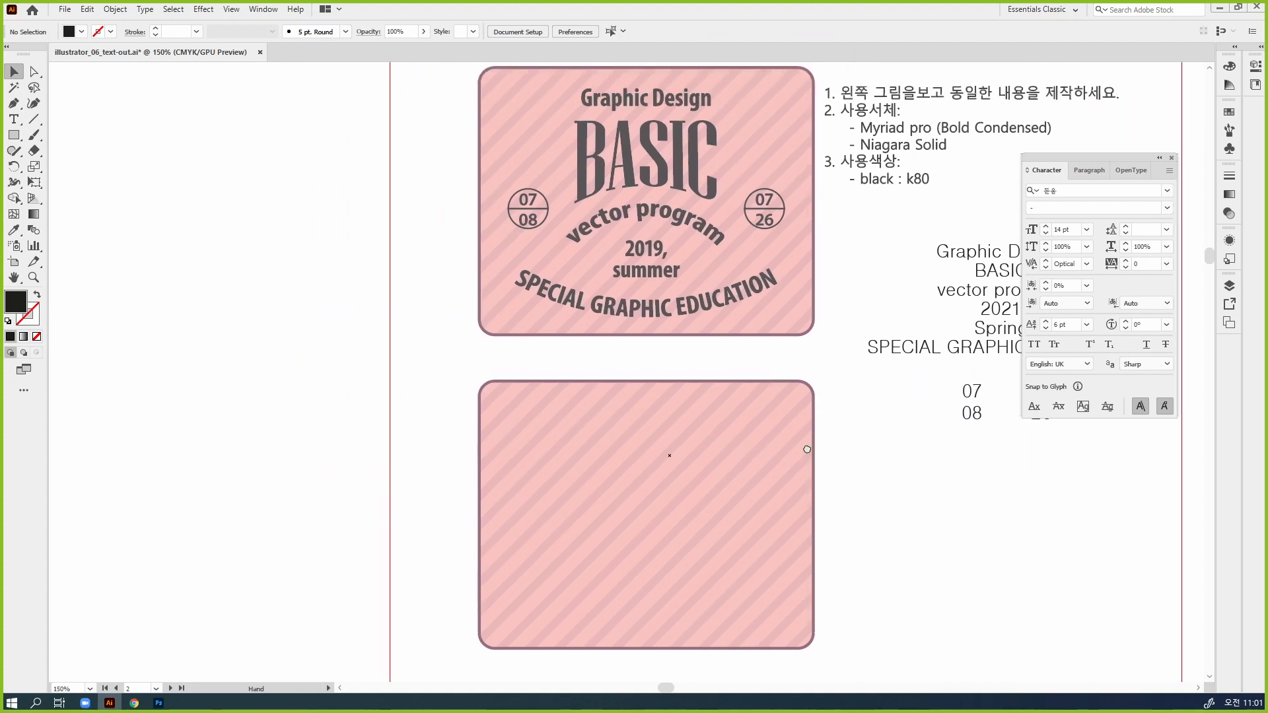
left_click_drag(732, 396, 699, 369)
left_click_drag(1054, 160, 1137, 396)
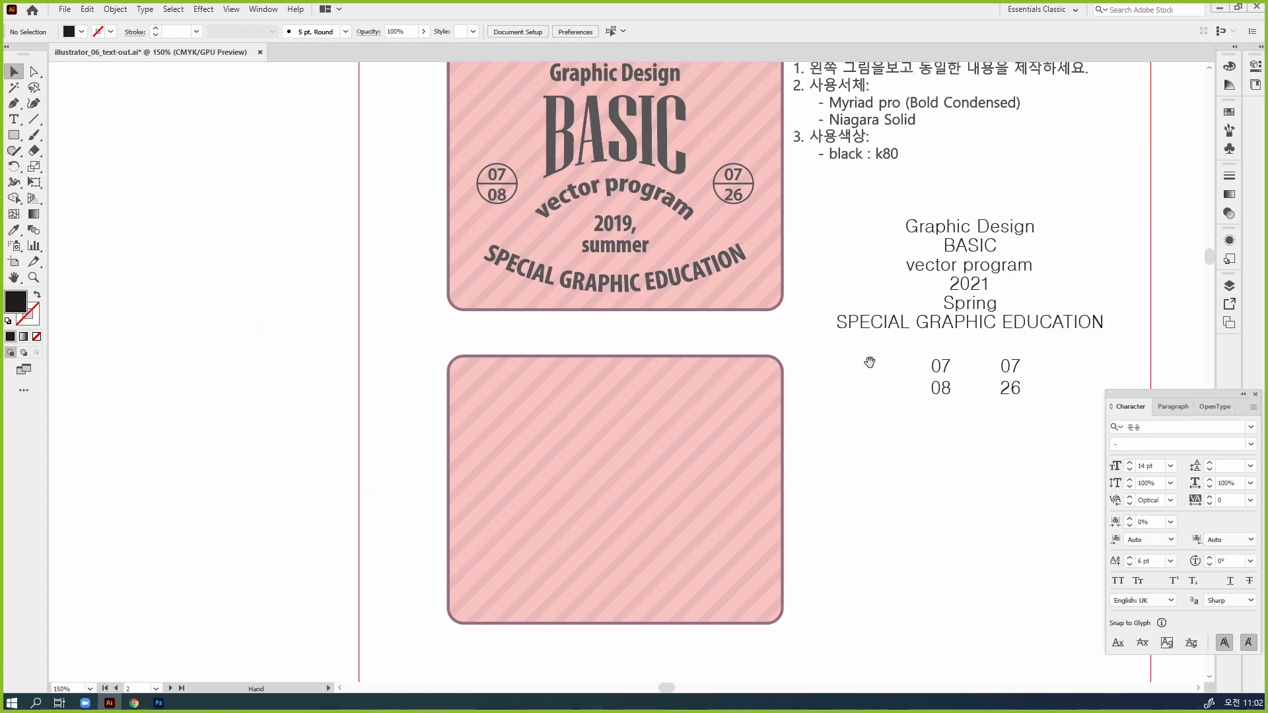
left_click_drag(869, 363, 857, 340)
left_click_drag(938, 210, 599, 386)
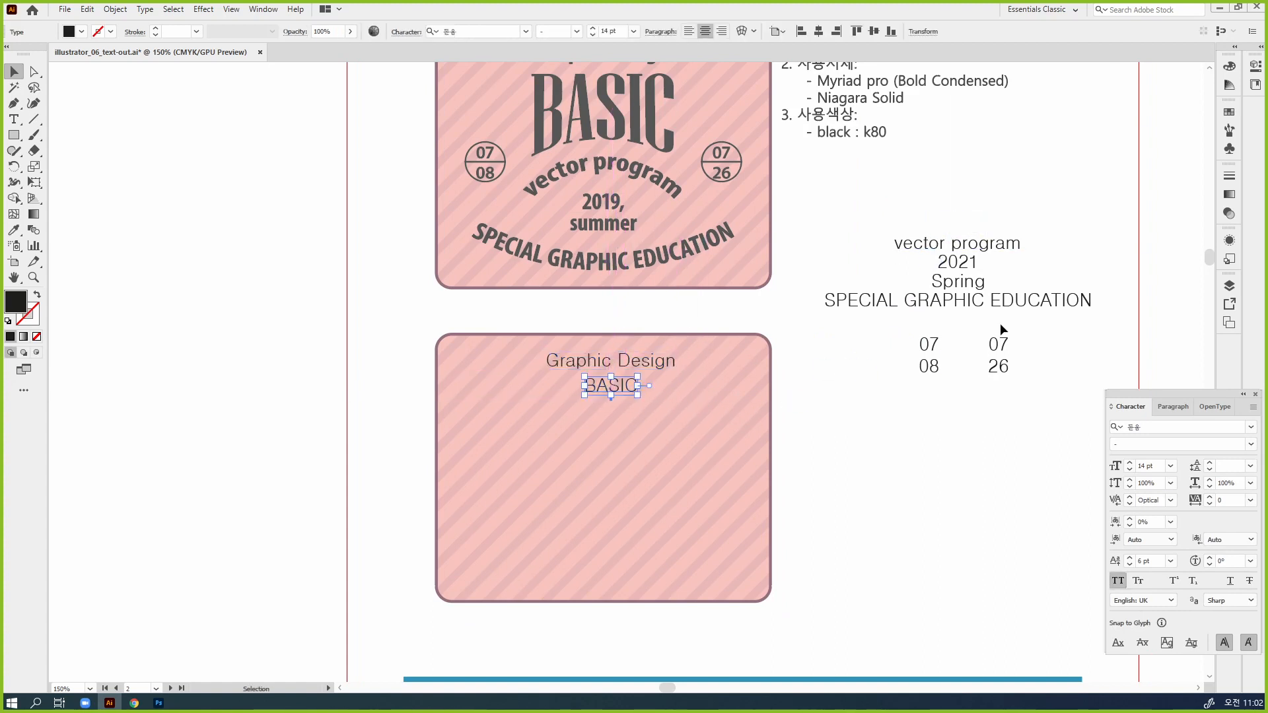
left_click_drag(991, 253, 627, 424)
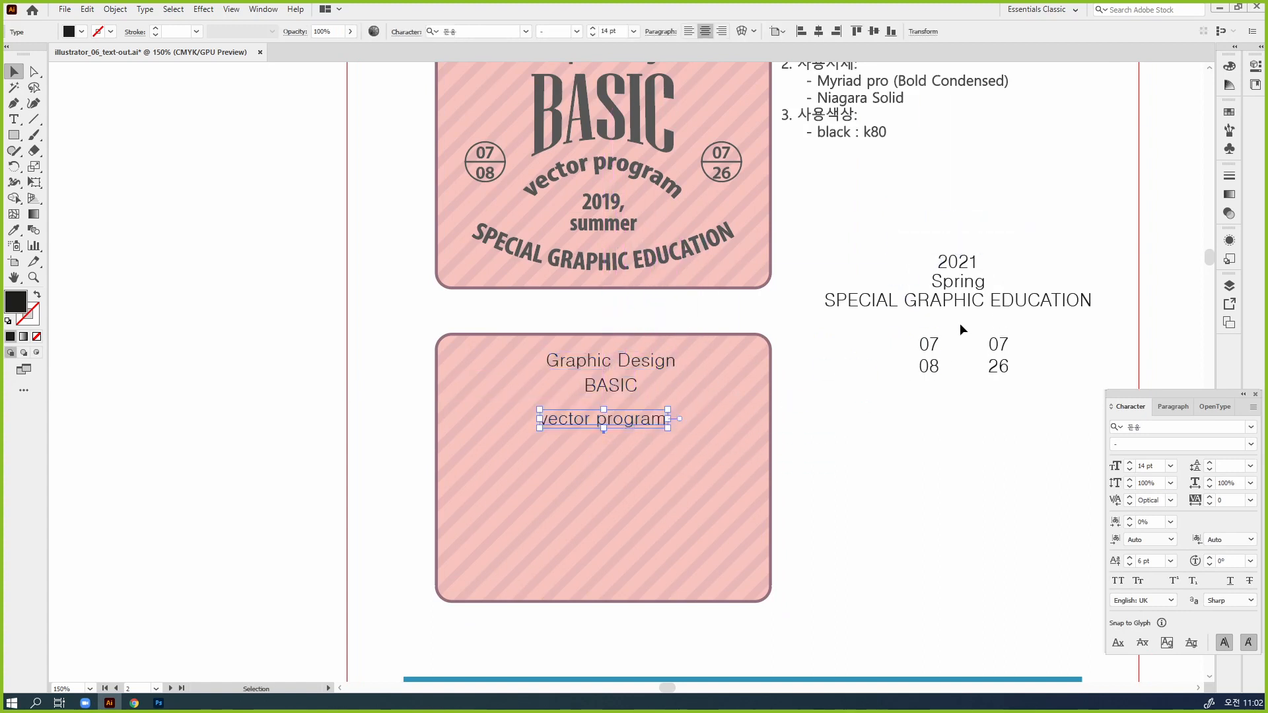
Delete the separate "Spring" text and extend the "2021" text to read "2021," with "Spring" on a second line
left_click(959, 264)
left_click(955, 284, "shift")
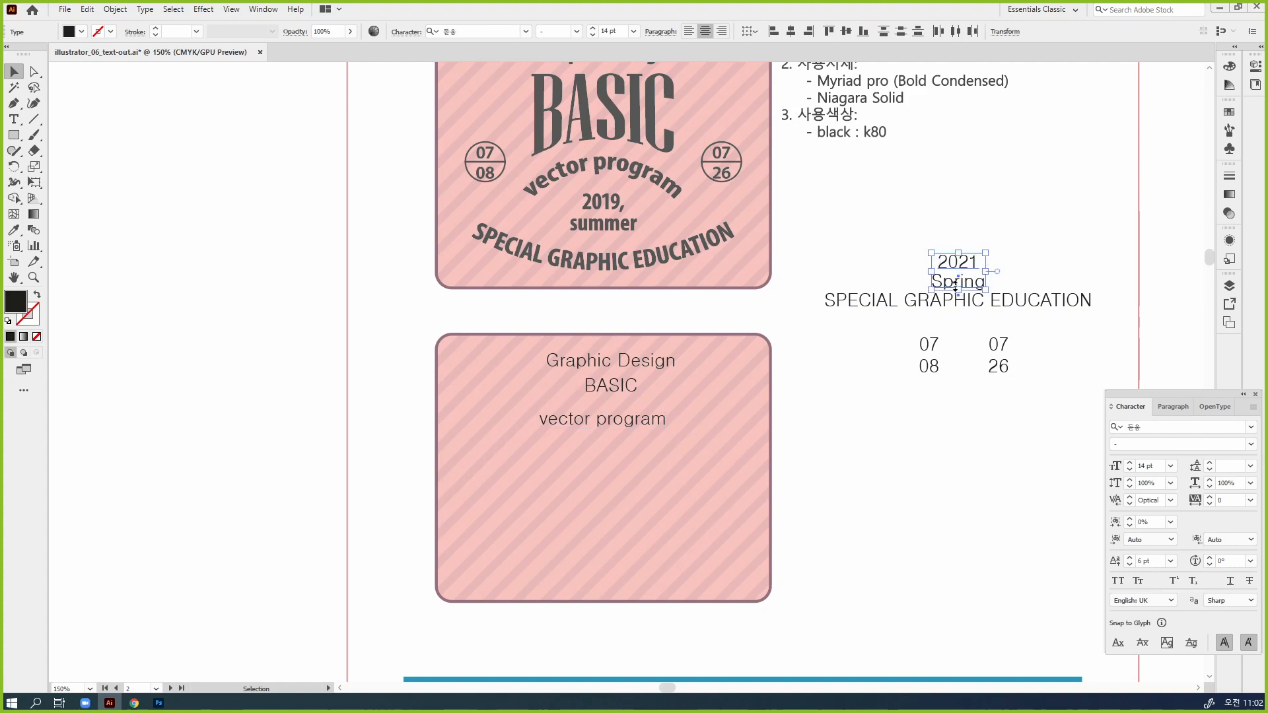
key("t")
double_click(958, 281)
key("BackSpace")
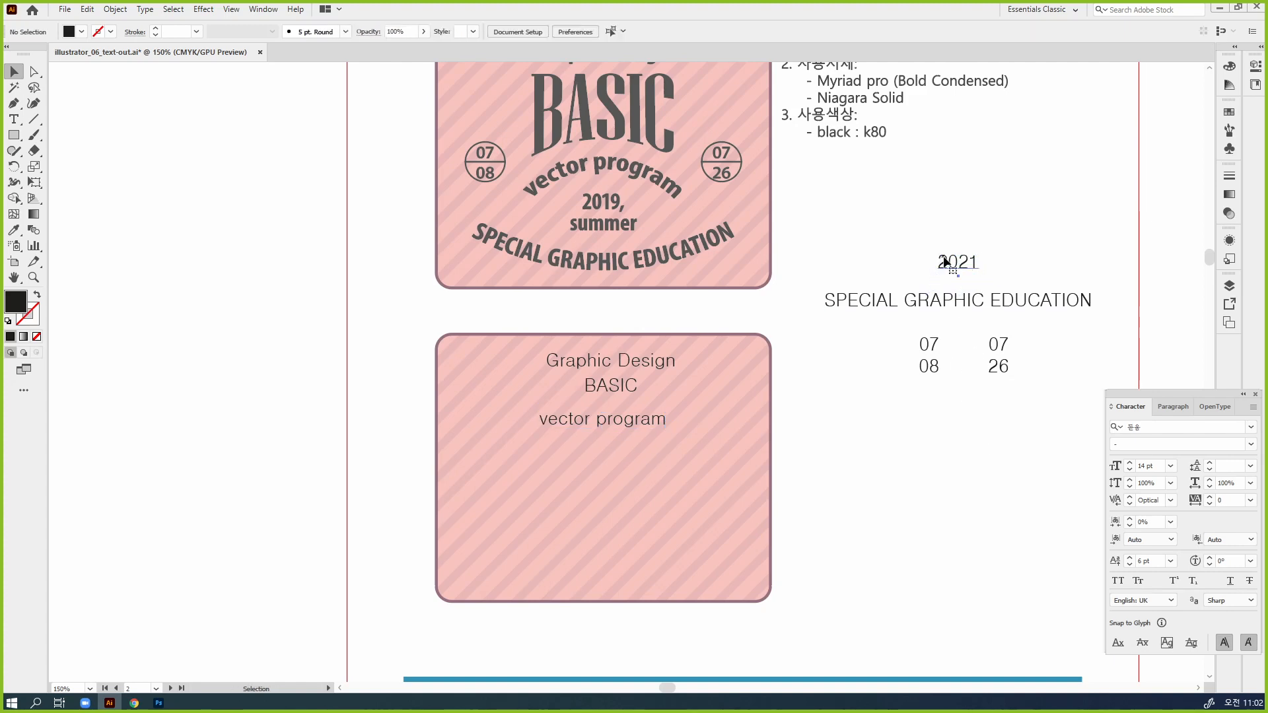
left_click(977, 261)
type(",Spring")
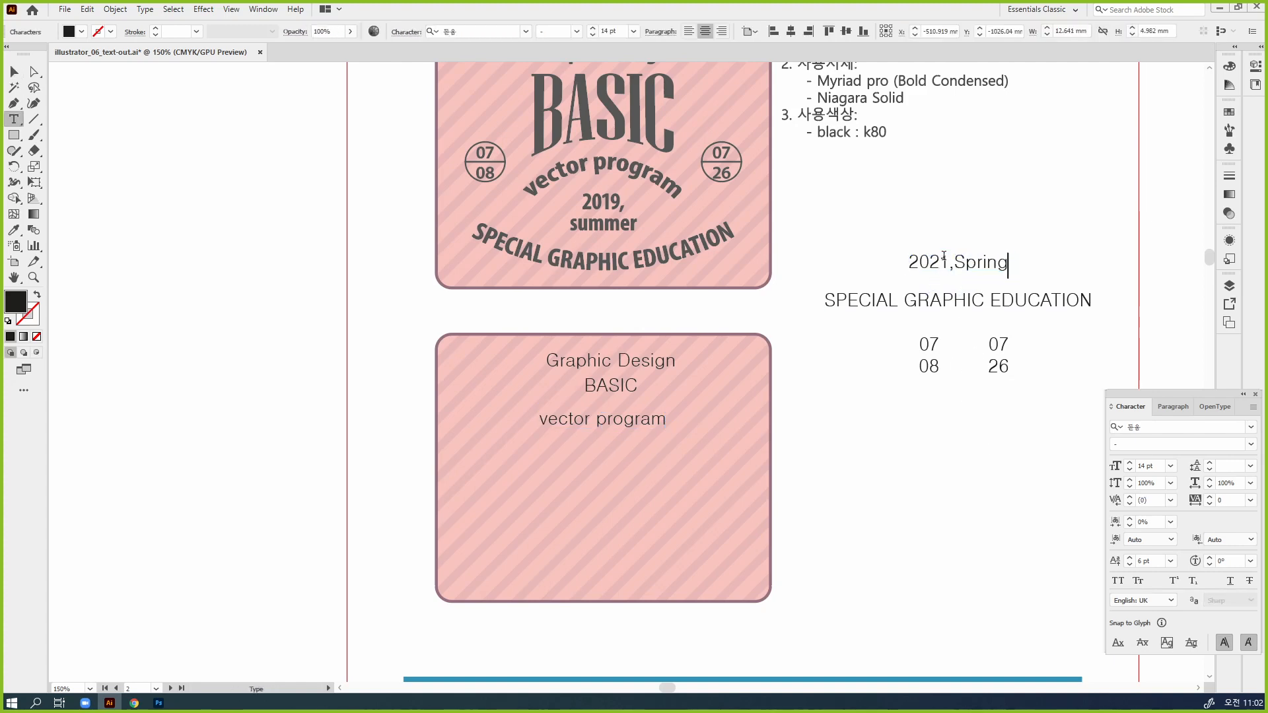
left_click(953, 264)
key("Return")
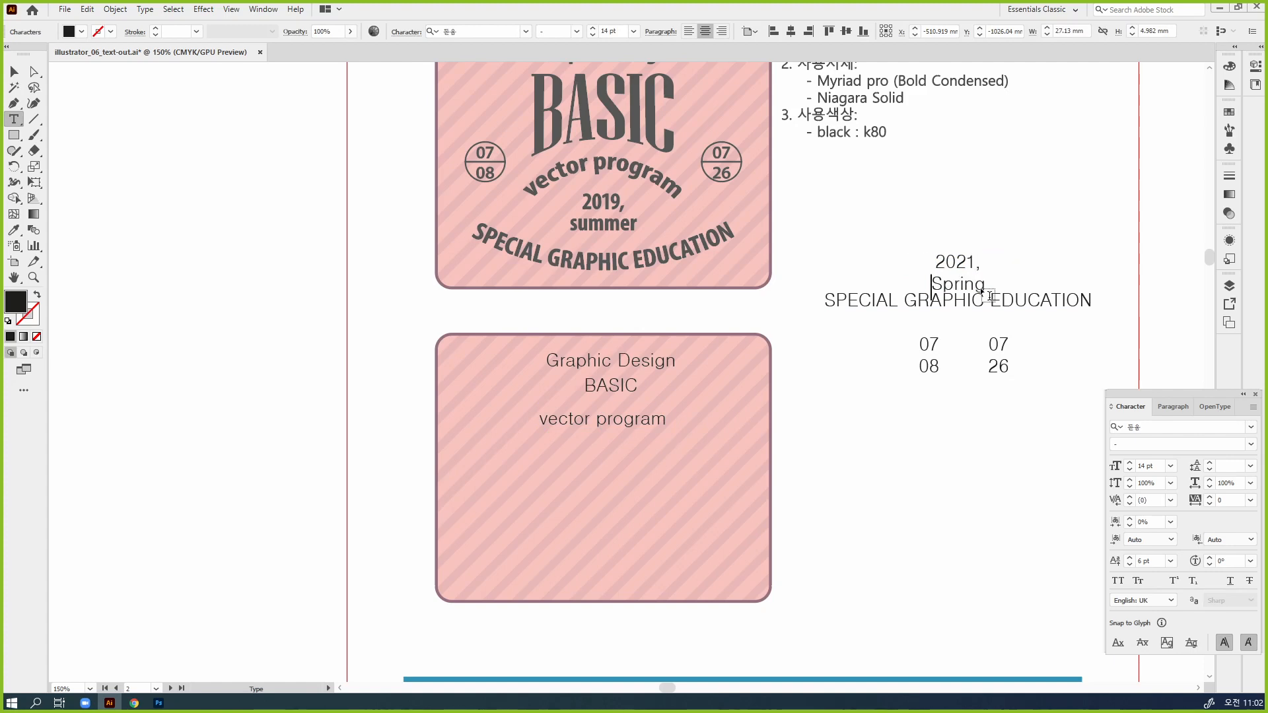
key("Escape")
Move "2021, Spring" to the badge's middle, "SPECIAL GRAPHIC EDUCATION" near its lower edge, and the two date texts to its left and right sides
left_click_drag(957, 264, 614, 462)
left_click(933, 505)
left_click_drag(960, 312, 615, 561)
left_click(862, 308)
left_click_drag(927, 363, 487, 467)
left_click_drag(984, 344, 727, 451)
left_click(831, 540)
Move both date texts down together to the same height as the "2021, Spring" text, and deselect them
left_click_drag(831, 540, 916, 420)
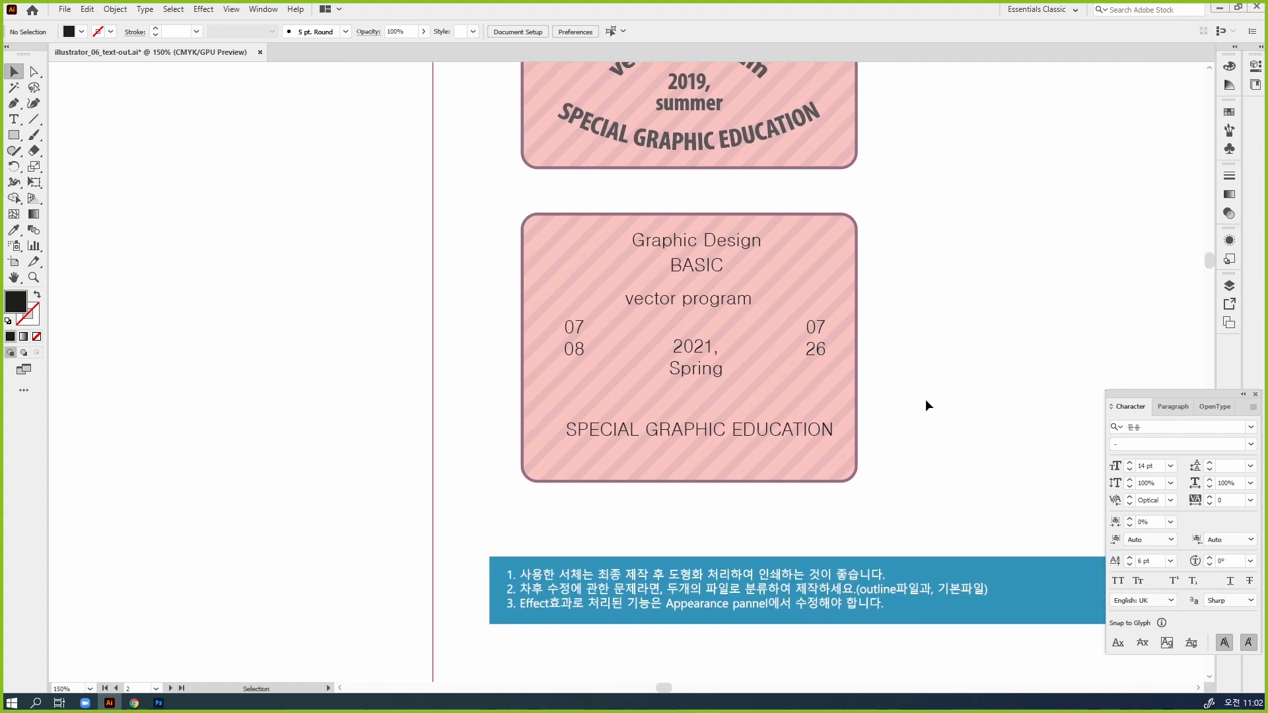
left_click(825, 406, "ctrl")
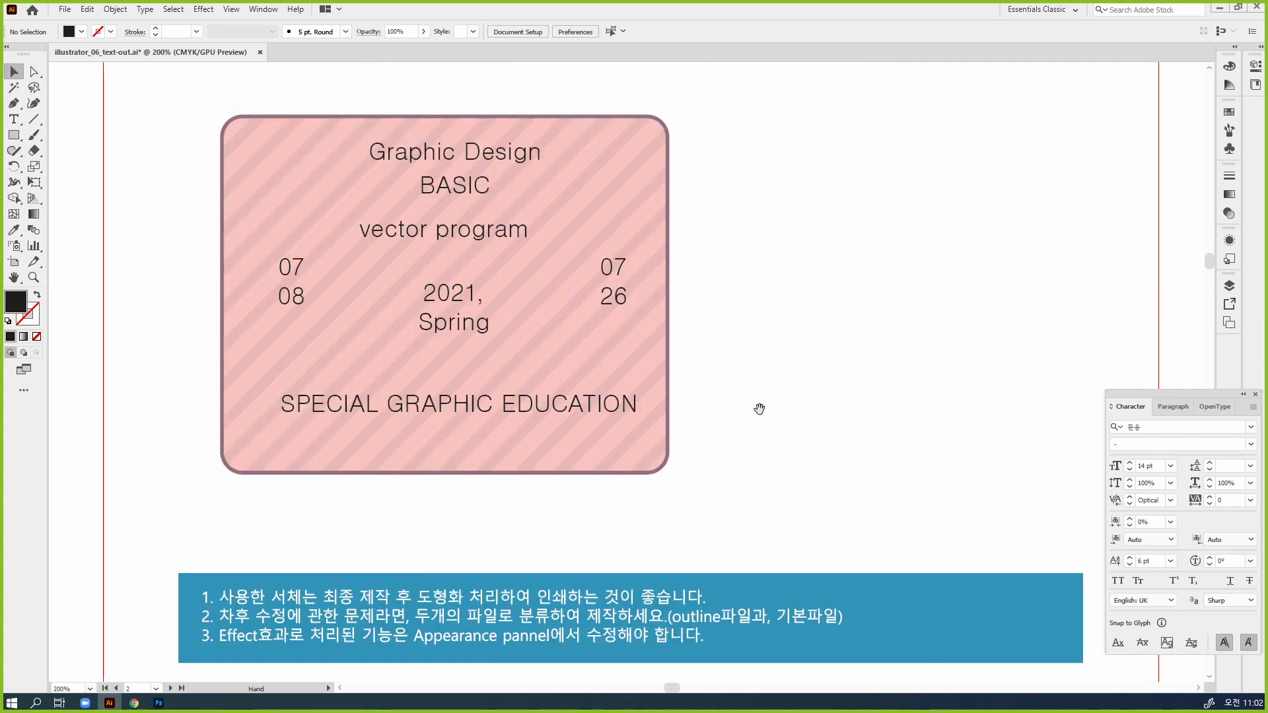
left_click_drag(759, 407, 1089, 396)
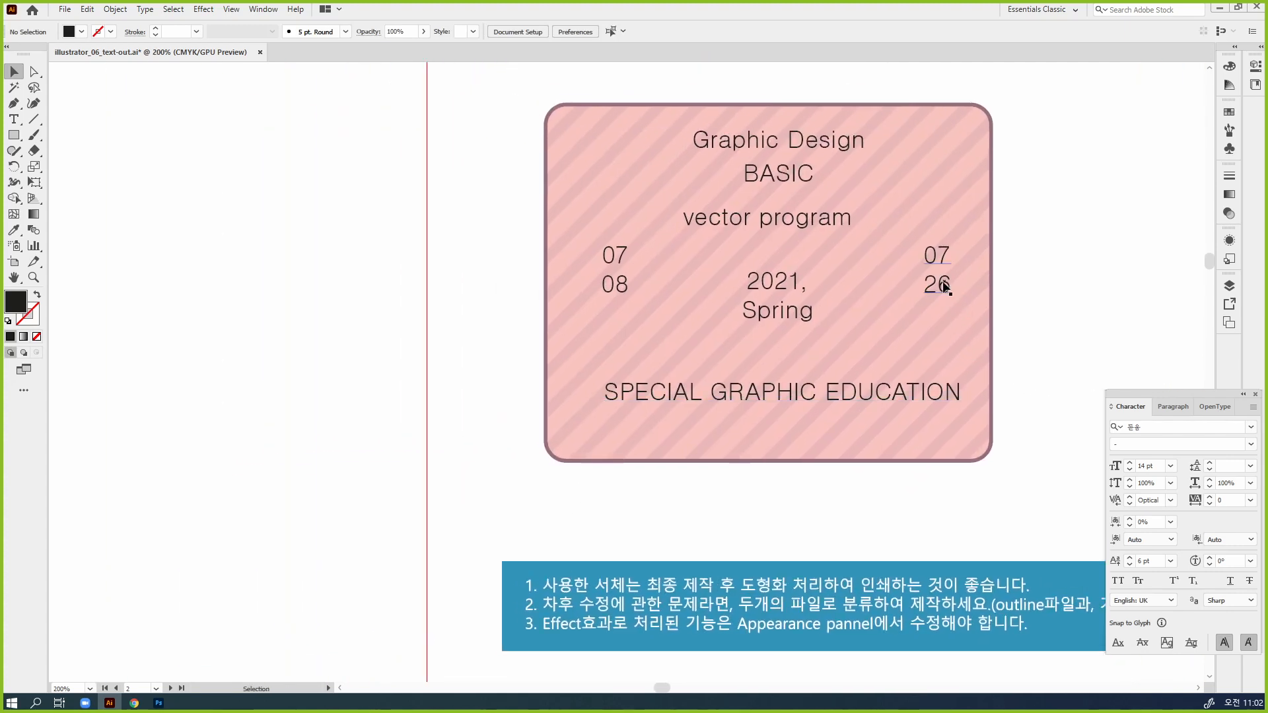
left_click(617, 284)
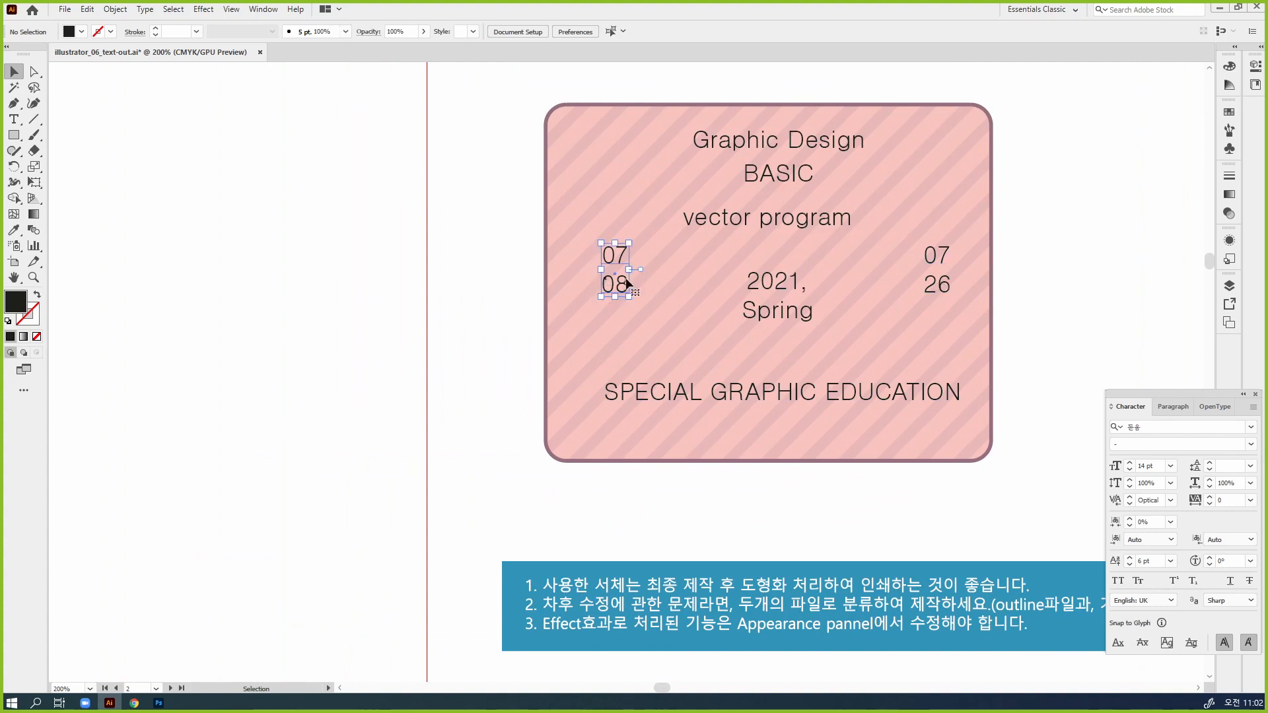
left_click(937, 284, "shift")
left_click_drag(936, 284, 937, 310)
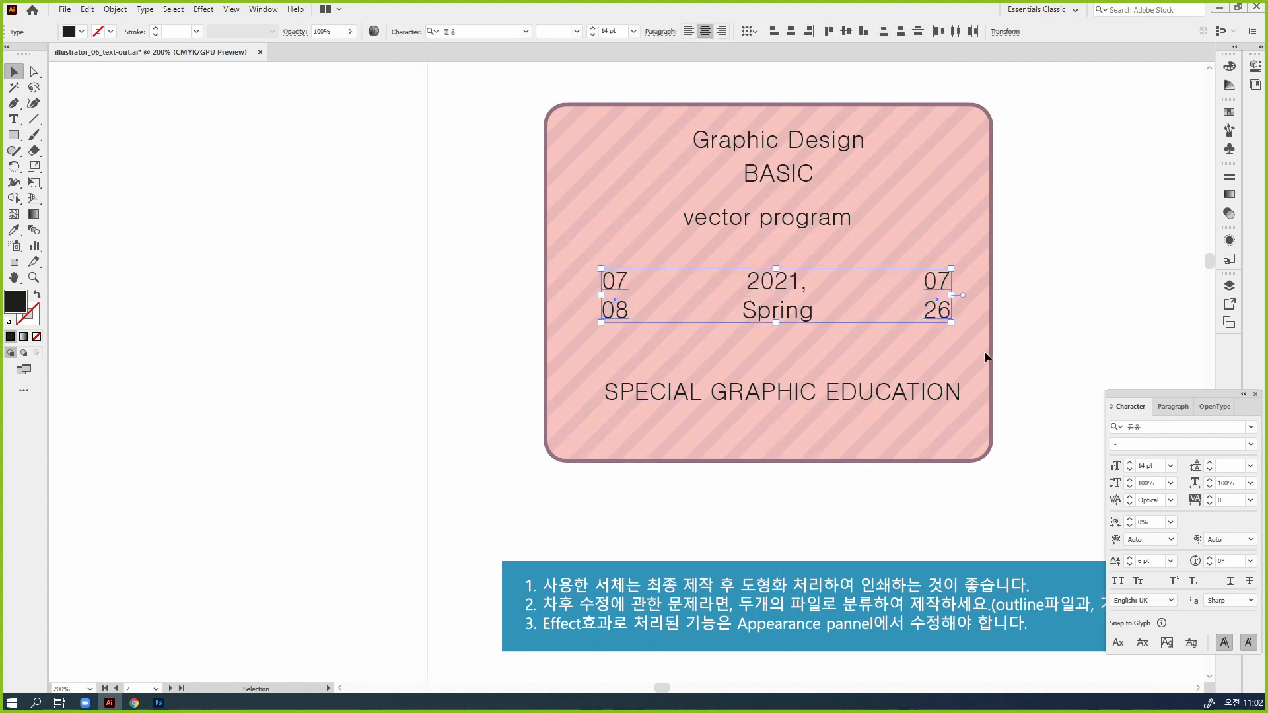
left_click(997, 354)
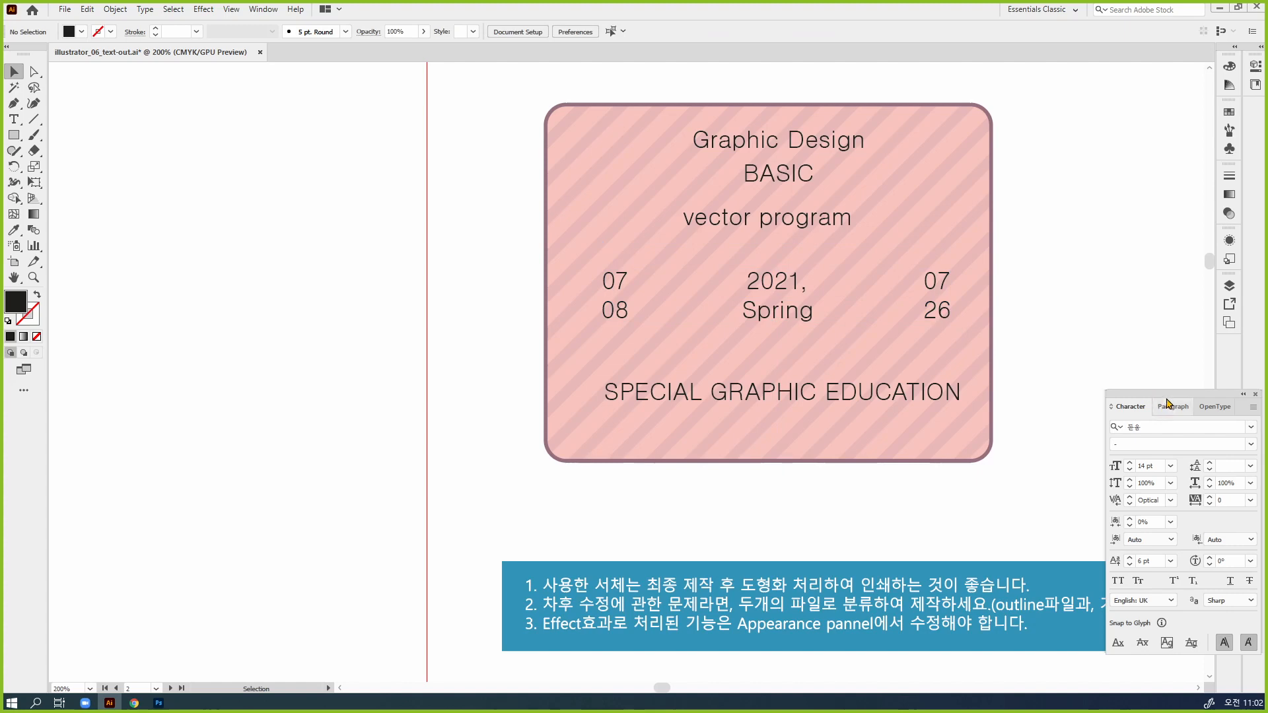
Put away the floating character settings, and bring up the alignment options in the empty area beside the lower badge
left_click_drag(1146, 396, 1172, 362)
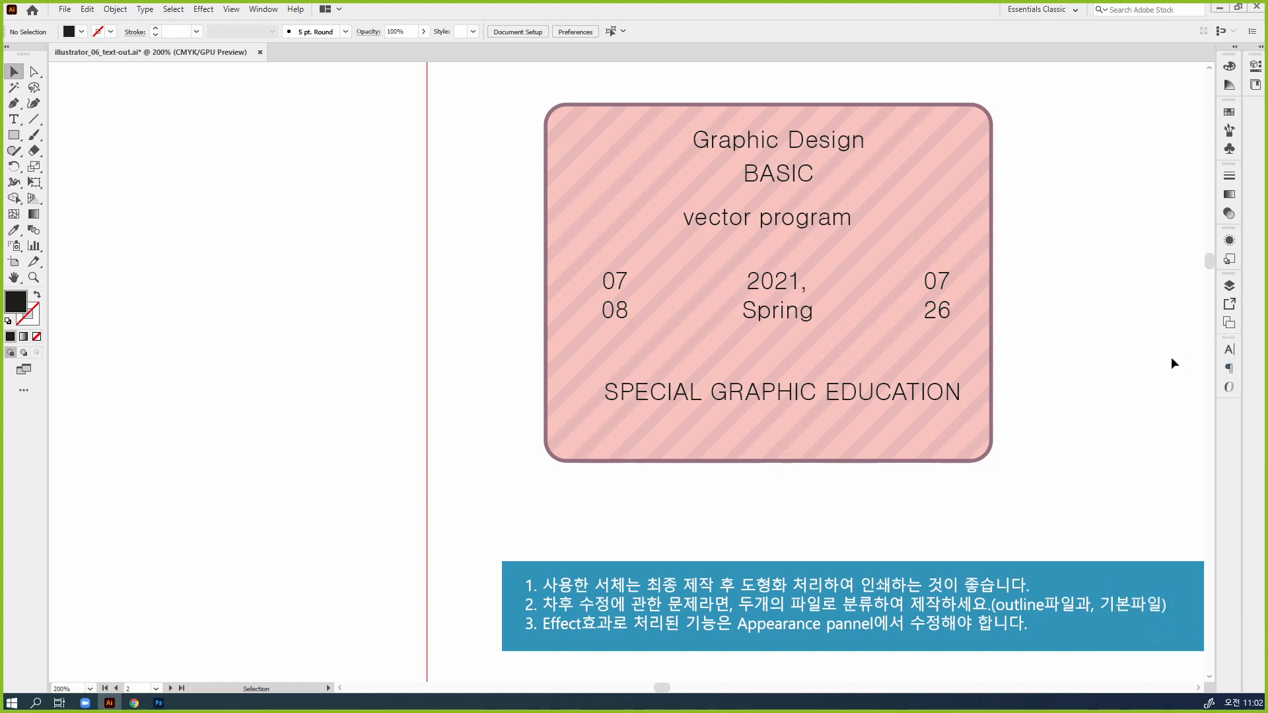
left_click(939, 311)
left_click(617, 313, "shift")
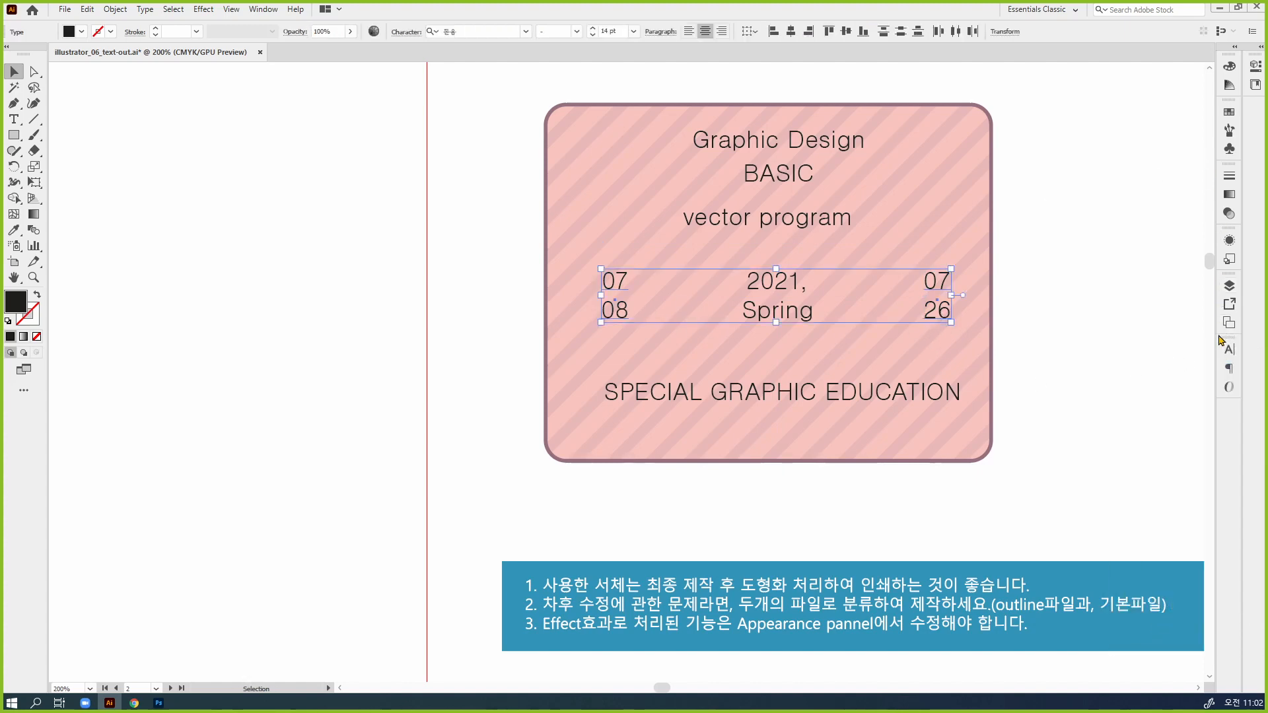
key("shift+F7")
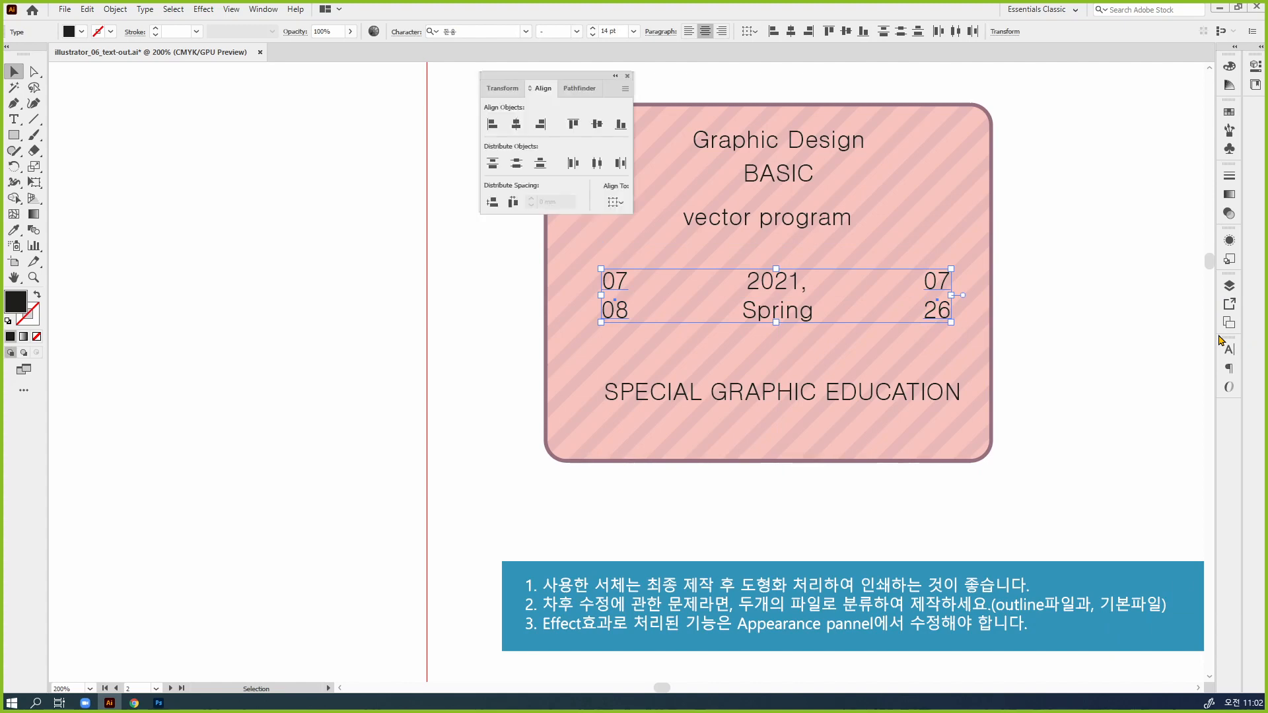
left_click_drag(538, 74, 412, 205)
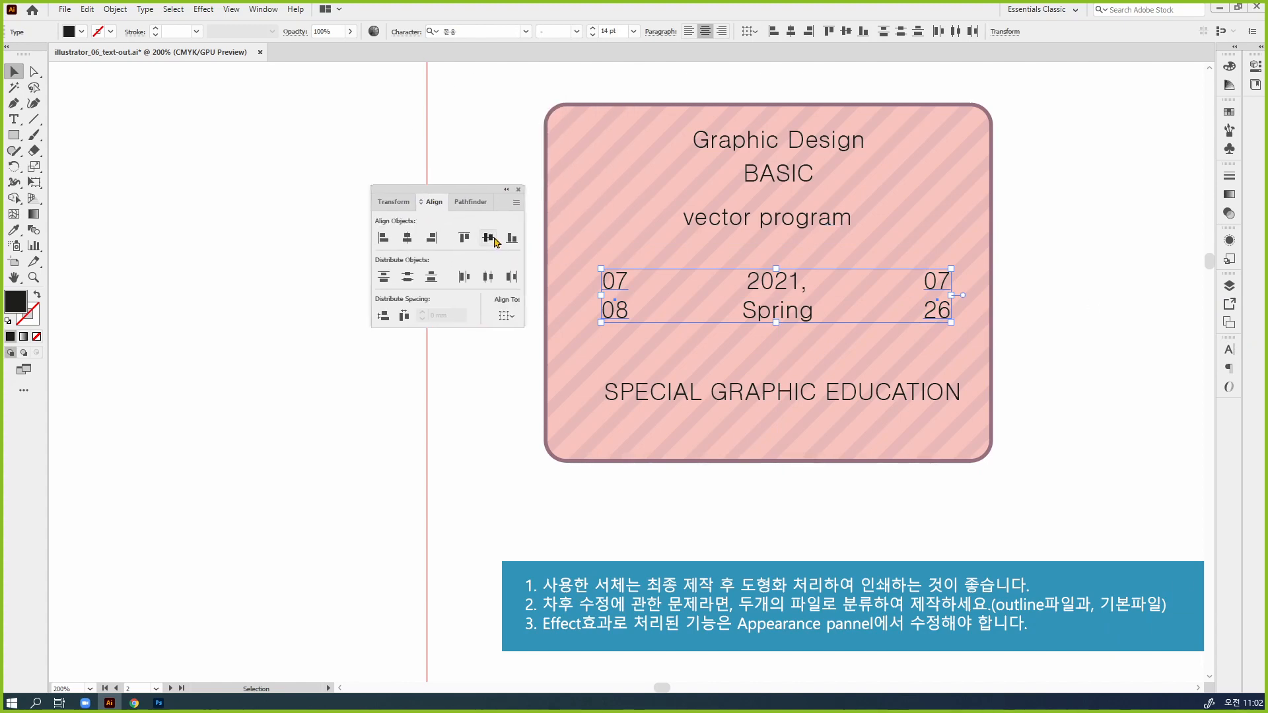
Move the "07 08" date text slightly farther left on the lower badge and deselect it
left_click(1052, 352)
left_click(618, 317)
key("shift+Left")
left_click(1004, 325)
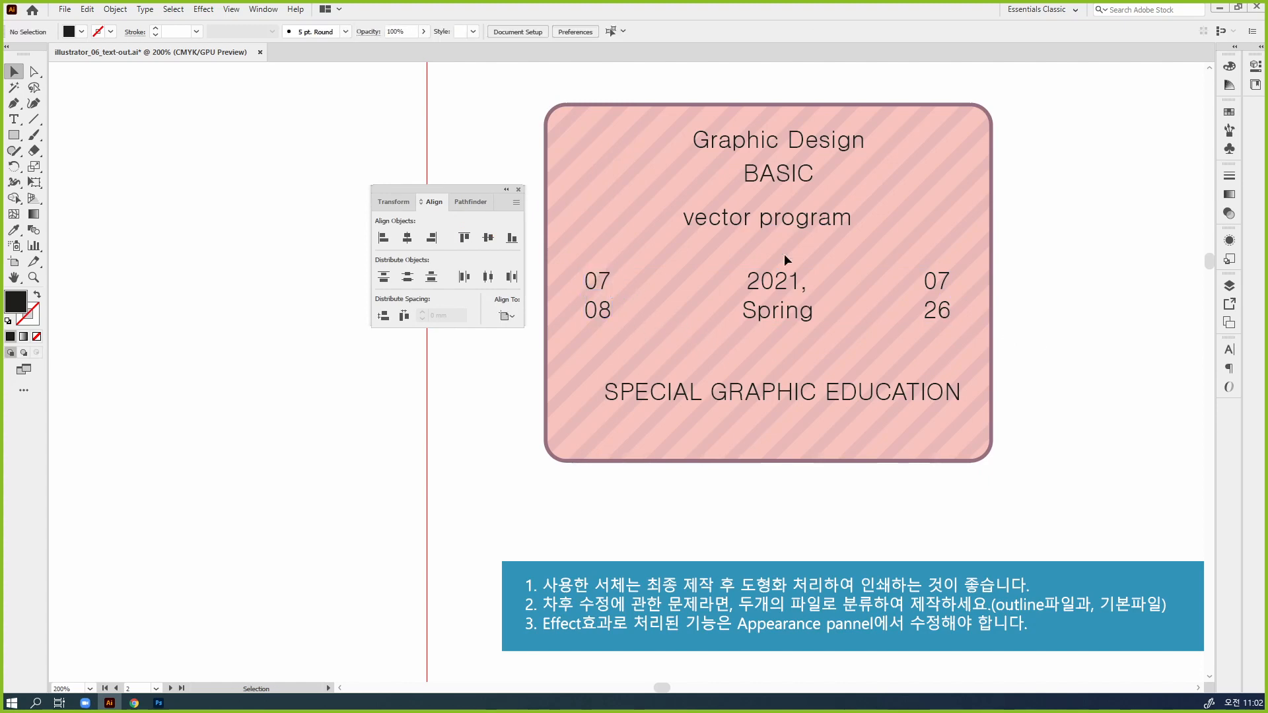
Align the middle column of texts to a common horizontal center, and shift them down and slightly left to center them on the badge
left_click_drag(747, 121, 781, 428)
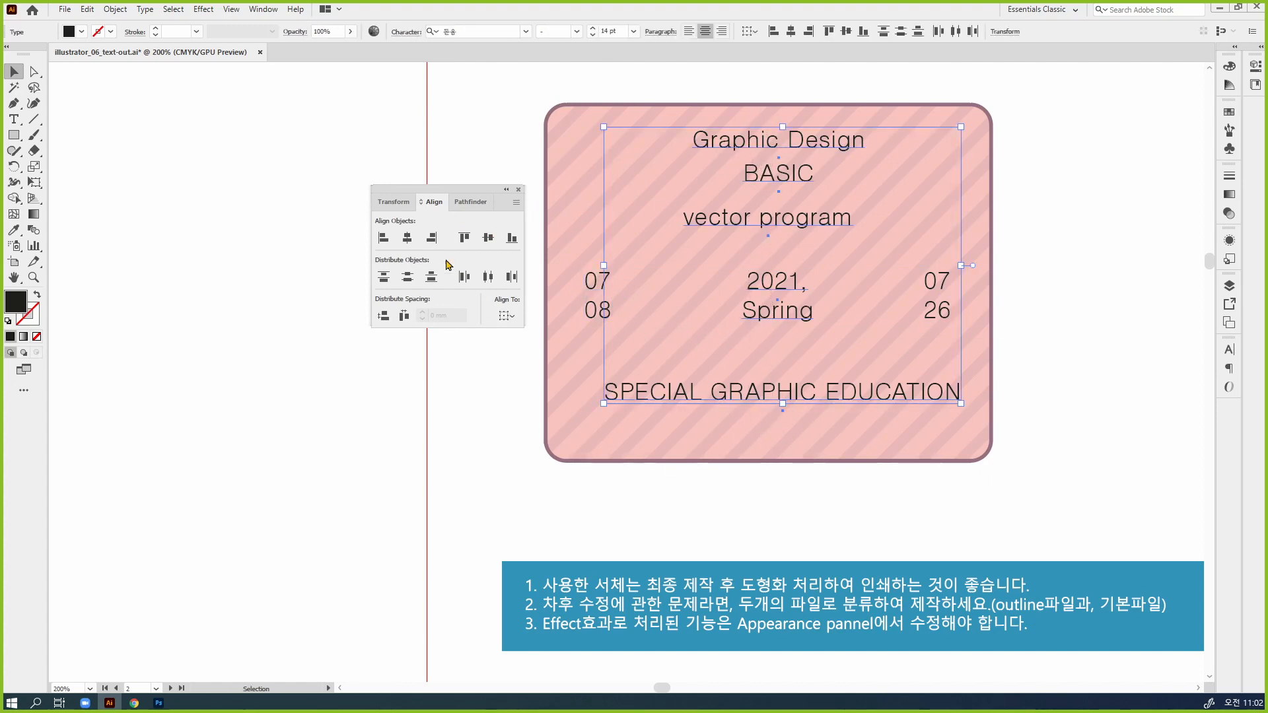
left_click(408, 239)
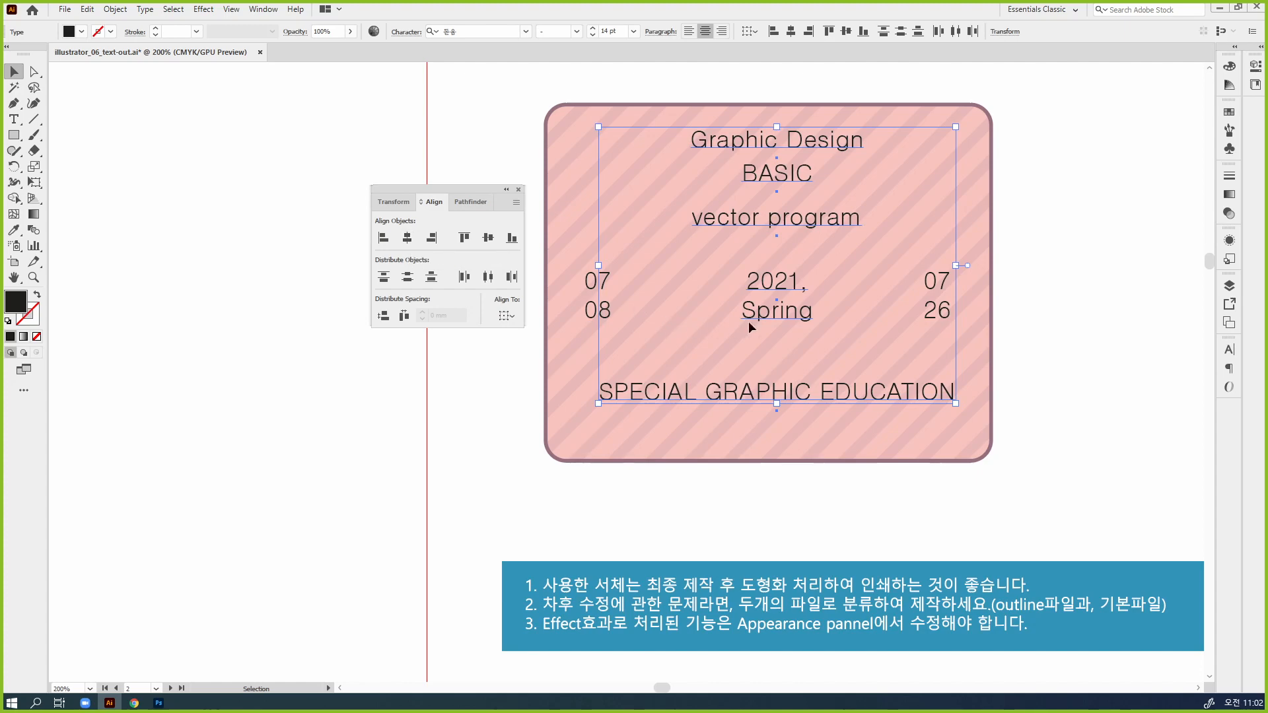
left_click_drag(770, 316, 802, 326)
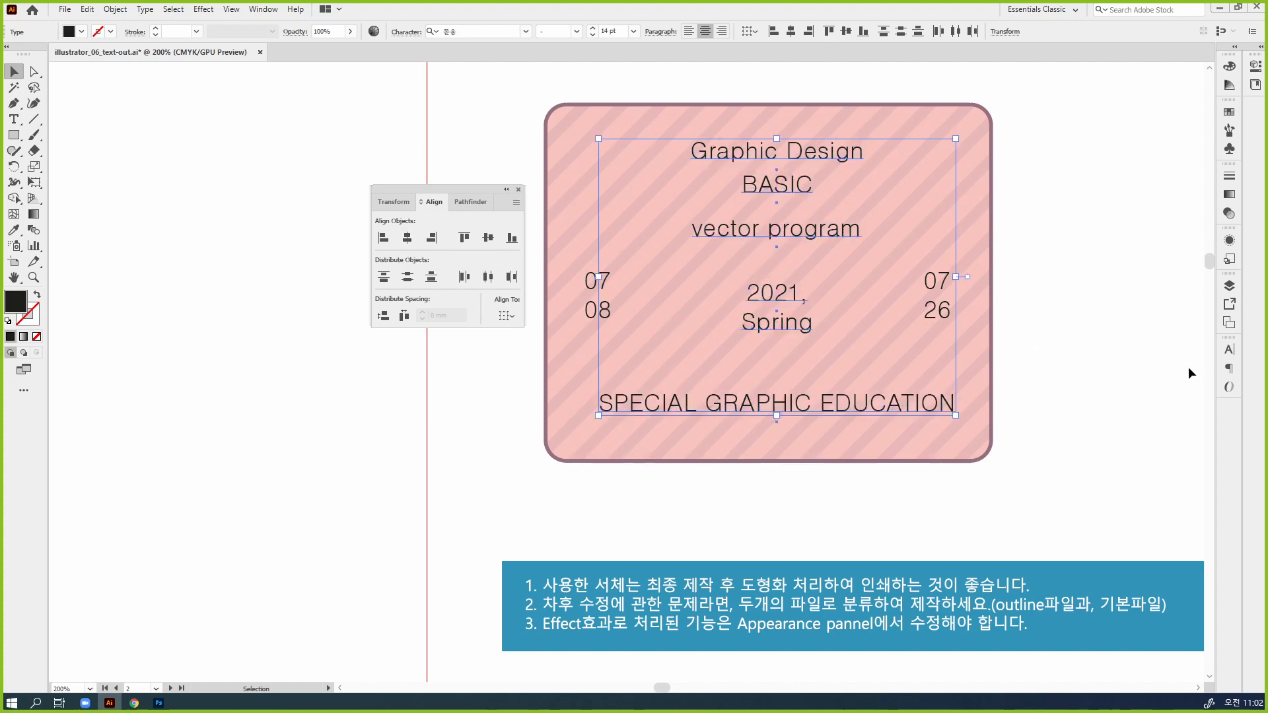
left_click(1230, 375)
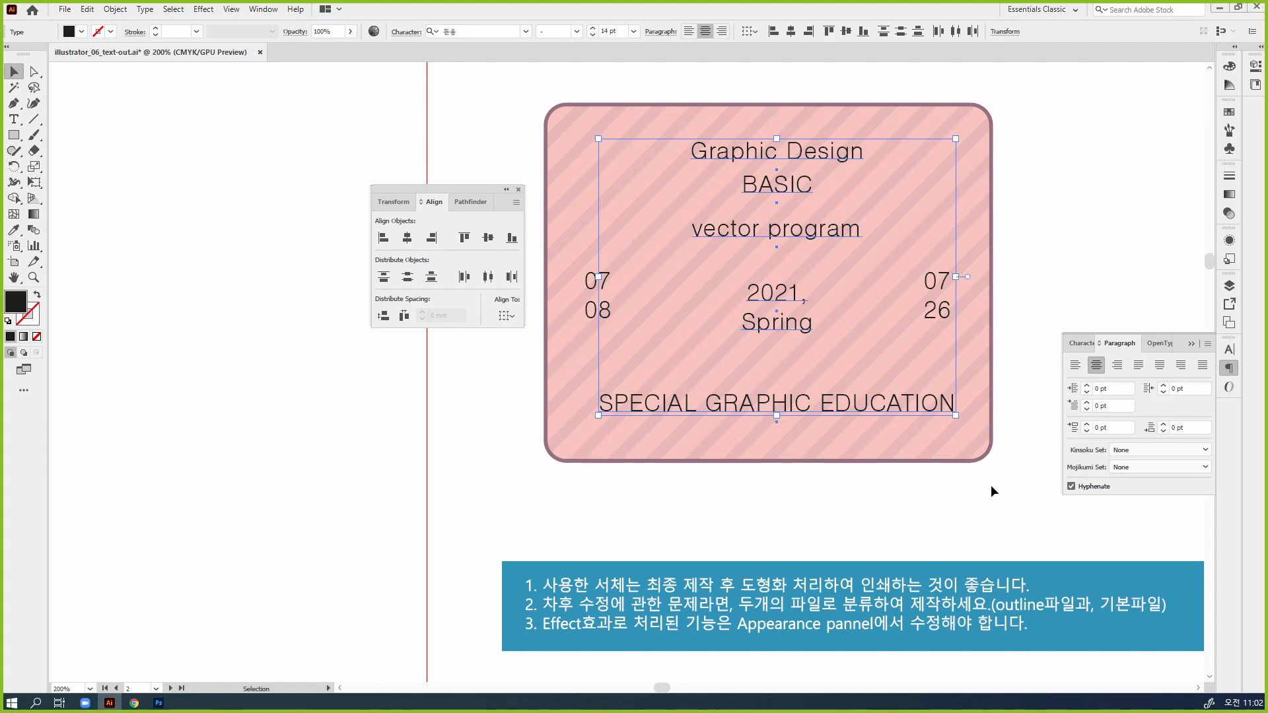
key("Left")
key("Left")
key("Left")
key("Left")
key("Down")
key("Down")
key("Down")
key("Down")
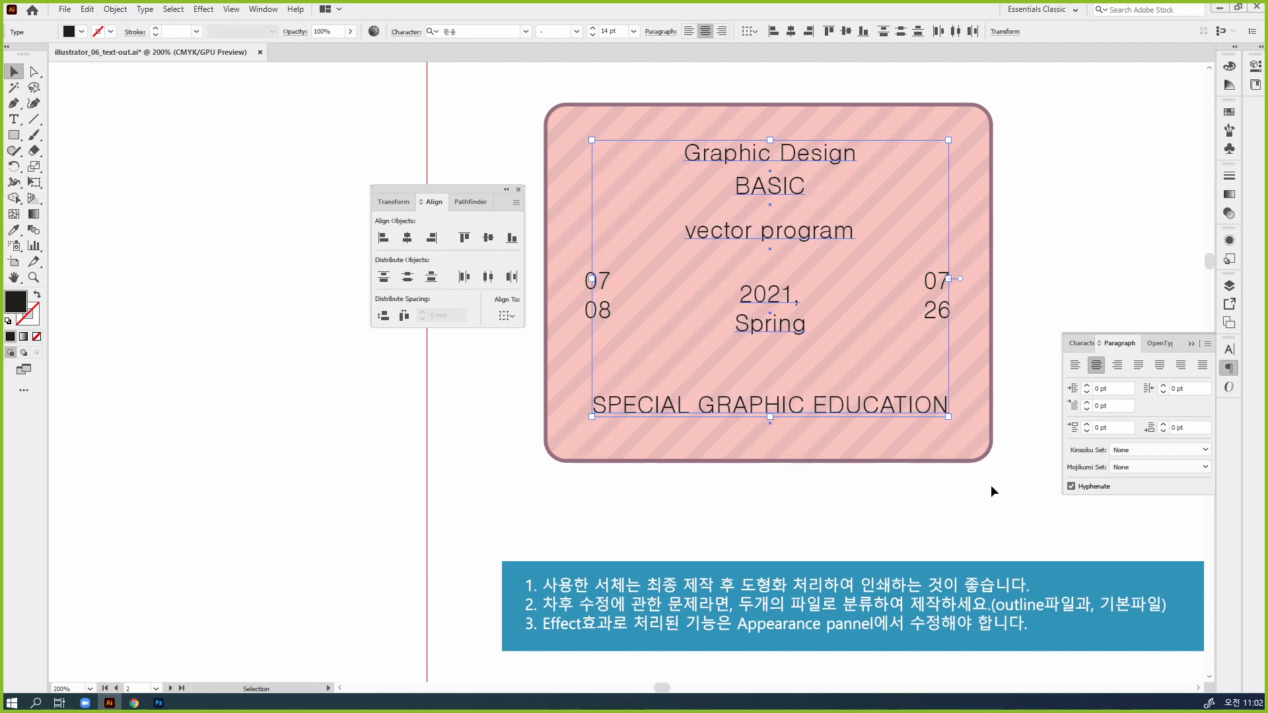
left_click(993, 488)
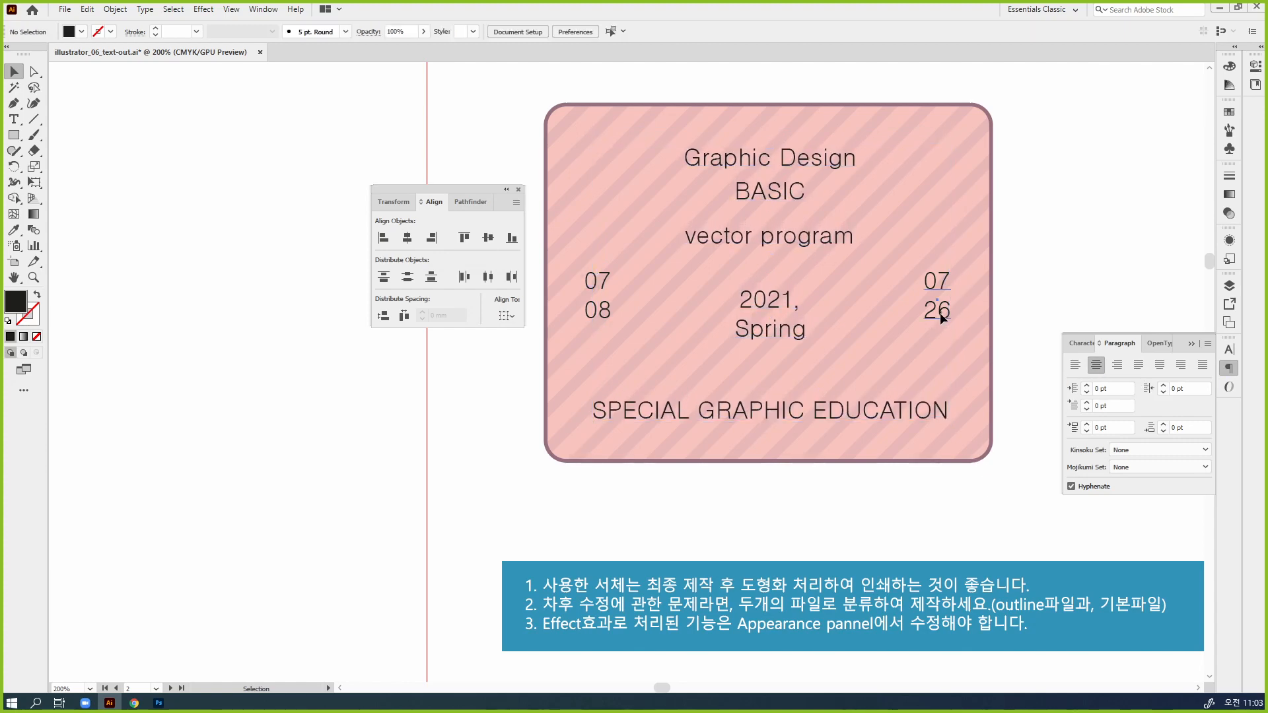
Nudge the "07 26" date text slightly to the right on the lower badge and deselect it
left_click(940, 310)
key("Right")
key("Right")
key("Right")
left_click(1031, 430)
left_click(1191, 344)
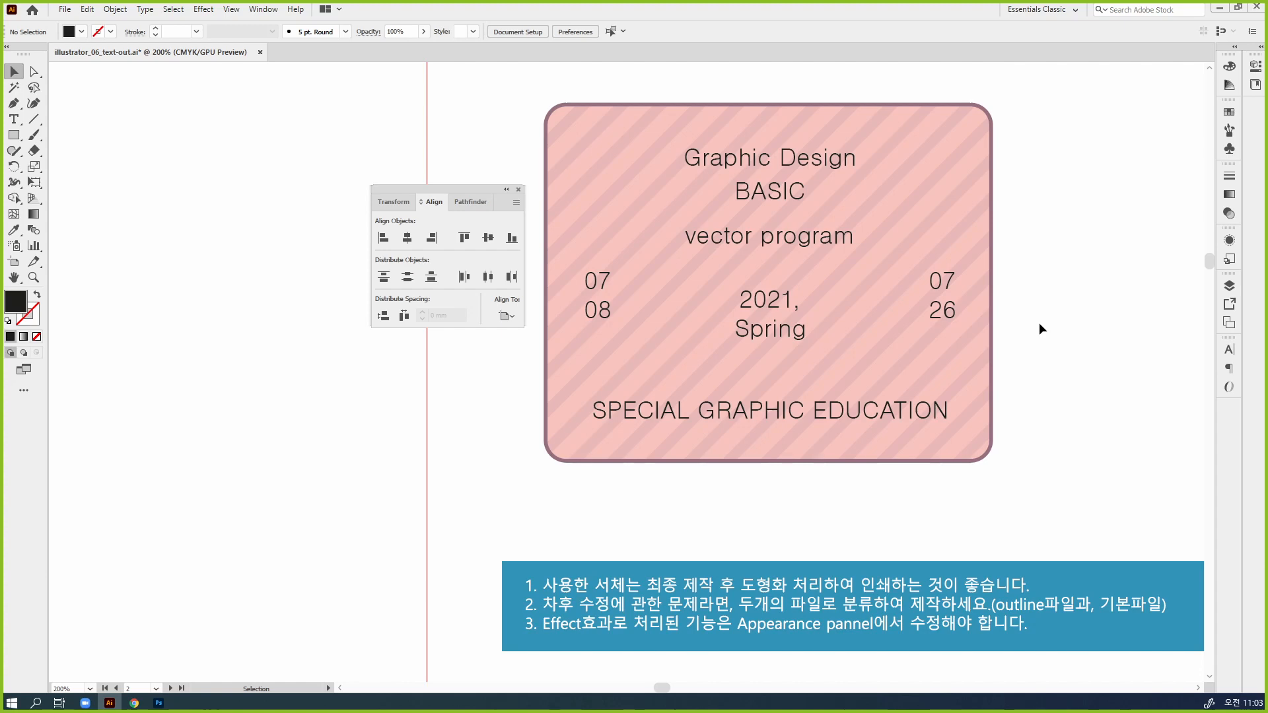
Move the "SPECIAL GRAPHIC EDUCATION" text up, closer to "2021, Spring", and deselect it
left_click(922, 416)
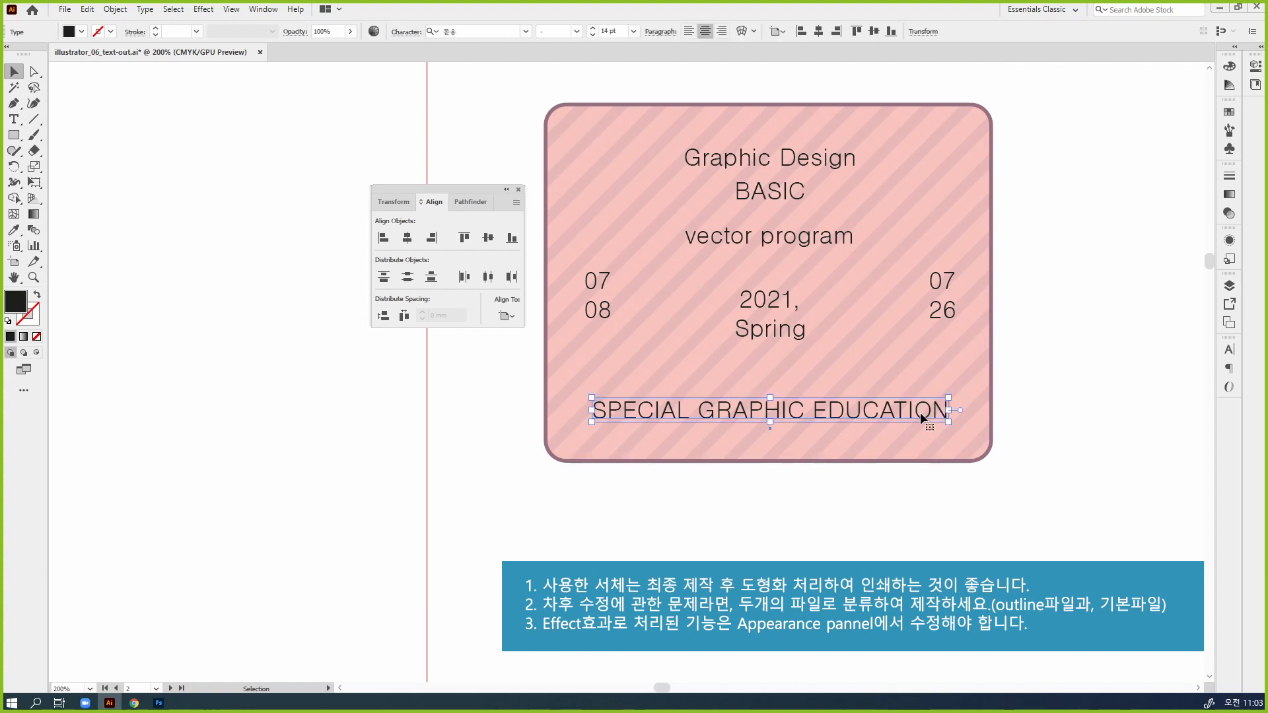
key("shift+Up")
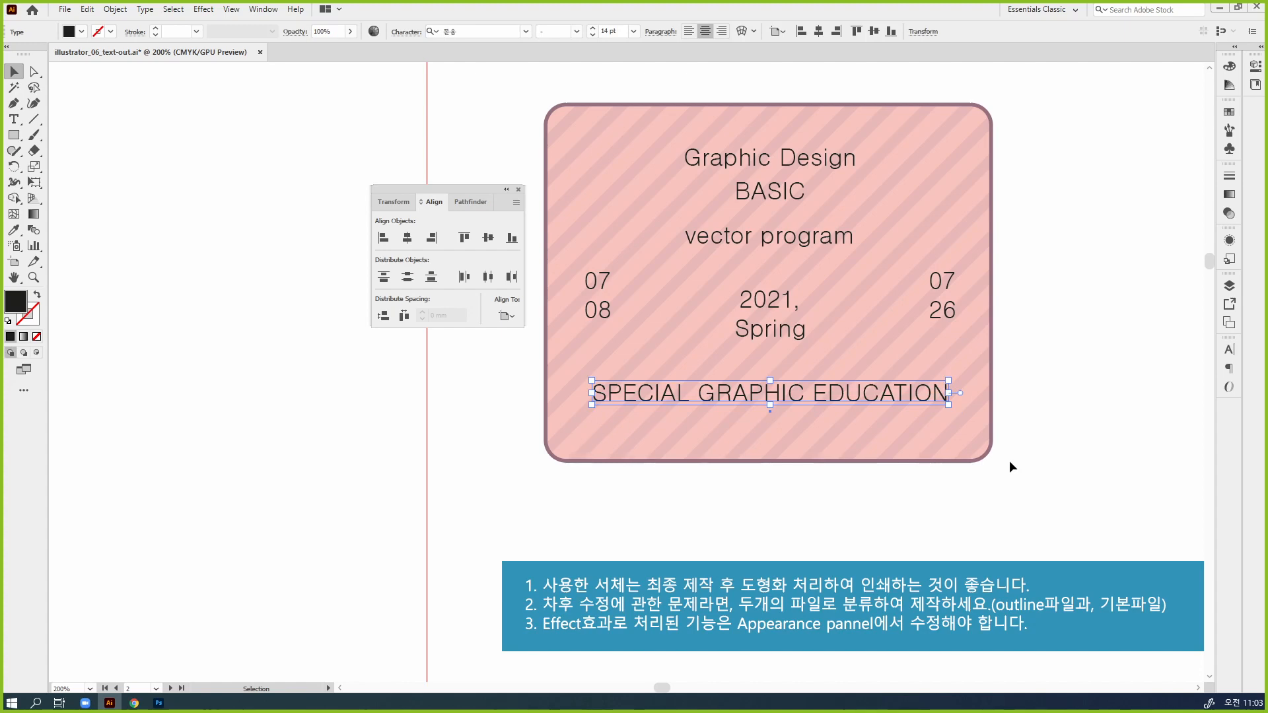
left_click(1077, 481)
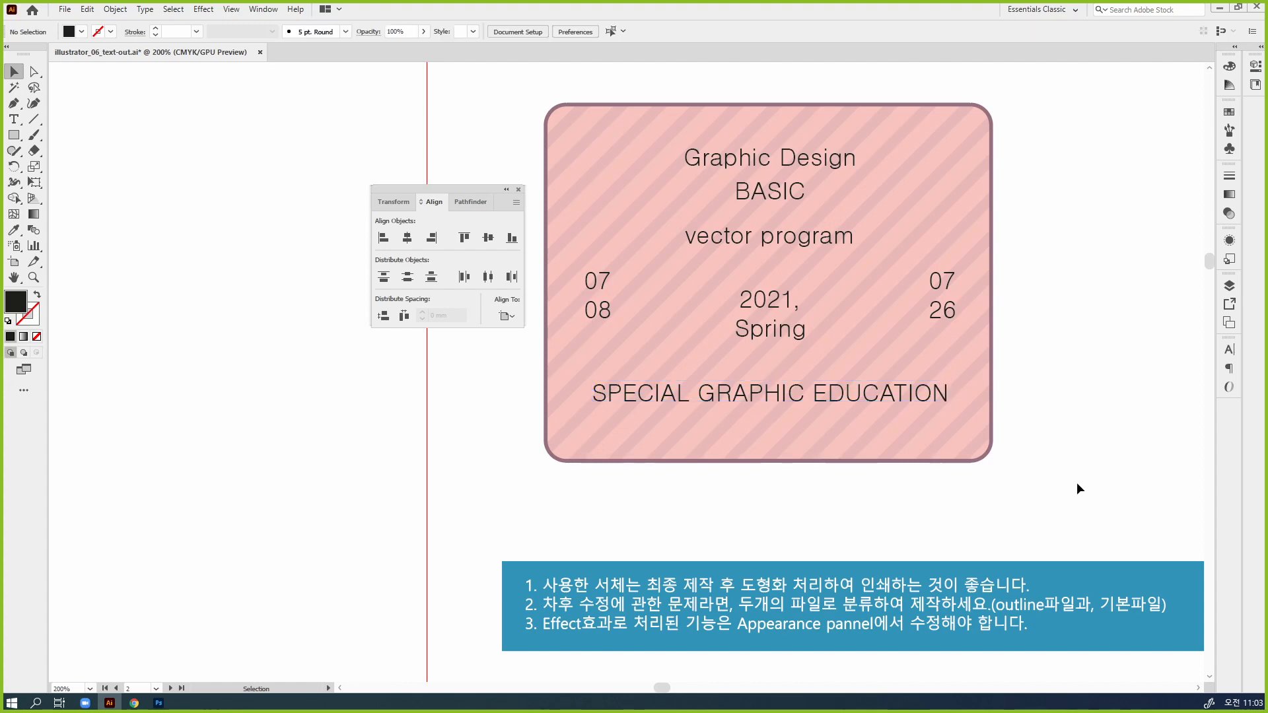
Examine the finished sample badge up close, along with the font and color instructions beside it
key("ctrl+minus")
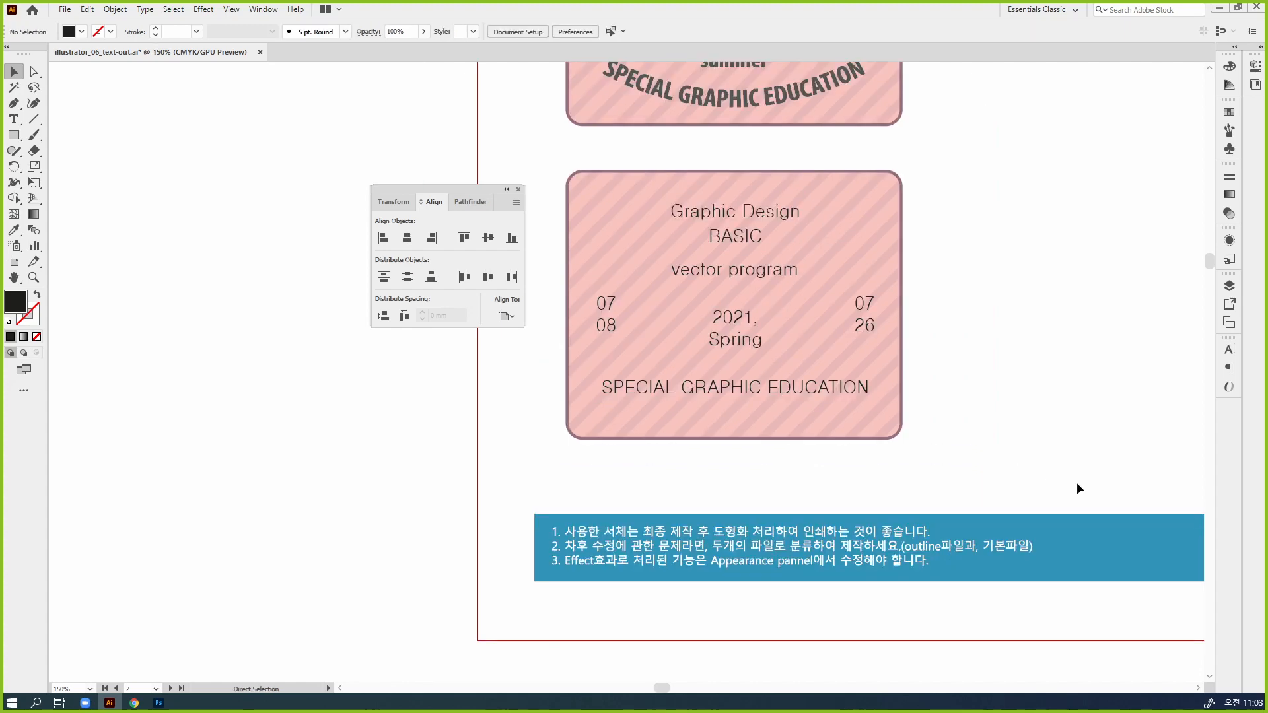
left_click_drag(952, 258, 929, 501)
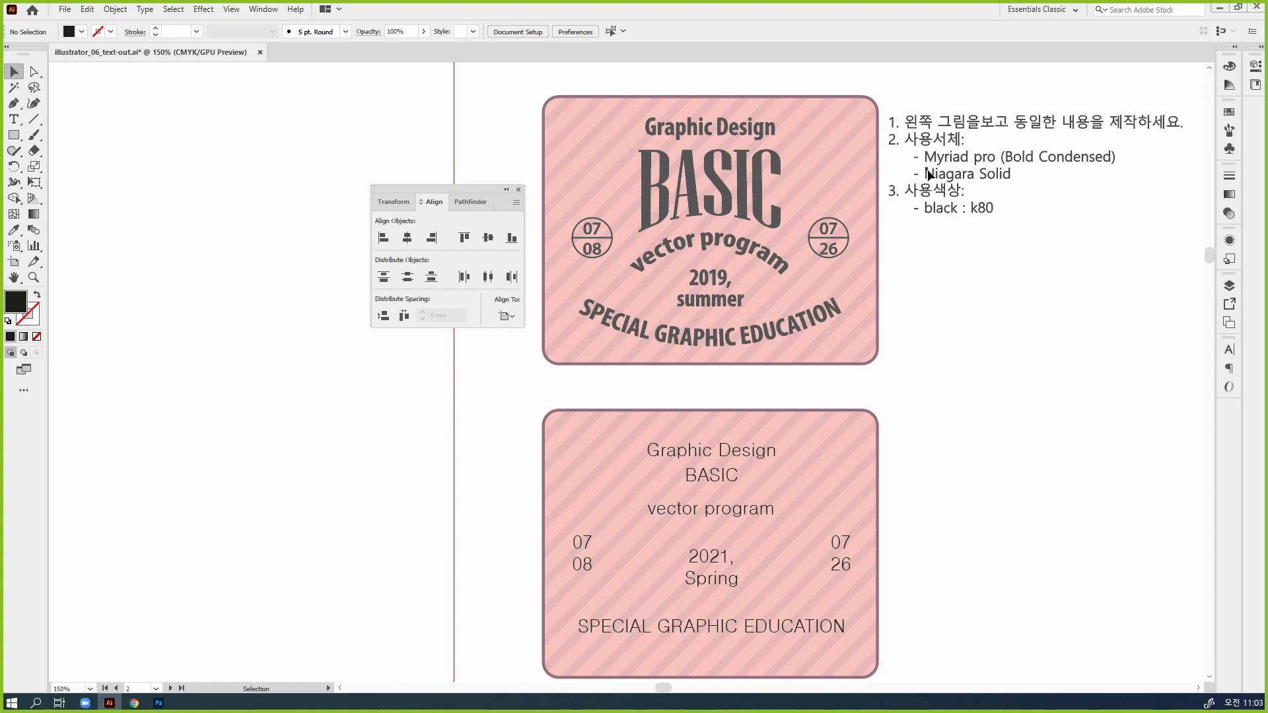
key("ctrl+space")
left_click(700, 172, "ctrl")
left_click(695, 411, "ctrl")
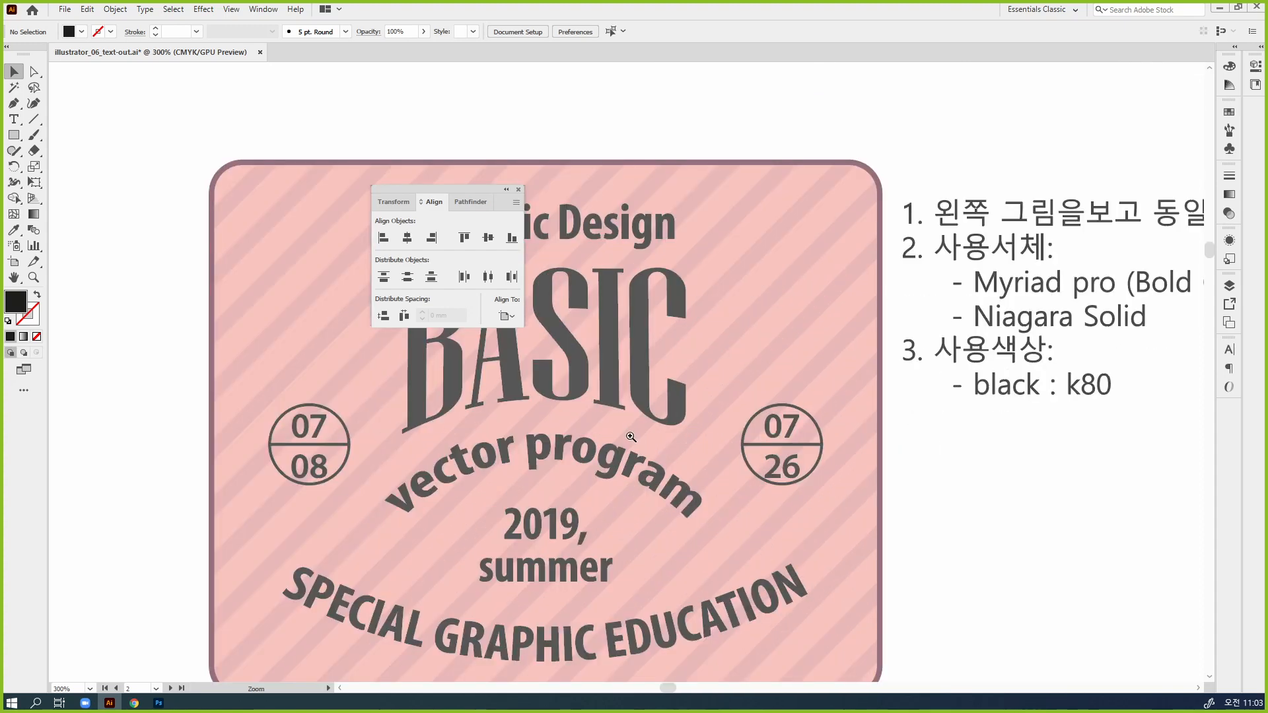
left_click_drag(630, 436, 908, 377)
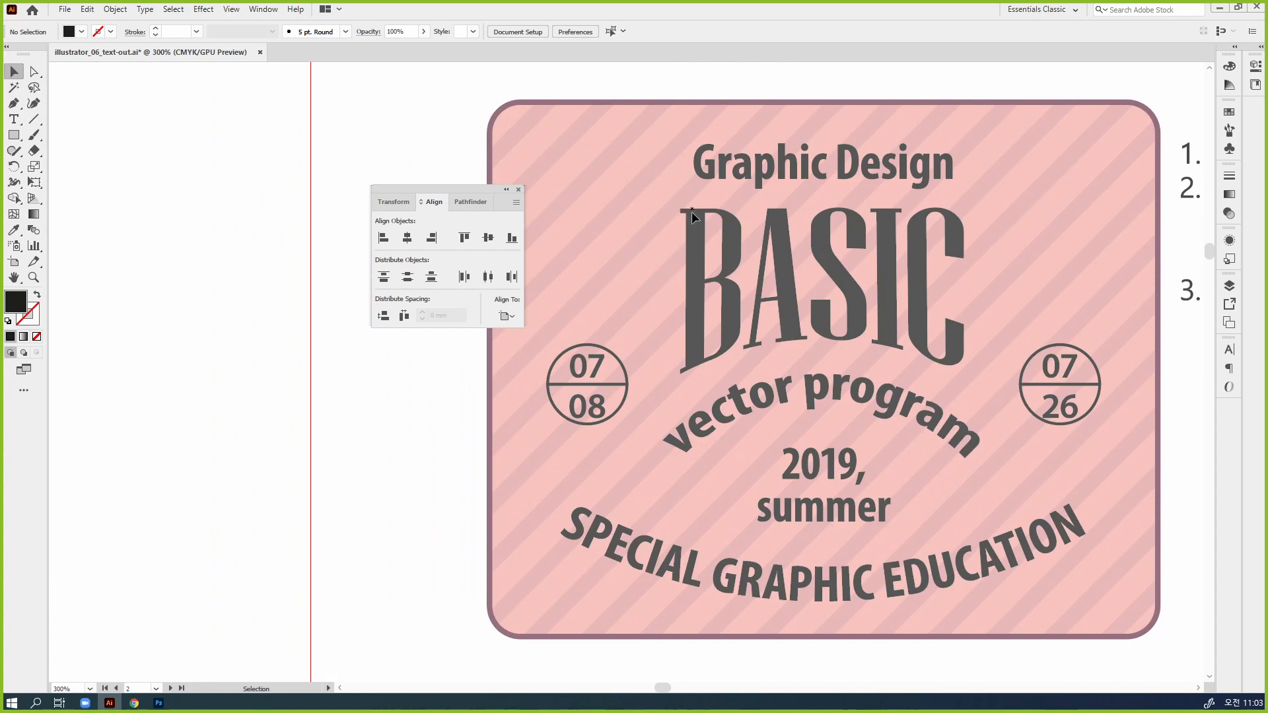
left_click_drag(875, 192, 799, 175)
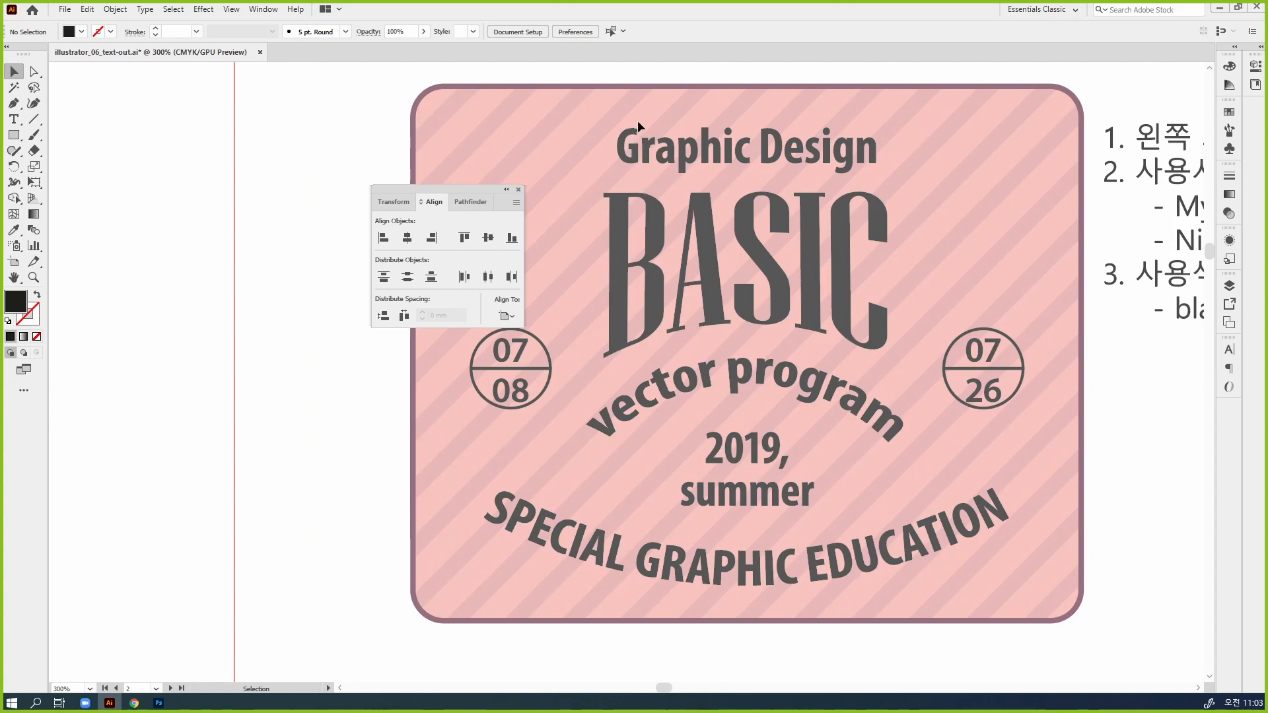
left_click_drag(1161, 208, 1086, 192)
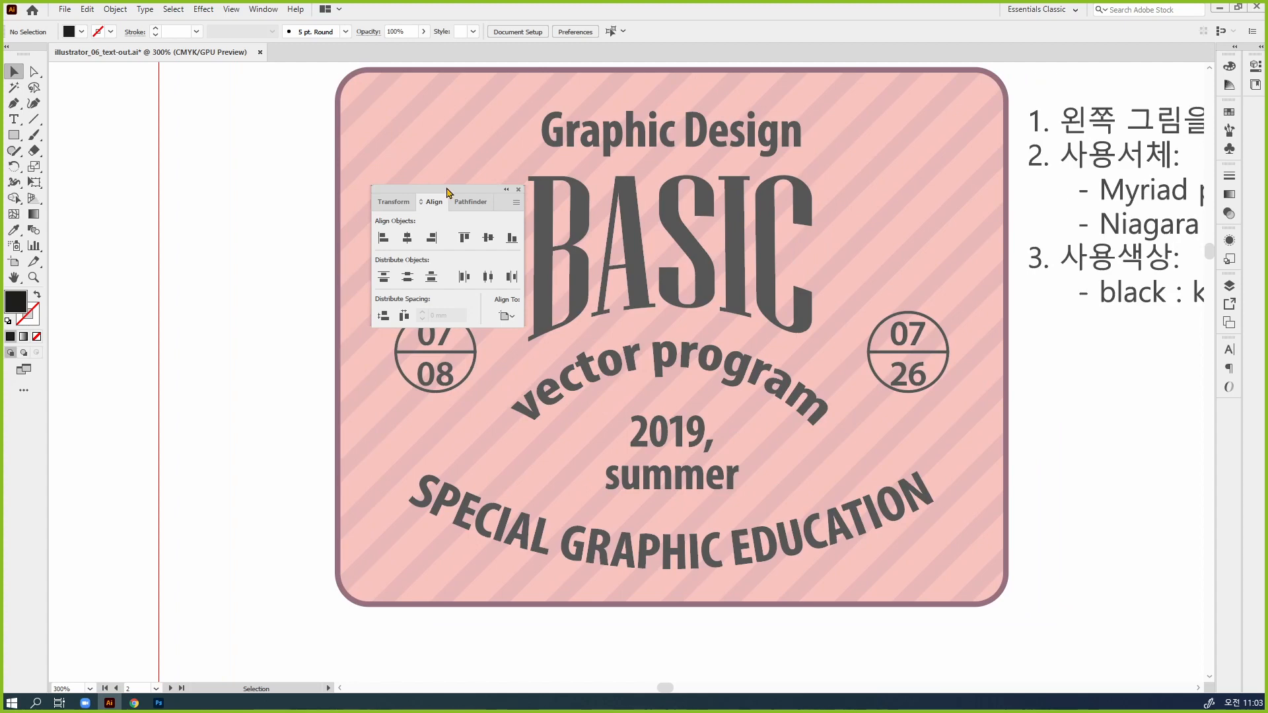
Move the alignment options clear of the sample badge and set objects to align to the selection
left_click_drag(449, 194, 198, 170)
left_click(249, 291)
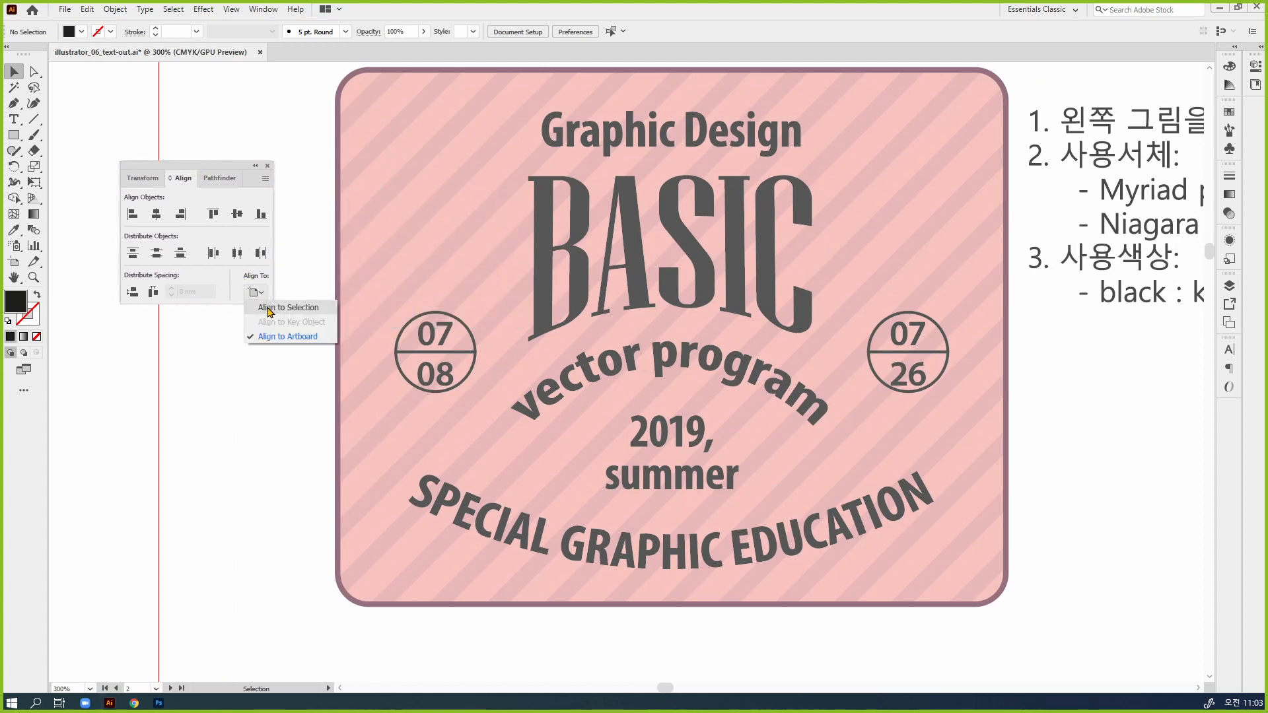
left_click(267, 305)
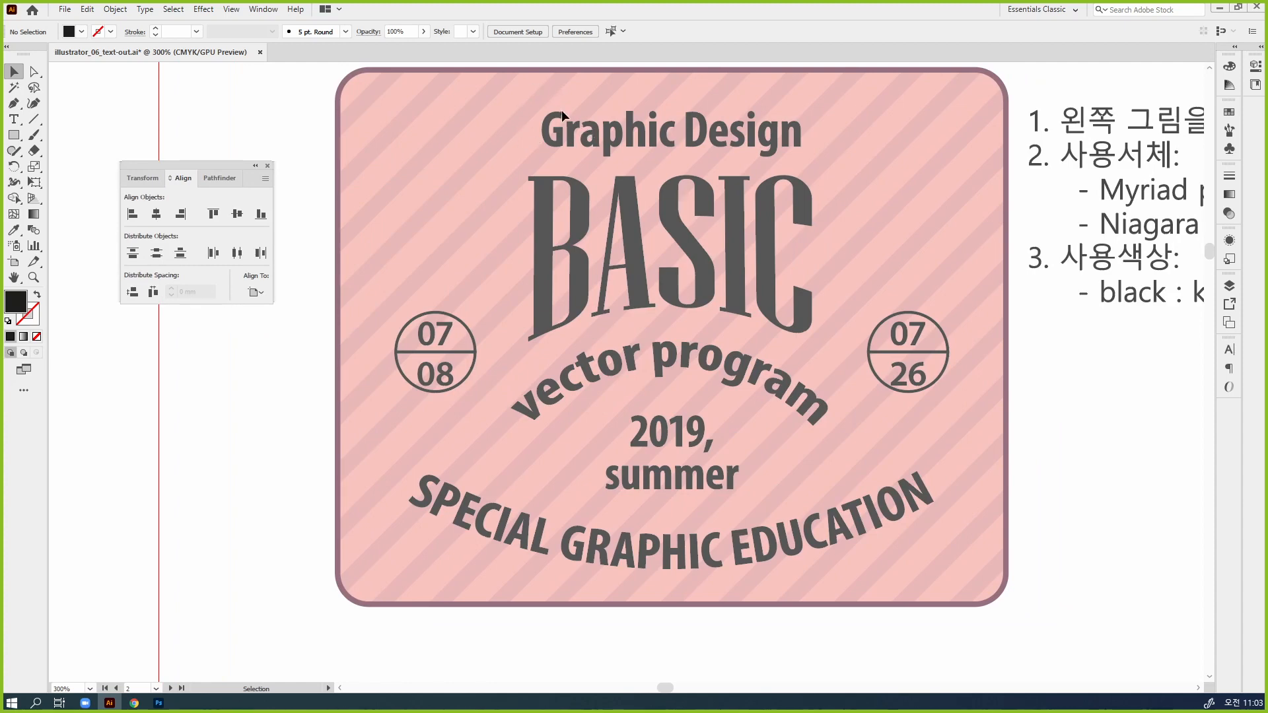
Select all the texts on the lower badge and set their font to Myriad Pro
key("ctrl")
key("ctrl+minus")
key("ctrl+minus")
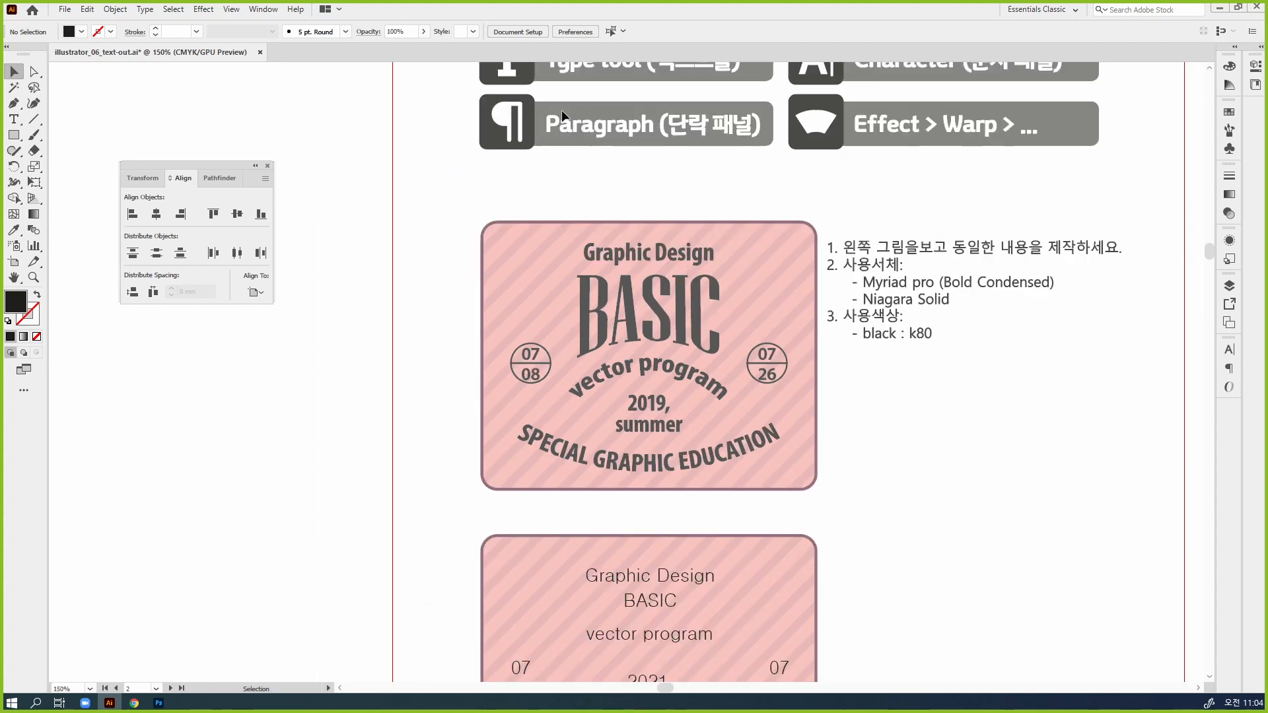
left_click_drag(814, 452, 816, 269)
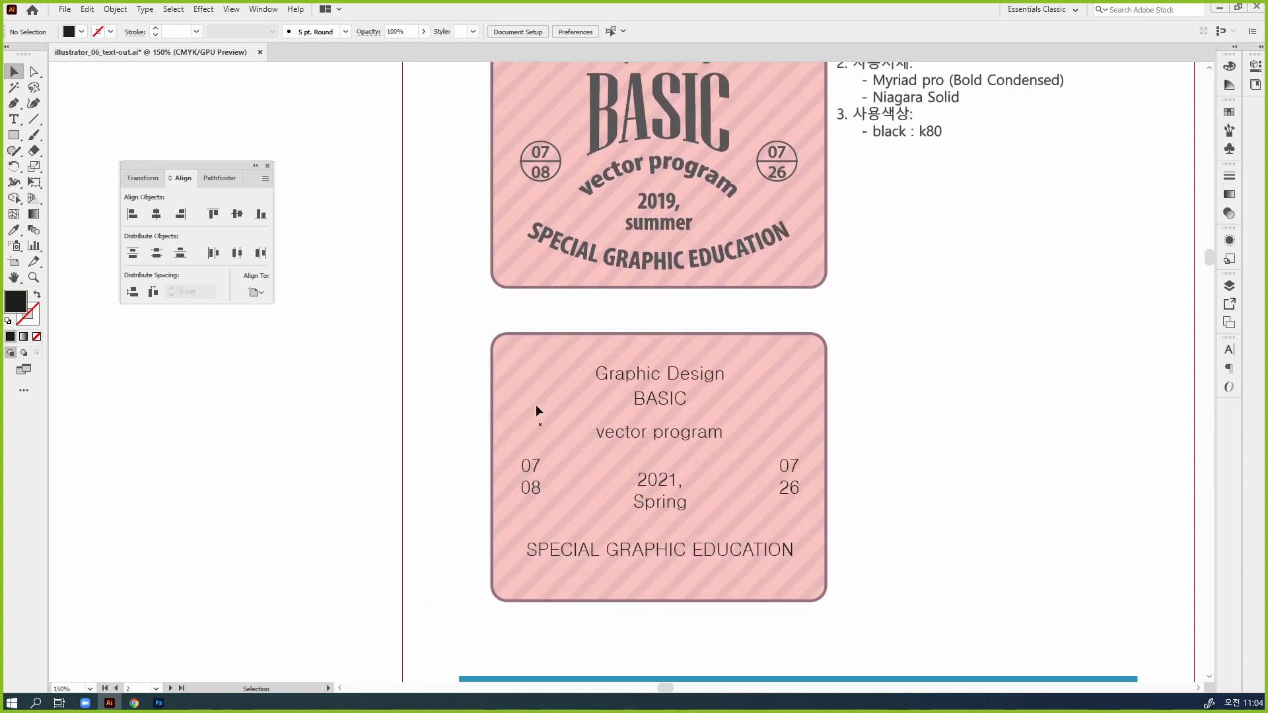
left_click_drag(777, 523, 866, 604)
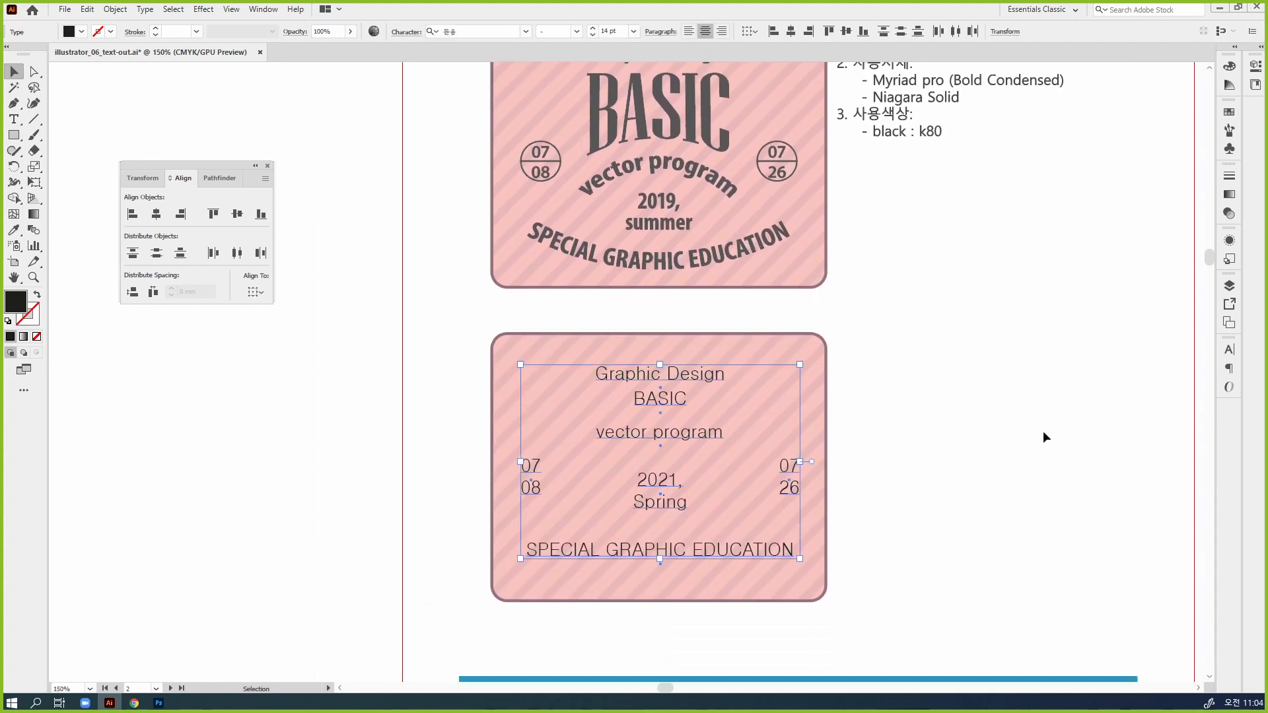
left_click(1227, 352)
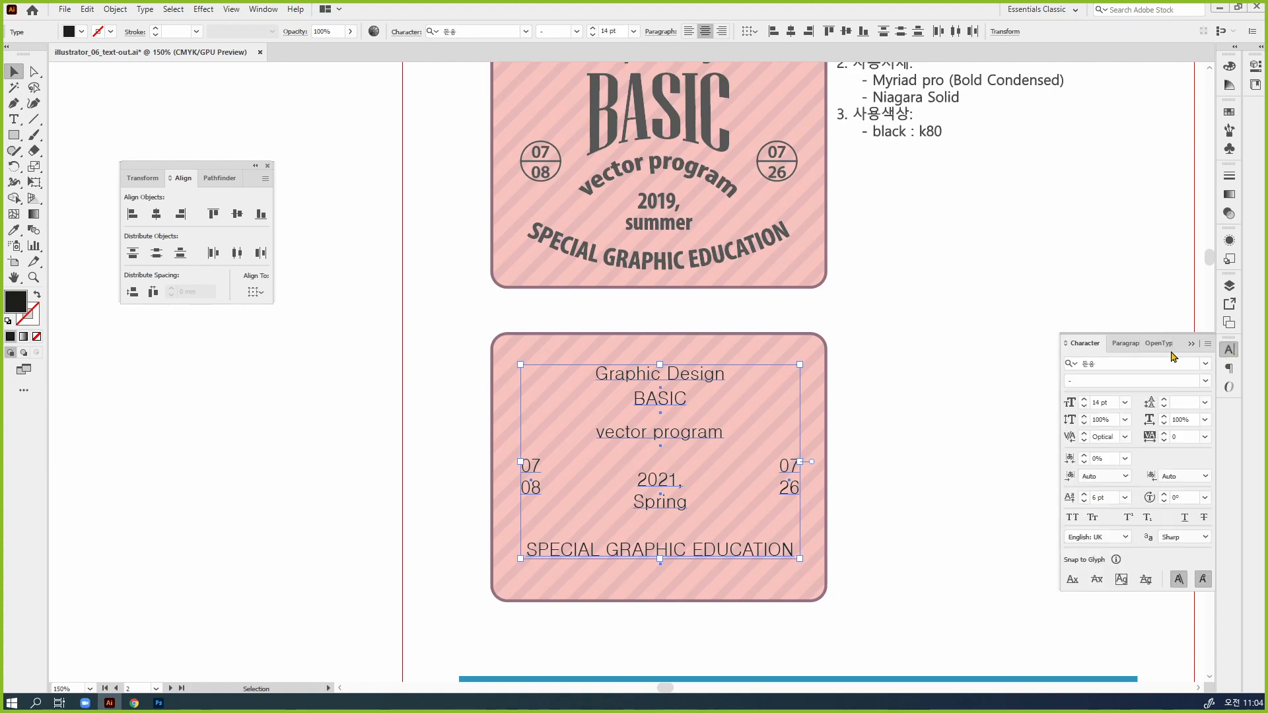
left_click(1145, 365)
type("my")
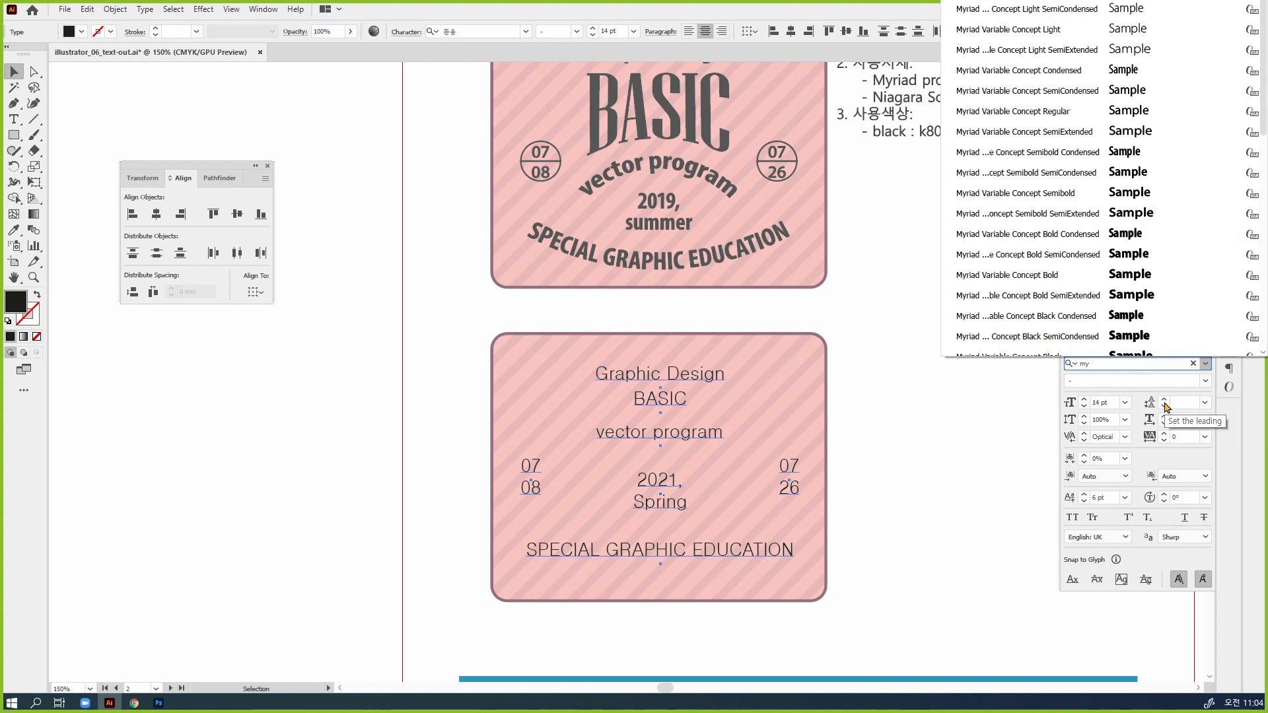
type("riad p")
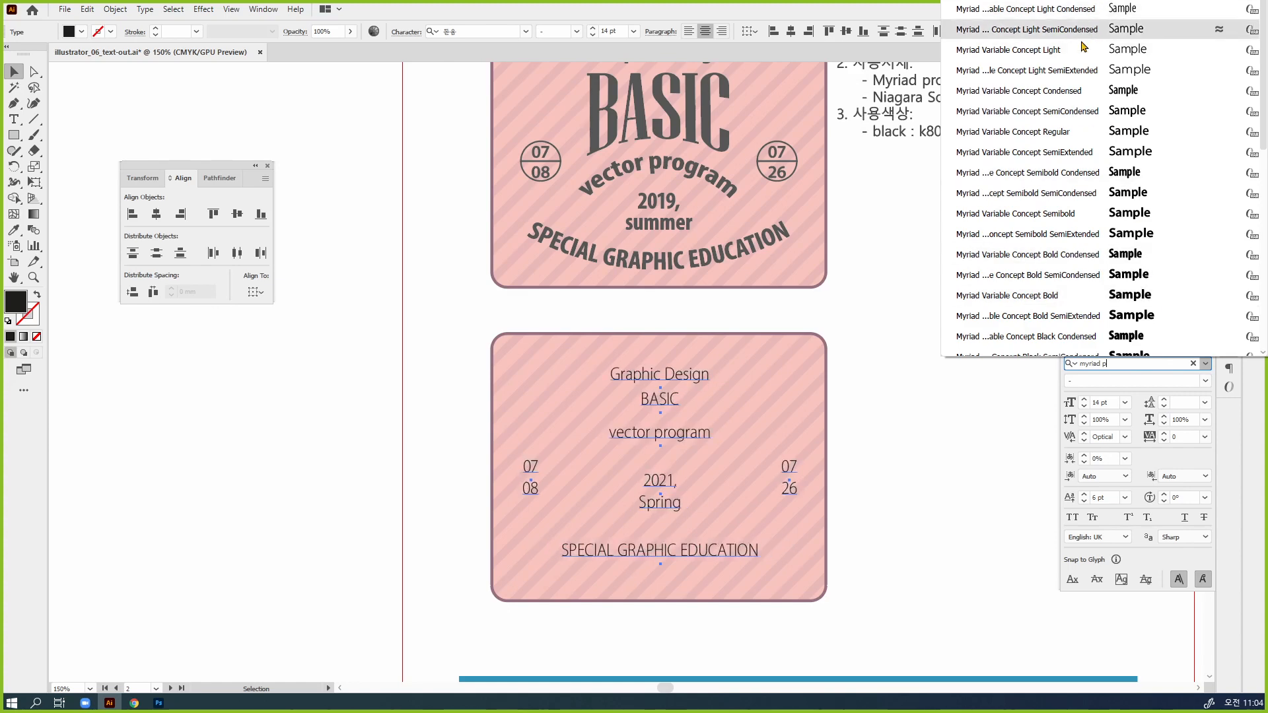
scroll(1080, 158, "down", 2)
scroll(1080, 159, "down", 1)
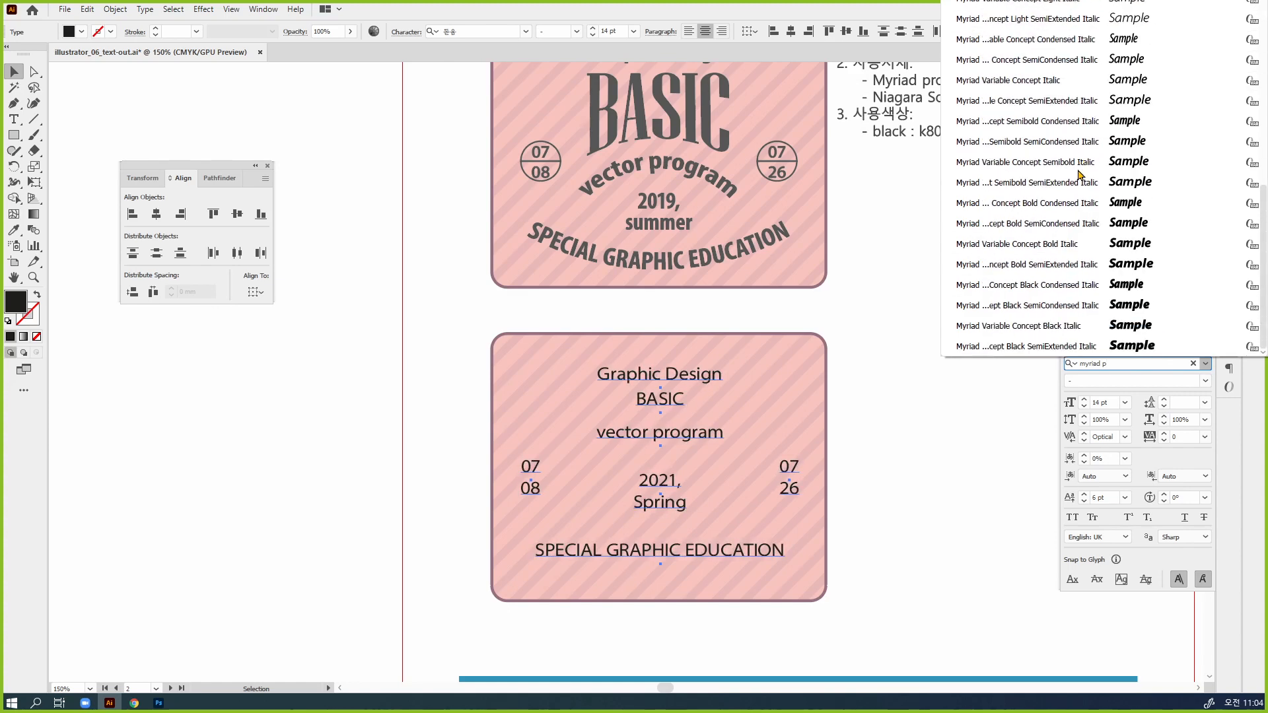
scroll(1080, 187, "up", 3)
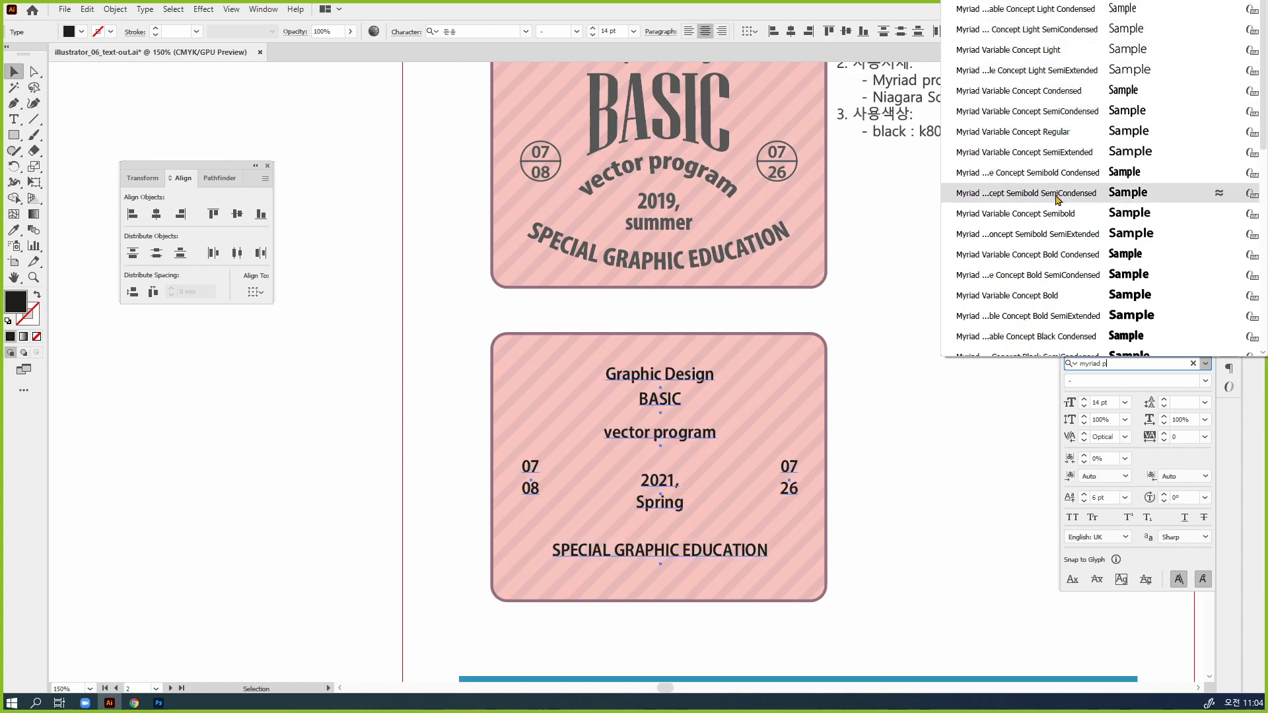
type("ro")
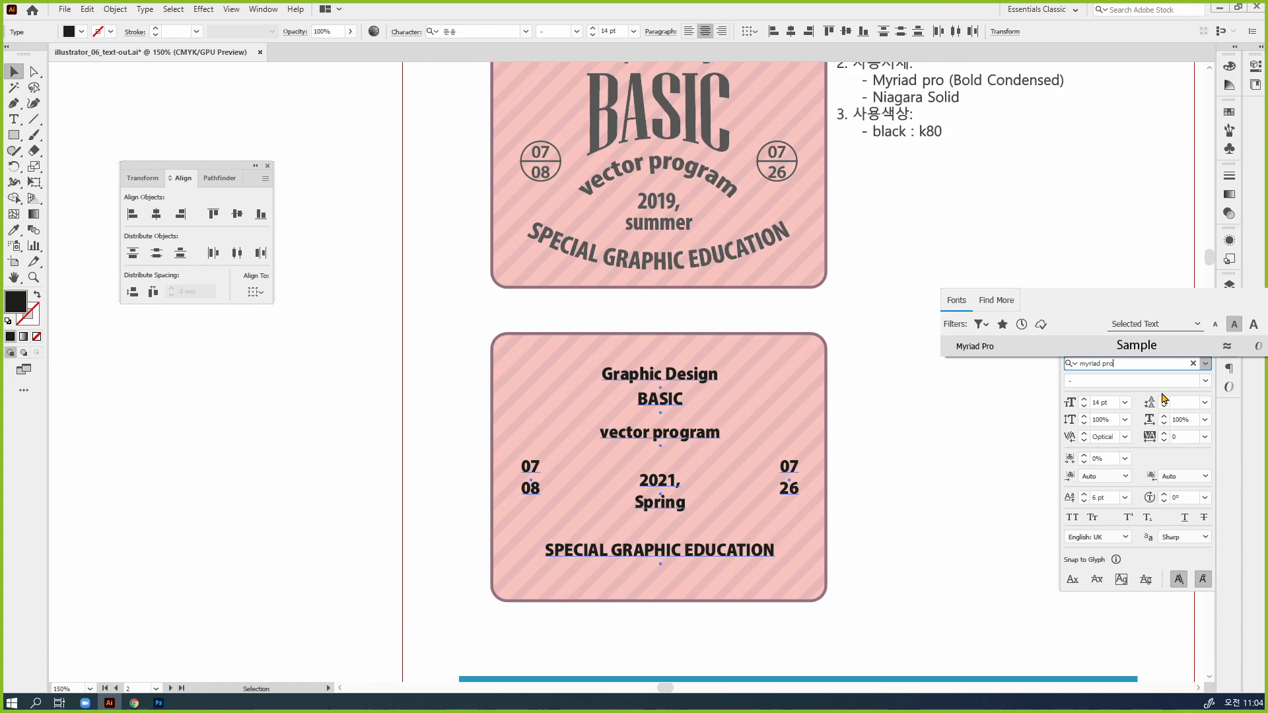
key("Return")
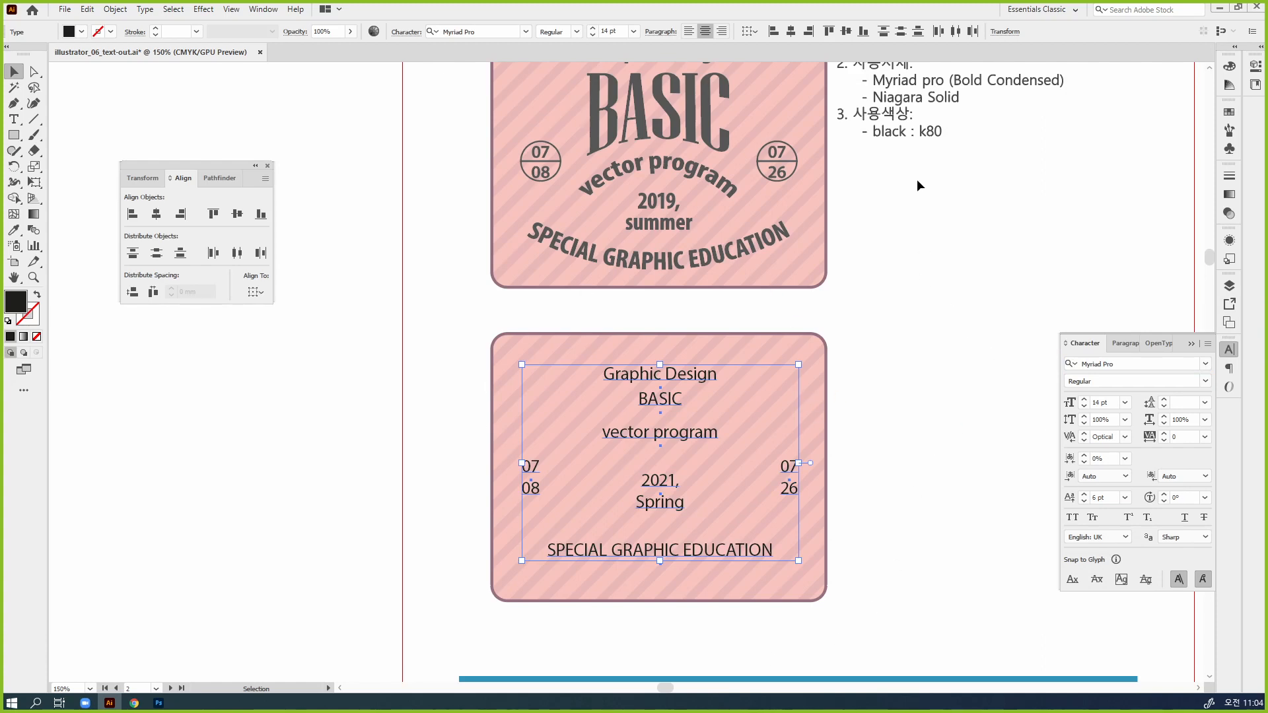
Check the font styles offered for Myriad Pro and browse the font list for a bold condensed version
left_click(1205, 382)
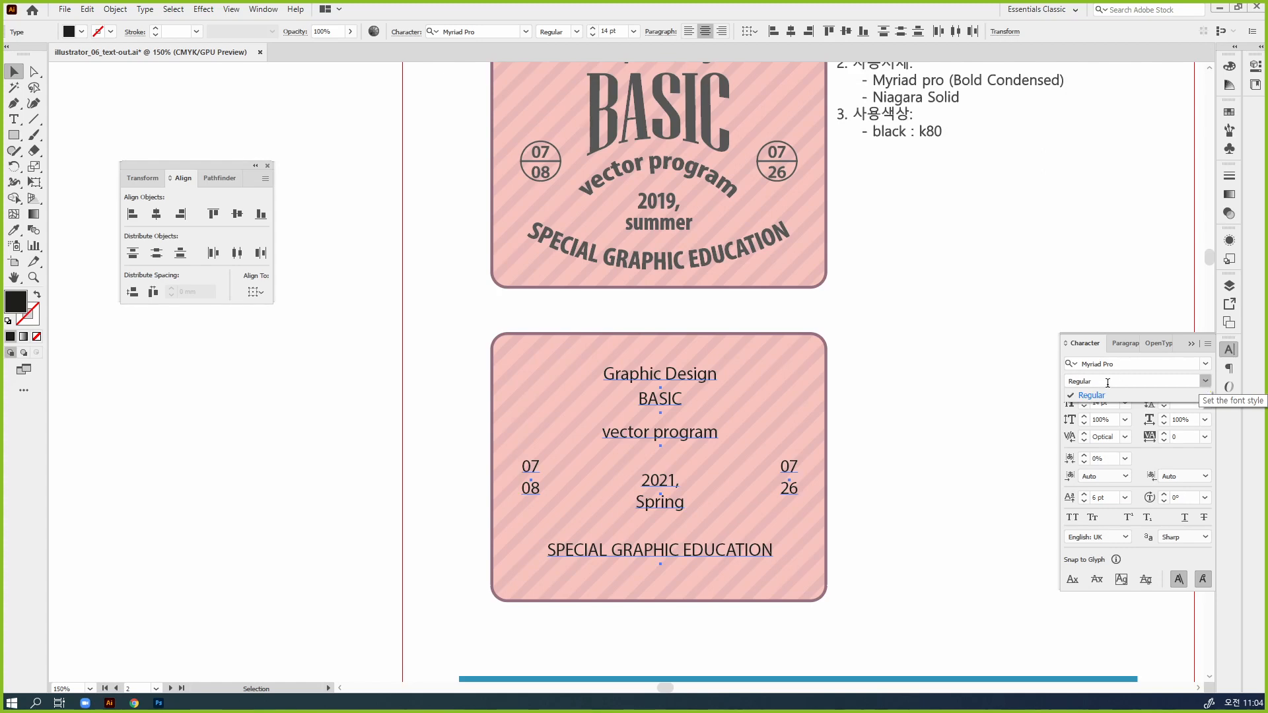
left_click(1133, 381)
left_click(1164, 363)
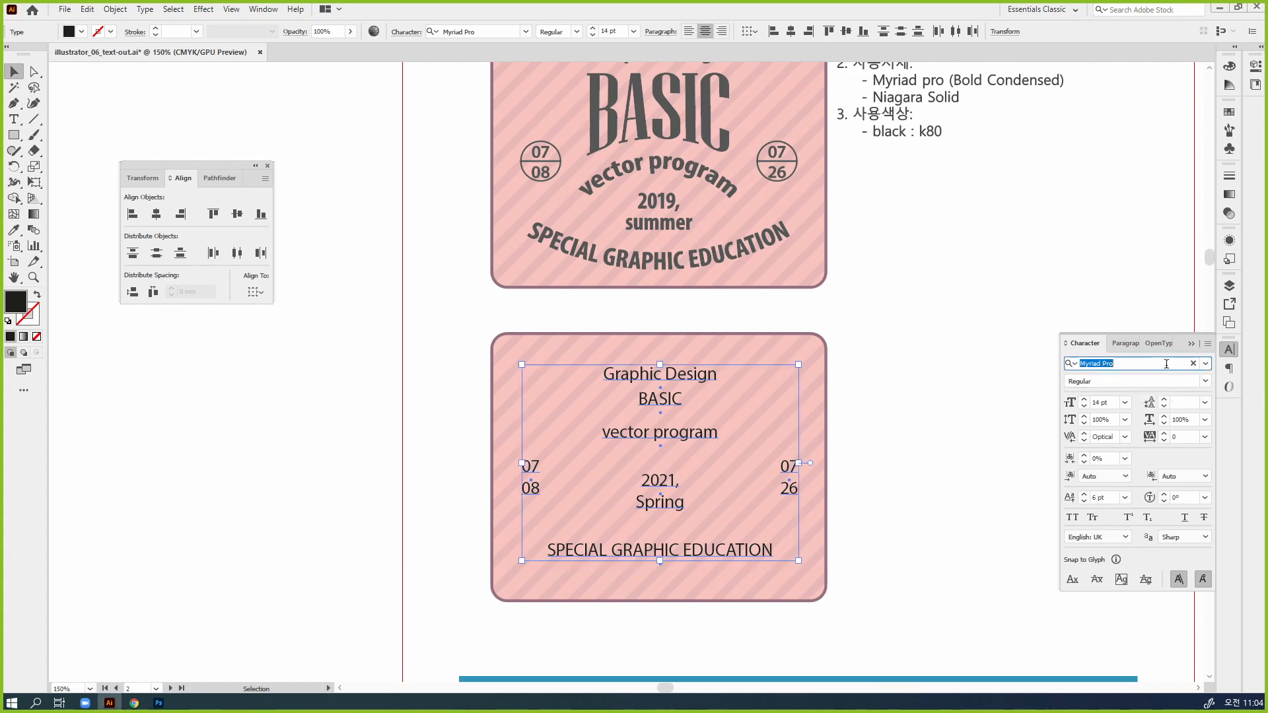
left_click(1206, 364)
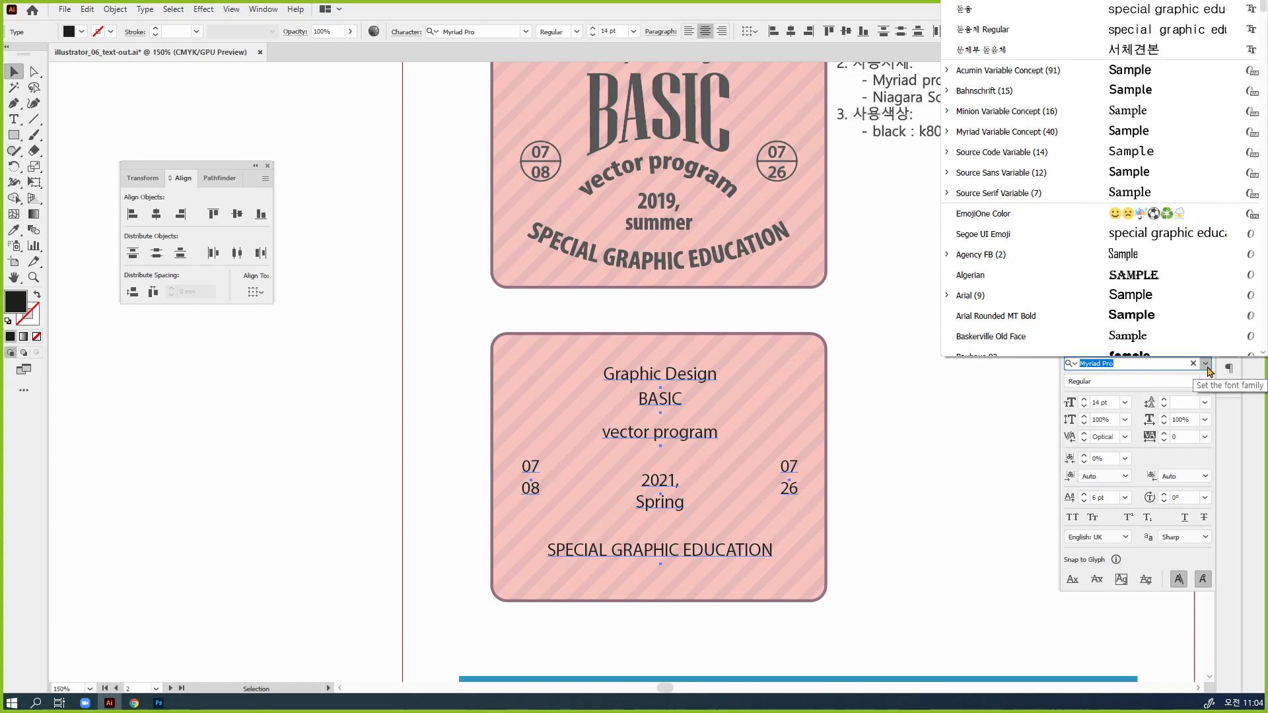
scroll(1148, 290, "down", 10)
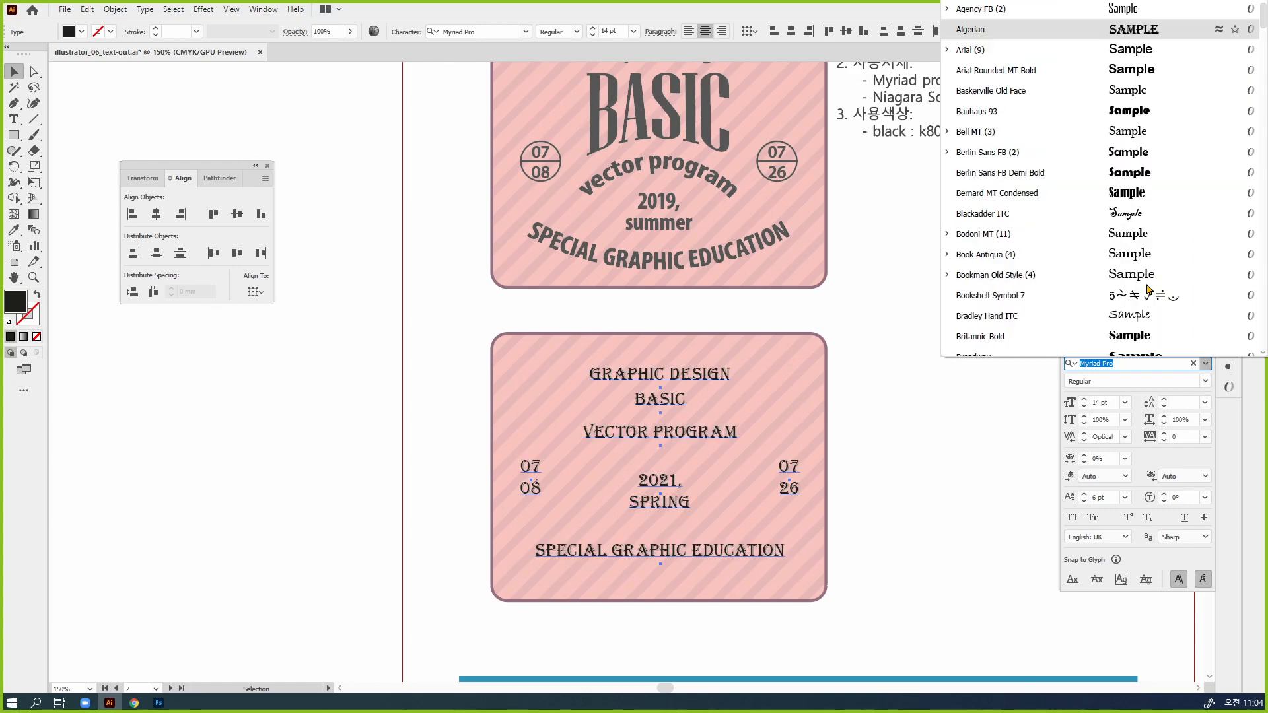
scroll(1148, 290, "down", 20)
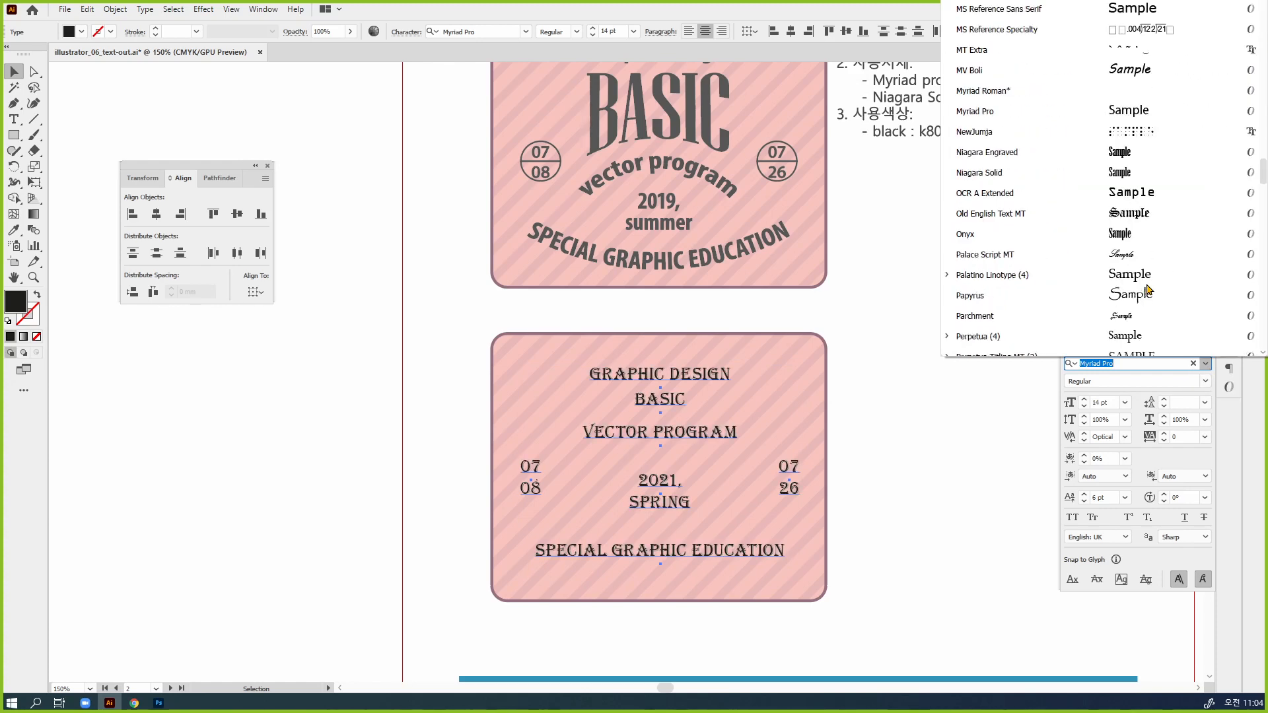
scroll(1148, 289, "down", 20)
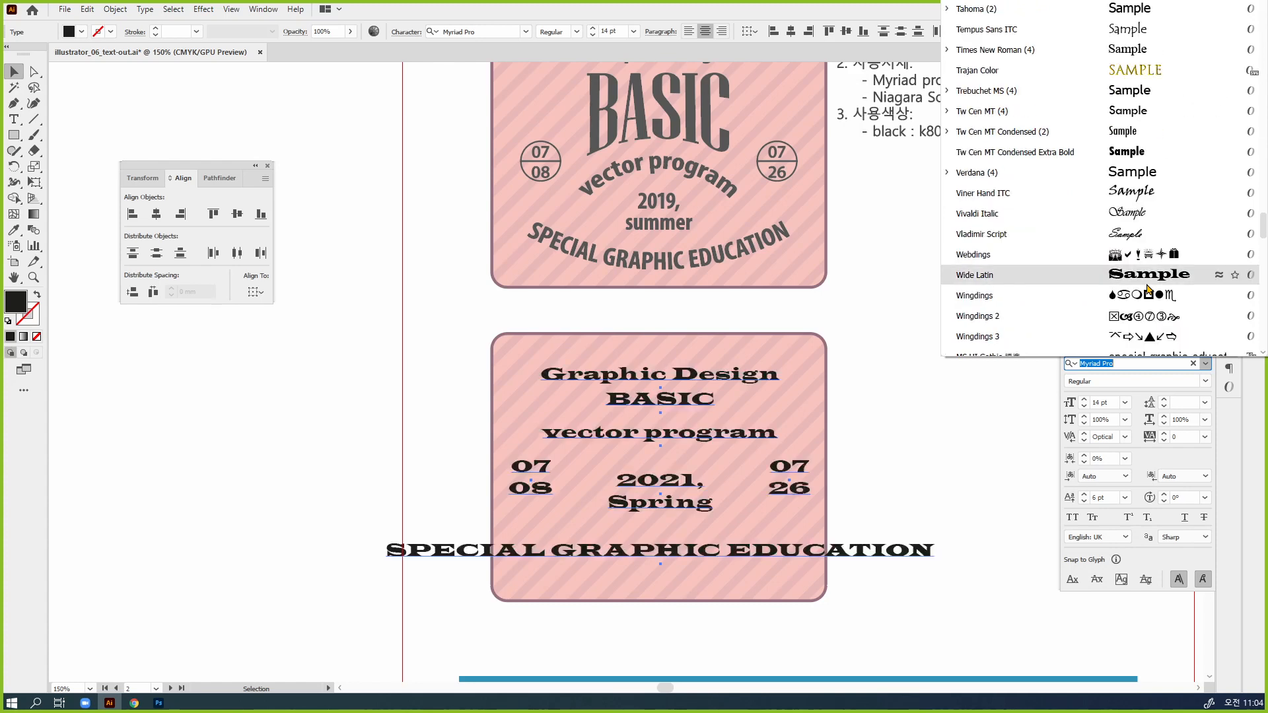
scroll(1148, 289, "up", 20)
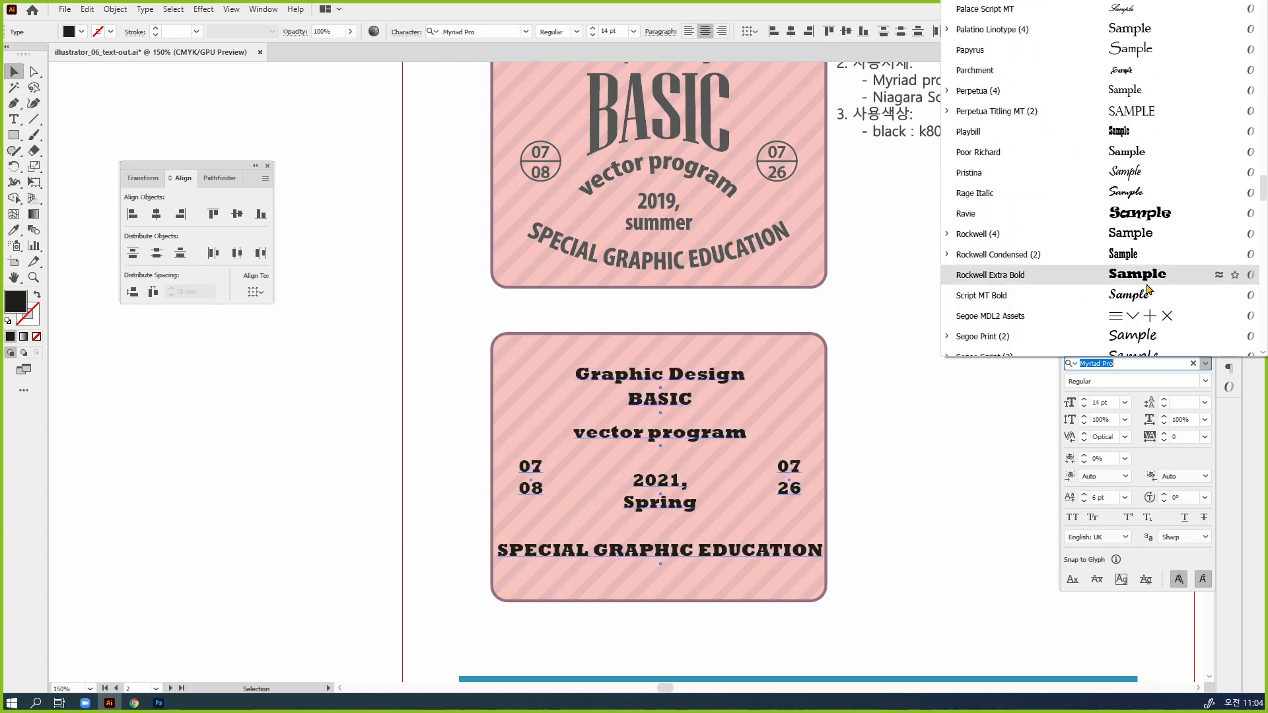
scroll(1148, 289, "down", 20)
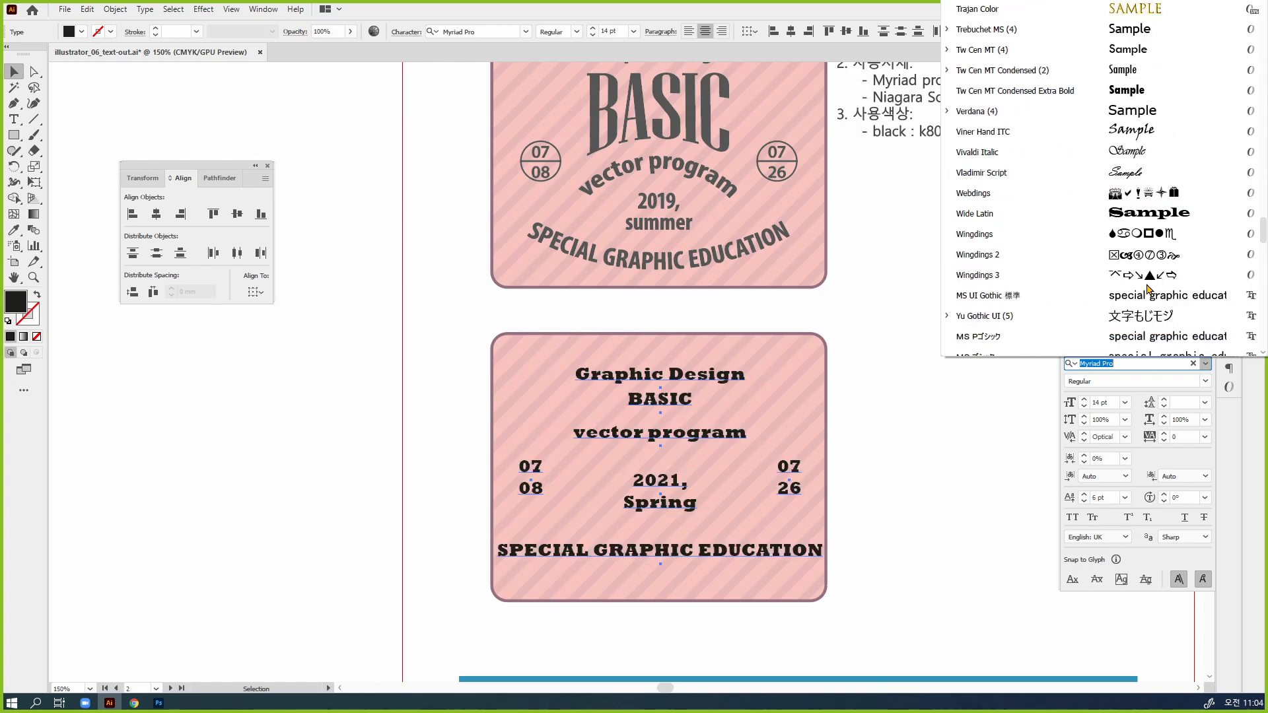
scroll(1149, 289, "down", 3)
scroll(1148, 289, "up", 15)
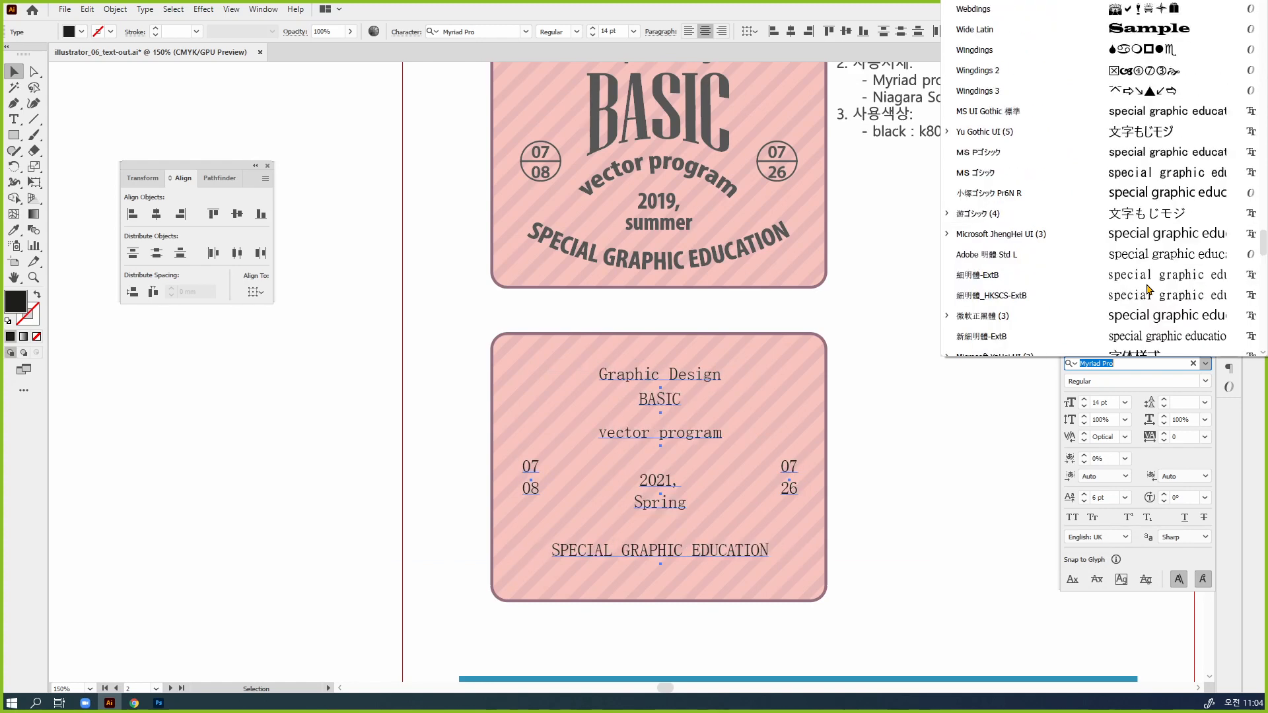
scroll(1148, 289, "up", 15)
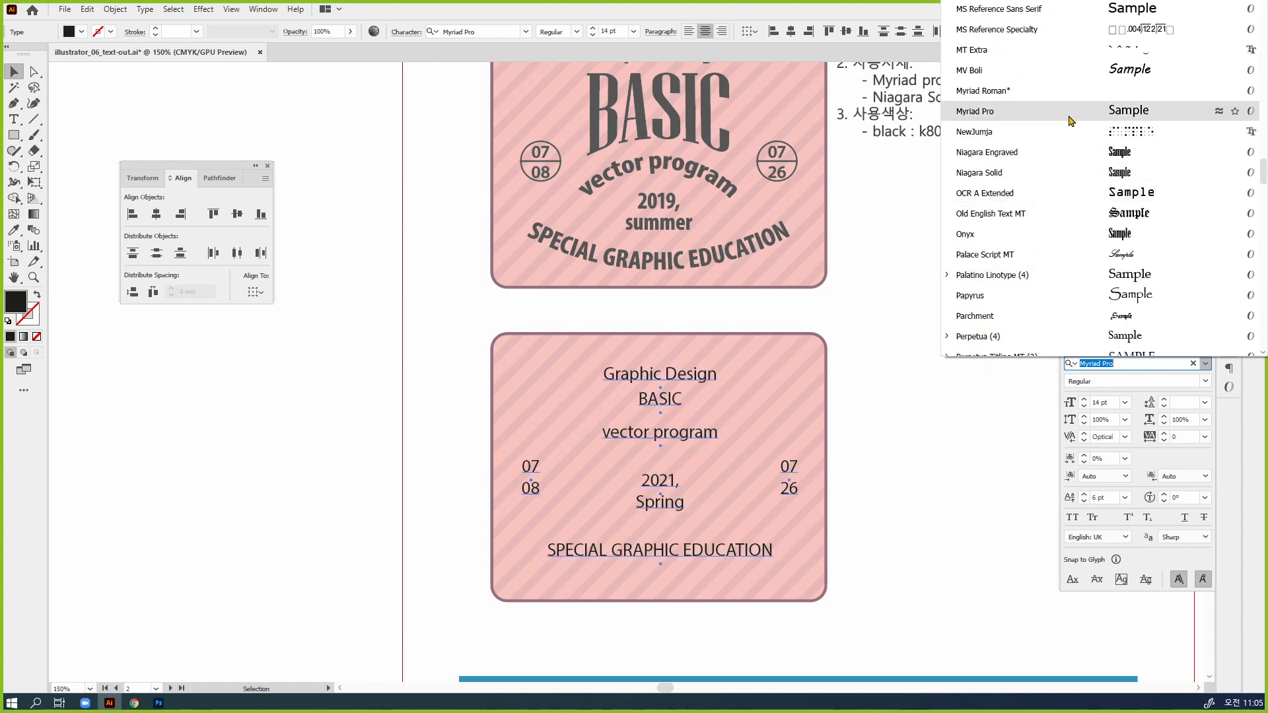
Reapply Myriad Pro to the selected badge texts and check its font styles again
left_click(999, 117)
left_click(1205, 380)
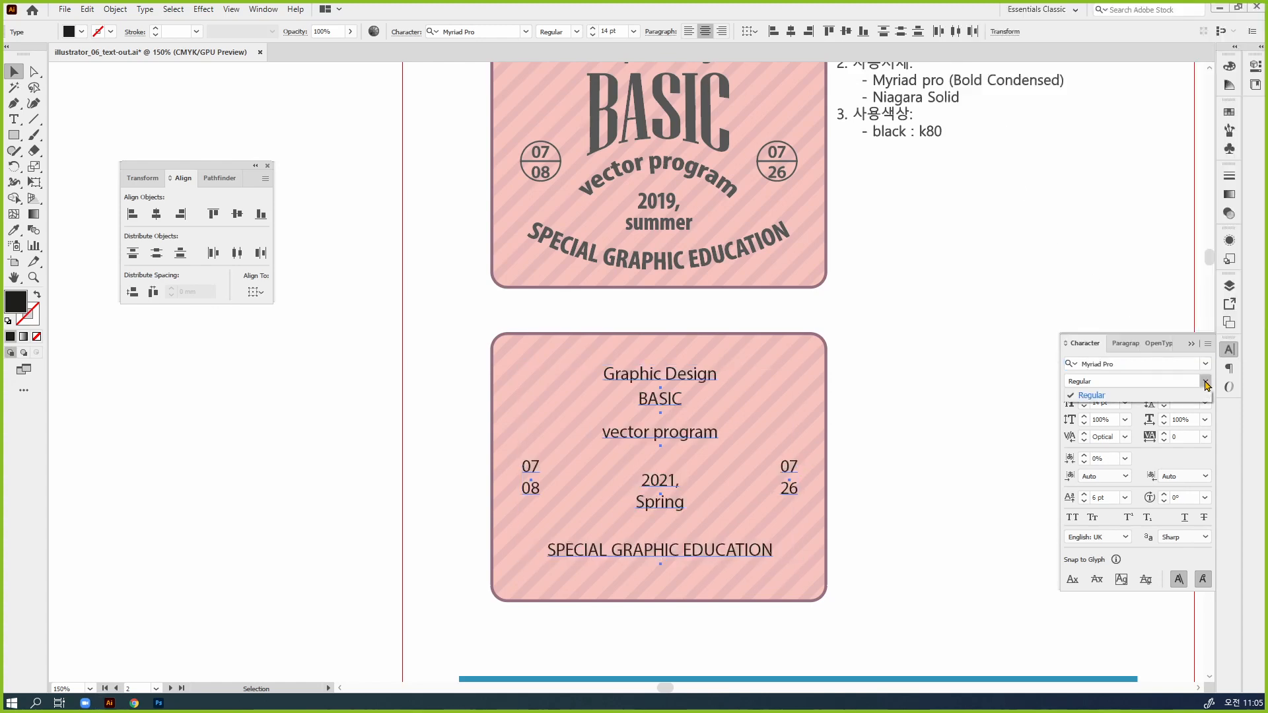
left_click(1125, 362)
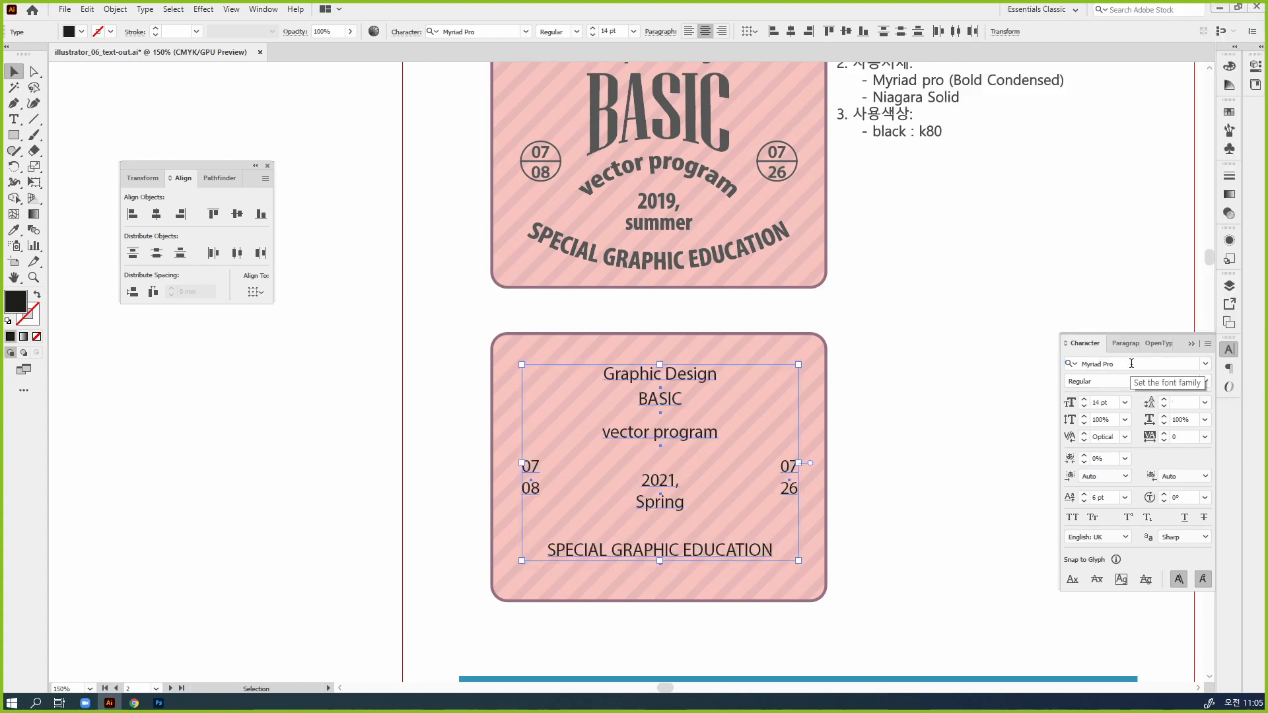
left_click(1132, 362)
left_click(1146, 363)
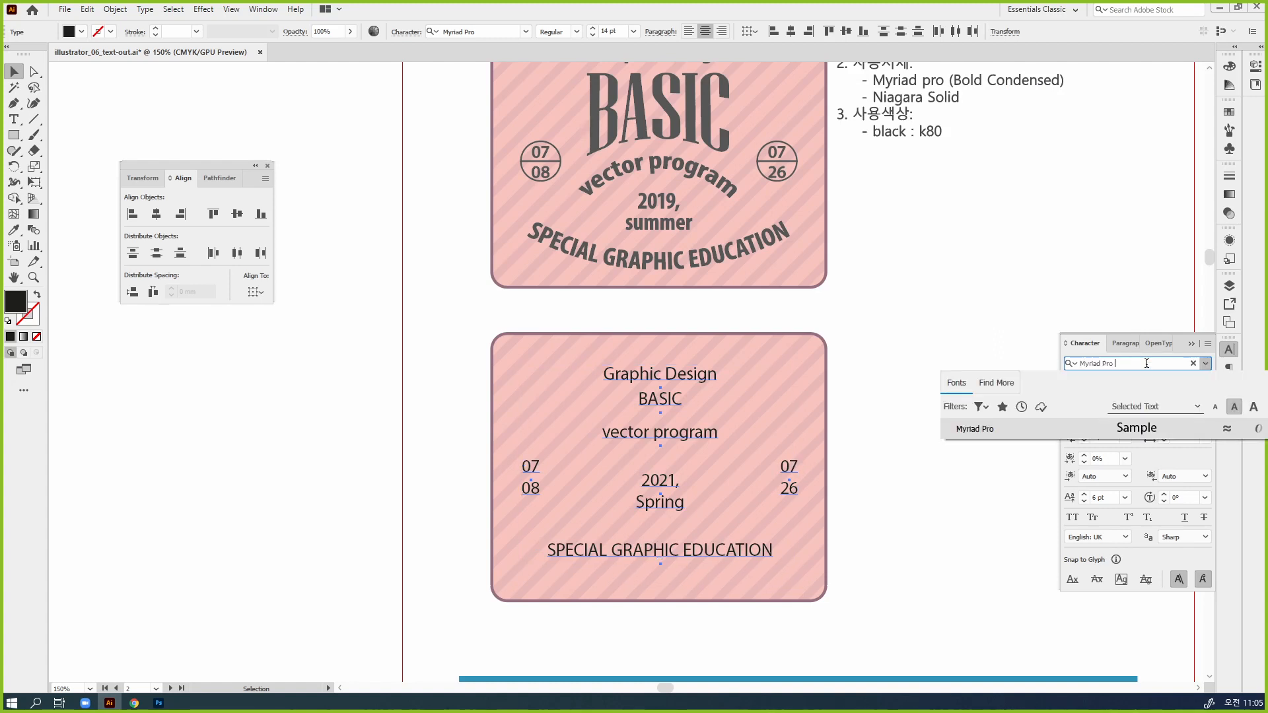
key("Return")
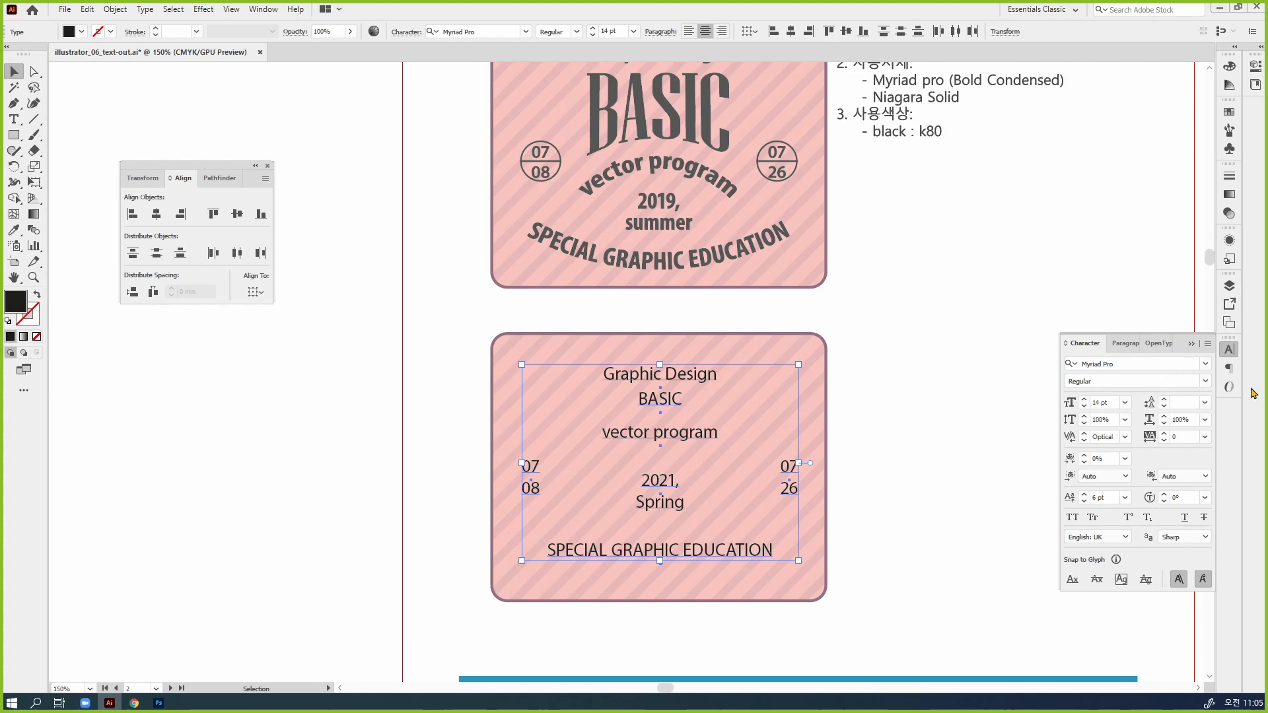
left_click(1204, 382)
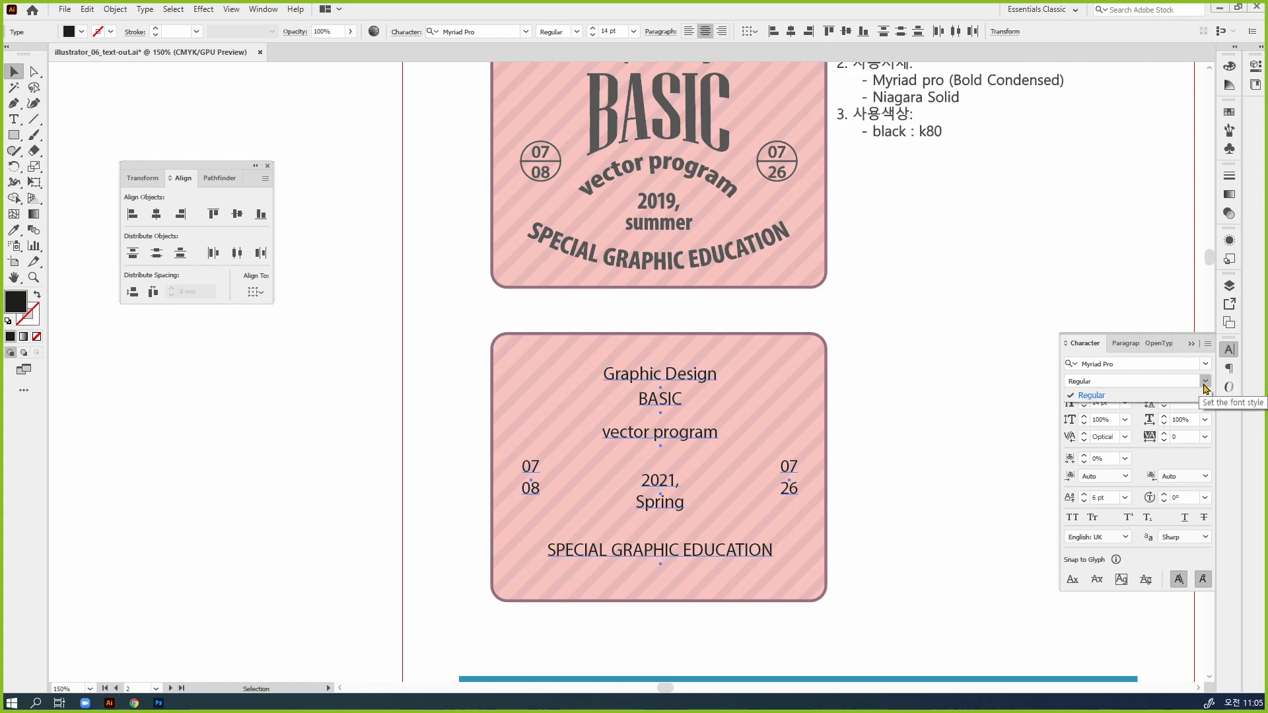
Search the fonts for "Myriad" and set the selected texts to Myriad Variable Concept Bold SemiCondensed
left_click(1164, 366)
left_click(1164, 364)
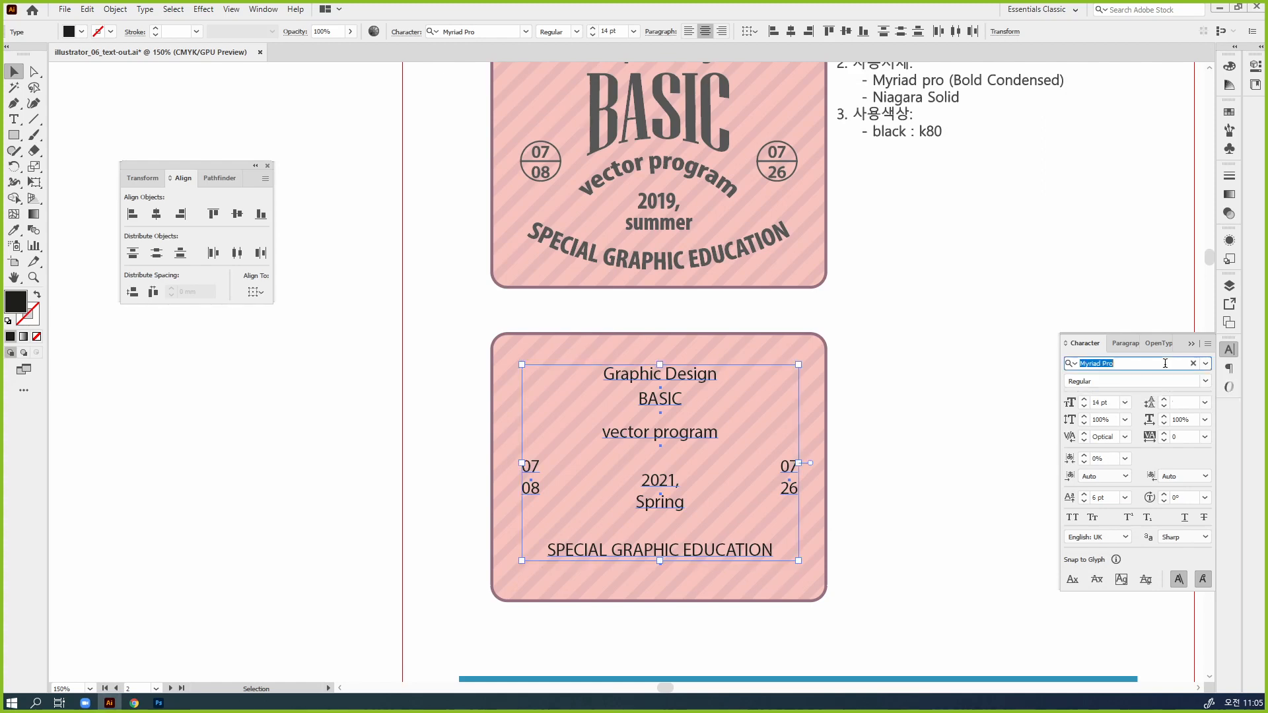
type("Myriad")
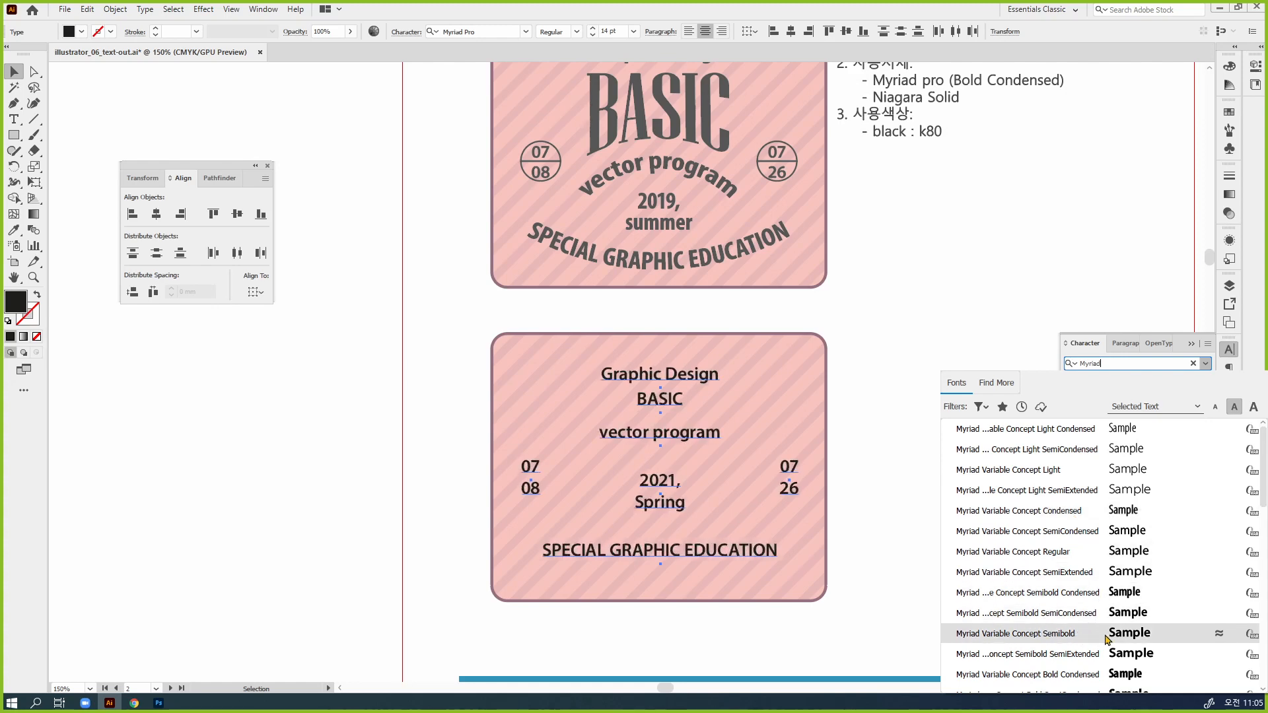
scroll(1106, 637, "down", 1)
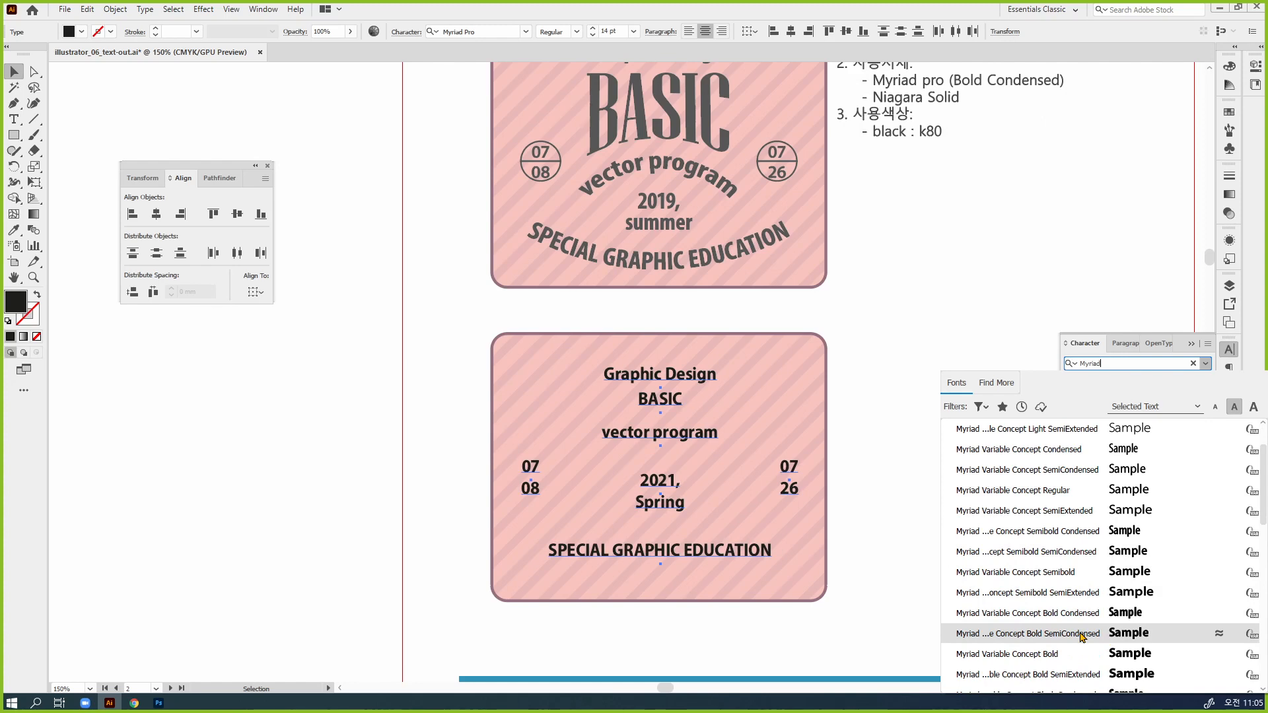
left_click(1080, 634)
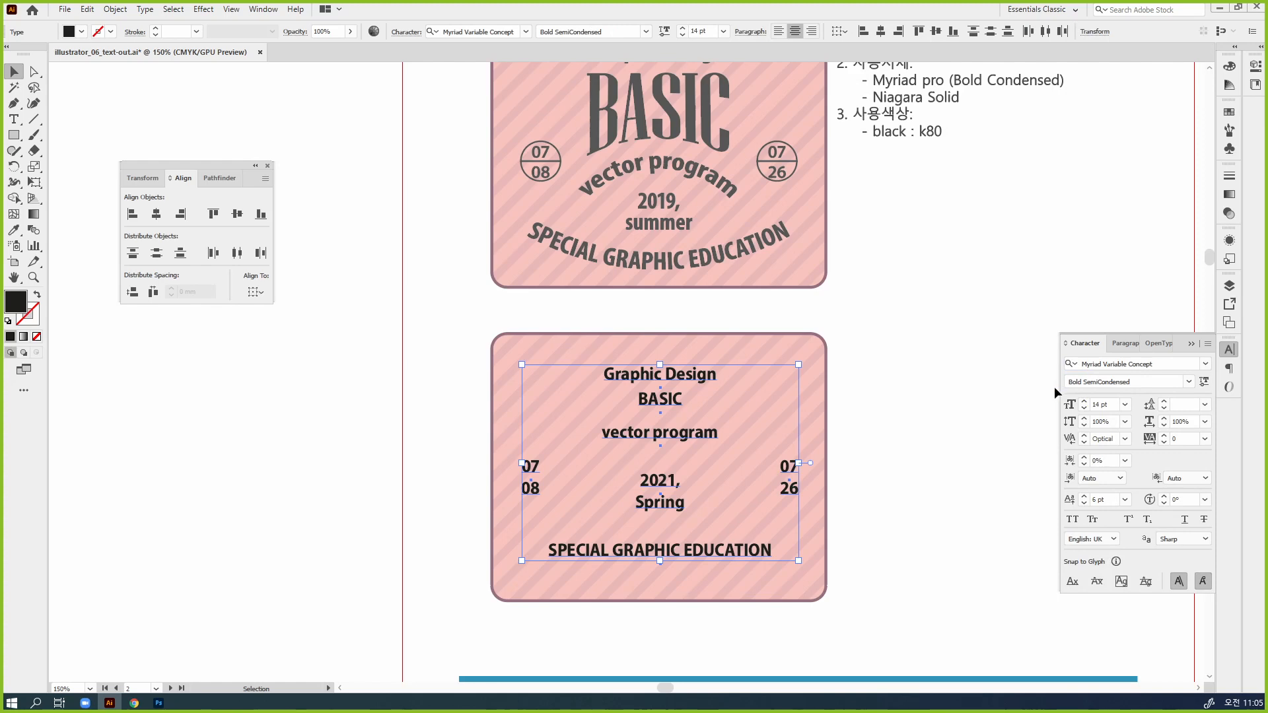
left_click(1104, 364)
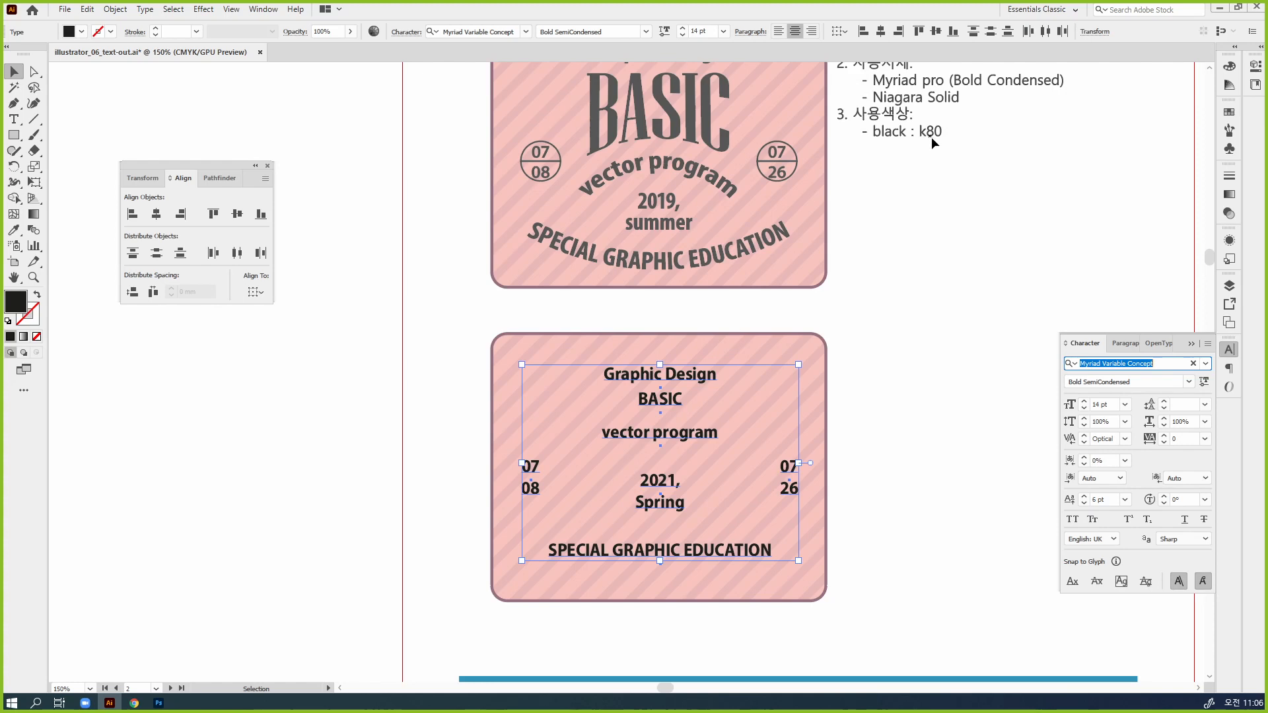
Bring the color settings out beside the badges and set the selected texts' fill to K 80
left_click_drag(1229, 67, 921, 225)
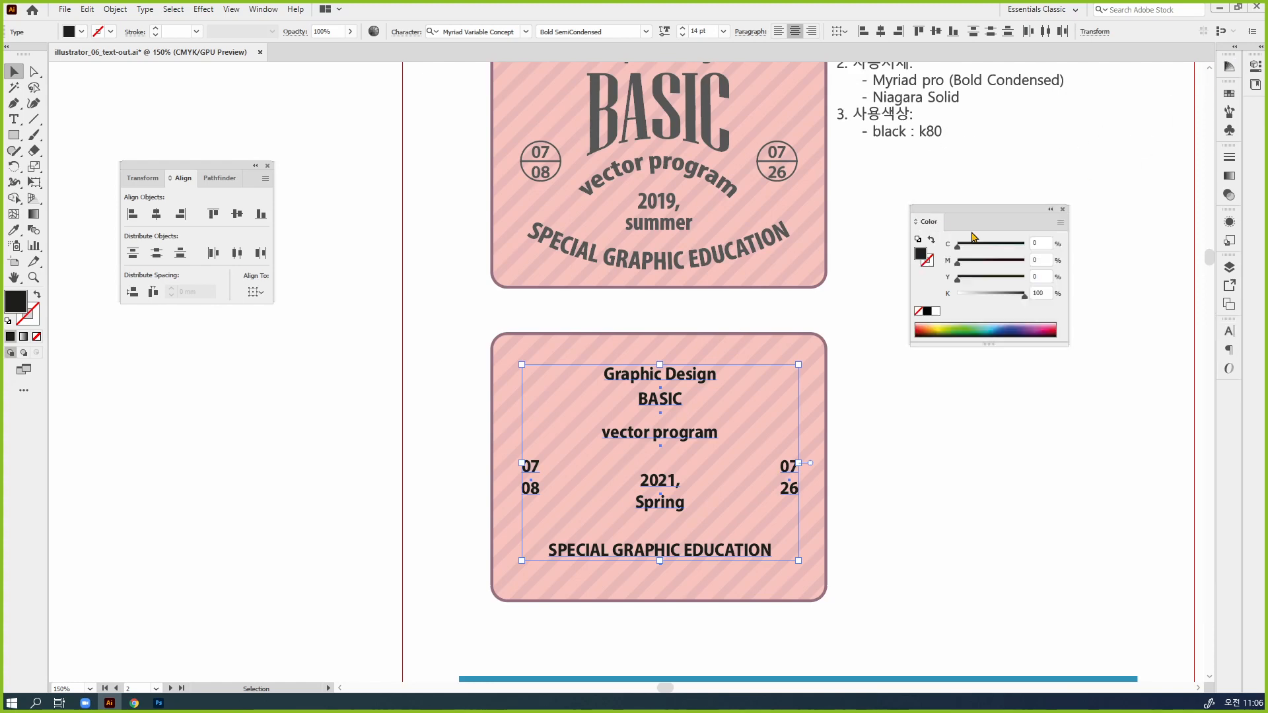
left_click(1042, 292)
type("80")
key("Return")
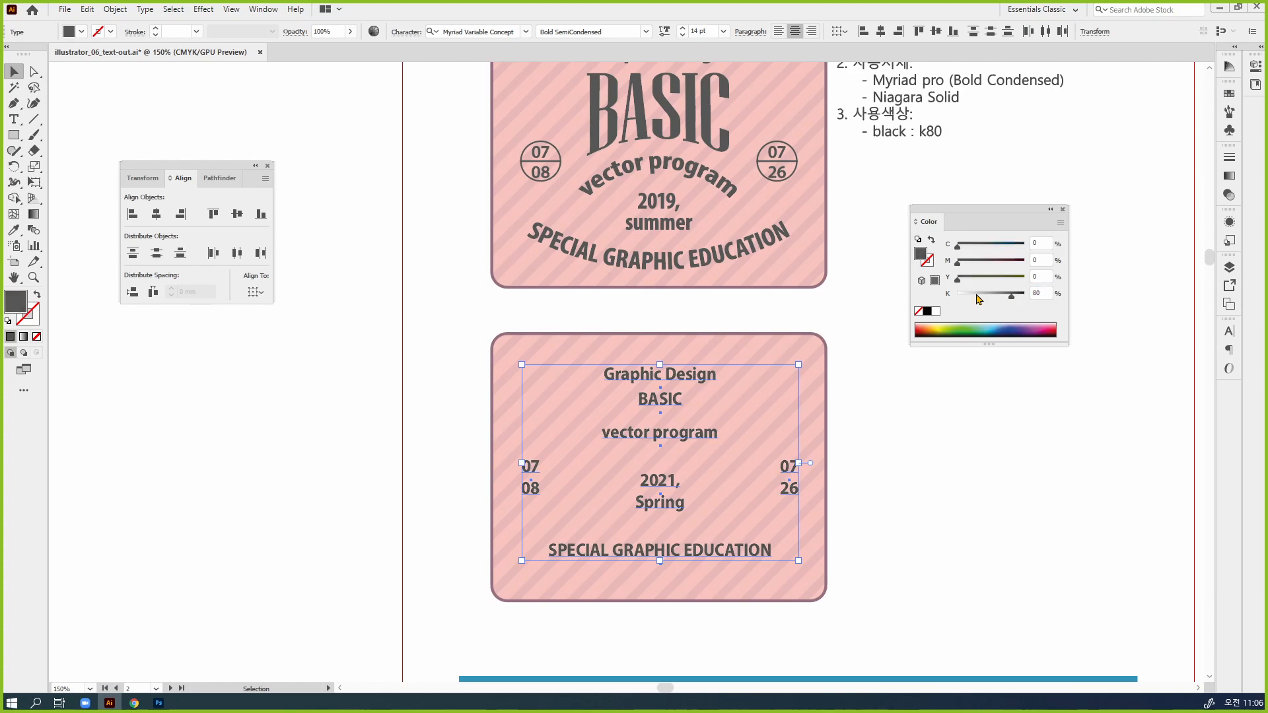
Darken the fill of the selected badge texts to K 90 and deselect them
left_click(1037, 293)
type("90")
key("Return")
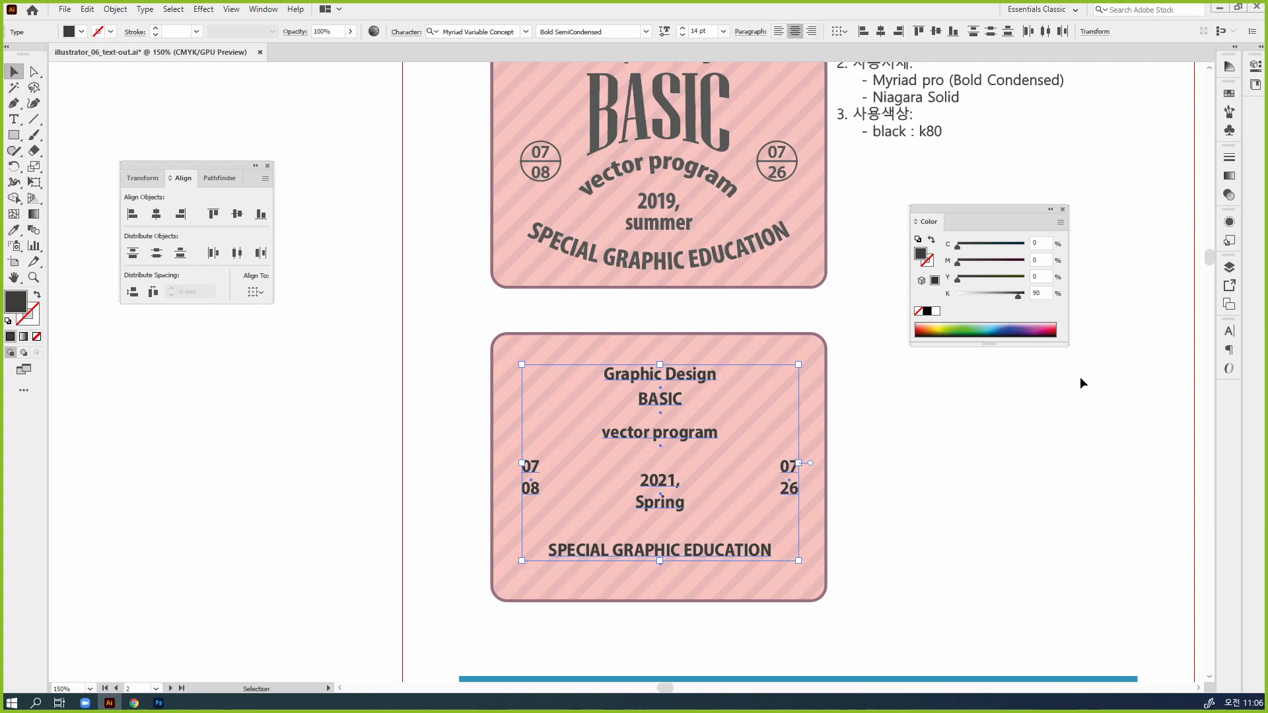
left_click(1079, 474)
Move the color settings away from the lower badge and shift its "Graphic Design" line slightly up
left_click_drag(777, 528, 842, 484)
left_click(734, 439, "ctrl")
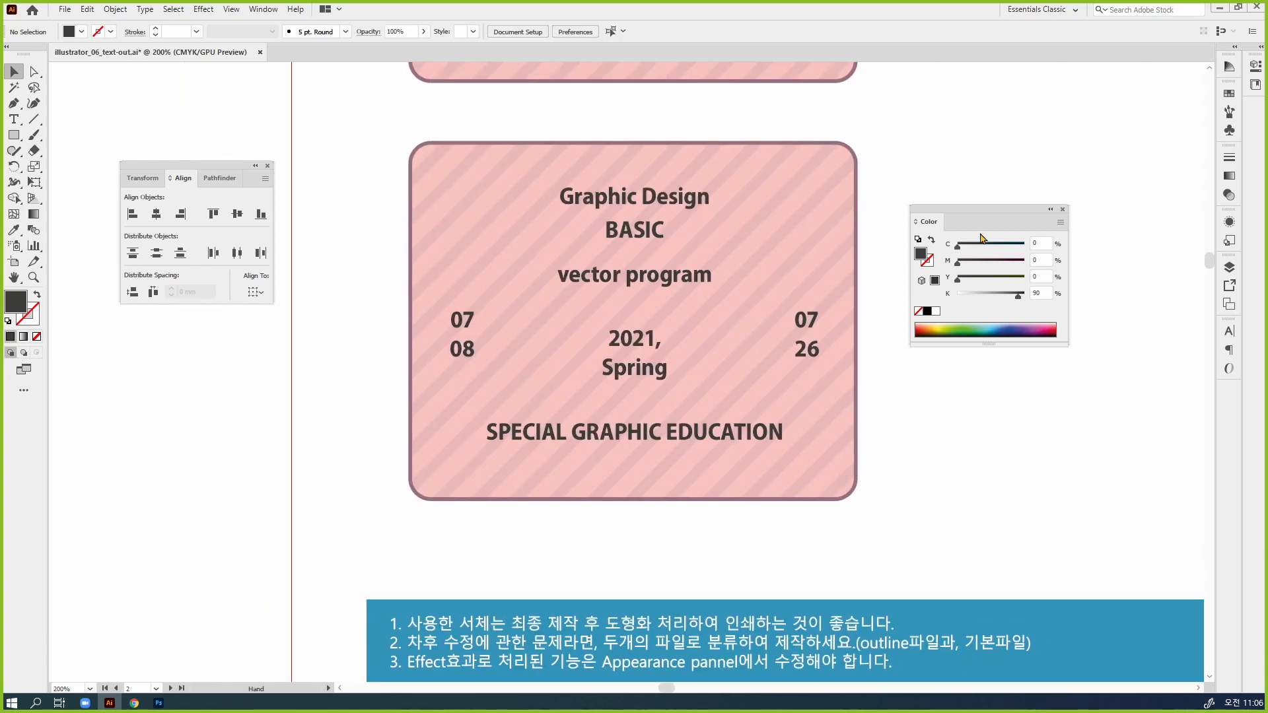
left_click_drag(995, 208, 1074, 150)
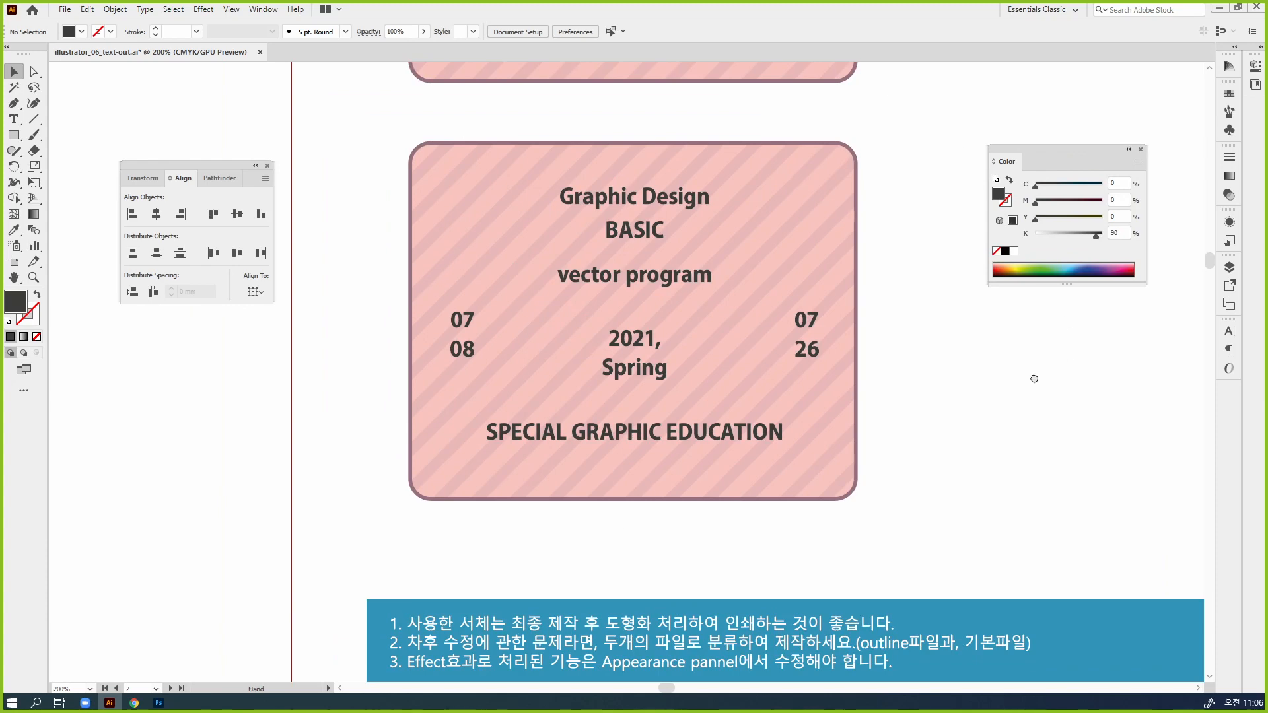
scroll(1016, 403, "up", 1)
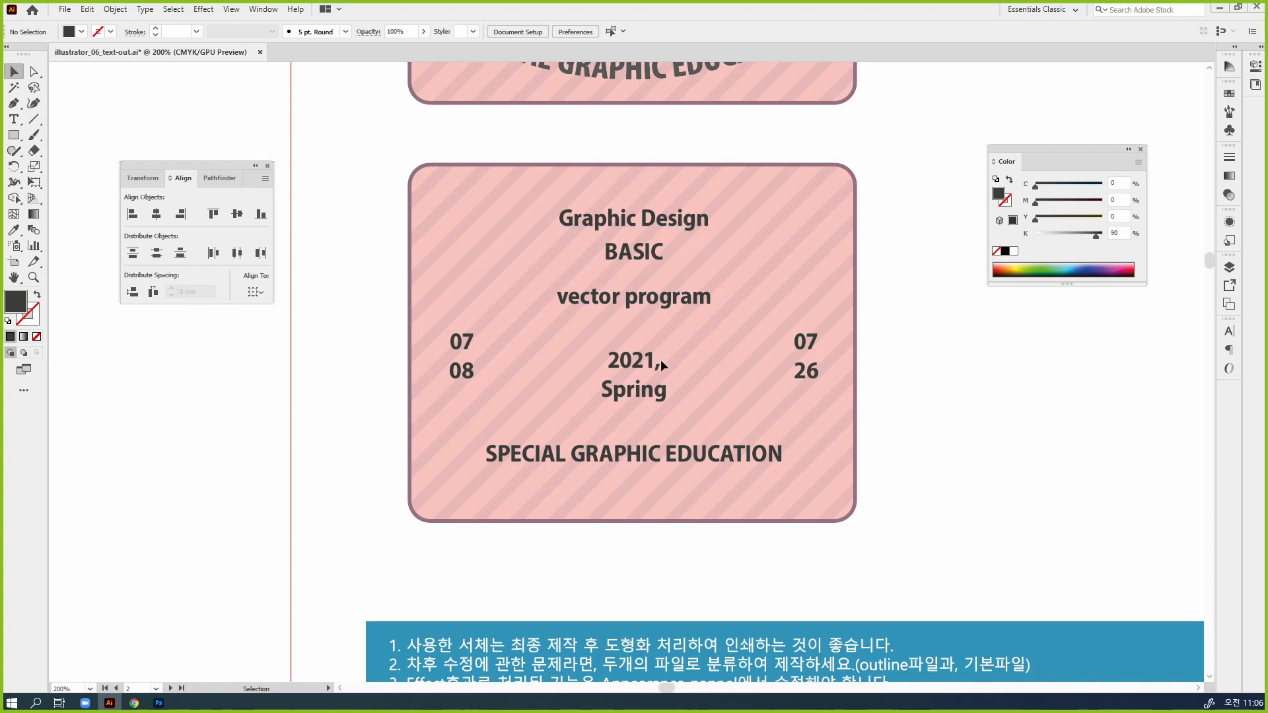
left_click(631, 228)
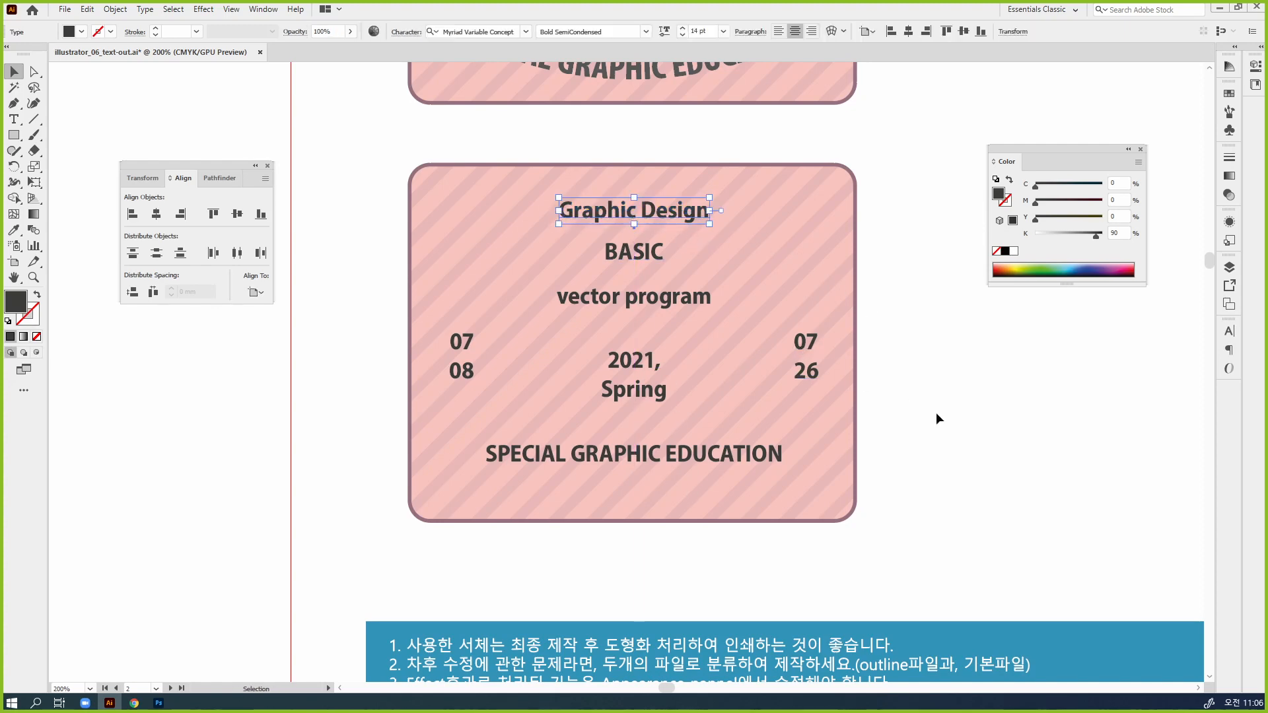
Enlarge "BASIC" on the lower badge to 40 pt and move it slightly down, clear of "Graphic Design"
scroll(866, 395, "up", 1)
left_click(680, 311)
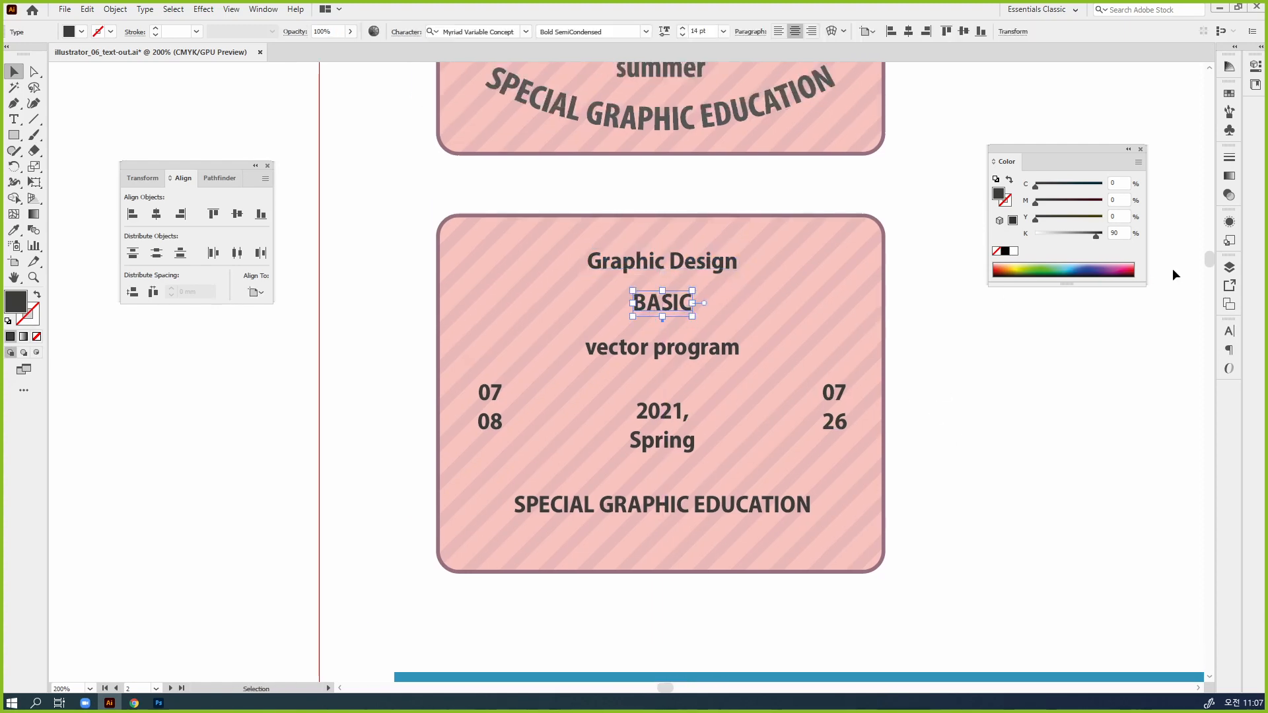
left_click(1229, 330)
left_click(1101, 386)
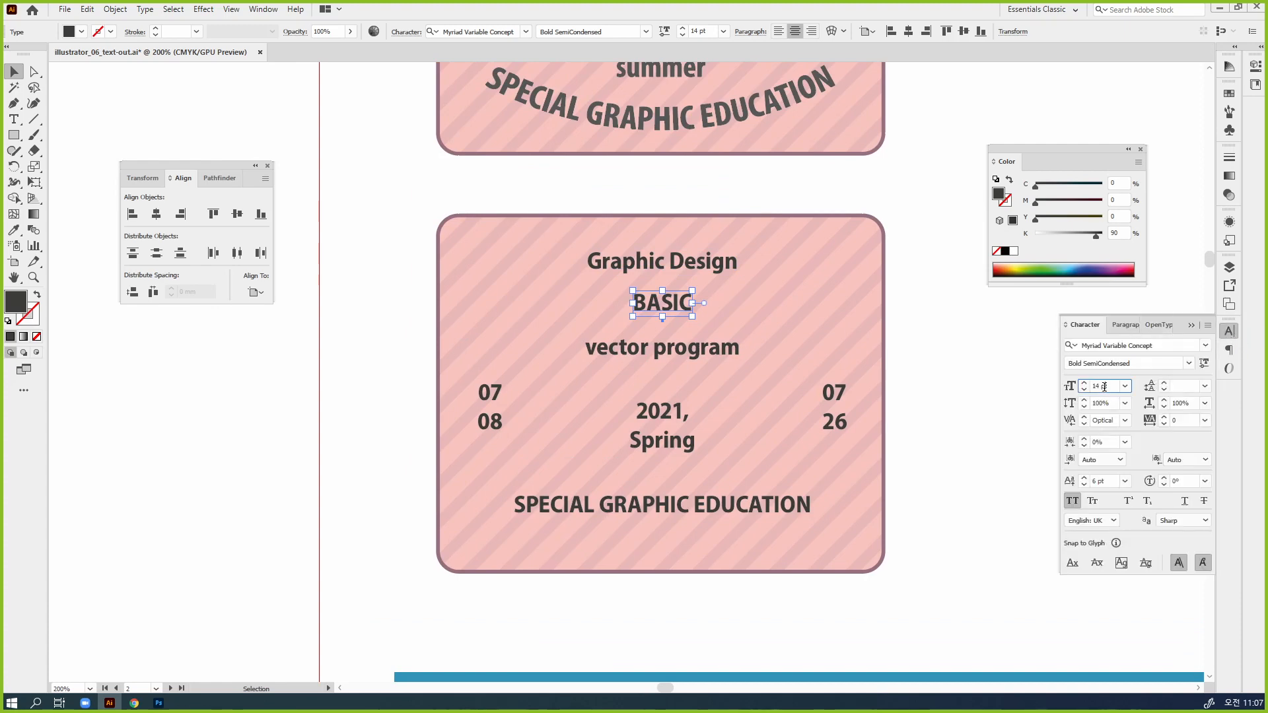
type("20")
key("Return")
key("shift+Up")
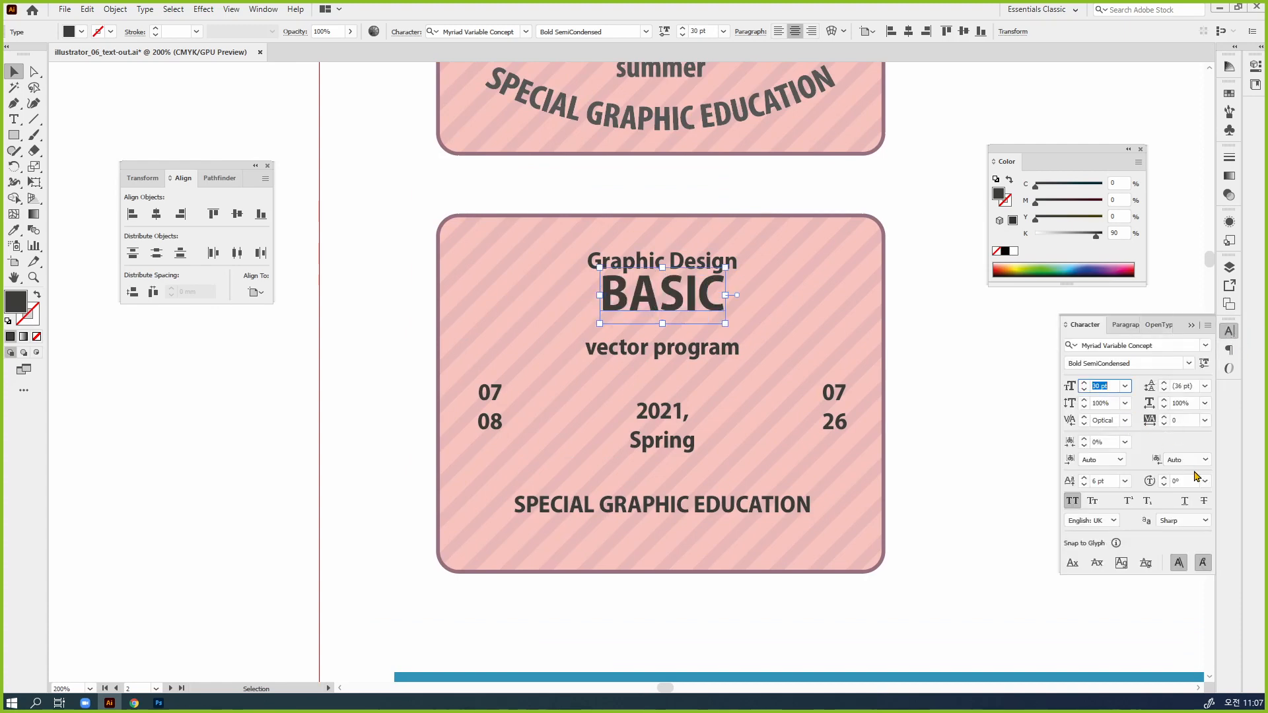
key("shift+Up")
left_click_drag(726, 304, 724, 323)
left_click(857, 357)
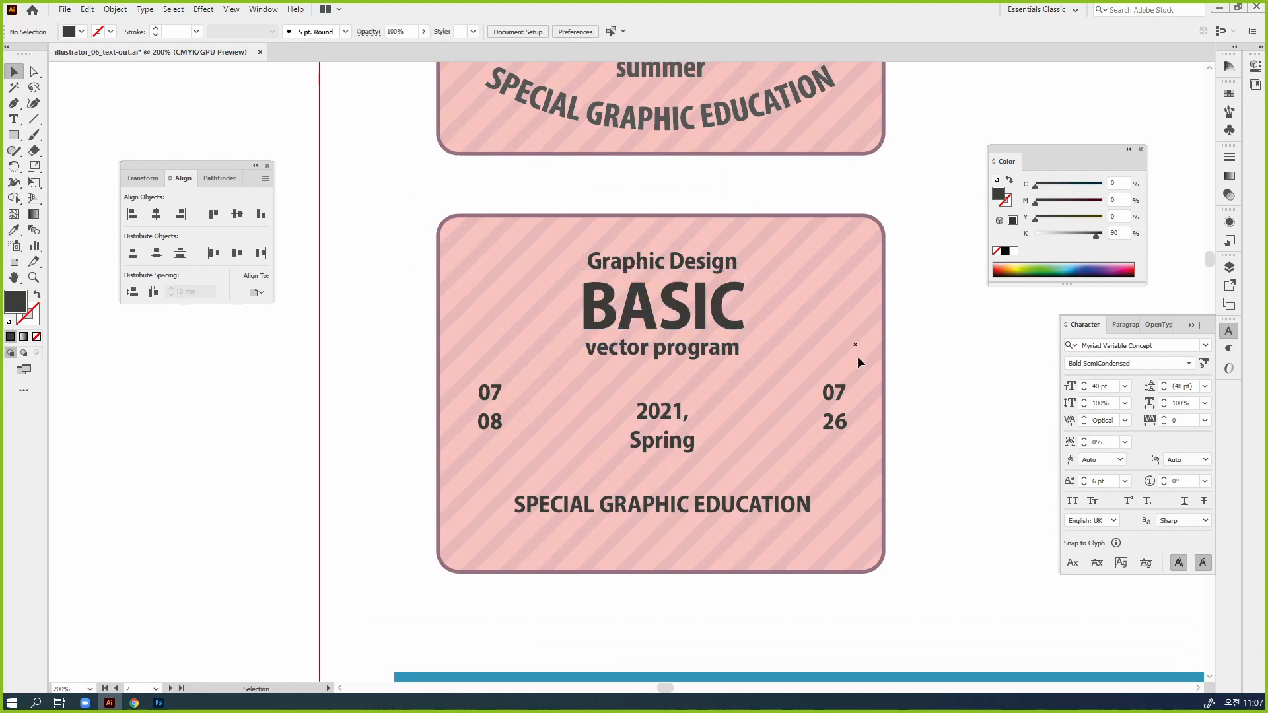
Move "vector program" slightly down from the enlarged "BASIC", deselect it and bring the sample badge into view for comparison
left_click(732, 348)
left_click_drag(806, 362, 815, 406)
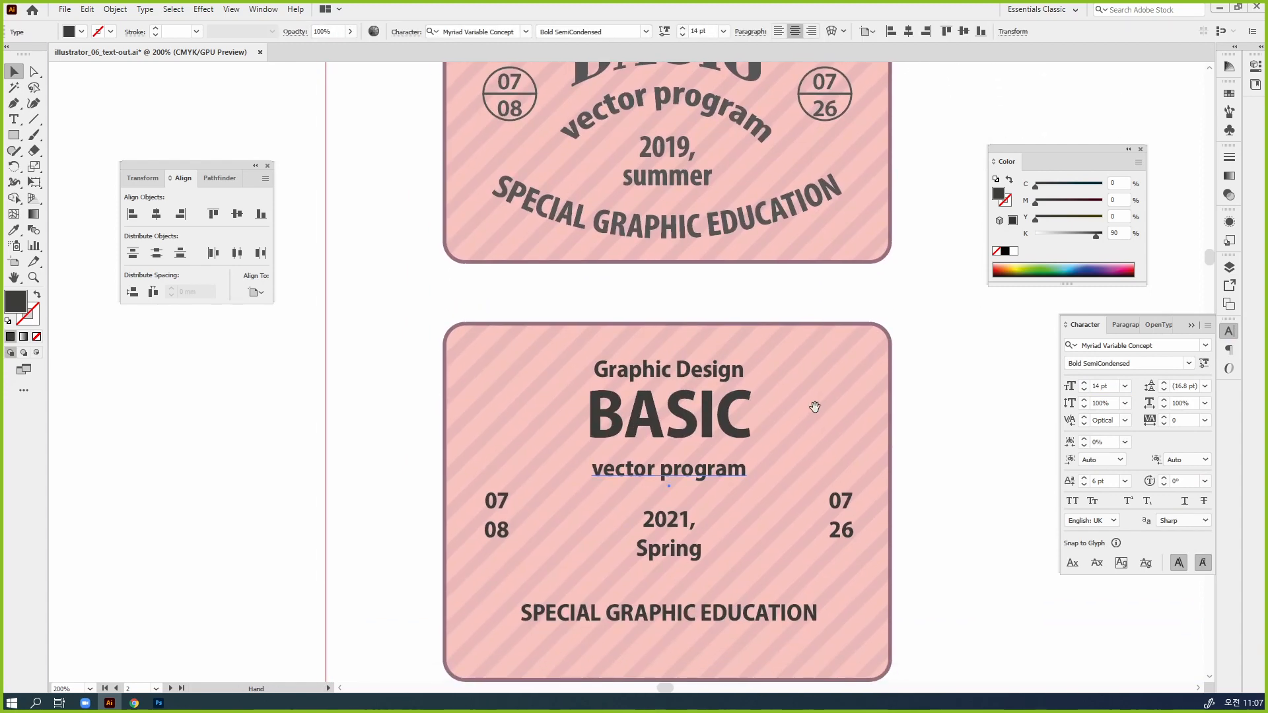
key("ctrl+minus")
left_click_drag(834, 363, 920, 430)
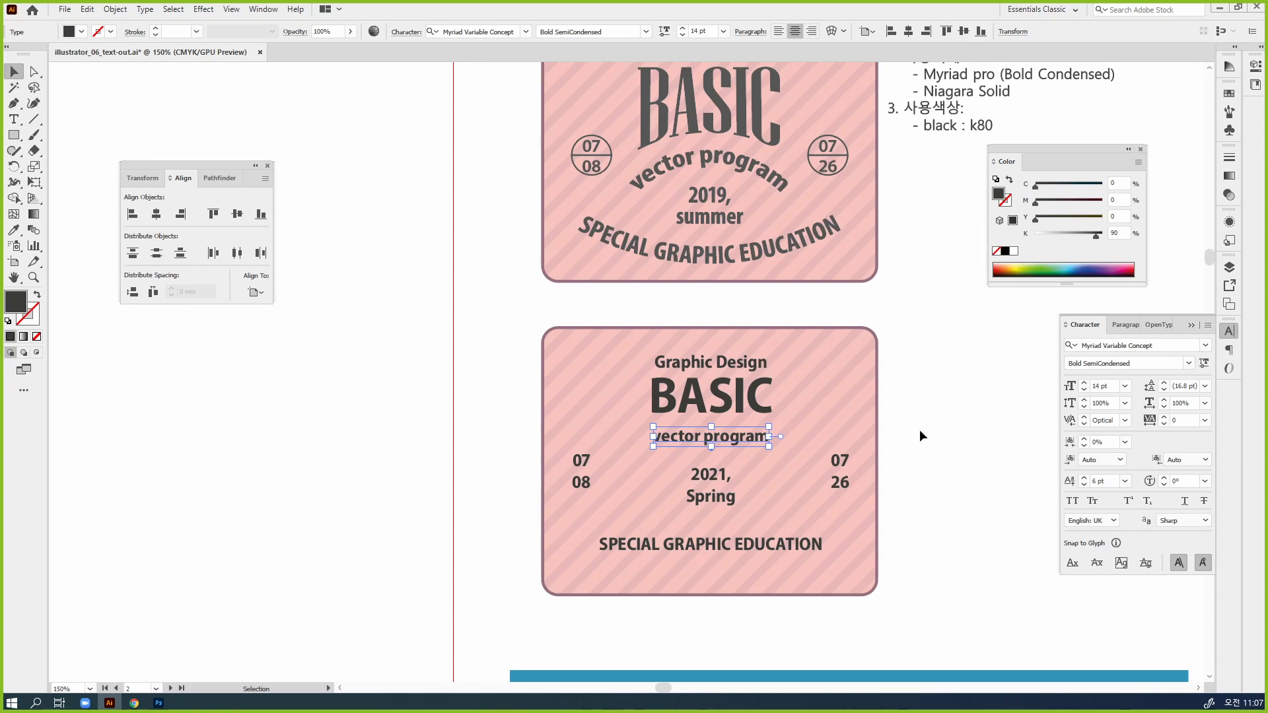
left_click(919, 436)
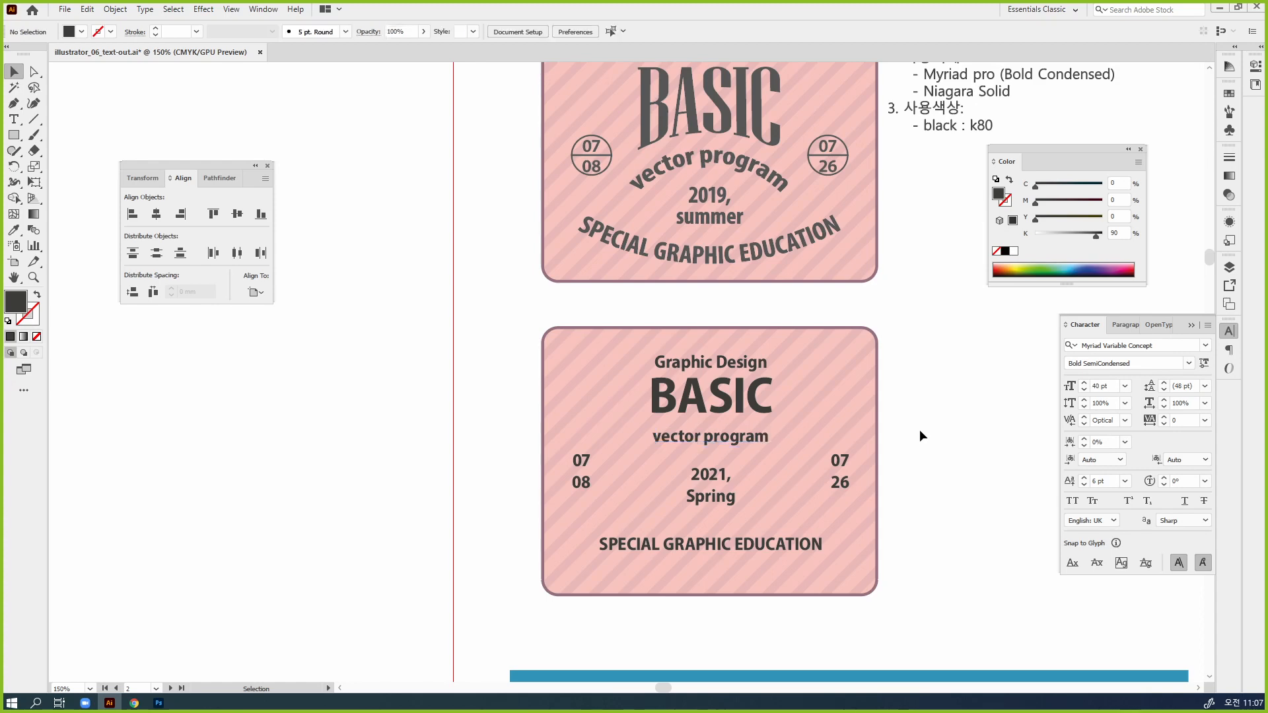
scroll(764, 179, "up", 3)
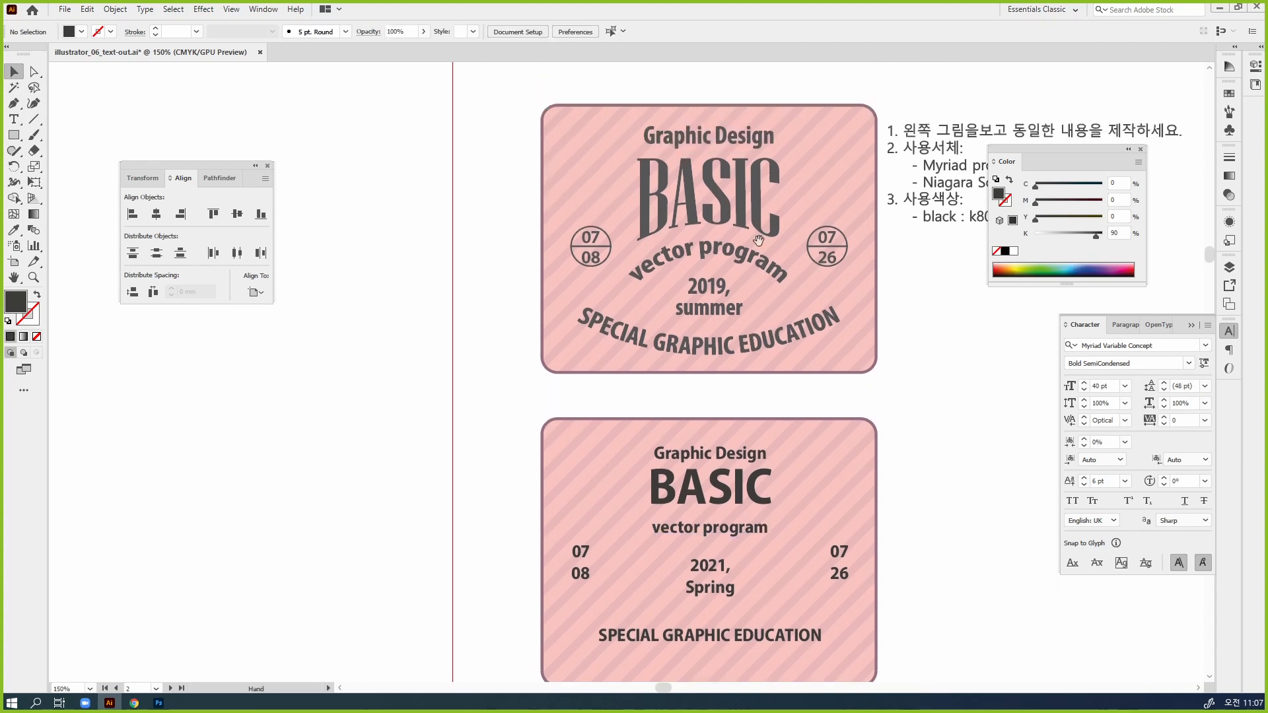
Draw a circle about 12.6 mm in diameter around the "07 08" text on the lower badge, with a dark outline and no fill
scroll(801, 441, "down", 3)
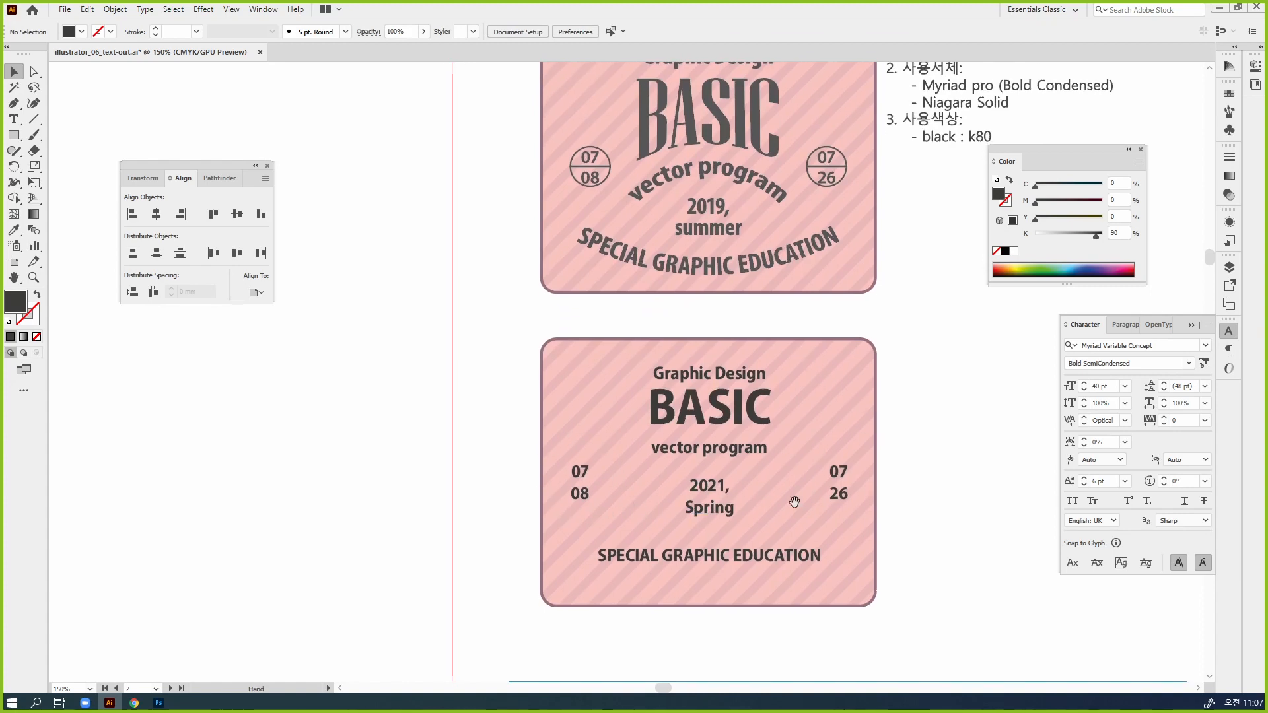
scroll(786, 462, "down", 2)
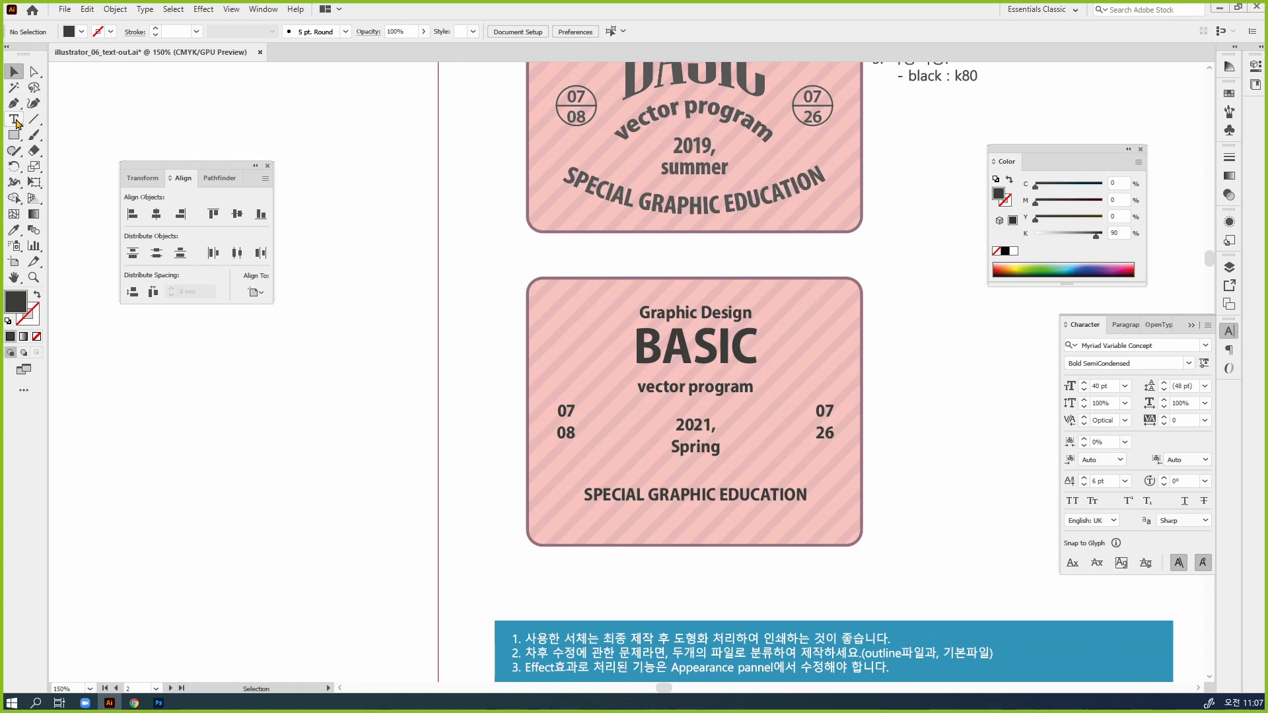
left_click_drag(13, 135, 79, 167)
left_click_drag(570, 430, 578, 442)
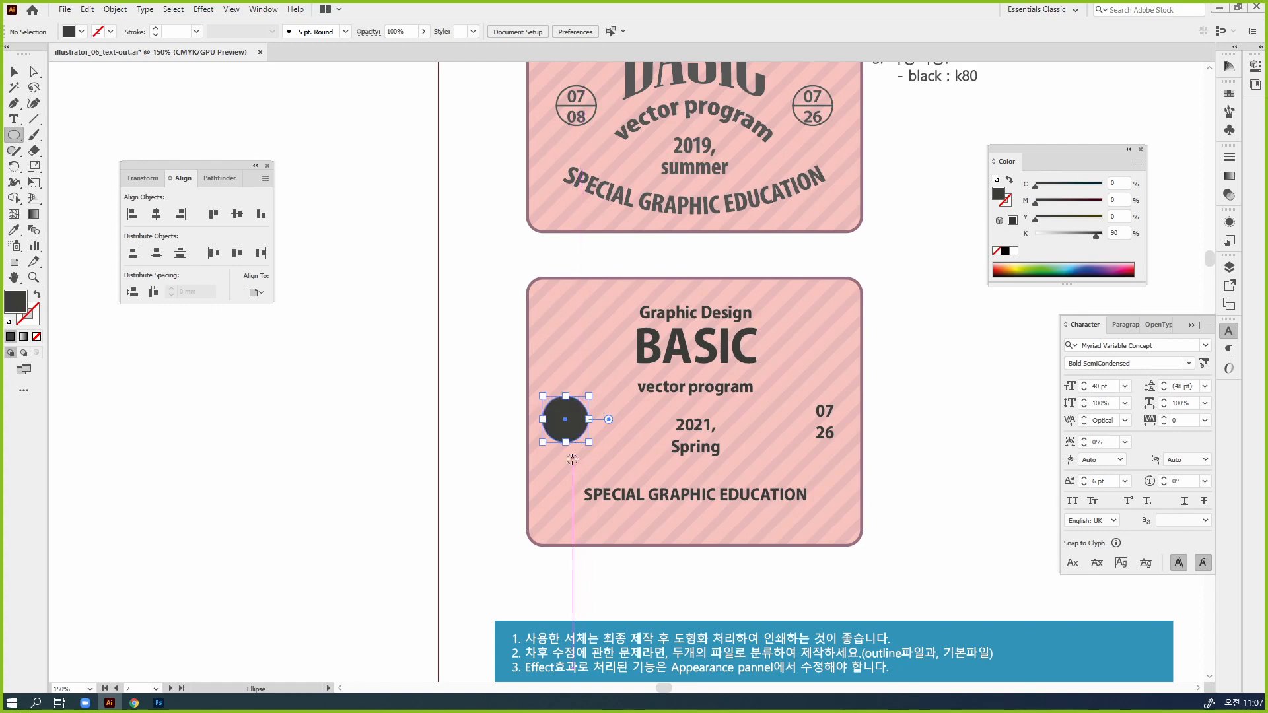
key("ctrl+equal")
key("shift+x")
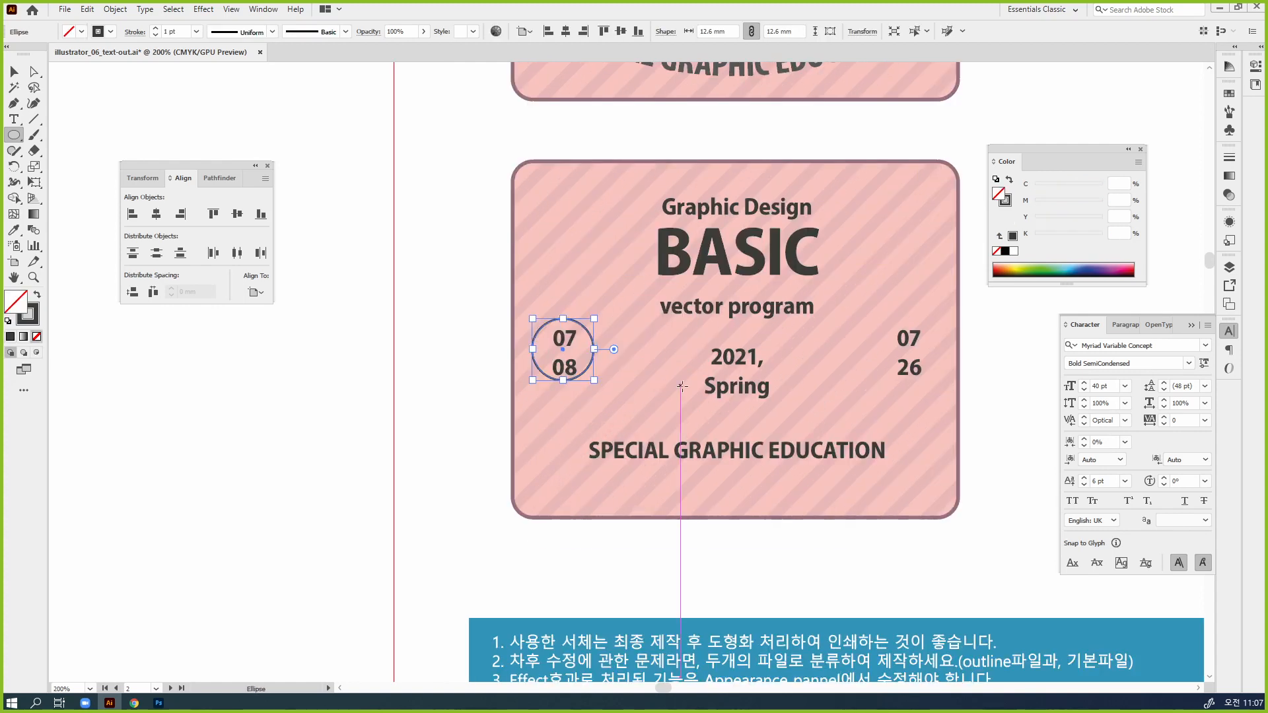
Draw a horizontal line about 12.6 mm long across the middle of the circle, between "07" and "08"
key("v")
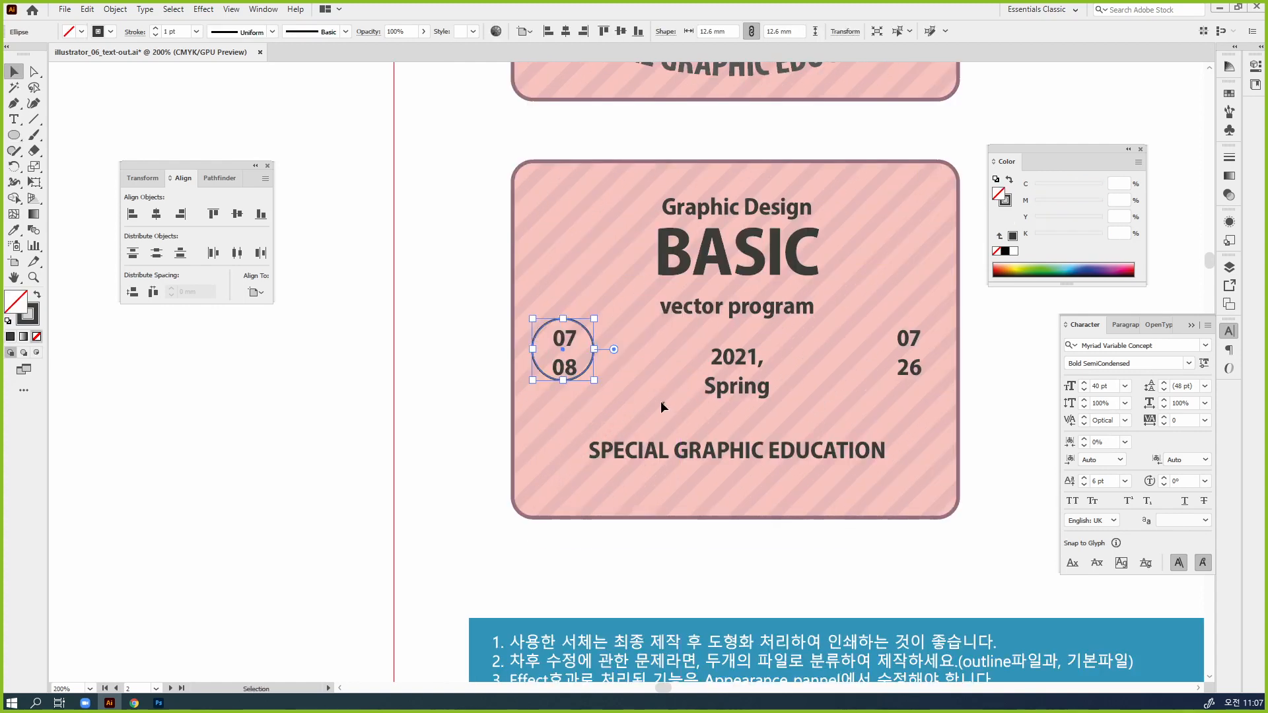
left_click(34, 119)
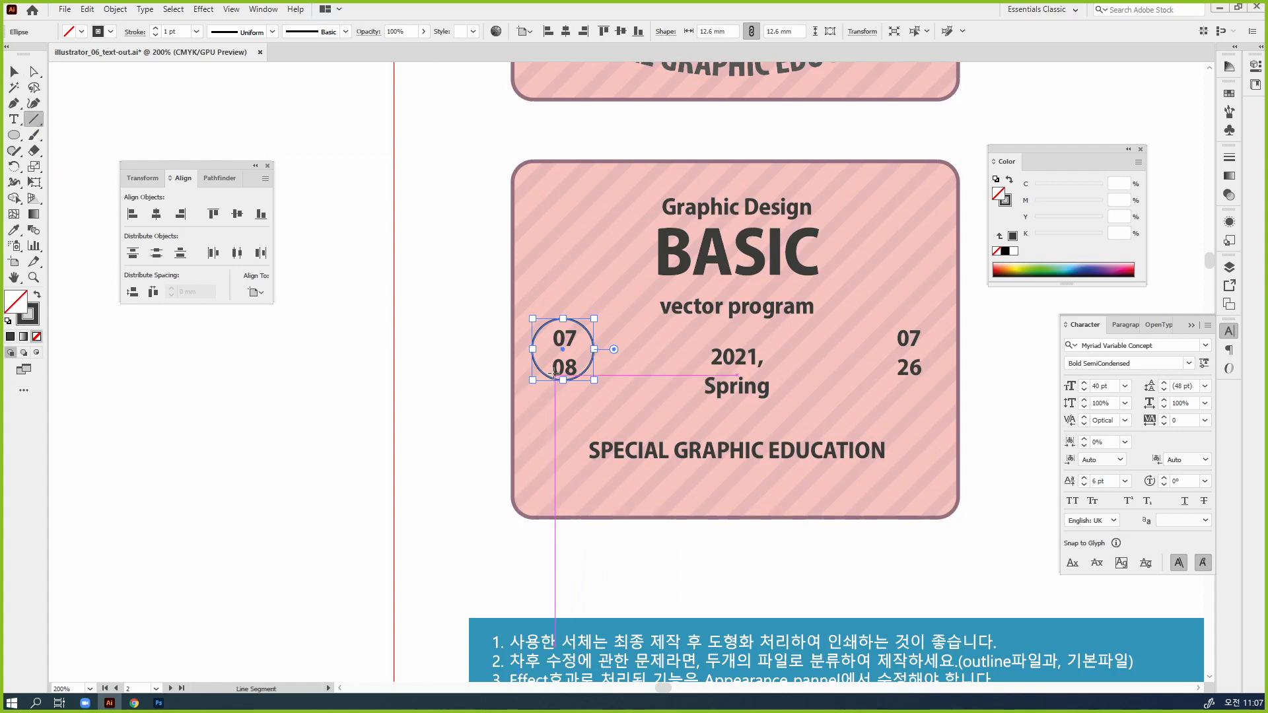
left_click(14, 72)
left_click(315, 465)
left_click(34, 119)
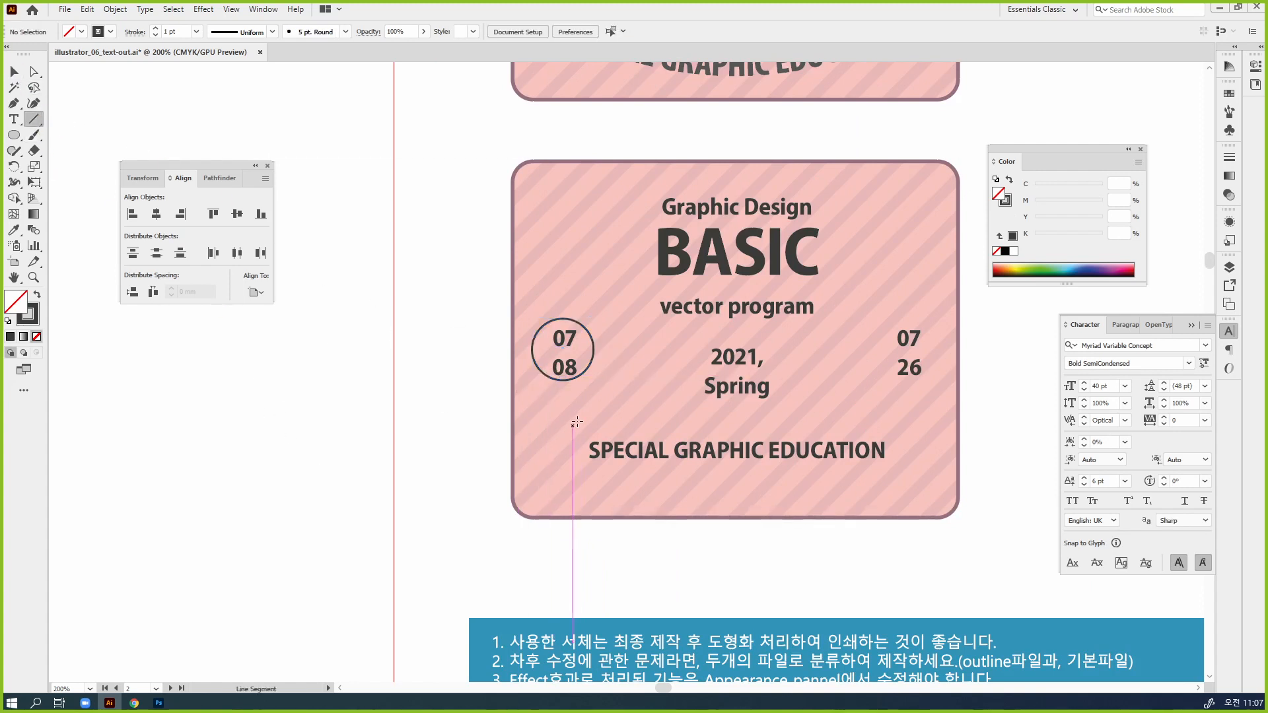
left_click_drag(533, 348, 593, 349)
key("v")
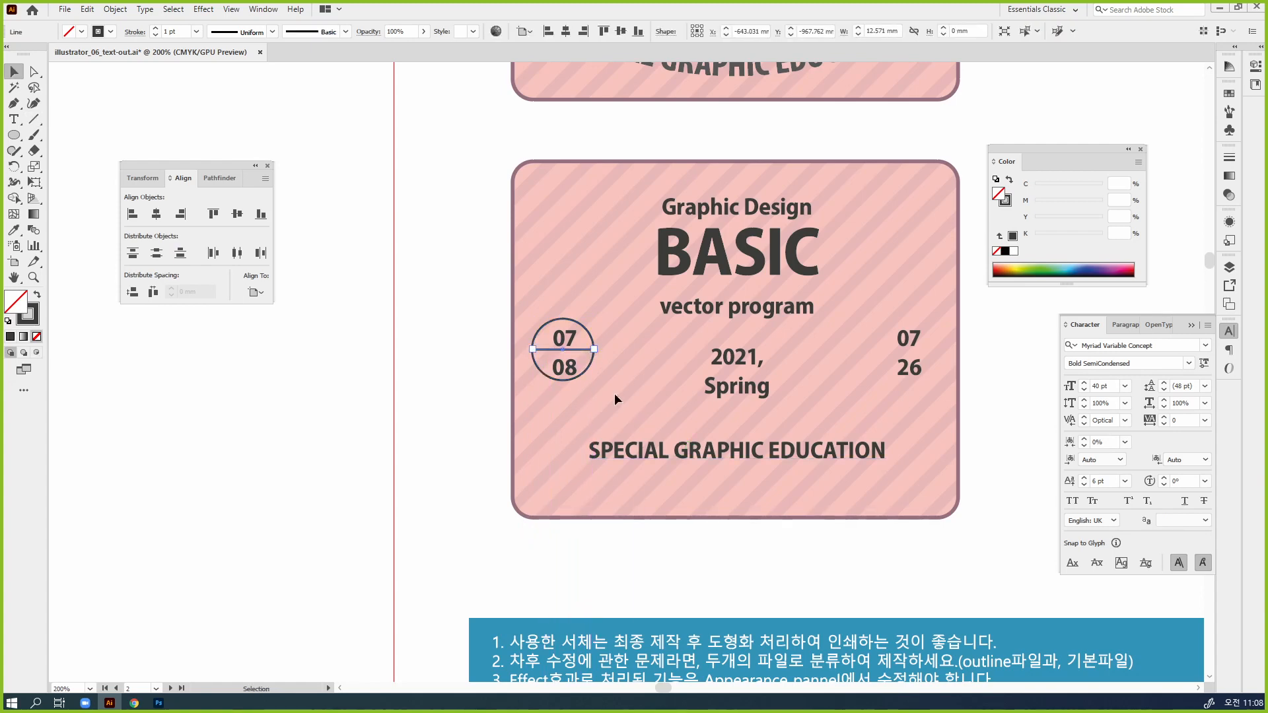
Align the circle and its dividing line on their horizontal and vertical centers and group them
left_click(589, 374, "shift")
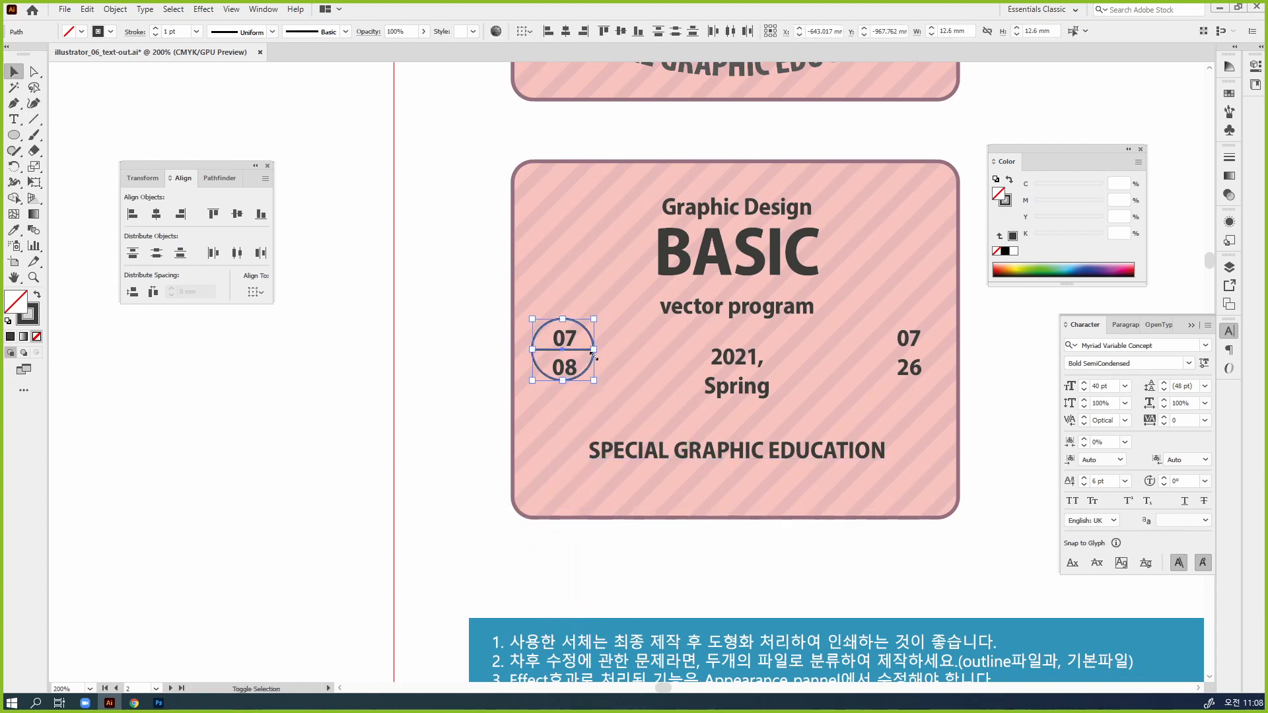
left_click(1226, 333)
left_click(162, 218)
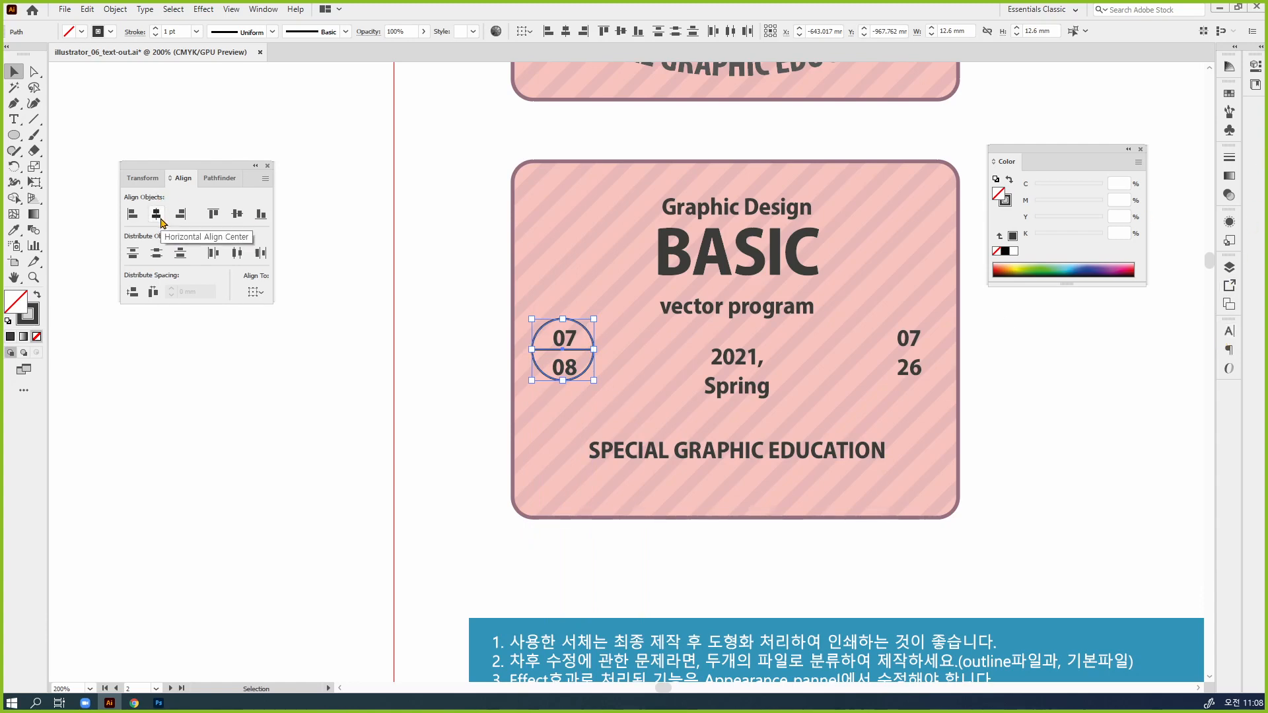
left_click(240, 221)
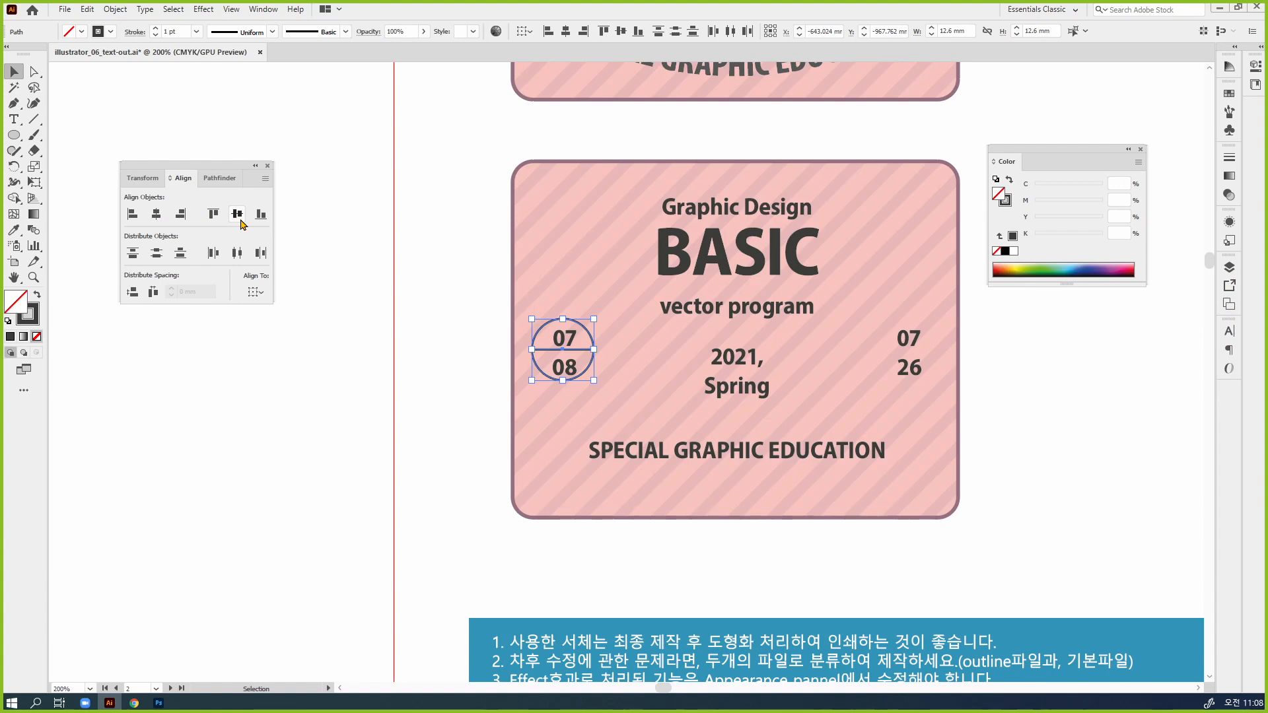
key("ctrl+g")
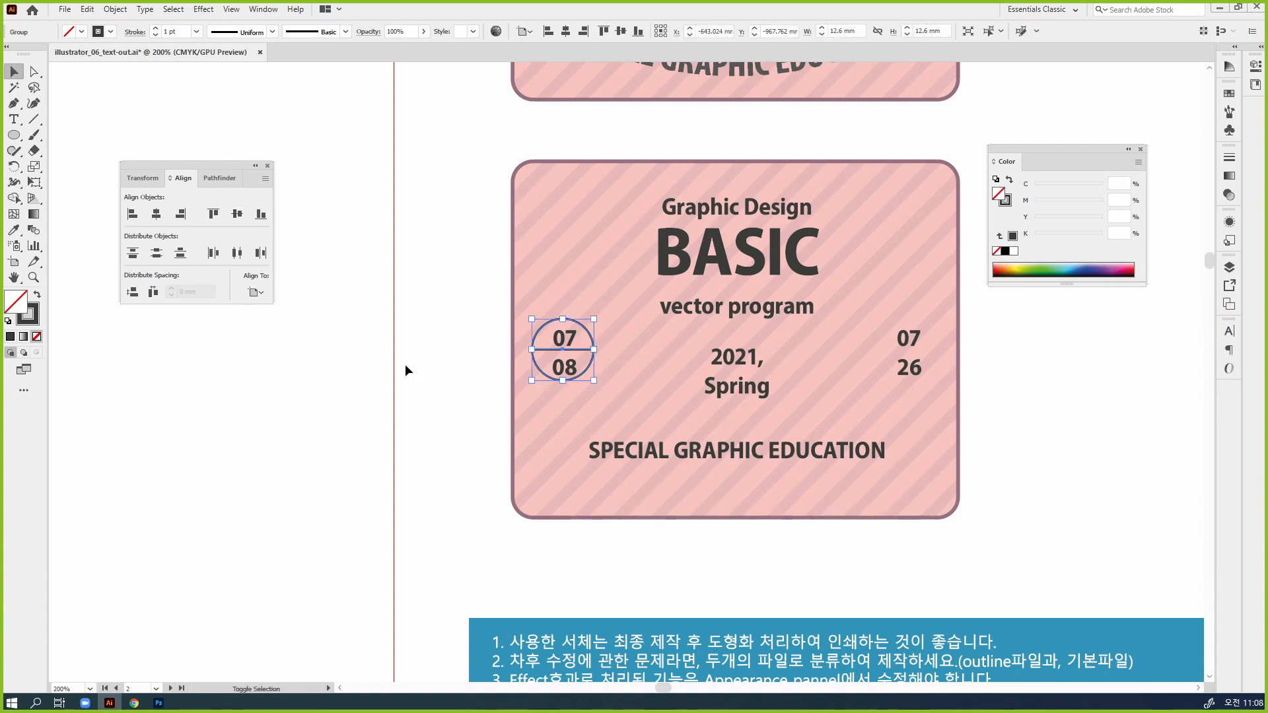
Center the circle group and the "07 08" text on each other horizontally and vertically, and deselect them
left_click(565, 374, "shift")
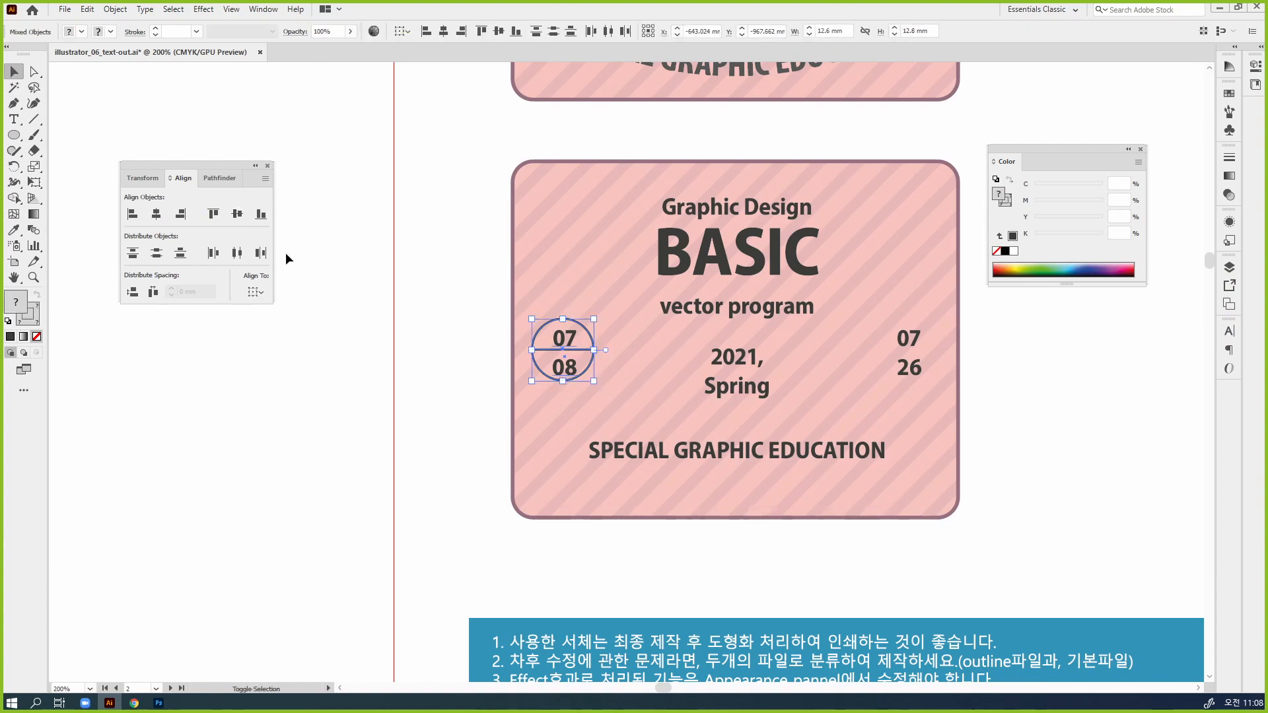
left_click(156, 213)
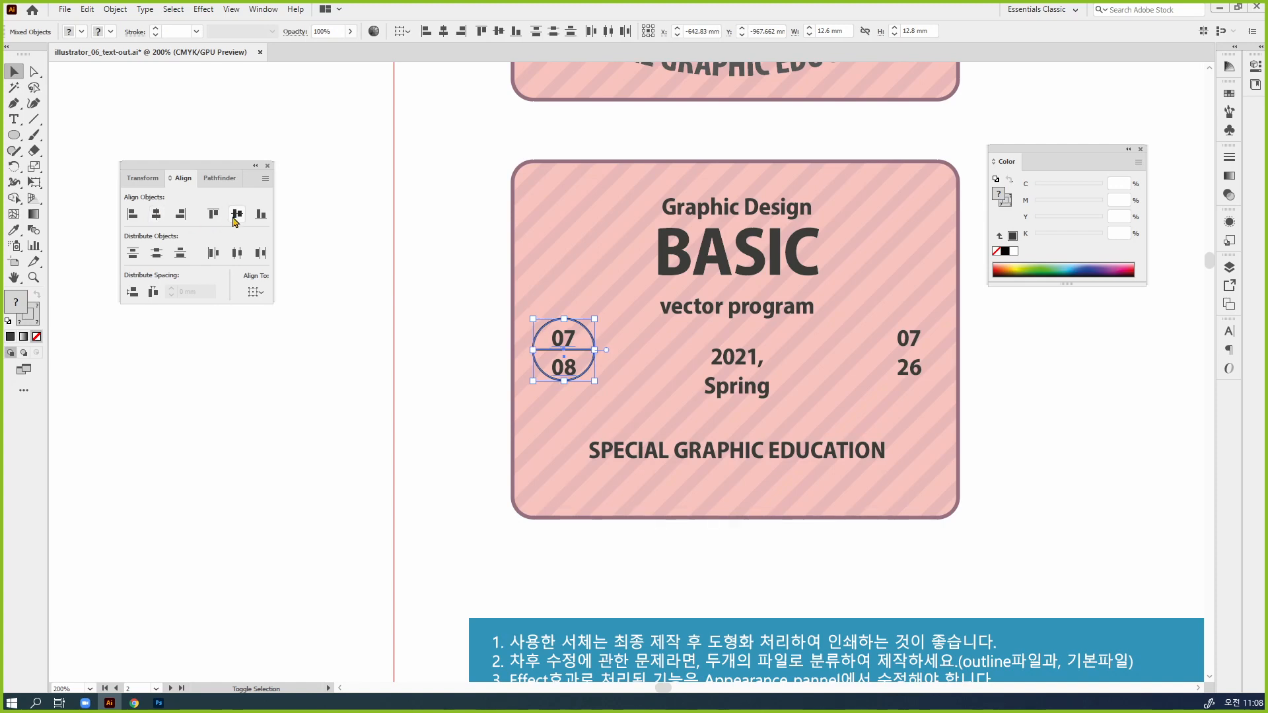
left_click(236, 214)
left_click(548, 470)
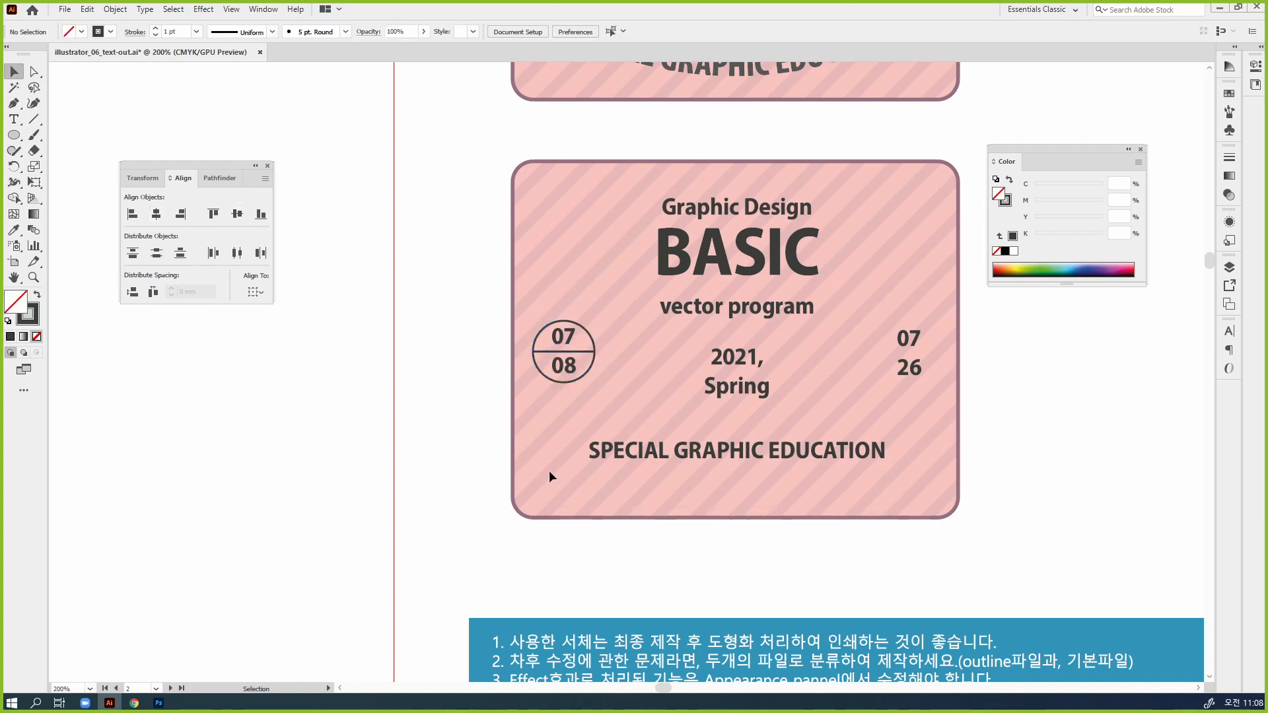
Nudge the "07 08" text slightly down inside its circle and shift the text and circle together slightly right
left_click(568, 371)
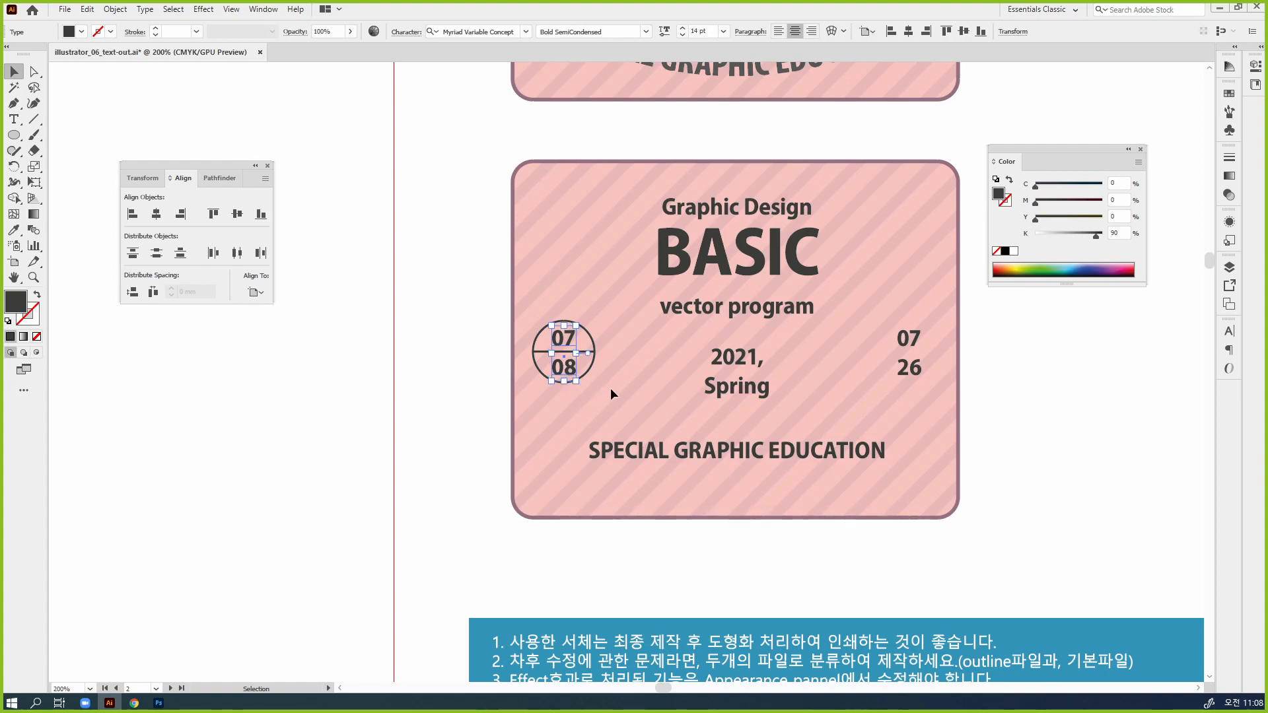
left_click_drag(617, 386, 544, 336)
key("Right")
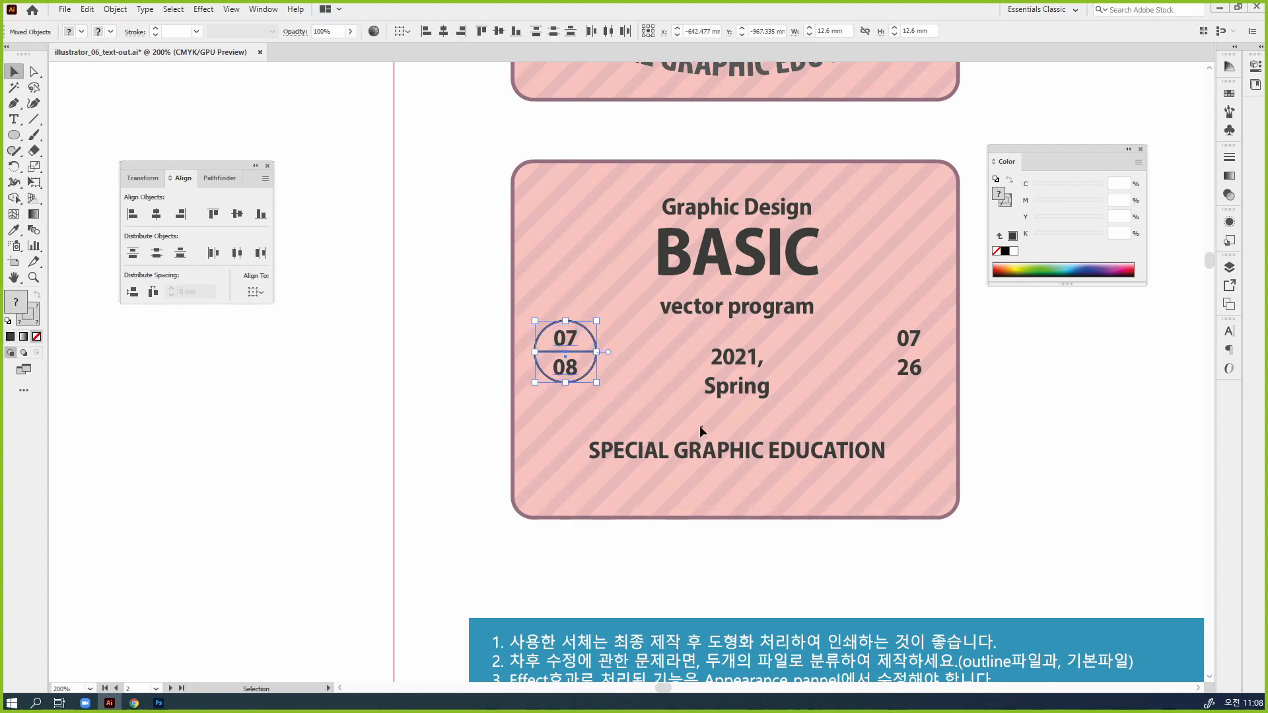
left_click(668, 390)
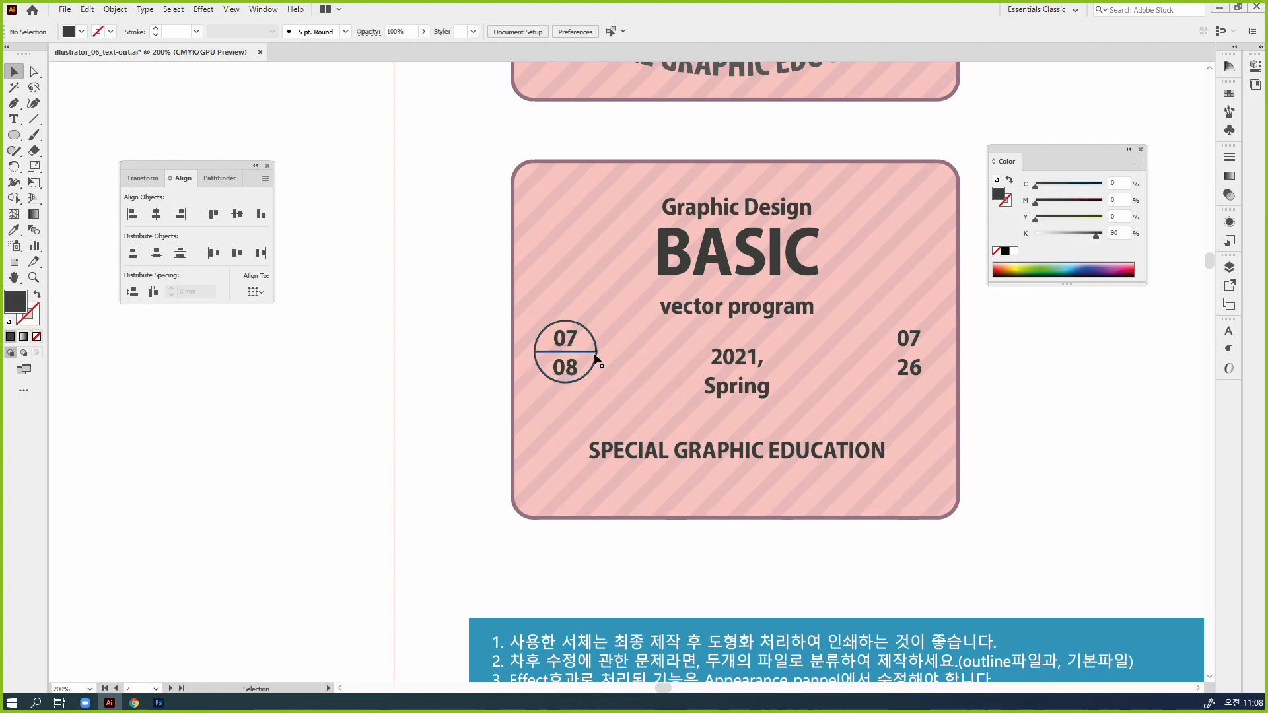
Replace the "07 26" text on the lower badge with a copy of the circled "07 08" date and change its lower number to 26
left_click_drag(598, 355, 940, 387)
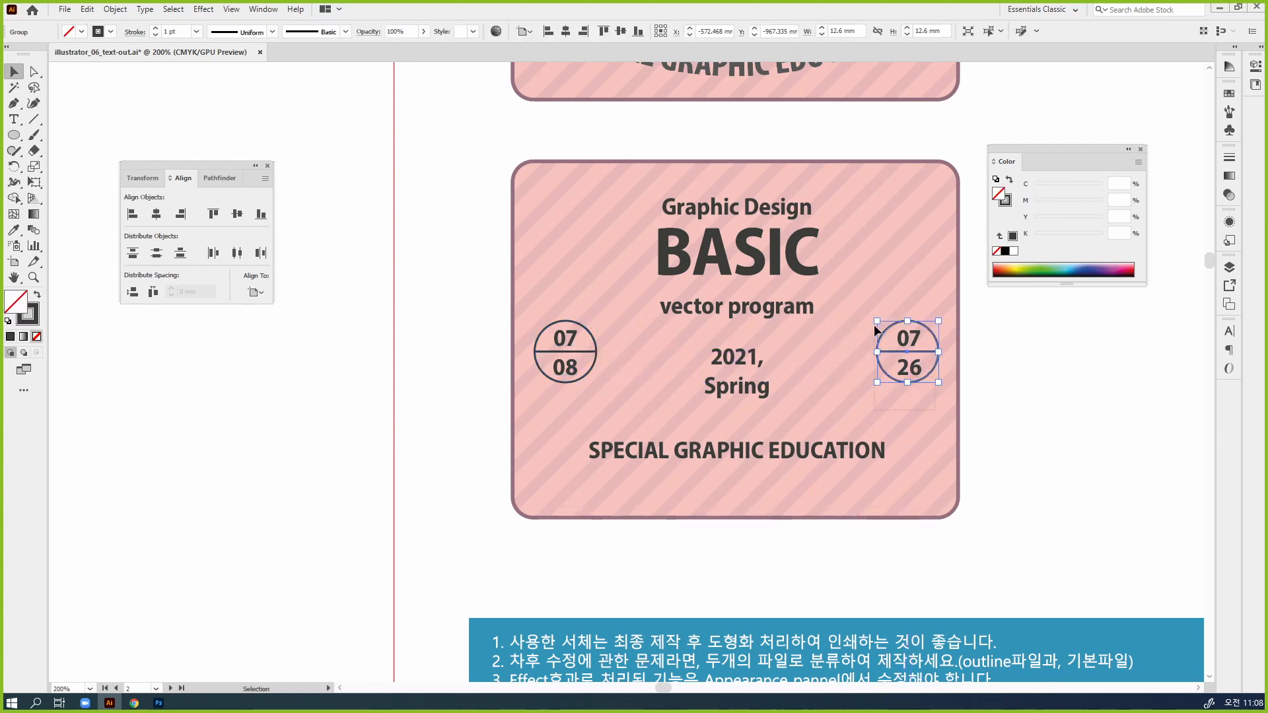
key("Delete")
left_click_drag(579, 367, 926, 376)
left_click(786, 410)
key("t")
type("26")
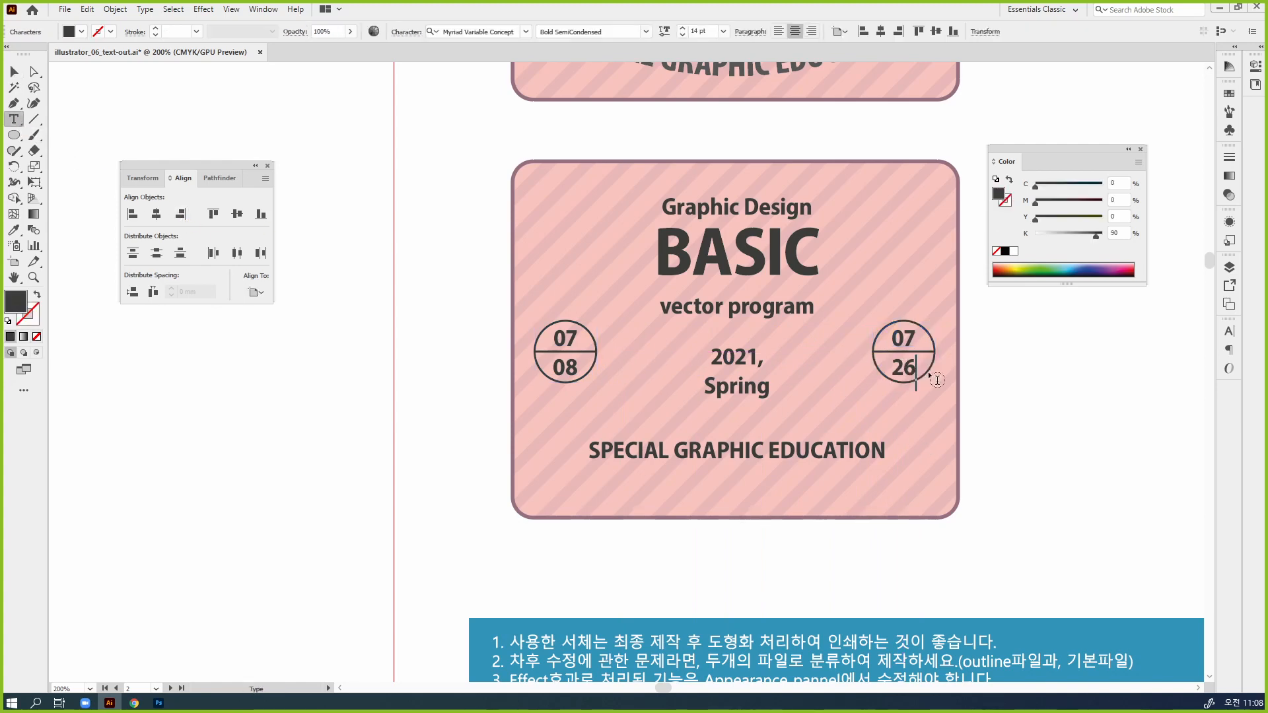
Change the upper number of both circled dates to 04 and deselect the text
left_click_drag(566, 334, 577, 335)
type("4")
left_click_drag(902, 337, 924, 338)
type("4")
key("Escape")
left_click(937, 445)
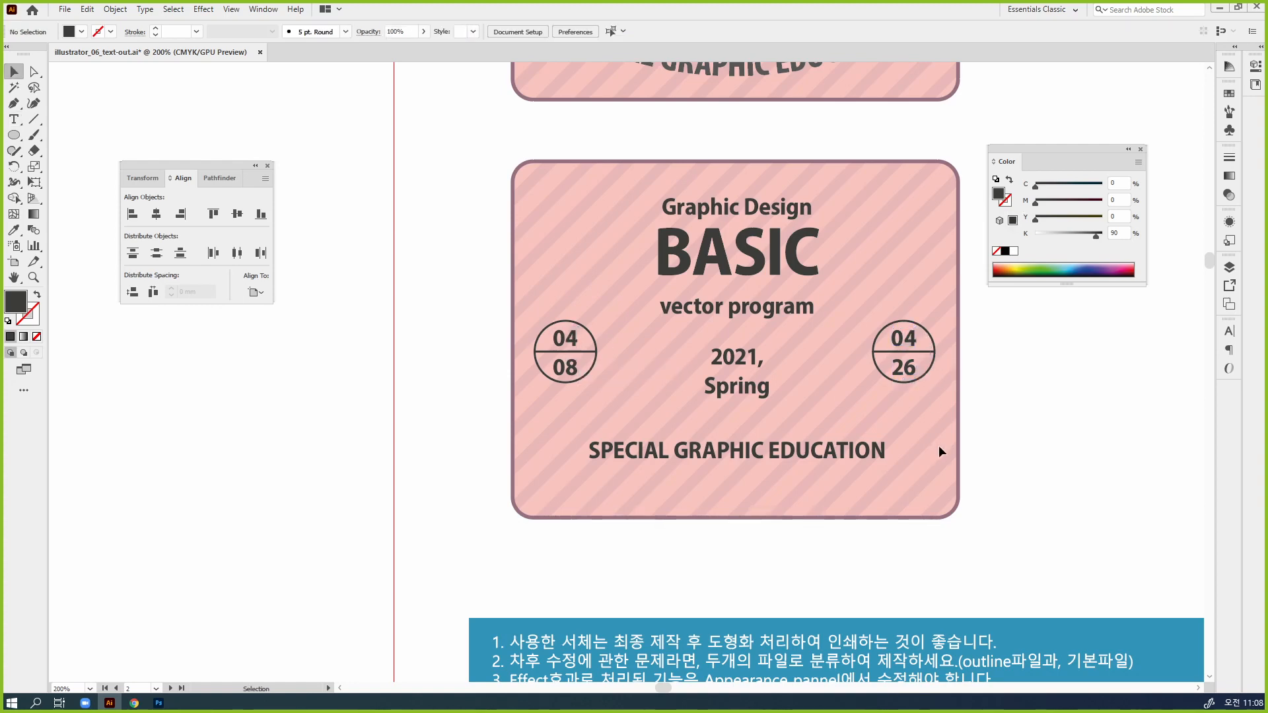
Group each date text with its divided circle, first "04 08" and also "04 26", and deselect
key("space")
left_click_drag(929, 444, 922, 466)
left_click_drag(581, 439, 465, 323)
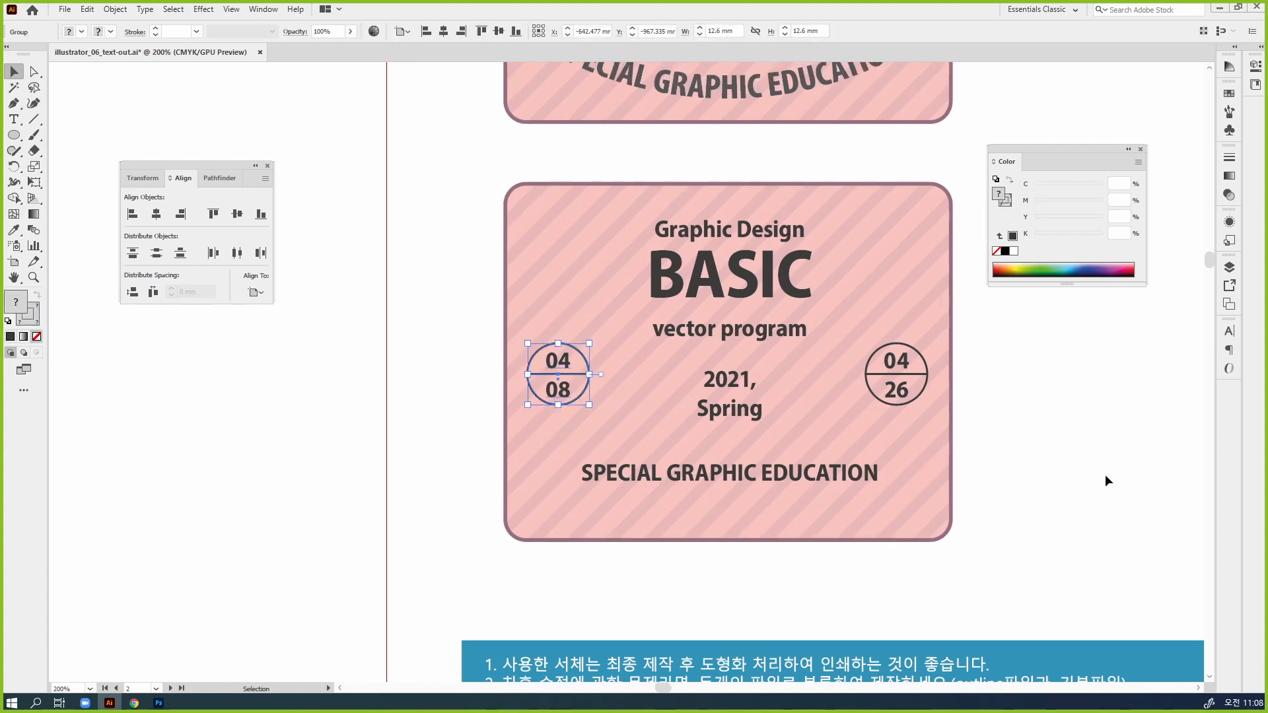
left_click(881, 353)
key("v")
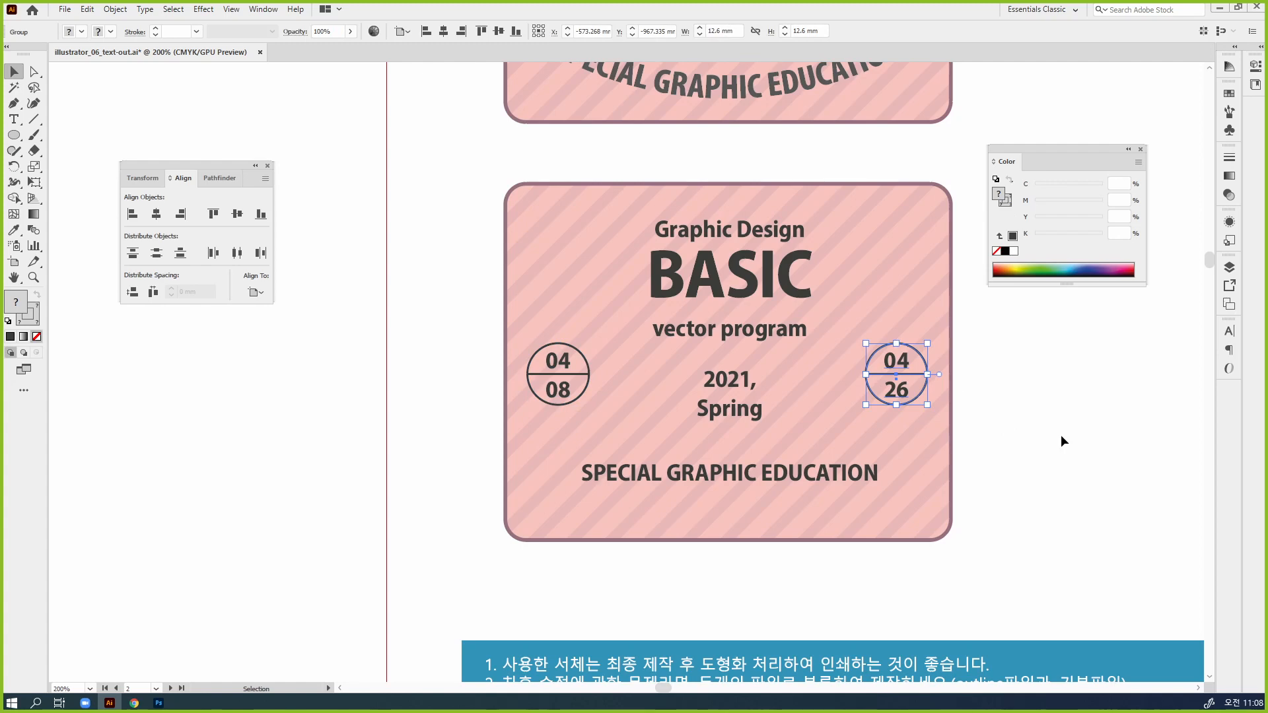
left_click(1061, 435)
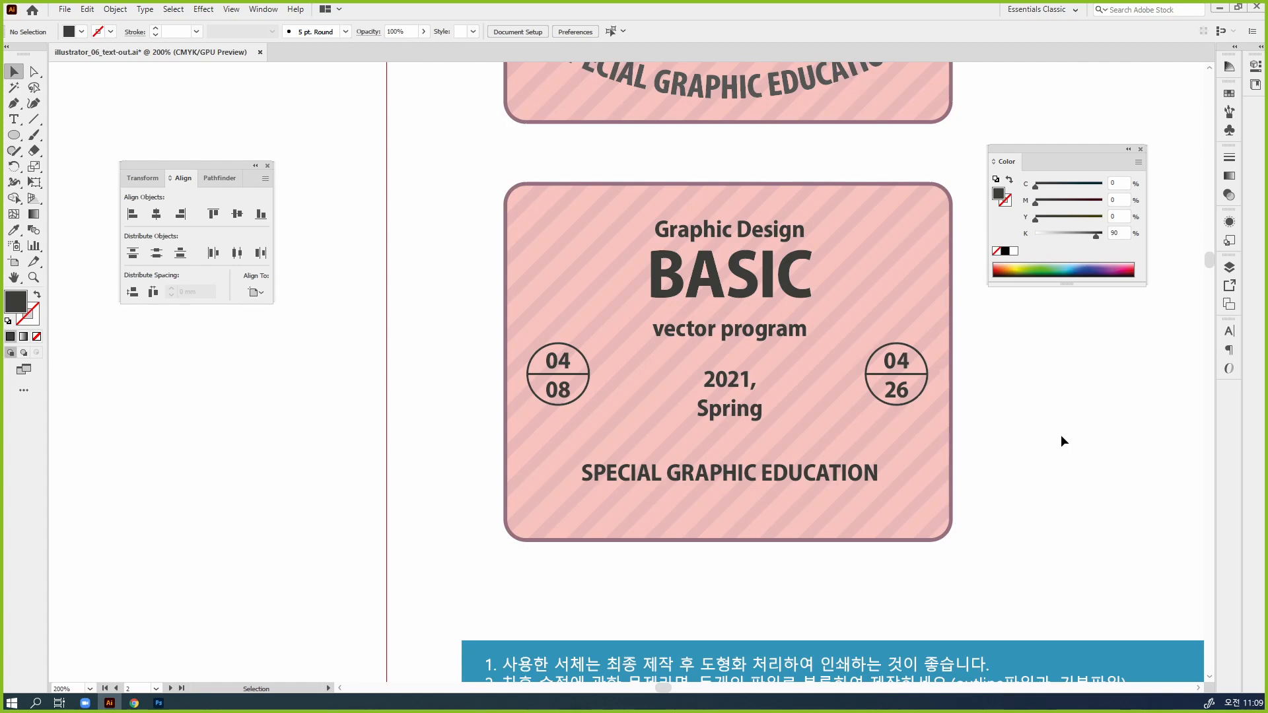
Dock the color settings away and move "SPECIAL GRAPHIC EDUCATION" straight up onto the "Spring" line
left_click_drag(843, 413, 788, 424)
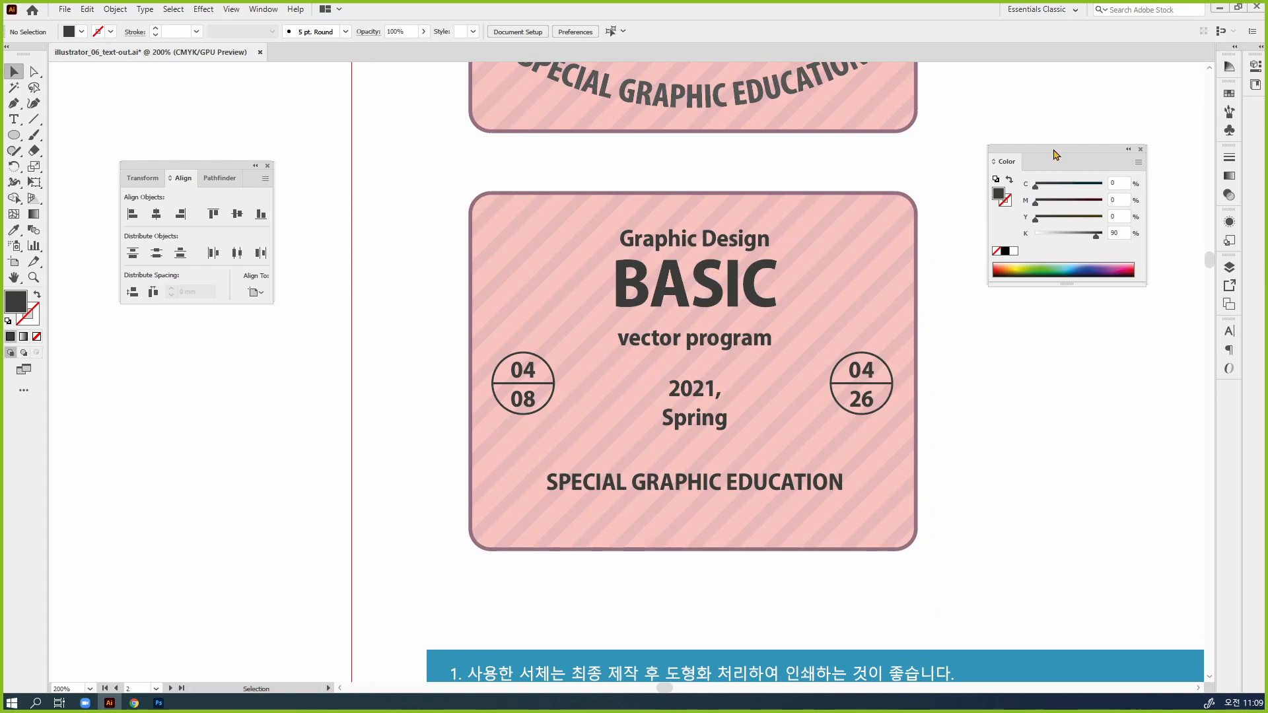
left_click_drag(1055, 155, 1229, 66)
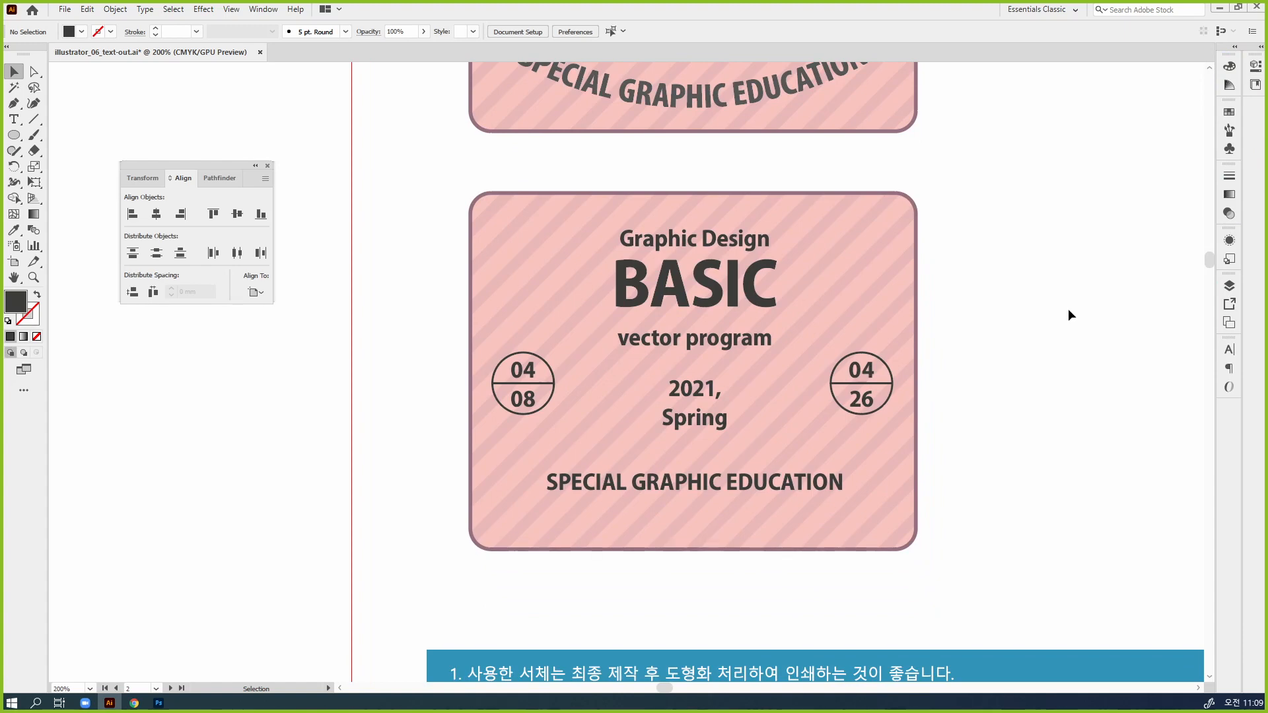
left_click(740, 486)
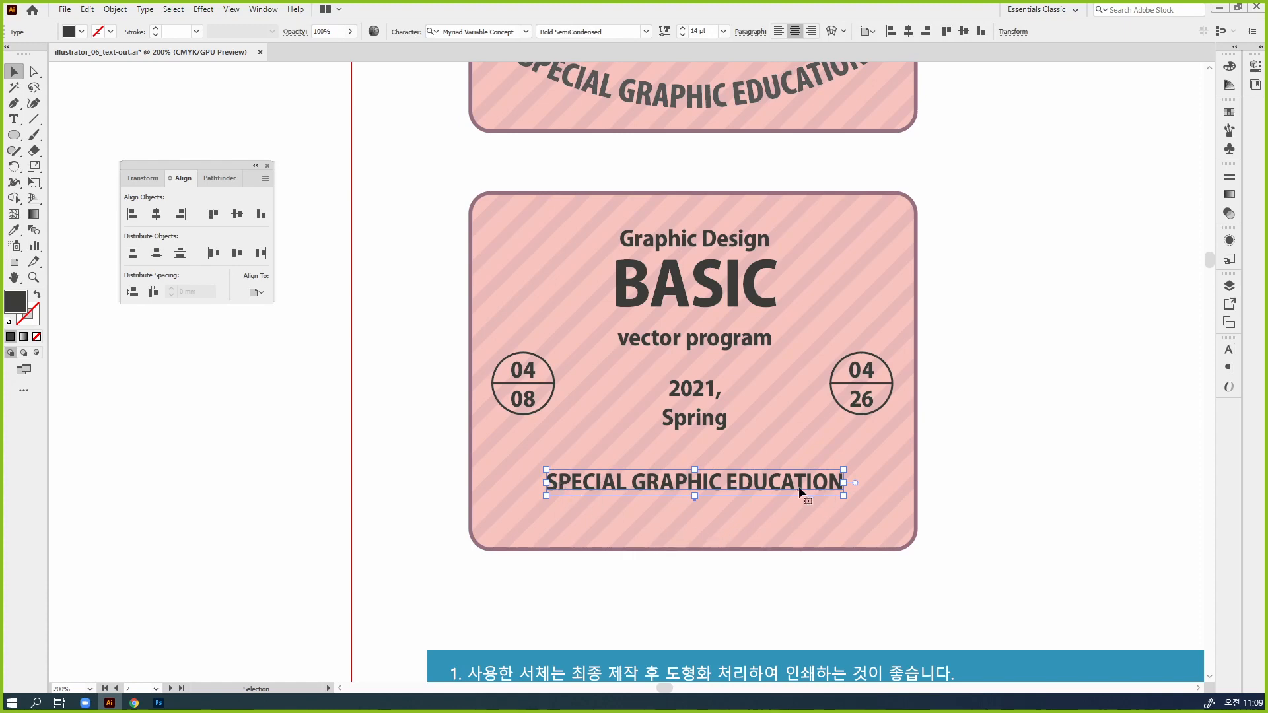
left_click_drag(798, 488, 795, 416)
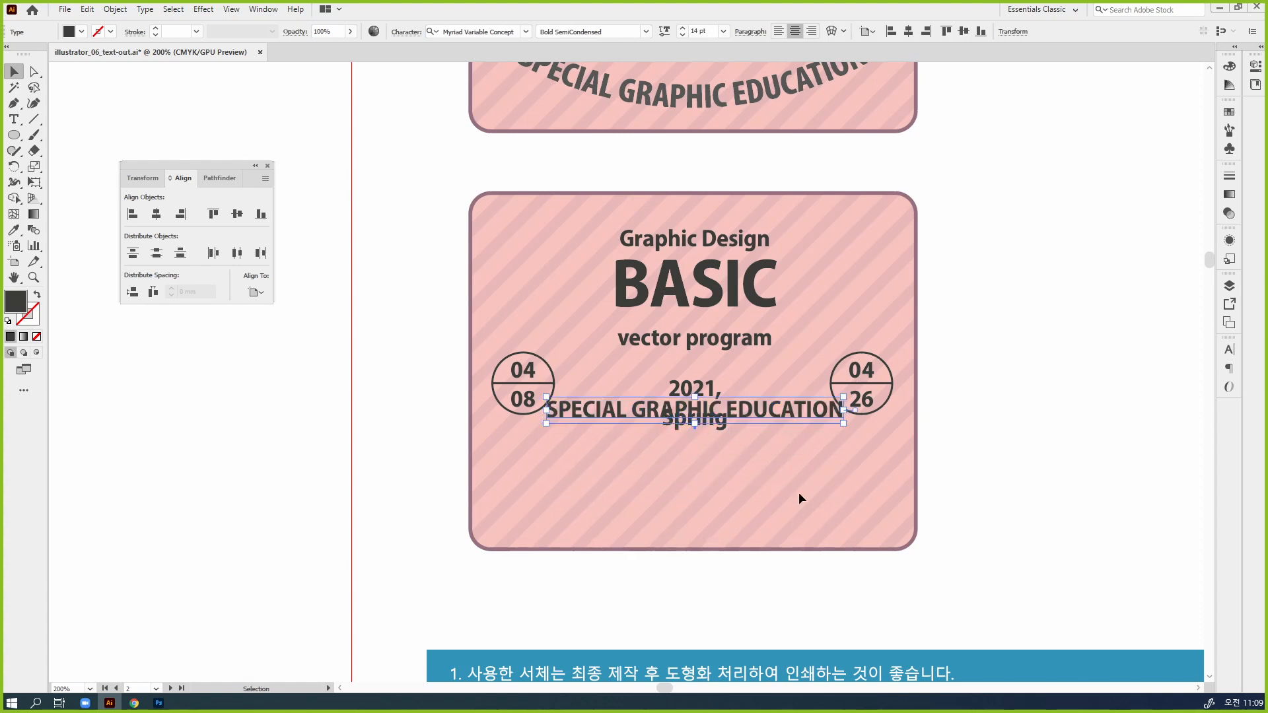
left_click(798, 492)
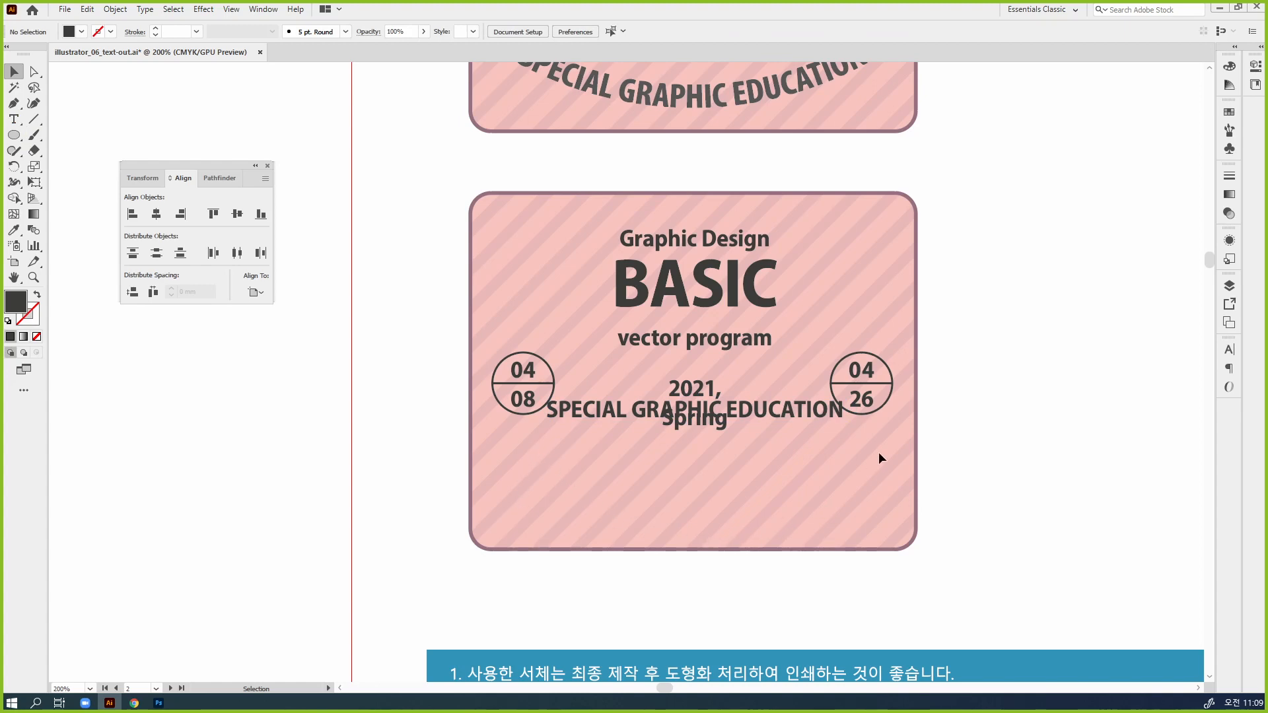
Try drawing an arc about 31 mm wide and 28 mm high across the badge's left edge with the Arc tool
left_click(32, 123)
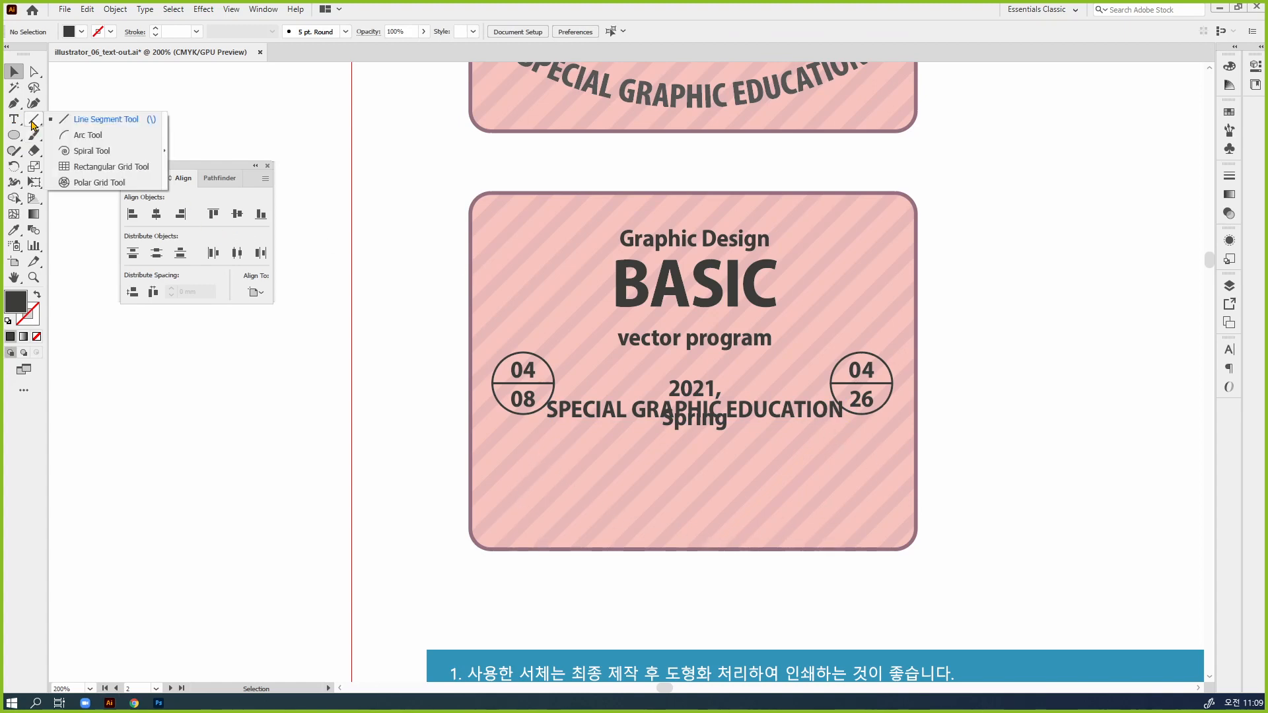
left_click(111, 140)
left_click_drag(402, 318, 551, 451)
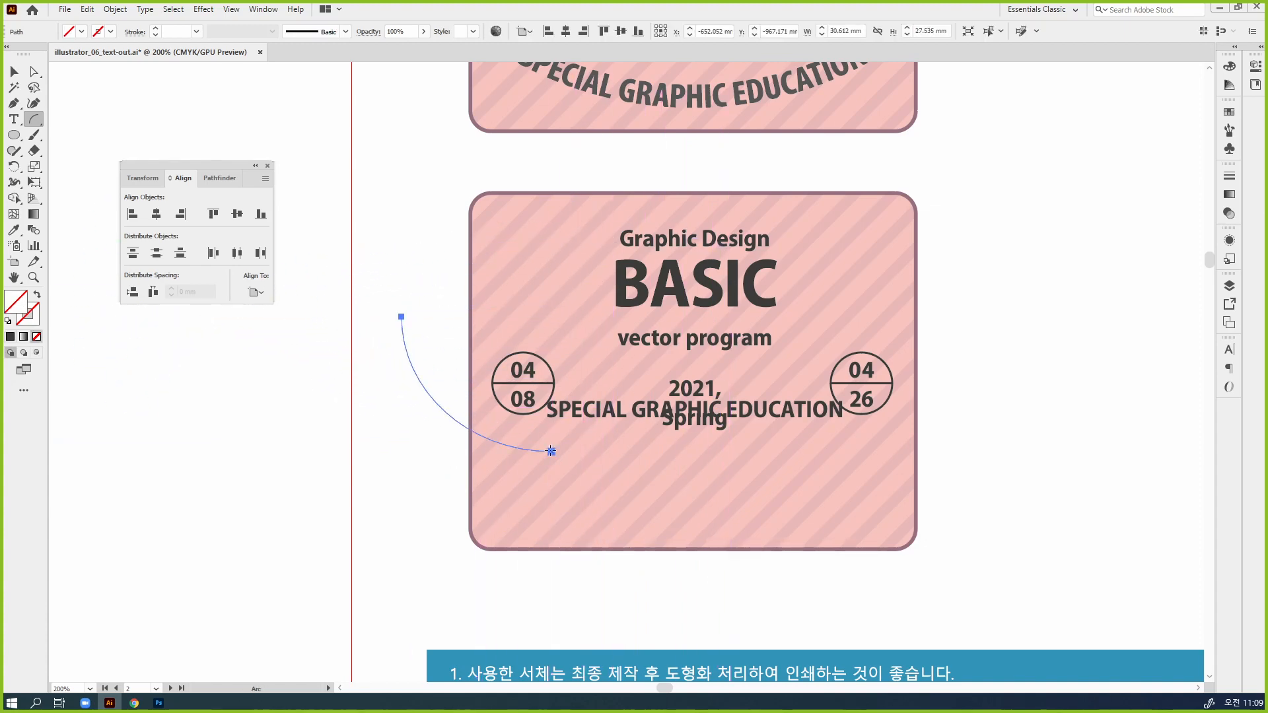
key("ctrl+z")
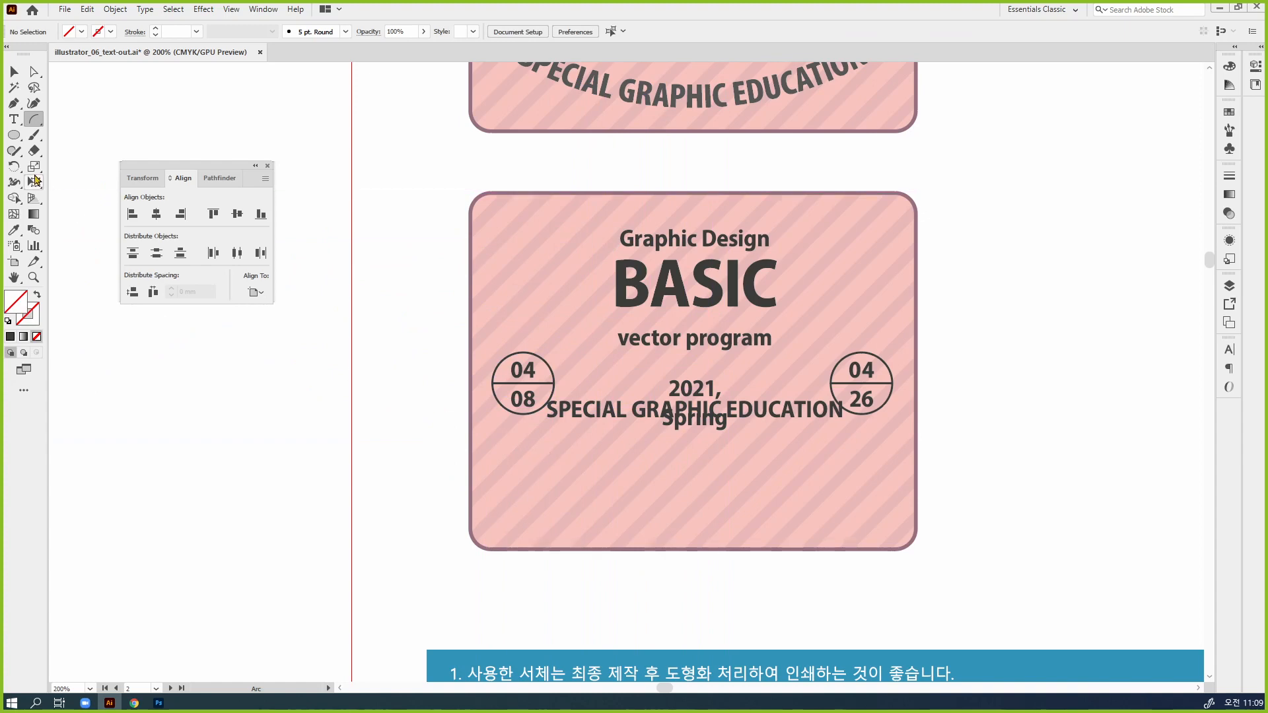
Draw a circle about 46 mm in diameter in the empty area beside the lower badge, with the default white fill and black stroke
left_click(13, 135)
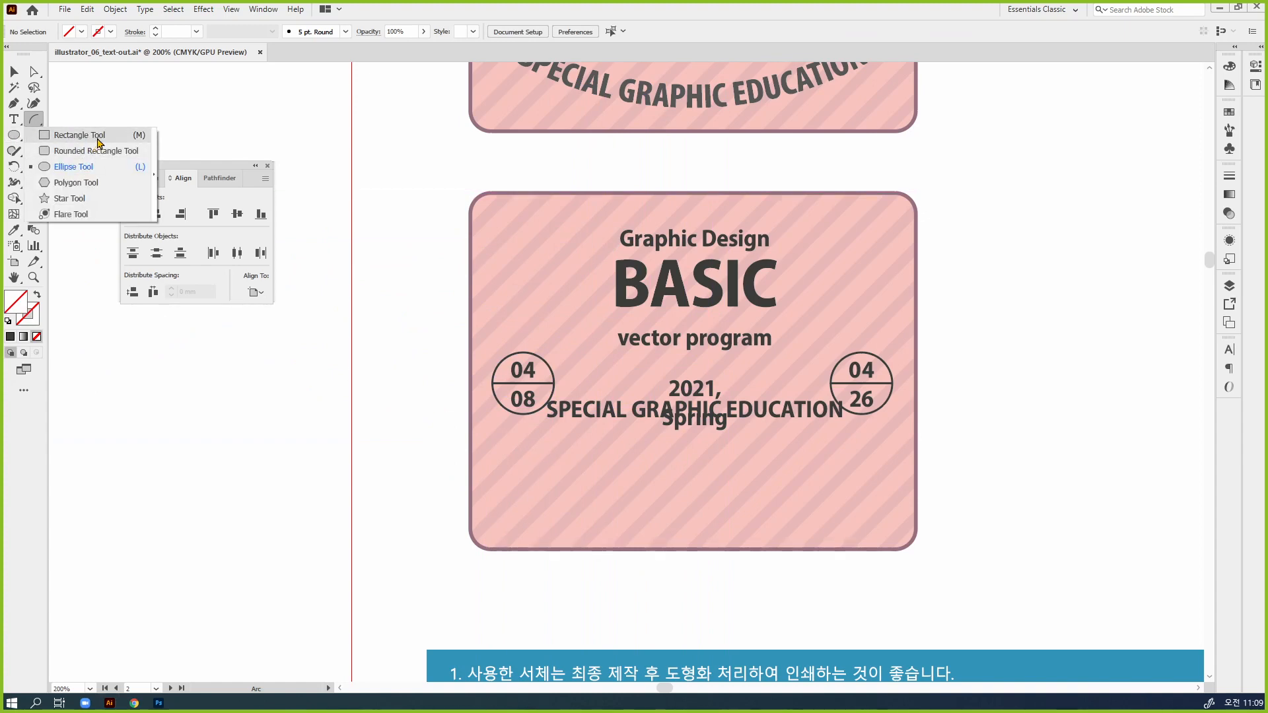
left_click(76, 167)
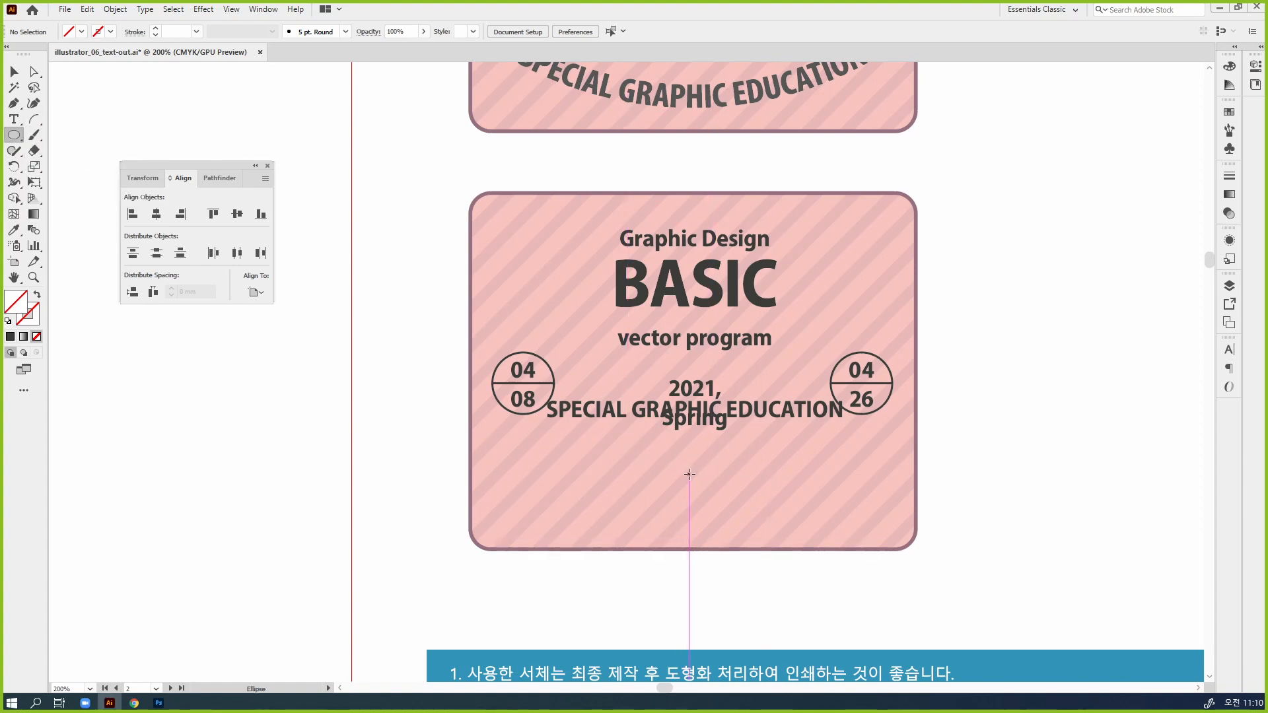
left_click_drag(692, 472, 1165, 479)
key("v")
left_click_drag(1067, 515, 774, 525)
key("d")
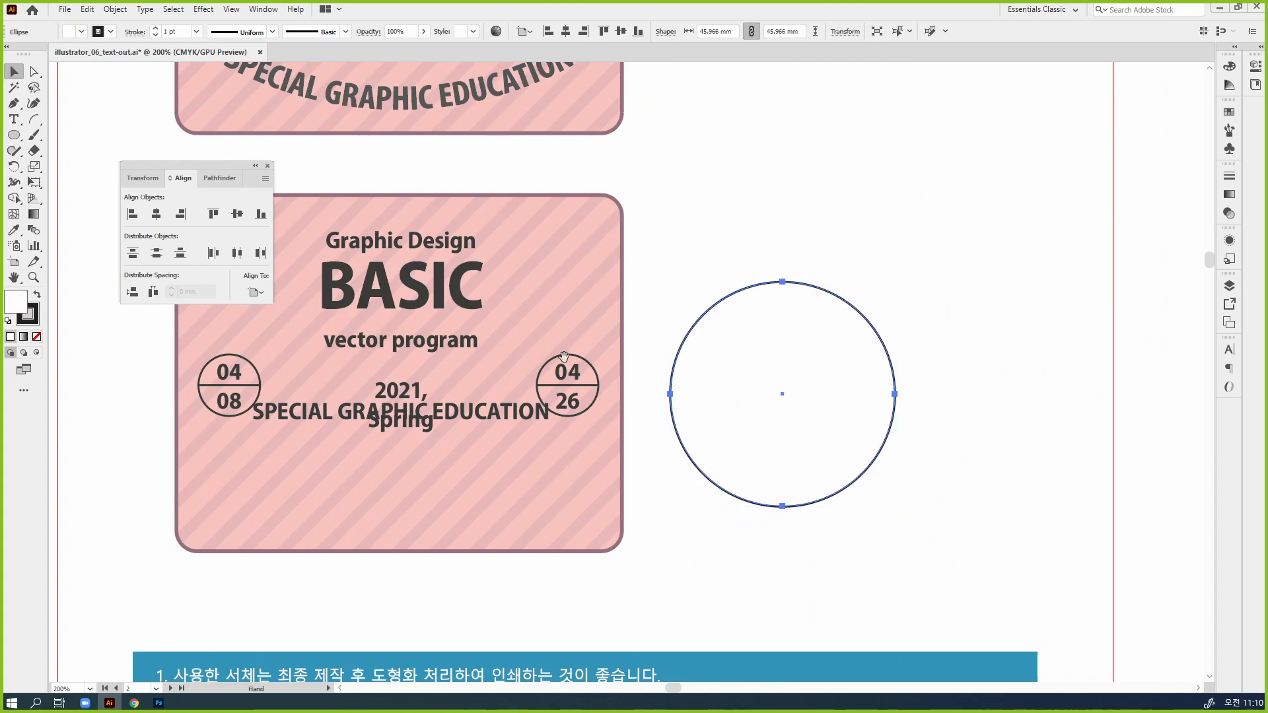
Try flattening the large circle beside the badge vertically to about 26 mm high, and undo it
left_click_drag(565, 355, 672, 447)
left_click_drag(766, 430, 799, 334)
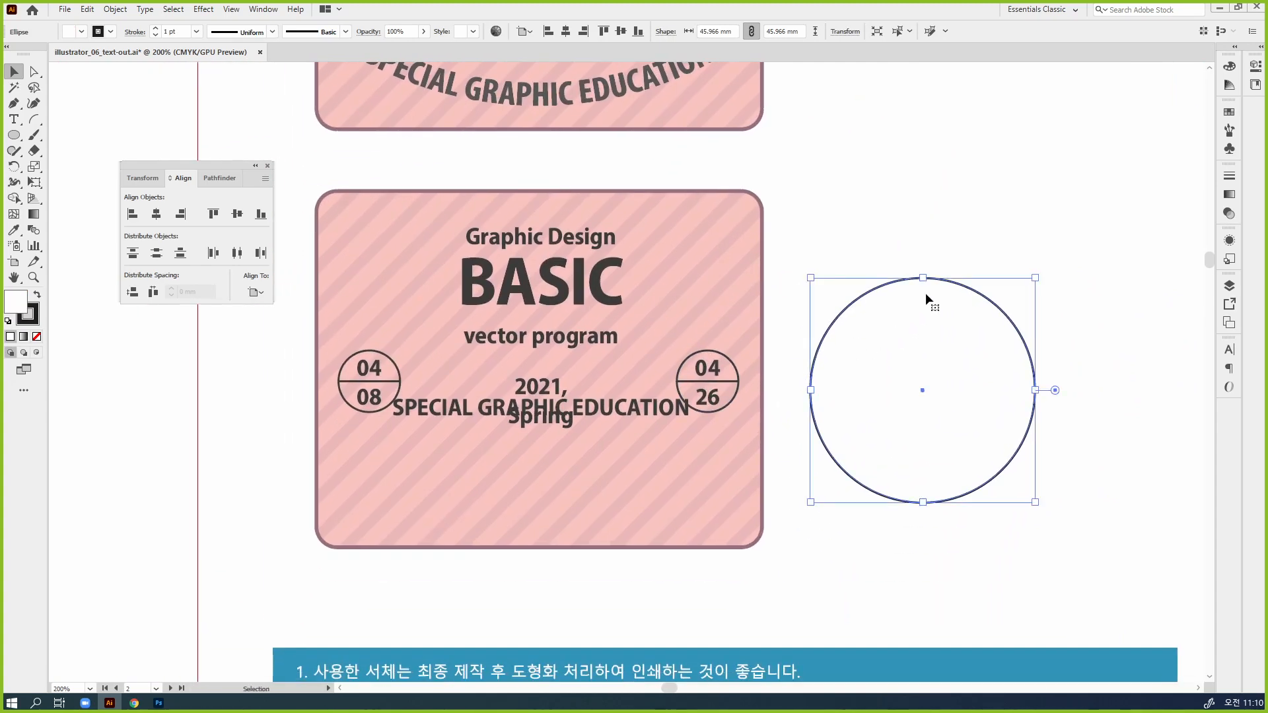
left_click_drag(925, 278, 926, 374)
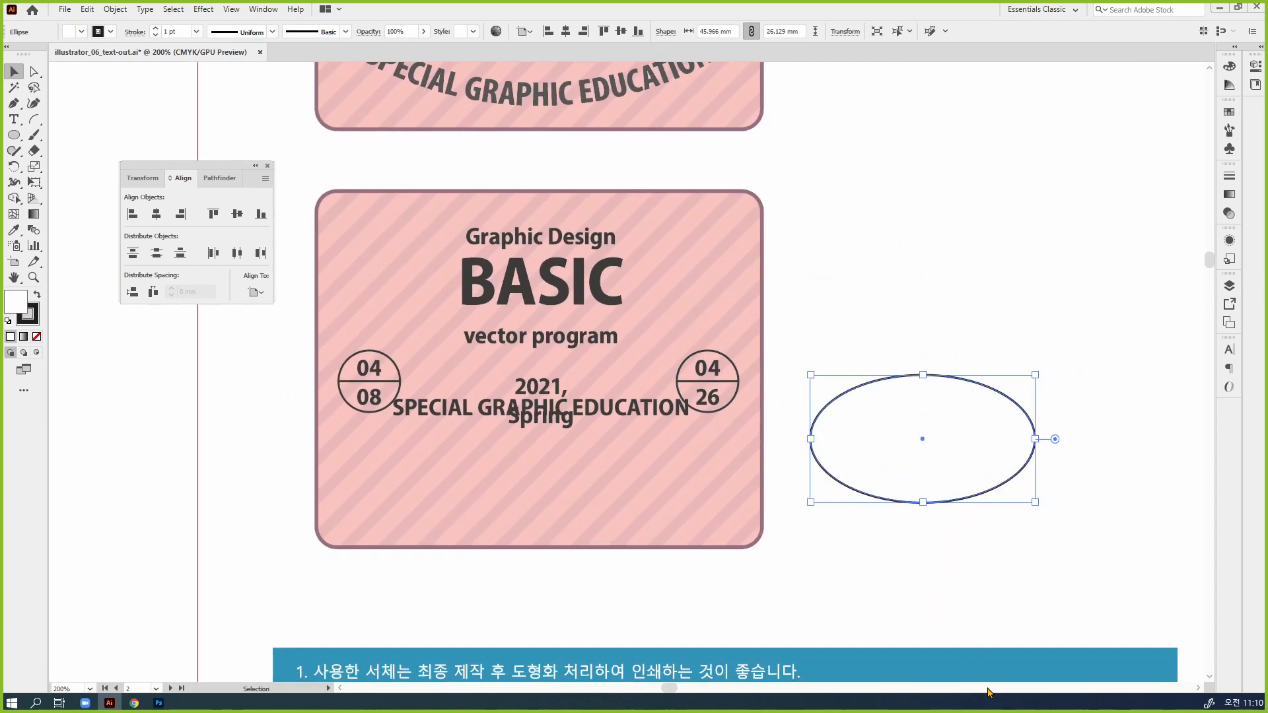
key("ctrl+z")
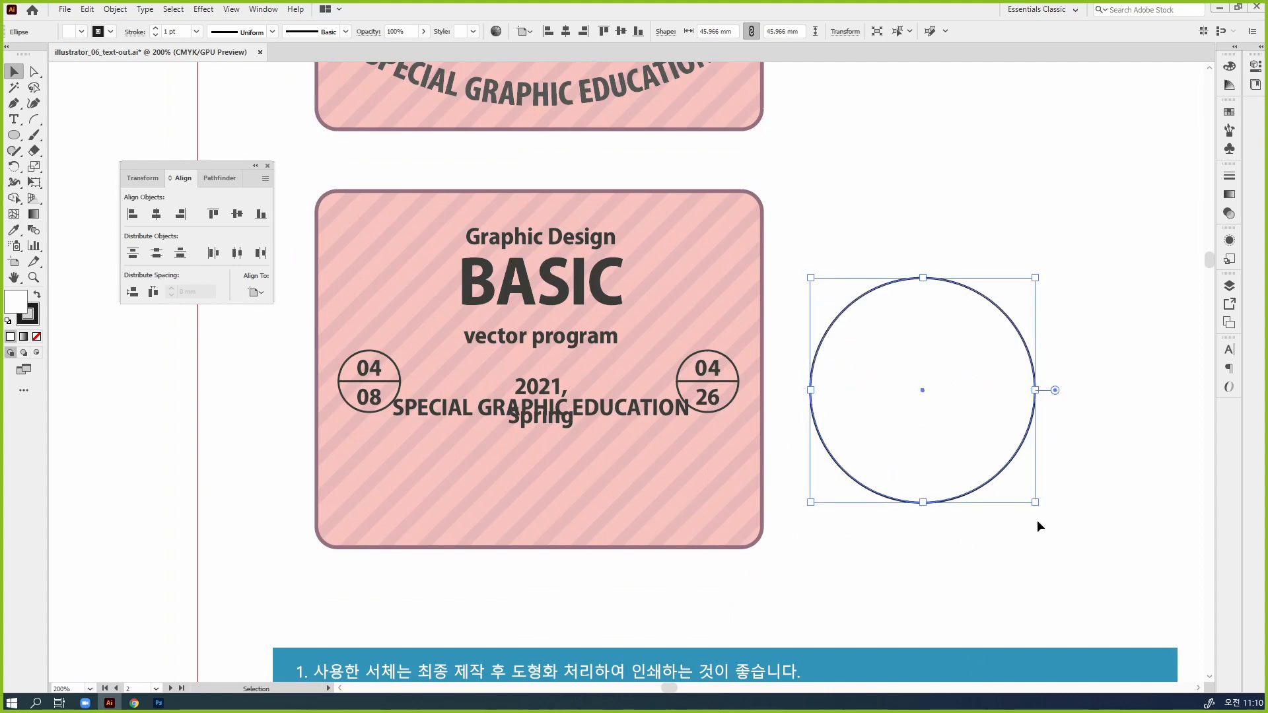
Rotate the large circle by 45° so its anchor points sit diagonally, and remove its fill
left_click_drag(1040, 508, 918, 602)
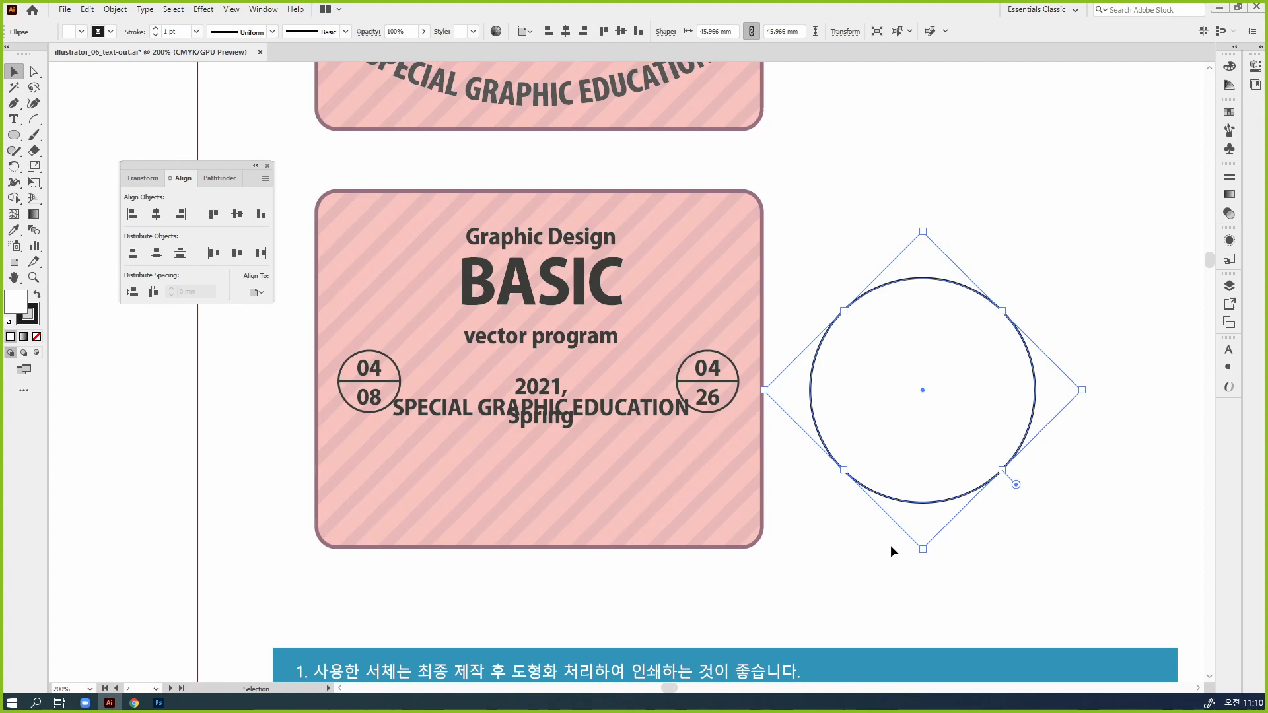
key("slash")
key("a")
key("ctrl")
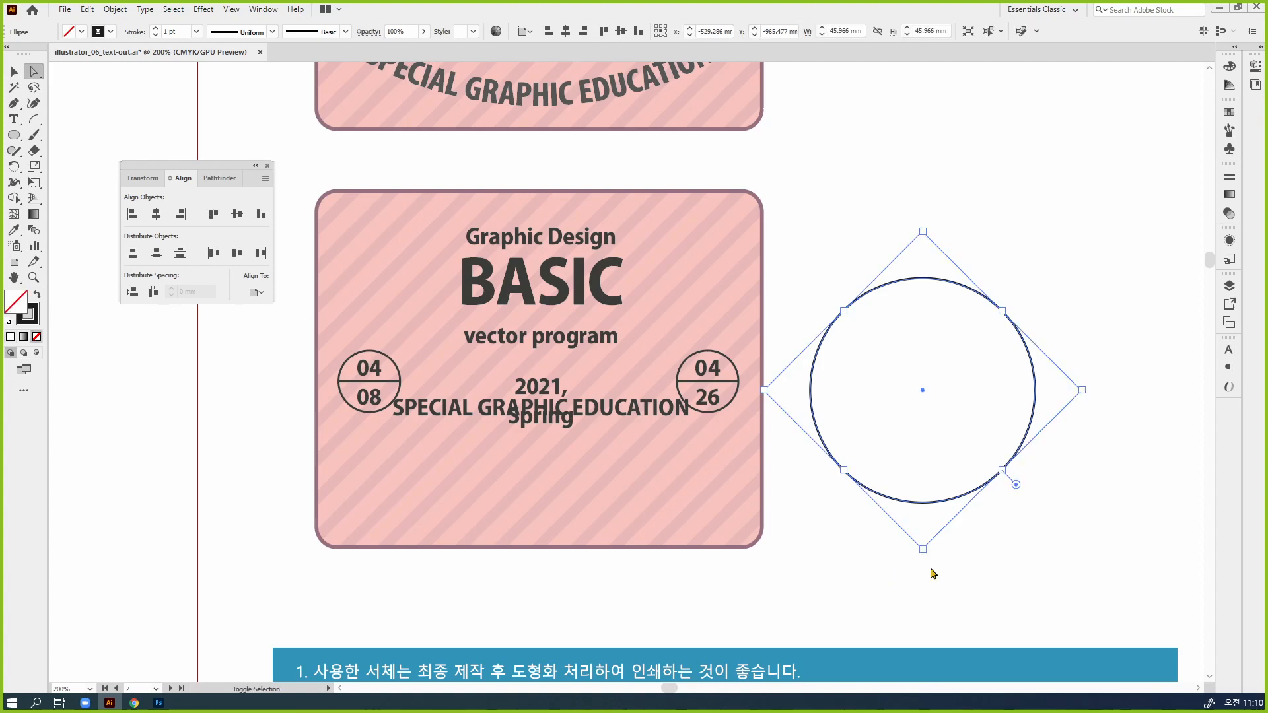
left_click_drag(805, 301, 817, 389)
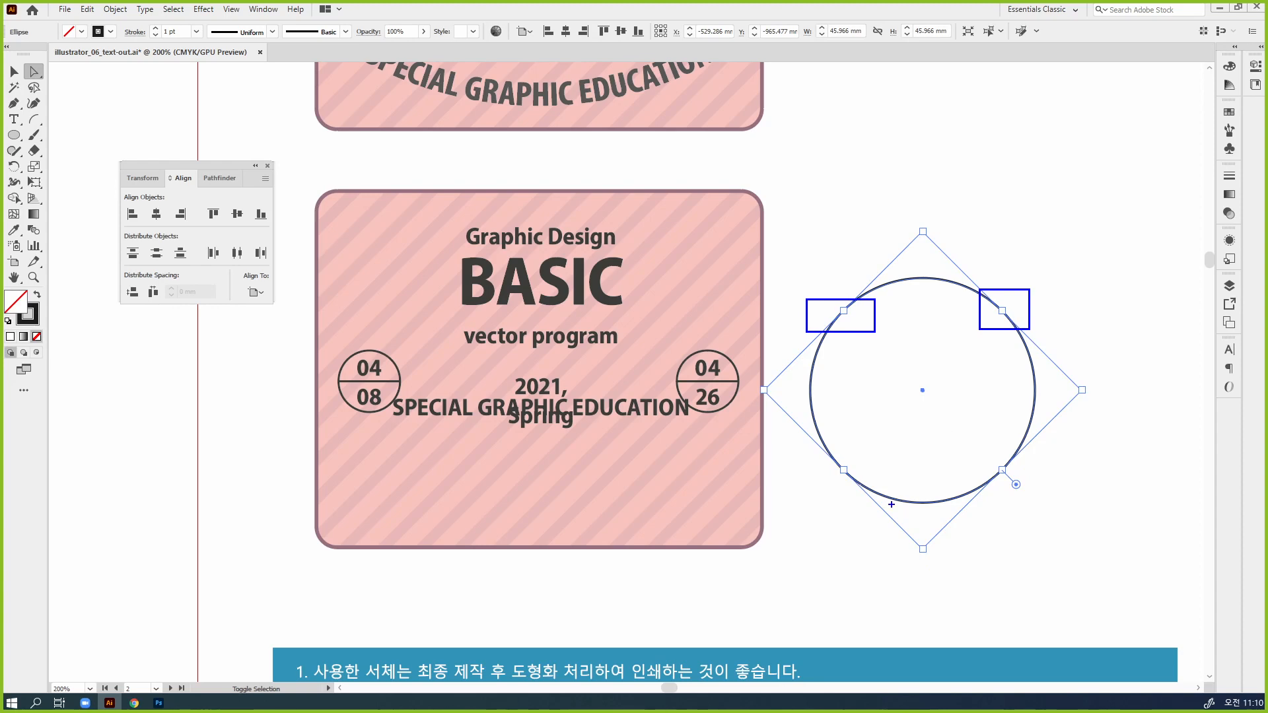
left_click_drag(803, 374, 847, 396)
left_click_drag(904, 266, 938, 303)
left_click_drag(1017, 398, 1052, 414)
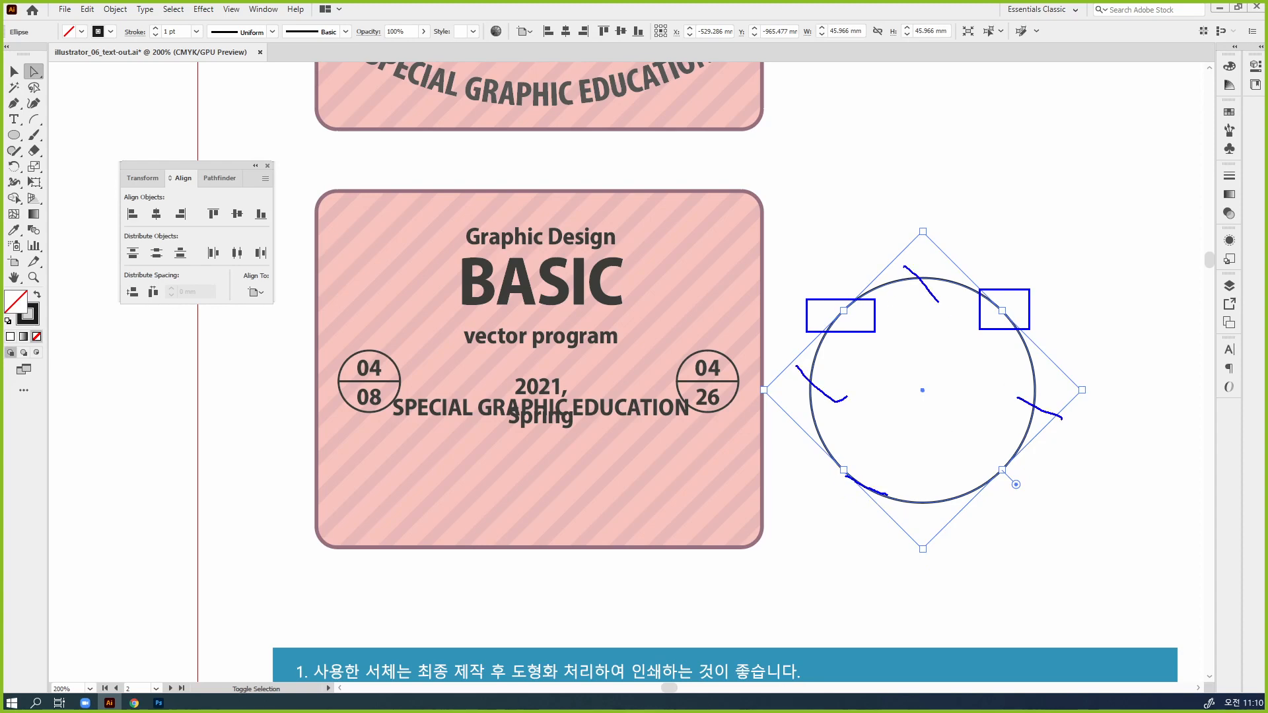
left_click_drag(887, 494, 982, 487)
key("Escape")
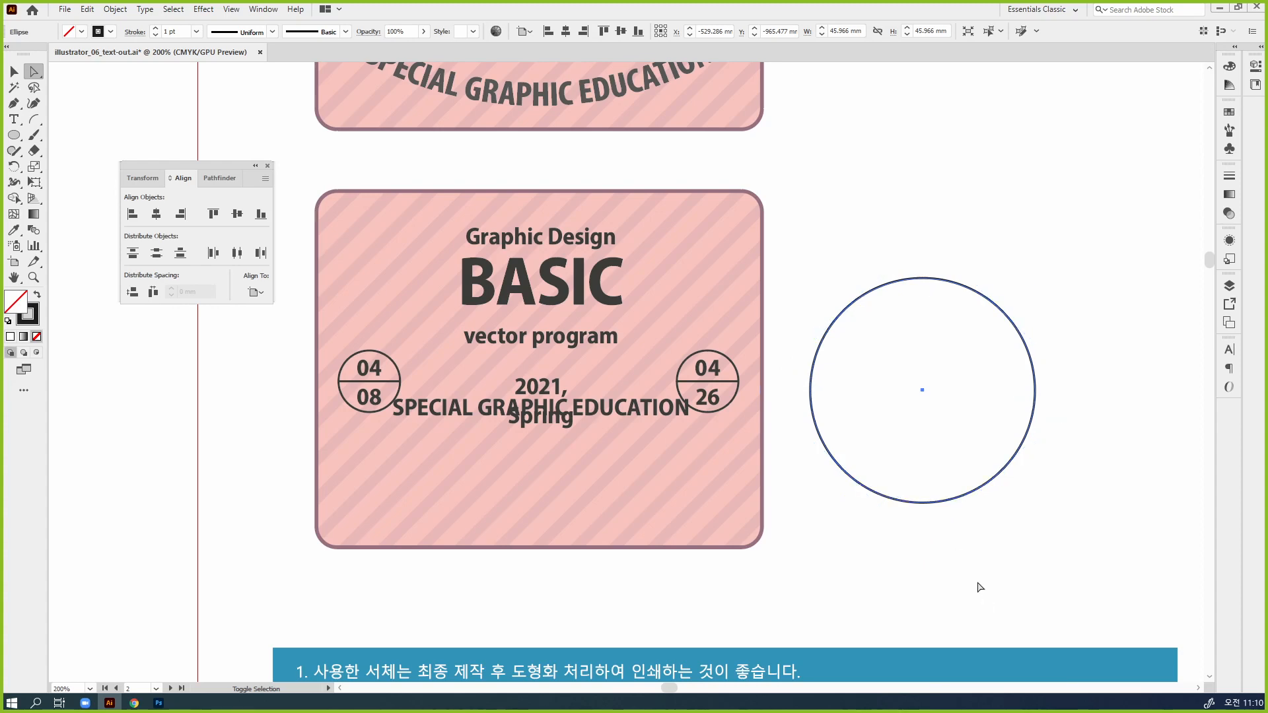
Delete the circle's two upper anchor points to keep only the lower arc
left_click_drag(824, 265, 1069, 347)
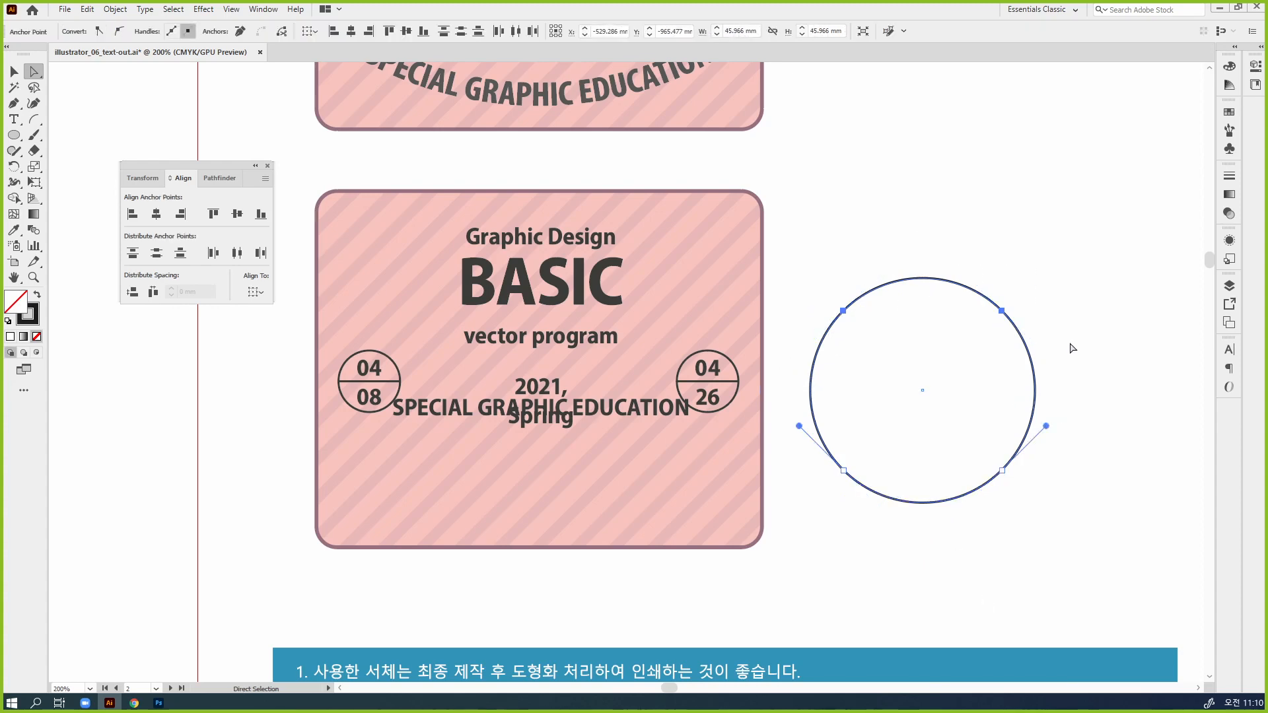
key("Delete")
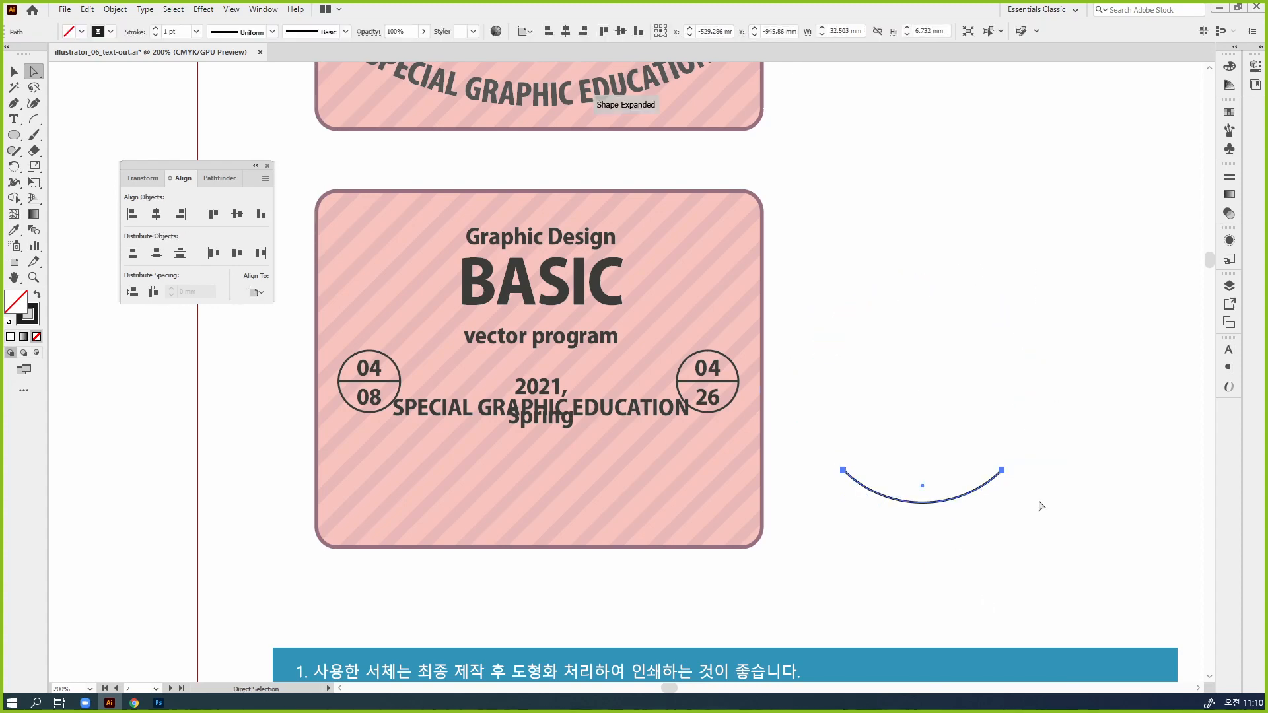
key("v")
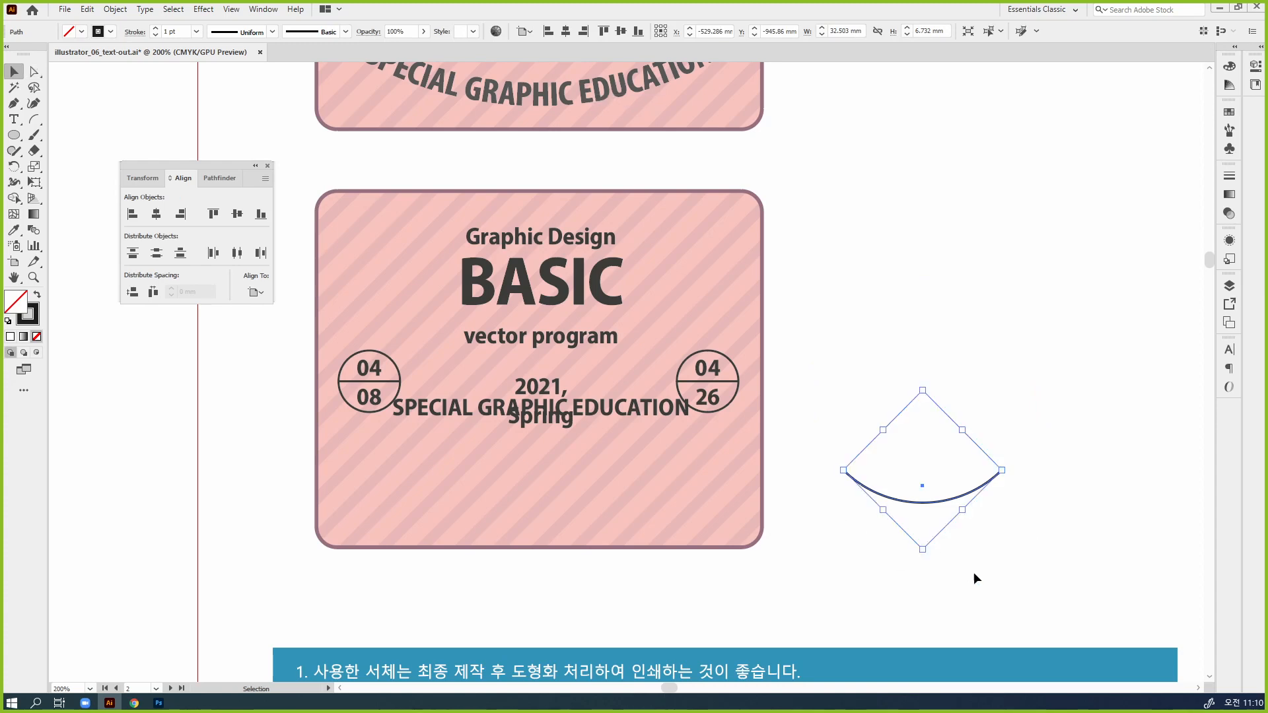
Move the arc into the badge below "Spring", enlarge it to about 55 mm wide and center it under the text
left_click_drag(932, 502, 544, 504)
left_click_drag(610, 470, 666, 471)
left_click_drag(785, 529, 922, 505)
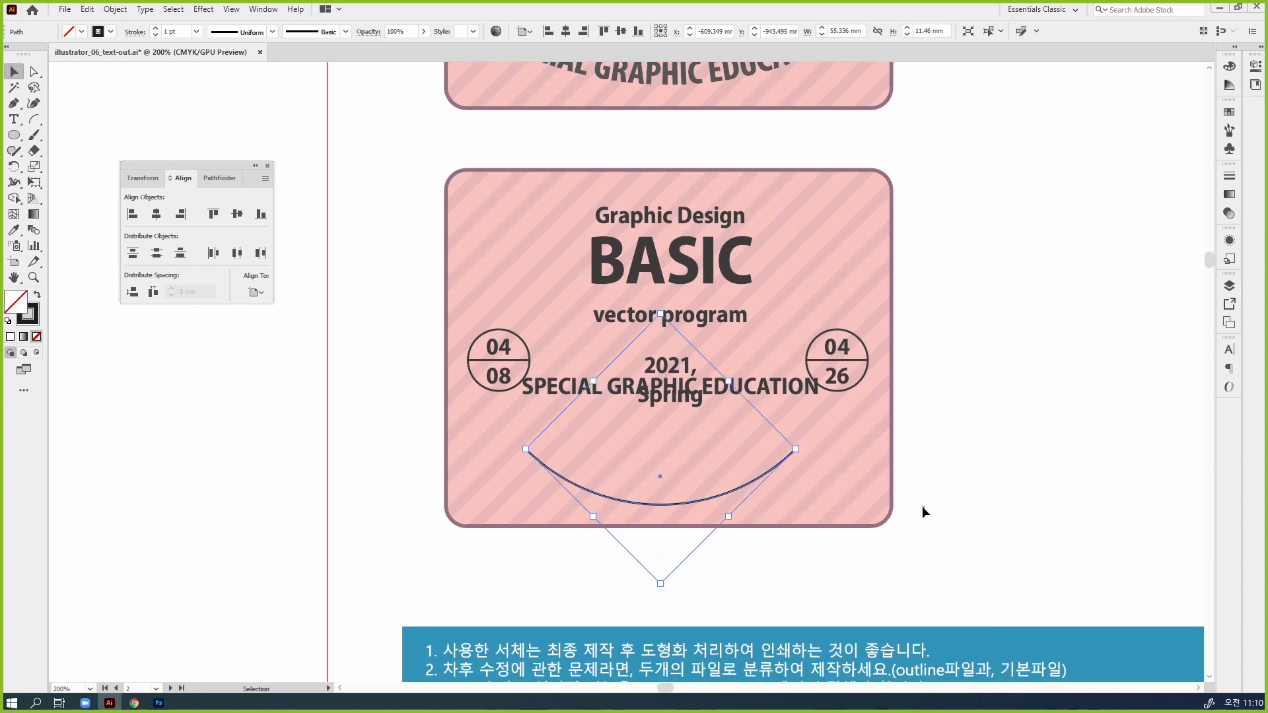
left_click_drag(837, 519, 959, 555)
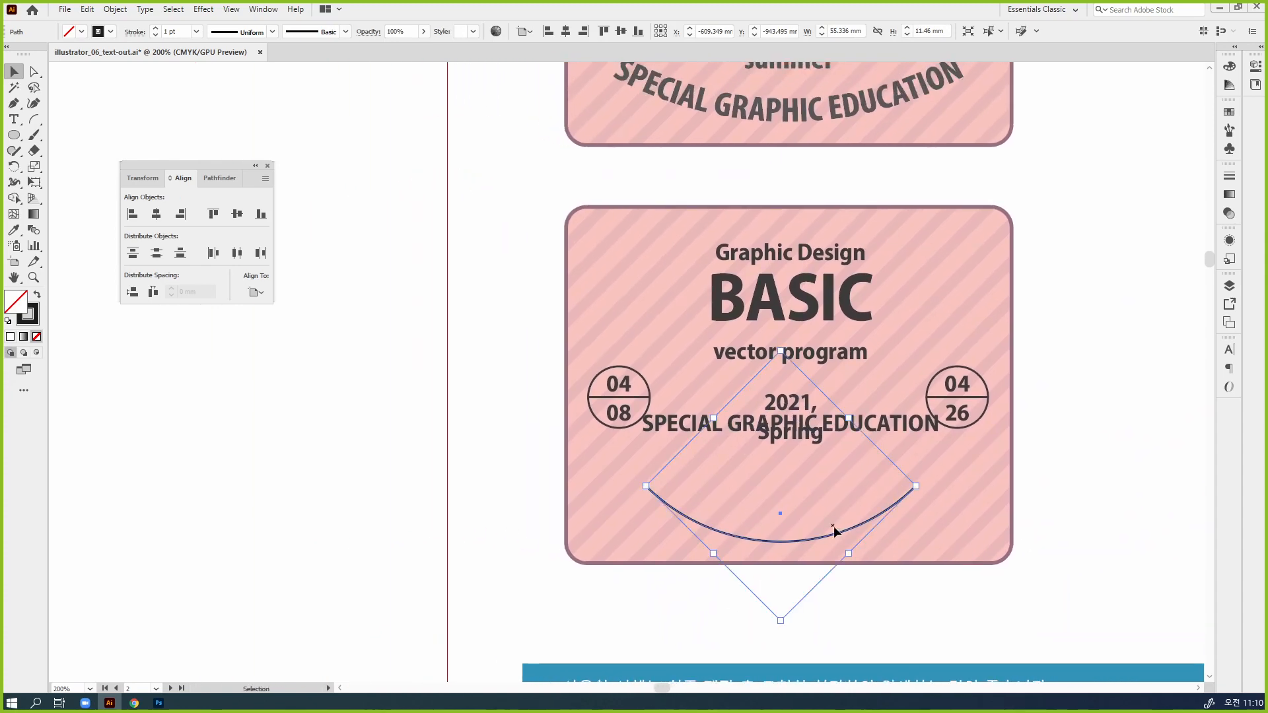
left_click_drag(845, 530, 853, 520)
left_click(962, 569)
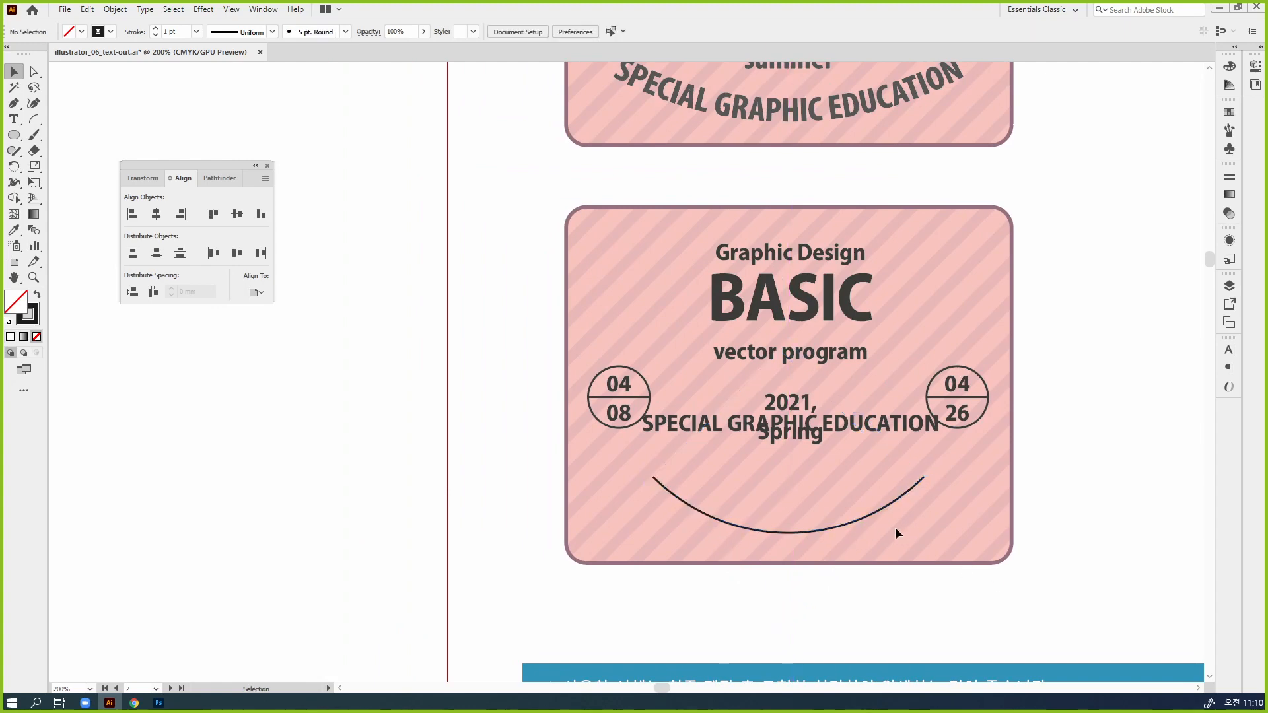
Enlarge the arc further to about 66 mm wide within the badge and deselect it
left_click(889, 505)
left_click_drag(925, 478, 958, 478)
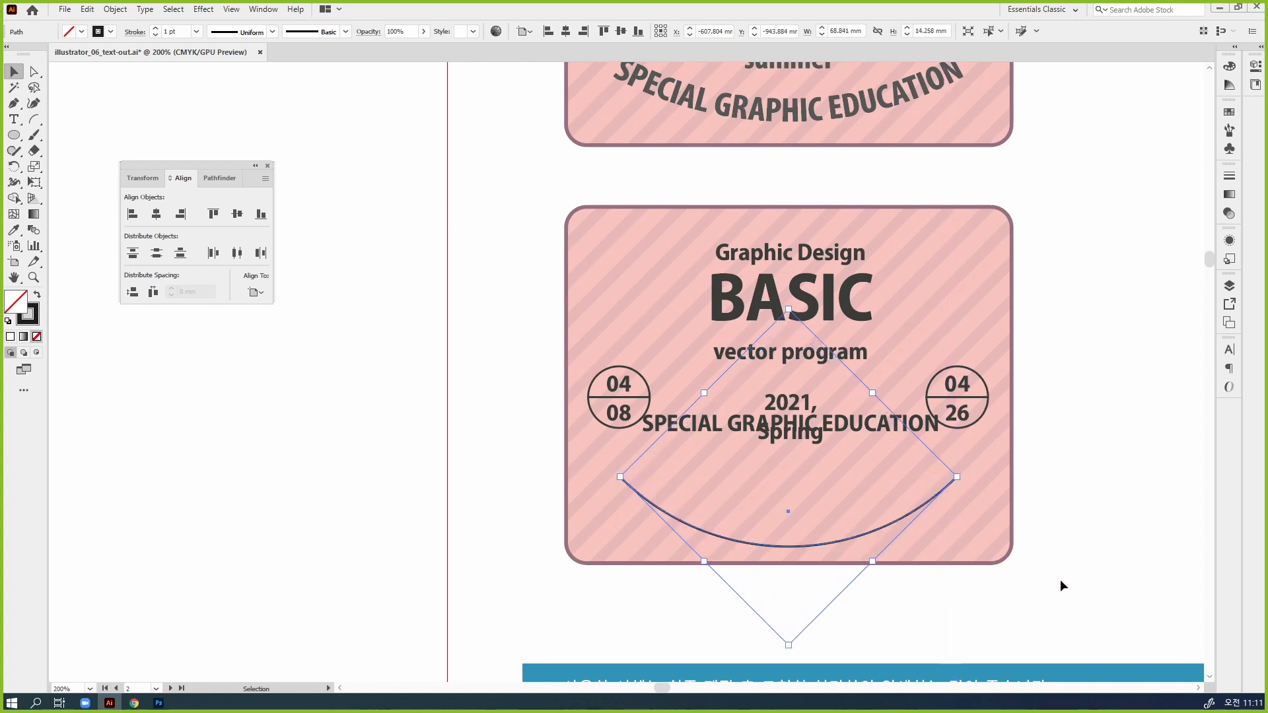
left_click_drag(790, 647, 794, 631)
left_click(884, 656)
Move the straight "SPECIAL GRAPHIC EDUCATION" text below the badge and turn the arc into a type path with placeholder text
left_click_drag(869, 427, 862, 590)
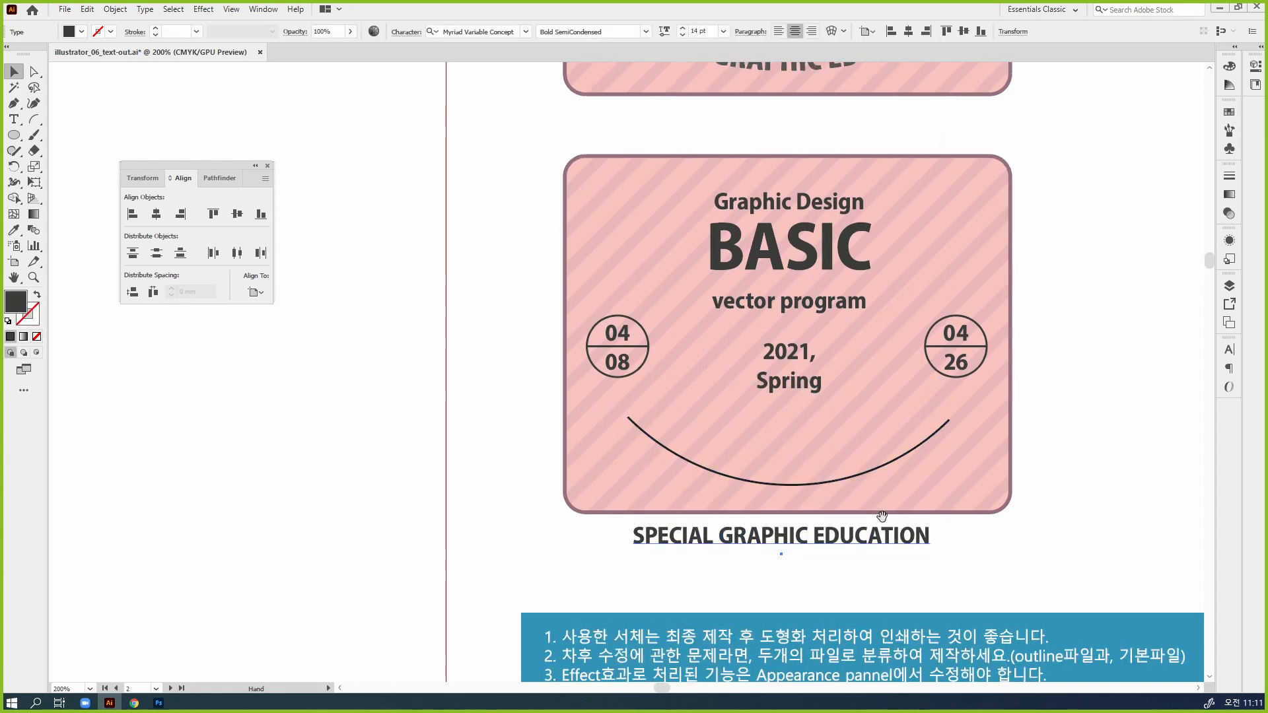
scroll(858, 567, "down", 1)
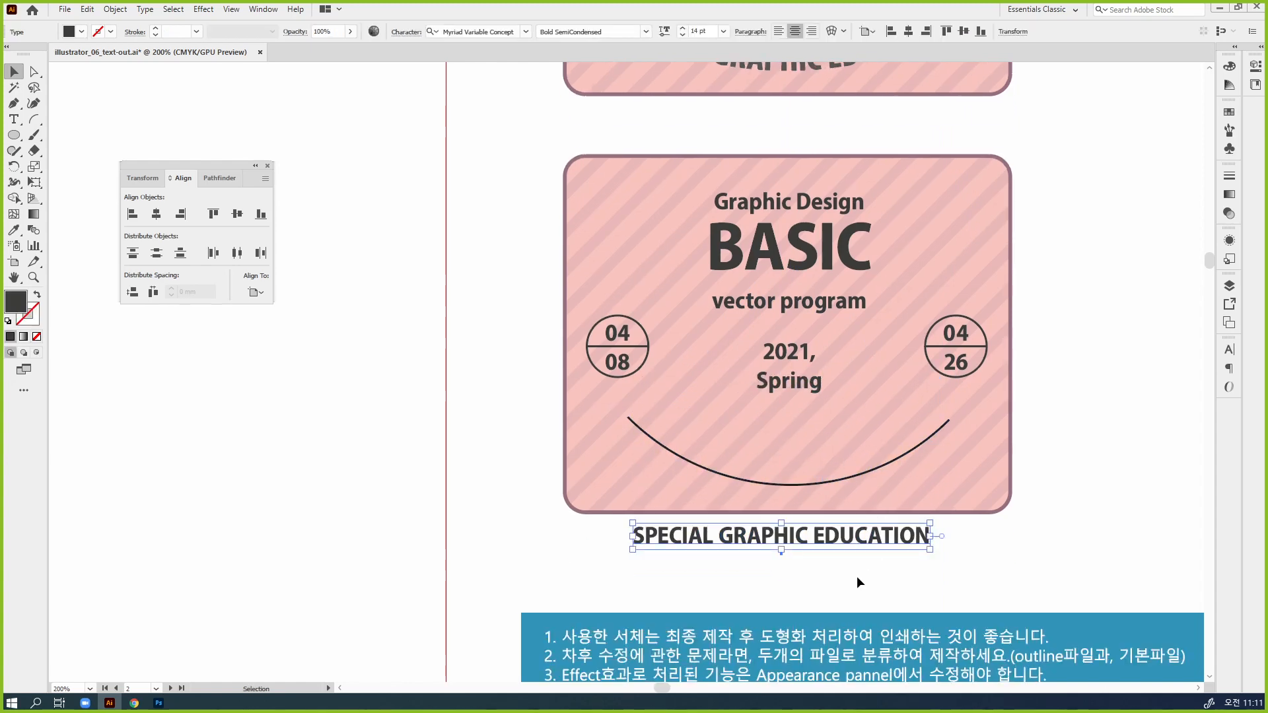
left_click(818, 483)
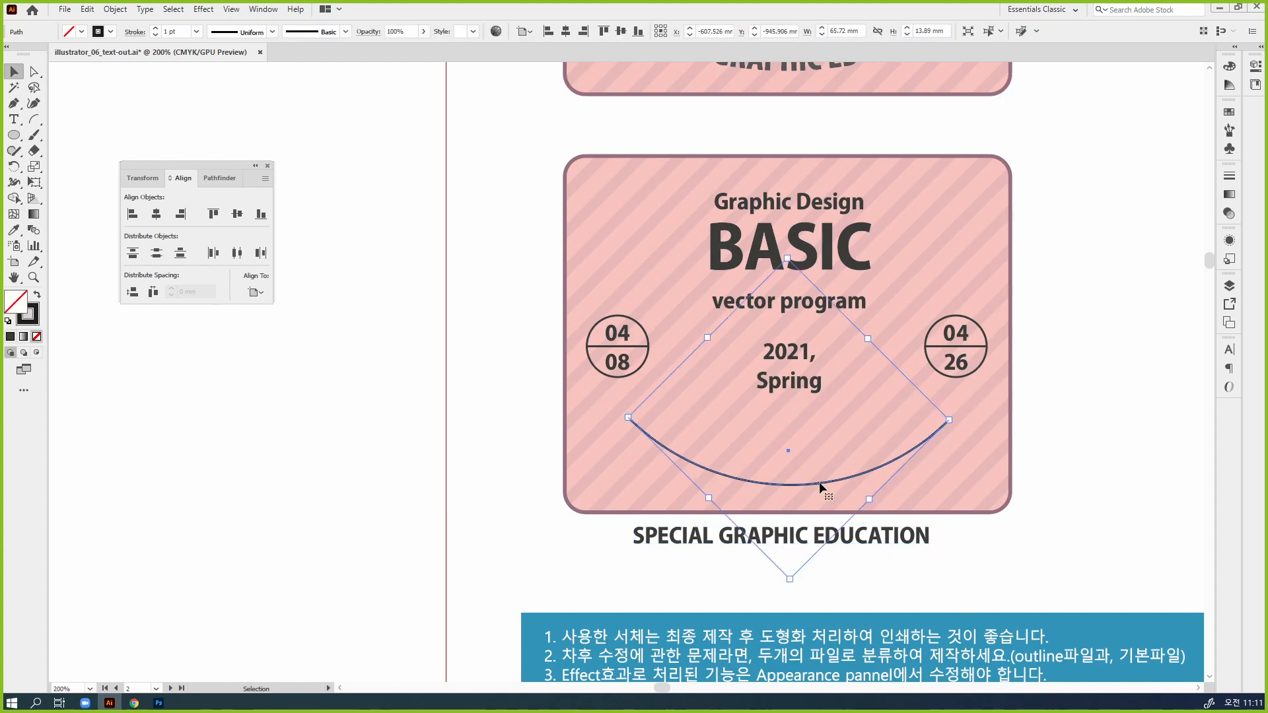
left_click(13, 119)
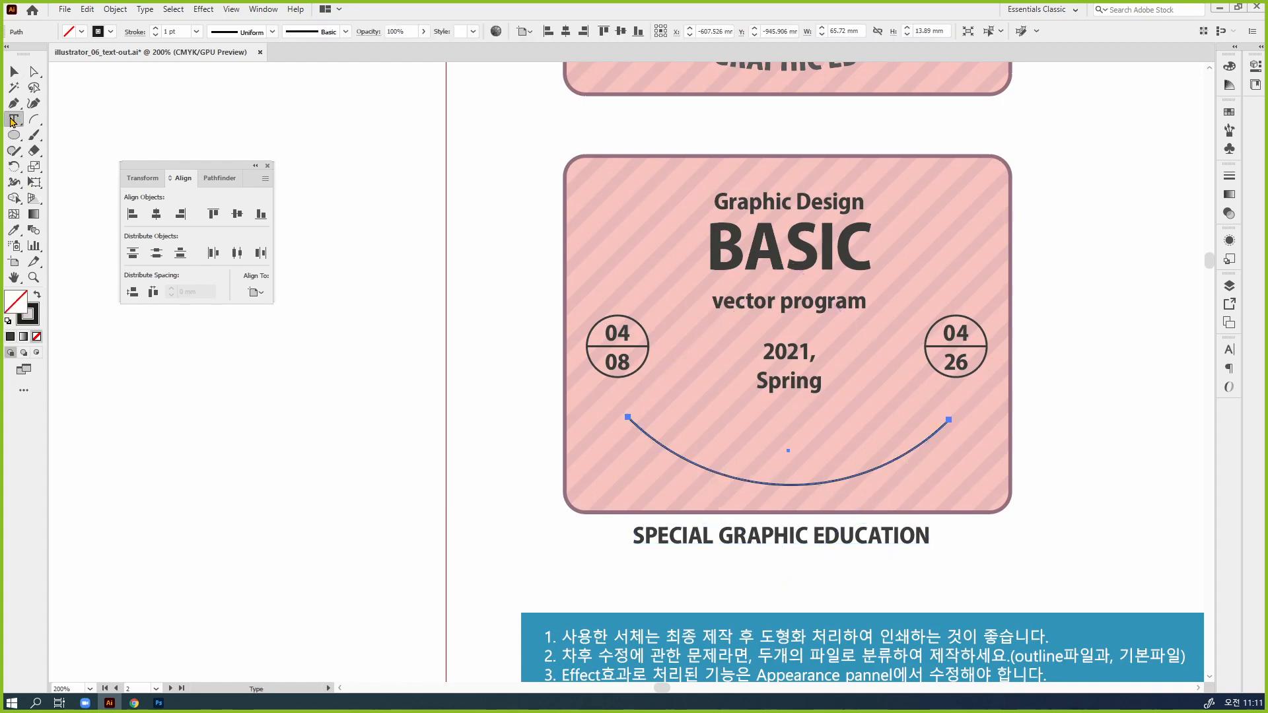
left_click(788, 484)
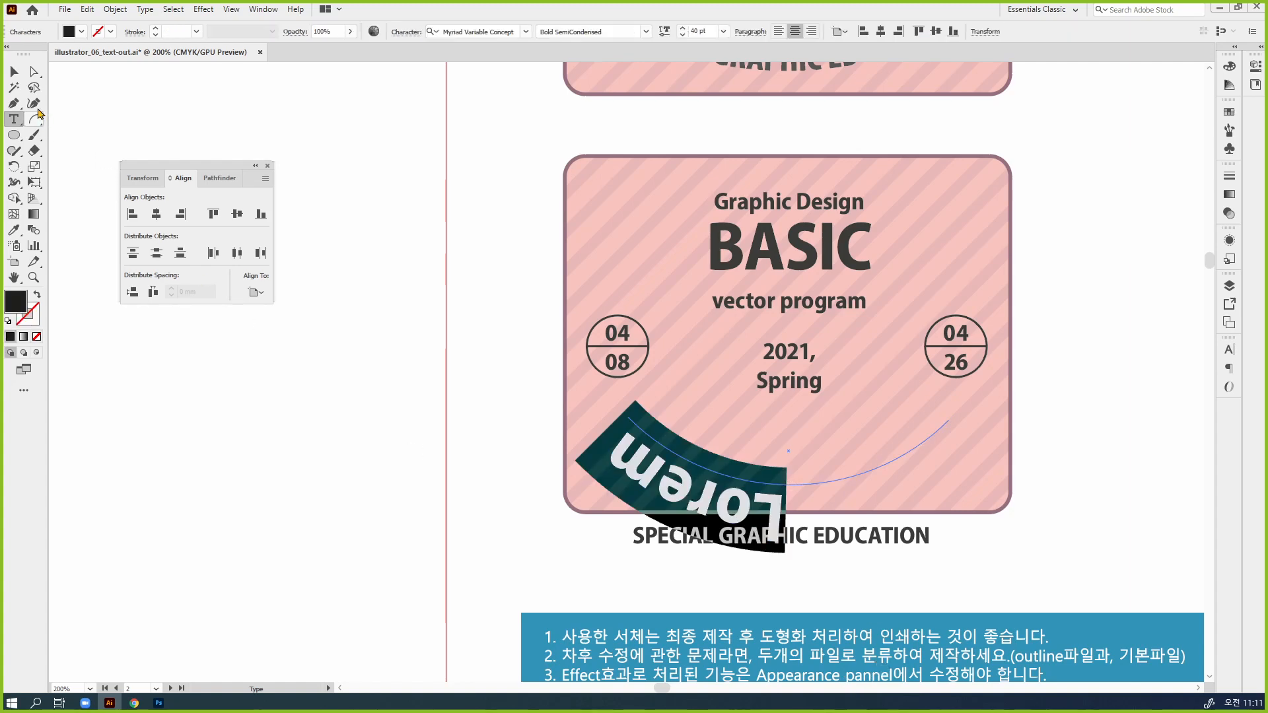
Extend the placeholder text's range across the whole arc and flip the text to the arc's inner, upper side
left_click(14, 71)
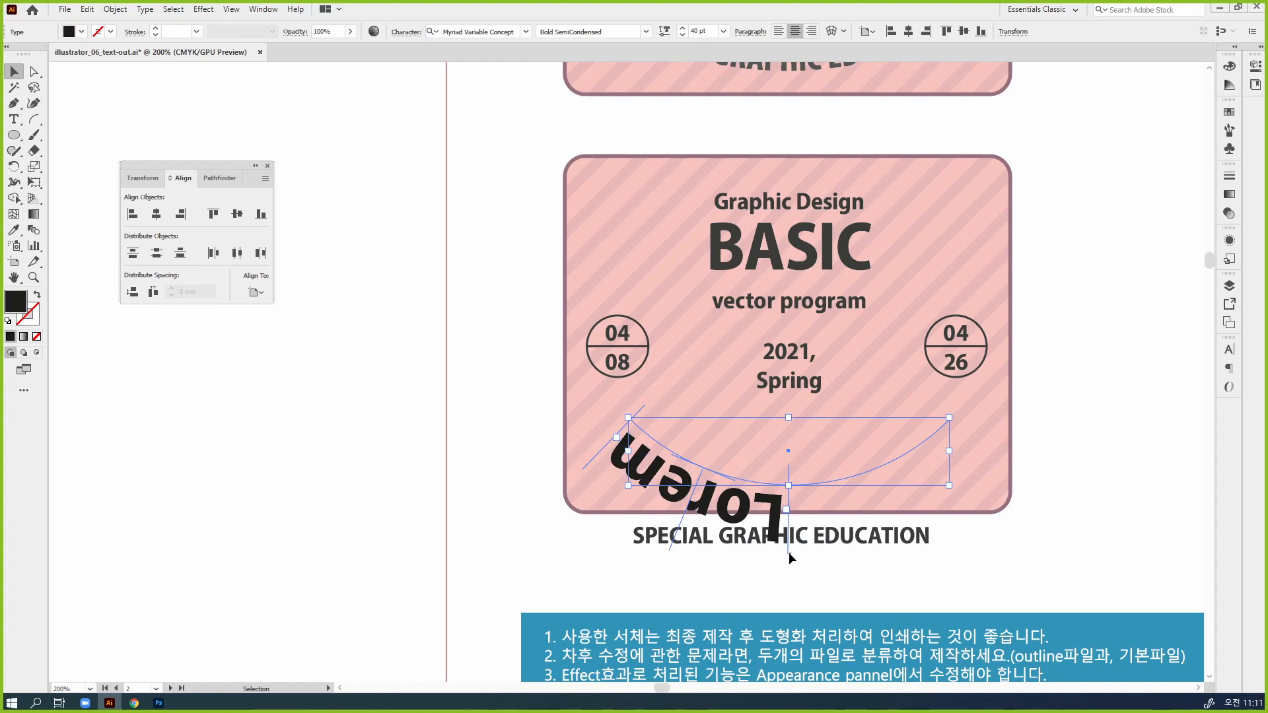
left_click_drag(788, 554, 1002, 468)
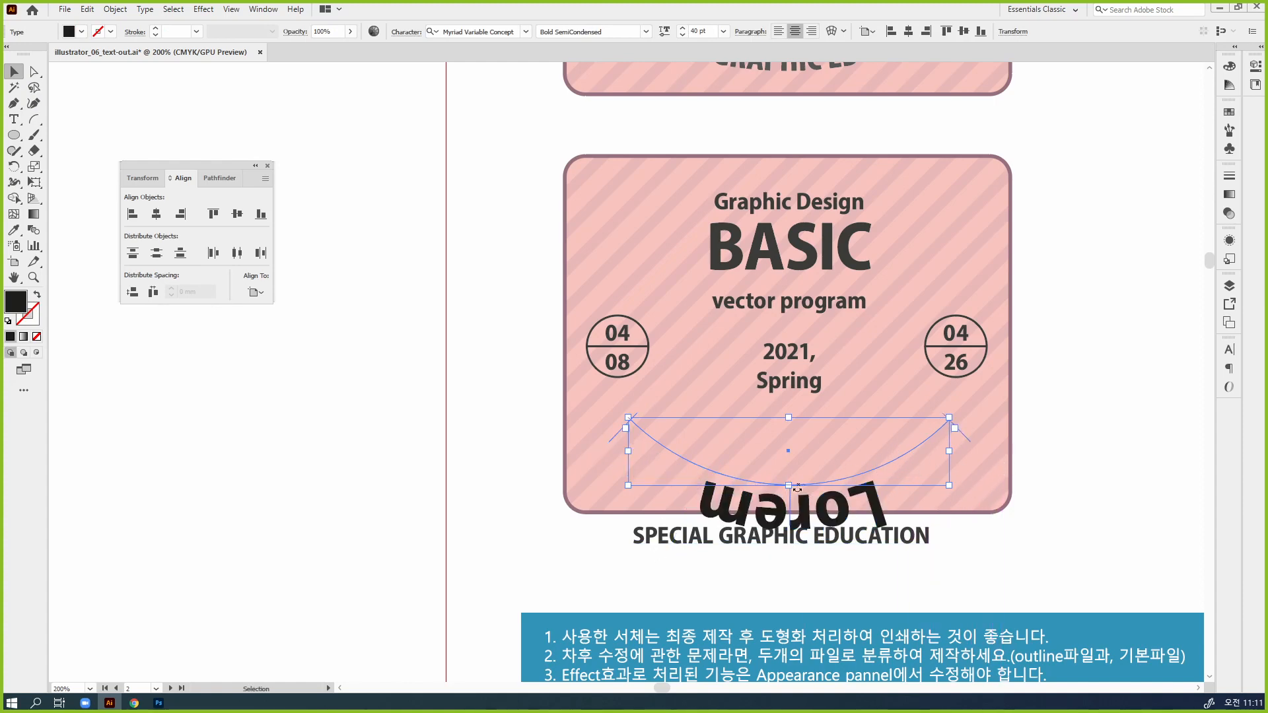
left_click_drag(789, 496, 790, 450)
Apply the formatting of the straight "SPECIAL GRAPHIC EDUCATION" text to the curved placeholder with the Eyedropper, and deselect
key("i")
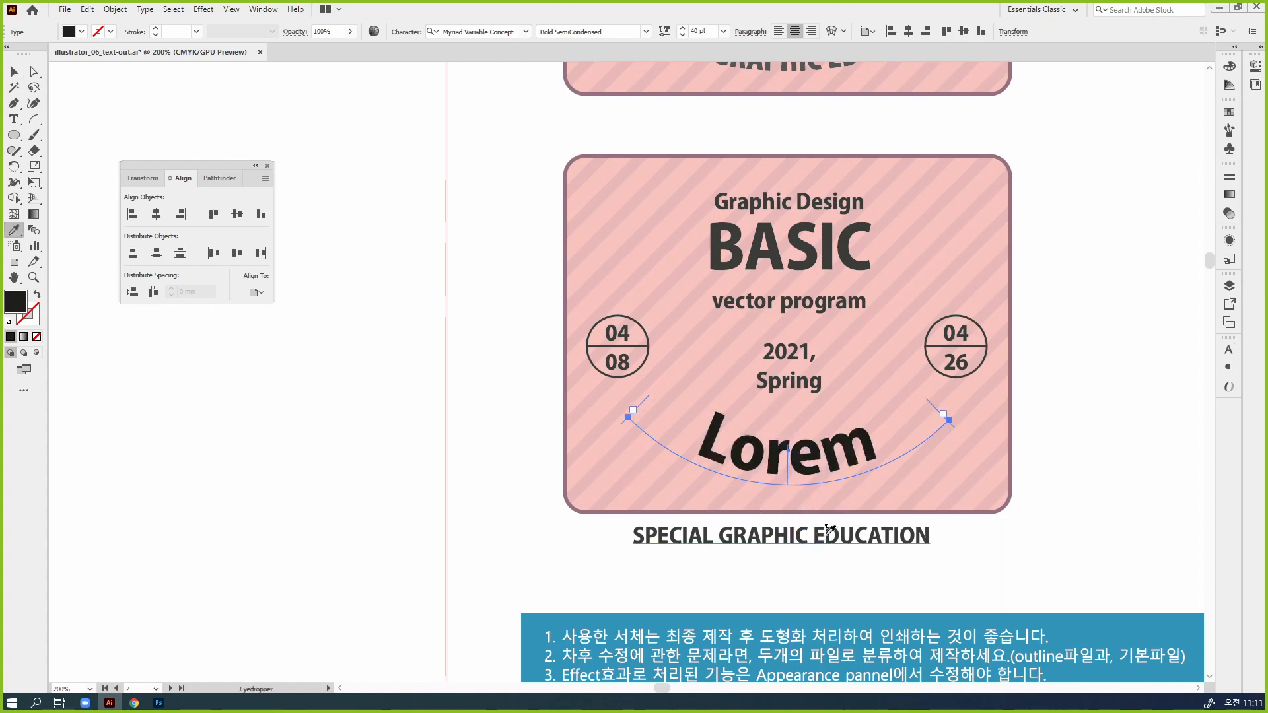
left_click(825, 534)
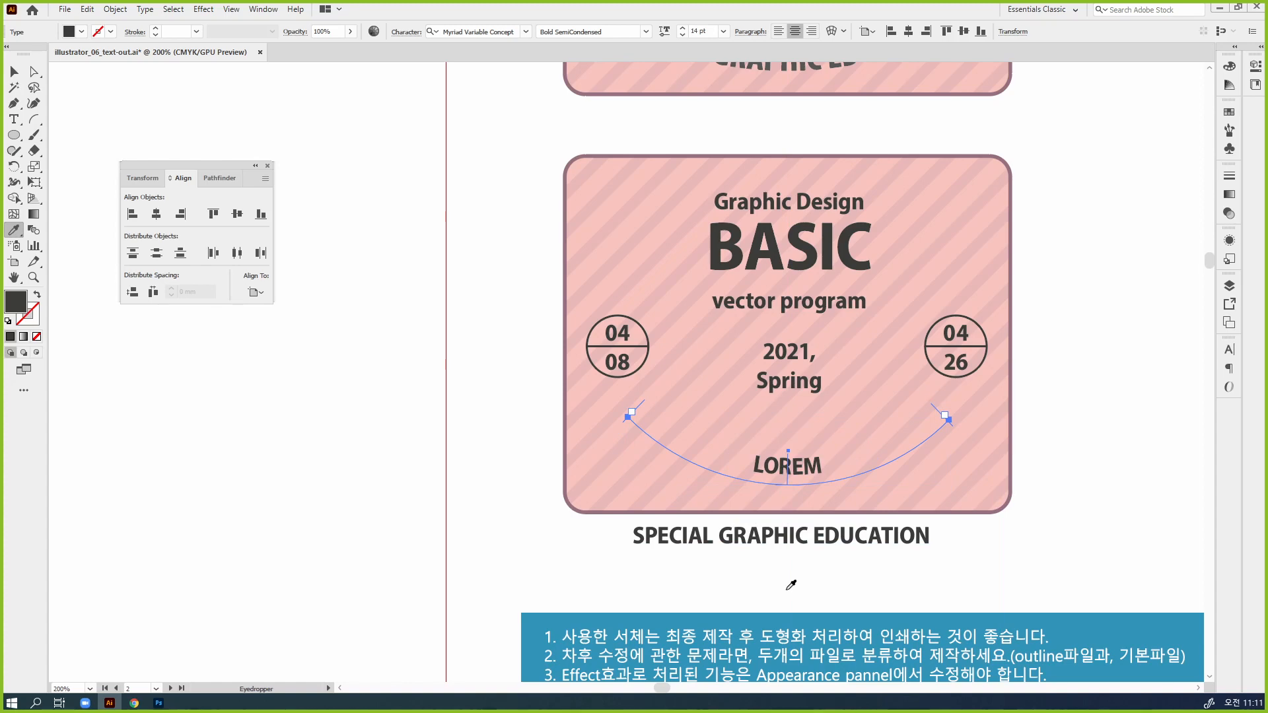
key("v")
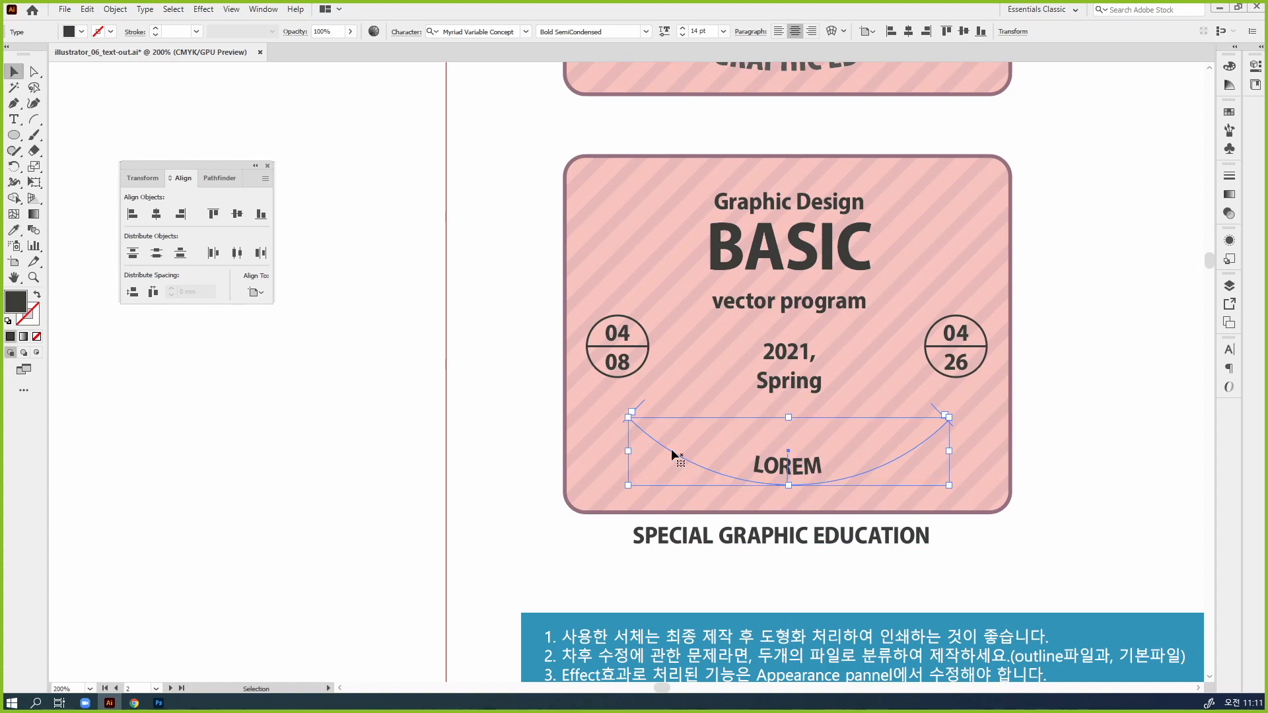
left_click(848, 594)
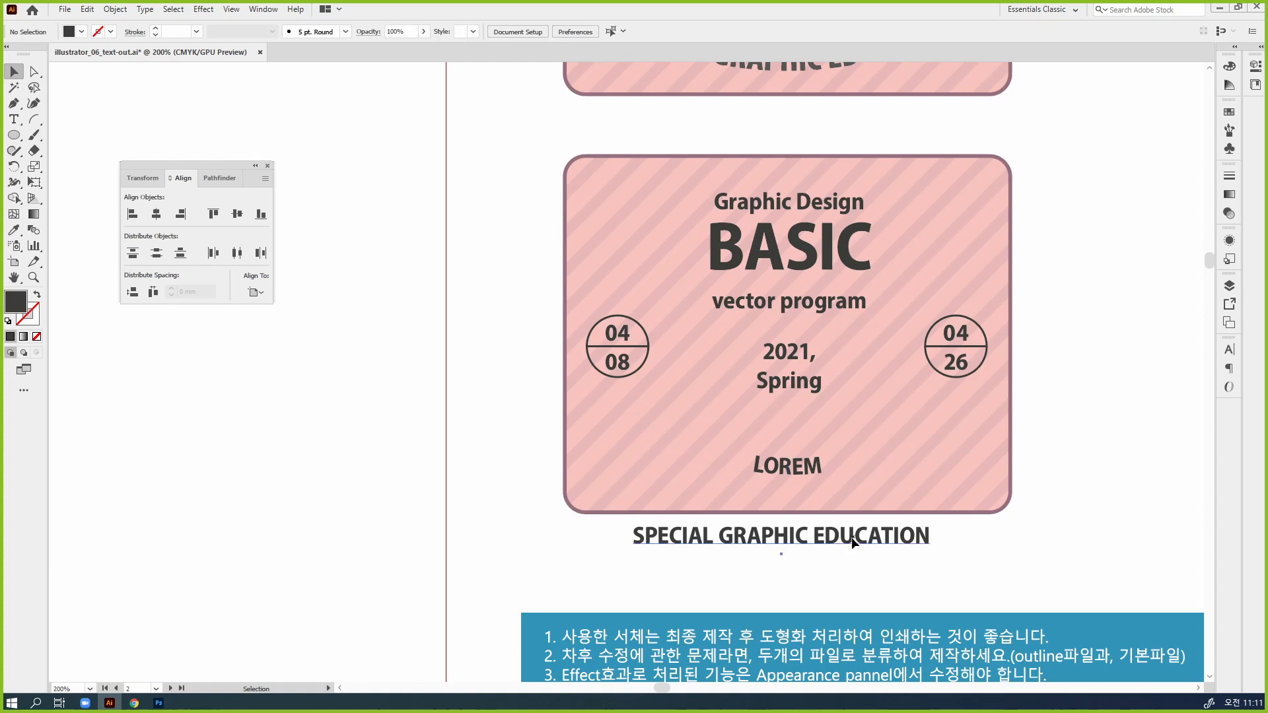
Copy "SPECIAL GRAPHIC EDUCATION" from the straight text and replace the placeholder on the arc with it
left_click(848, 537)
key("ctrl+c")
left_click(793, 484)
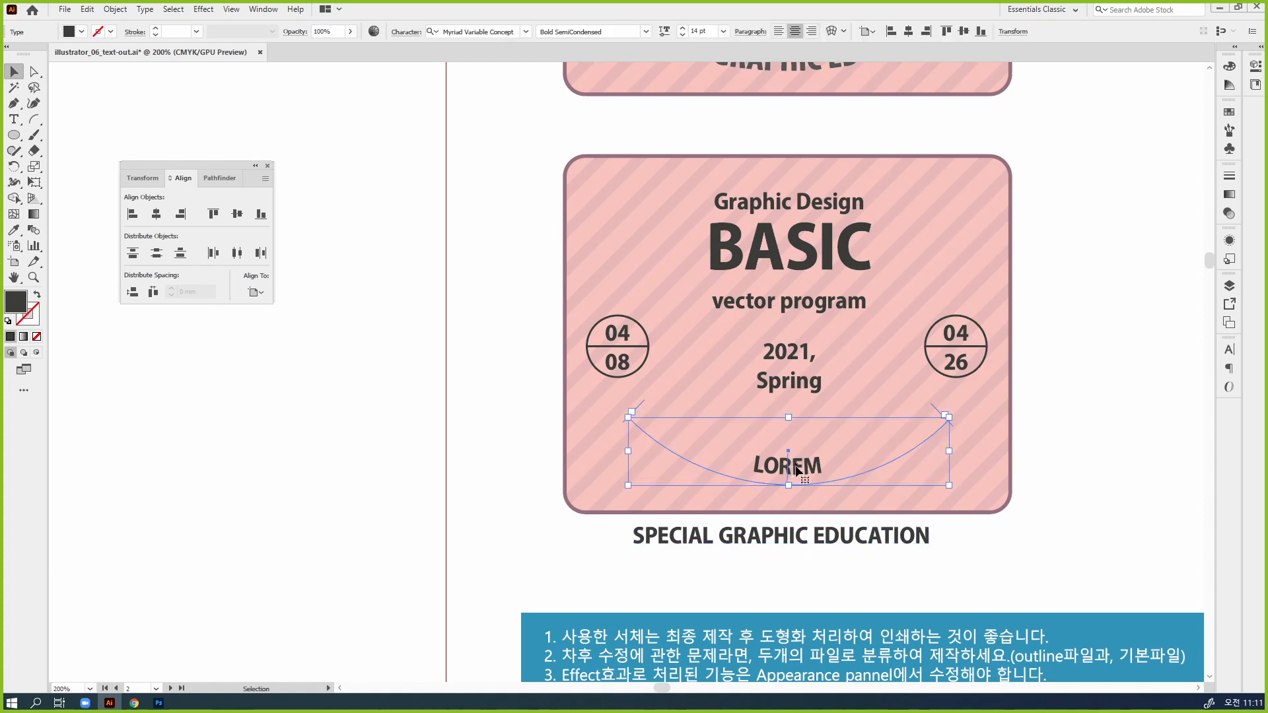
key("t")
key("ctrl+a")
key("ctrl+v")
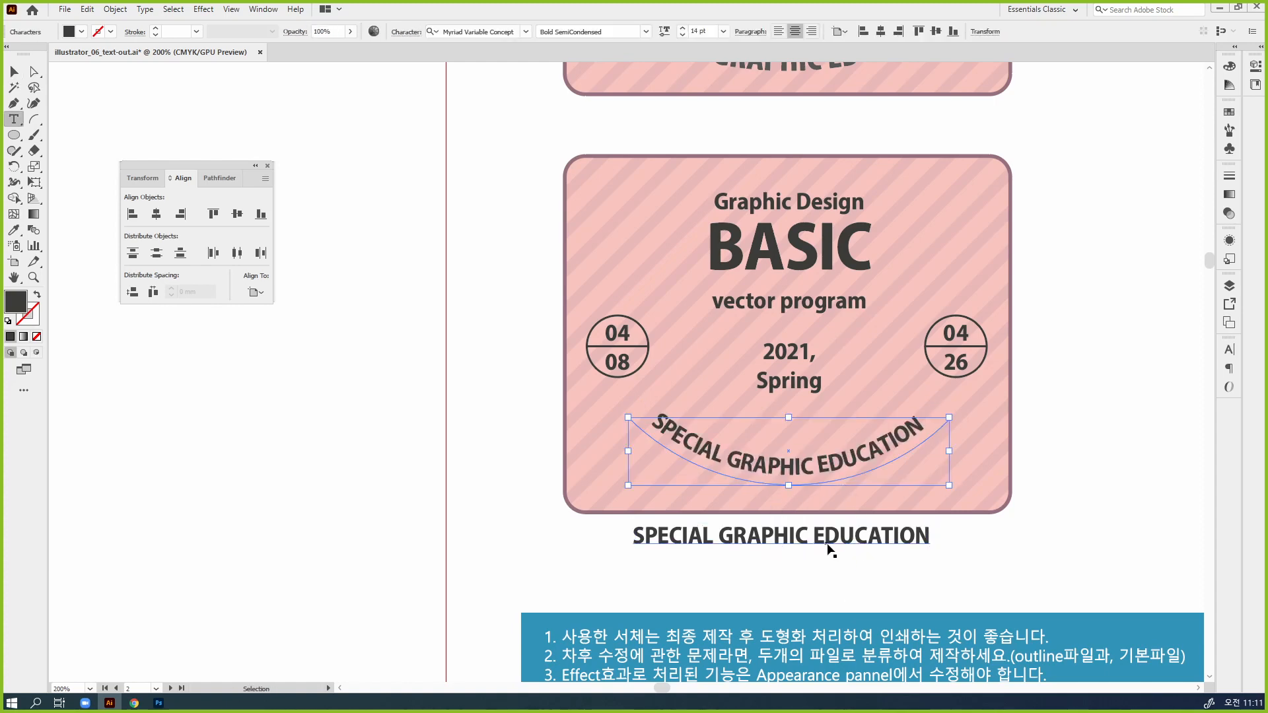
key("Escape")
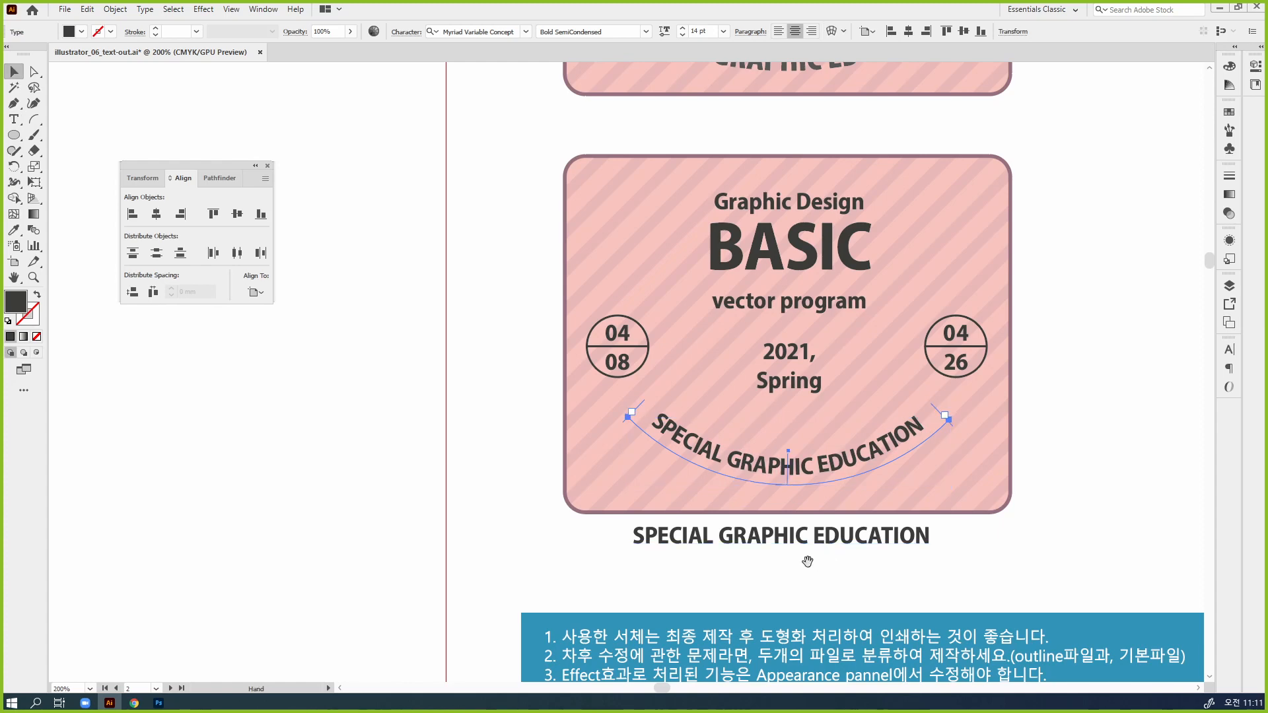
Move the straight "SPECIAL GRAPHIC EDUCATION" beside the badge and place copies of "2021, Spring", "vector program", "BASIC" and "Graphic Design" above it
left_click_drag(829, 550, 688, 554)
left_click_drag(515, 542, 998, 482)
left_click_drag(672, 385, 1029, 433)
left_click_drag(693, 316, 1063, 360)
left_click_drag(673, 267, 1075, 316)
left_click_drag(693, 214, 1082, 244)
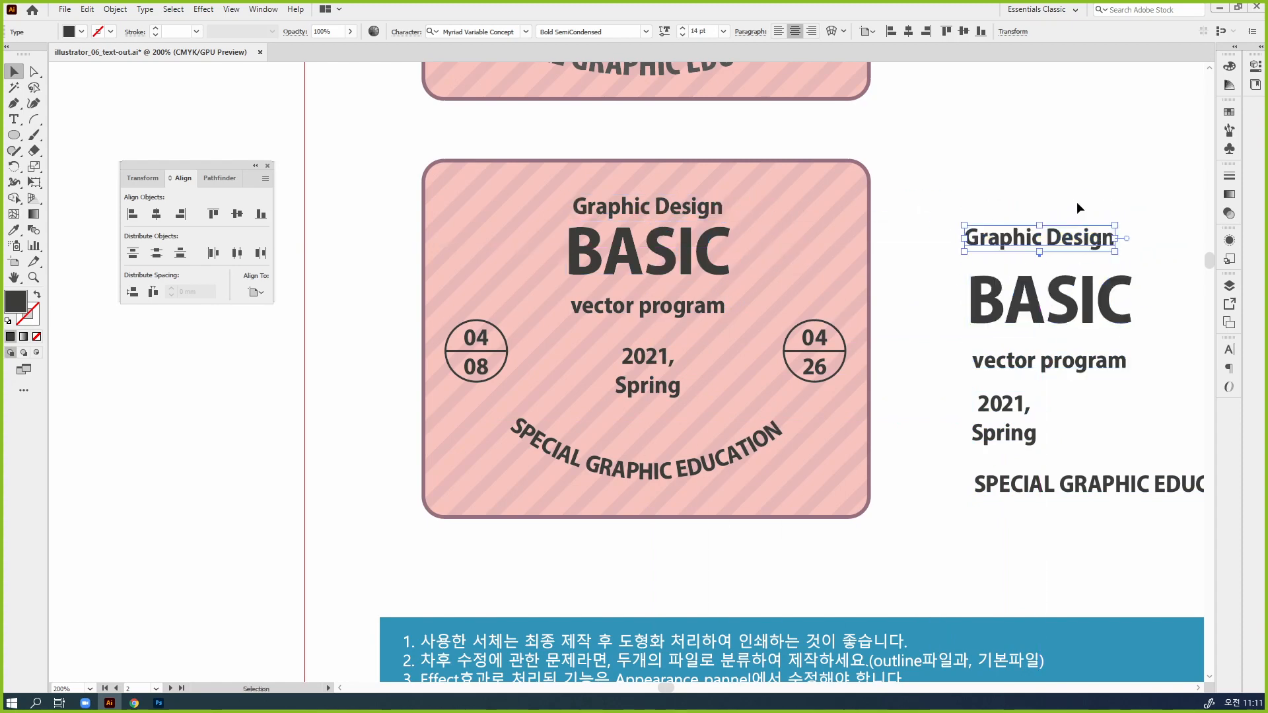
left_click(921, 298)
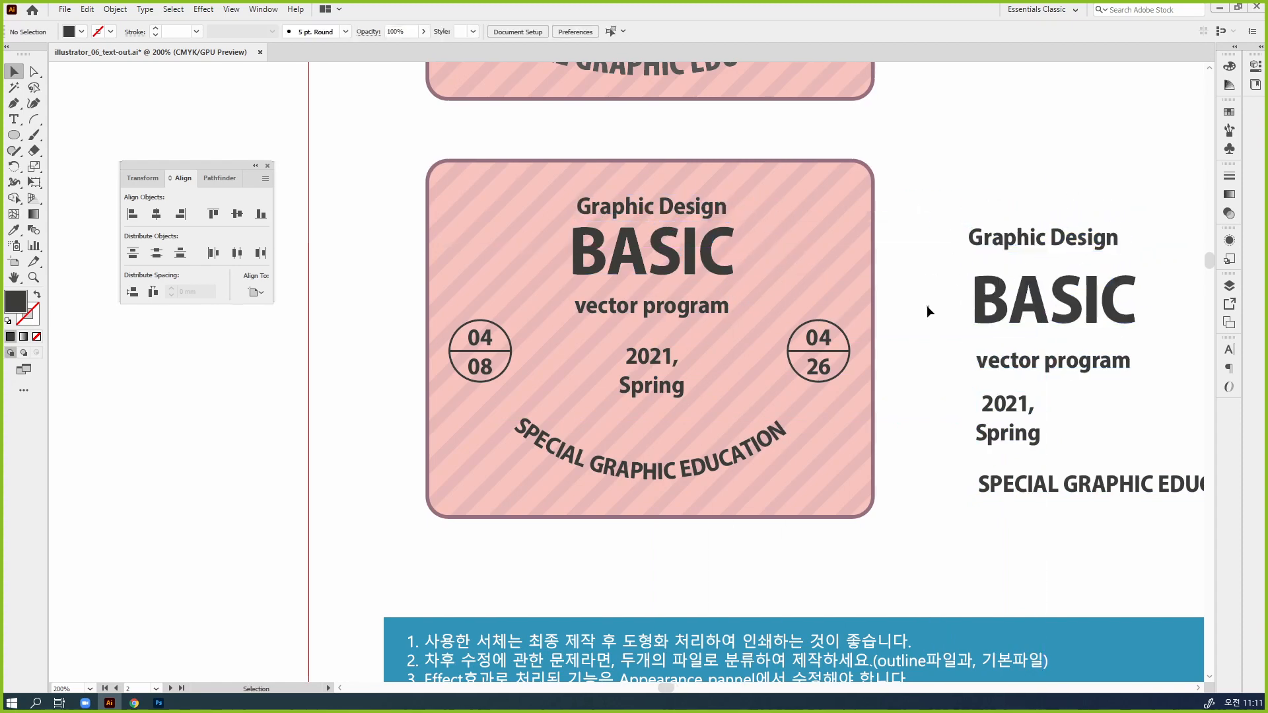
Nudge the curved "SPECIAL GRAPHIC EDUCATION" text with its path up by one increment and deselect it
left_click_drag(878, 338, 898, 379)
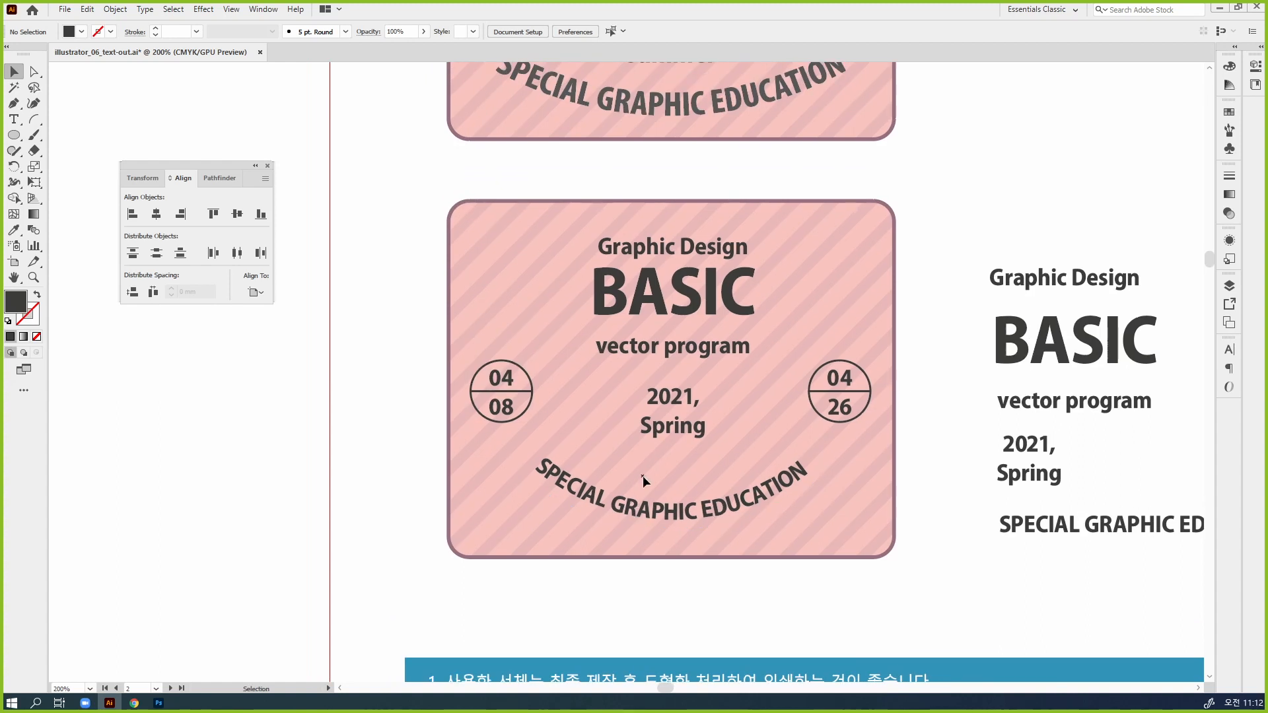
left_click(34, 71)
left_click(621, 494)
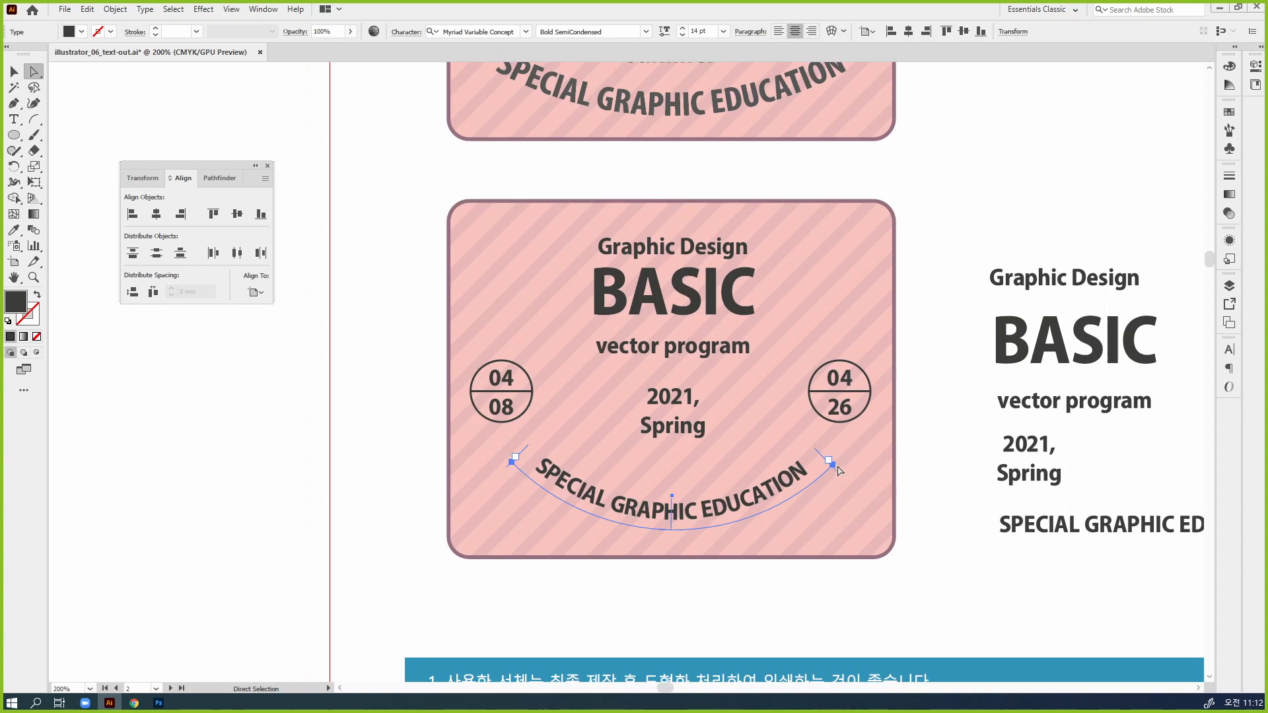
left_click(704, 552)
left_click(646, 499)
key("Up")
key("Up")
key("Up")
key("Down")
key("Down")
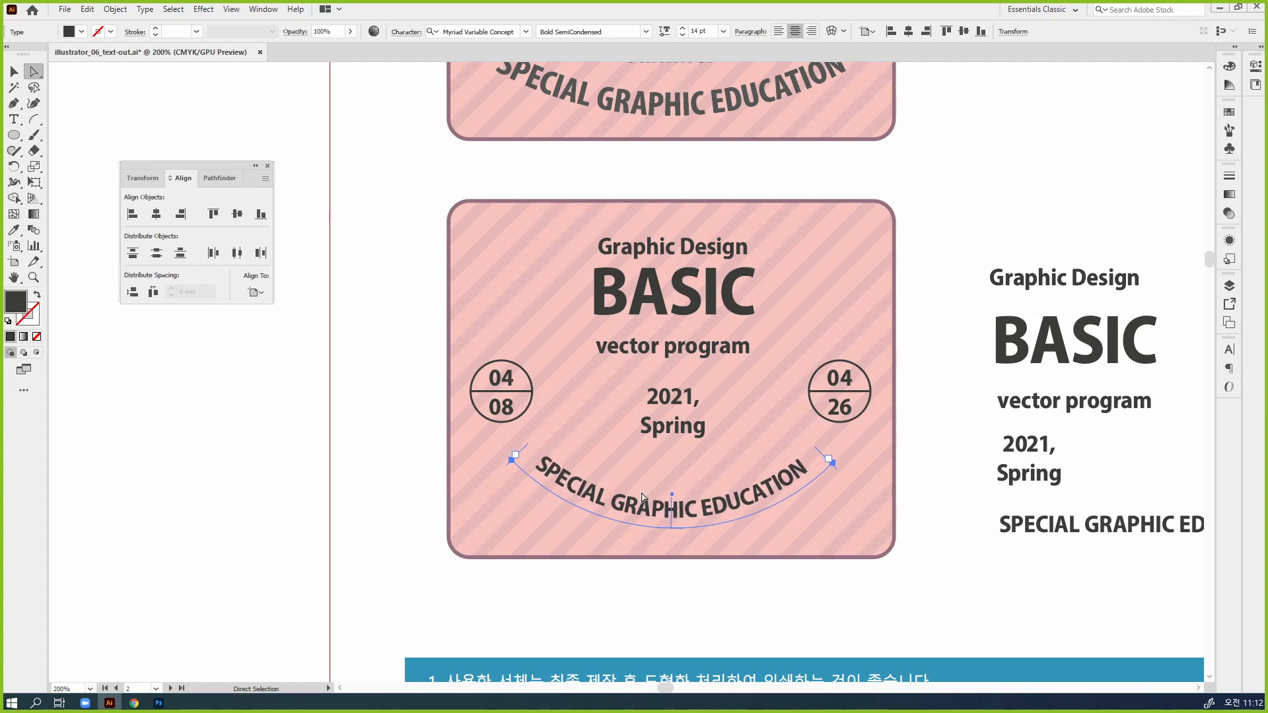
left_click(709, 545)
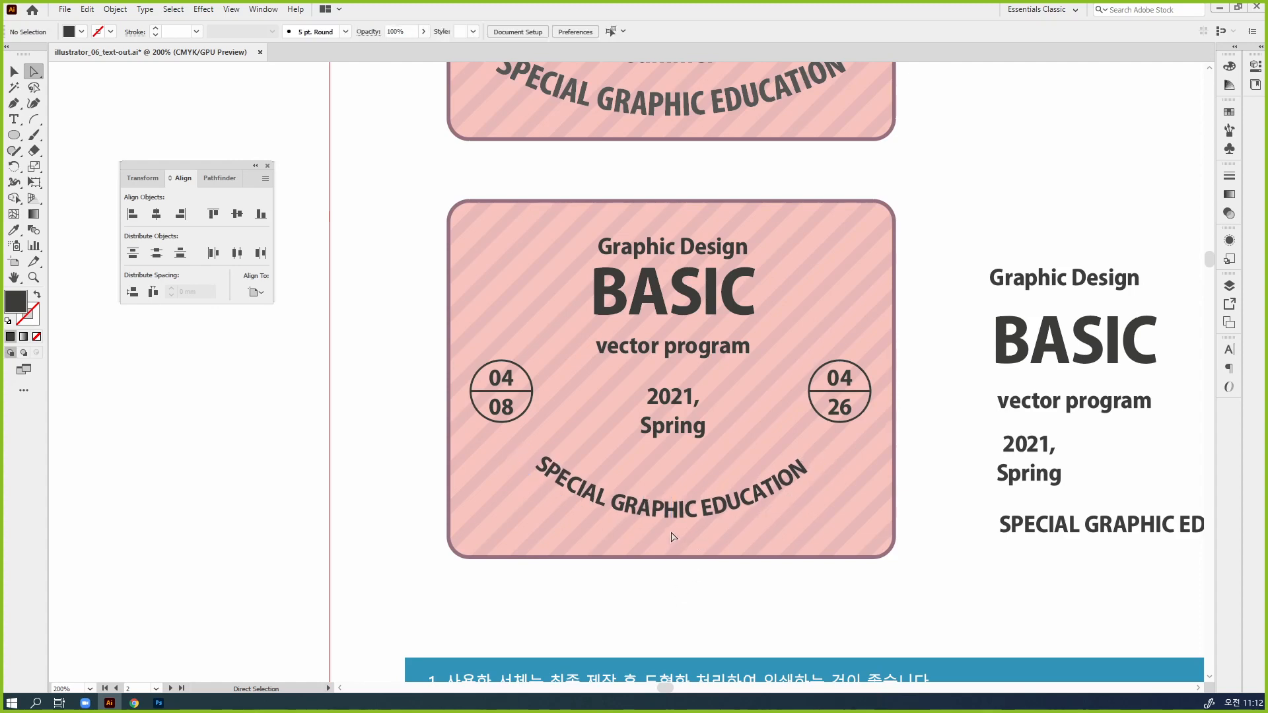
Flatten the arc under the curved "SPECIAL GRAPHIC EDUCATION" text to about 11.8 mm high by nudging its curve segment upward
left_click(673, 530)
key("Up")
key("Up")
key("Up")
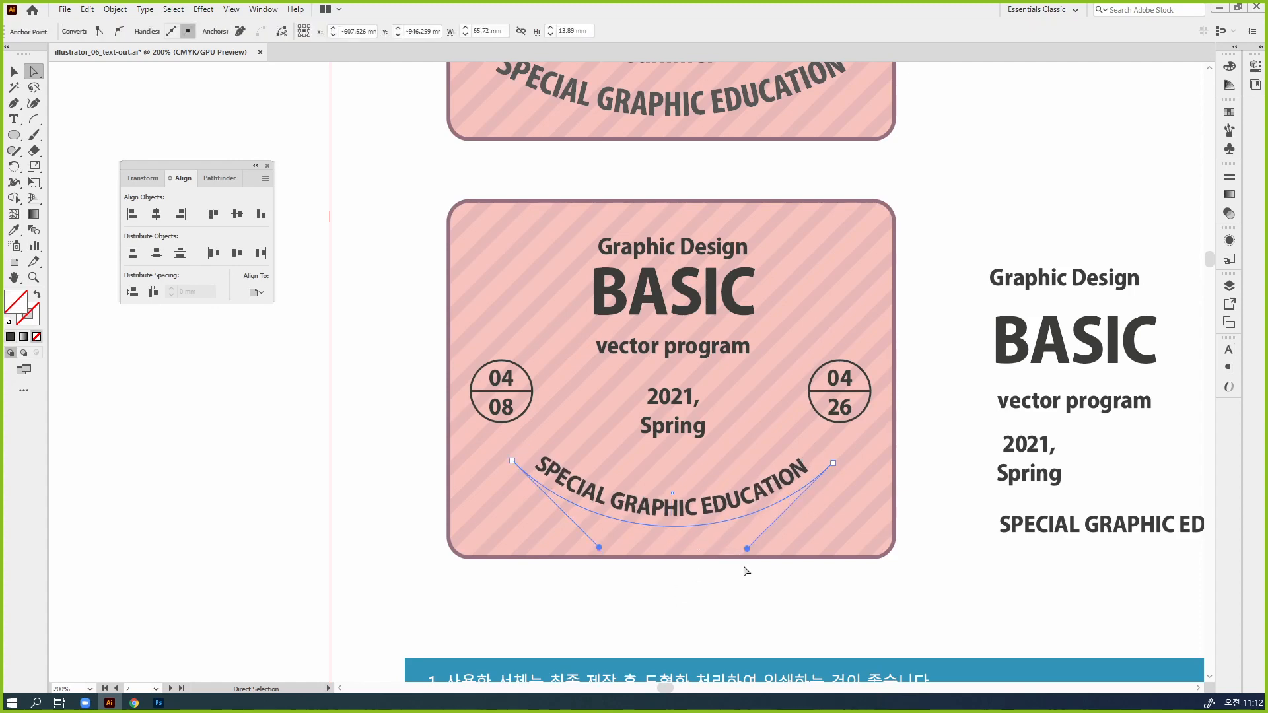
key("Up")
key("Up")
key("Up")
key("Up")
key("Up")
key("Up")
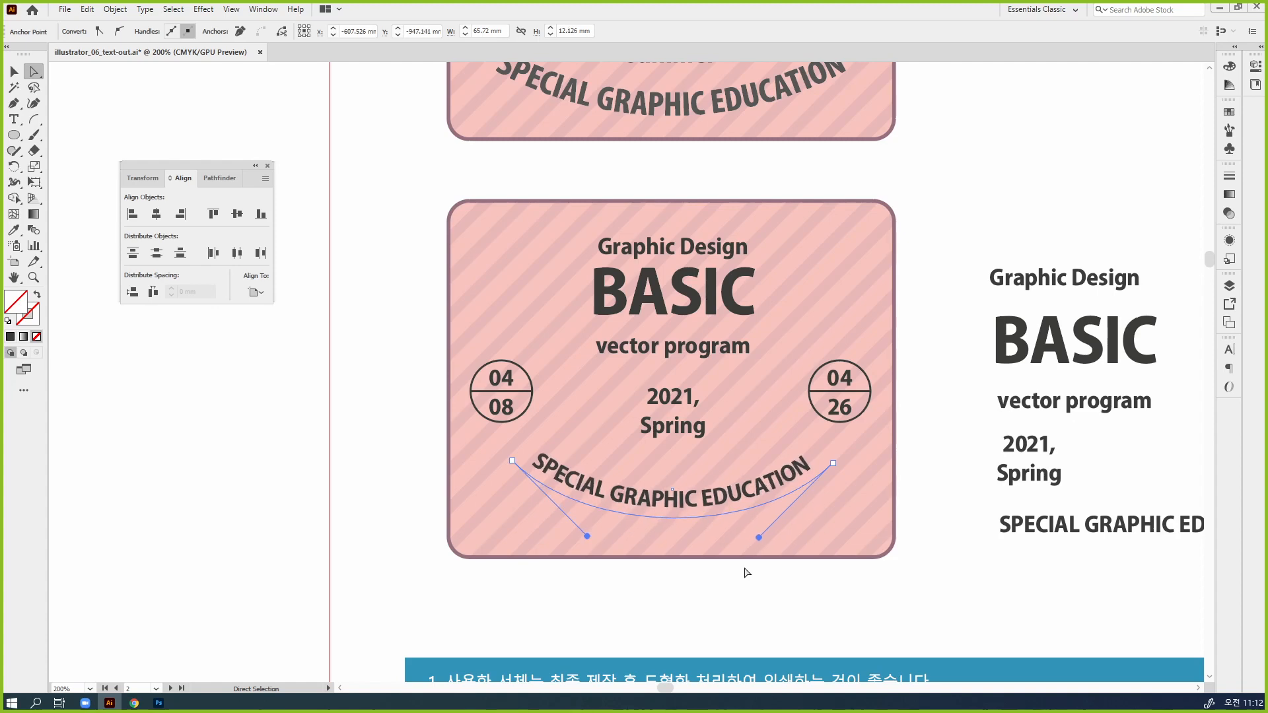
key("Down")
key("Down")
key("Down")
key("Down")
Set the baseline shift of the curved "SPECIAL GRAPHIC EDUCATION" text to 0 pt
left_click(1228, 368)
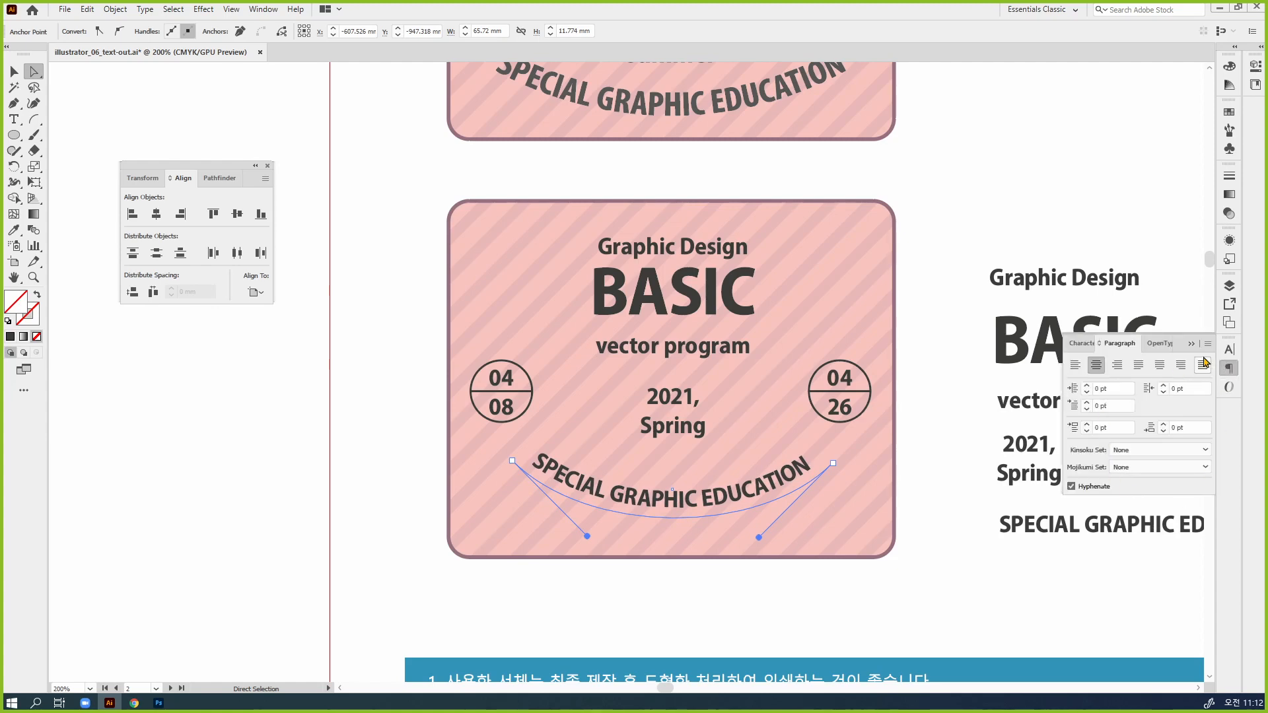
left_click(1229, 349)
left_click(1125, 500)
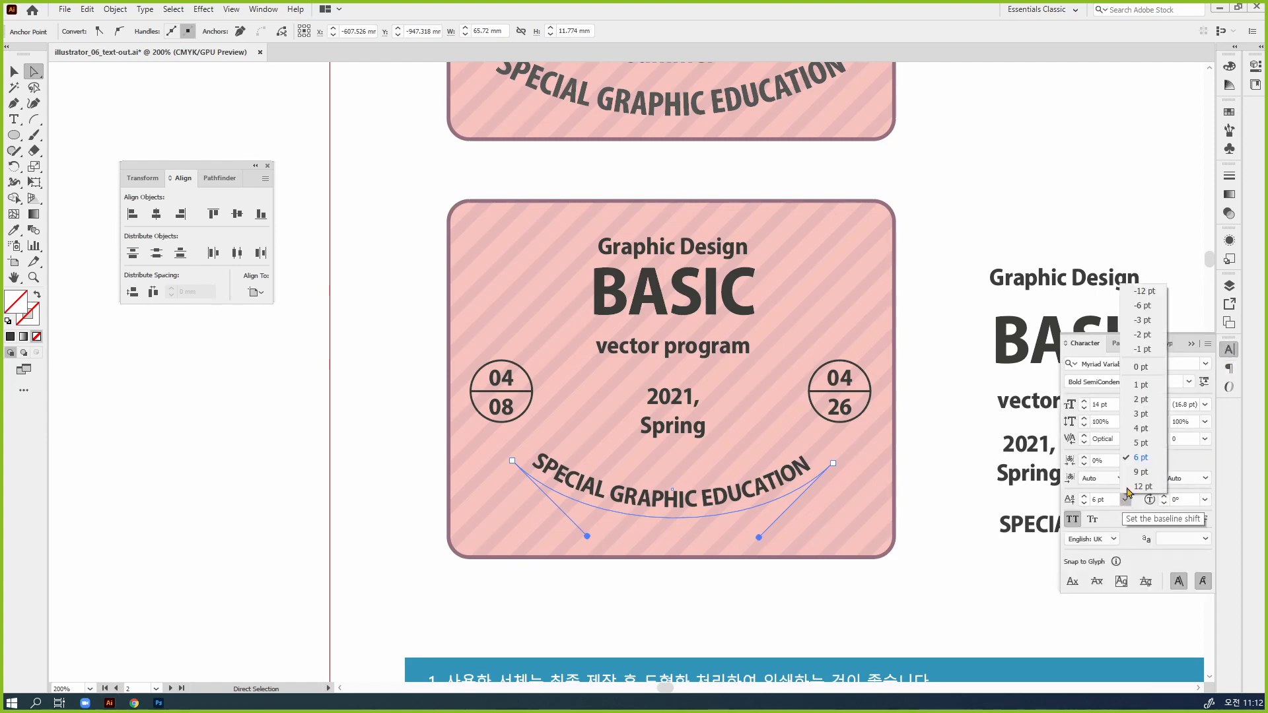
left_click(1135, 379)
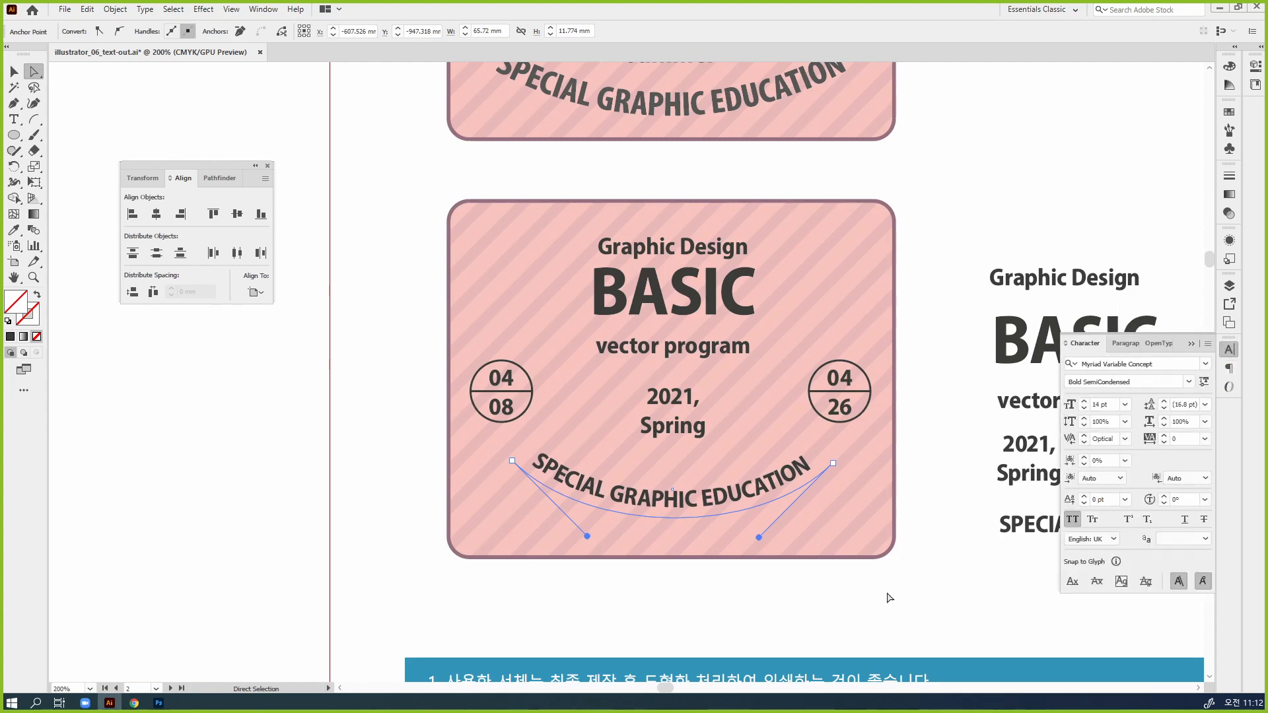
left_click(829, 606)
key("v")
left_click(716, 526)
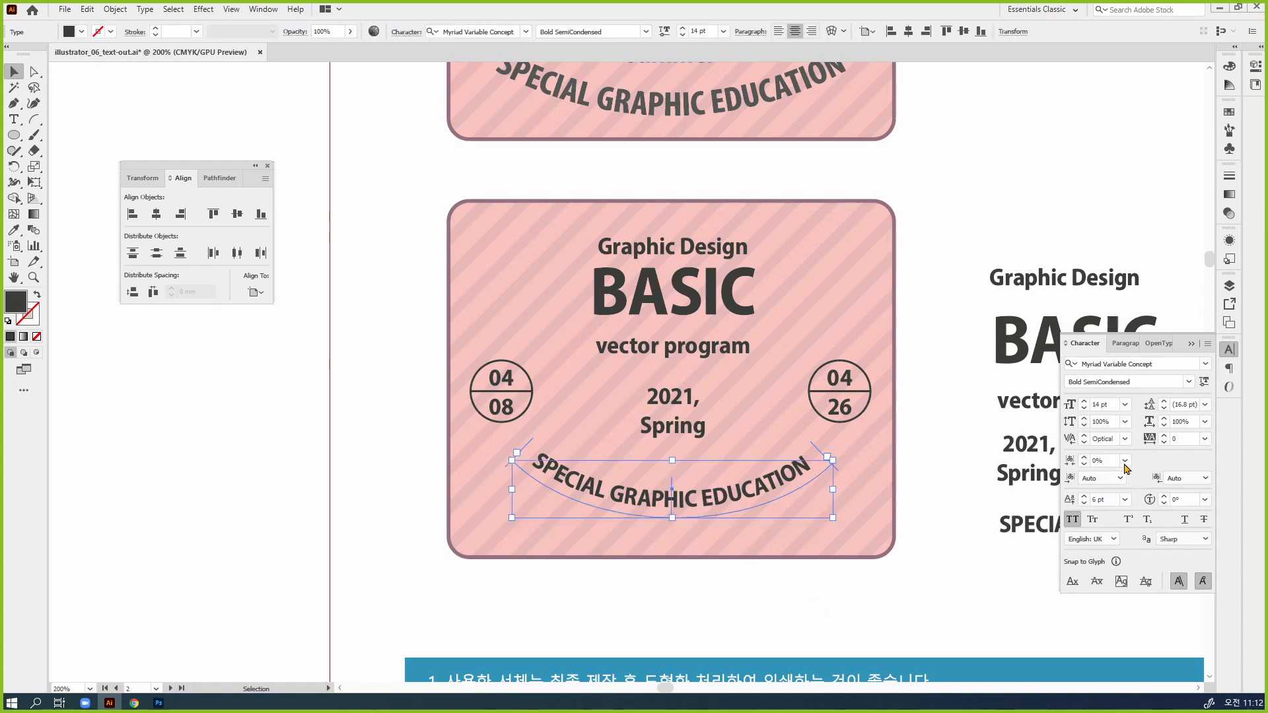
left_click_drag(1103, 501, 1039, 503)
type("0")
key("Return")
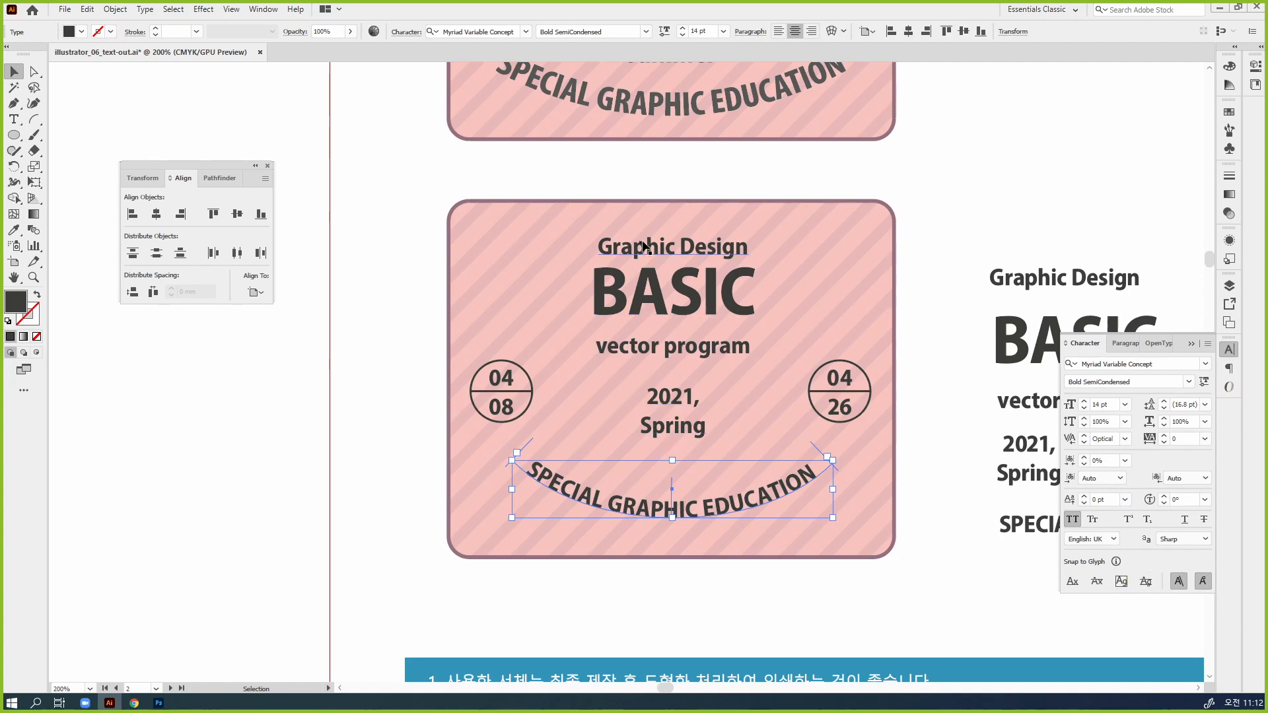
Set the baseline shift of the badge's "Graphic Design", "BASIC", "vector program" and "2021, Spring" texts to 0 pt and deselect them
left_click_drag(427, 214, 553, 274)
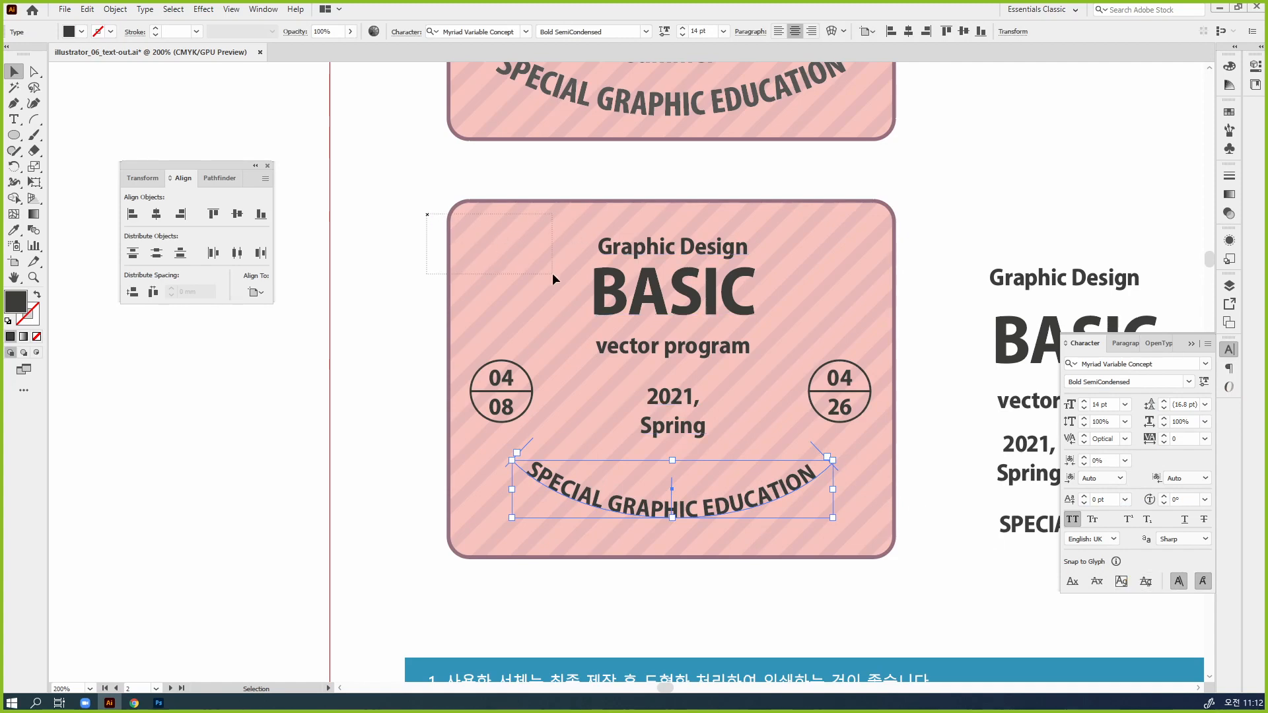
left_click(639, 329)
left_click(1125, 499)
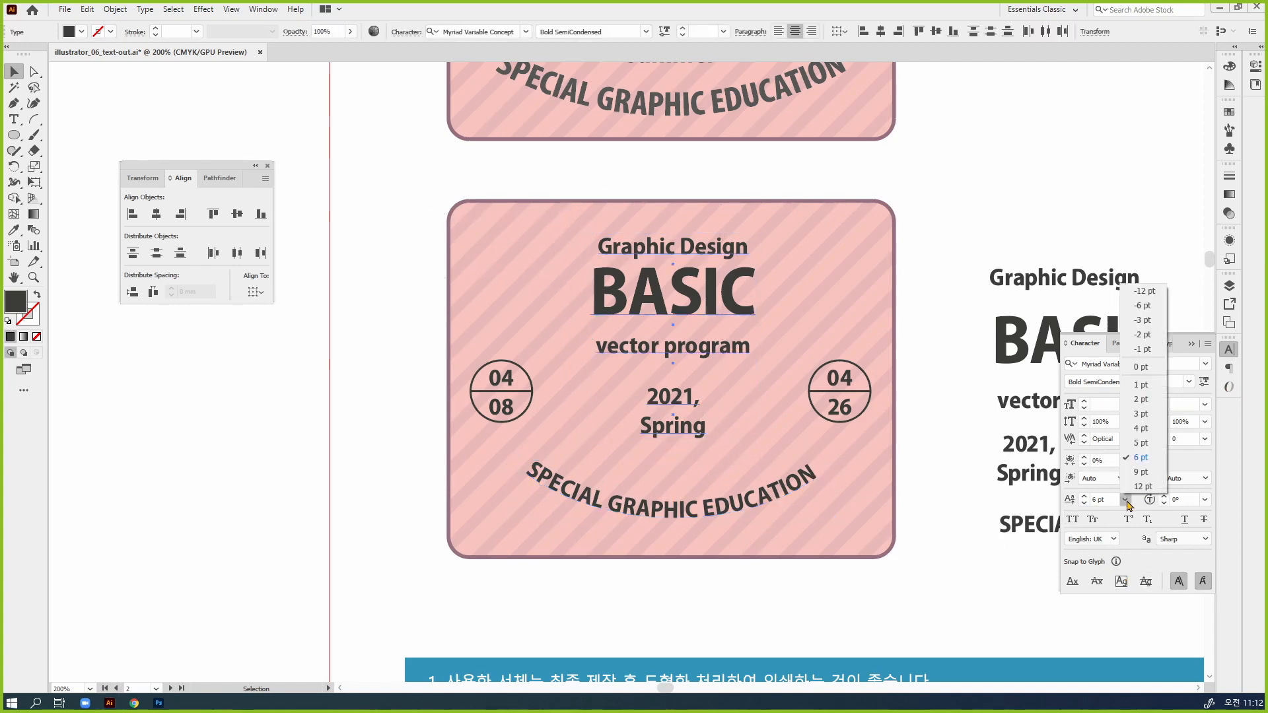
left_click(1152, 369)
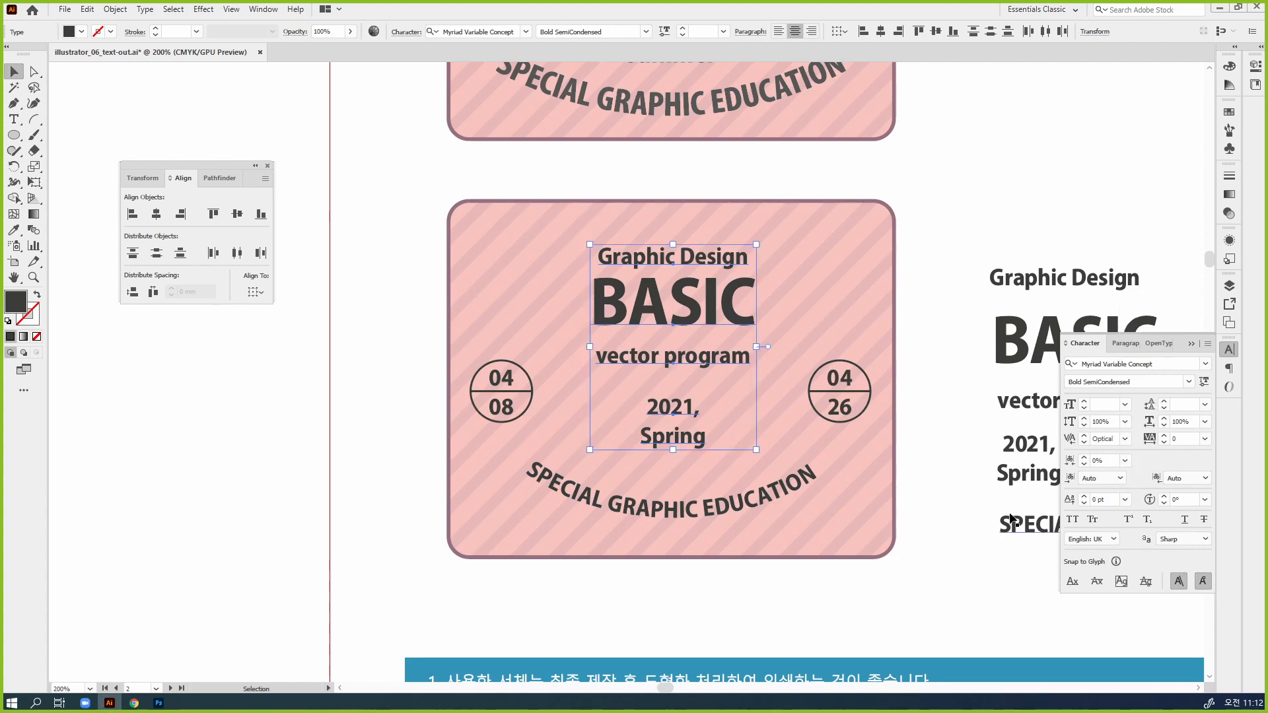
left_click(956, 576)
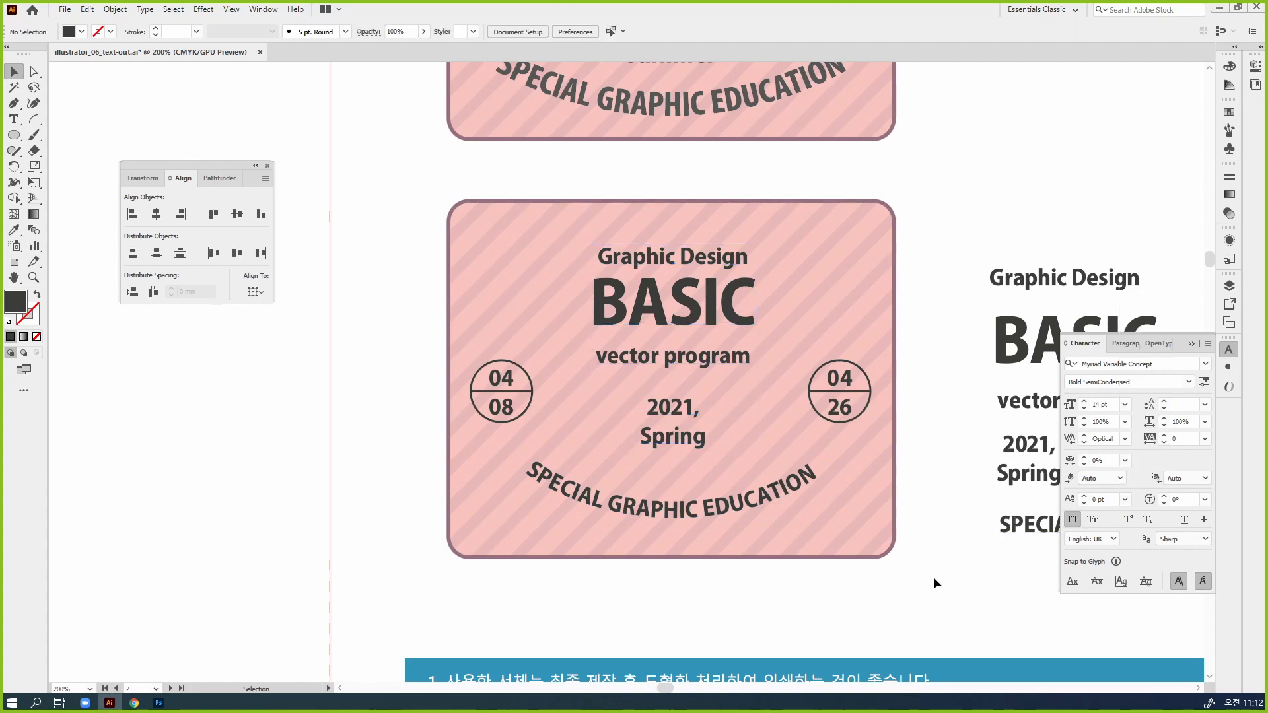
Enlarge the curved "SPECIAL GRAPHIC EDUCATION" text with its arc from the centre and set its font size to 16 pt
left_click(798, 488)
left_click_drag(872, 565, 874, 597)
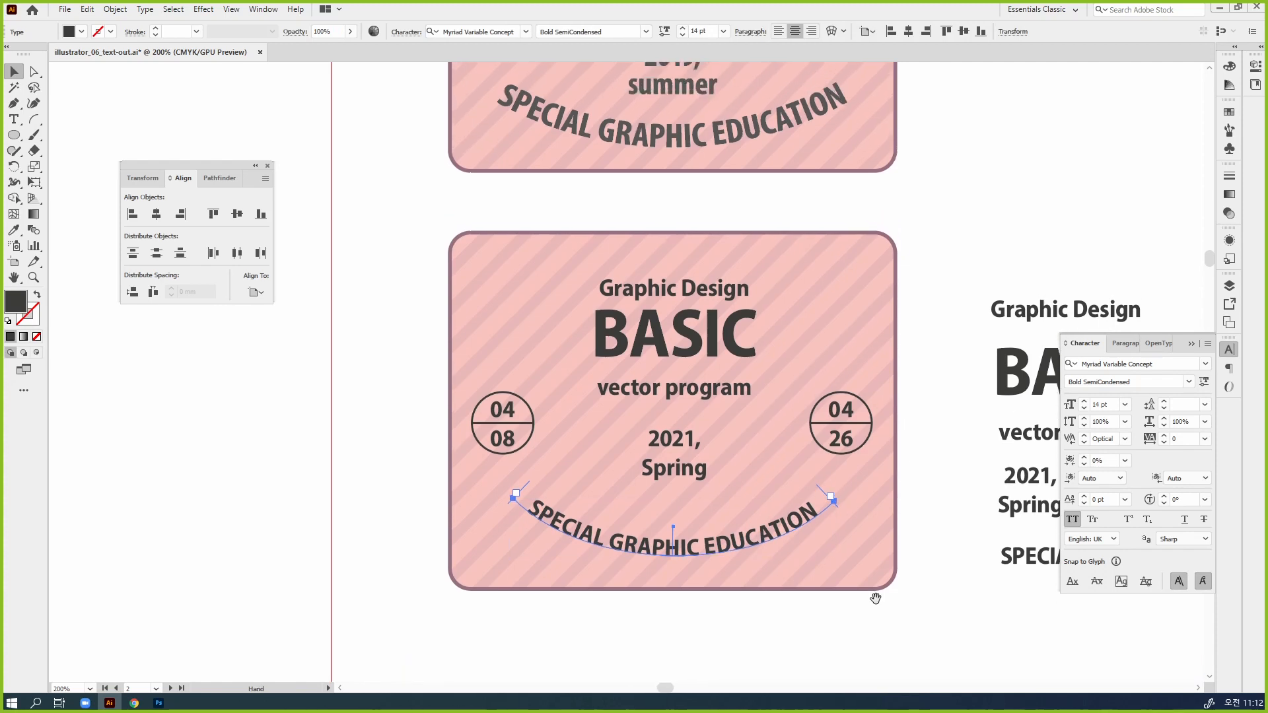
left_click(1084, 402)
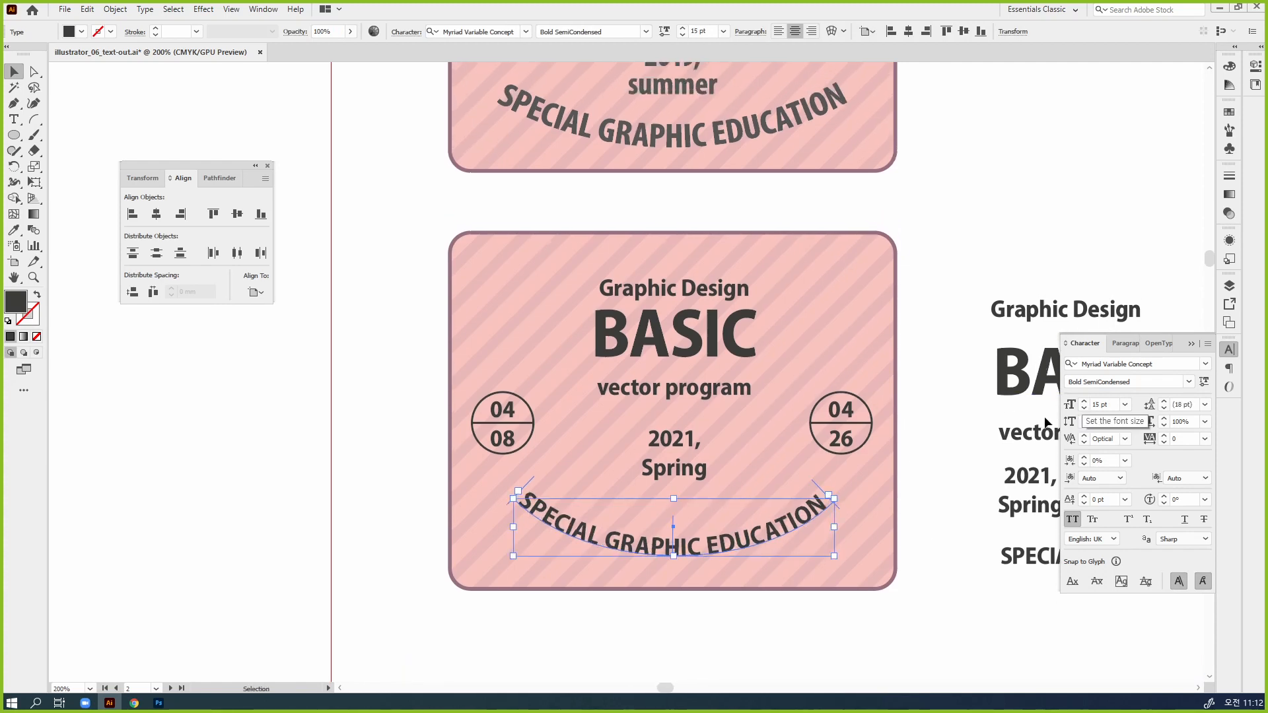
left_click_drag(828, 495, 854, 488)
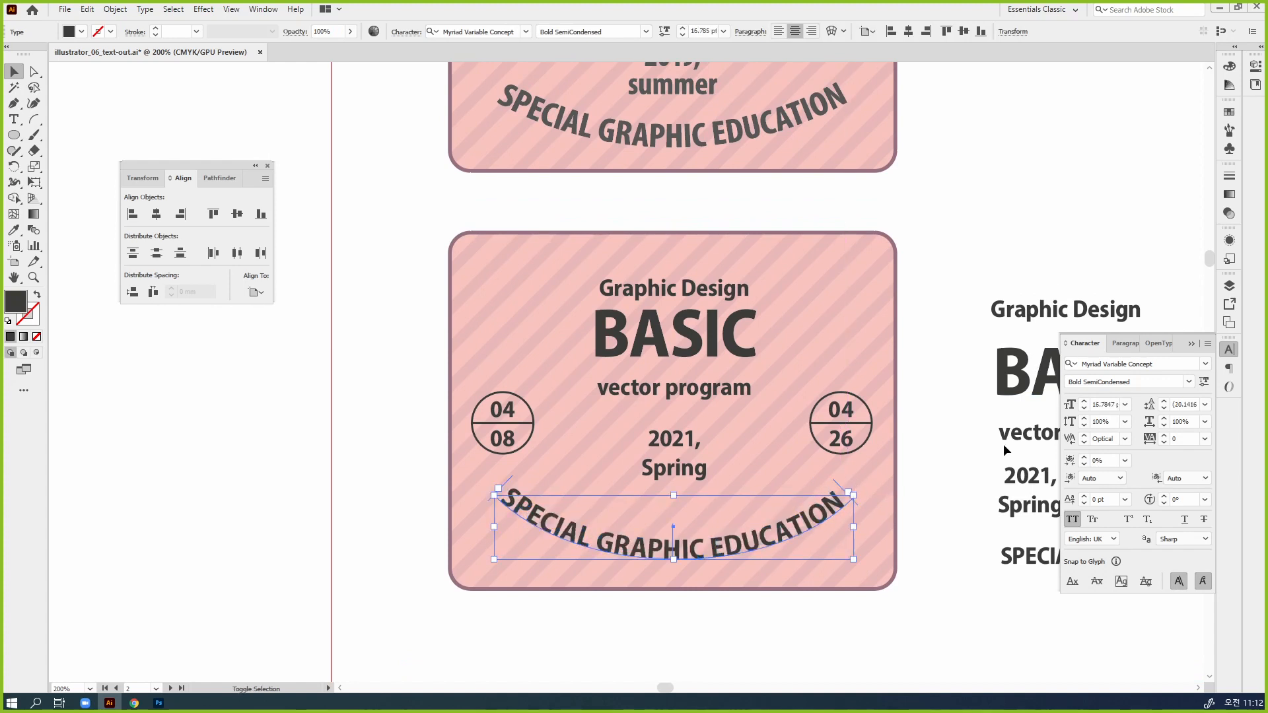
left_click(1084, 407)
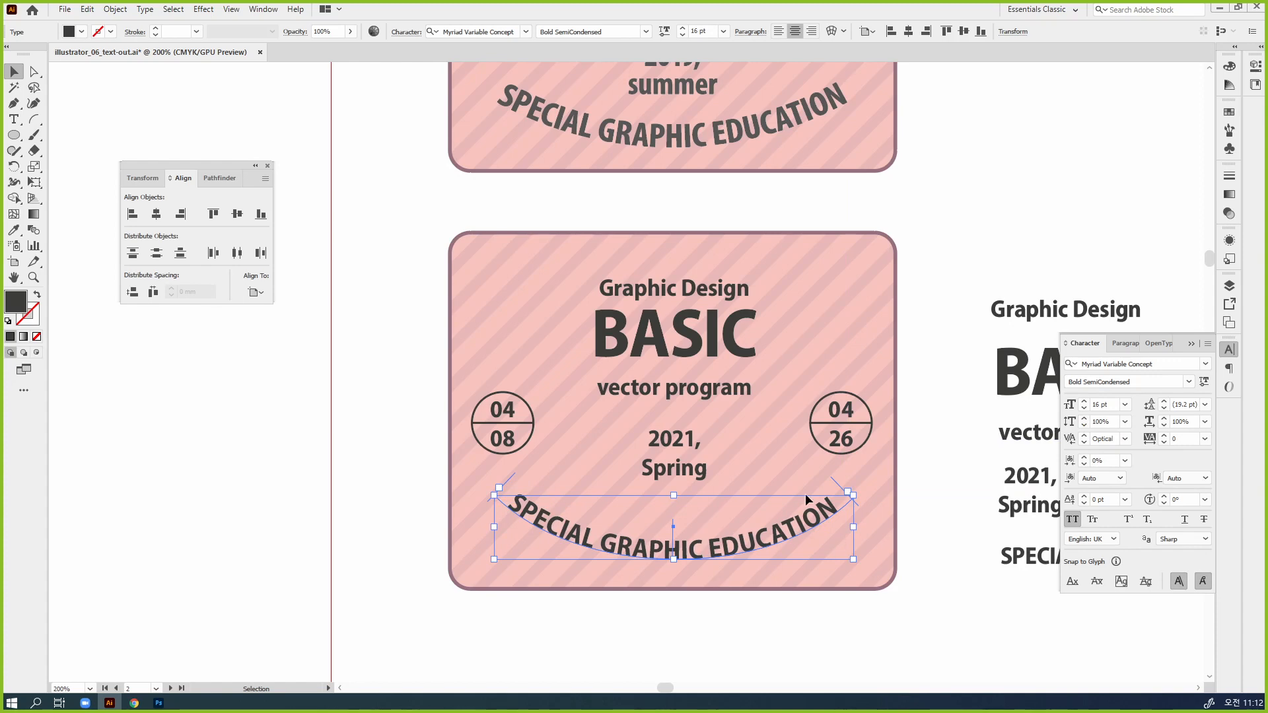
Move the badge's "2021, Spring" text slightly down towards the arc and set its font size to 16 pt
left_click_drag(695, 474, 695, 487)
left_click(1083, 401)
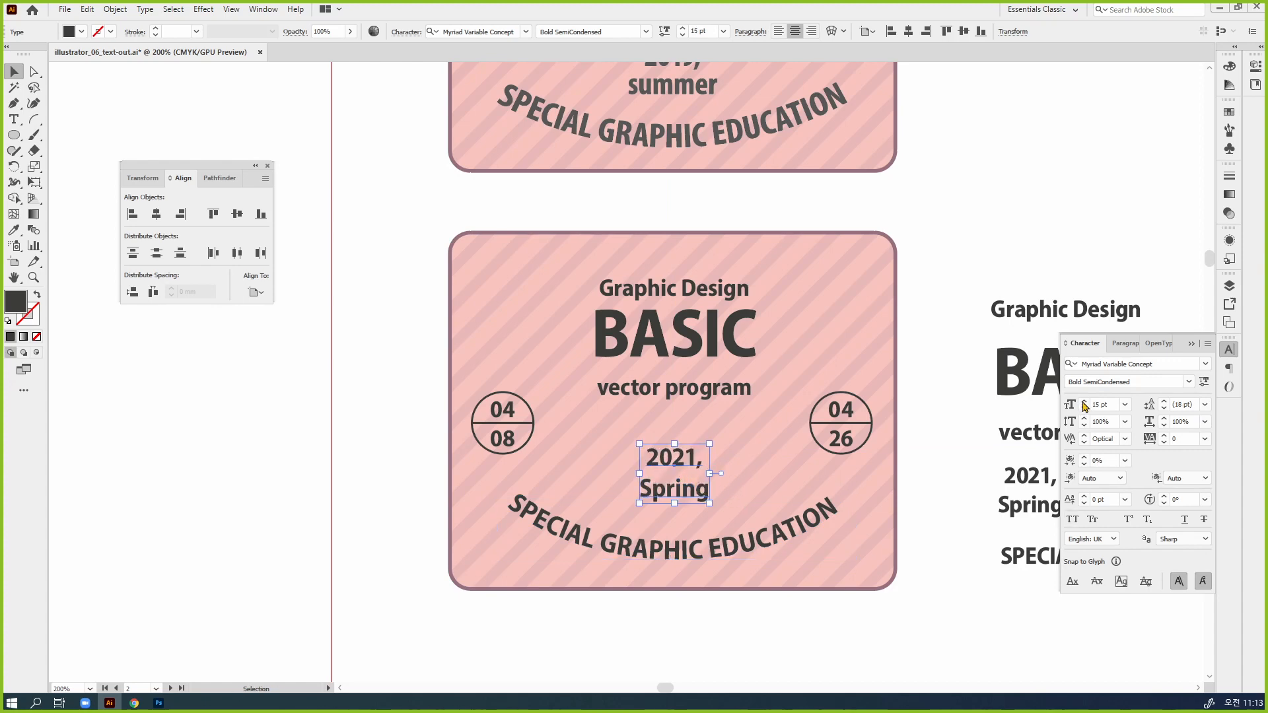
left_click(1083, 402)
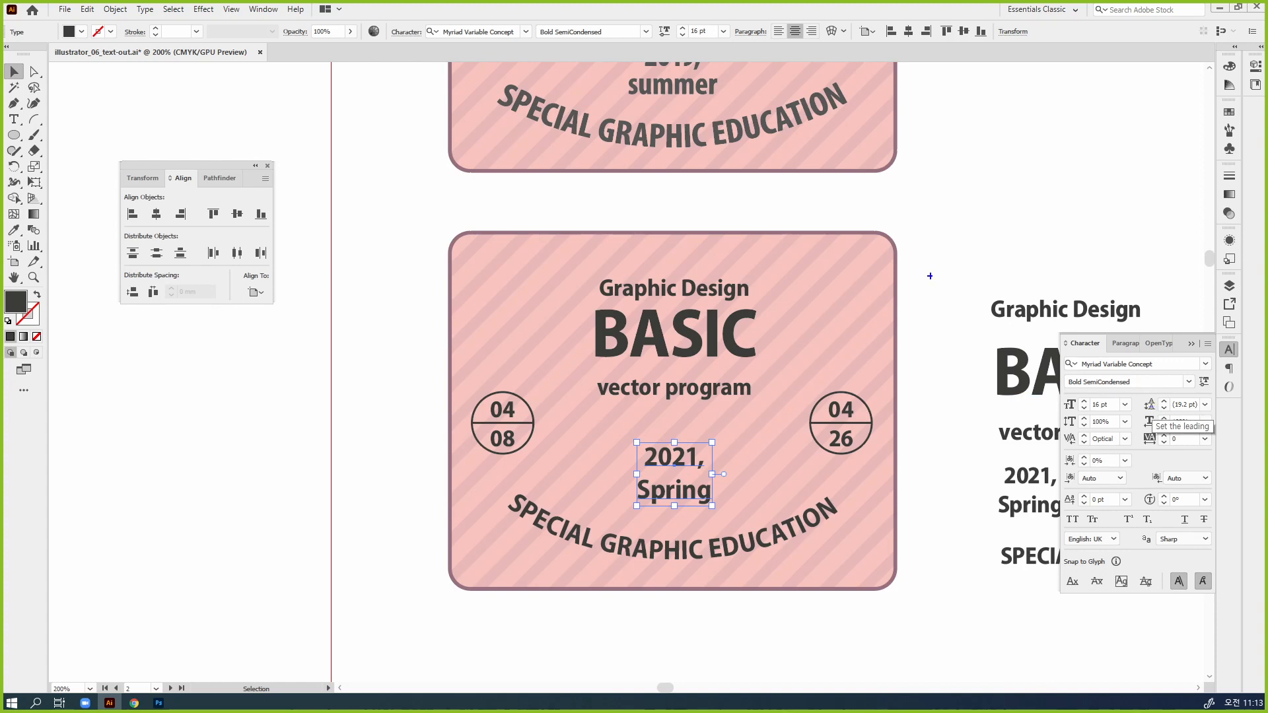
mouse_move(1165, 404)
left_mouse_down()
mouse_move(1136, 401)
mouse_move(1213, 408)
left_mouse_up()
left_click_drag(1138, 398, 1081, 264)
left_click_drag(1037, 207, 1046, 236)
left_click_drag(1055, 211, 1062, 228)
left_click_drag(1065, 233, 1097, 213)
left_click_drag(1093, 217, 1137, 216)
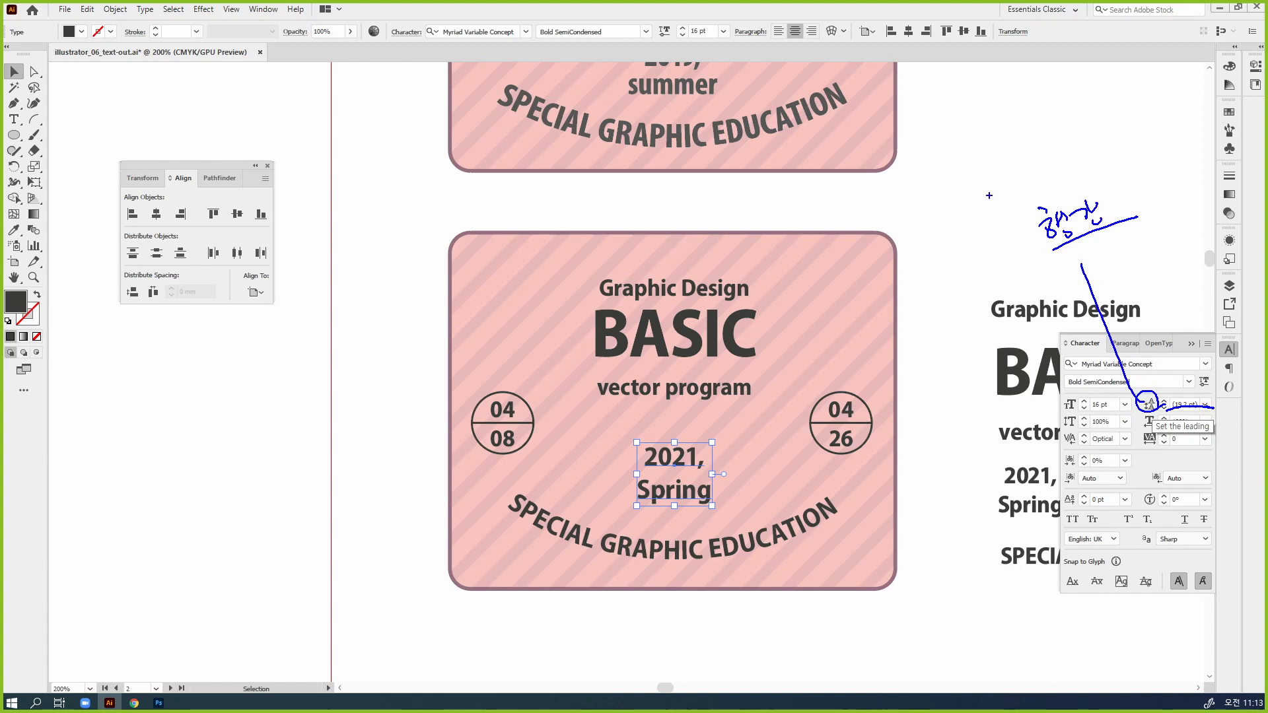
left_click_drag(948, 163, 948, 192)
left_click_drag(955, 183, 999, 189)
mouse_move(1007, 150)
left_mouse_down()
mouse_move(1008, 188)
mouse_move(1020, 185)
left_mouse_up()
left_click_drag(1016, 157, 1043, 185)
left_click_drag(951, 203, 1094, 177)
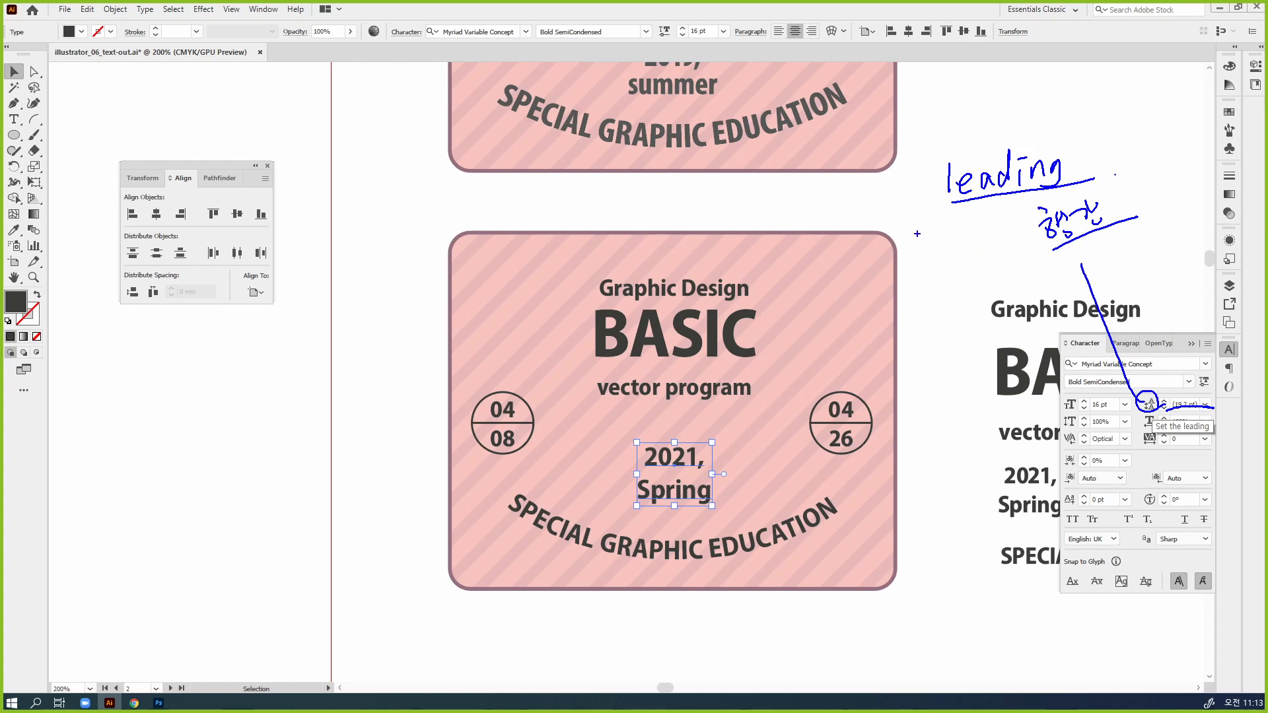
mouse_move(905, 231)
left_mouse_down()
mouse_move(906, 250)
mouse_move(922, 251)
left_mouse_up()
left_click_drag(924, 250, 985, 246)
left_click_drag(987, 226, 992, 247)
left_click_drag(1005, 235, 998, 253)
mouse_move(1010, 221)
left_mouse_down()
mouse_move(1017, 248)
mouse_move(1031, 230)
left_mouse_up()
left_click_drag(1028, 222, 1031, 250)
left_click_drag(903, 264, 1041, 254)
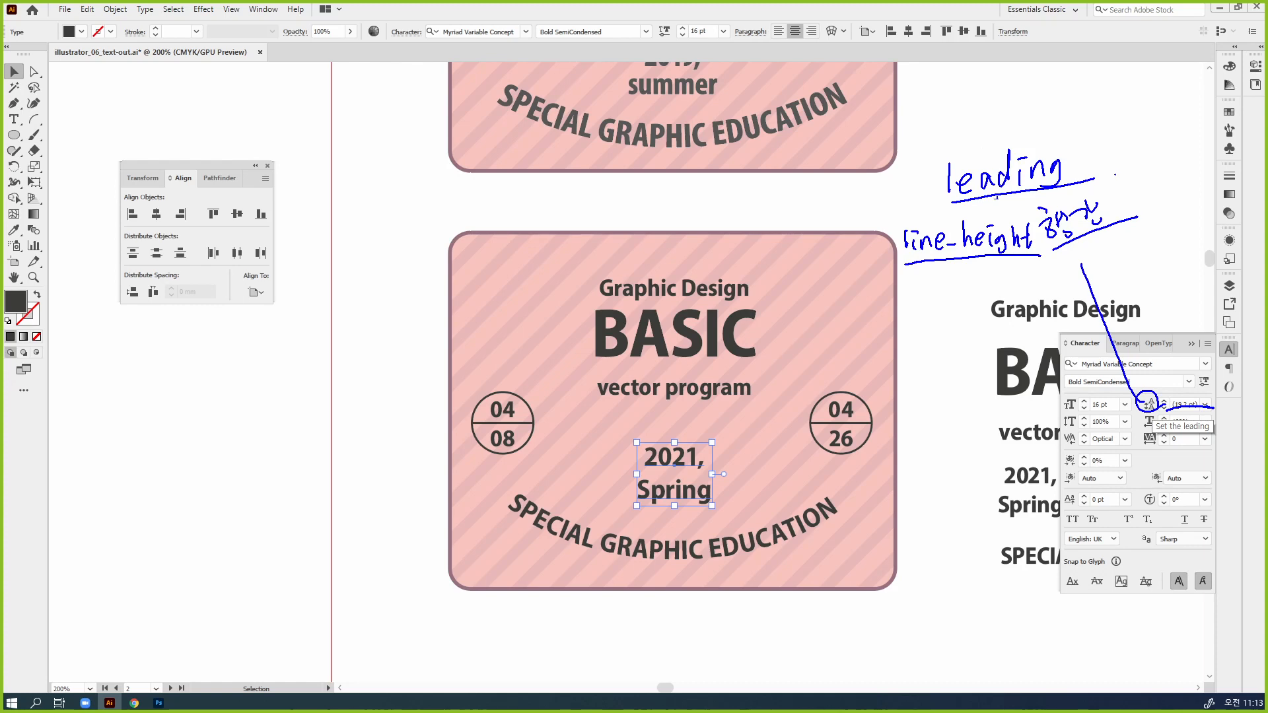
mouse_move(1061, 187)
left_mouse_down()
mouse_move(966, 203)
mouse_move(930, 177)
mouse_move(944, 148)
mouse_move(1071, 129)
mouse_move(1080, 182)
mouse_move(1104, 104)
left_mouse_up()
left_click_drag(1100, 107, 1109, 115)
left_click_drag(1110, 111, 1116, 109)
mouse_move(1119, 104)
left_mouse_down()
mouse_move(1122, 121)
mouse_move(1144, 111)
left_mouse_up()
mouse_move(1132, 109)
left_mouse_down()
mouse_move(1147, 122)
mouse_move(1168, 95)
left_mouse_up()
mouse_move(1150, 106)
left_mouse_down()
mouse_move(1166, 107)
mouse_move(1164, 121)
mouse_move(1182, 106)
left_mouse_up()
left_click_drag(1173, 113, 1205, 117)
mouse_move(1212, 98)
left_mouse_down()
mouse_move(1230, 116)
mouse_move(1234, 100)
left_mouse_up()
left_click_drag(1190, 114, 1196, 116)
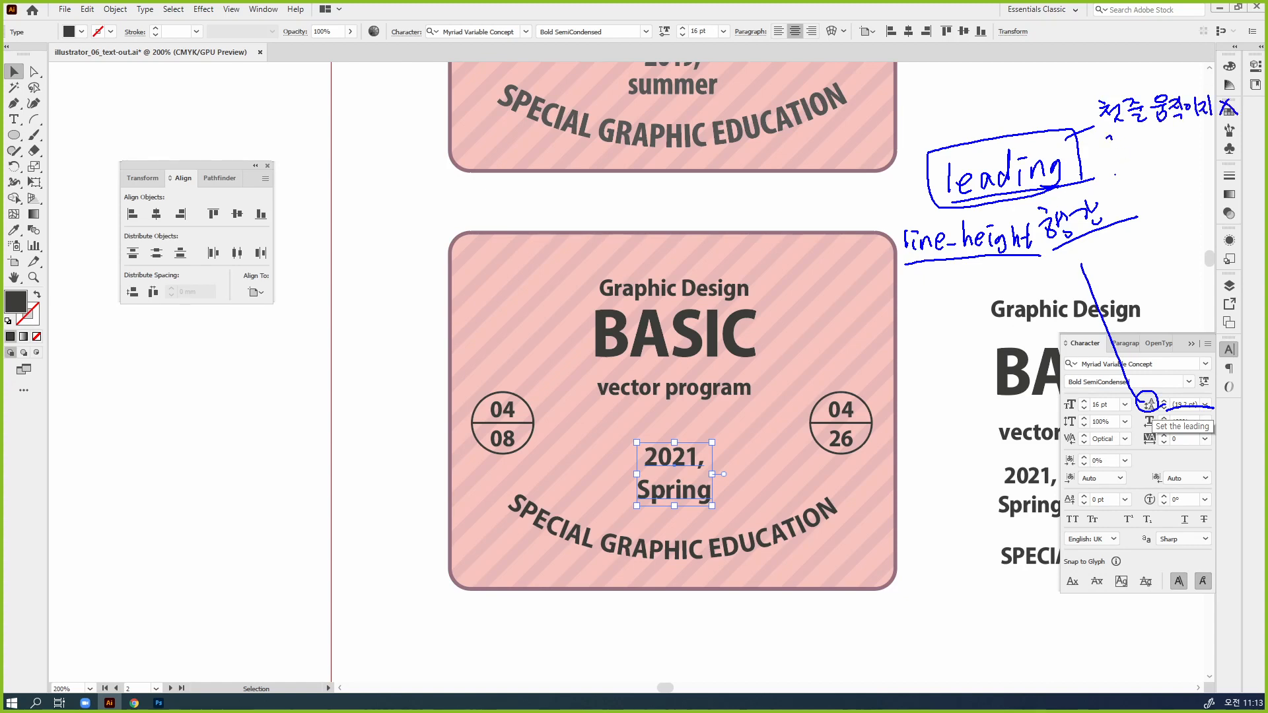
left_click_drag(1105, 141, 1123, 158)
mouse_move(1123, 150)
left_mouse_down()
mouse_move(1137, 161)
mouse_move(1161, 145)
left_mouse_up()
left_click_drag(1165, 131, 1171, 140)
left_click_drag(1160, 147, 1182, 144)
left_click_drag(1186, 136, 1194, 135)
left_click_drag(1186, 140, 1197, 144)
left_click_drag(1189, 145, 1199, 152)
left_click(1209, 149)
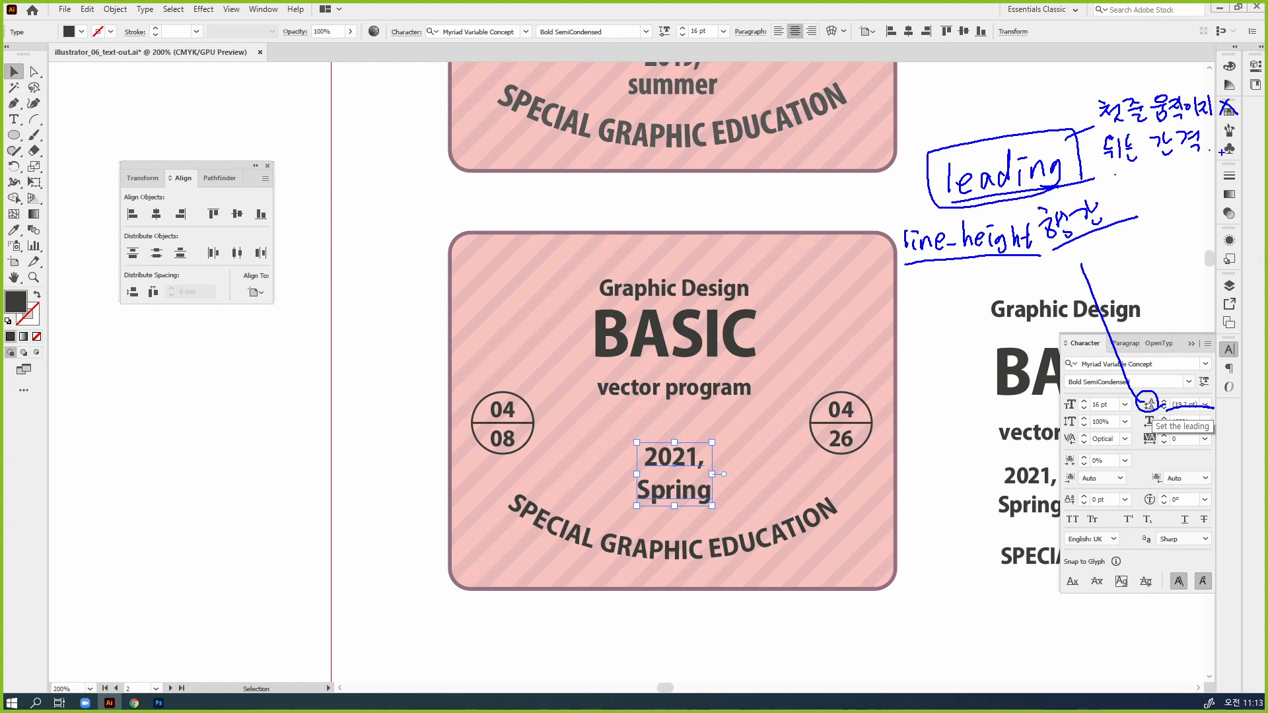
left_click_drag(706, 460, 701, 473)
mouse_move(706, 468)
left_mouse_down()
mouse_move(690, 476)
mouse_move(709, 483)
mouse_move(698, 466)
mouse_move(679, 494)
left_mouse_up()
left_click_drag(668, 484, 688, 485)
key("Escape")
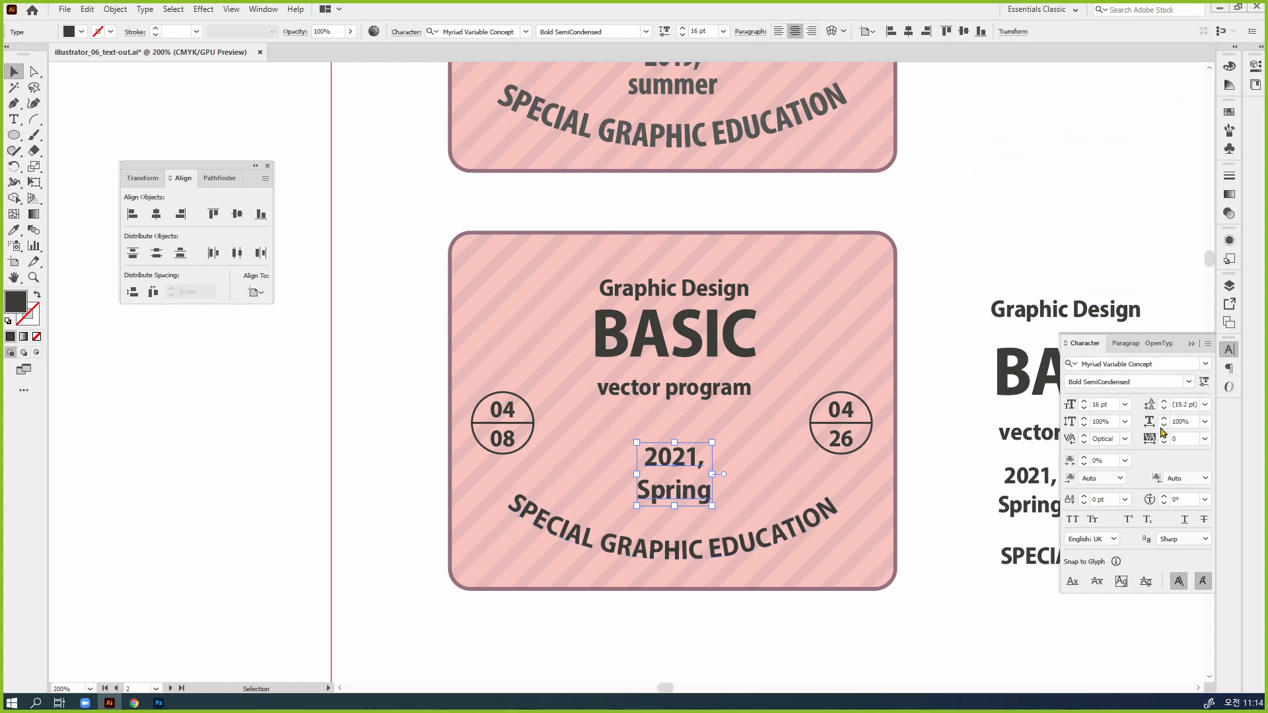
Try leading values from 25 pt down to 16 pt on the badge's "2021, Spring" text, and return the leading to Auto
left_click(1162, 402)
left_click(1162, 402)
left_click(1162, 402)
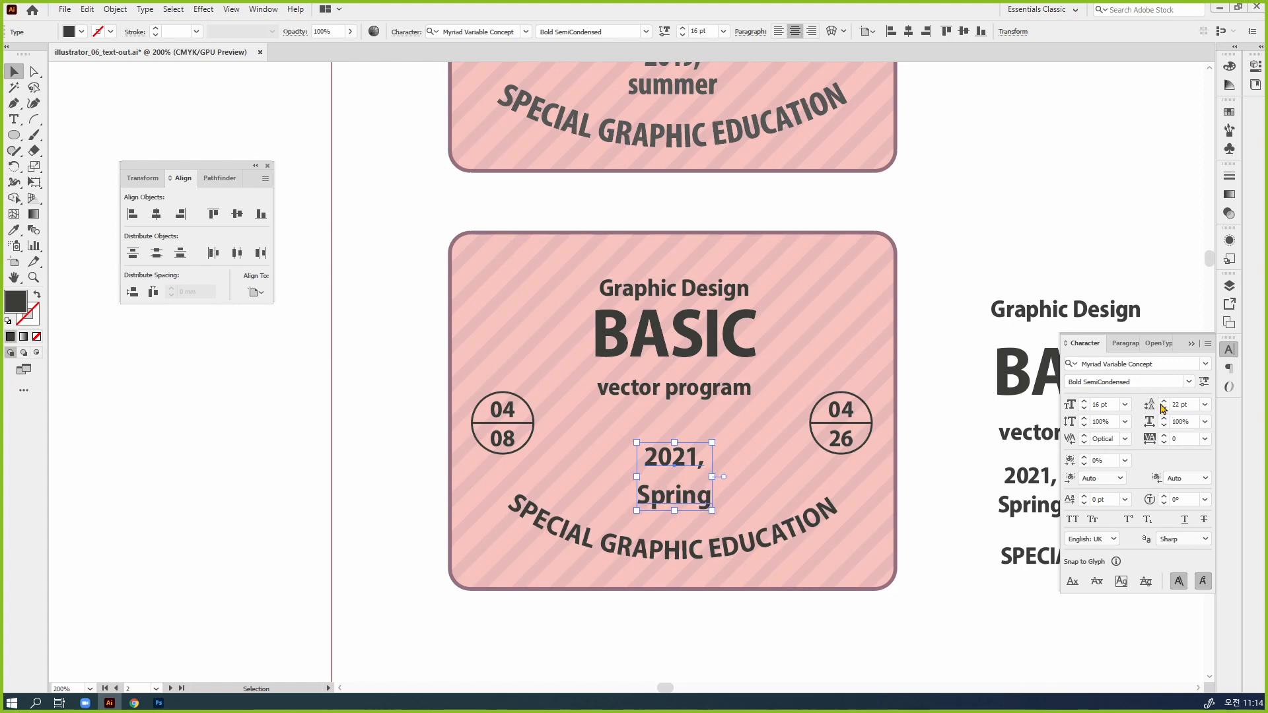
left_click(1162, 402)
left_click(1162, 402)
left_click(1162, 402)
left_click(1162, 409)
left_click(1163, 409)
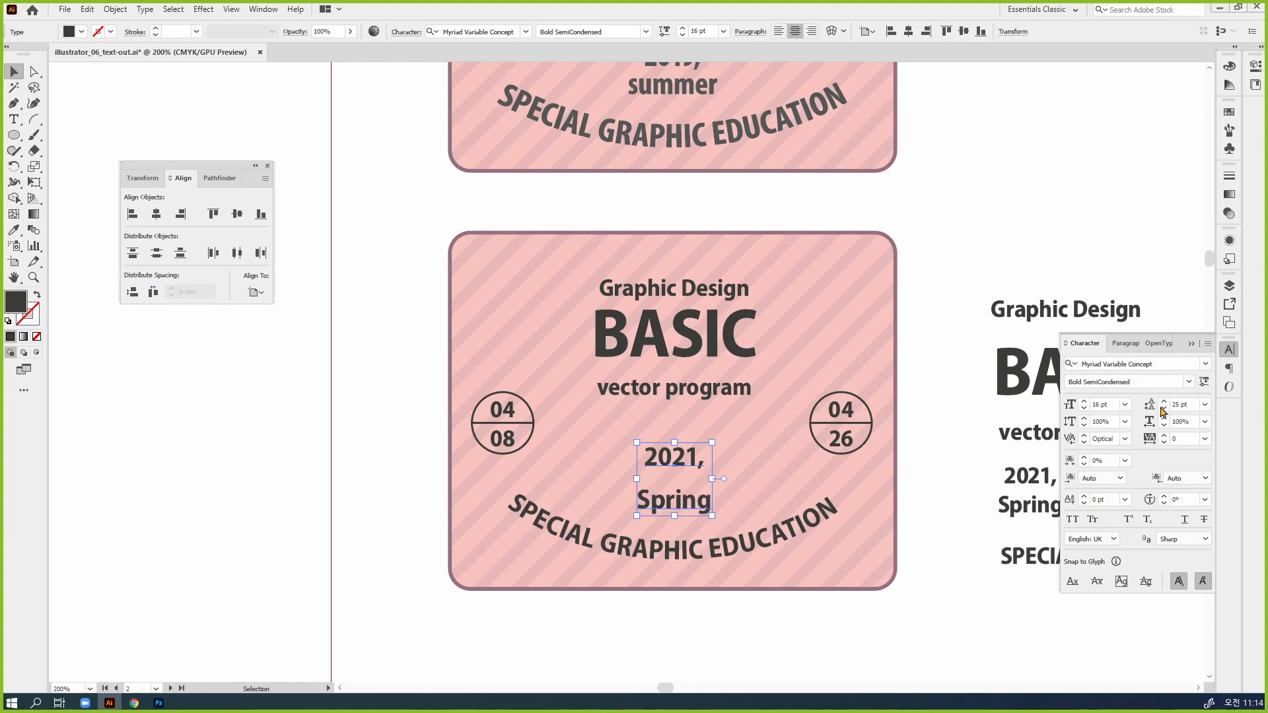
left_click(1163, 409)
left_click(1163, 410)
left_click(1162, 409)
left_click(1162, 410)
left_click(1163, 409)
left_click(1163, 409)
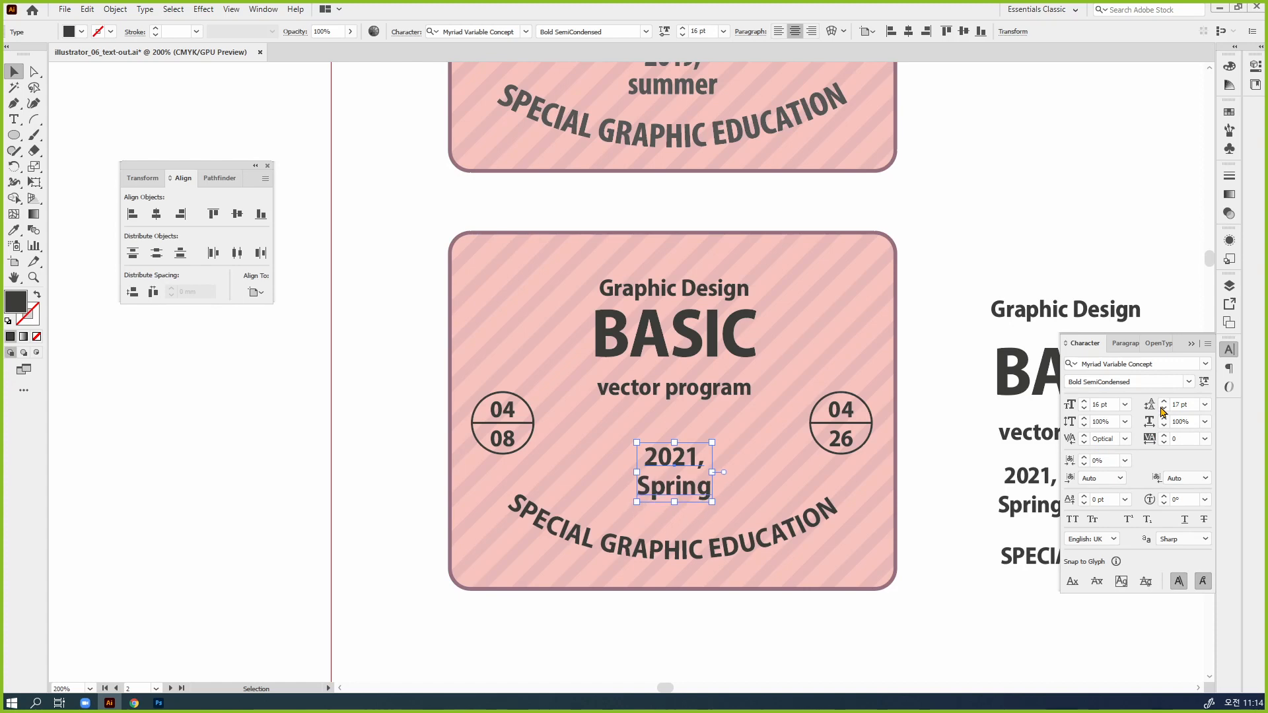
left_click(1163, 409)
left_click(1162, 409)
left_click(1164, 401)
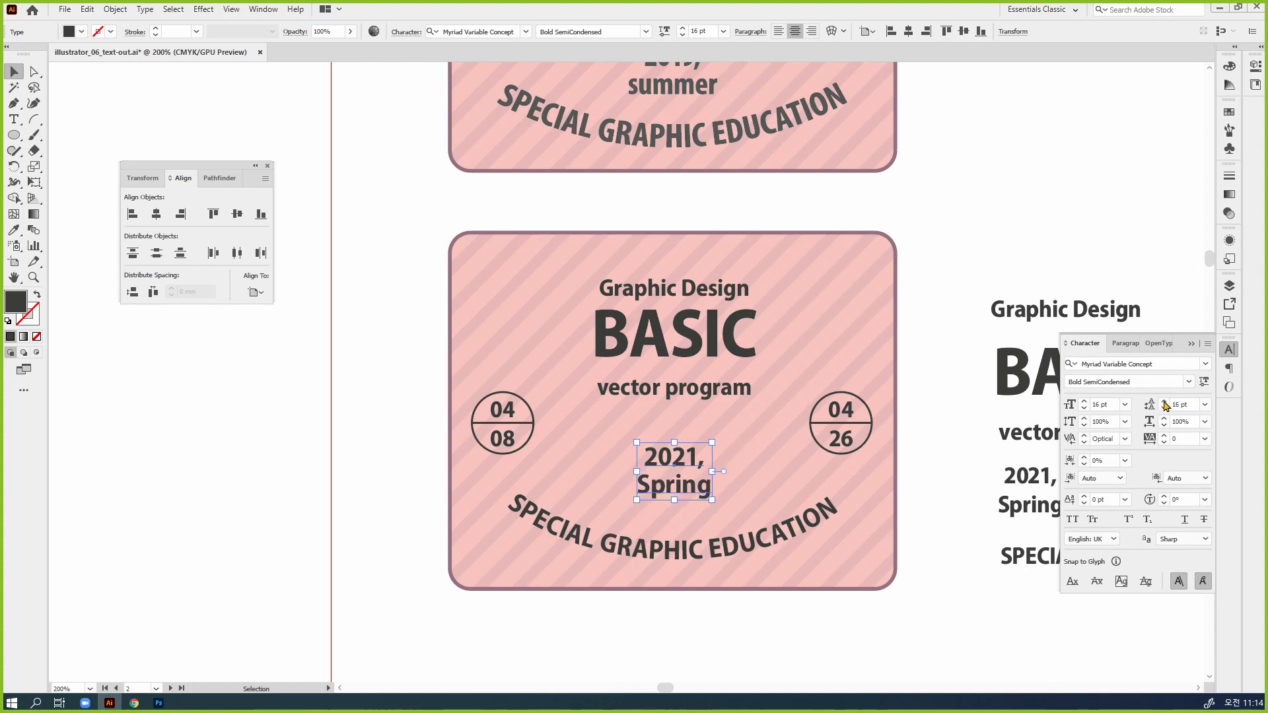
left_click(1164, 401)
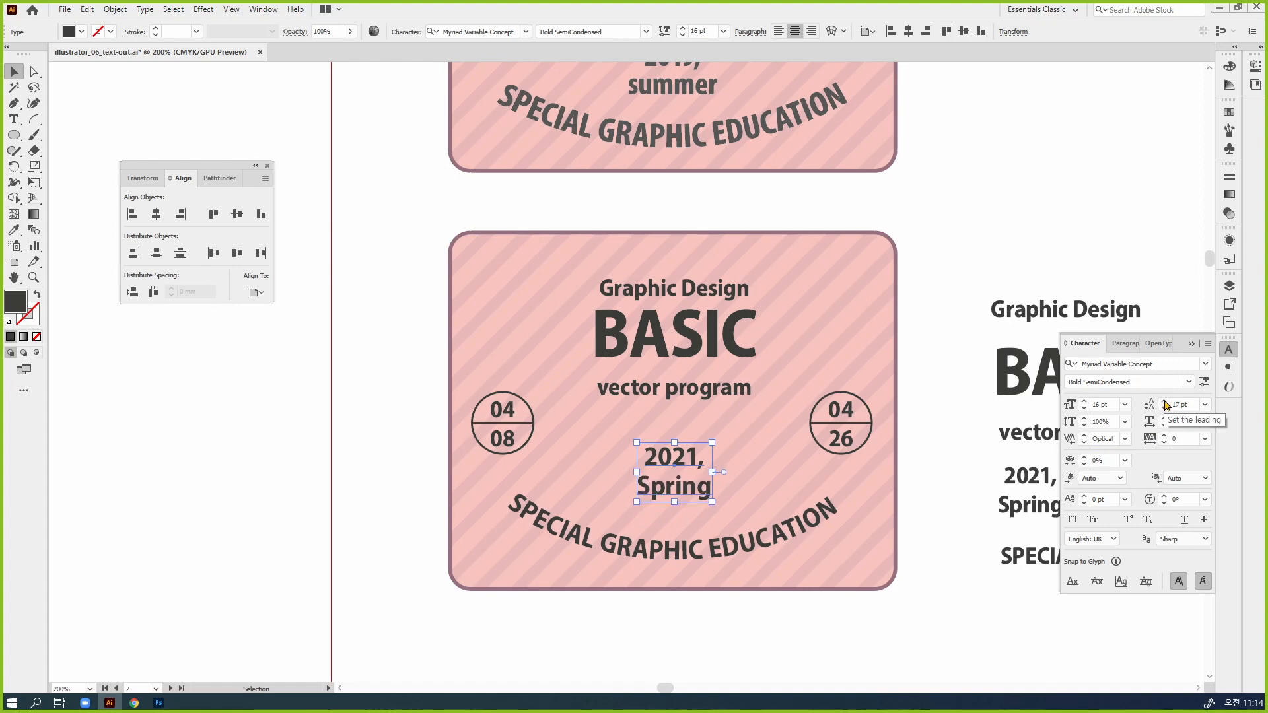
left_click(1204, 404)
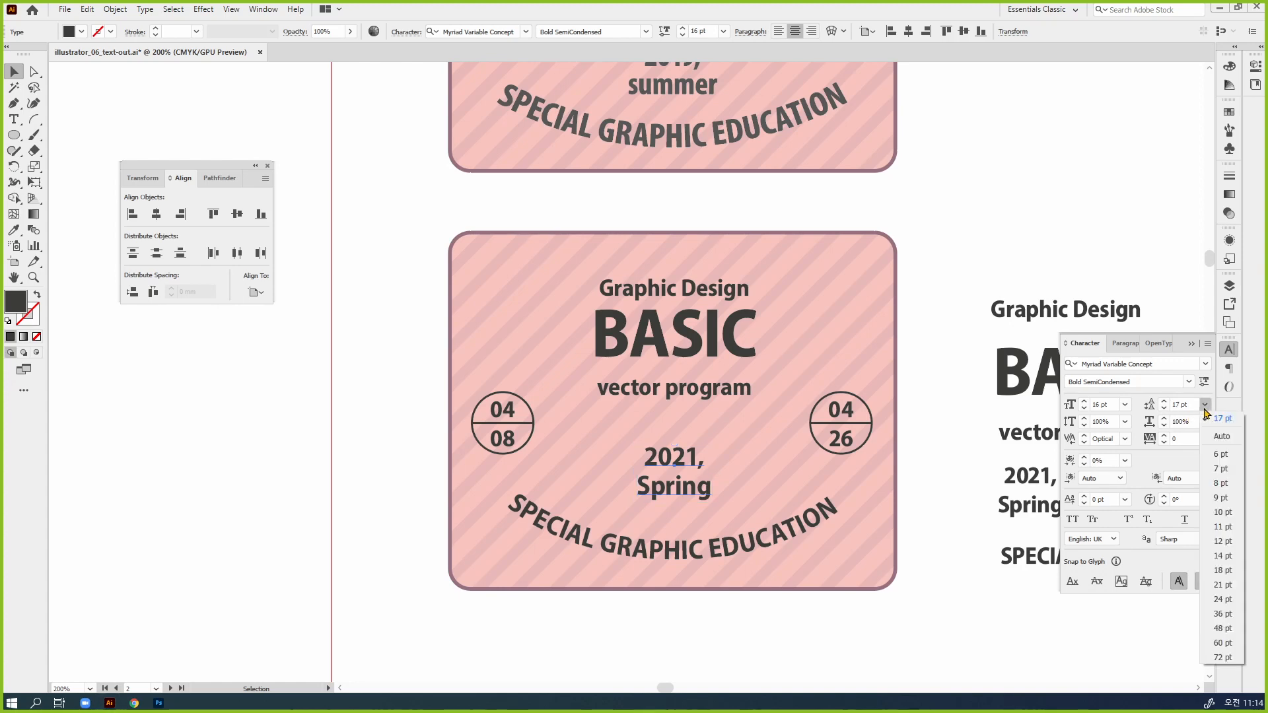
left_click(1226, 439)
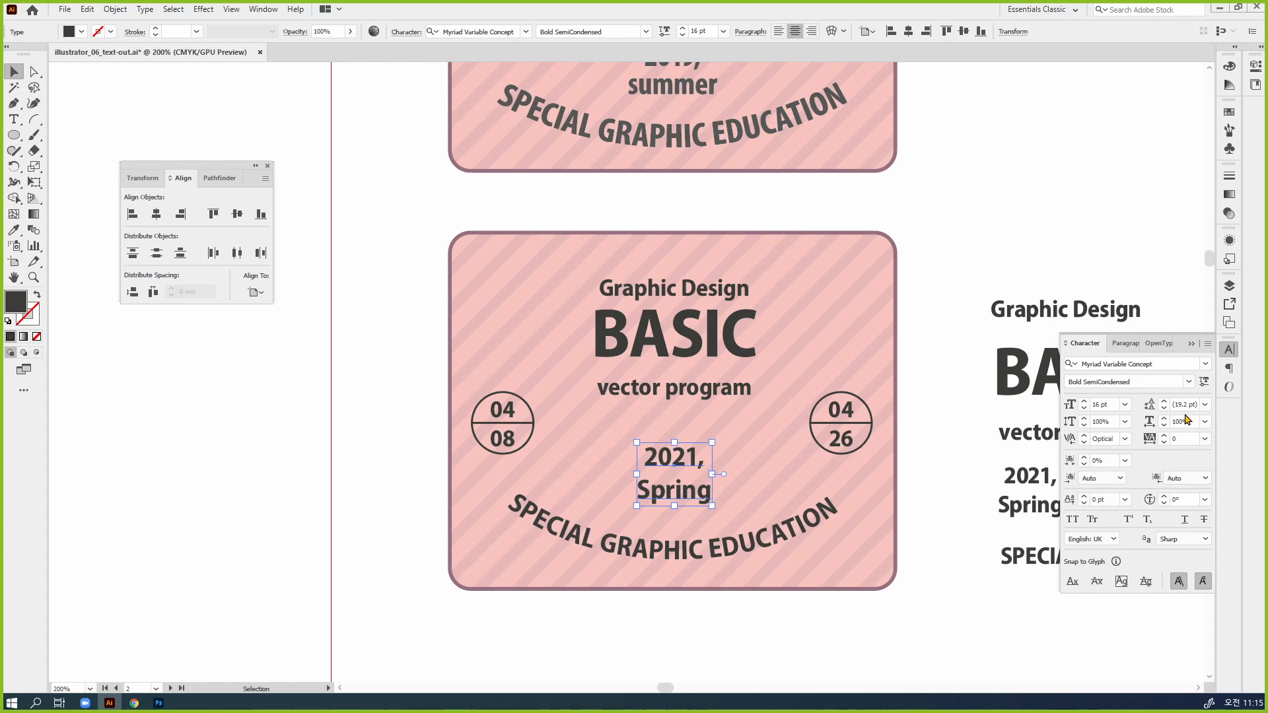
Set the leading of the badge's "2021, Spring" text to 15 pt and deselect it
left_click(1164, 409)
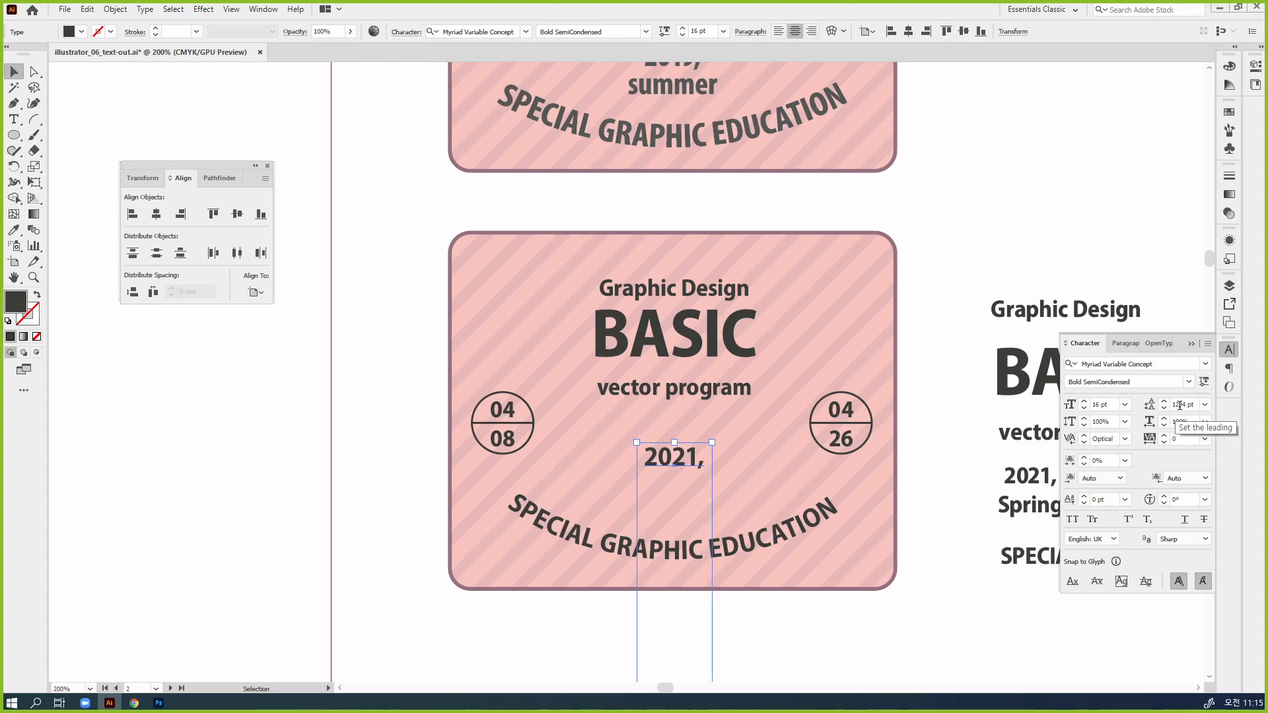
left_click(1177, 405)
key("ctrl+a")
type("1")
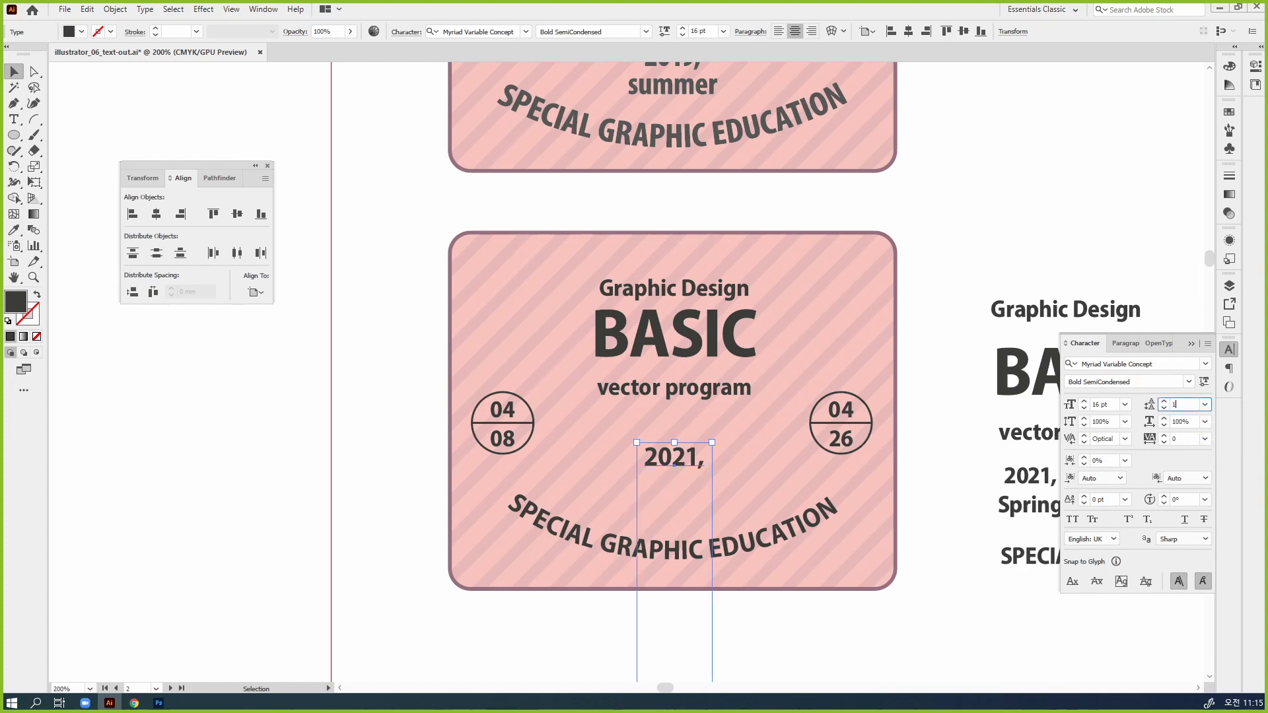
type("5")
key("Return")
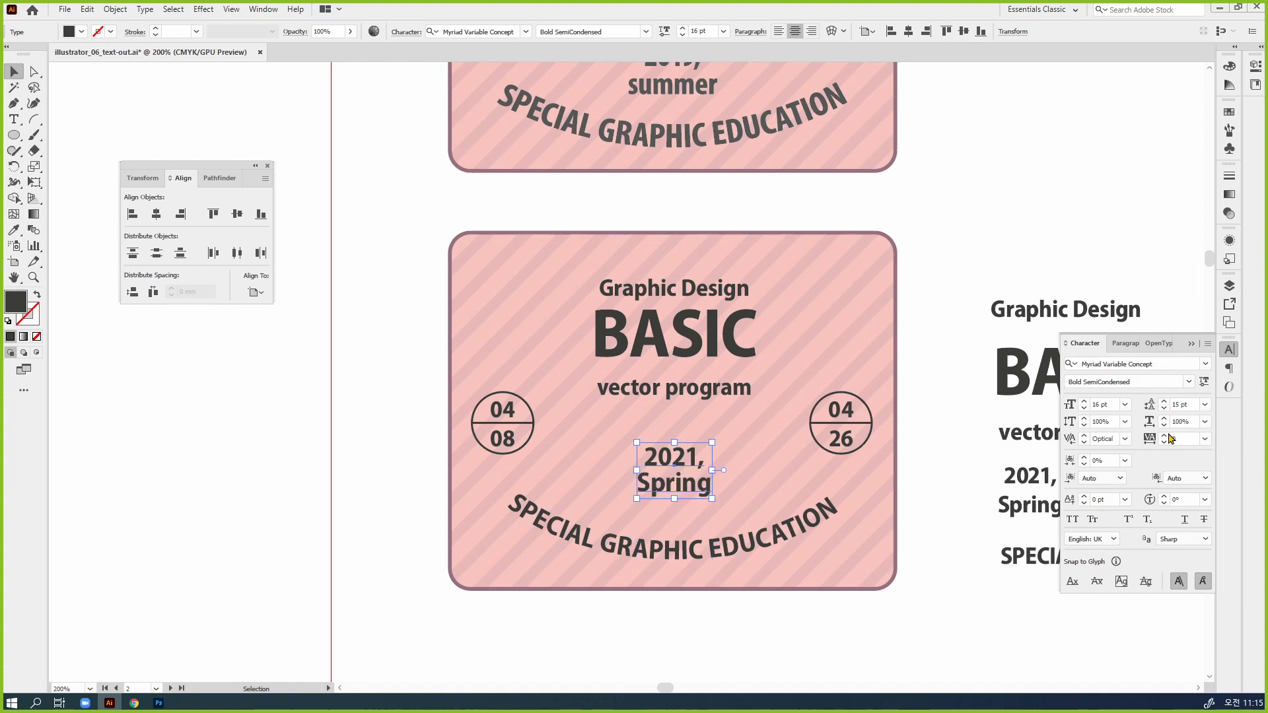
left_click(903, 606)
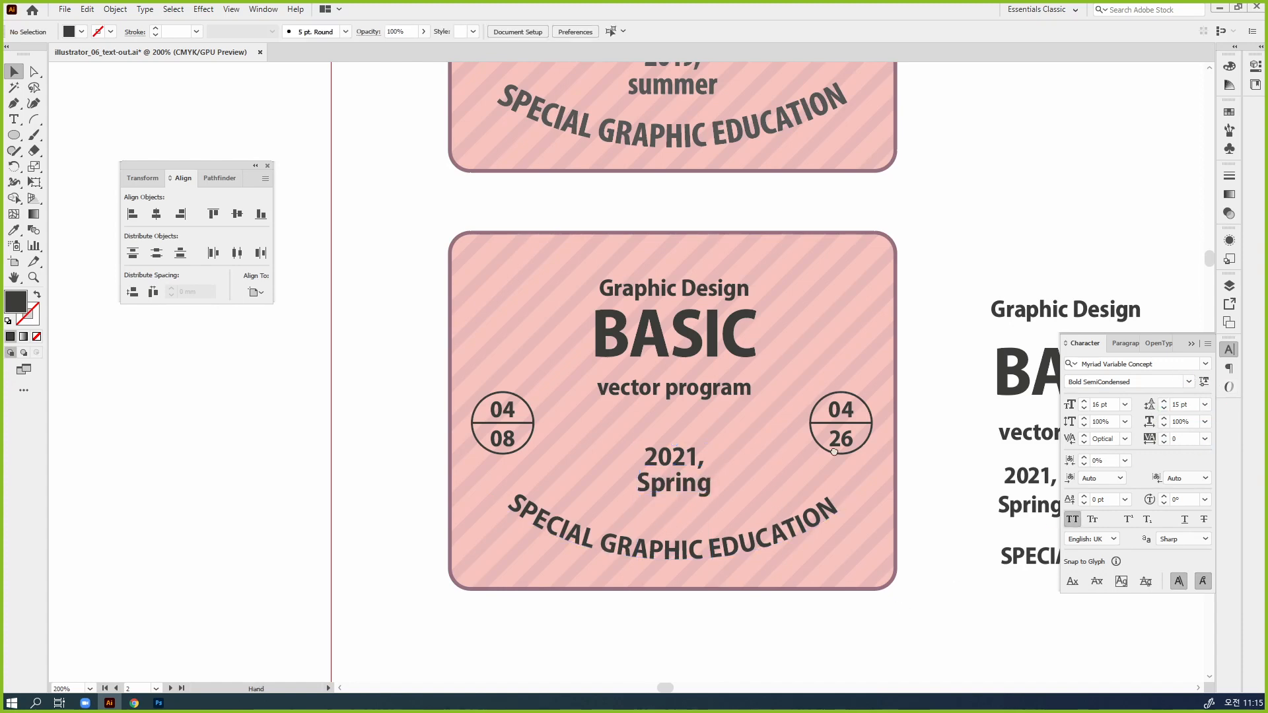
left_click_drag(850, 452, 890, 472)
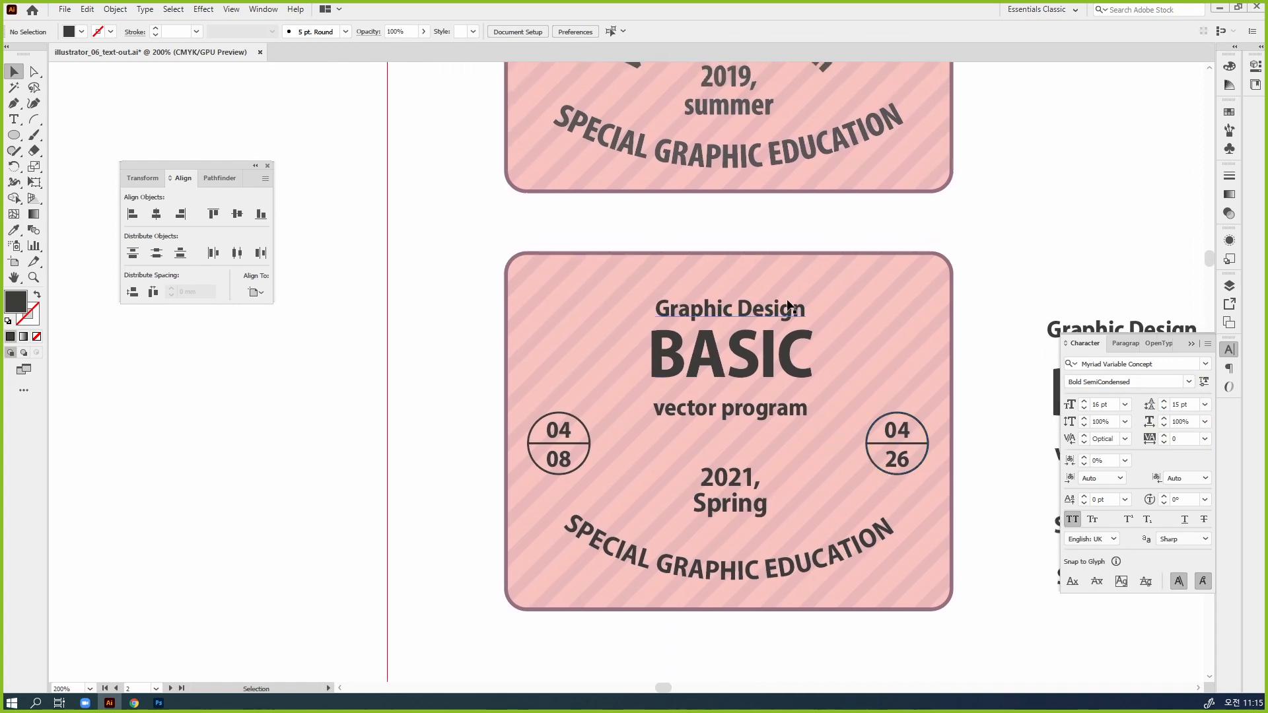
Move the badge's "Graphic Design" text slightly up and set its font size to 17 pt
scroll(797, 293, "up", 6)
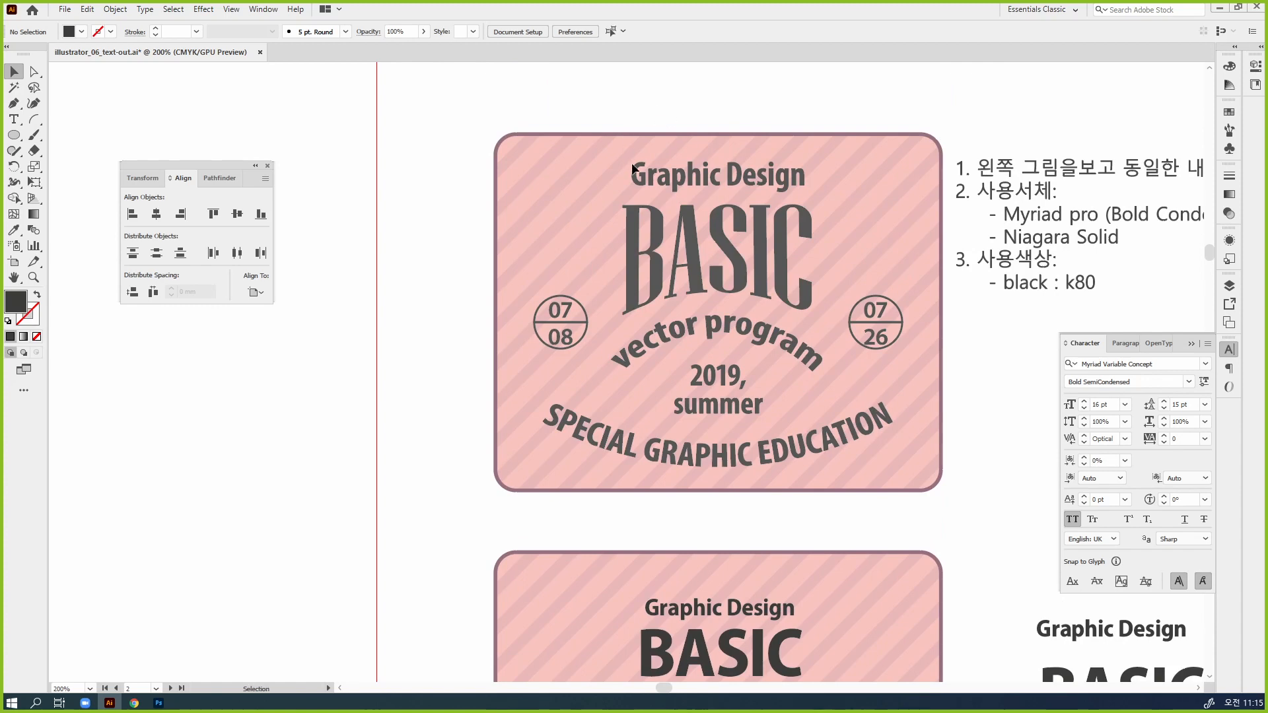
left_click_drag(854, 480, 843, 282)
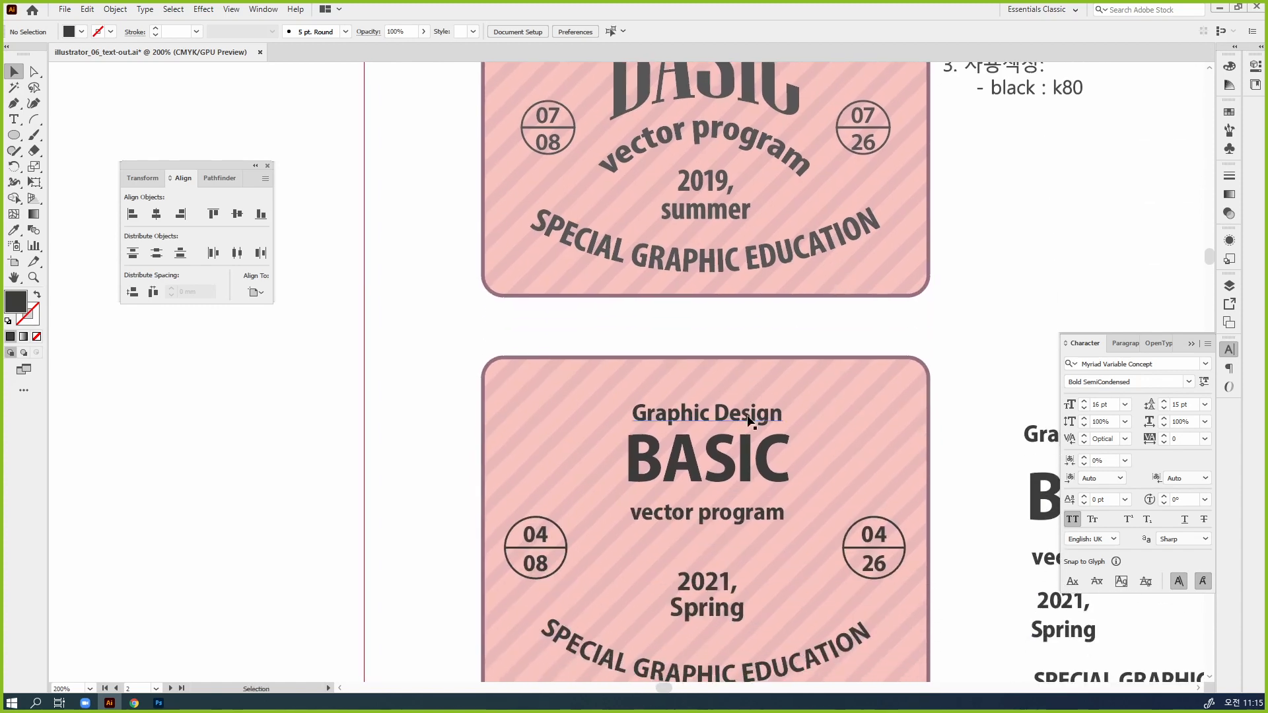
left_click_drag(750, 419, 747, 404)
left_click(1083, 407)
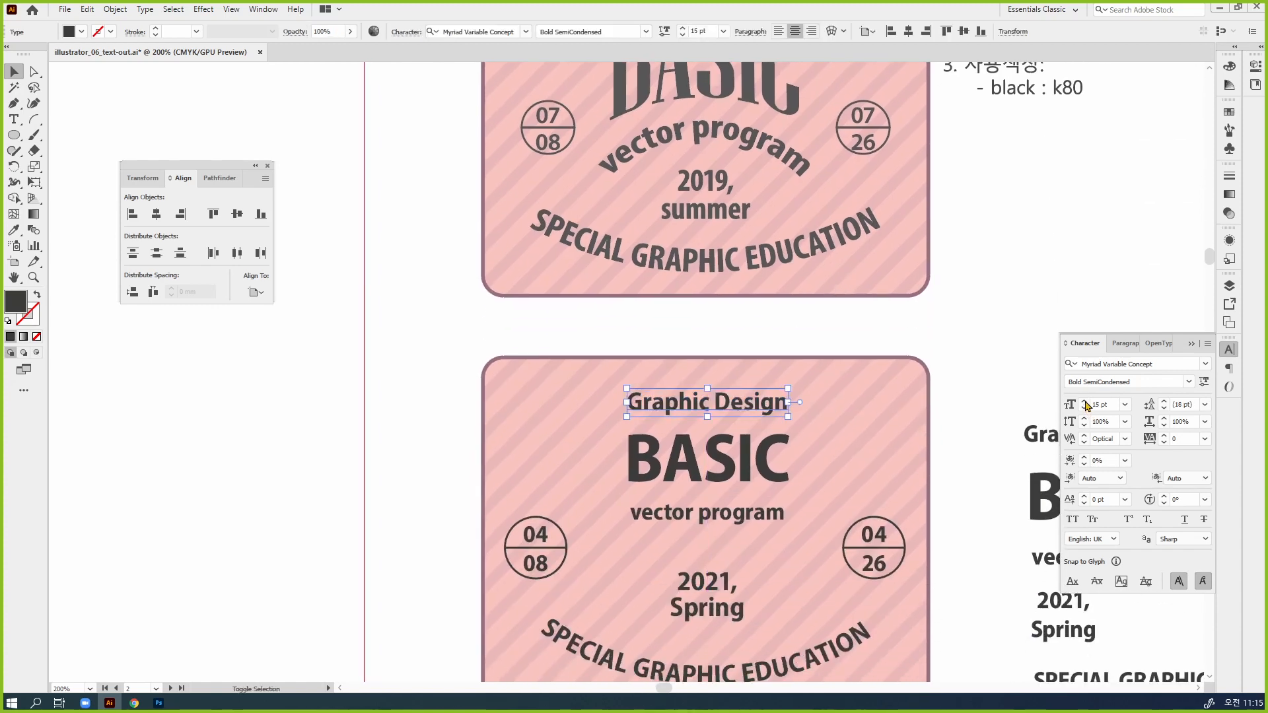
left_click(1084, 401)
left_click(1084, 401)
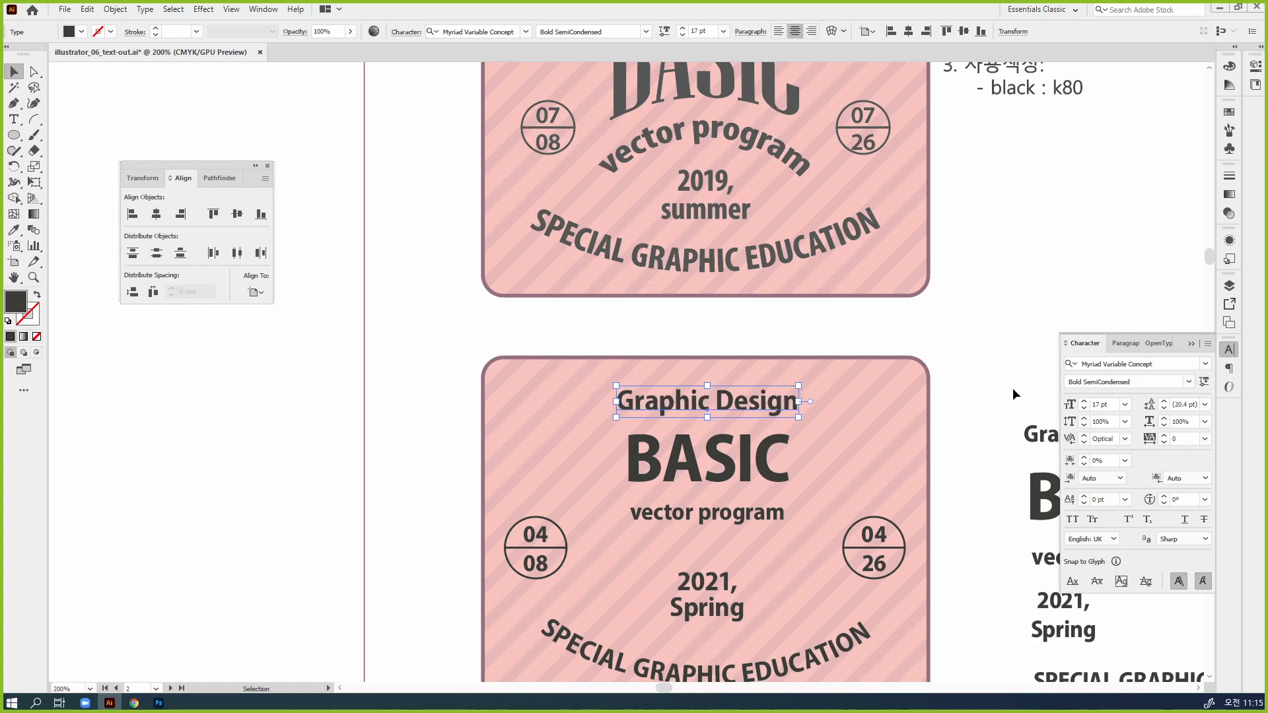
Move the badge's "vector program" and "BASIC" texts slightly down to even out the spacing
scroll(990, 403, "down", 2)
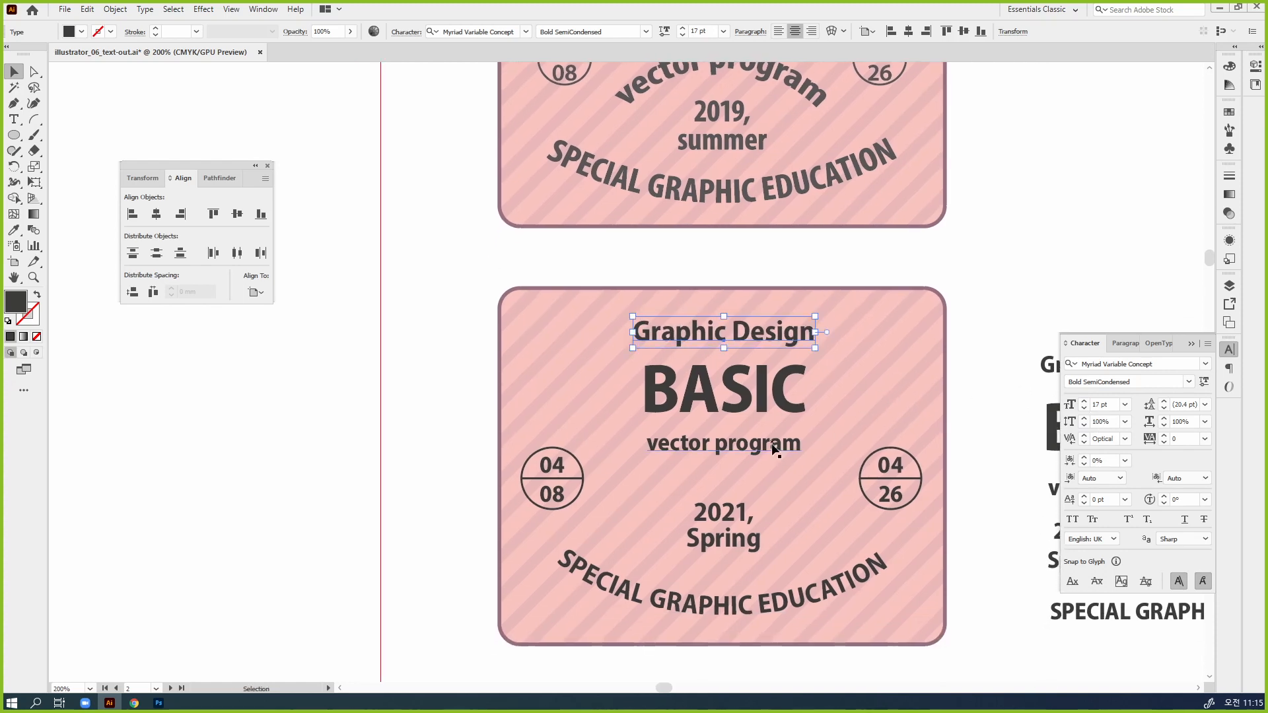
left_click_drag(775, 450, 774, 466)
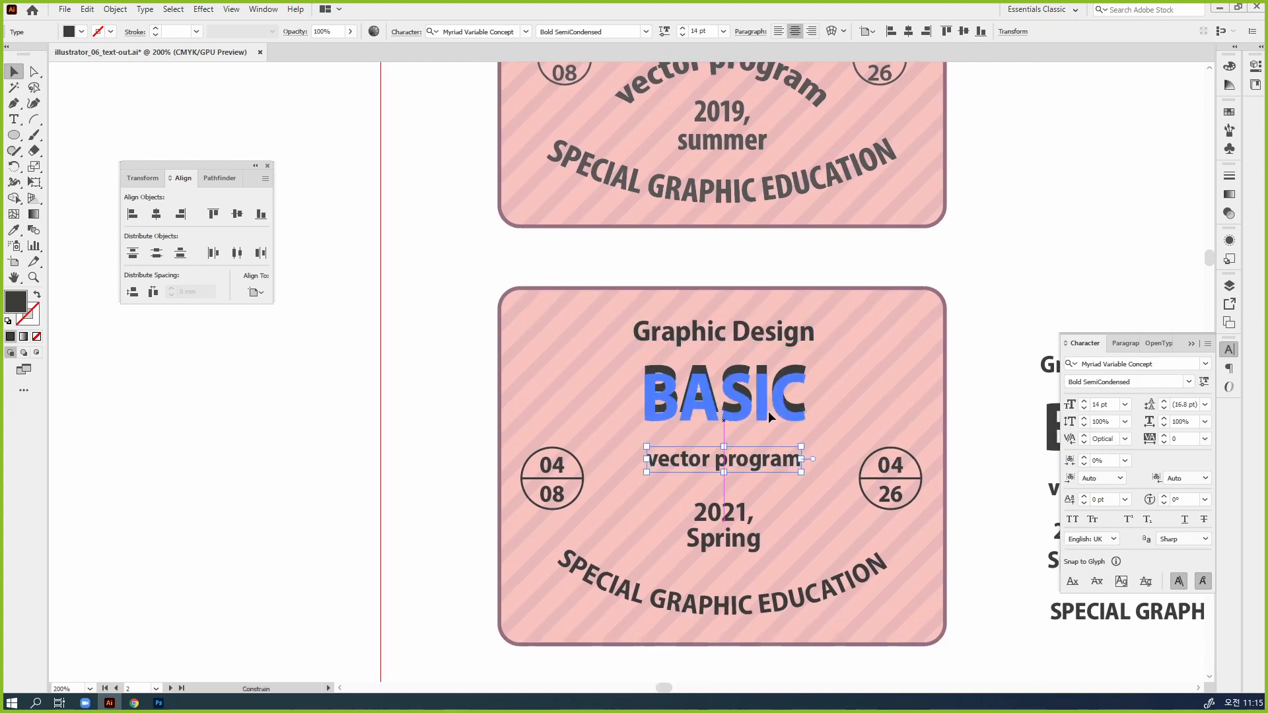
left_click(769, 415)
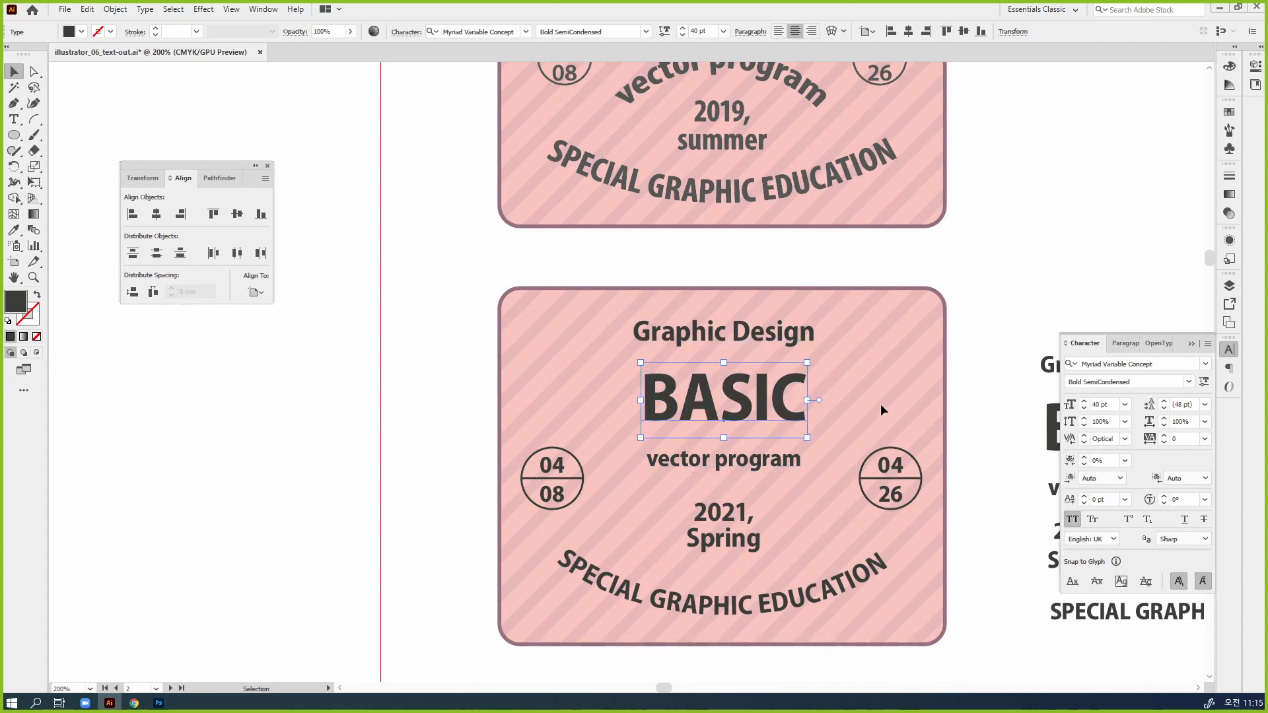
Select "vector program", compare it with the sample badge's curved lettering, and check the page's note on the Warp effect
left_click(753, 467)
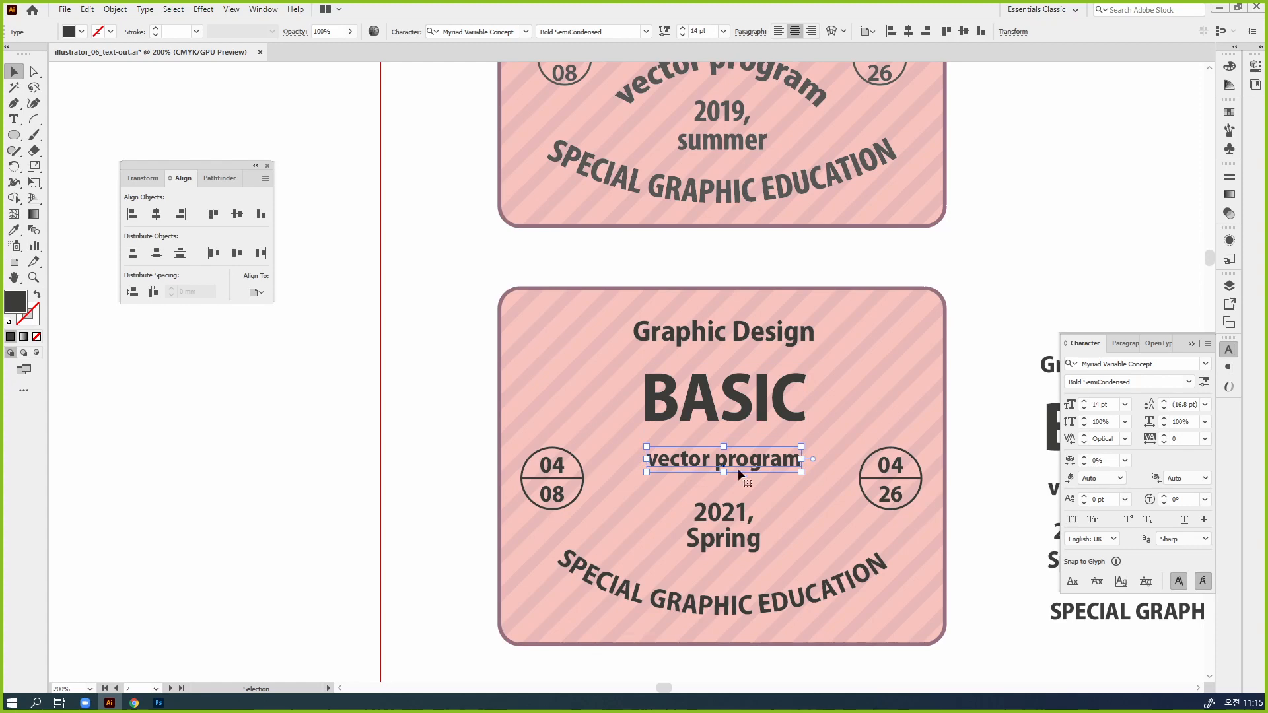
scroll(764, 470, "down", 2)
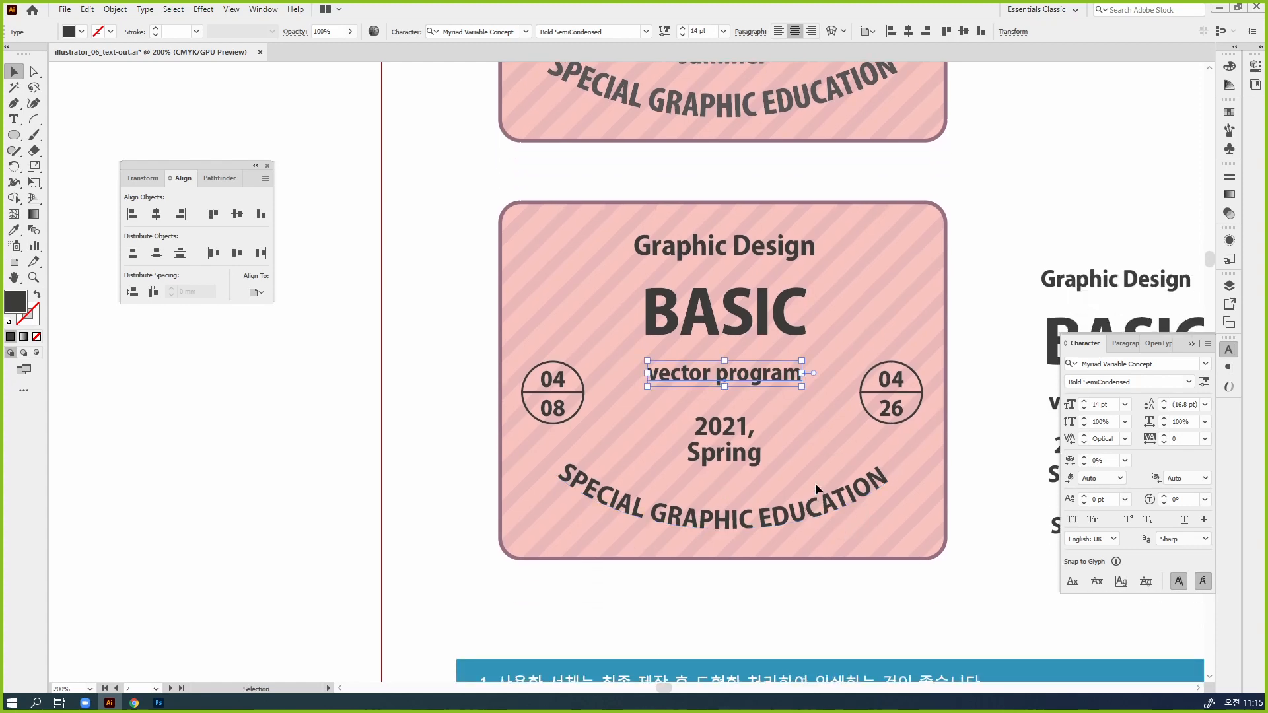
left_click(857, 490)
left_click_drag(843, 394, 848, 485)
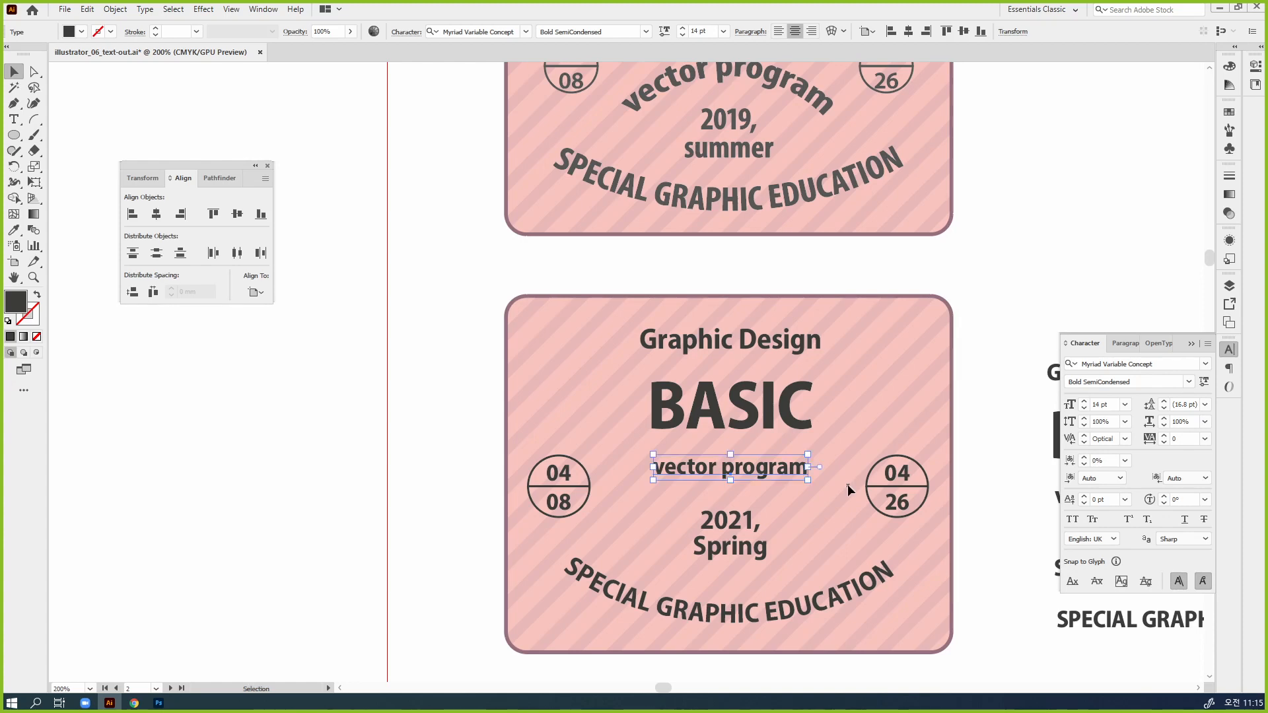
key("ctrl")
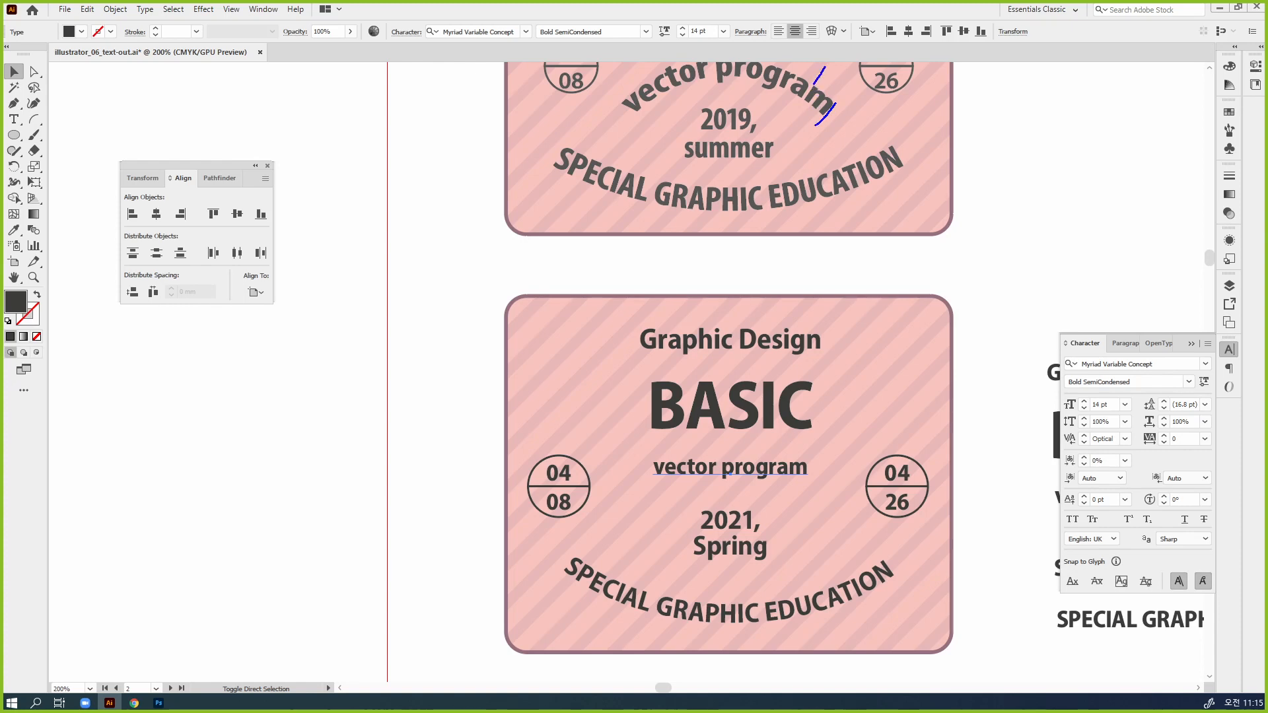
mouse_move(797, 136)
left_mouse_down()
mouse_move(844, 100)
mouse_move(807, 121)
left_mouse_up()
mouse_move(829, 68)
left_mouse_down()
mouse_move(844, 100)
mouse_move(827, 76)
left_mouse_up()
left_click_drag(885, 134, 895, 162)
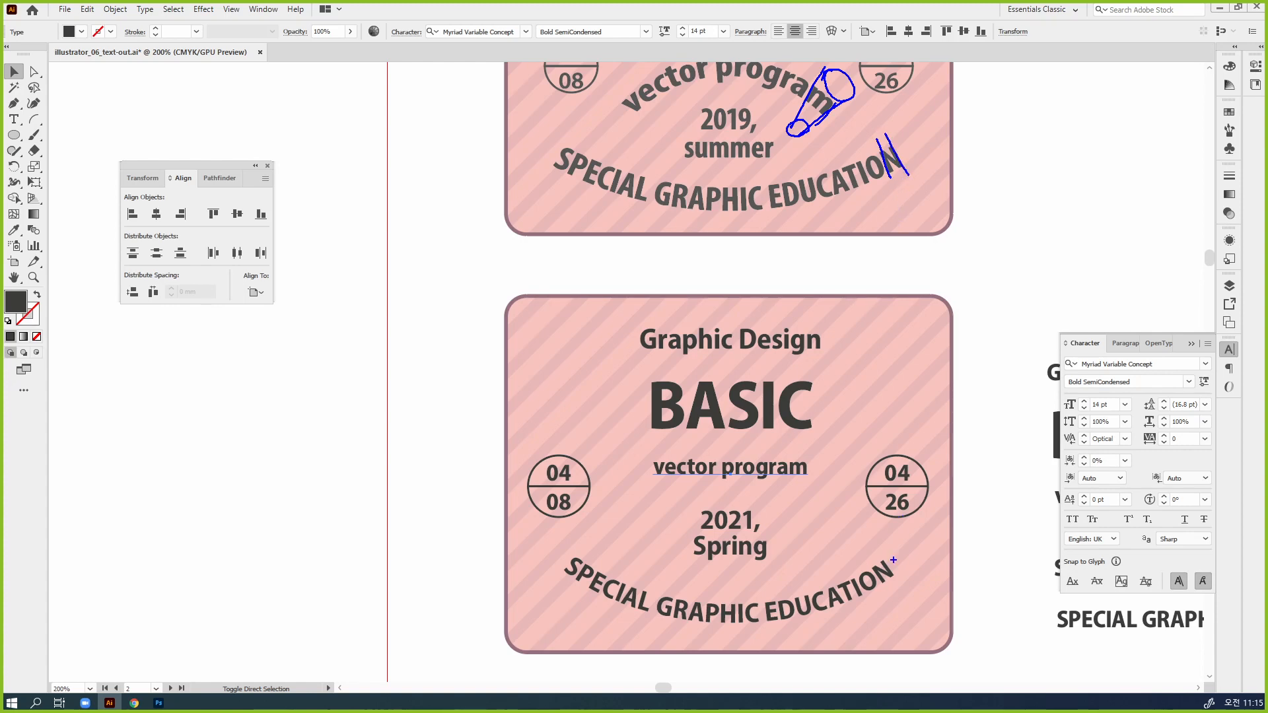
mouse_move(893, 560)
left_mouse_down()
mouse_move(867, 555)
mouse_move(893, 579)
left_mouse_up()
key("Escape")
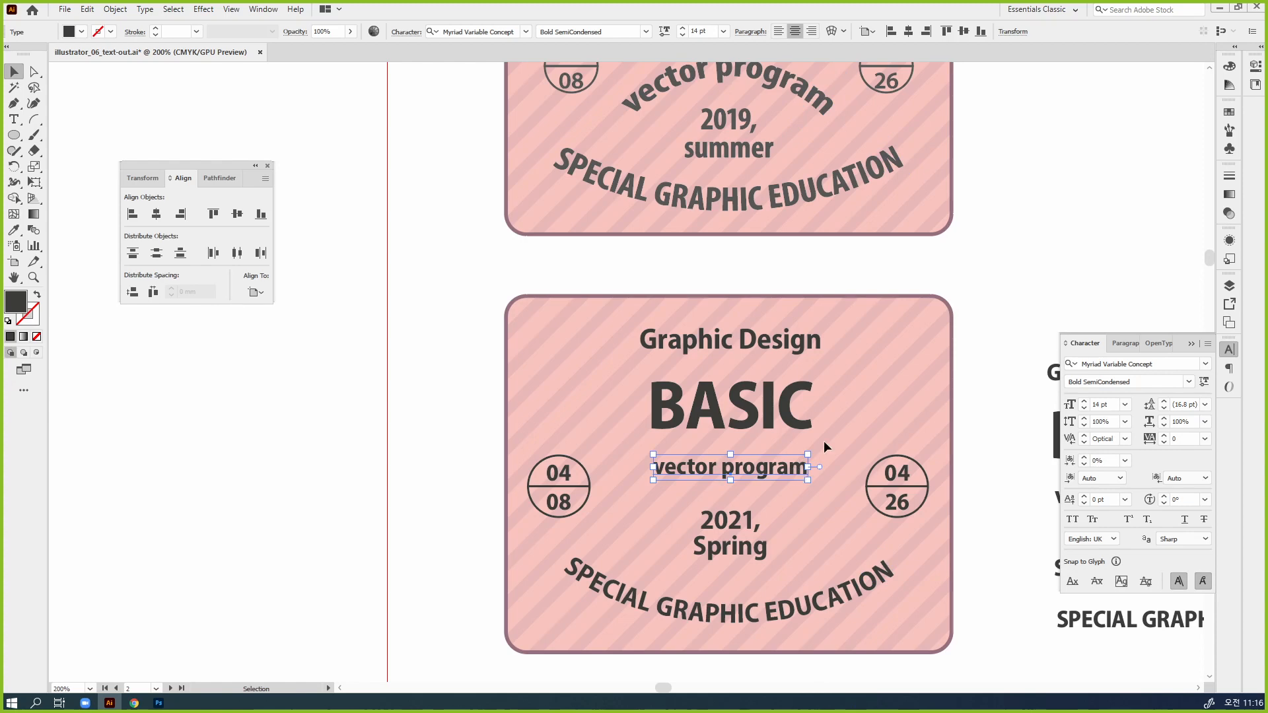
key("space")
left_click_drag(886, 197, 703, 661)
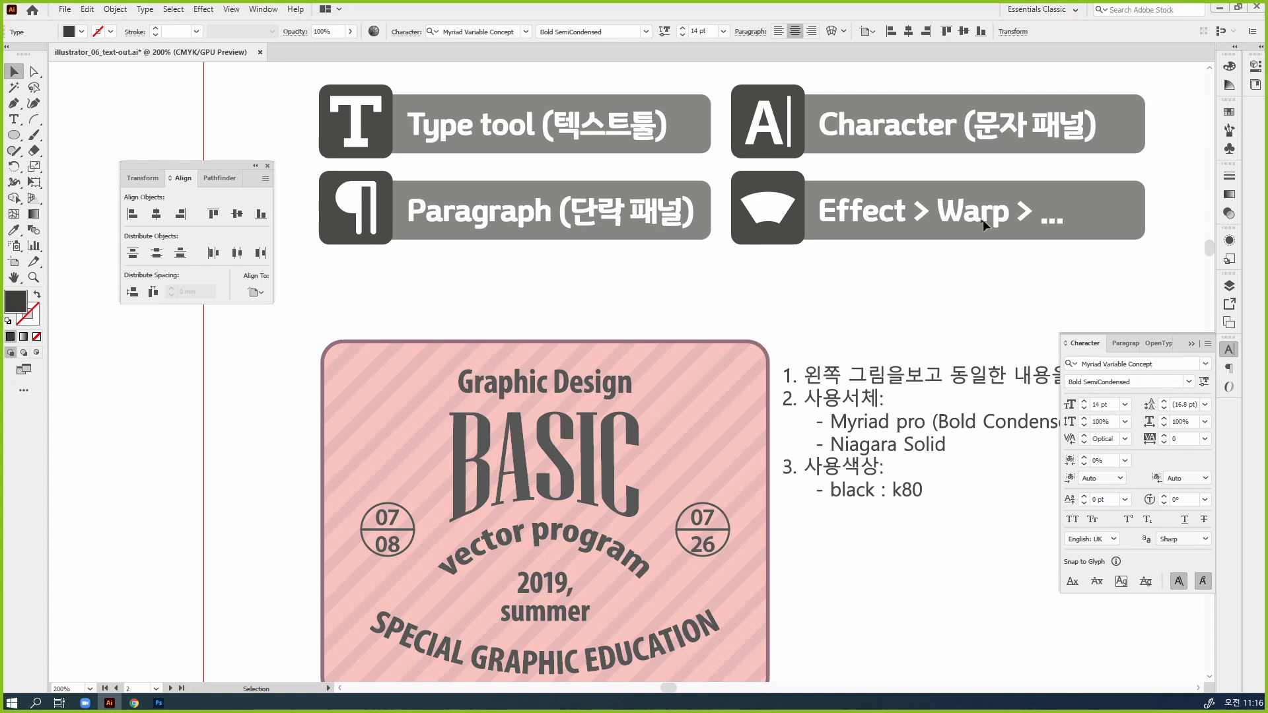
key("space")
left_click_drag(739, 487, 865, 93)
left_click_drag(770, 521, 722, 363)
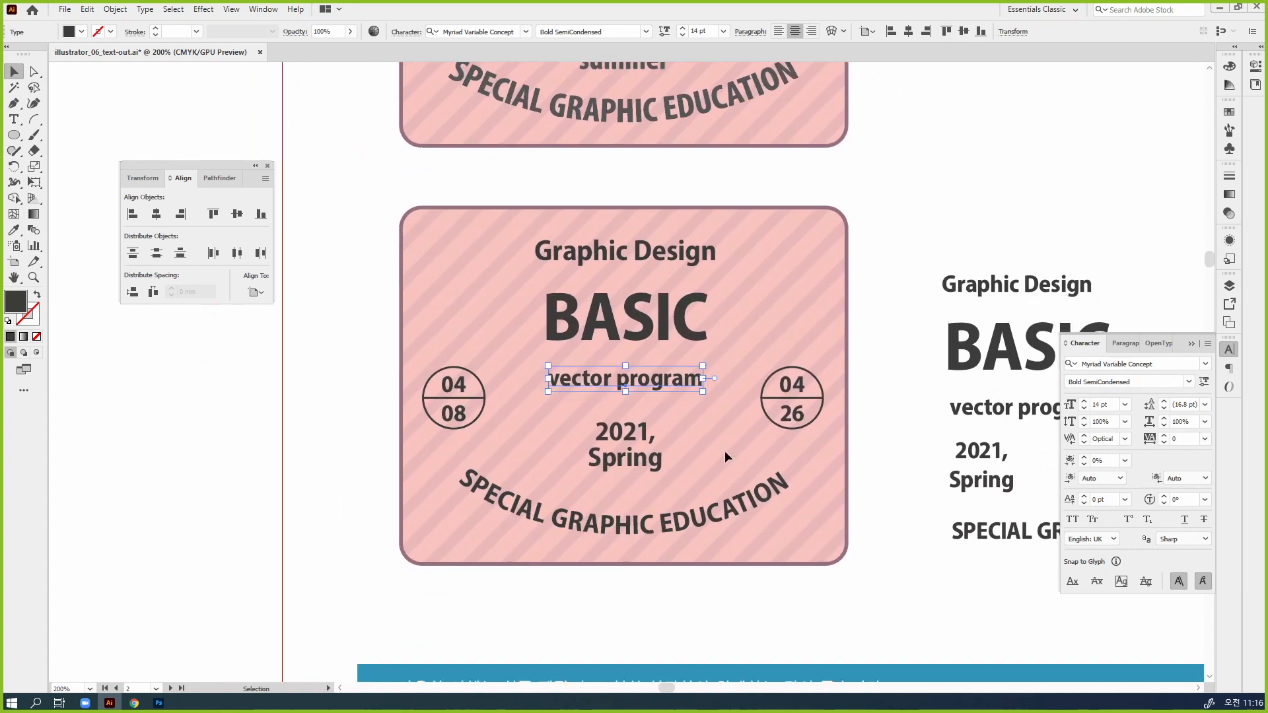
left_click(202, 10)
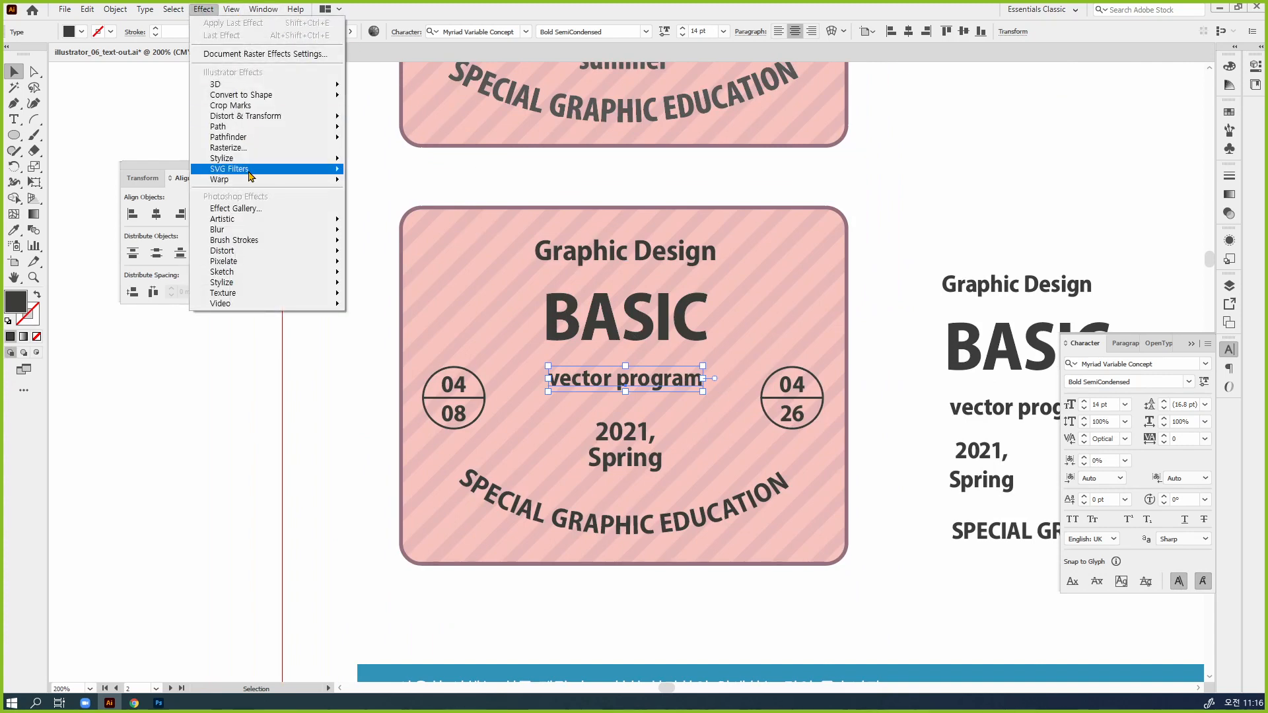
mouse_move(251, 186)
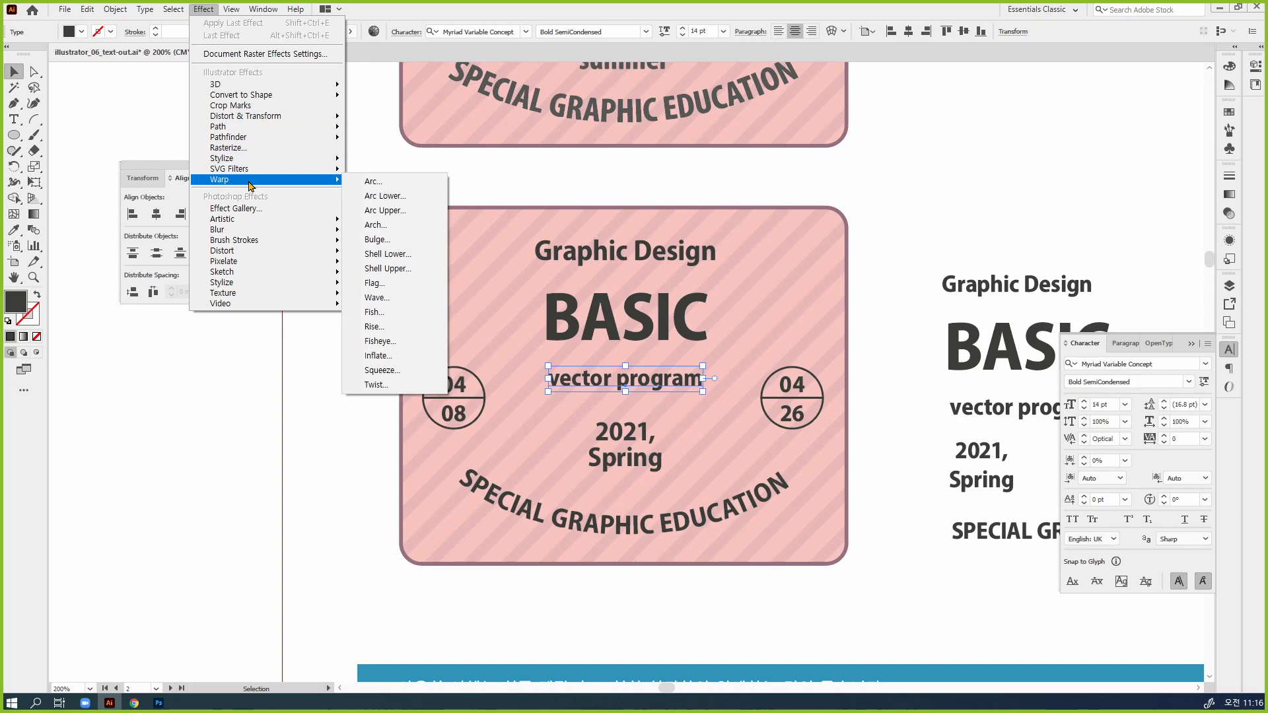
left_click(391, 187)
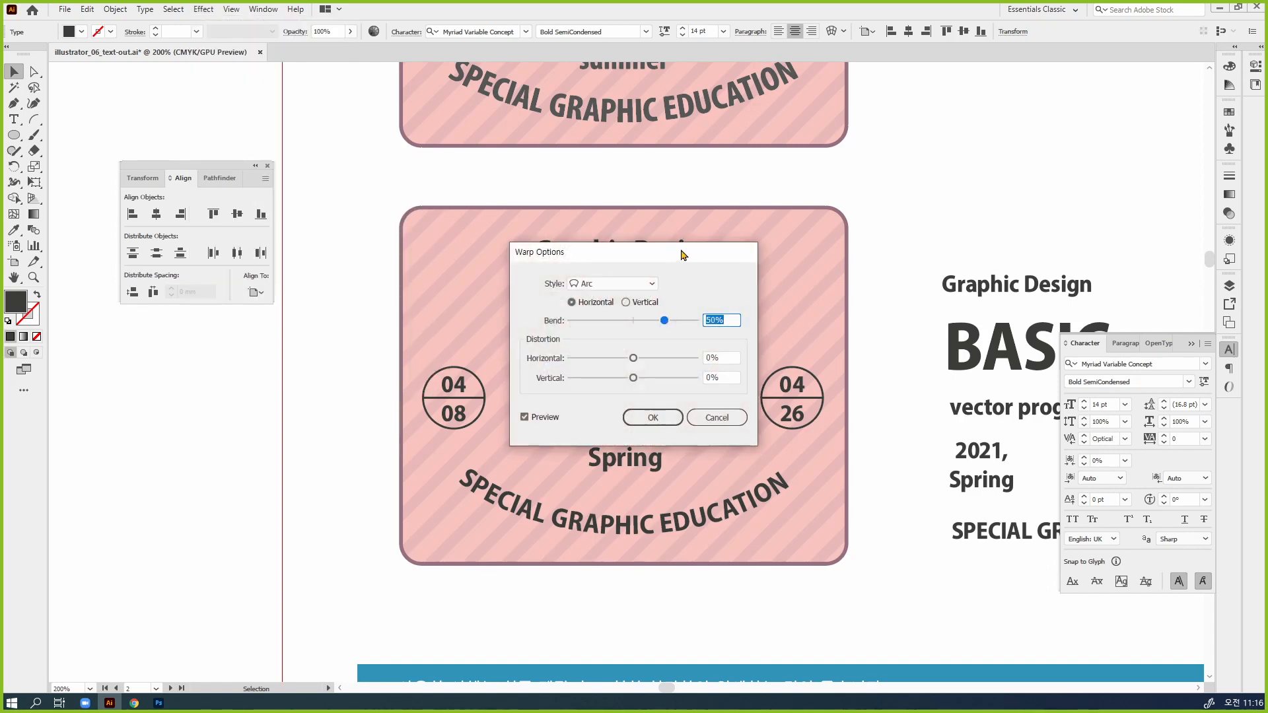
left_click_drag(685, 256, 870, 180)
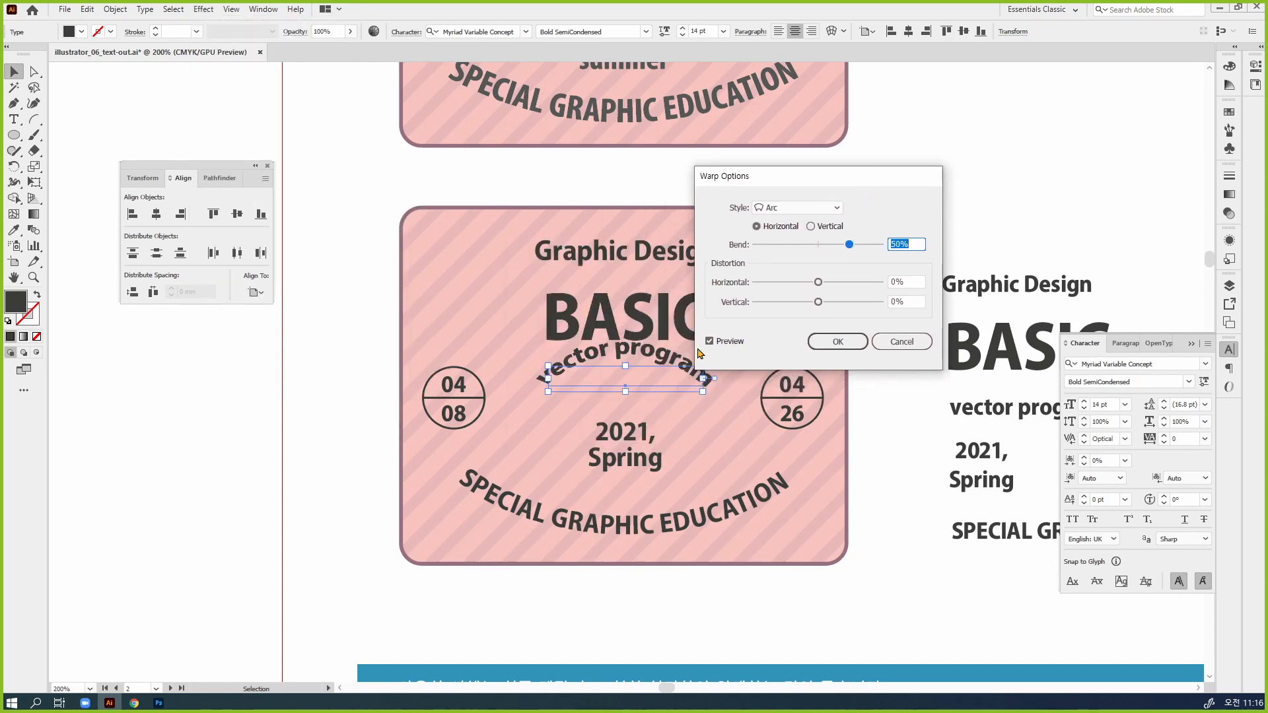
left_click(835, 208)
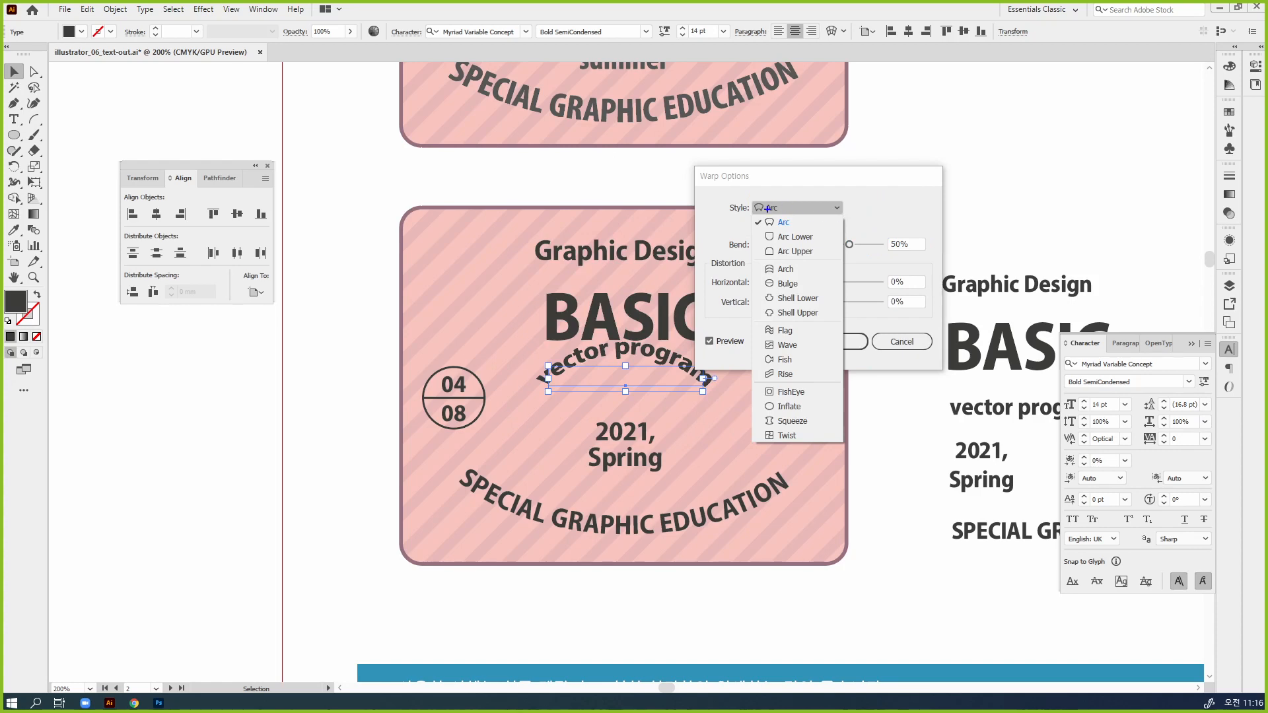
mouse_move(757, 216)
left_mouse_down()
mouse_move(781, 333)
mouse_move(780, 448)
left_mouse_up()
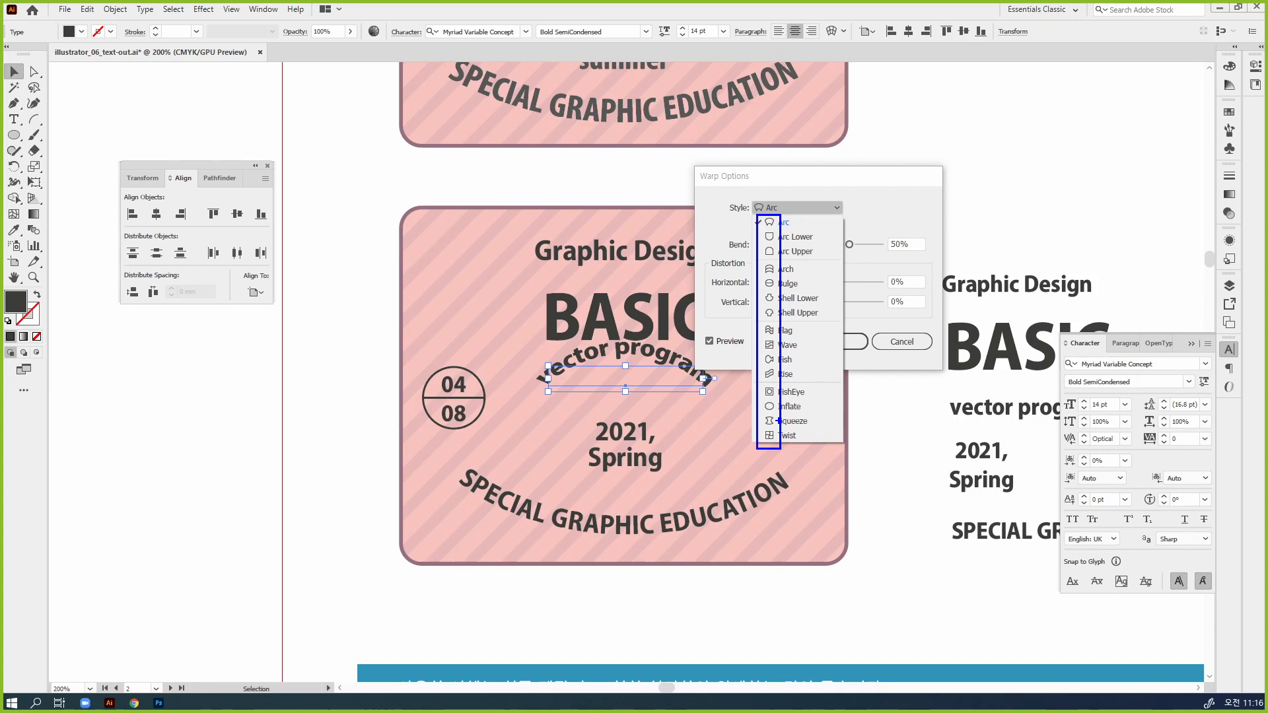
key("Escape")
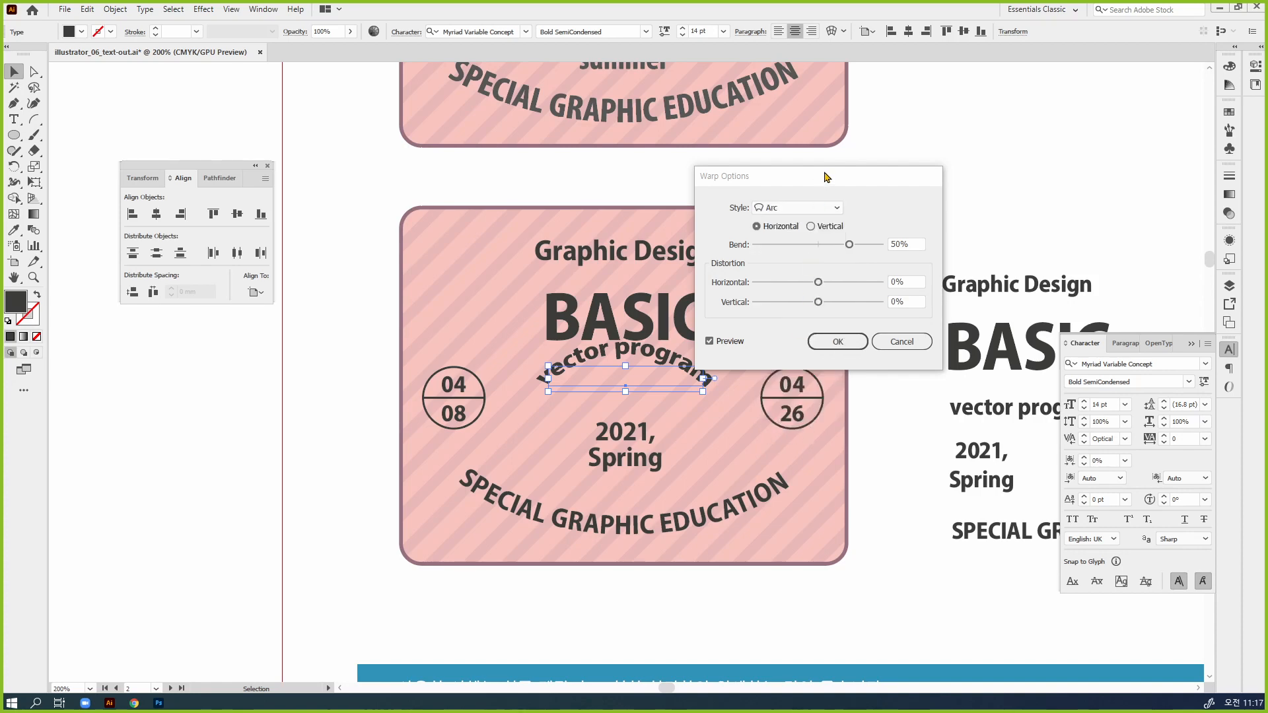
left_click_drag(828, 177, 944, 290)
mouse_move(965, 353)
left_mouse_down()
mouse_move(900, 371)
mouse_move(908, 358)
mouse_move(987, 364)
left_mouse_up()
left_click(1014, 451)
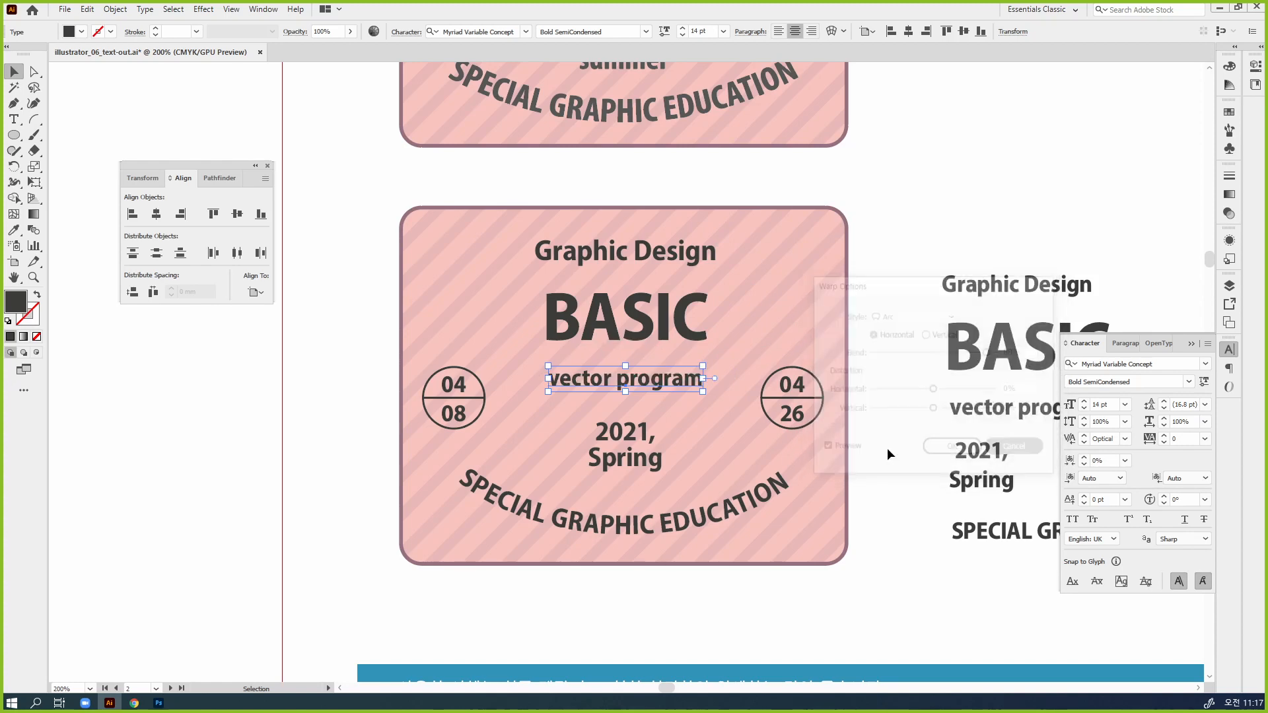
Move the badge's "vector program" text slightly down towards "2021, Spring" and start an Arc warp effect on it
key("ctrl+space")
left_click(661, 395, "ctrl")
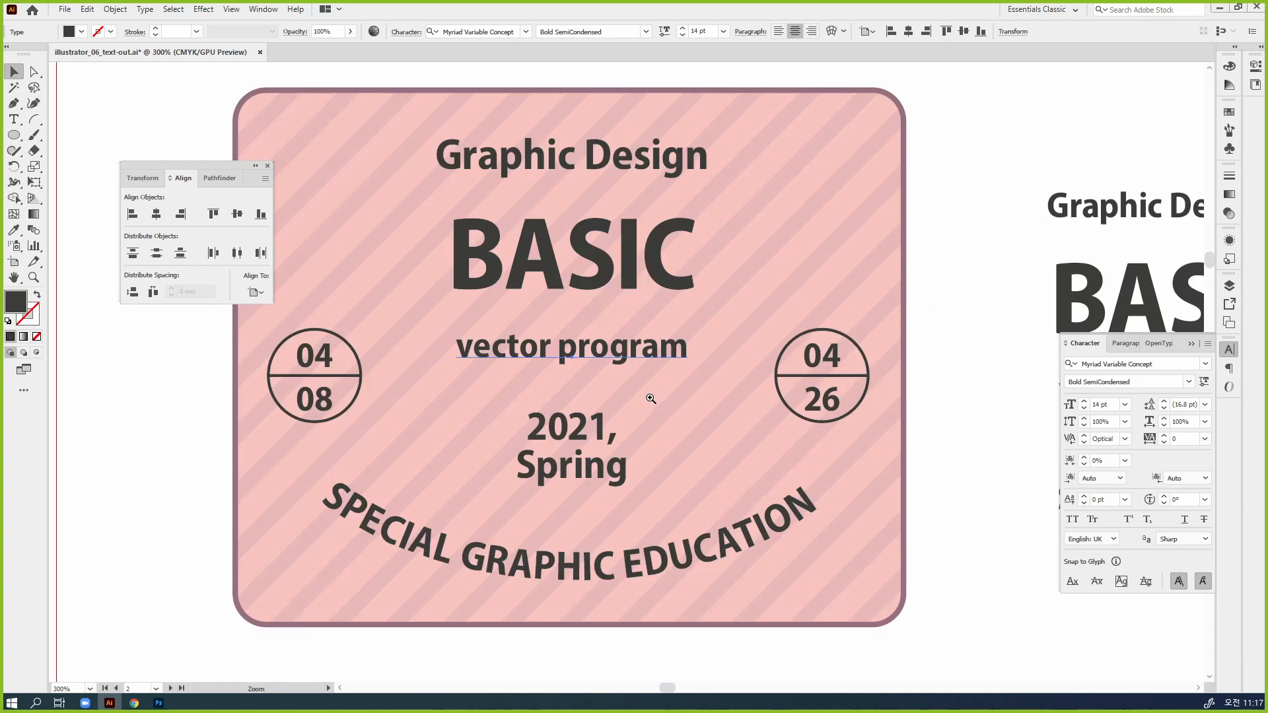
left_click(653, 397, "ctrl")
left_click_drag(562, 375, 669, 390)
left_click_drag(736, 316, 729, 346)
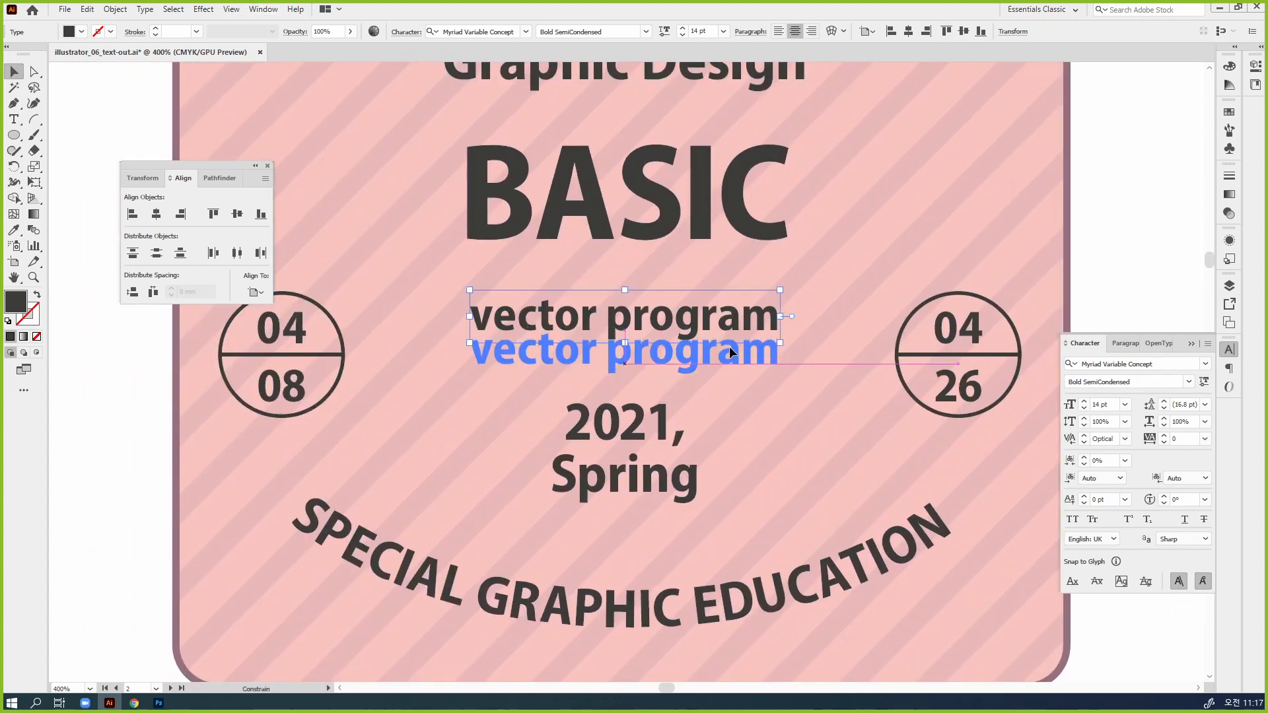
left_click(231, 10)
mouse_move(203, 10)
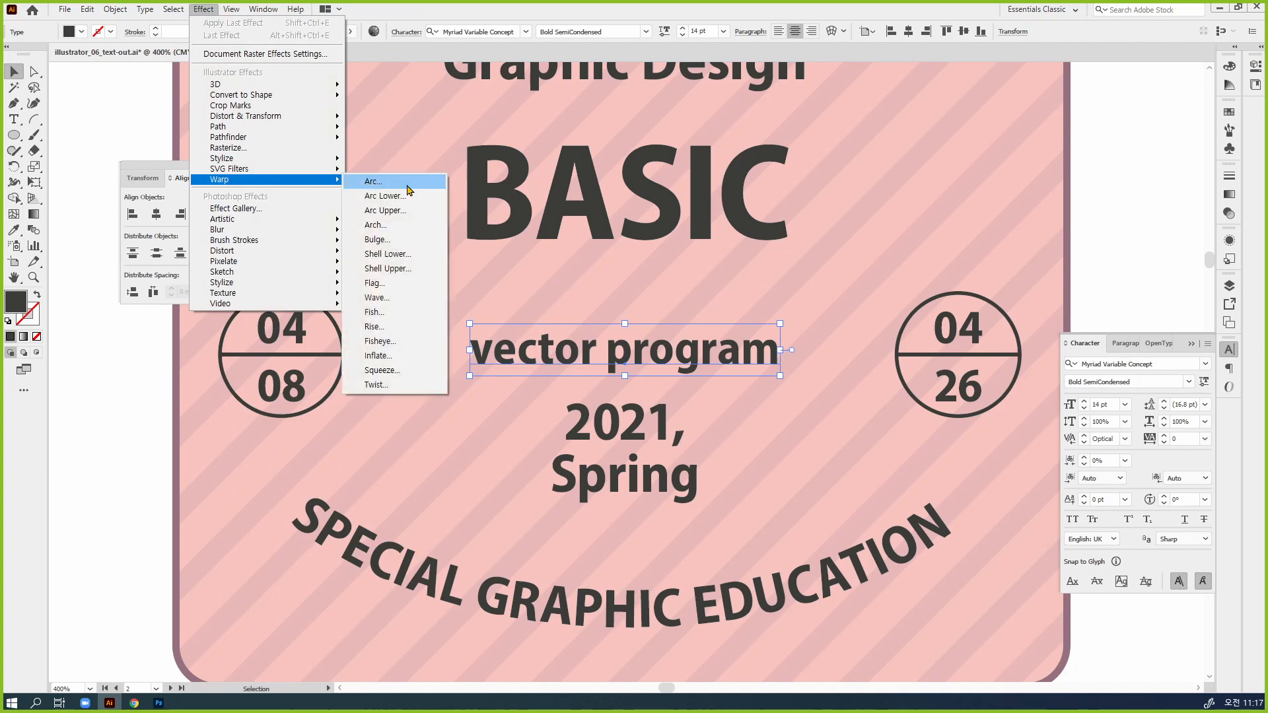
left_click(390, 182)
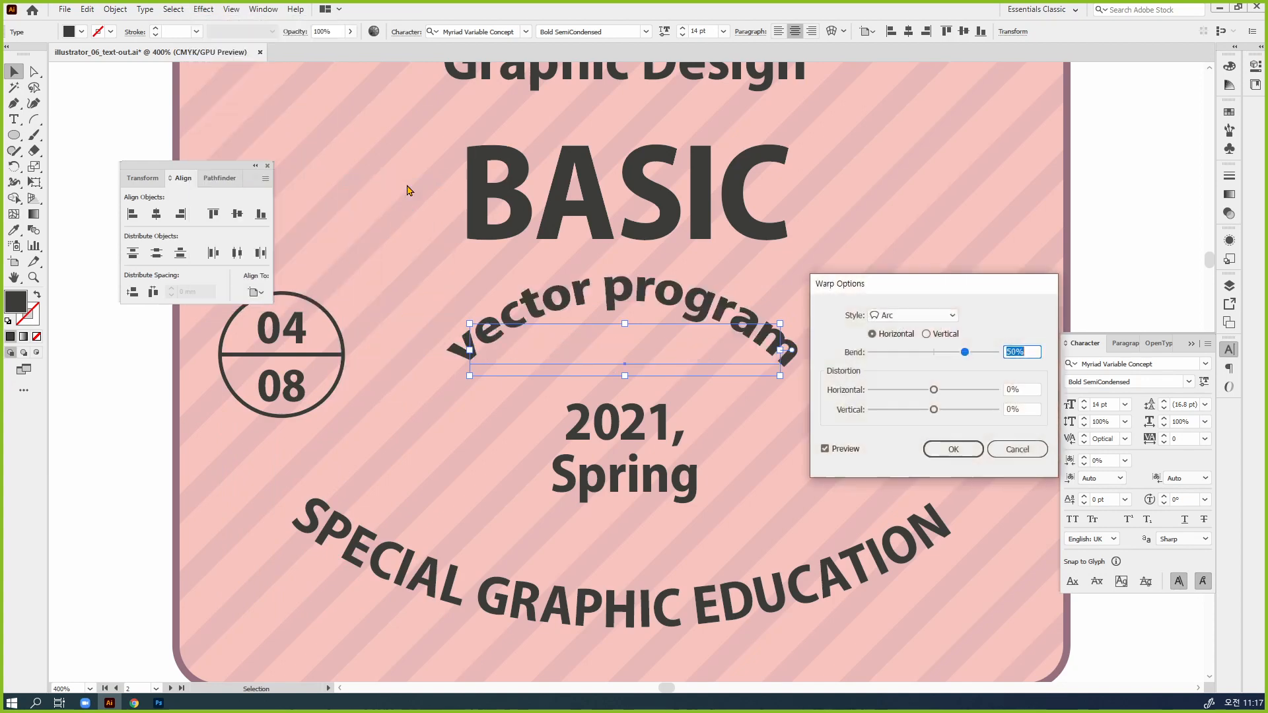
Try the Arc warp with bends of -50% and 53% and horizontal distortions of 67% and 50%, checking the preview
left_click(931, 353)
left_click_drag(930, 357, 976, 396)
left_click(841, 455)
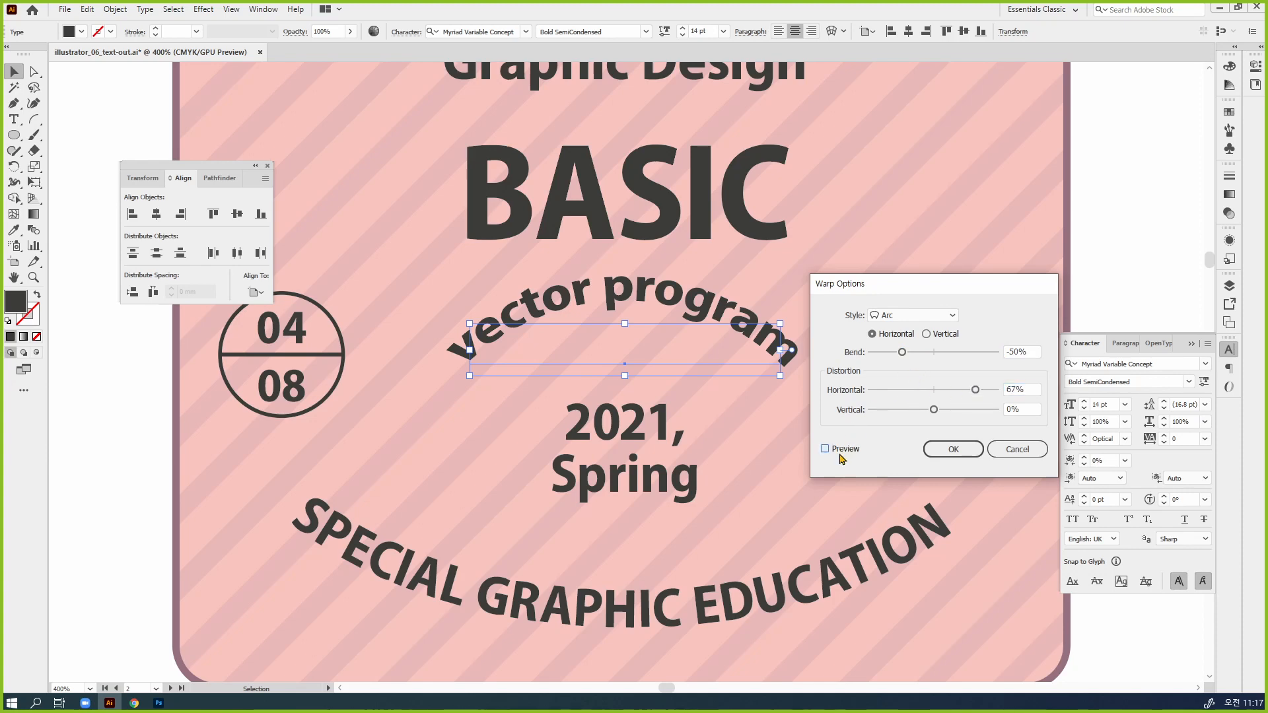
left_click(840, 455)
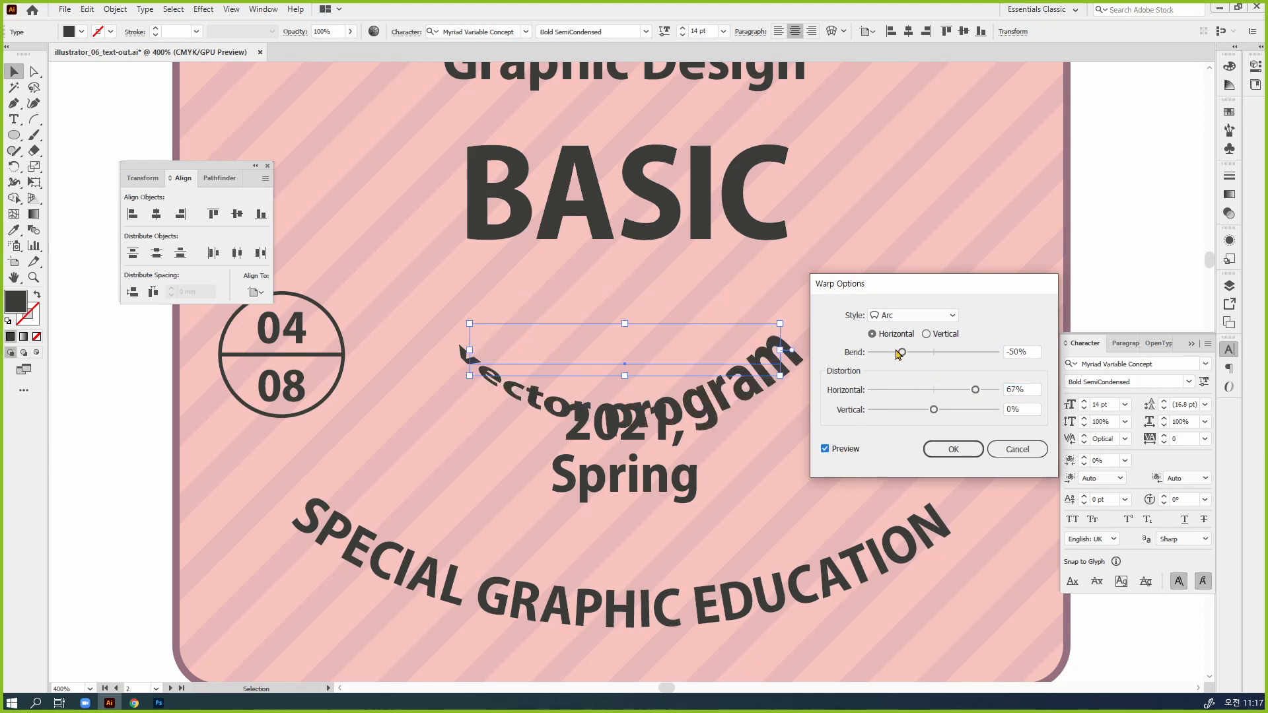
left_click_drag(902, 352, 964, 390)
left_click(832, 450)
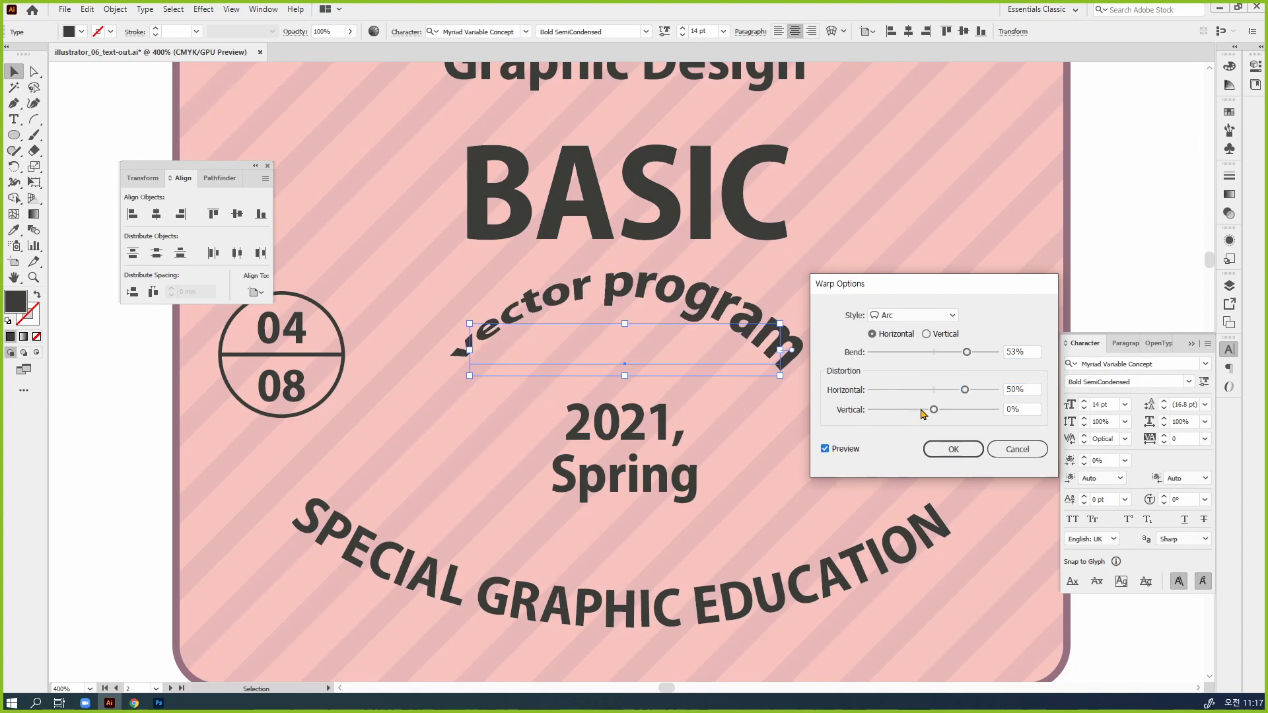
Set the Arc warp's horizontal distortion to 0% and bend to 47%, and apply it to "vector program"
left_click_drag(965, 390, 932, 393)
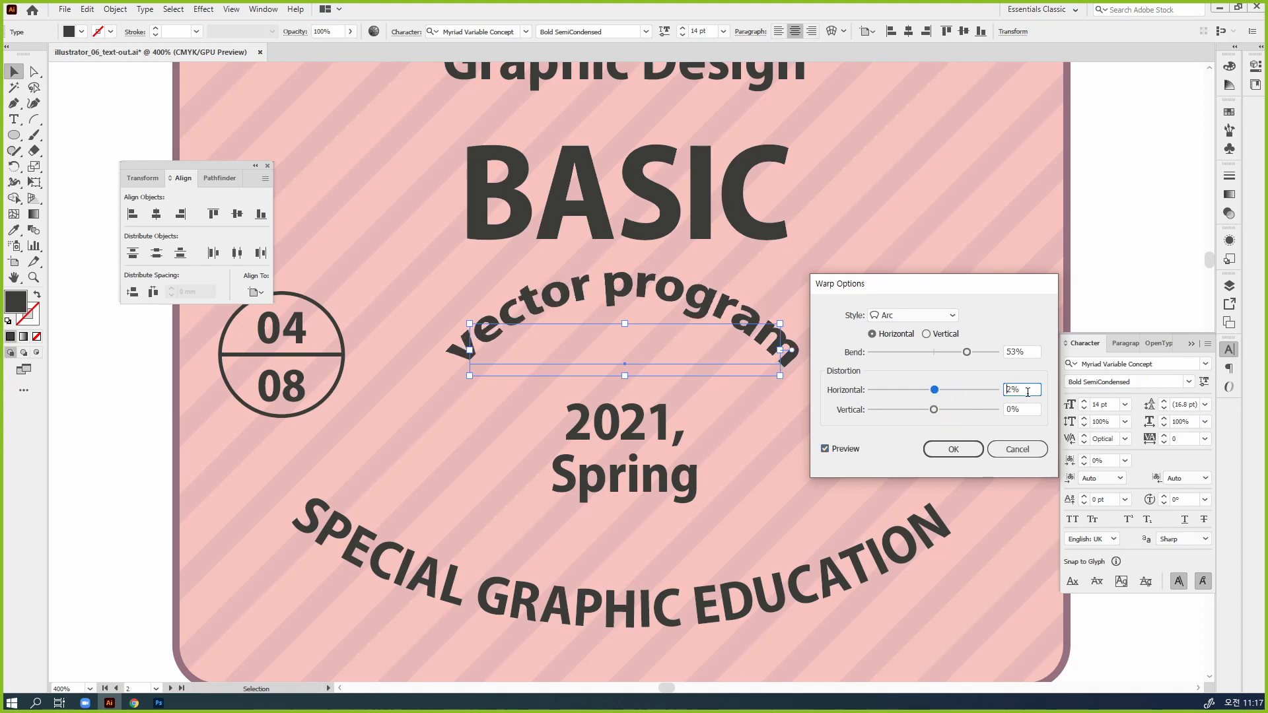
double_click(1017, 389)
type("0")
left_click(839, 454)
mouse_move(991, 352)
left_mouse_down()
mouse_move(869, 352)
mouse_move(967, 357)
left_mouse_up()
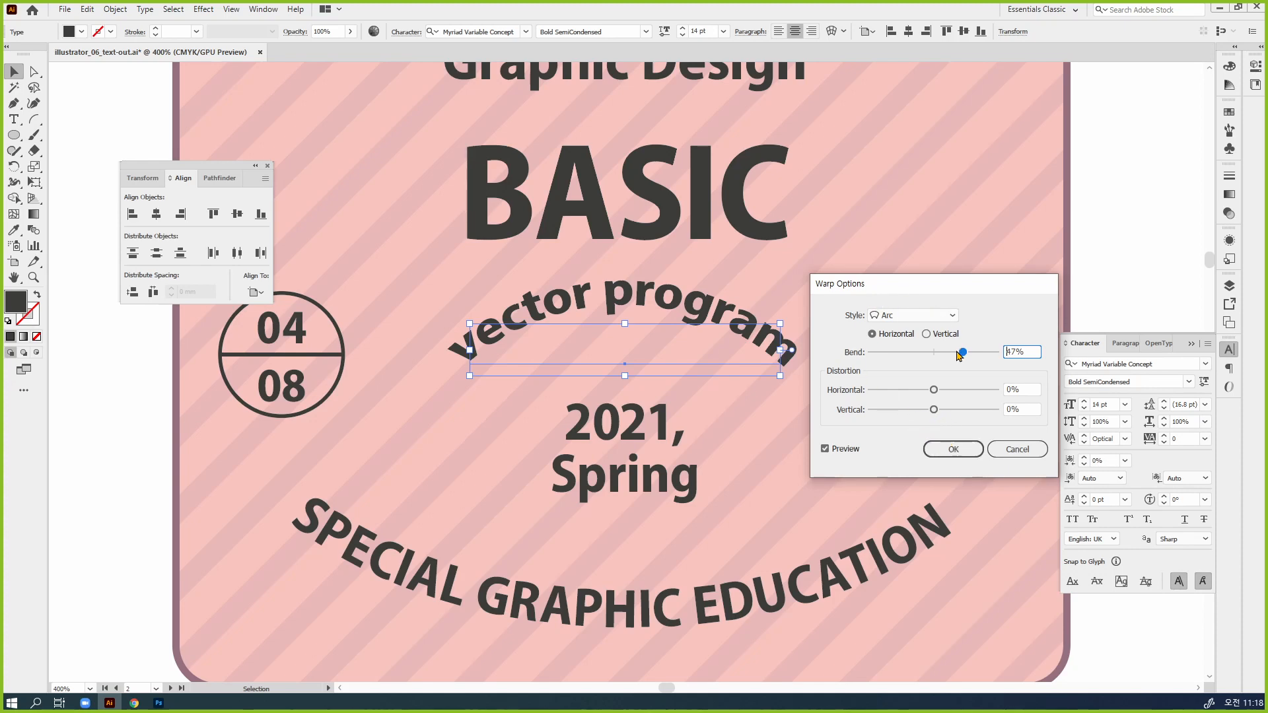
left_click(973, 451)
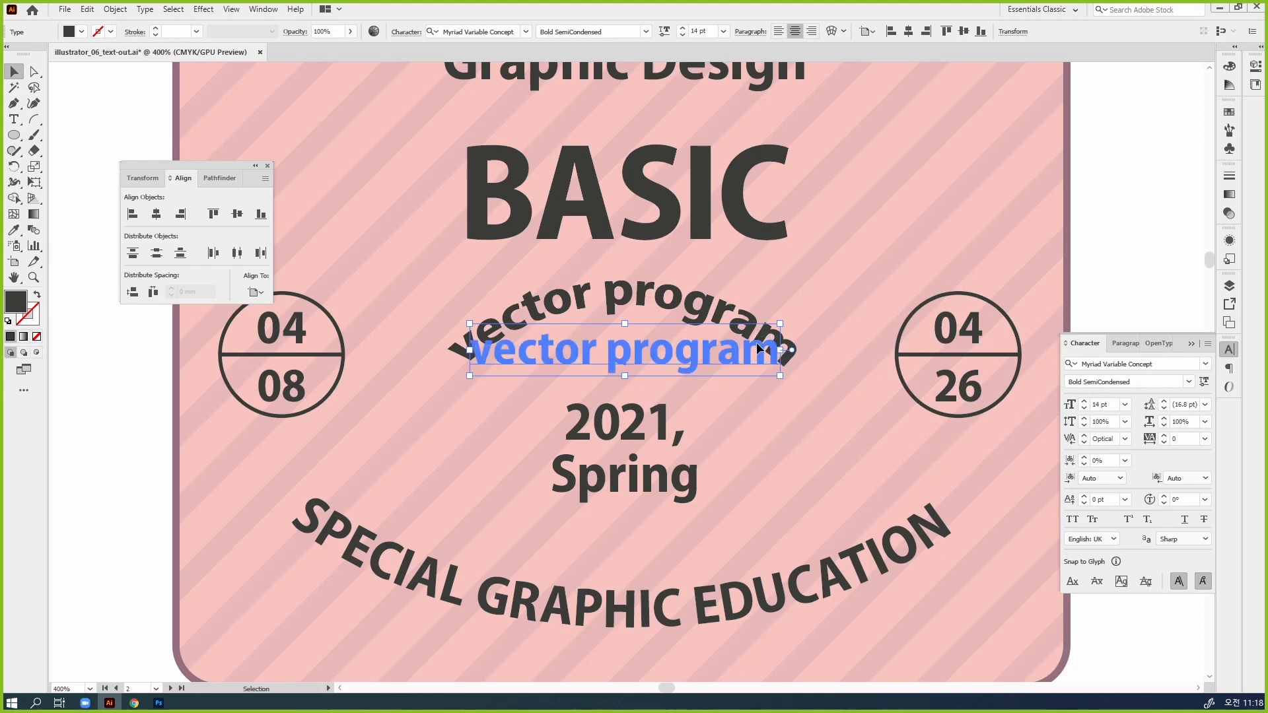
Move the arched "vector program" text slightly down, closer to "2021, Spring"
left_click_drag(758, 366, 757, 388)
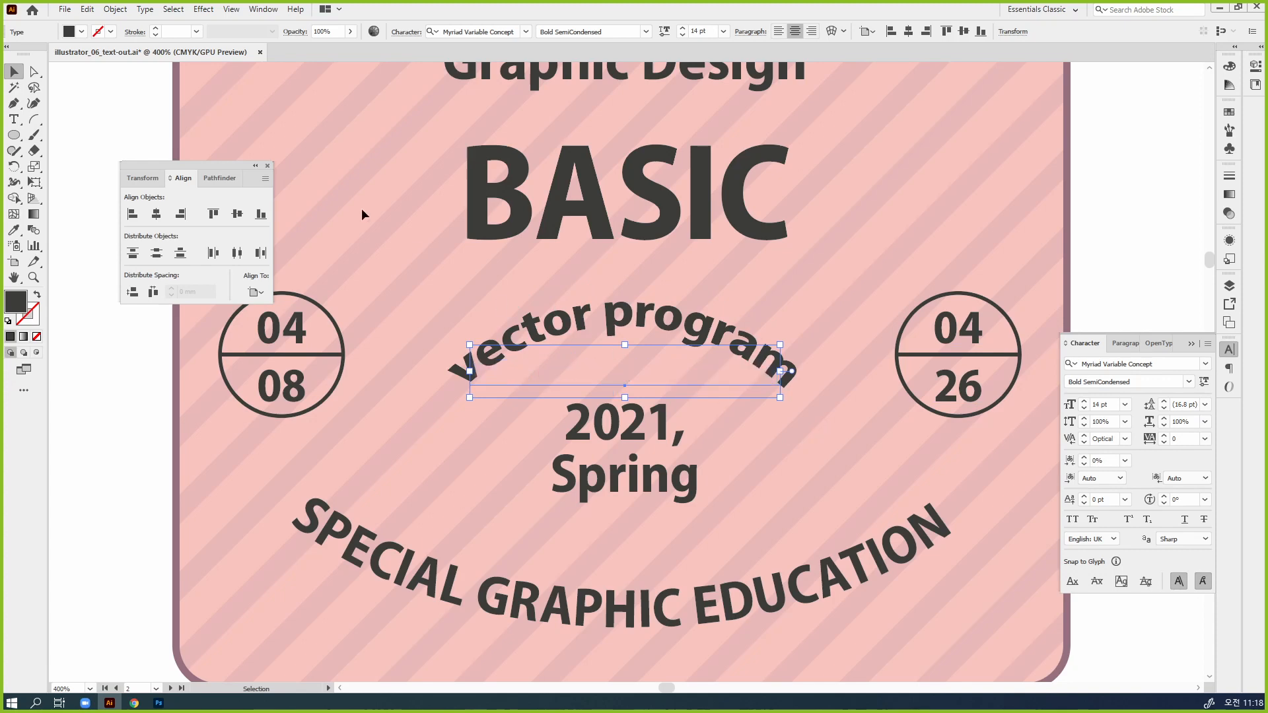
left_click(203, 9)
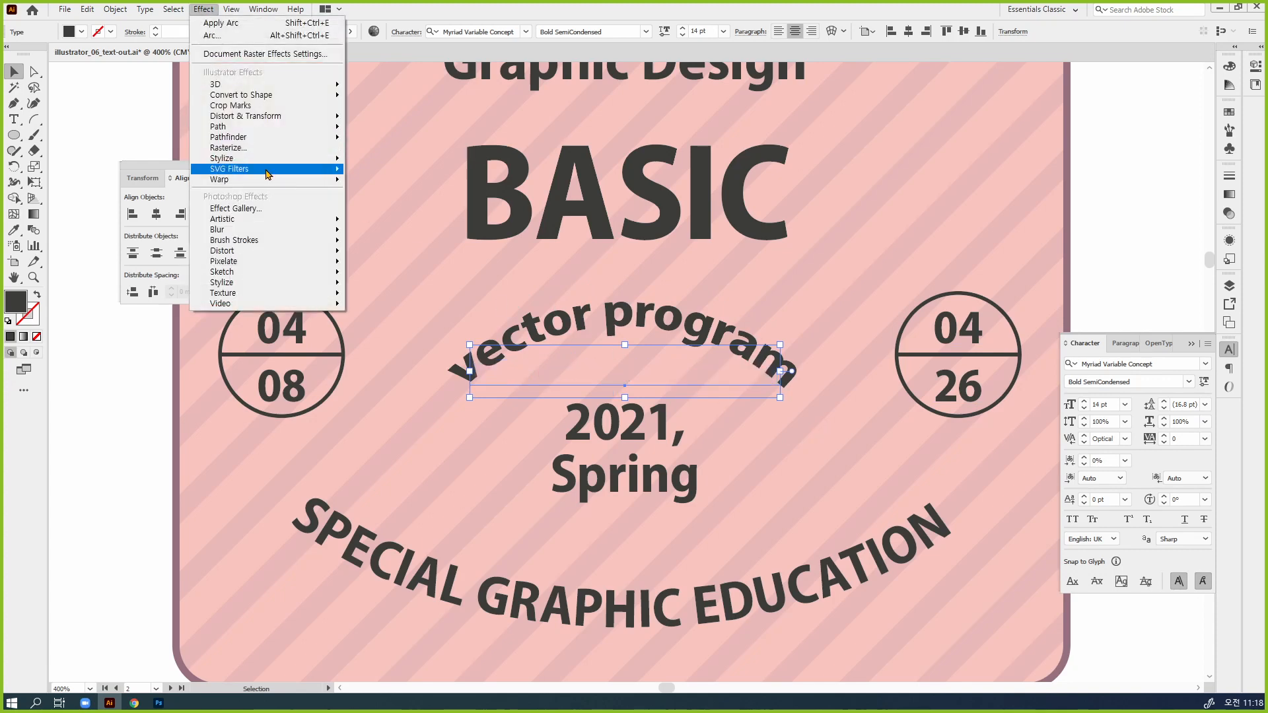
mouse_move(312, 181)
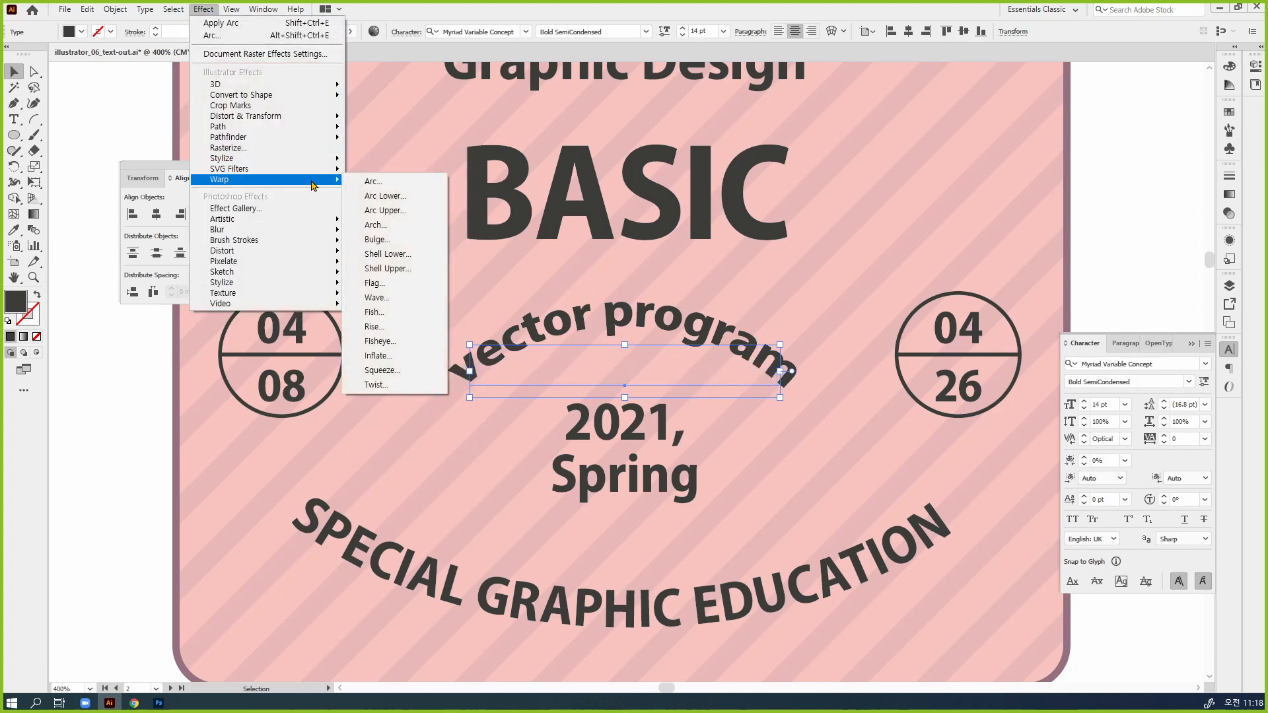
left_click(401, 188)
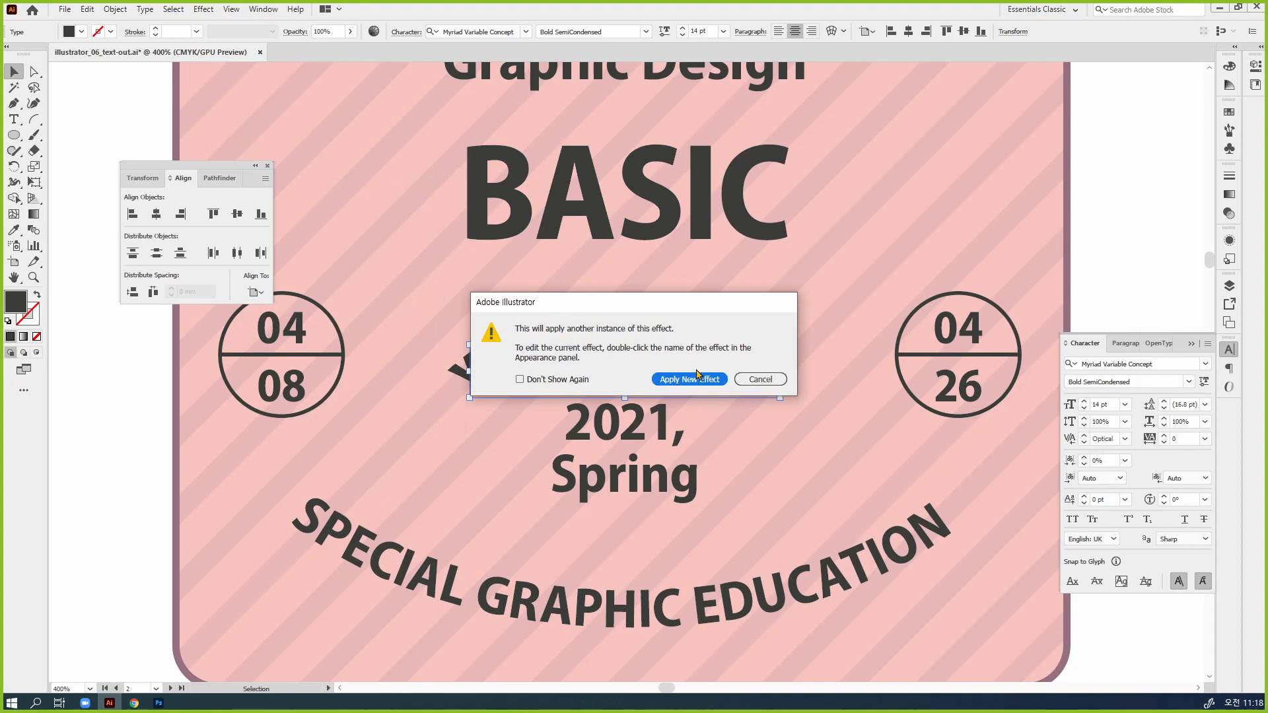
left_click_drag(693, 303, 674, 463)
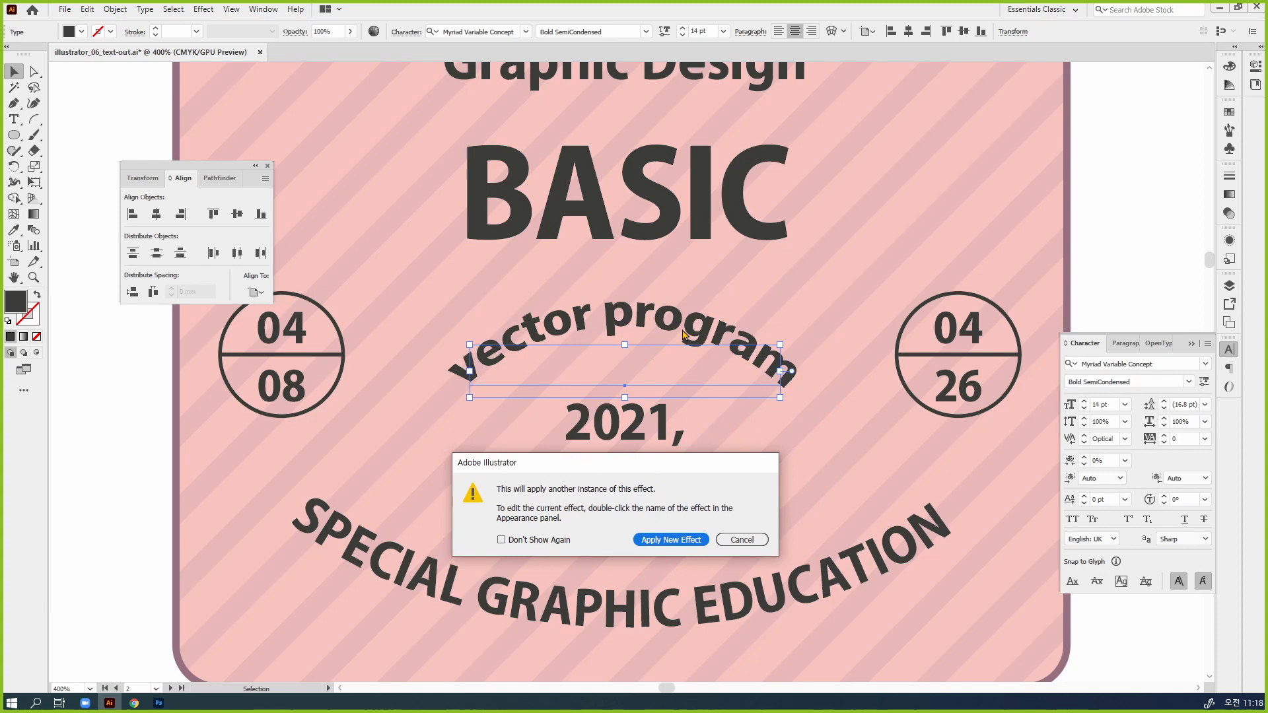
left_click(690, 543)
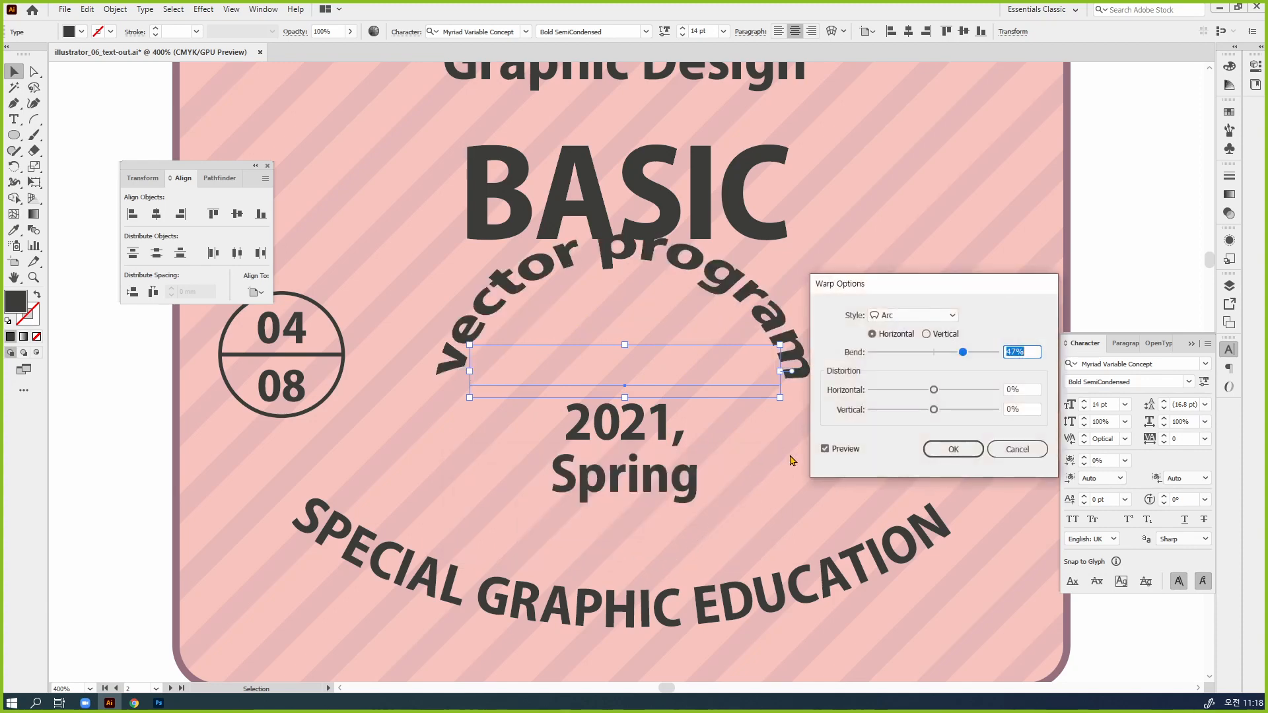
left_click_drag(962, 352, 907, 352)
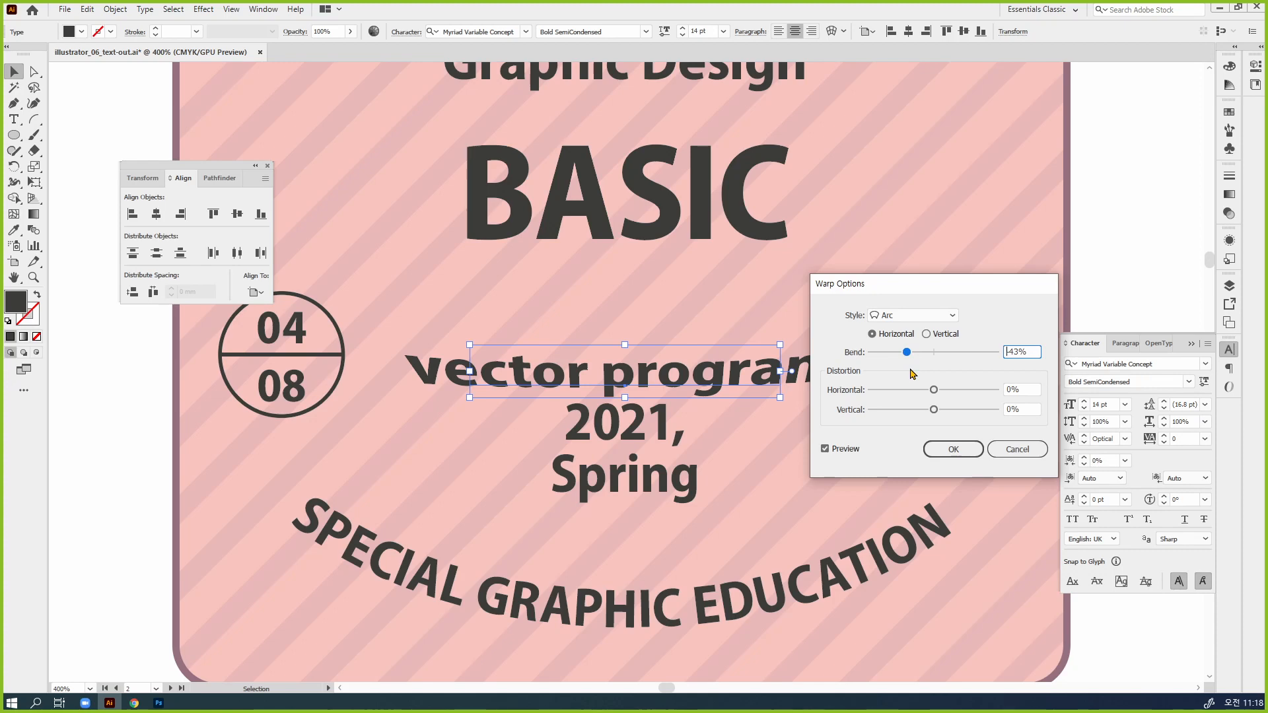
left_click(1017, 454)
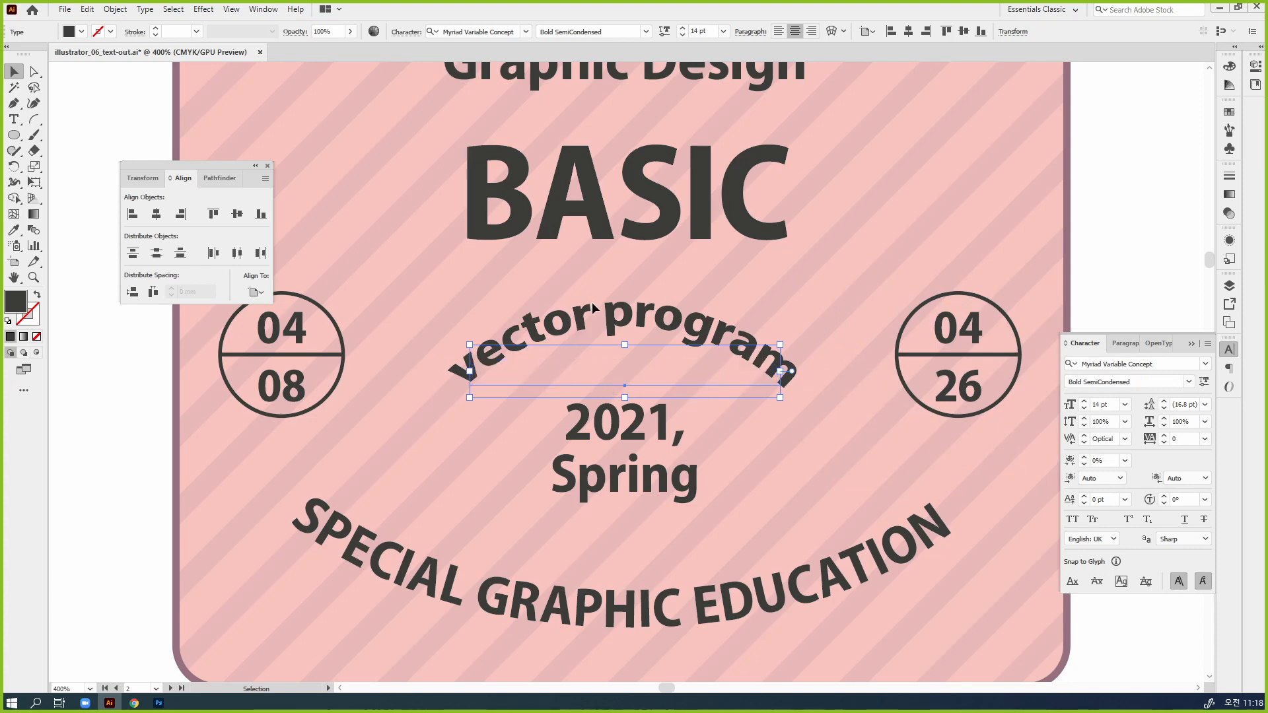
Collapse the Character panel and float an enlarged Appearance panel beside the "vector program" text
left_click(1226, 352)
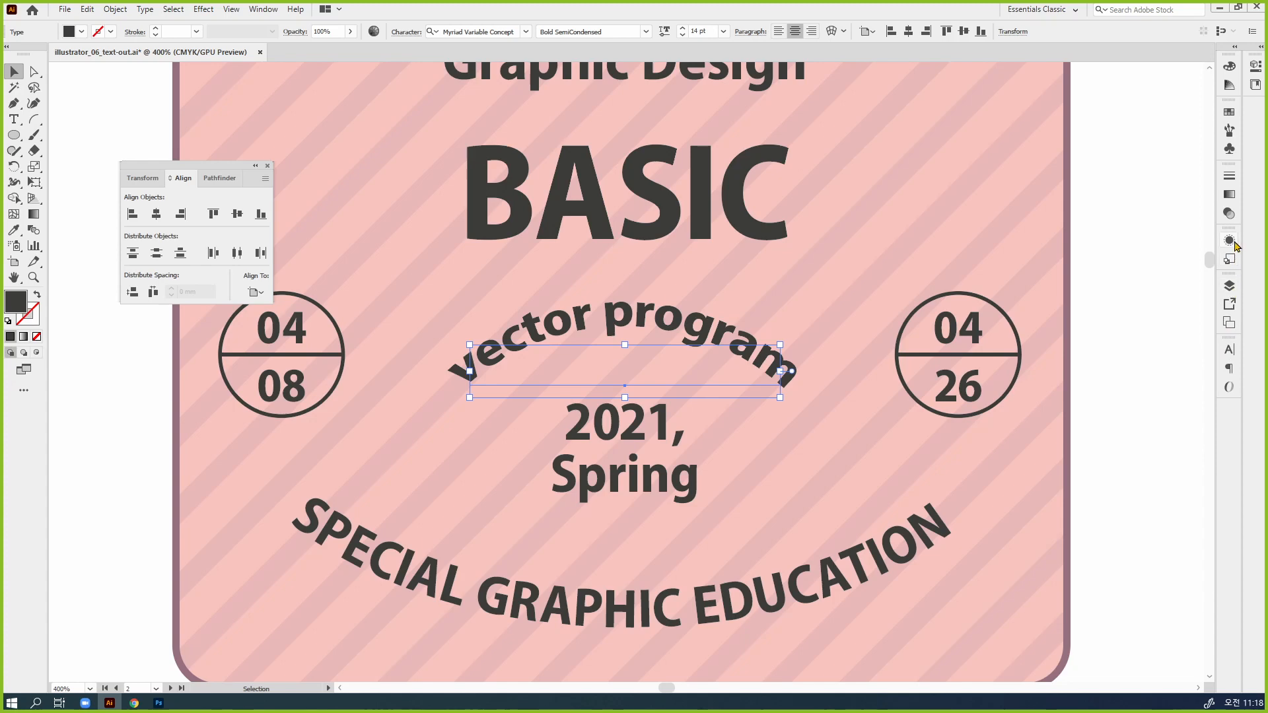
left_click_drag(1228, 240, 814, 333)
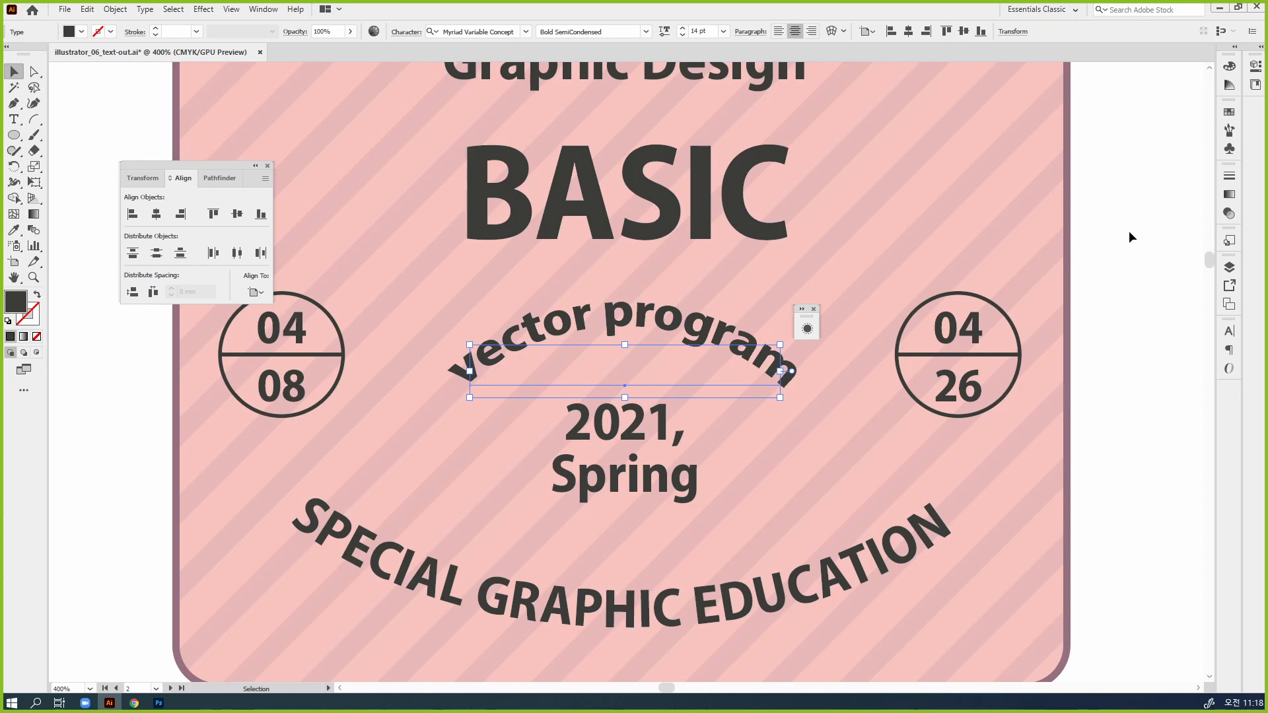
left_click(807, 328)
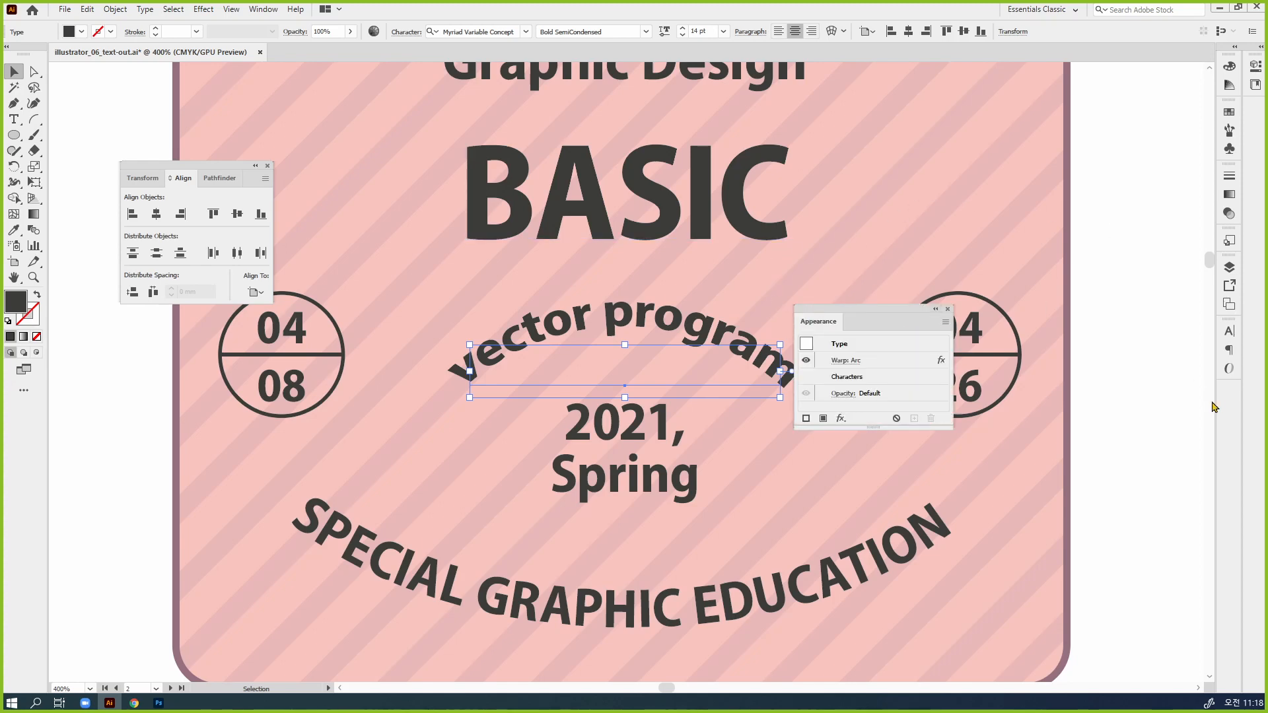
left_click_drag(931, 426, 934, 528)
left_click_drag(847, 320, 857, 243)
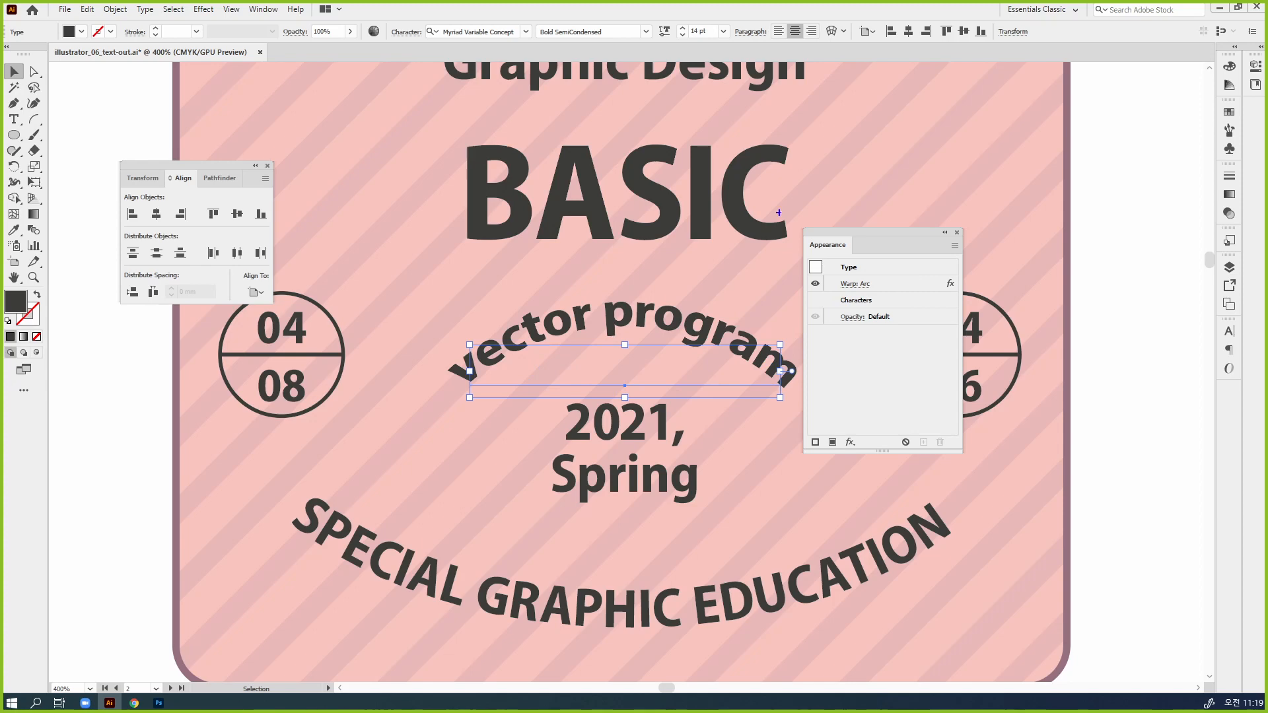
Edit the existing Arc warp on "vector program" and set its bend to 57%
mouse_move(864, 281)
left_mouse_down()
mouse_move(836, 278)
mouse_move(860, 292)
mouse_move(886, 260)
left_mouse_up()
key("Escape")
left_click(853, 285)
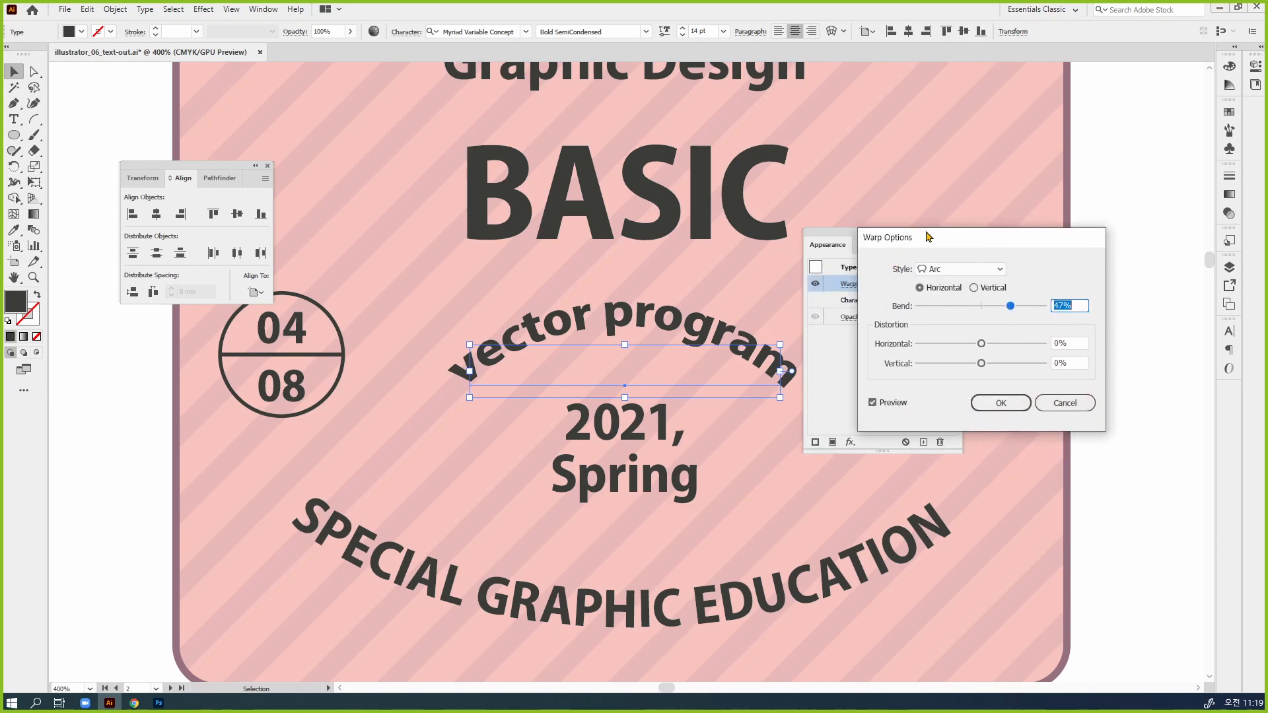
left_click(994, 306)
left_click_drag(996, 311, 1019, 311)
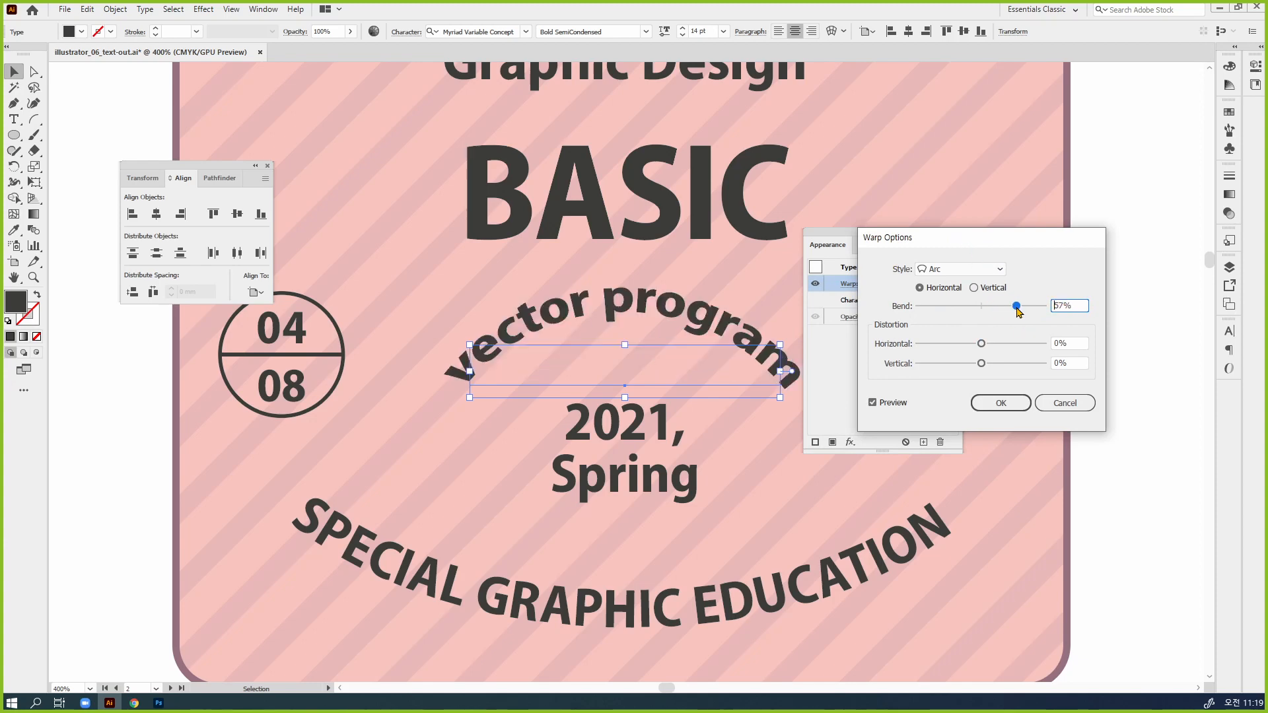
left_click(1000, 402)
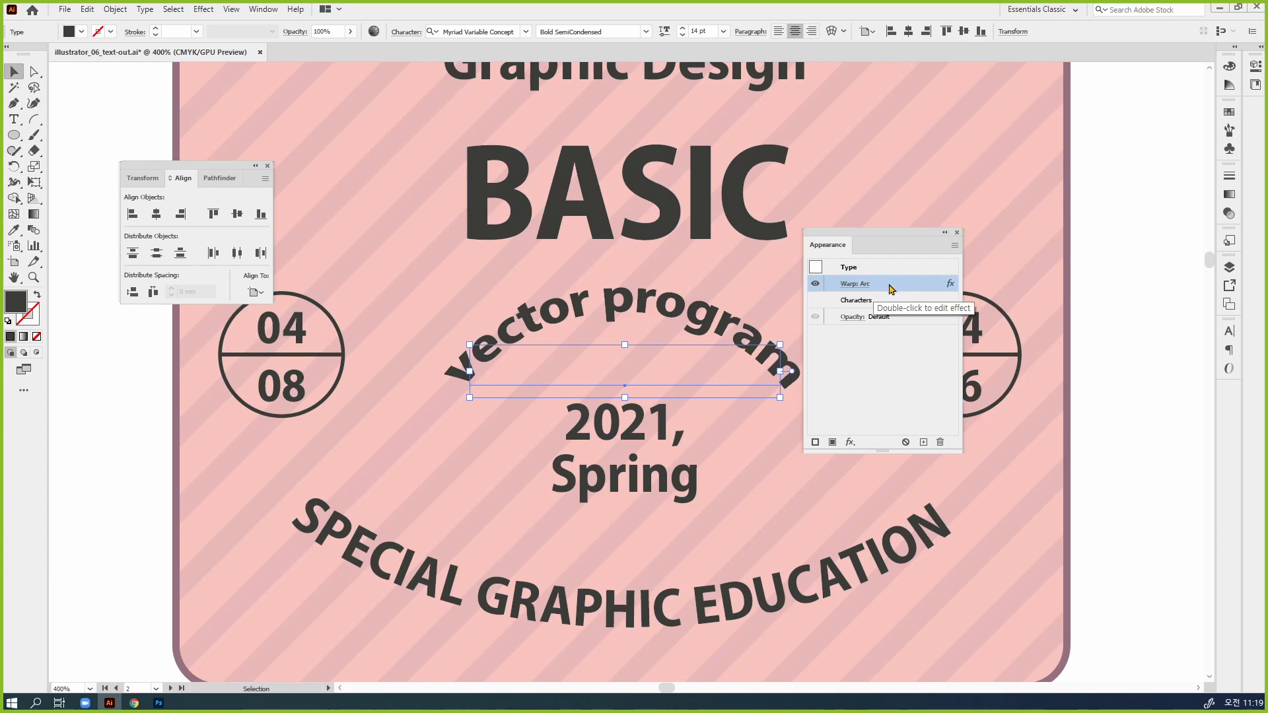
Delete the Arc warp from "vector program" and reapply it as a new Arc warp with a 57% bend
left_click(940, 442)
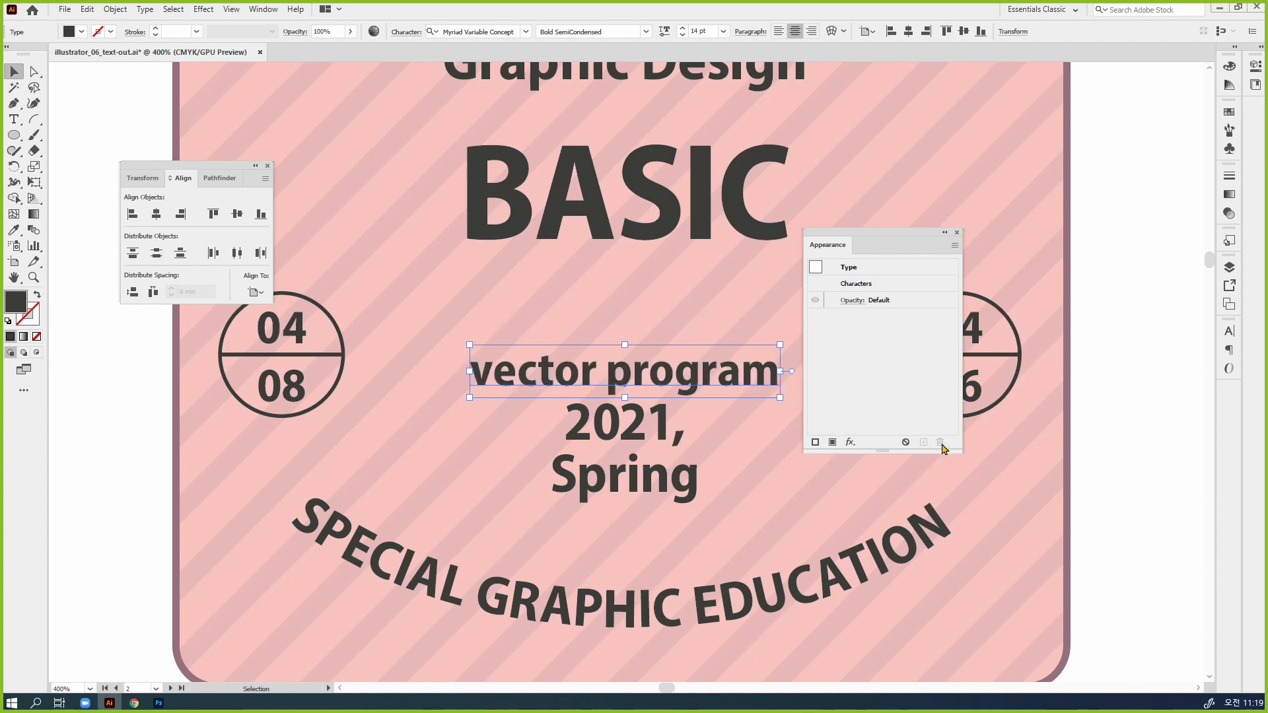
left_click_drag(852, 239, 842, 200)
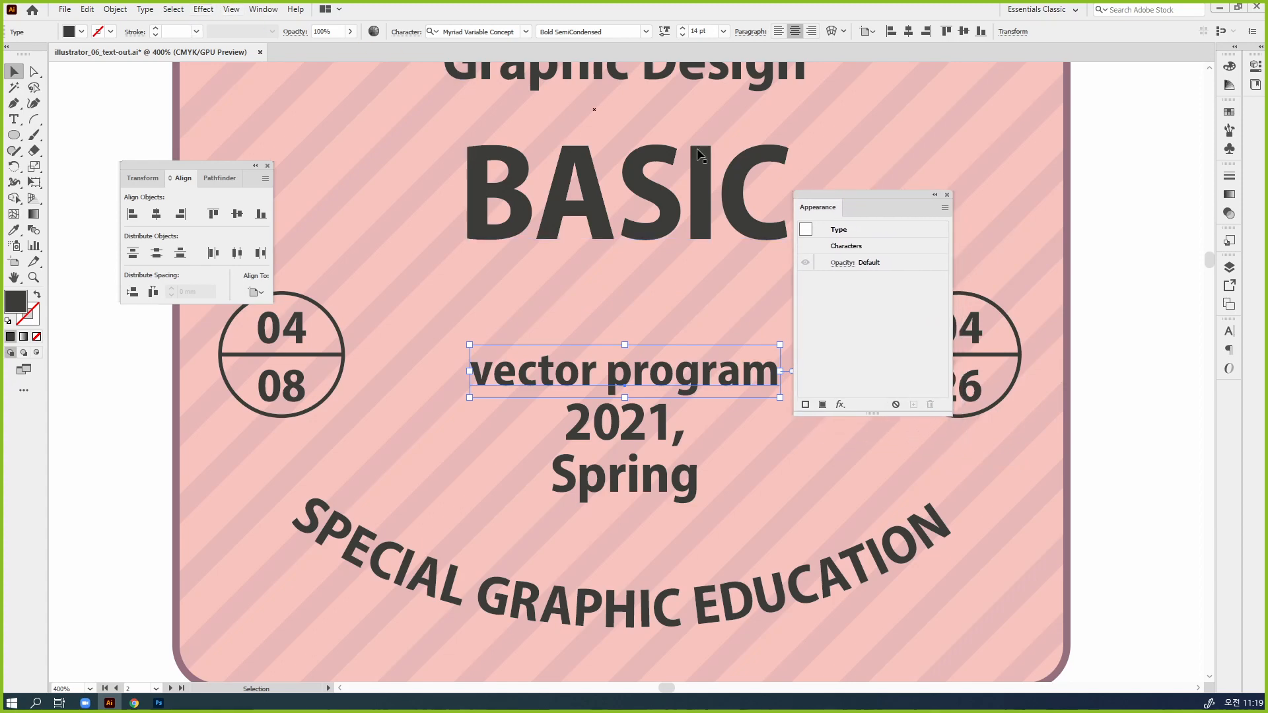
left_click(842, 407)
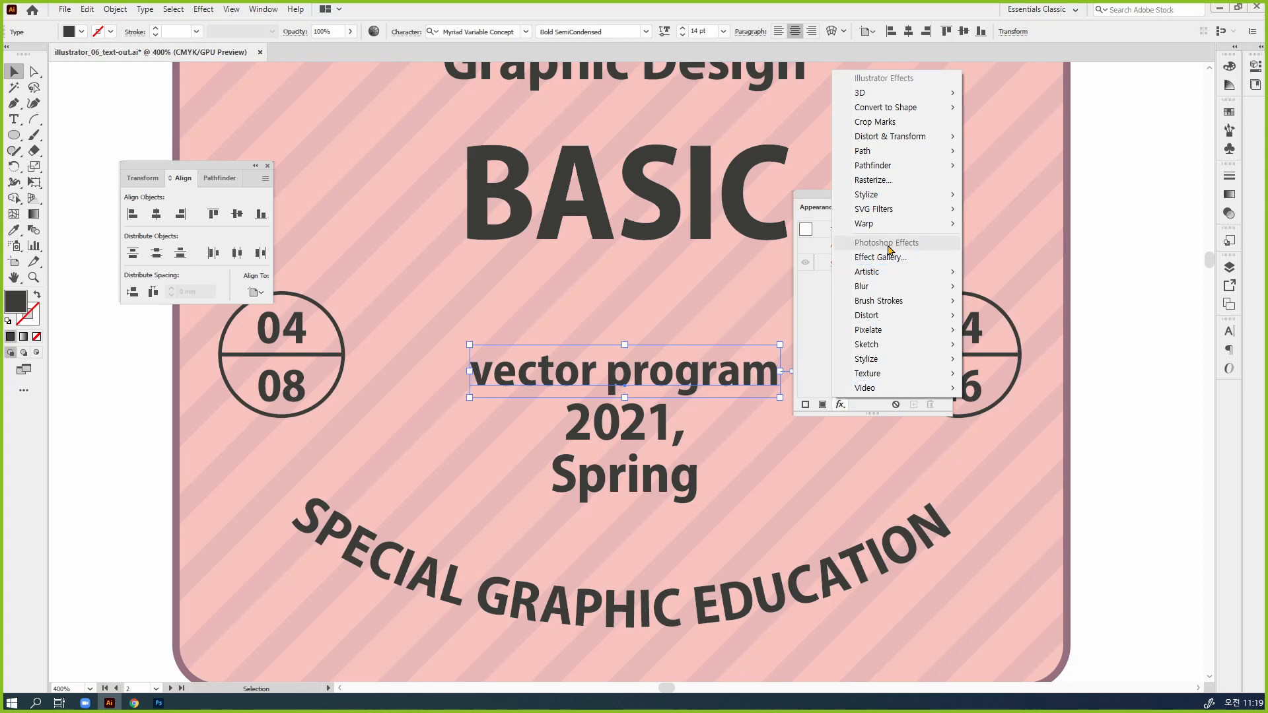
mouse_move(886, 232)
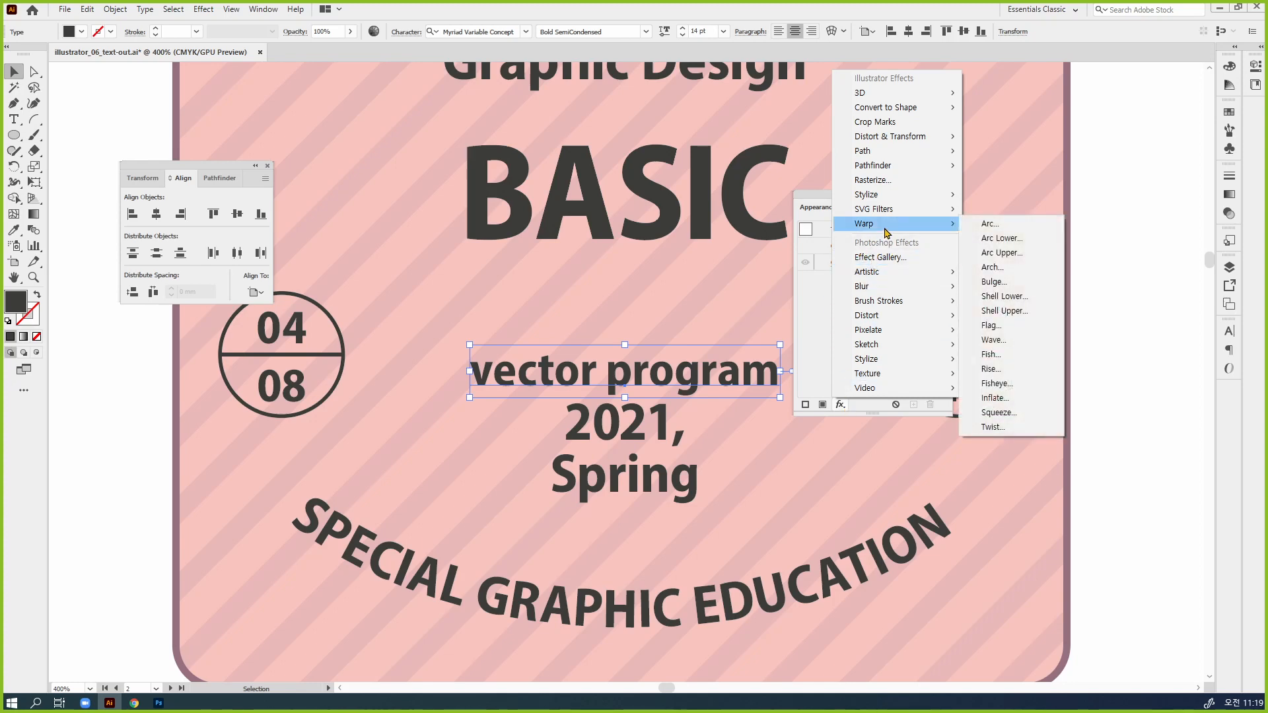
left_click(989, 224)
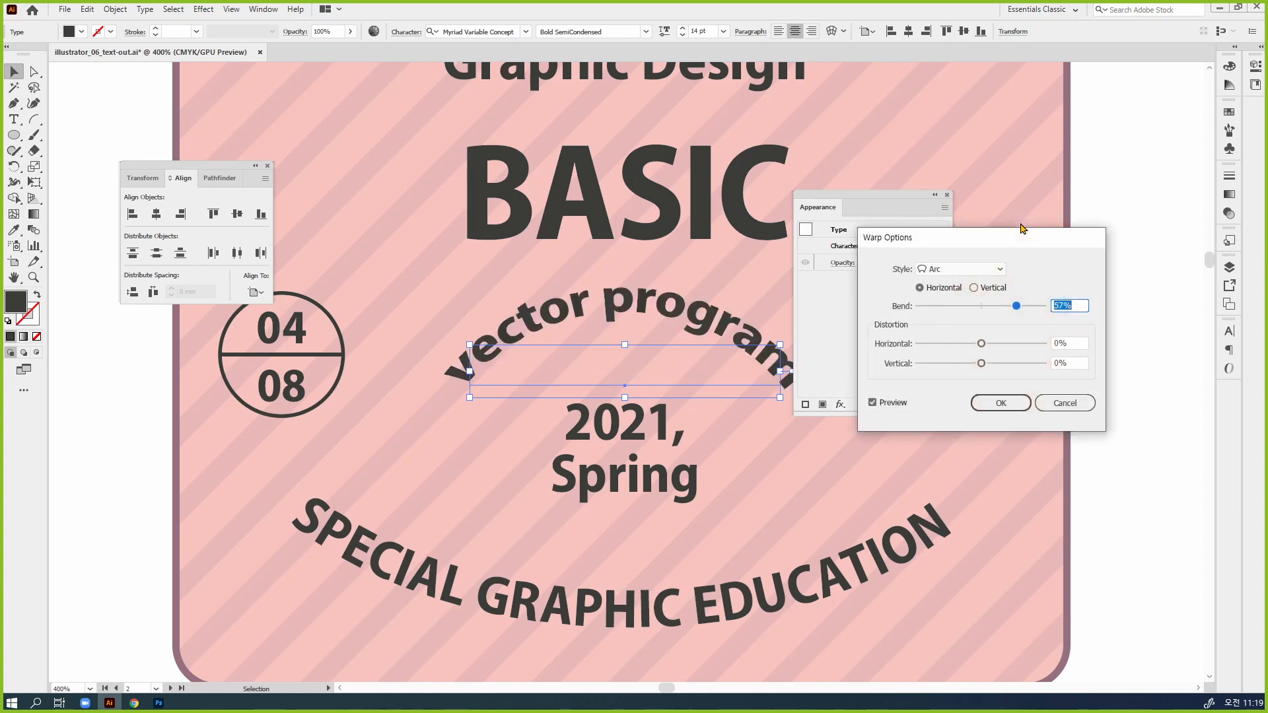
left_click(1001, 402)
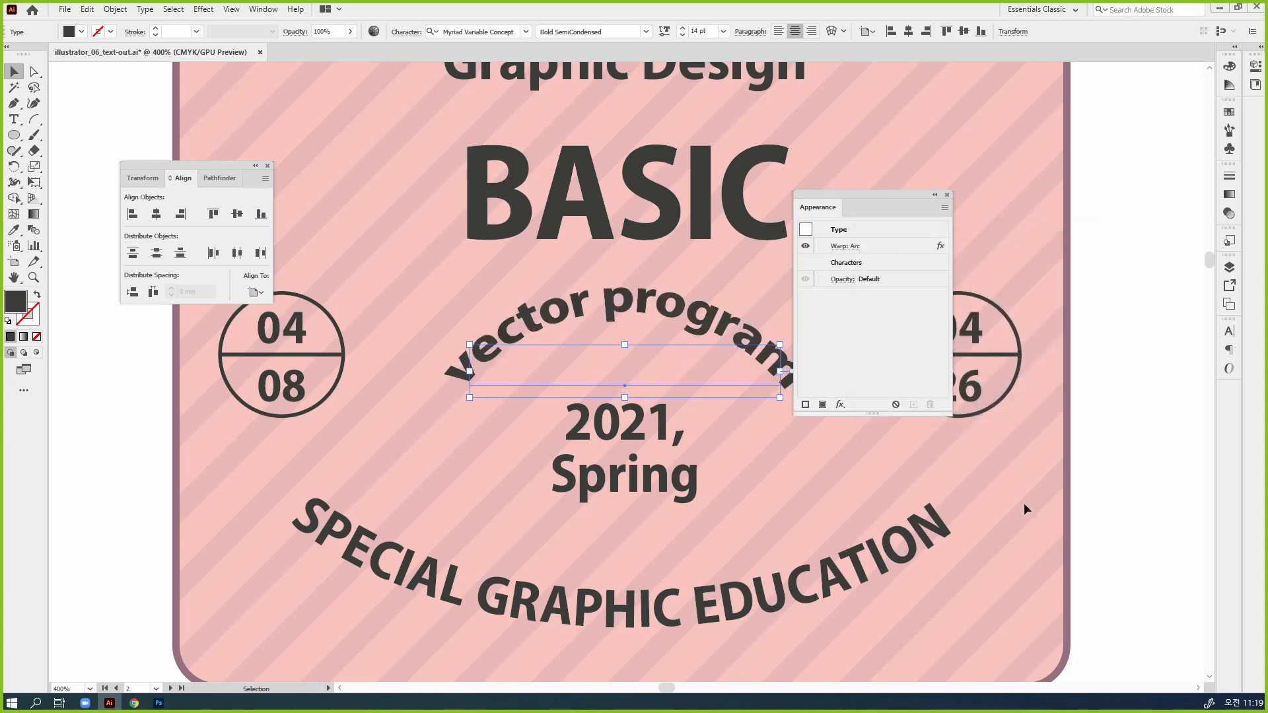
Move the Appearance panel clear of the text and extend the wording to "vector program tools"
left_click_drag(875, 199, 1091, 278)
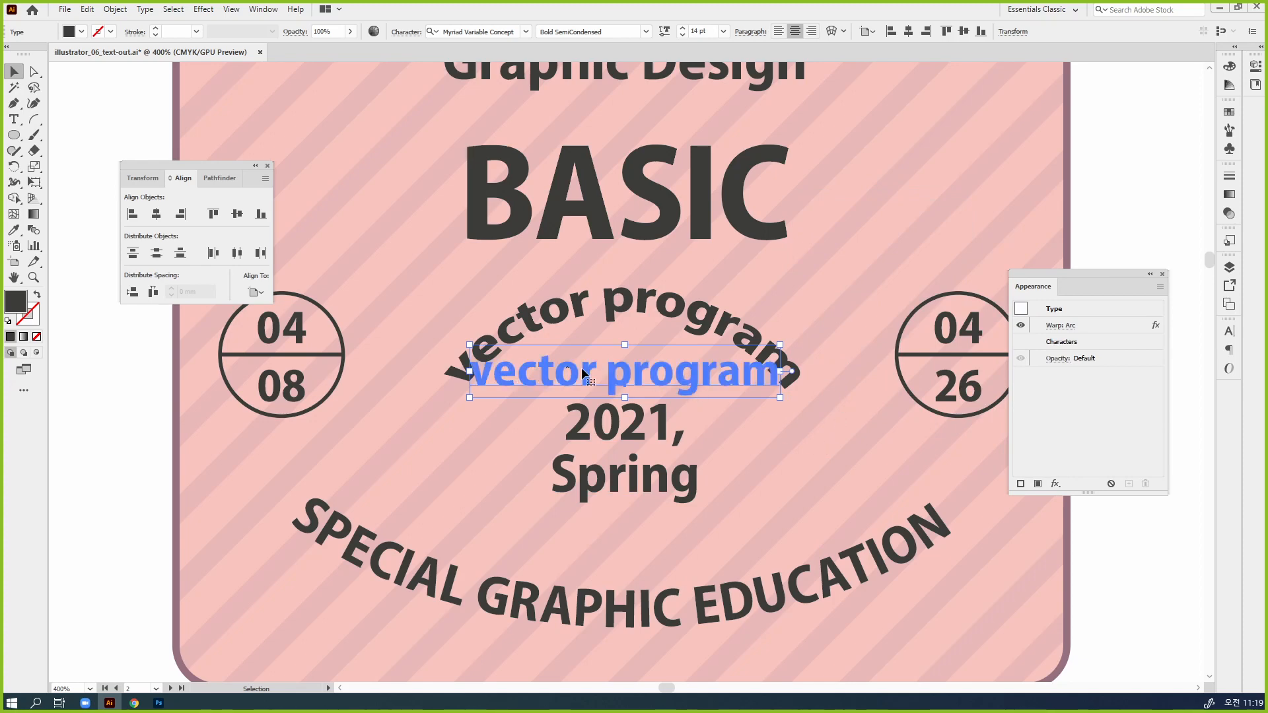
double_click(727, 379)
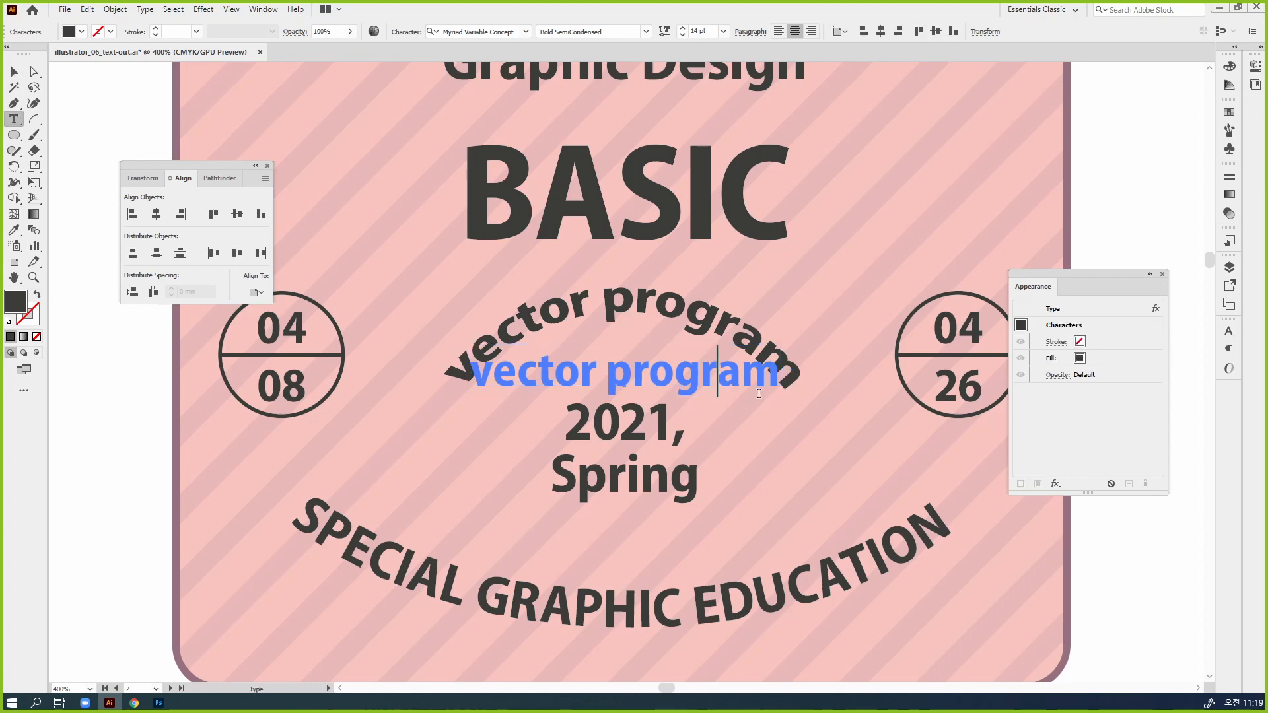
key("shift+Left")
key("shift+Left")
key("shift+Left")
key("shift+Left")
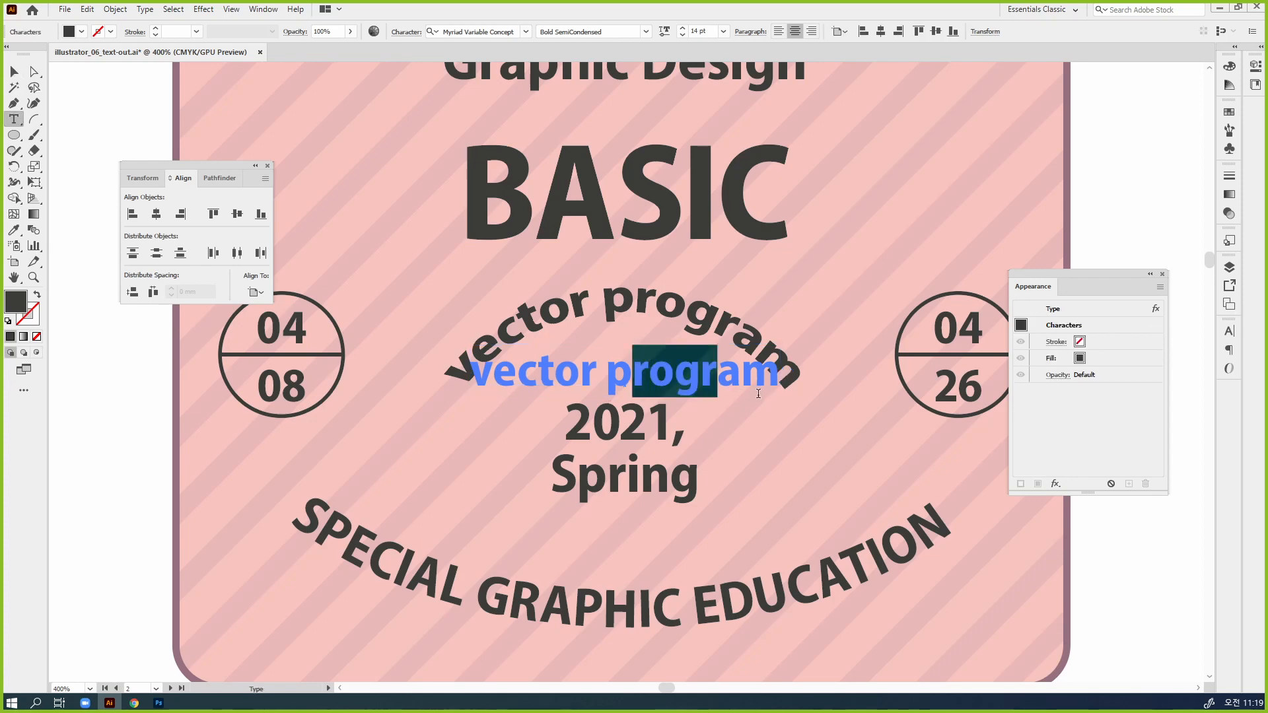
key("shift+Left")
key("Left")
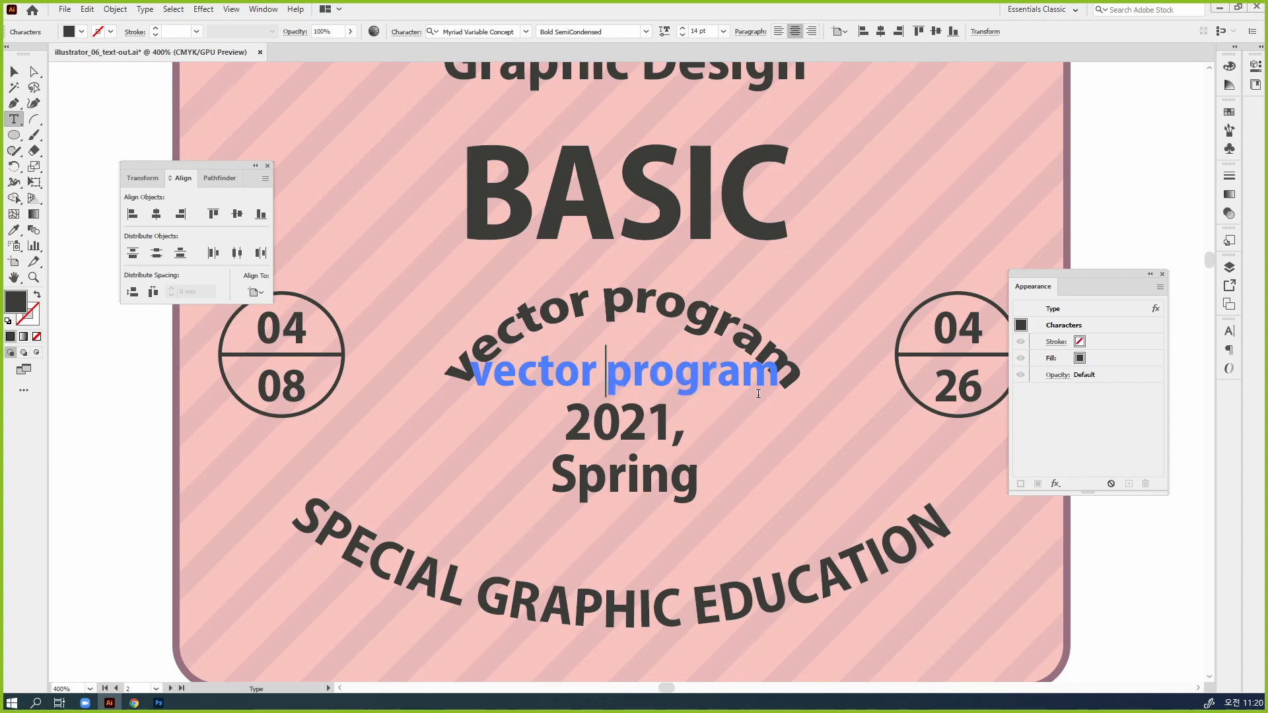
key("ctrl+shift+Right")
key("Right")
type("tools")
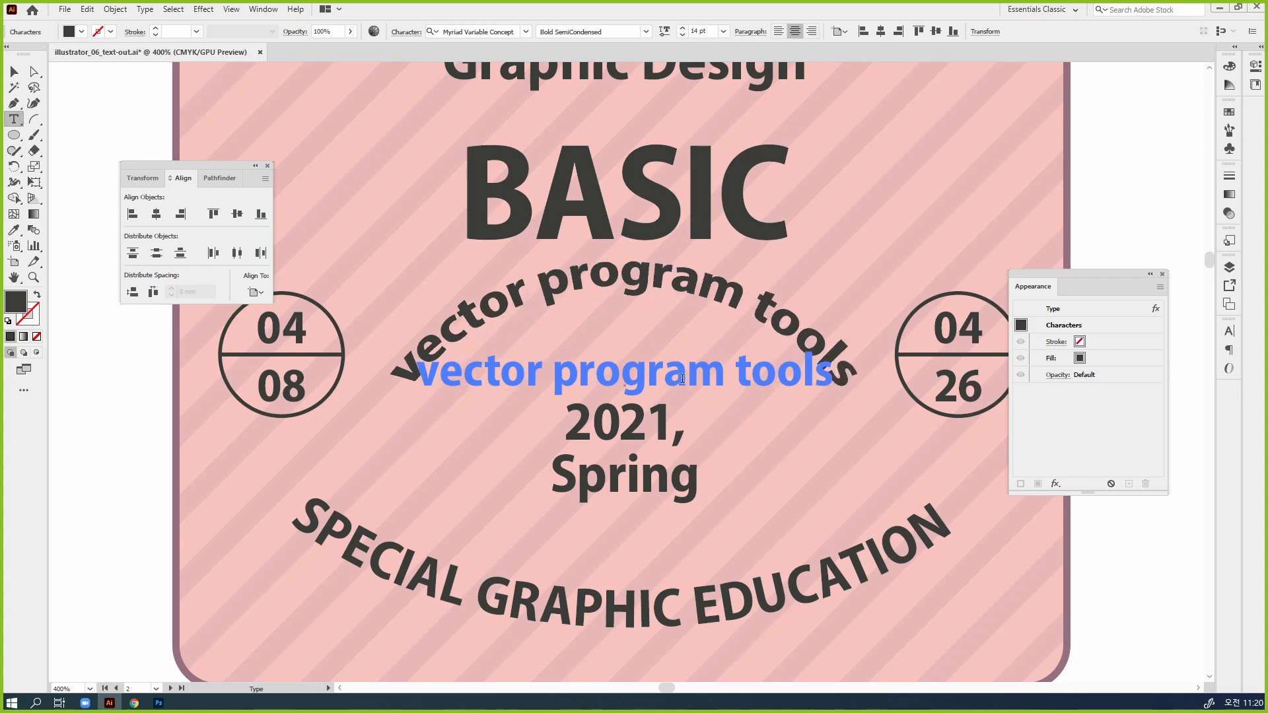
key("Escape")
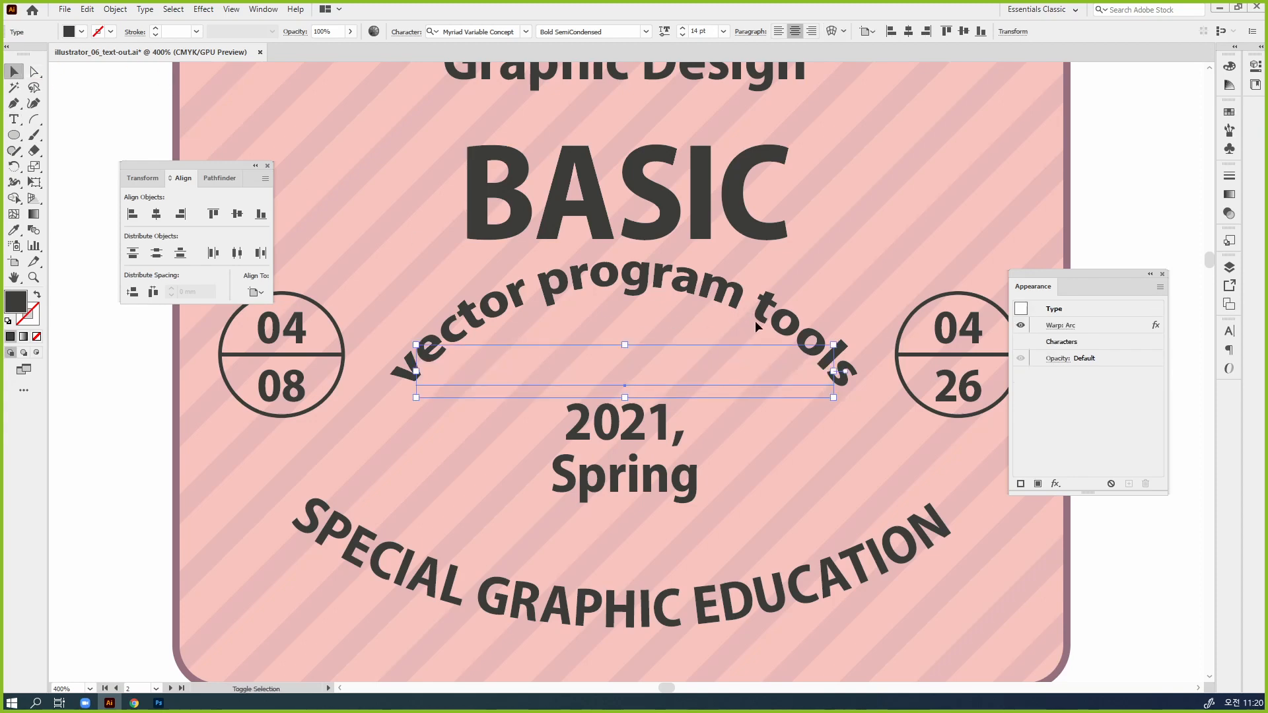
Move the arched "vector program tools" text down so it curves over "2021, Spring", and deselect it
left_click_drag(777, 365, 779, 418)
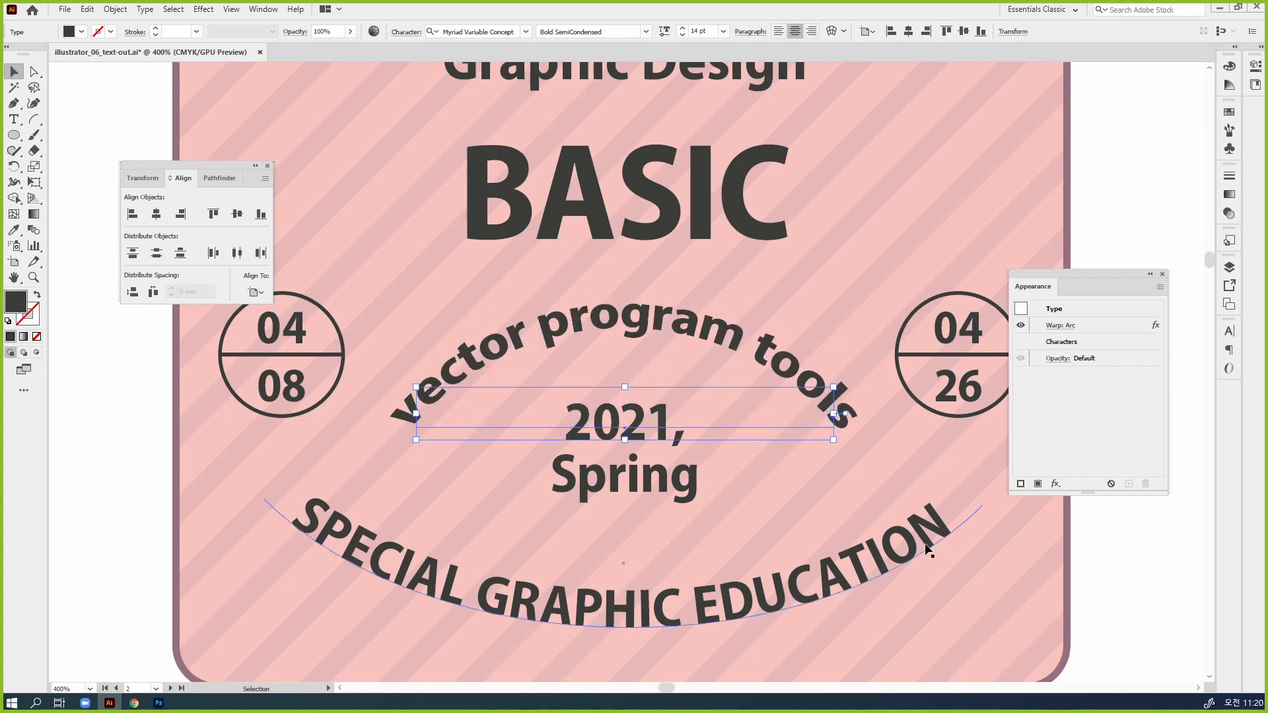
left_click(899, 533)
left_click(860, 342)
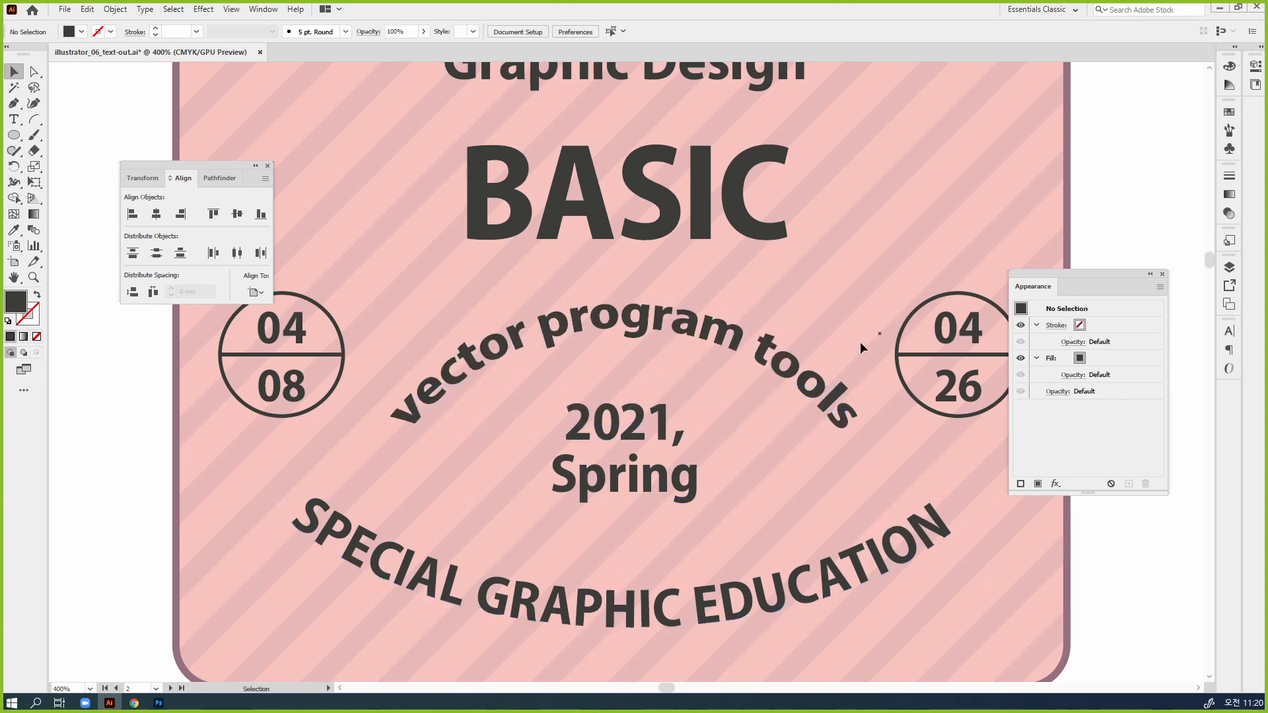
Select "BASIC" and look through the available Warp effects
left_click(758, 239)
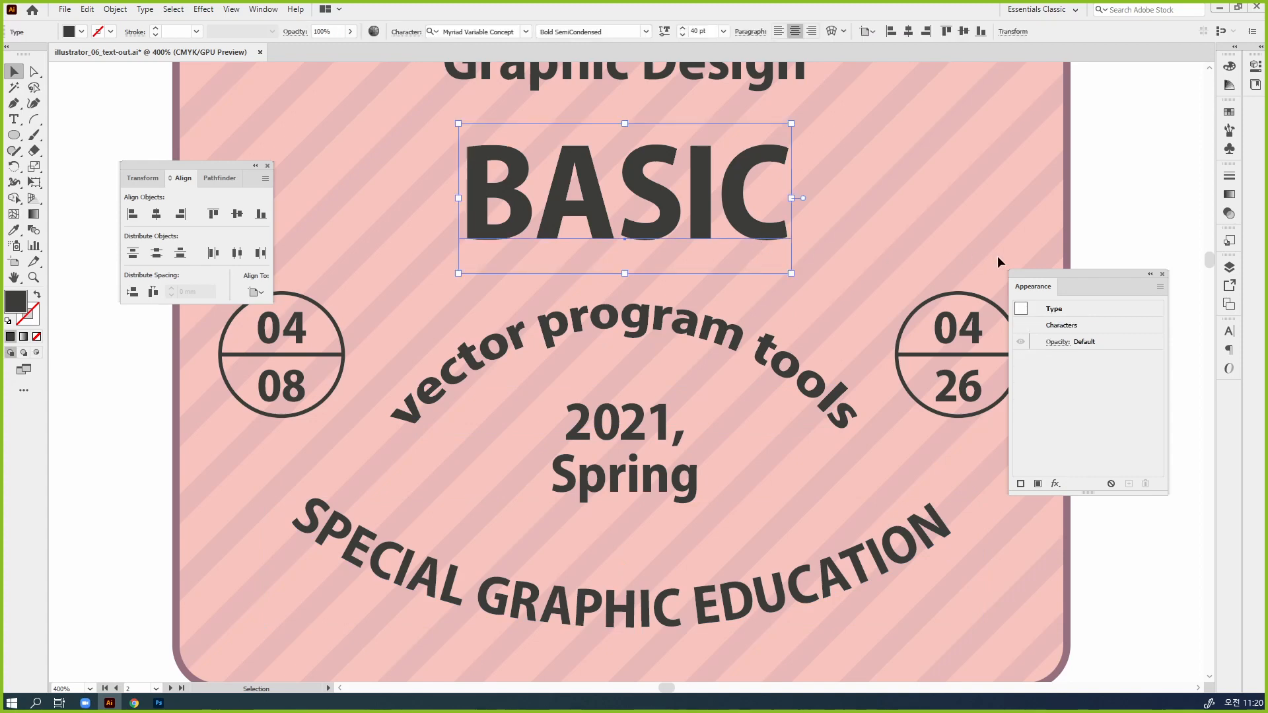
left_click_drag(1052, 272, 864, 116)
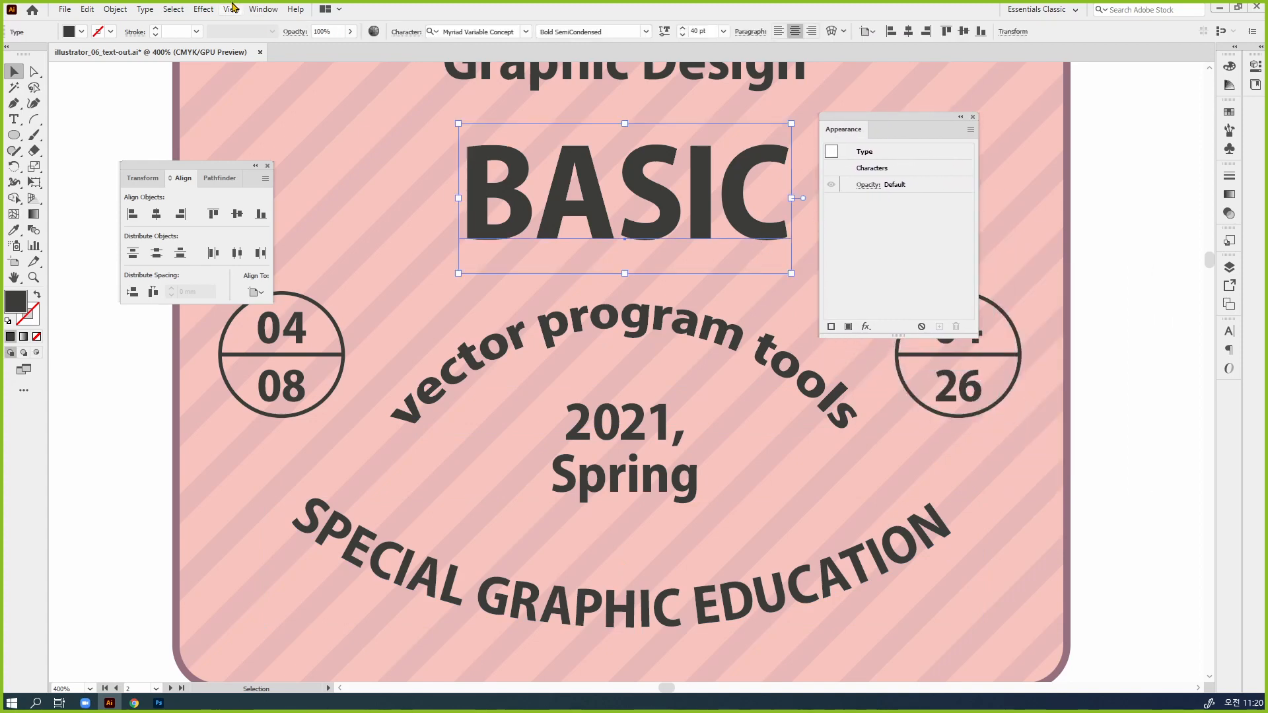
left_click(202, 10)
mouse_move(267, 185)
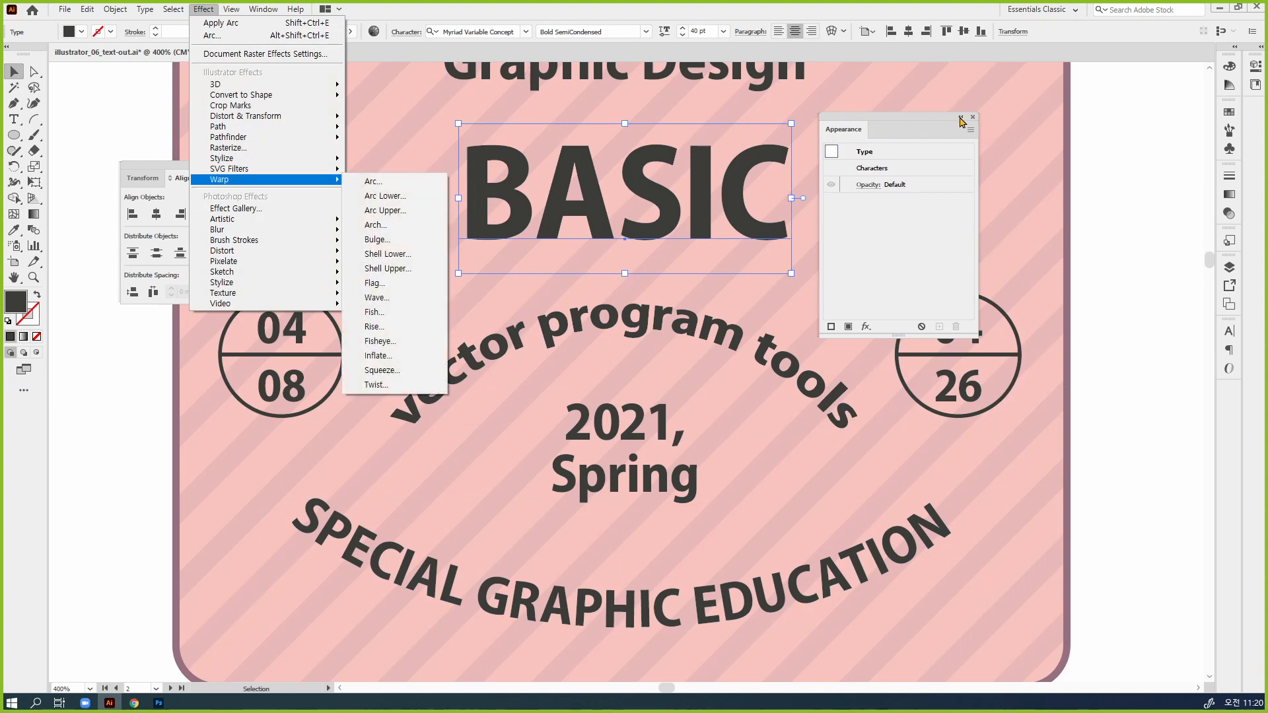
Collapse the floating Appearance panel to an icon, expand its contents again and widen the icon until its name shows
left_click(961, 117)
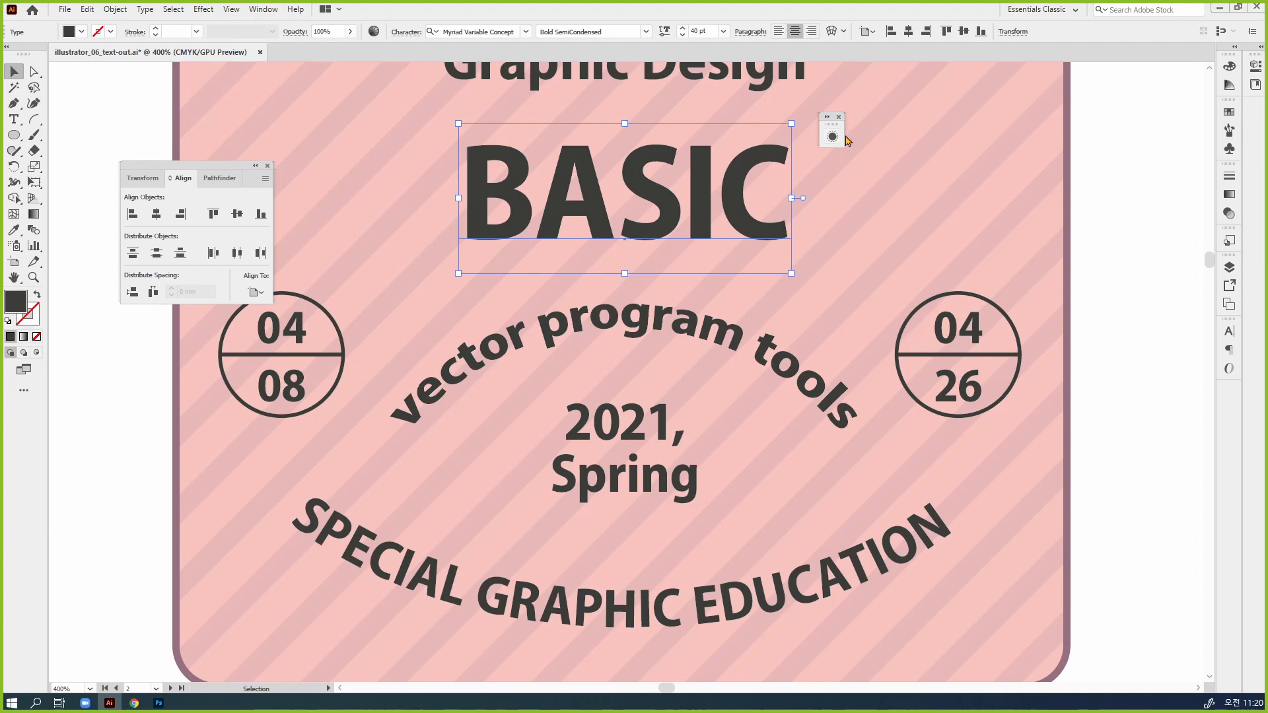
left_click(967, 149)
left_click(831, 136)
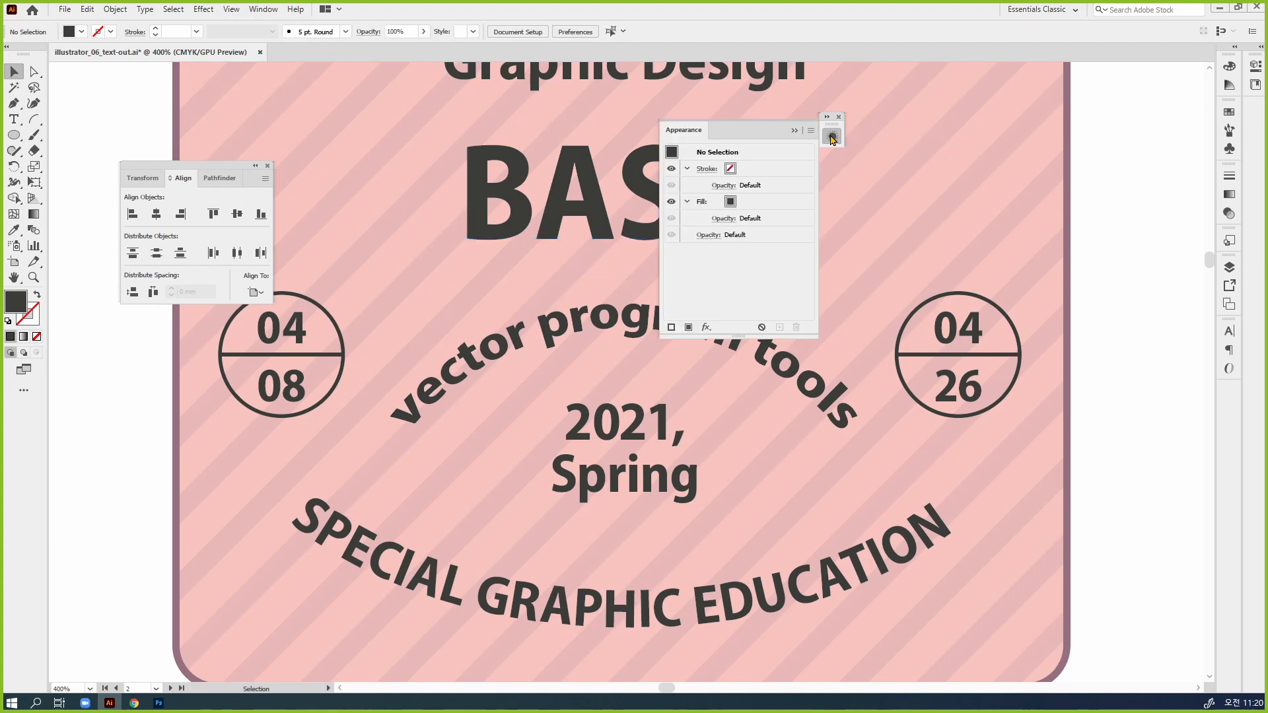
left_click_drag(844, 136, 970, 145)
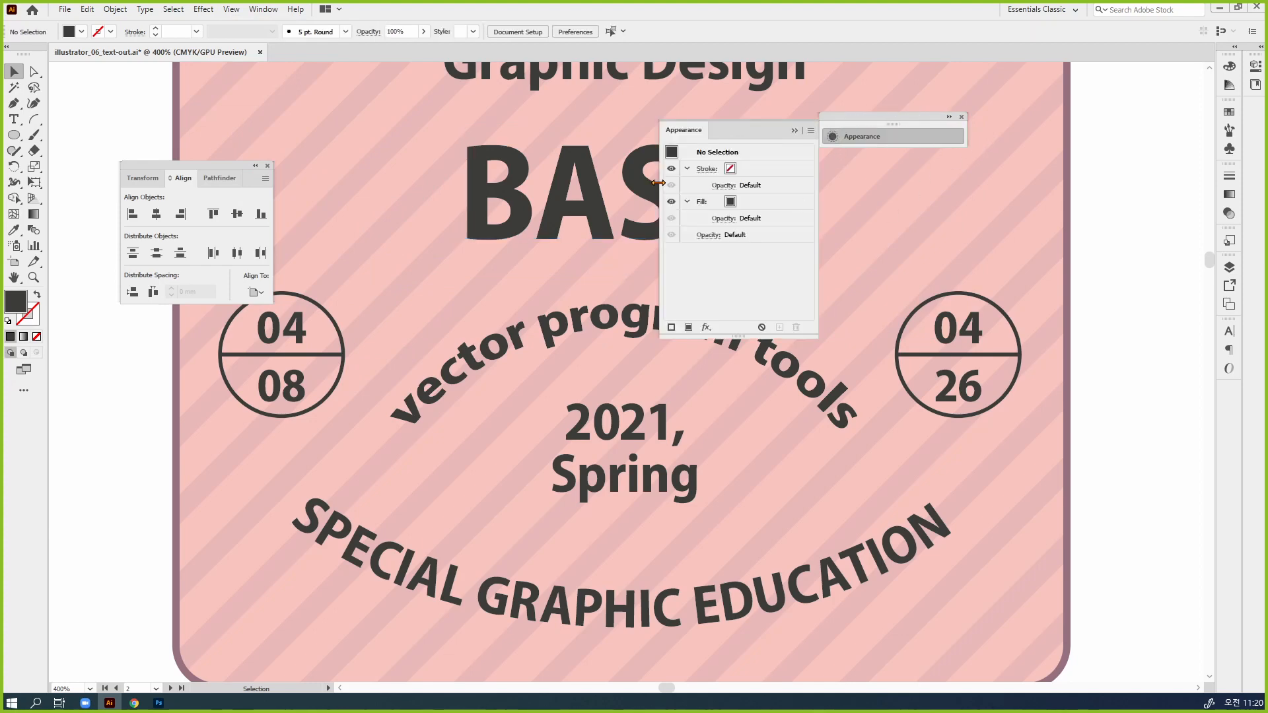
Move the collapsed Appearance panel clear of "BASIC", select that text and expand the panel to show its attributes
left_click_drag(847, 123, 957, 127)
left_click(700, 174)
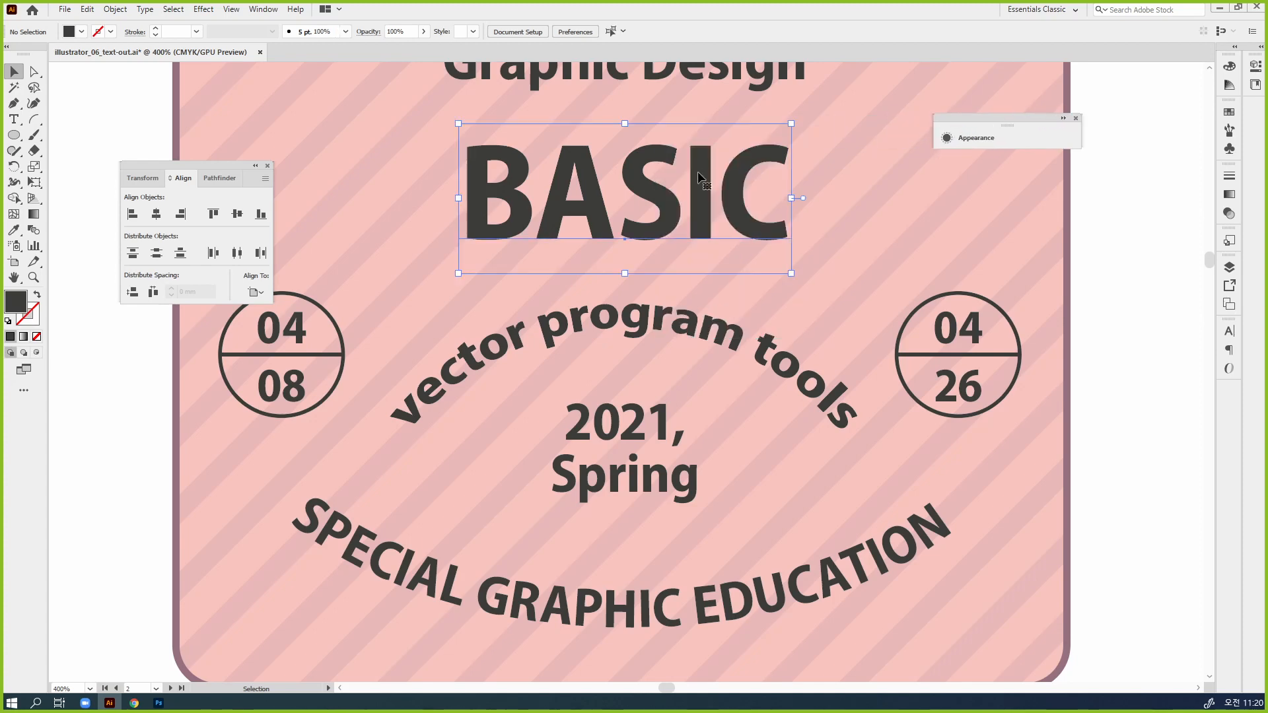
left_click(1023, 137)
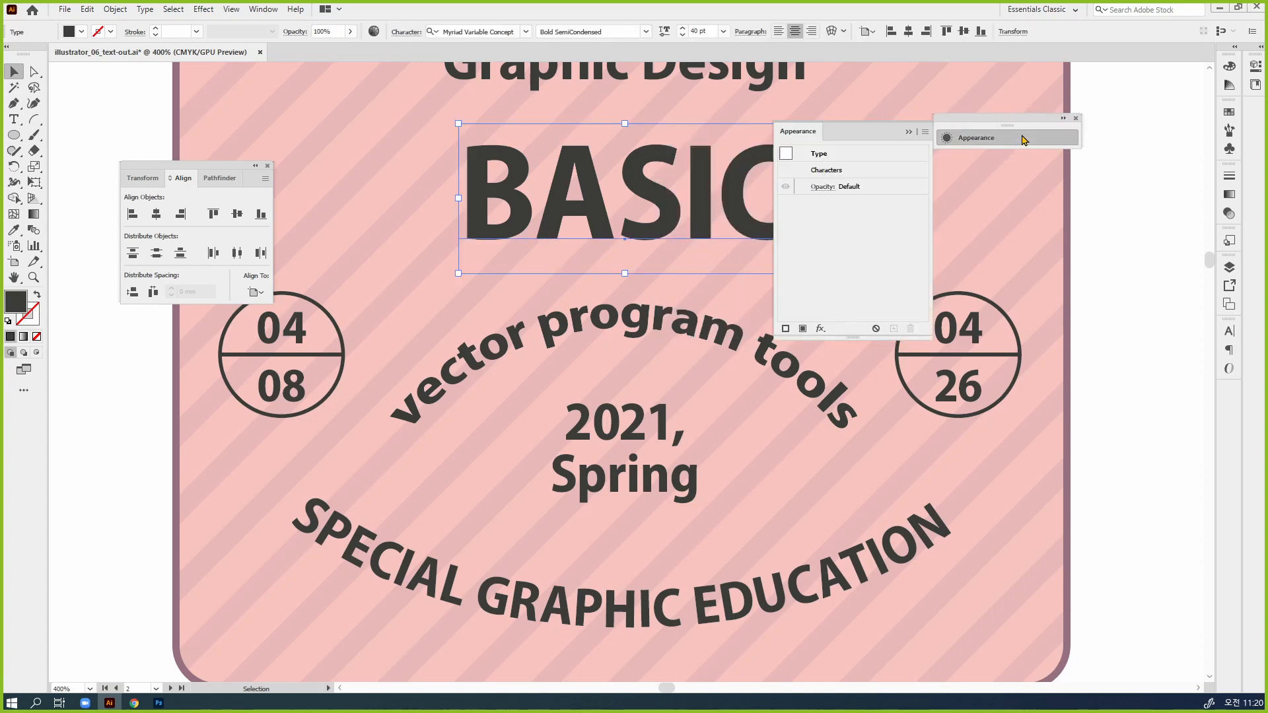
Start a new Arc warp effect on "BASIC" through its appearance attributes and open the choice of warp styles
left_click(821, 329)
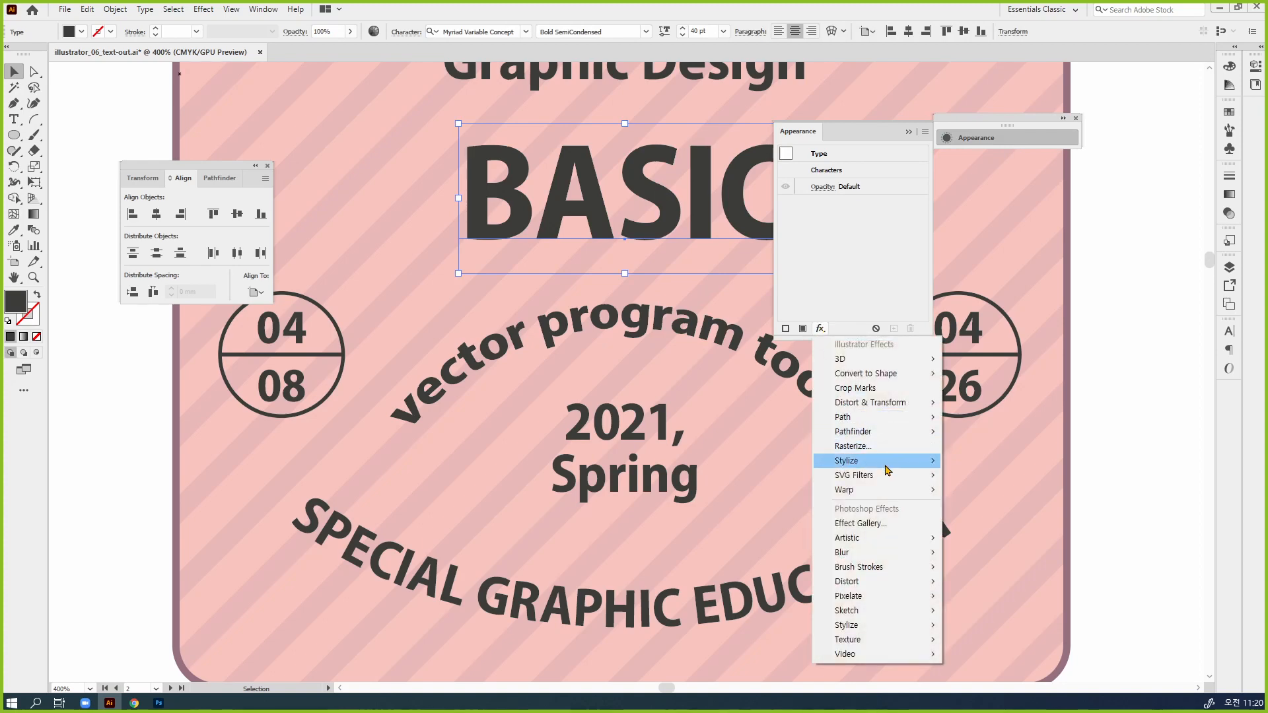
mouse_move(899, 494)
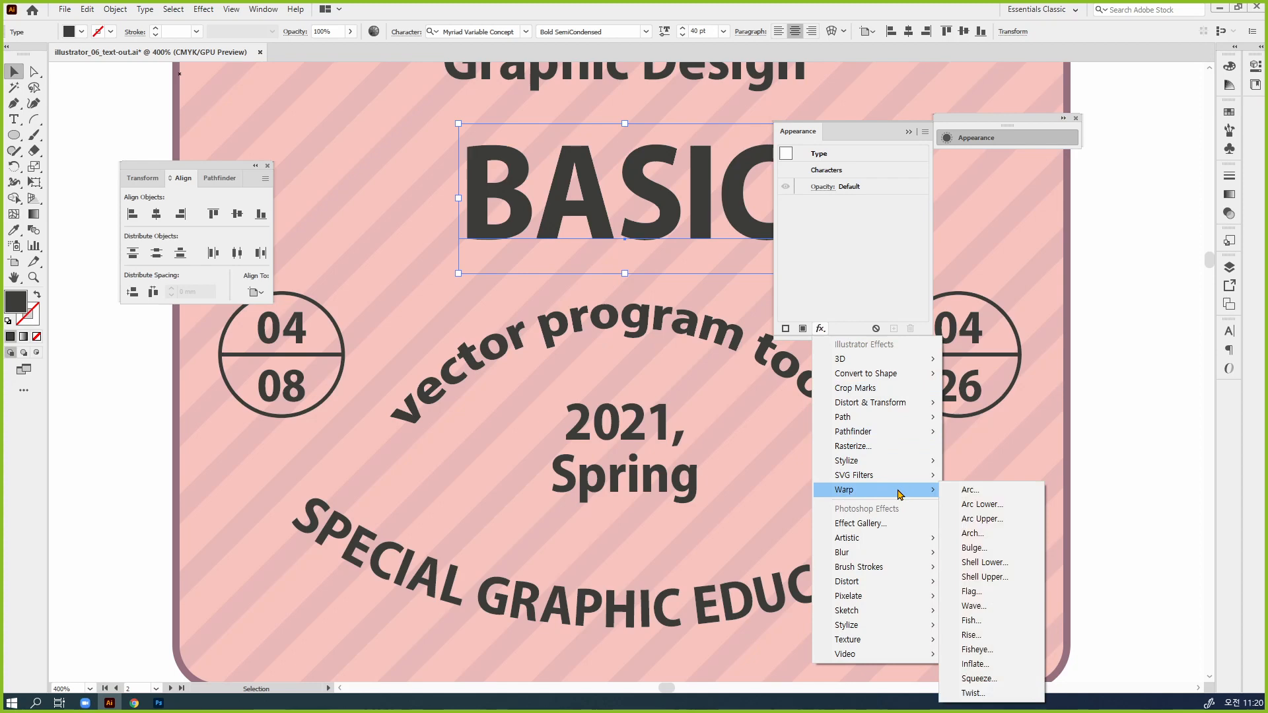
left_click(993, 492)
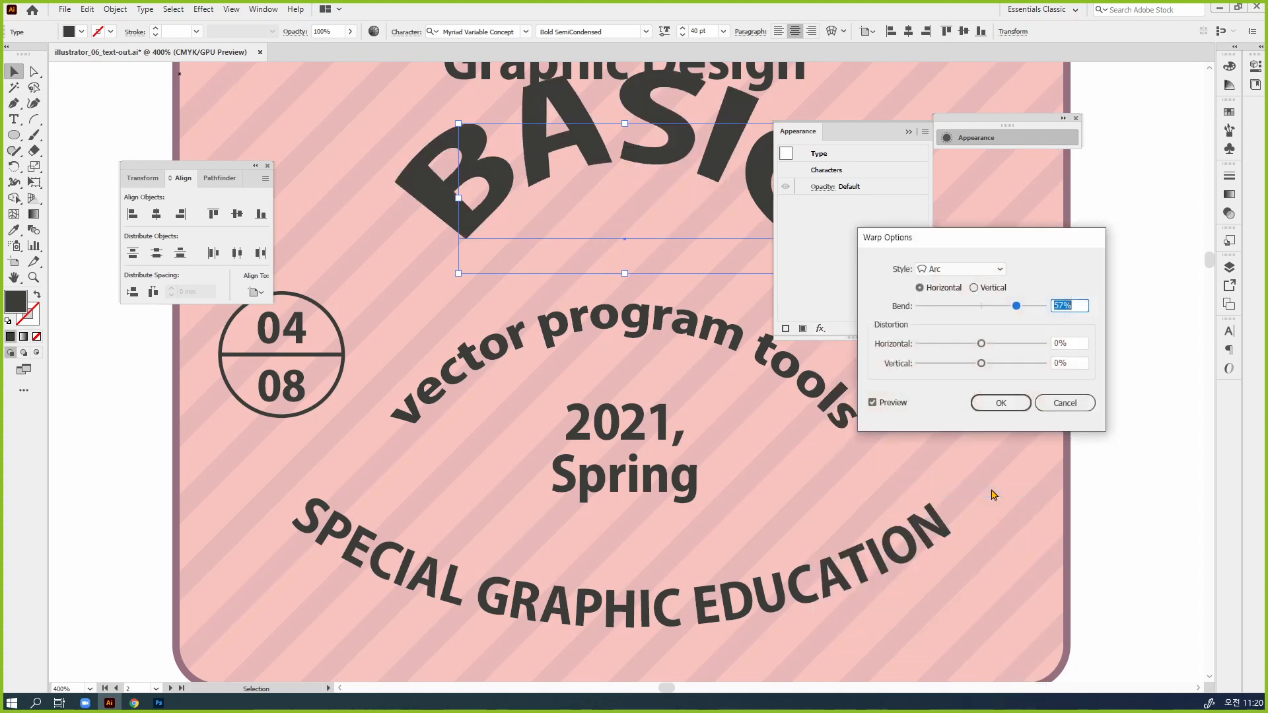
left_click(985, 271)
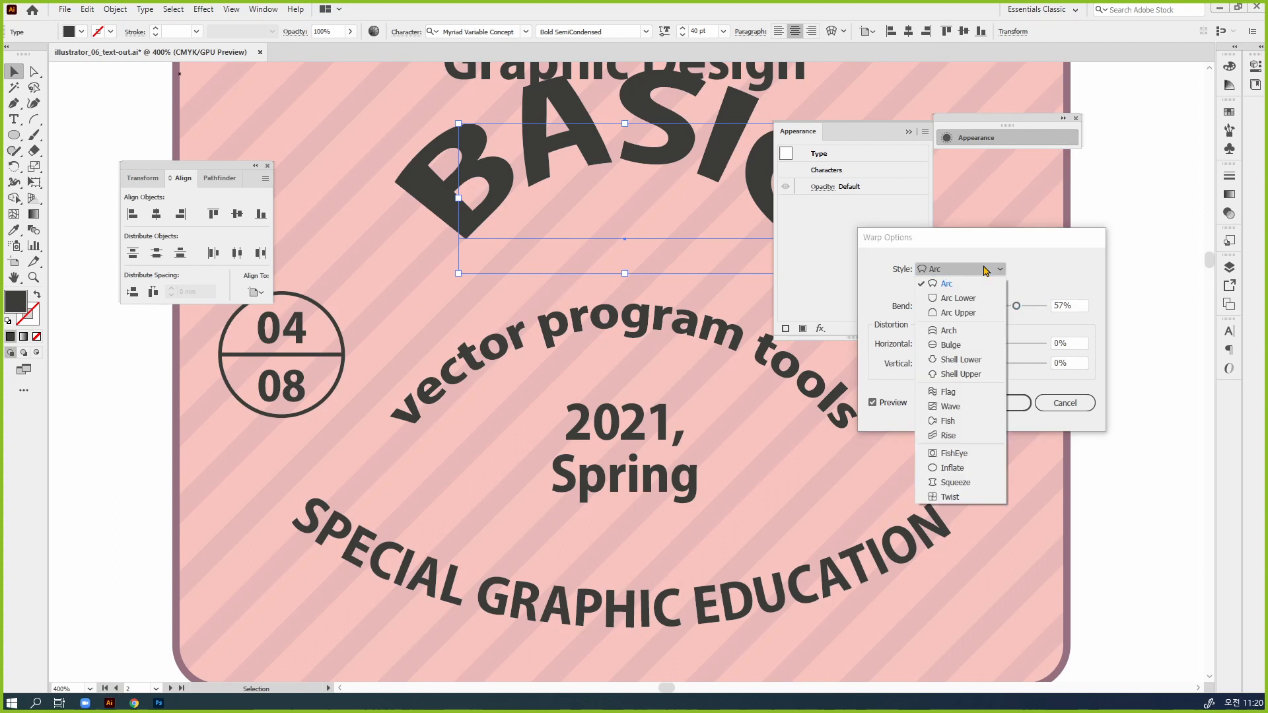
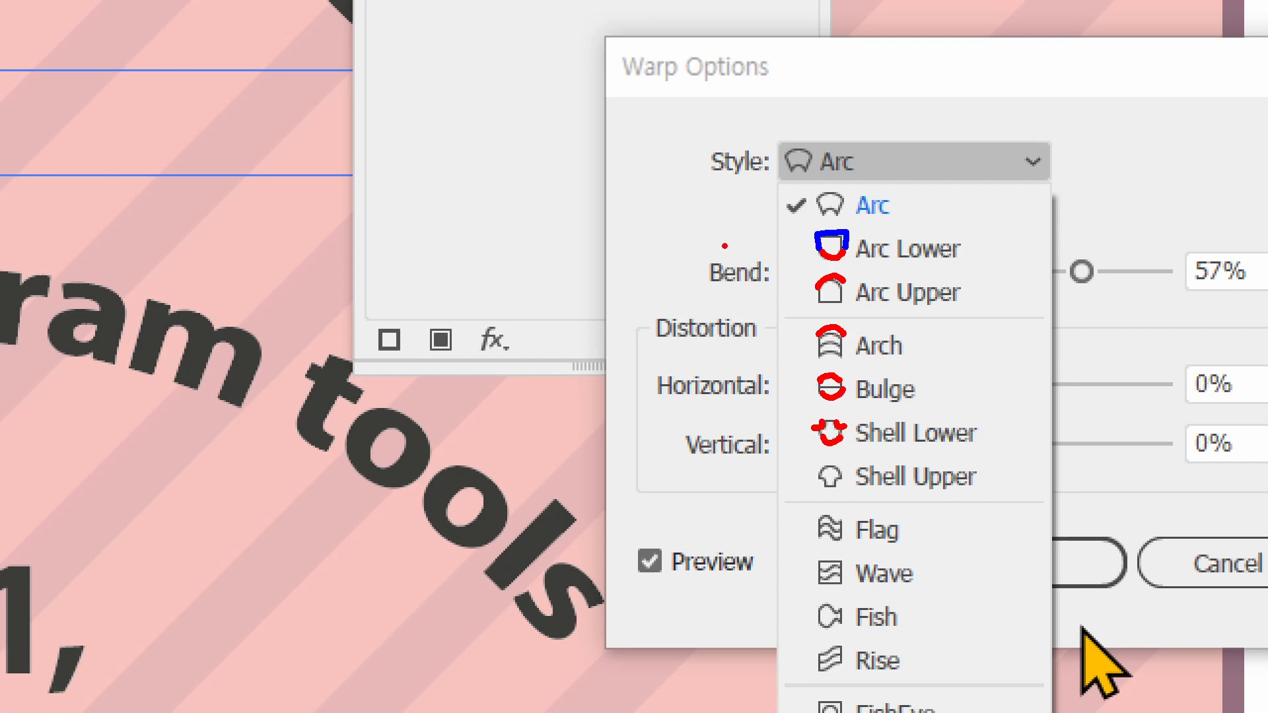
Change the warp style on "BASIC" to Arc Lower with a horizontal bend of -52%
key("Escape")
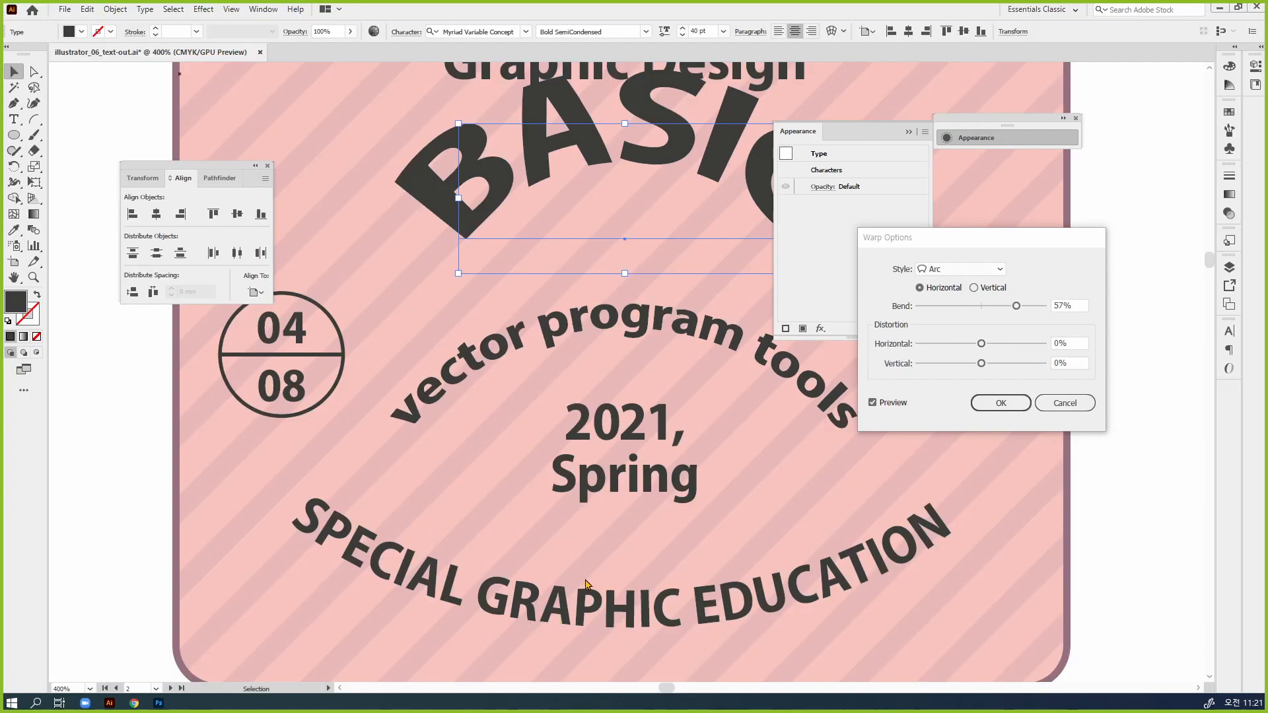
left_click(972, 270)
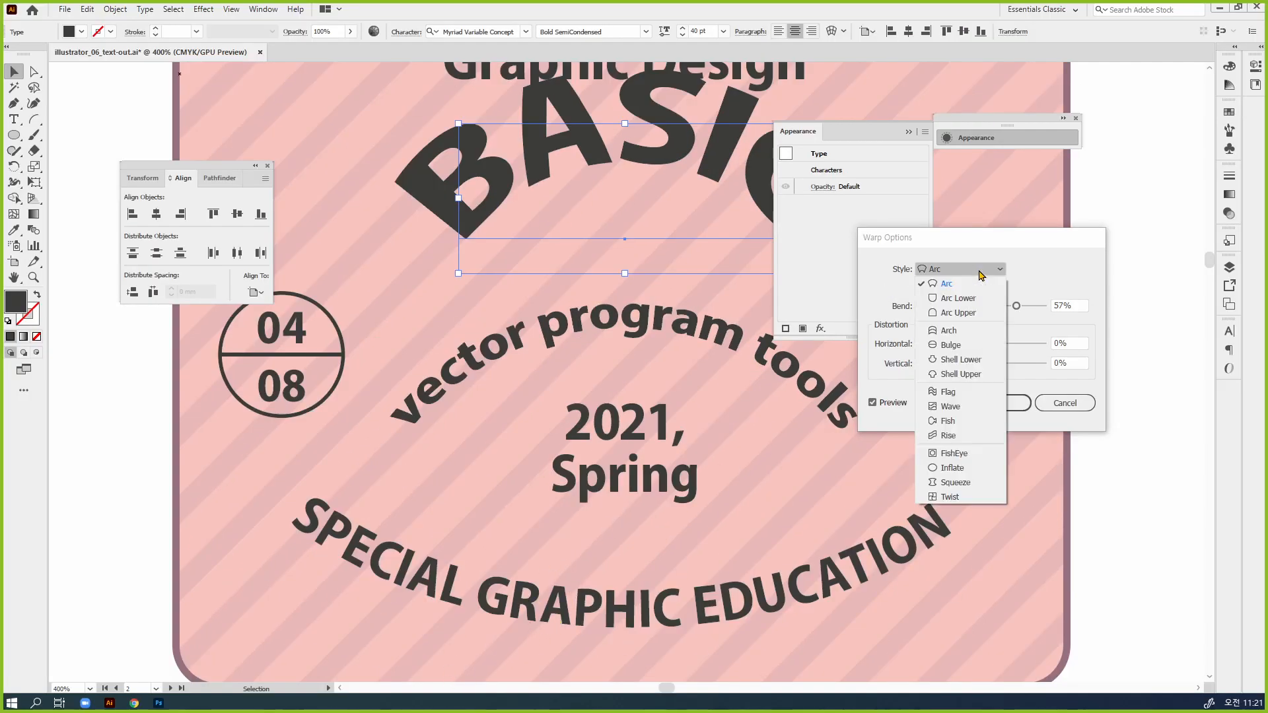
left_click(957, 298)
left_click_drag(1017, 306, 948, 310)
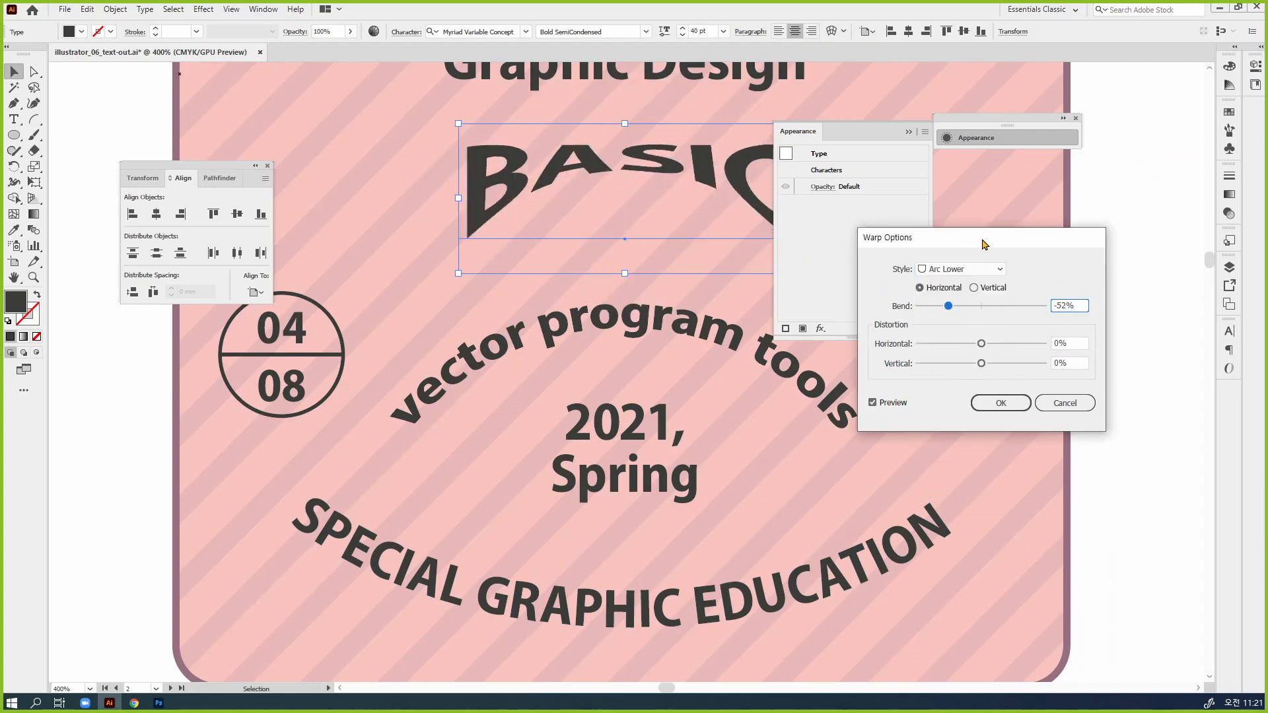
left_click_drag(985, 244, 995, 283)
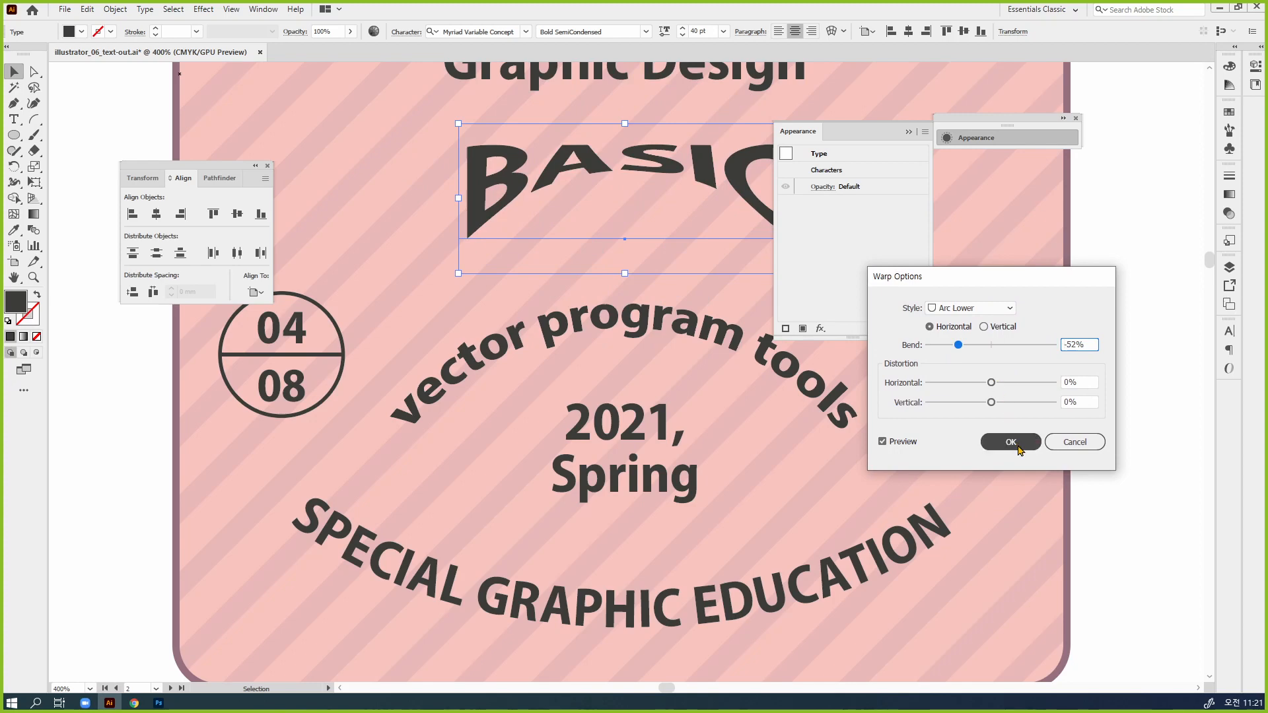
Apply the "BASIC" warp with 0% horizontal distortion, then collapse the Appearance panel and move it clear of the artwork
left_click_drag(991, 383, 976, 382)
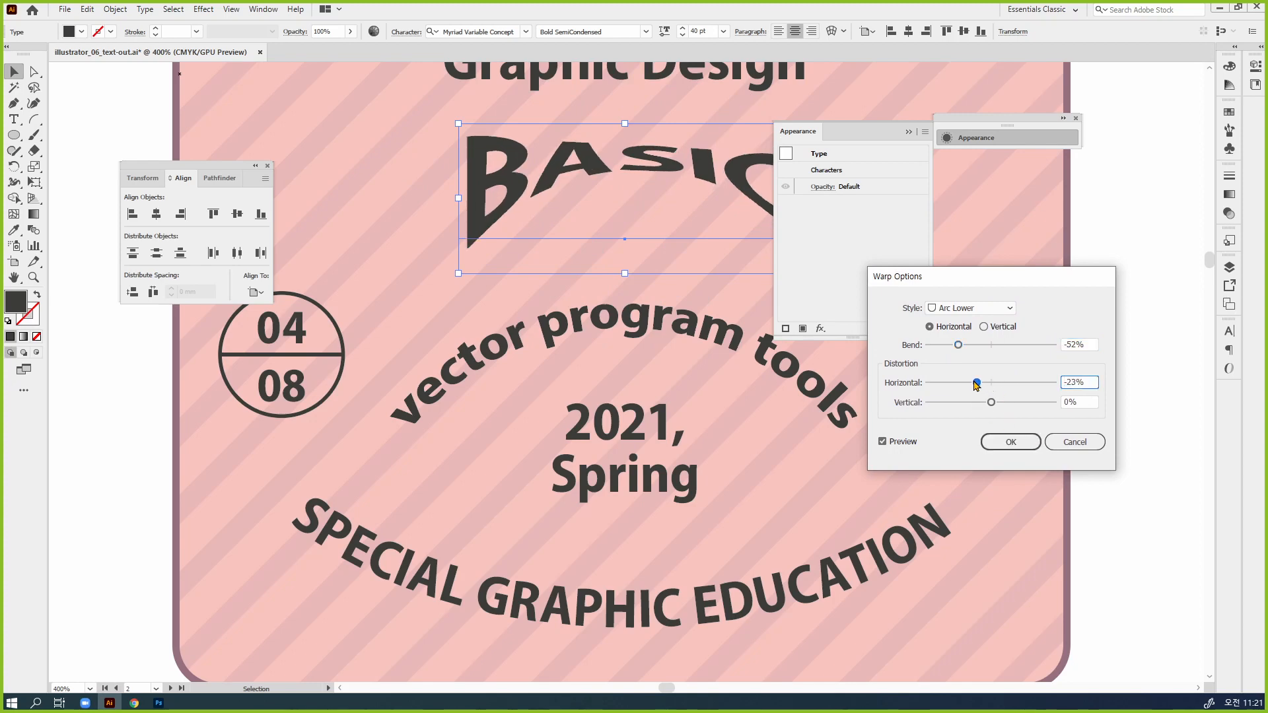
double_click(1092, 383)
type("0")
left_click(1025, 441)
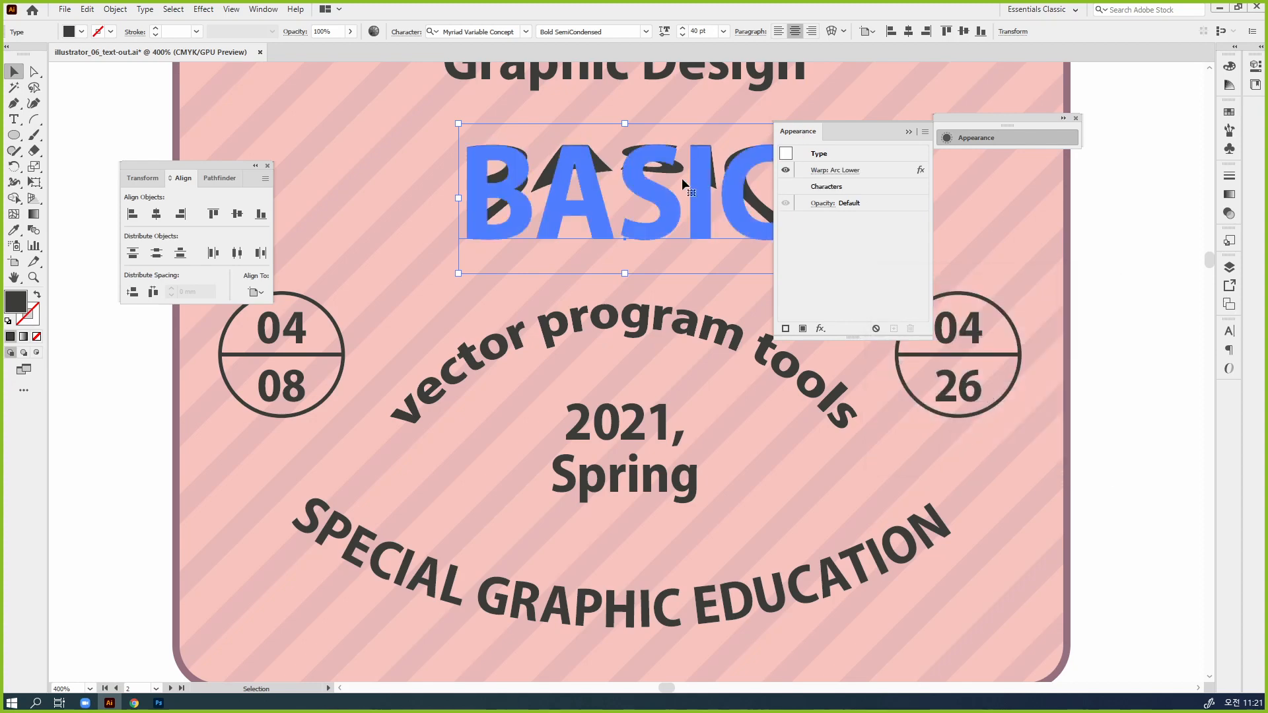
left_click(988, 137)
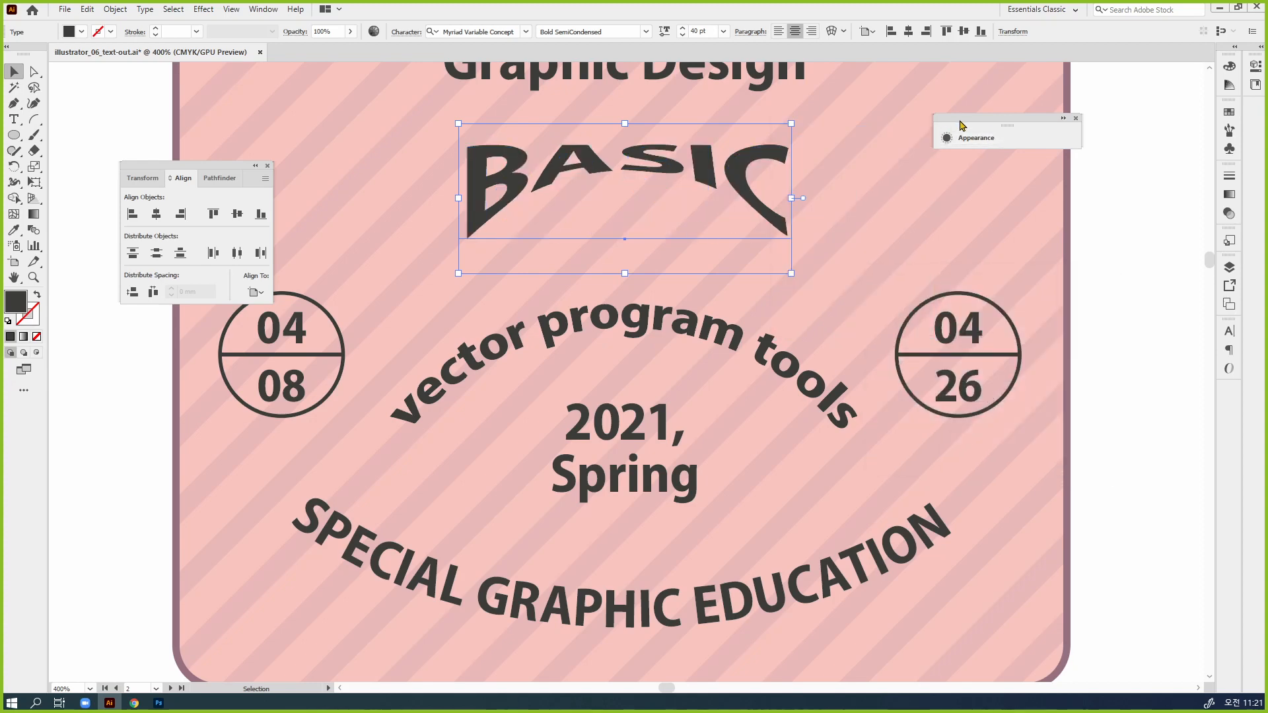
left_click_drag(961, 125, 1046, 125)
Try an Arc warp effect on the curved "SPECIAL GRAPHIC EDUCATION" text
scroll(984, 617, "down", 3)
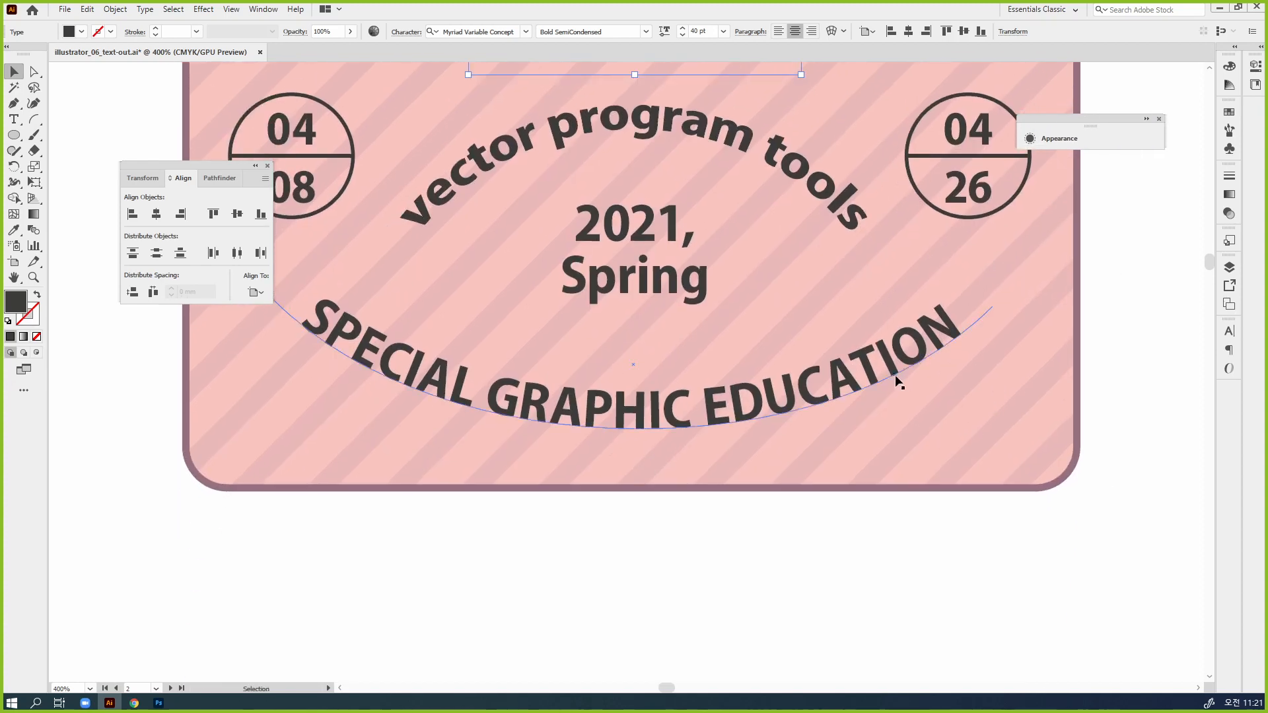
left_click(895, 376)
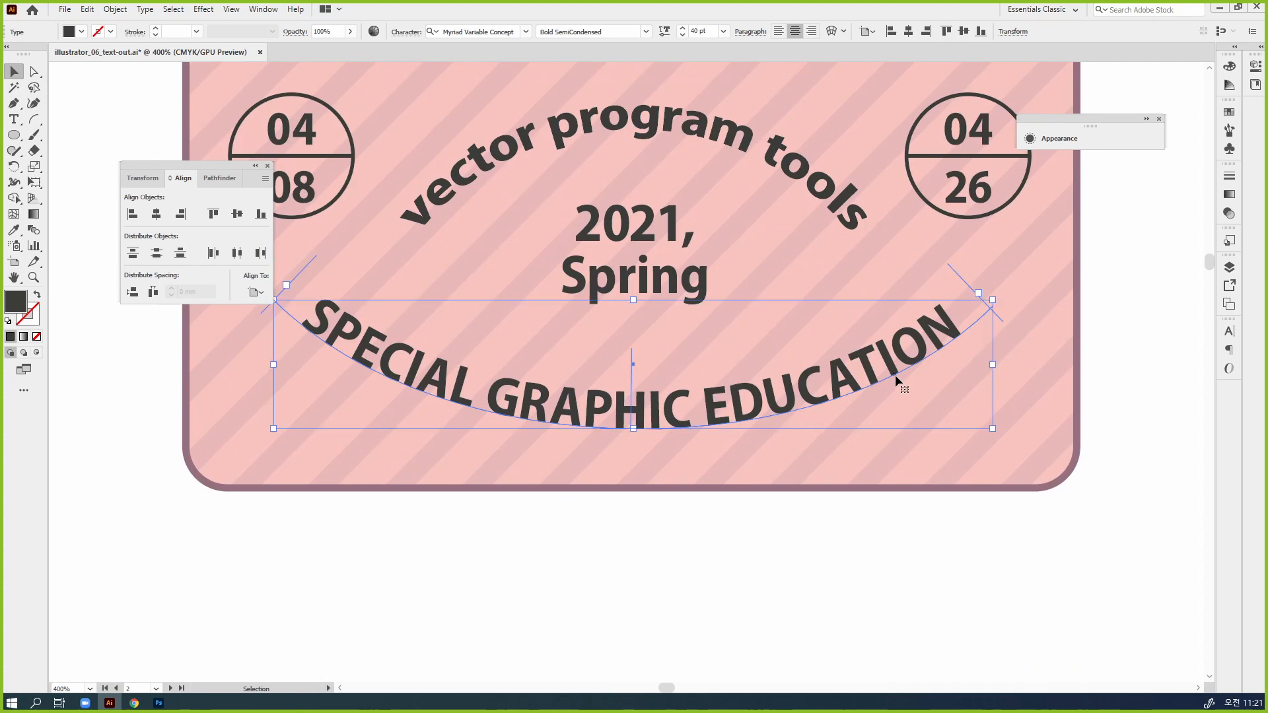
left_click(1114, 138)
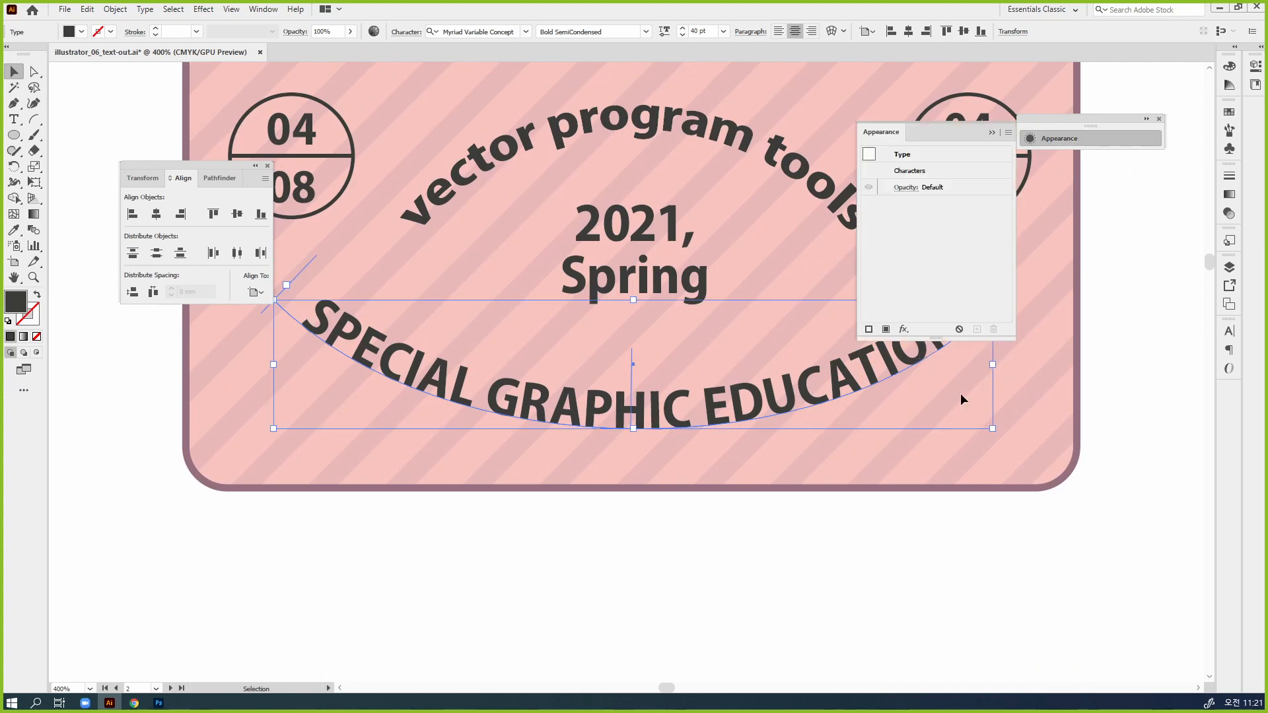
left_click(903, 328)
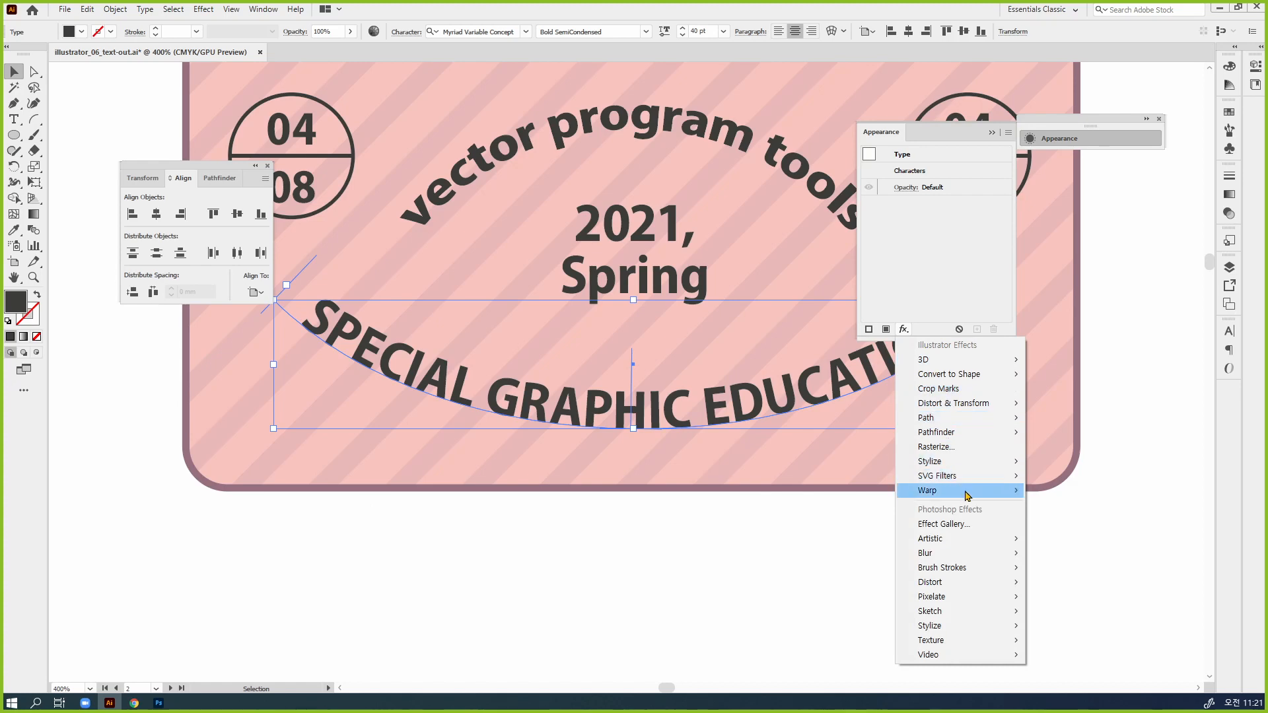
mouse_move(958, 490)
left_click(1066, 493)
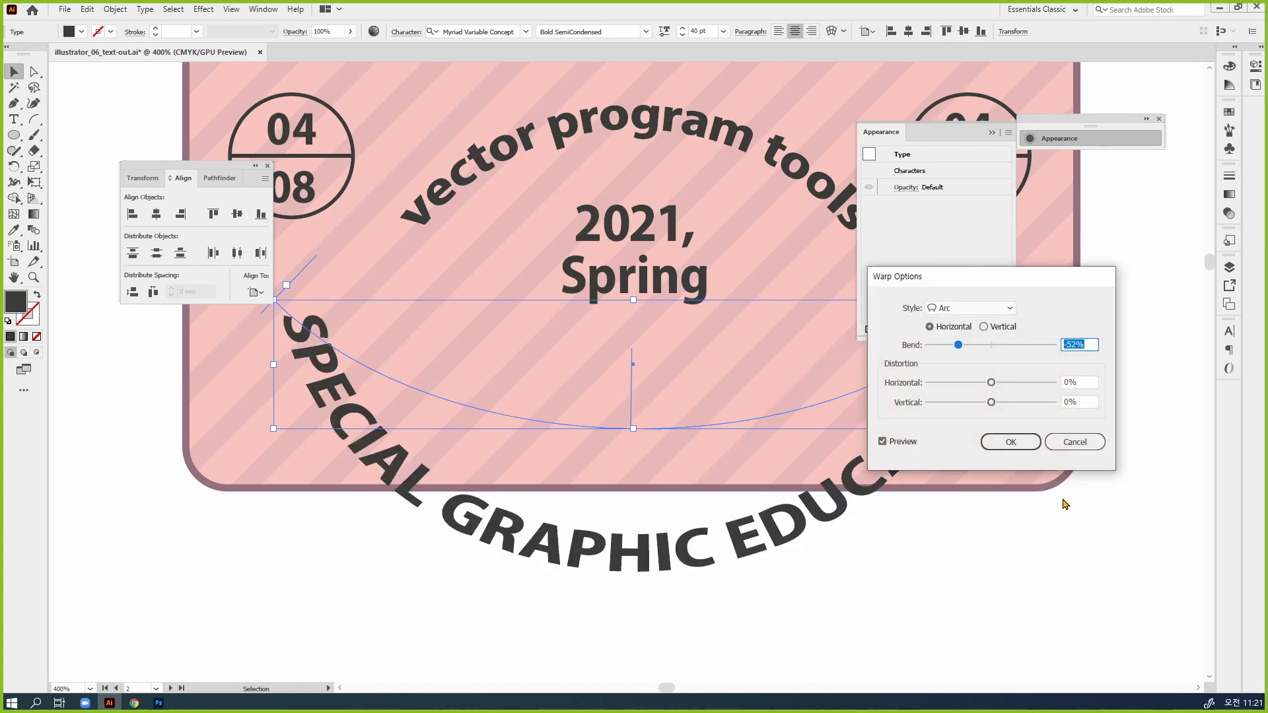
left_click(1071, 441)
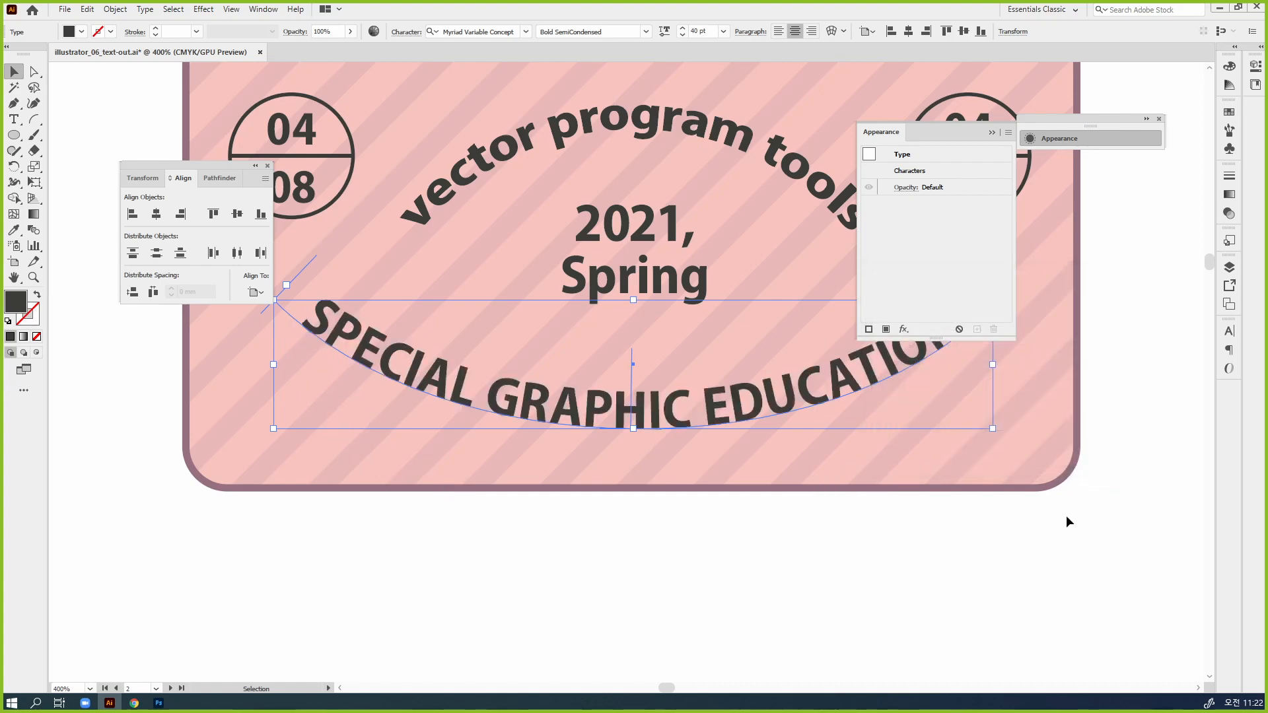
left_click(1068, 521)
scroll(1069, 518, "up", 5)
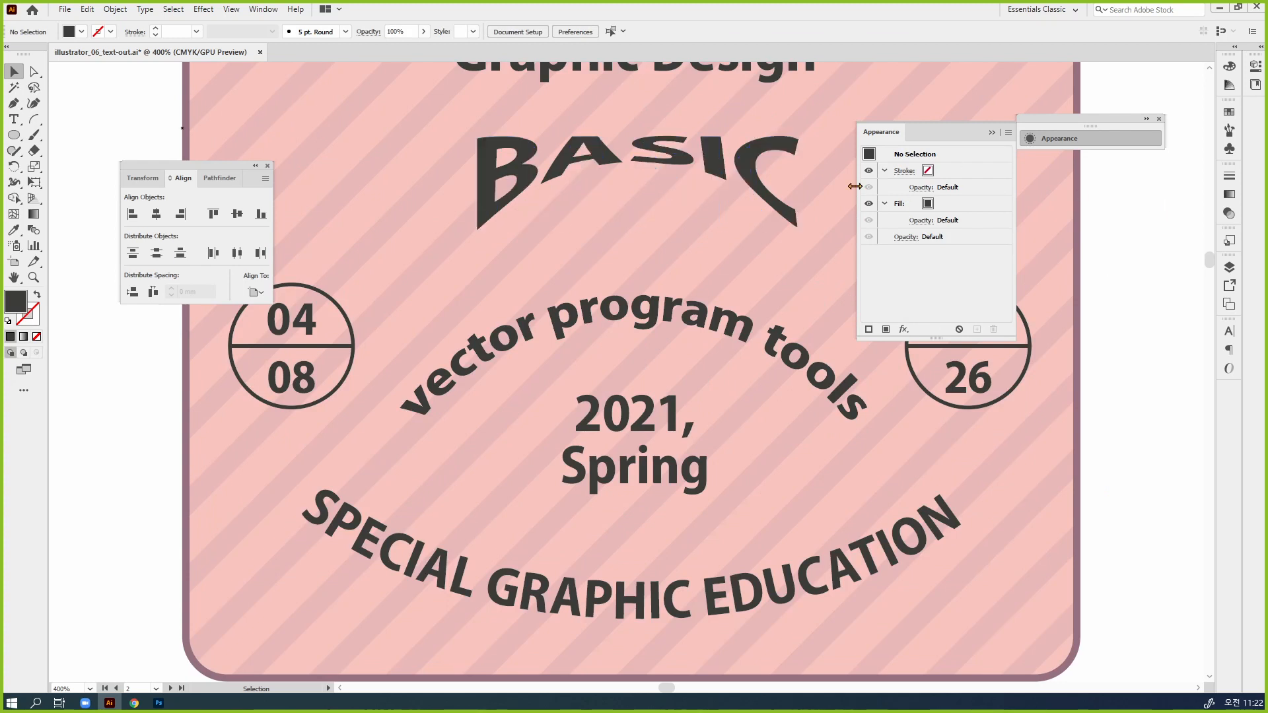
scroll(863, 467, "down", 3)
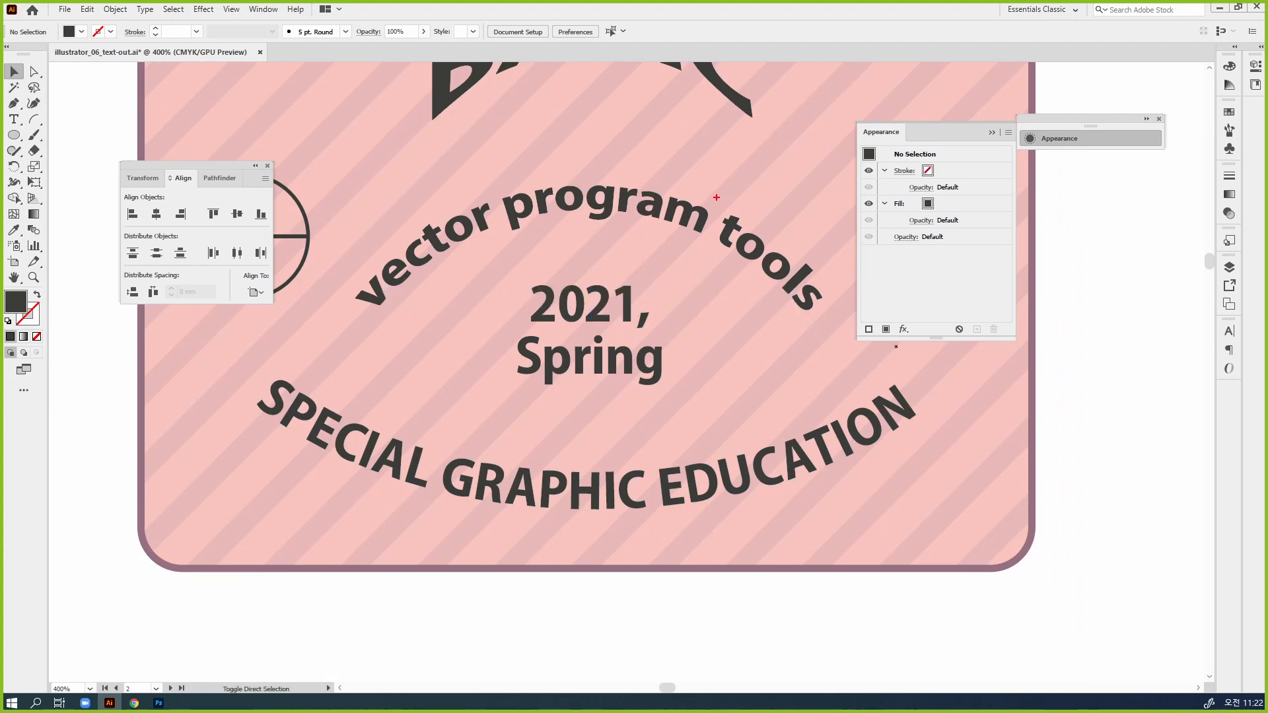
left_click_drag(717, 197, 697, 246)
left_click_drag(674, 173, 664, 231)
key("ctrl+z")
key("ctrl+z")
left_click_drag(719, 195, 679, 268)
left_click_drag(673, 179, 655, 254)
key("Escape")
Select the warped "BASIC" text and change its font to Niagara Solid
key("ctrl+minus")
key("ctrl+minus")
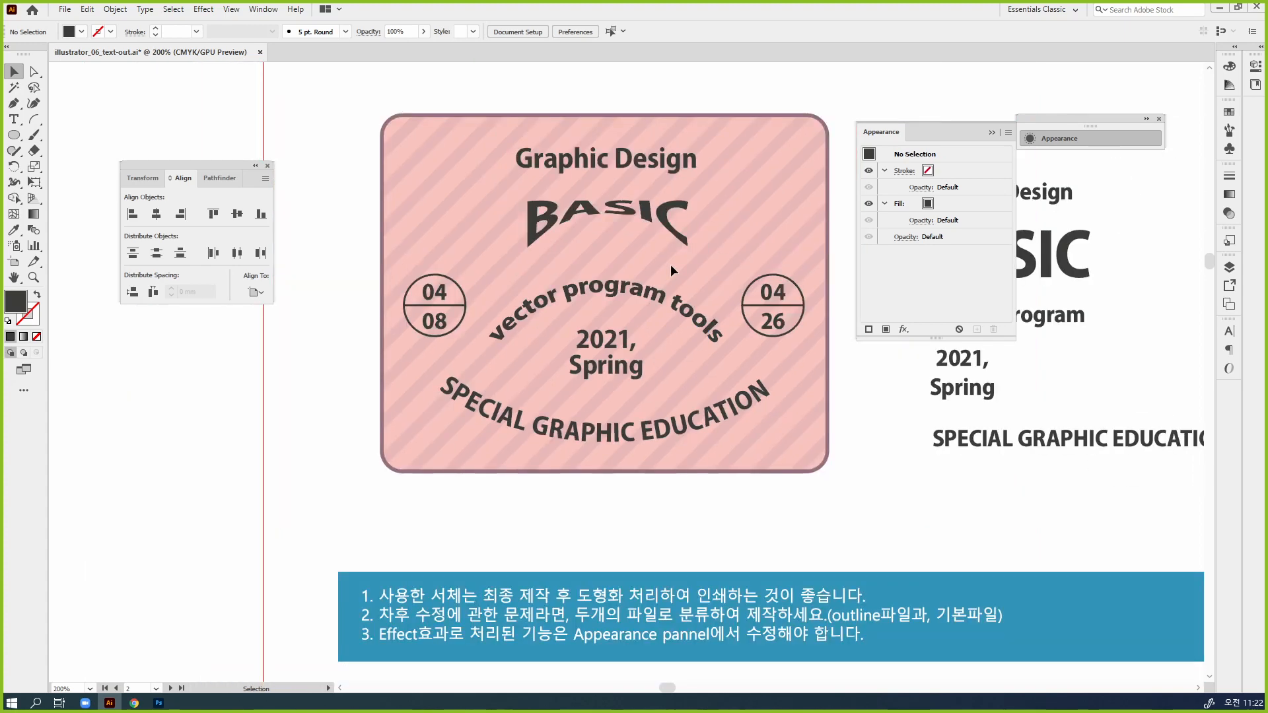
left_click_drag(671, 266, 629, 292)
left_click(630, 259)
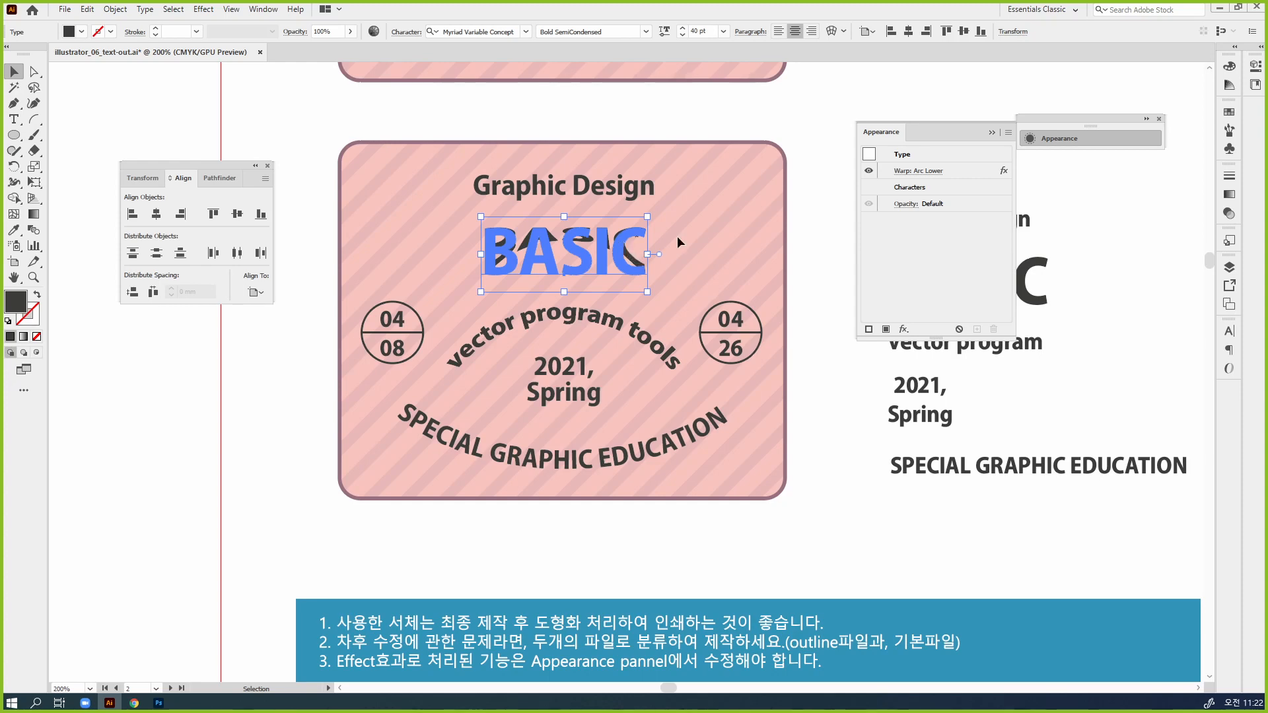
left_click(1228, 332)
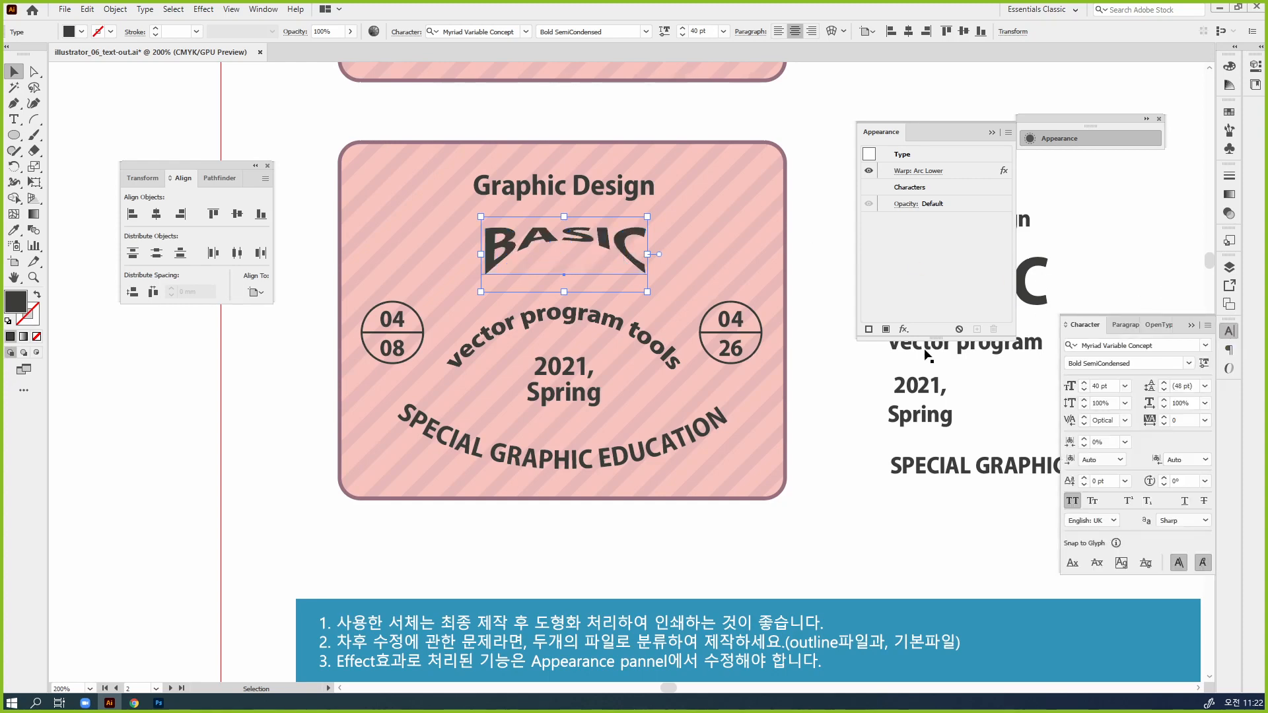
left_click(1076, 138)
key("space")
left_click_drag(860, 150, 886, 233)
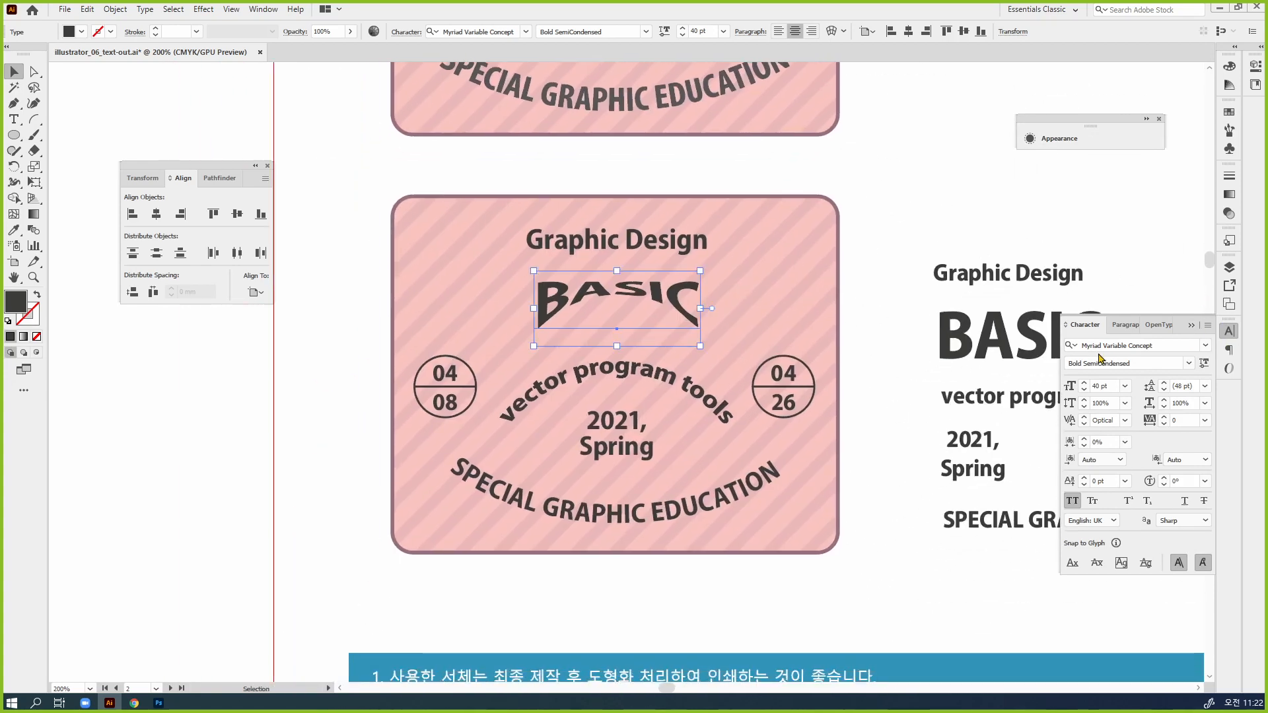
left_click(1155, 345)
type("nia")
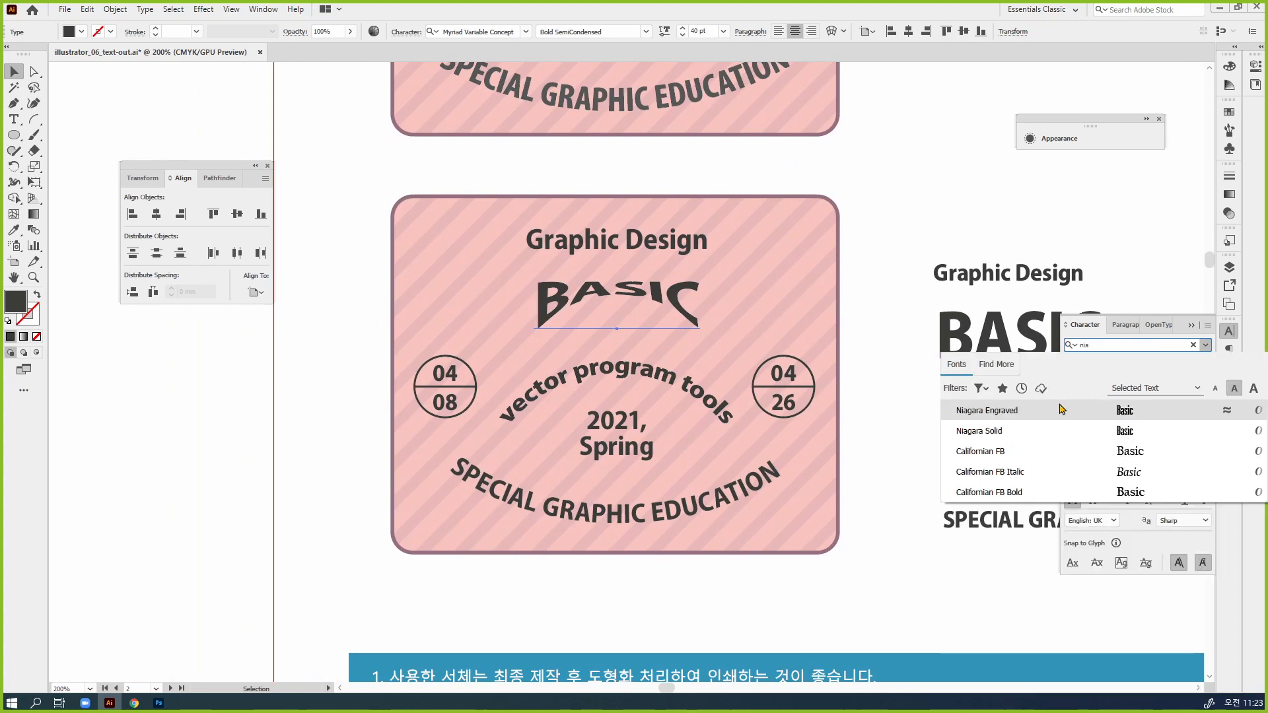
left_click(1055, 441)
Enlarge the "BASIC" text to 90 pt
left_click(1084, 383)
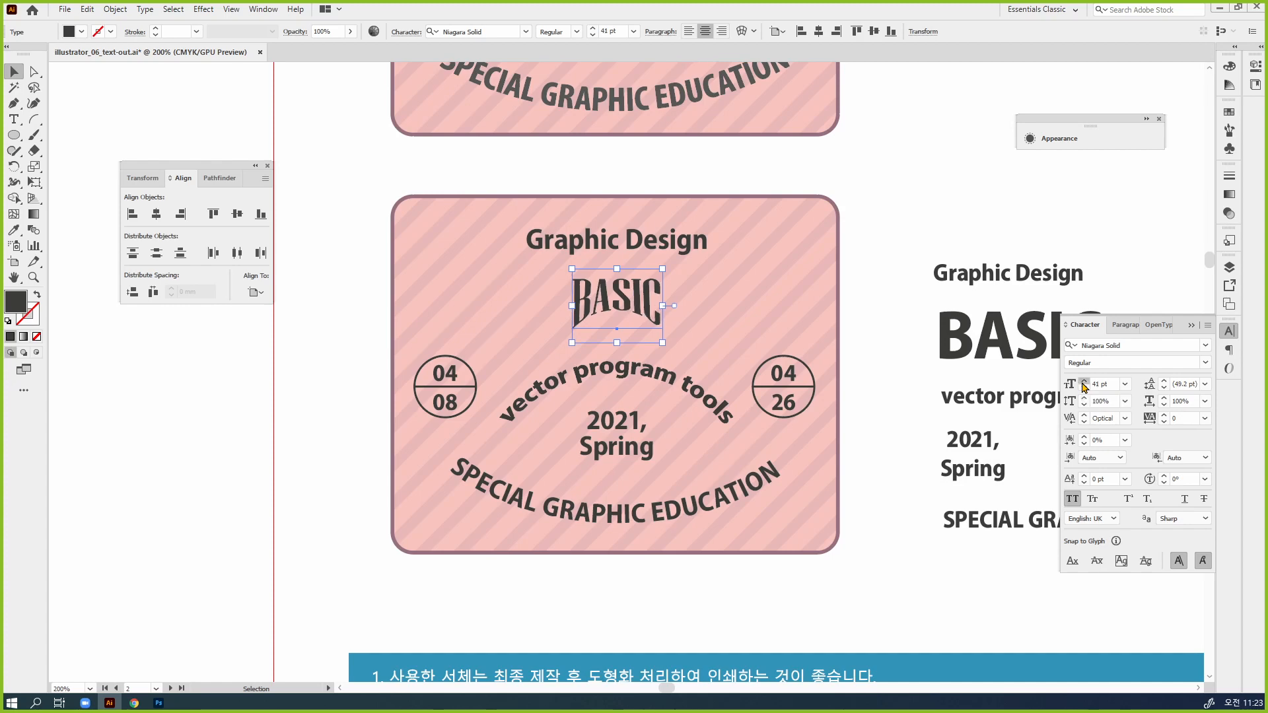
left_click_drag(1083, 385, 1083, 385)
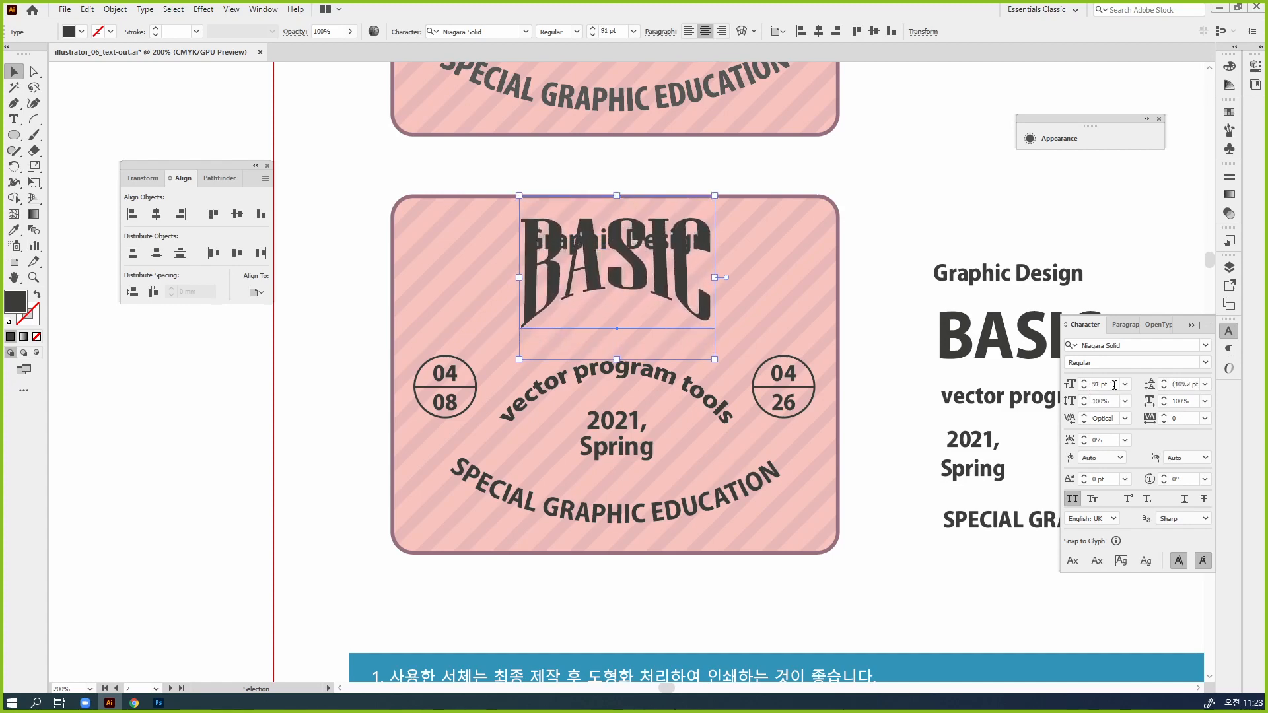
left_click(1083, 388)
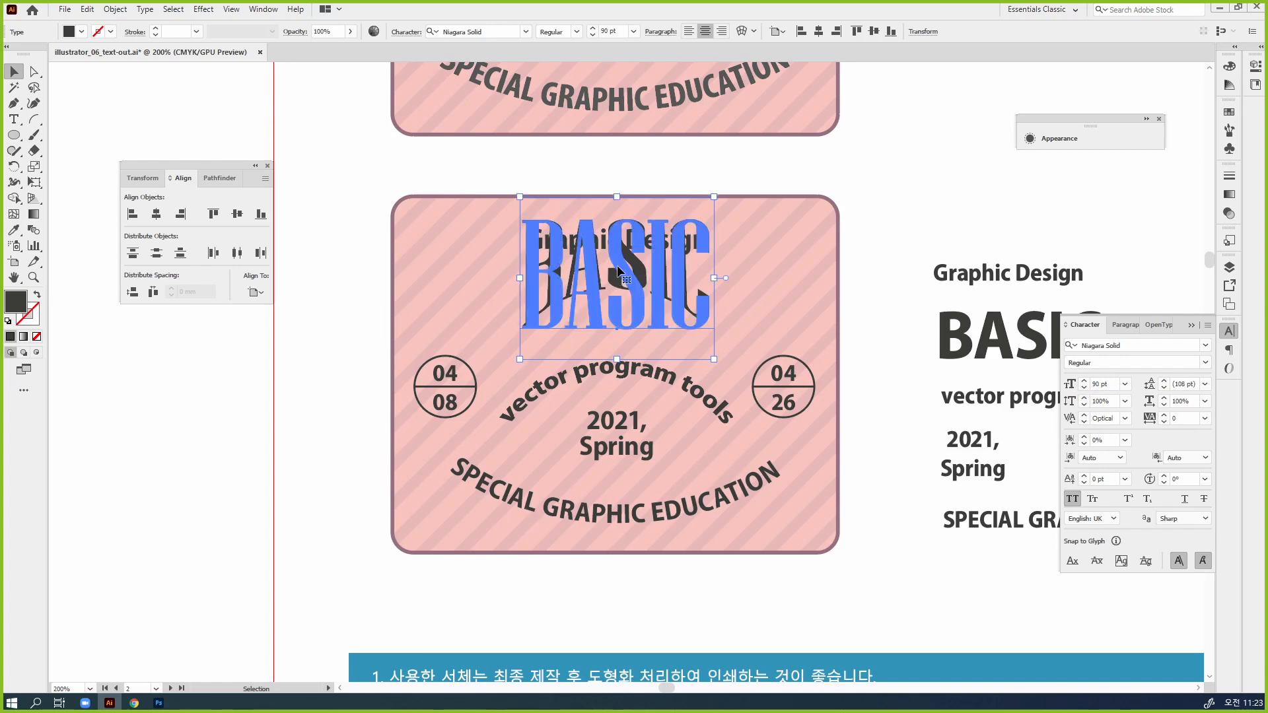
Move "BASIC" down between "Graphic Design" and "vector program tools", and collapse the Character panel
left_click_drag(619, 270, 635, 302)
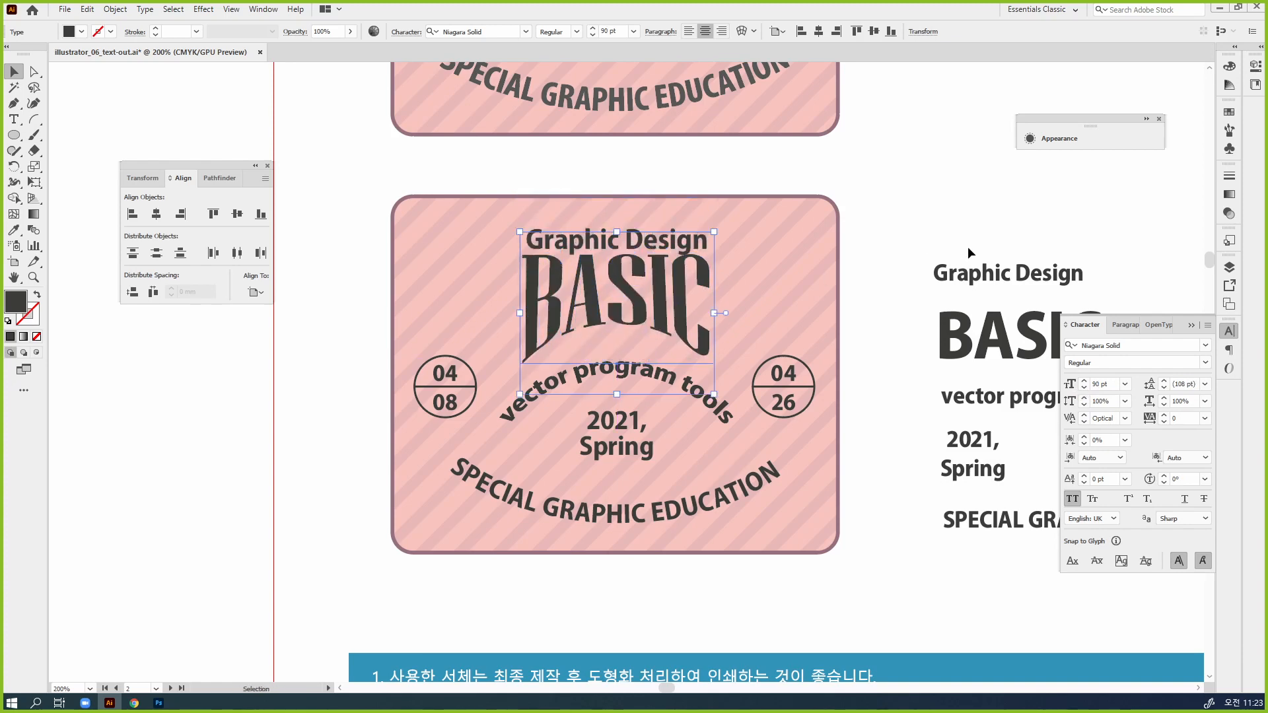
key("shift+Down")
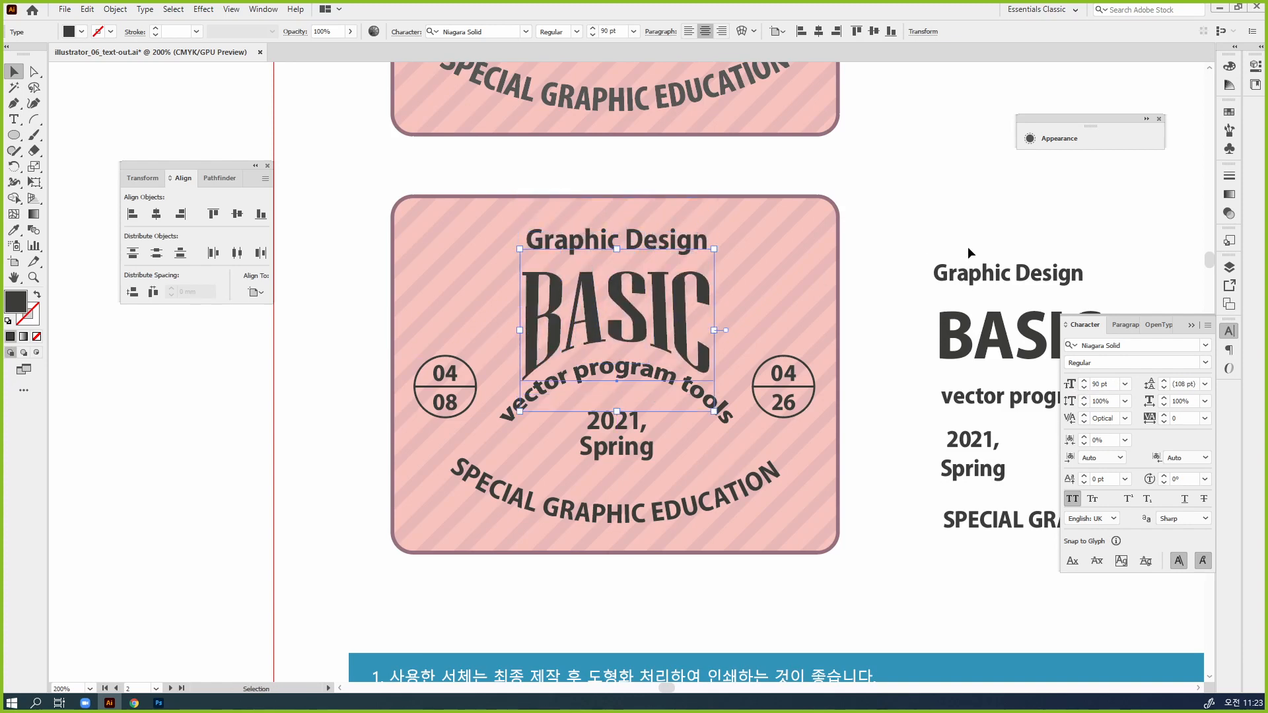
key("Up")
key("Up")
key("Up")
key("Up")
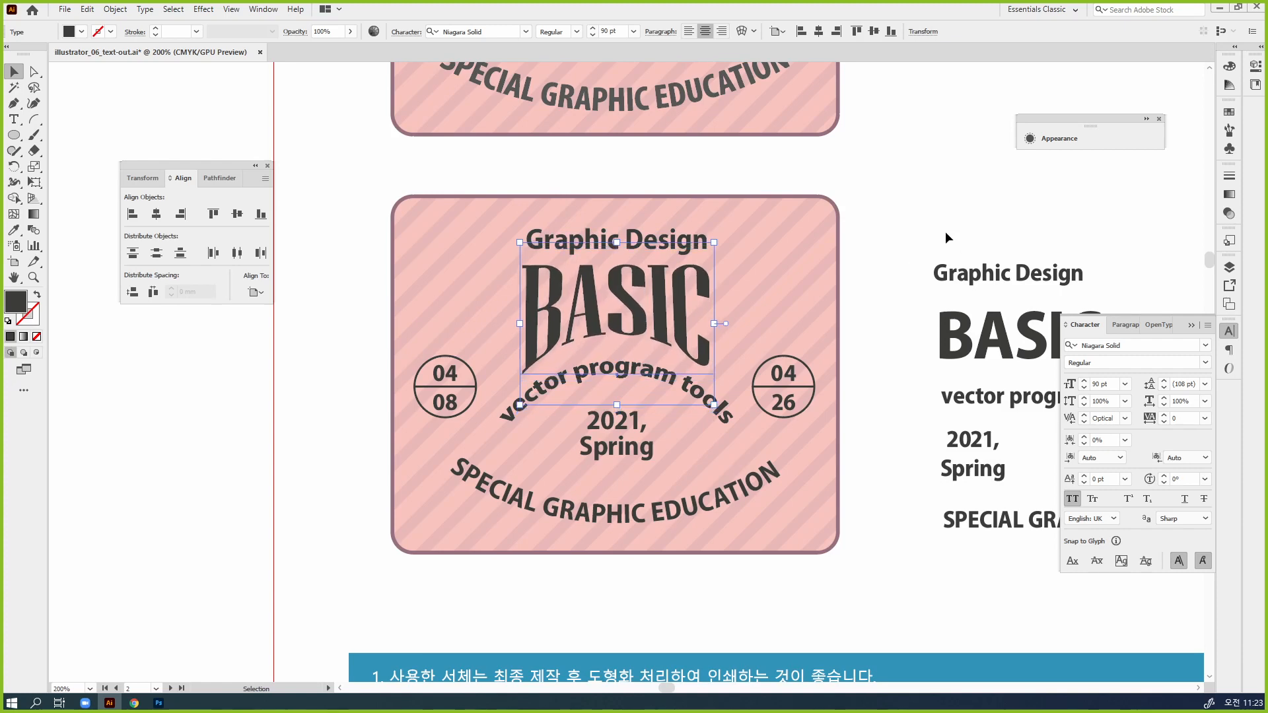
left_click(1229, 331)
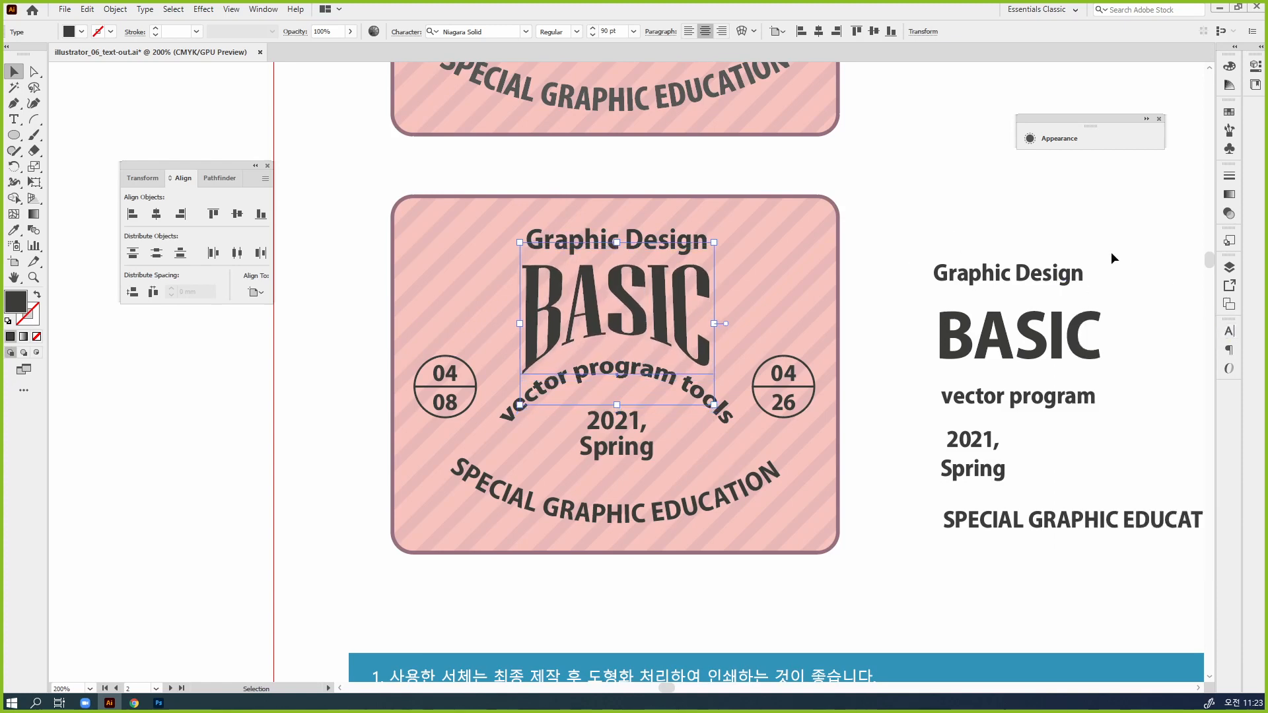
Select all the text and date circles on the lower badge and convert the text to outlines
left_click_drag(365, 186, 878, 593)
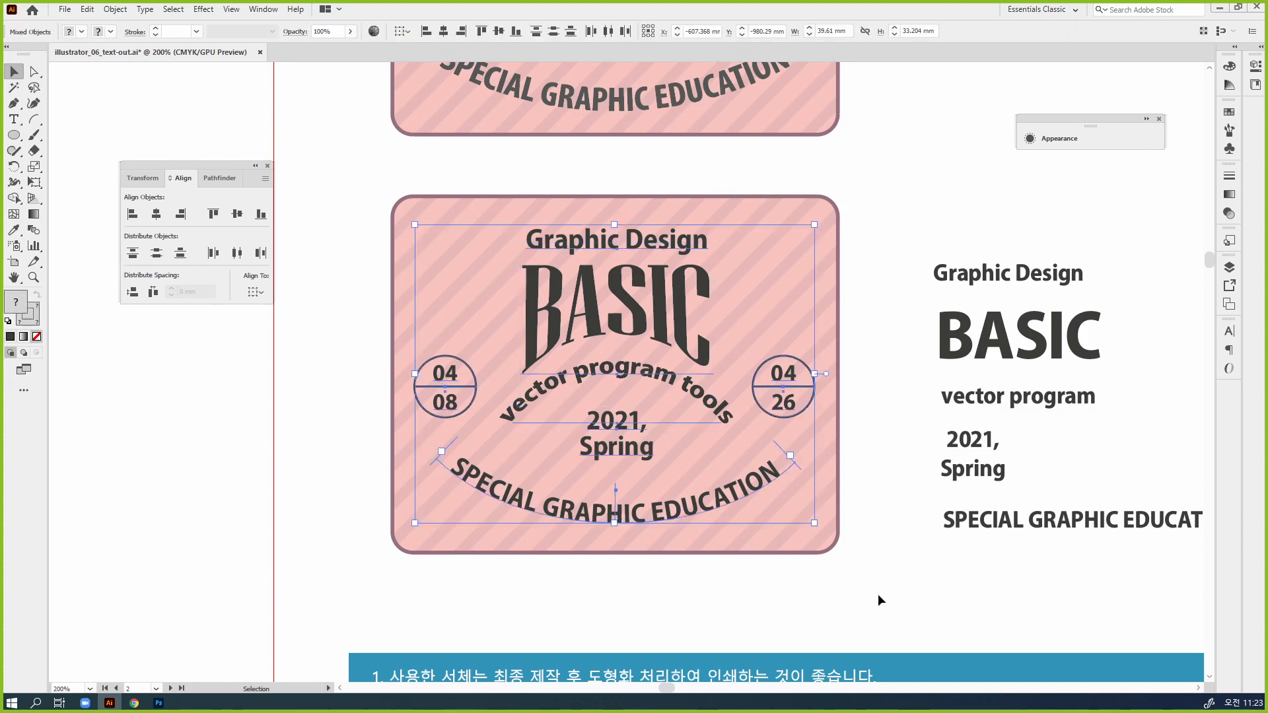
left_click(756, 577)
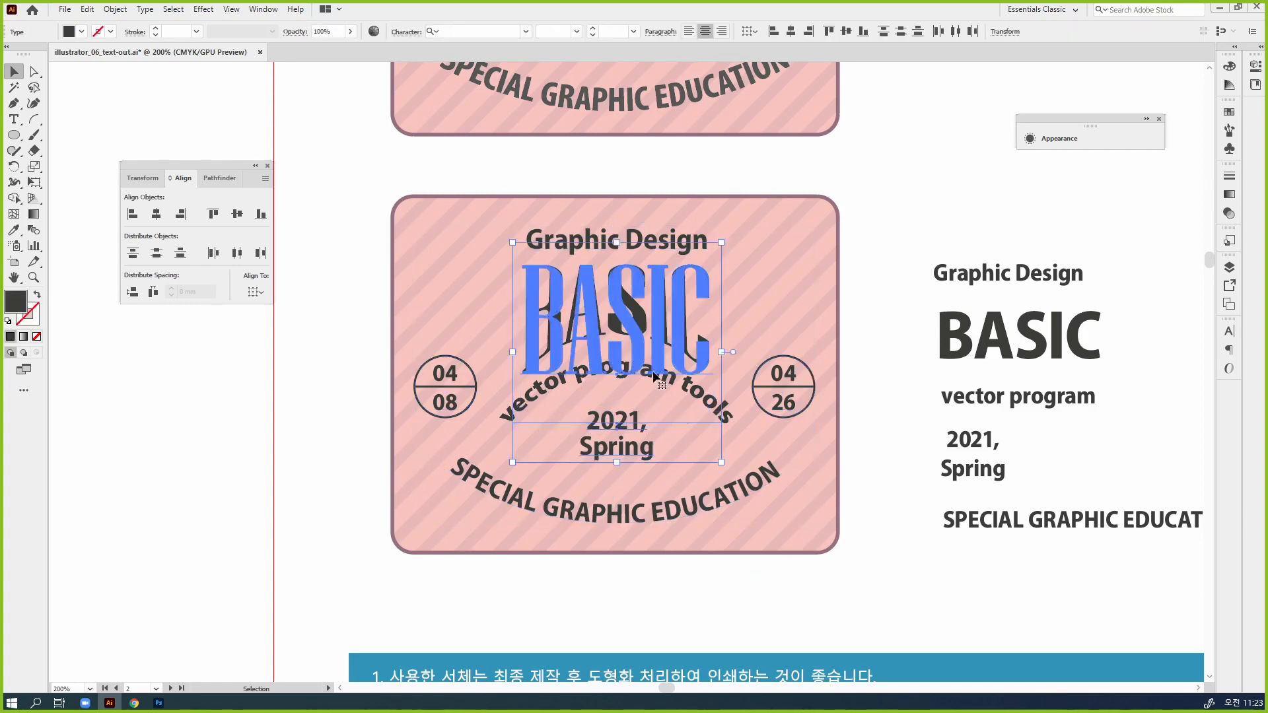
left_click(597, 284)
left_click_drag(792, 537, 392, 187)
left_click(138, 10)
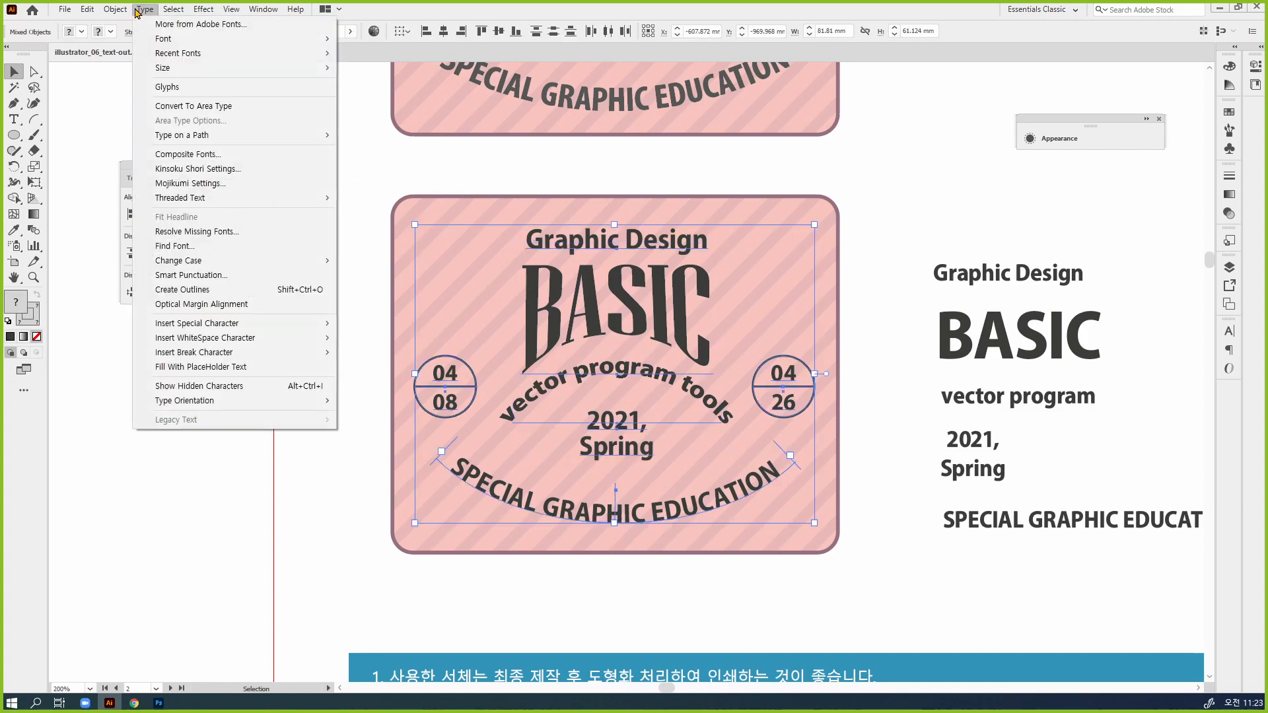
left_click(287, 288)
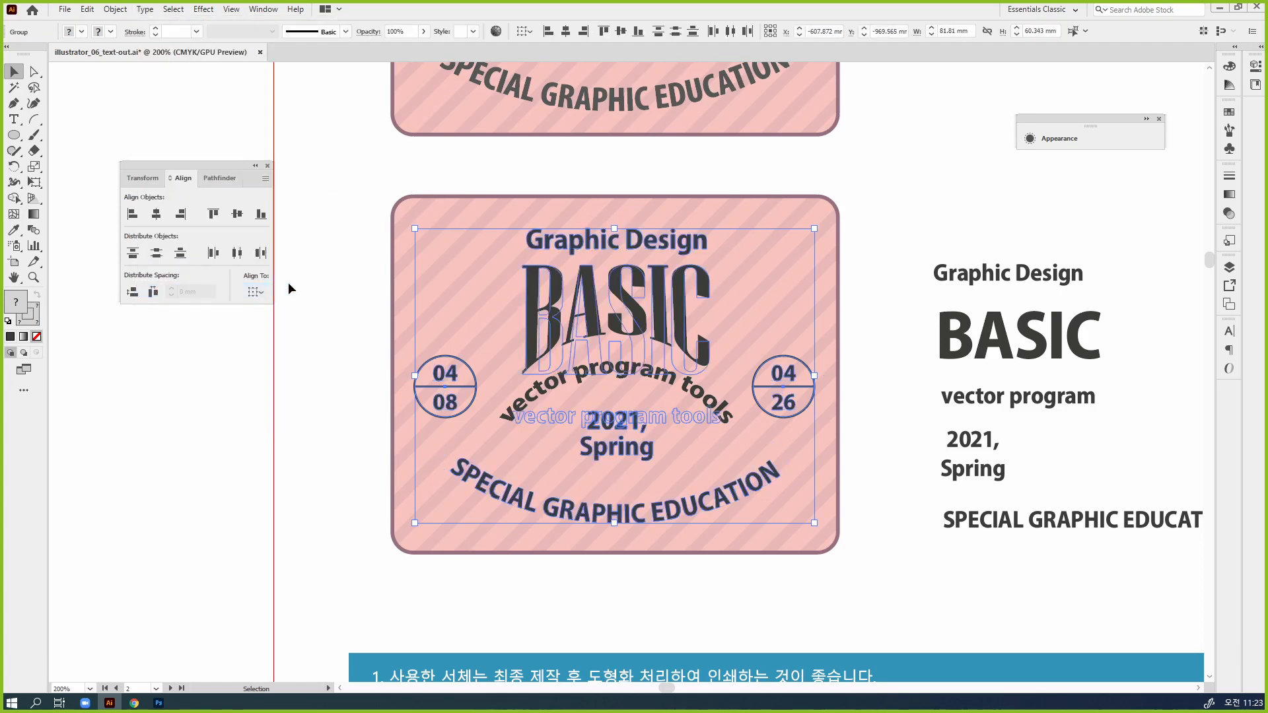
Deselect the artwork and examine the outlined lettering in Outline view, returning to the normal preview
key("ctrl+y")
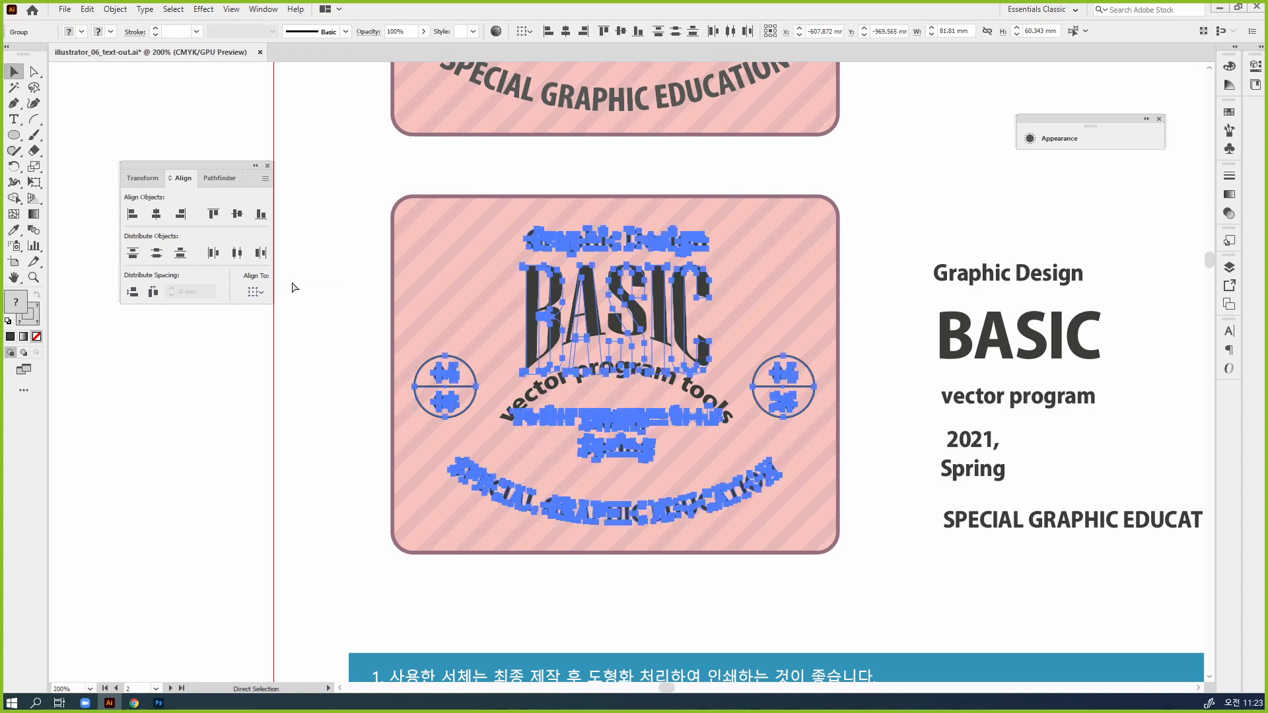
left_click(890, 274)
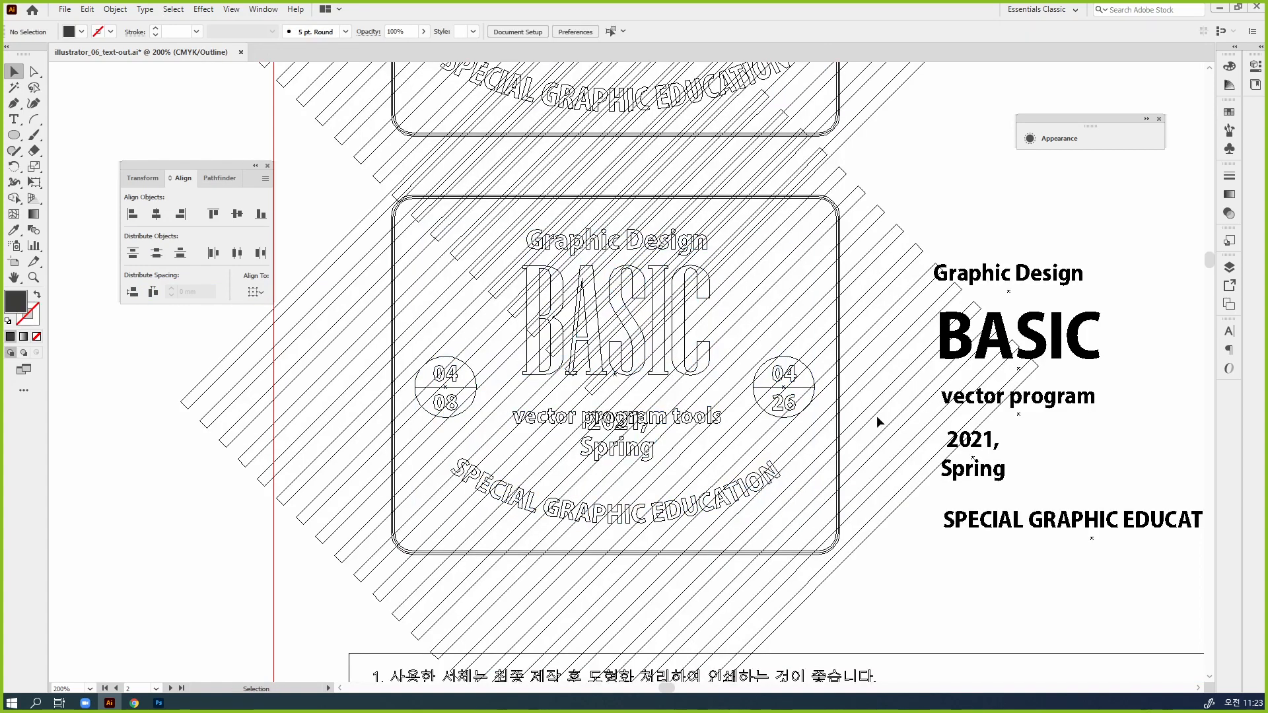
key("ctrl+y")
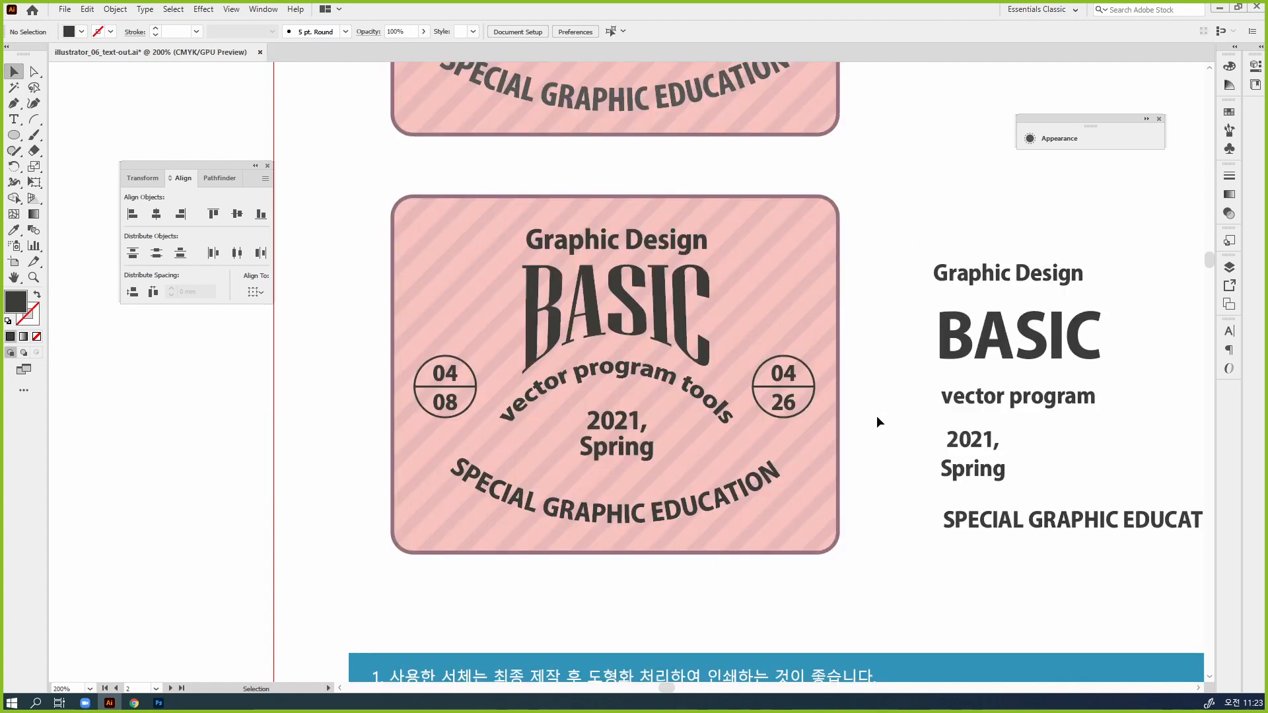
Expand the warp appearance of the lower badge's outlined "BASIC" lettering into its final shapes and check its paths in Outline view
left_click(663, 313)
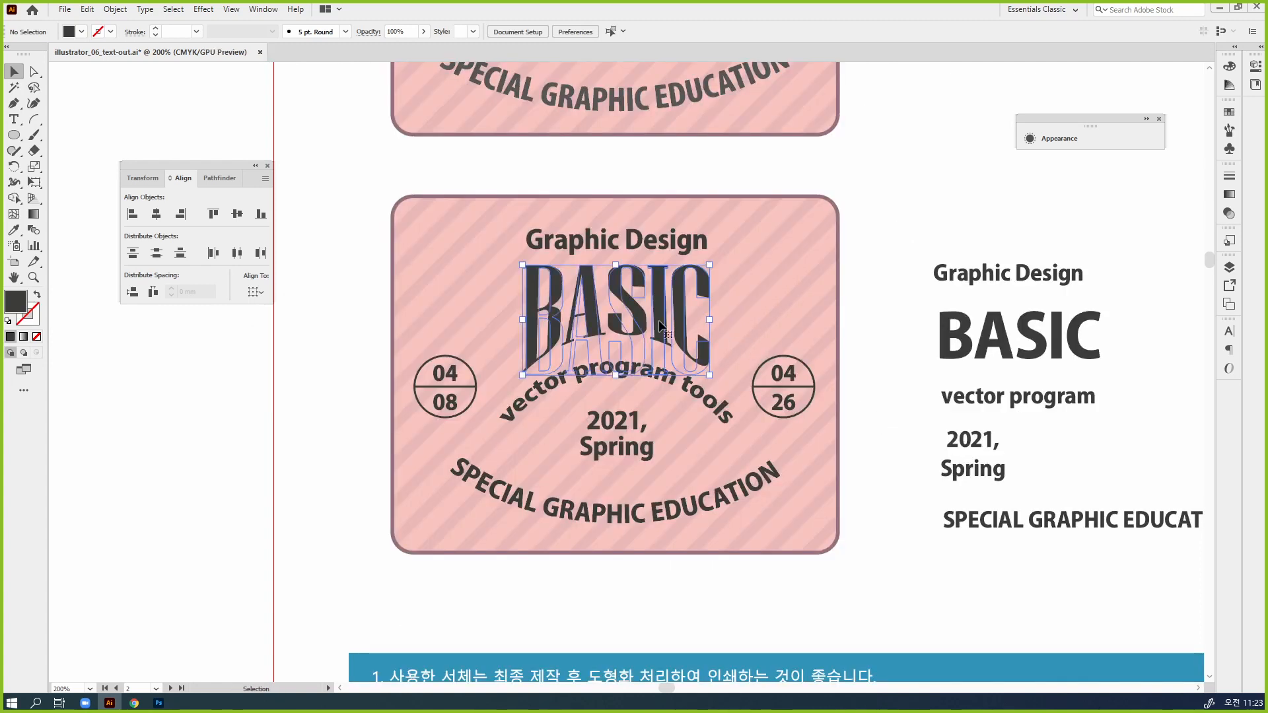
left_click(117, 10)
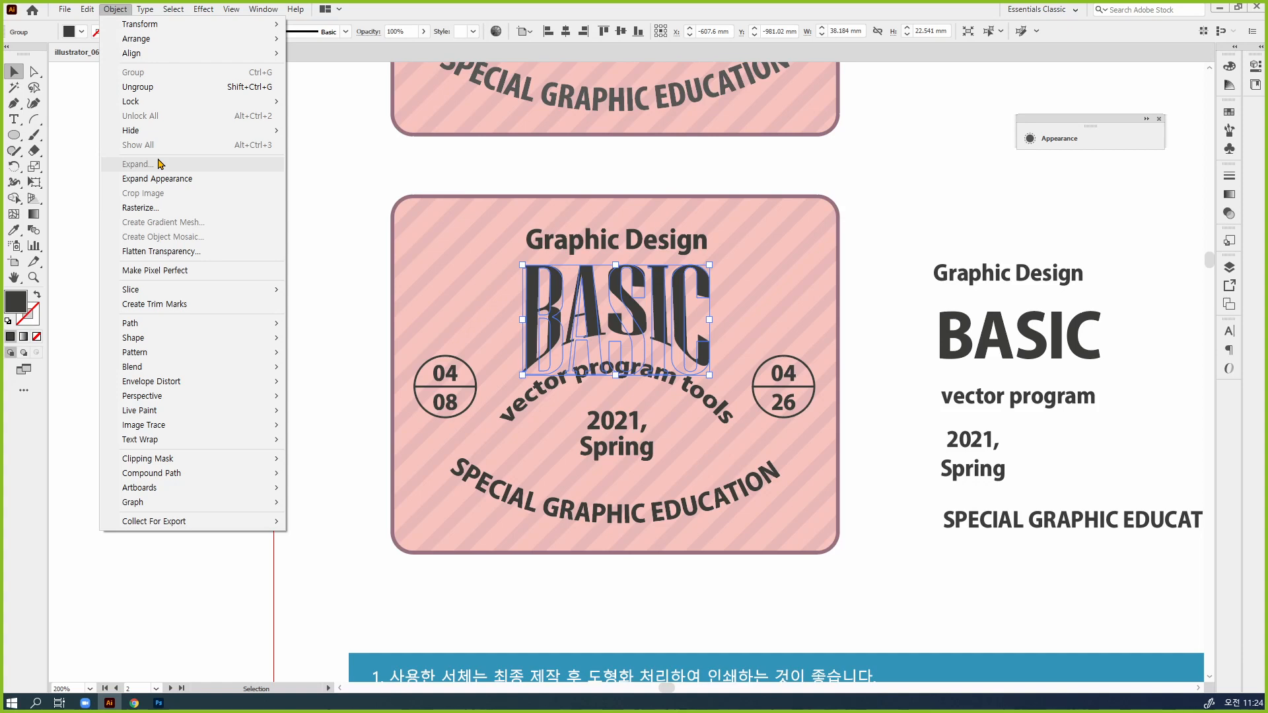
left_click(132, 180)
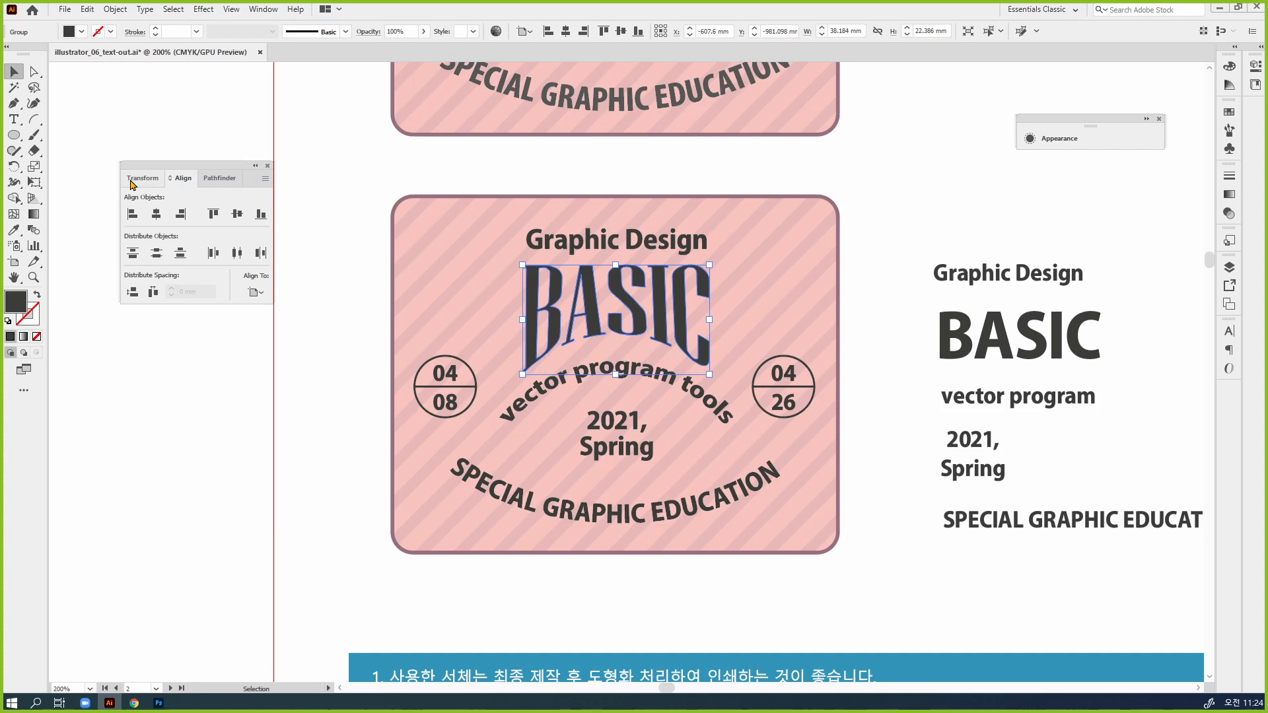
left_click(116, 9)
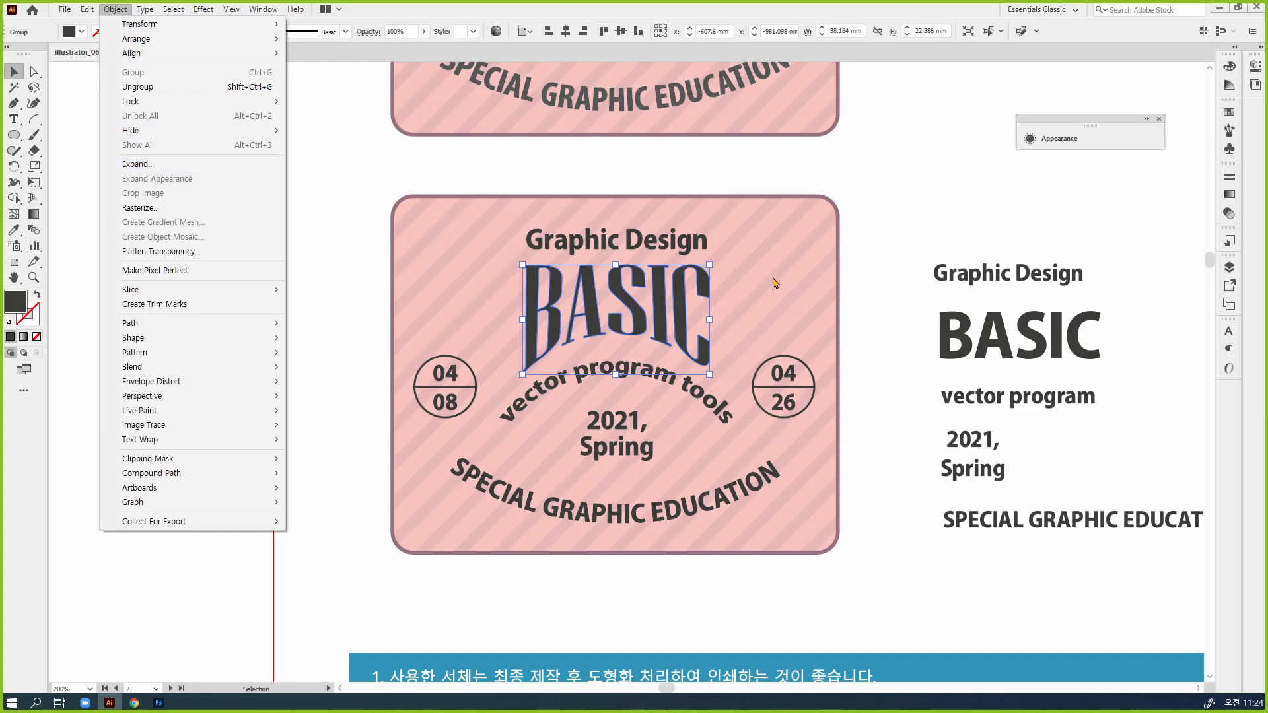
left_click(852, 339)
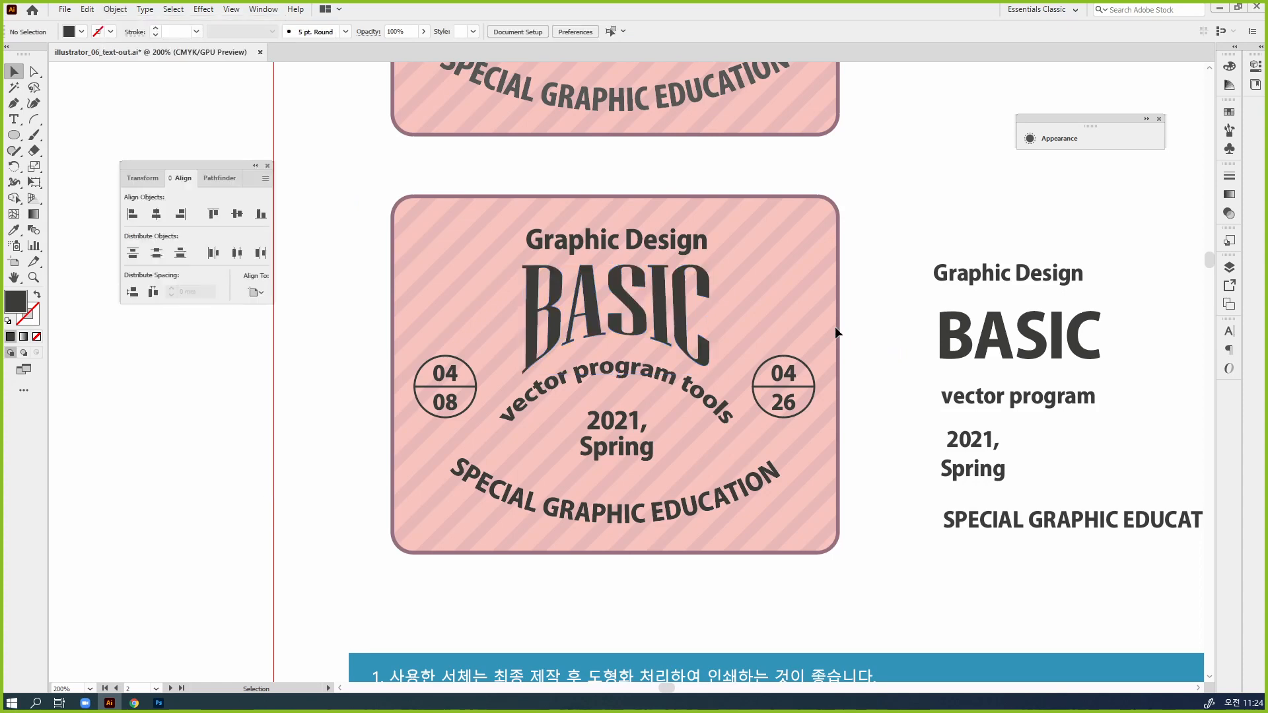
left_click(690, 323)
key("ctrl+y")
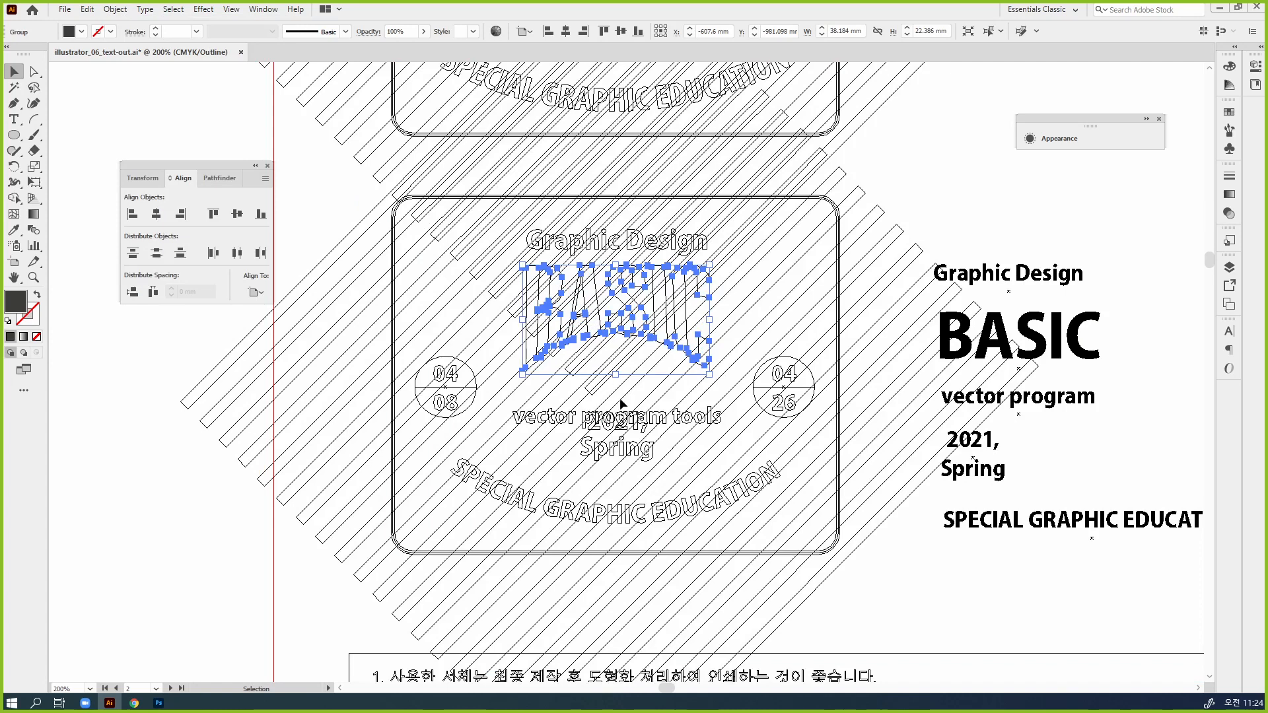
key("ctrl+y")
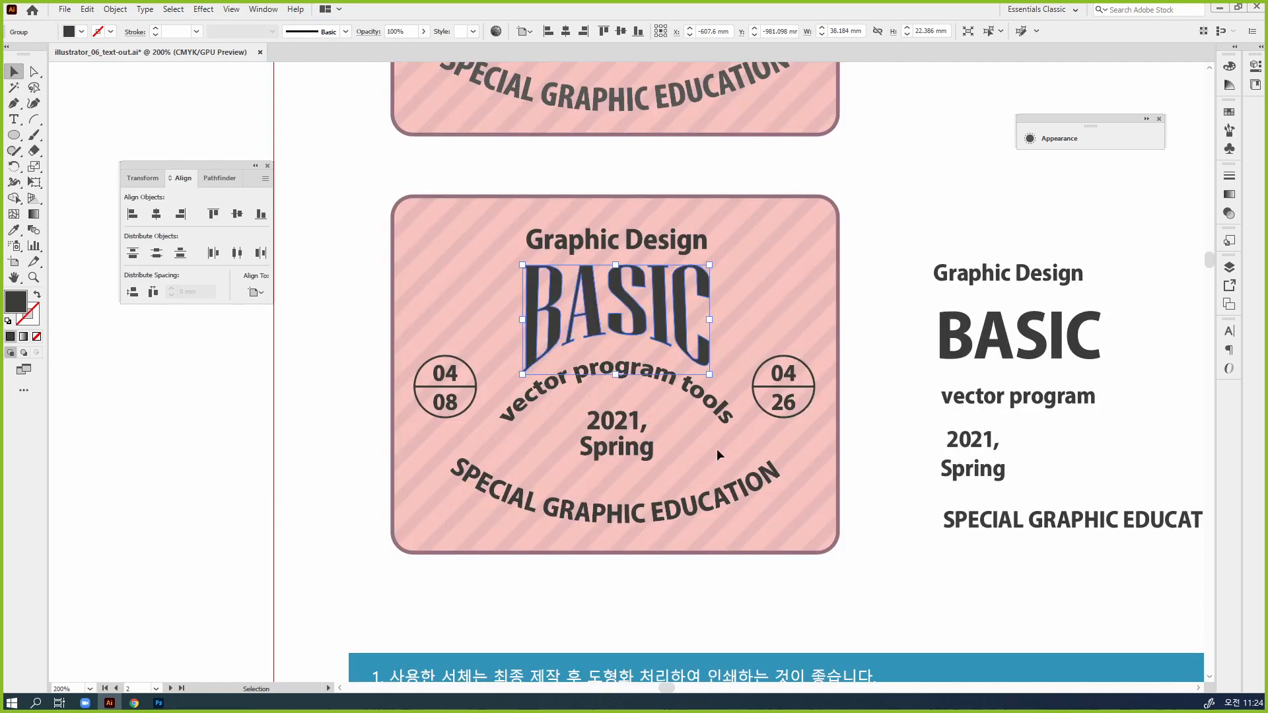
Expand the appearance of the arched "vector program tools" lettering and check its paths in Outline view, returning to the normal preview
left_click(715, 449)
left_click(711, 417)
key("ctrl+plus")
key("ctrl+plus")
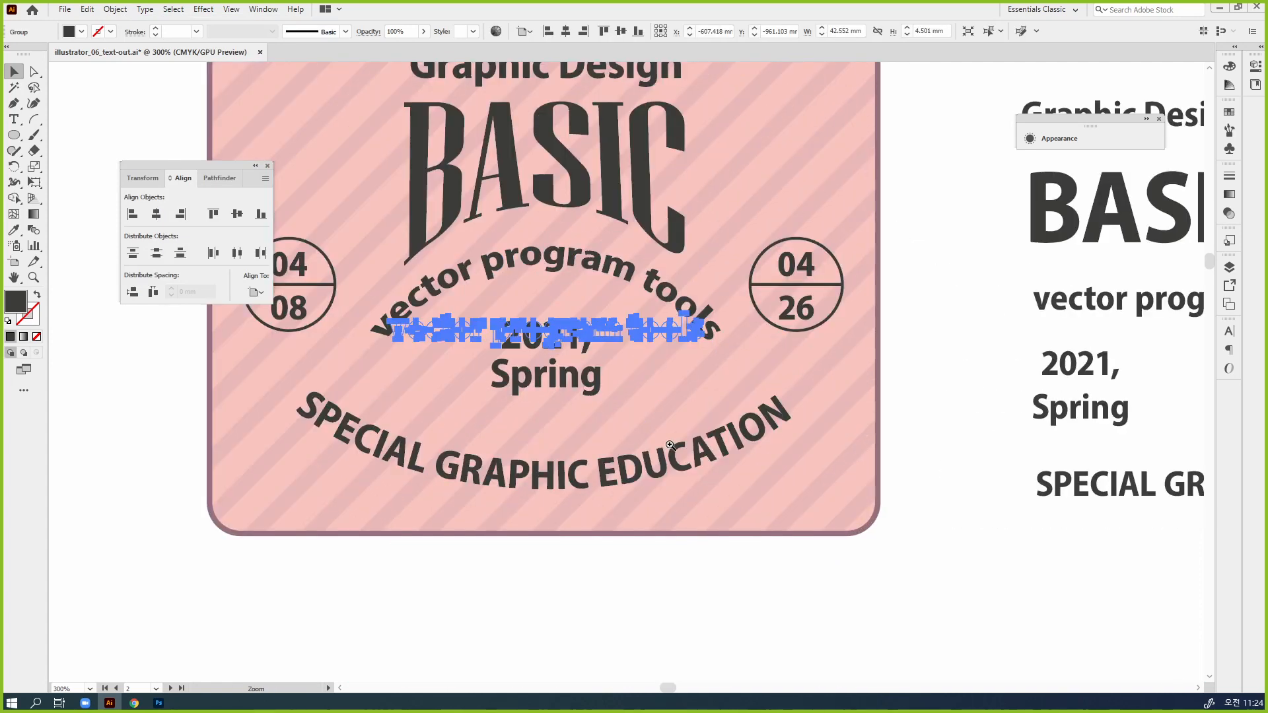
left_click_drag(585, 362, 771, 375)
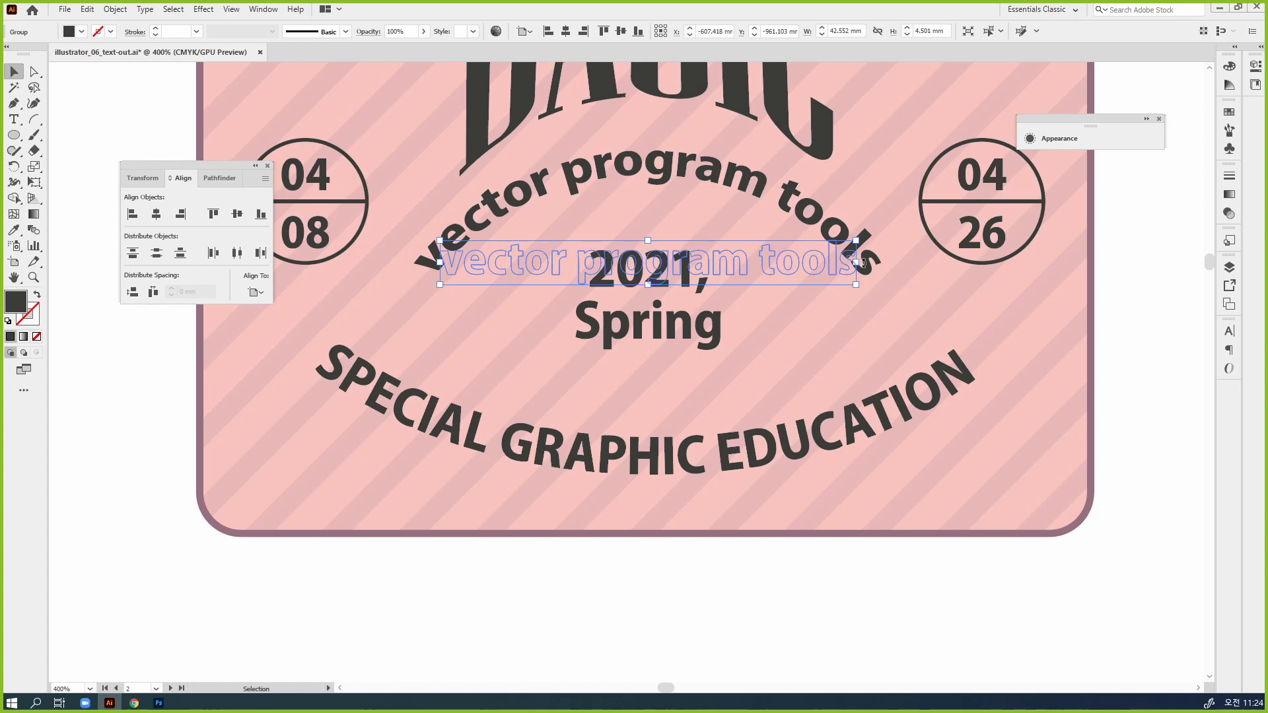
left_click(115, 10)
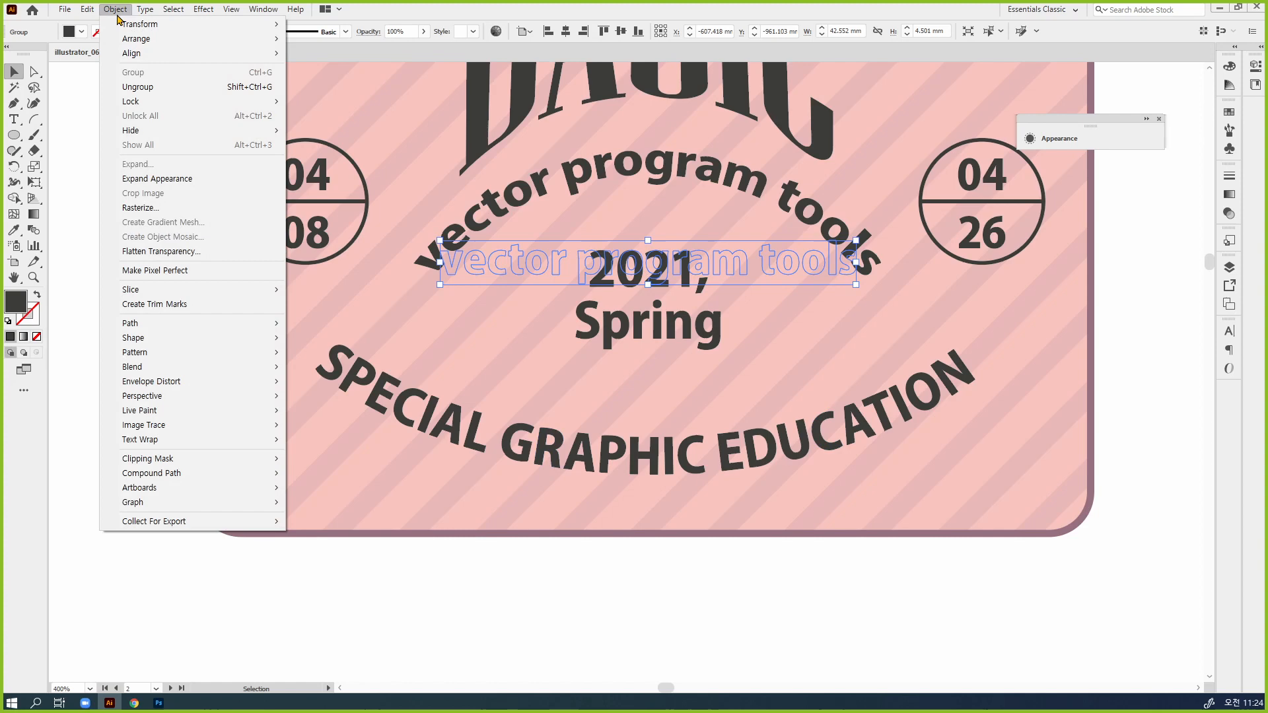
left_click(164, 183)
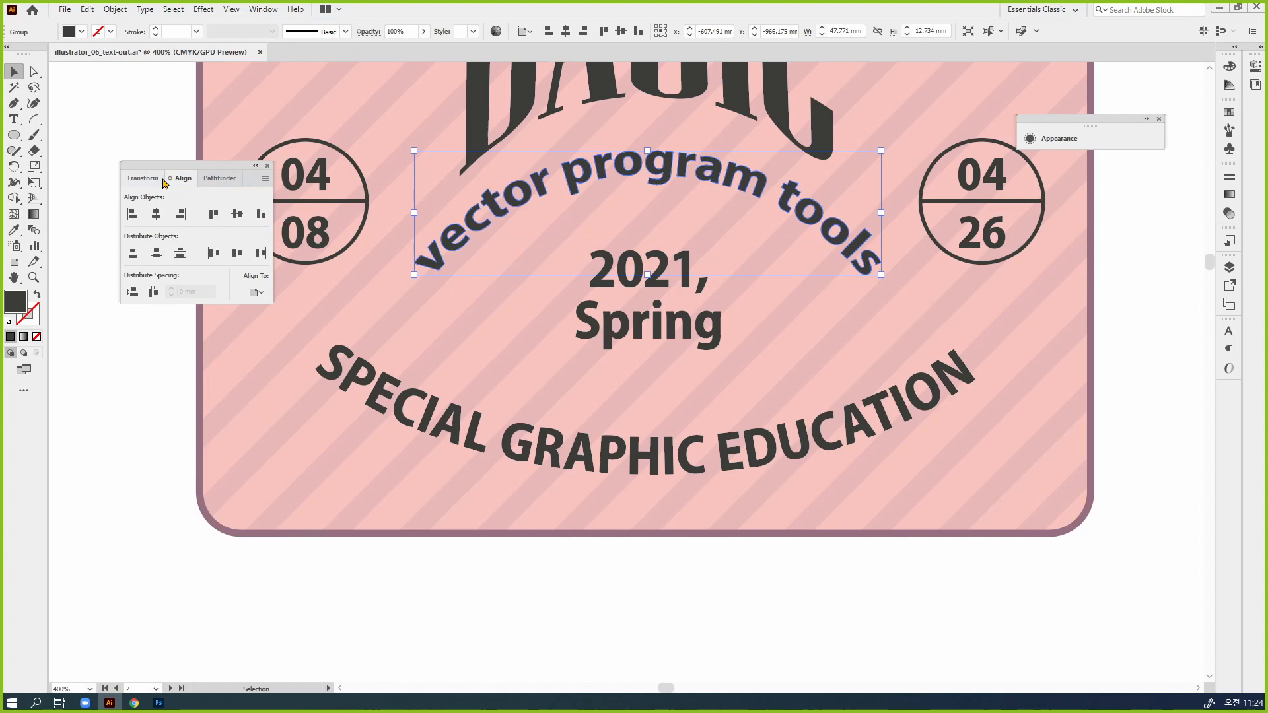
key("ctrl+y")
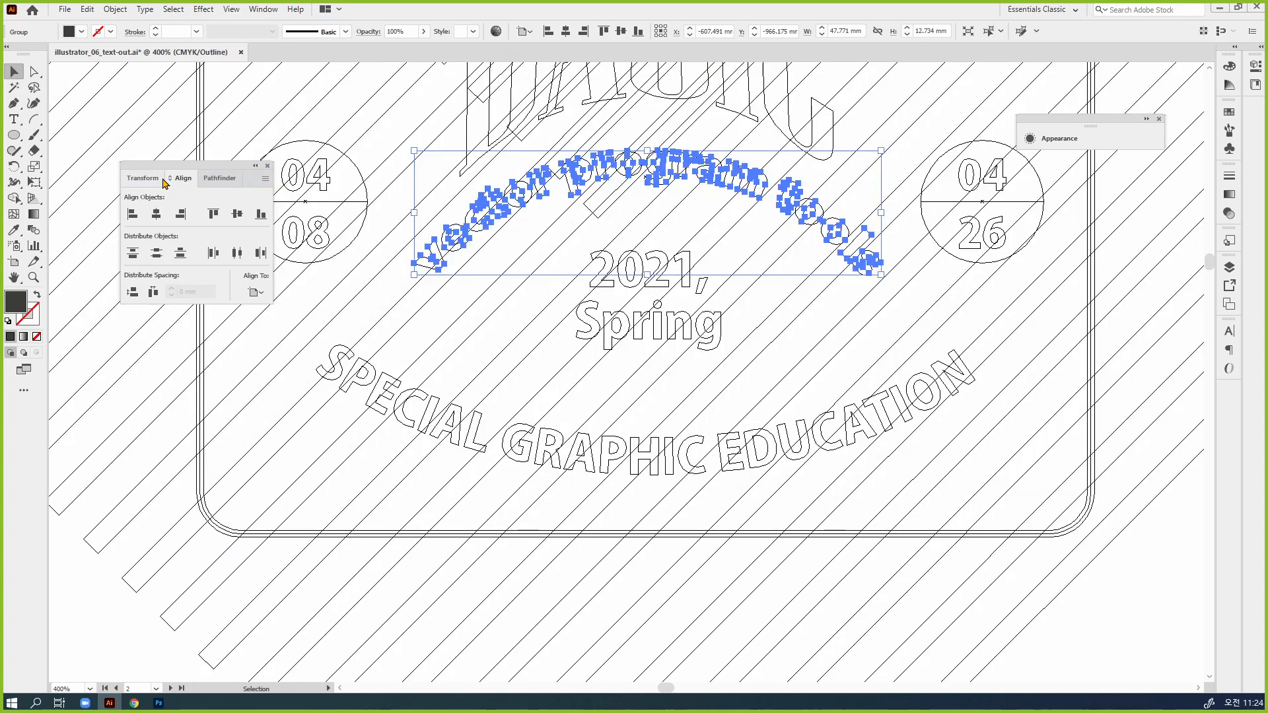
key("ctrl+y")
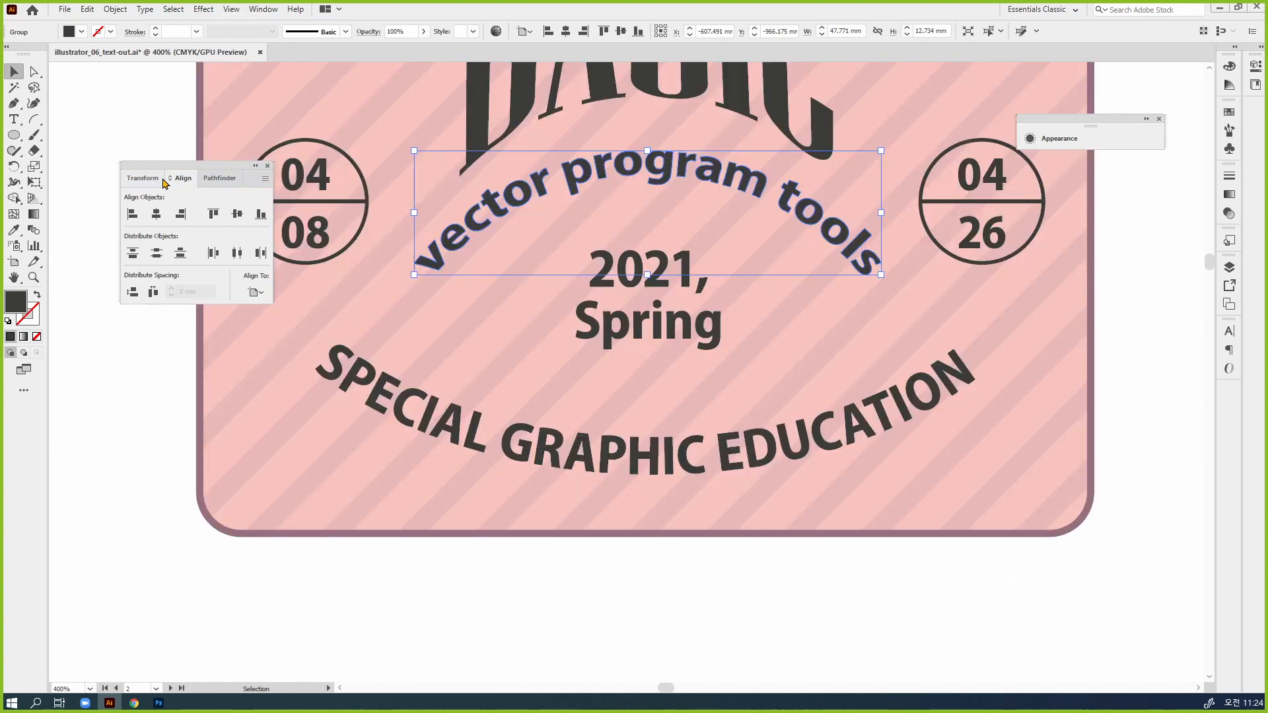
key("ctrl+1")
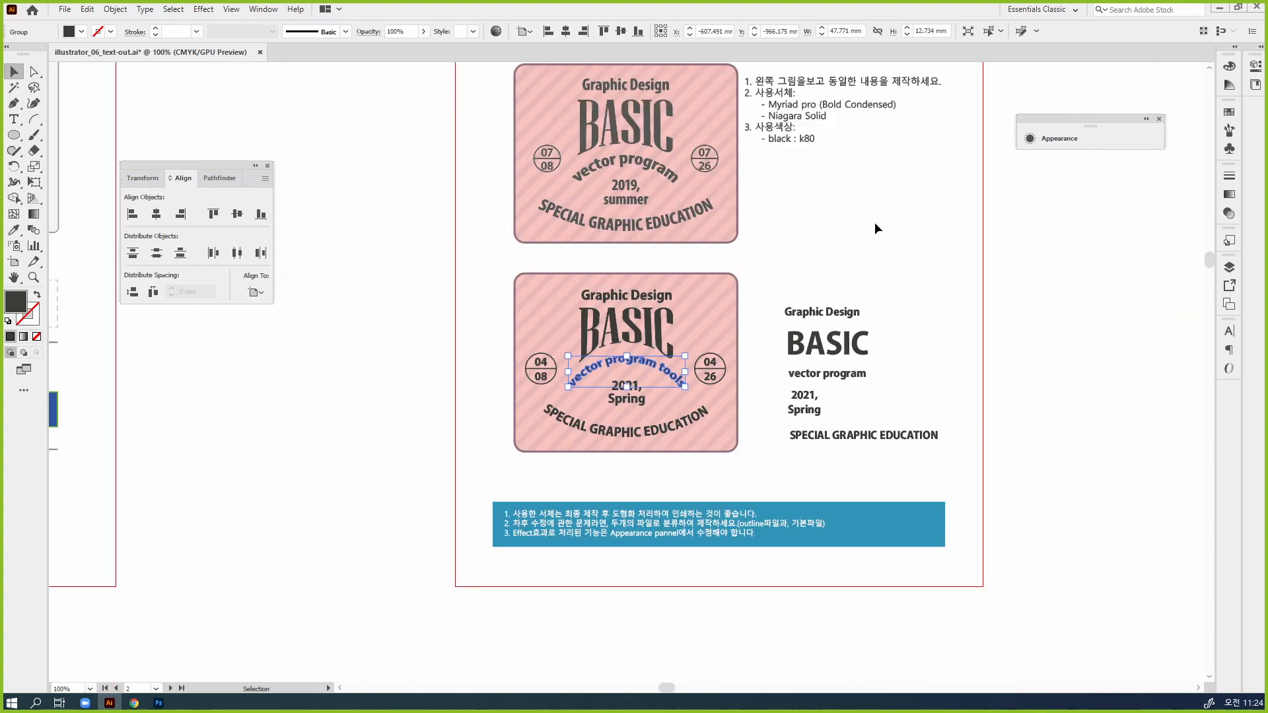